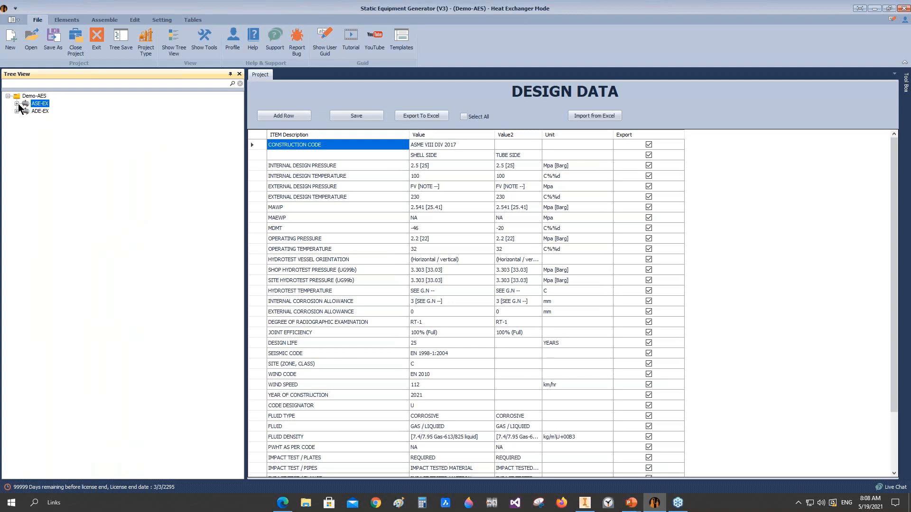
# Step: Expand the ASE-EX exchanger and collapse its Front End, TubeBundle, Shell Side and Rear End groups
pyautogui.click(17, 104)
pyautogui.click(26, 104)
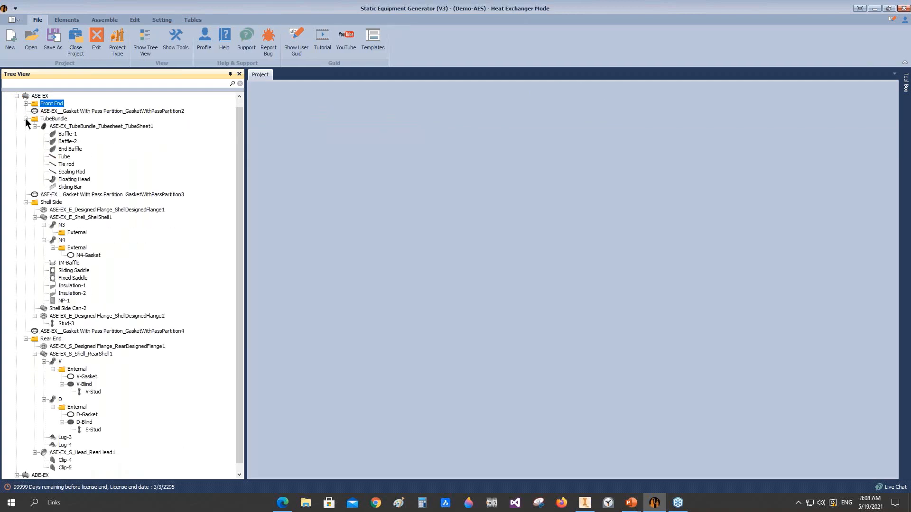
pyautogui.click(26, 118)
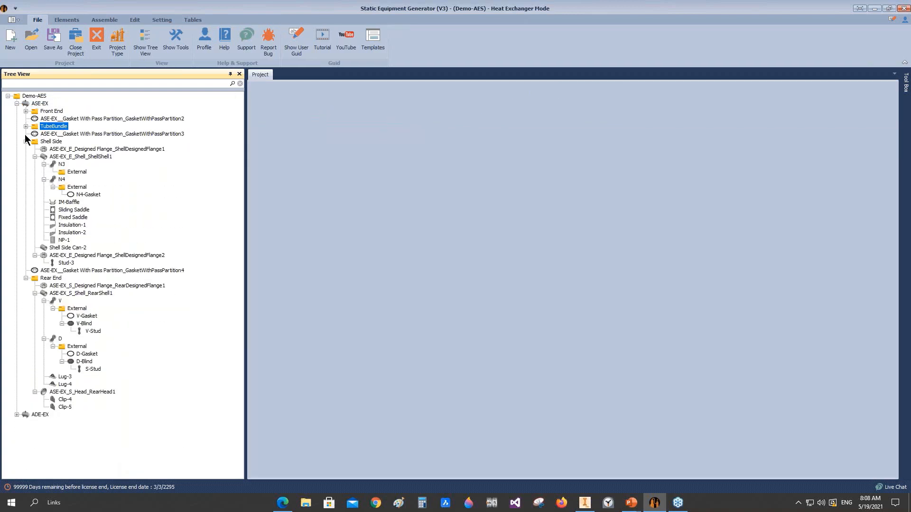
pyautogui.click(25, 140)
pyautogui.click(24, 155)
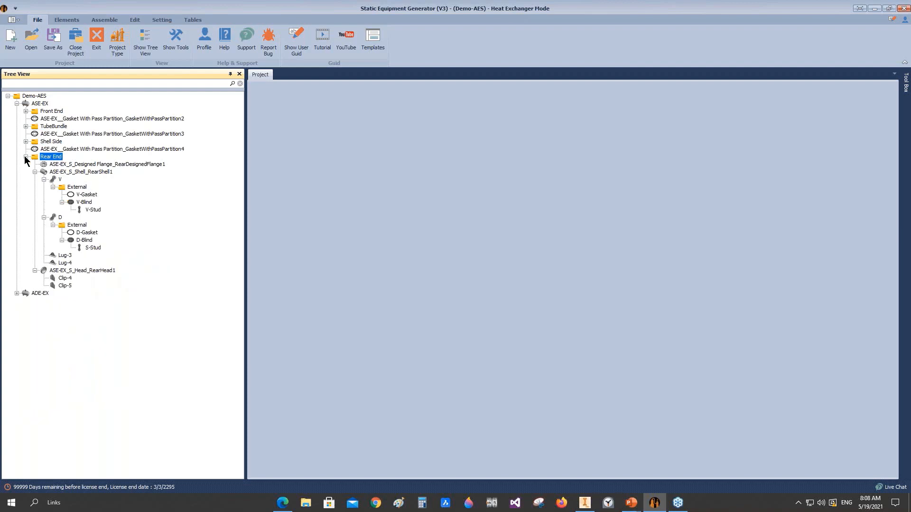
# Step: Expand the ADE-EX exchanger and collapse its Front End, TubeBundle, Shell Side and Rear End groups
pyautogui.click(17, 164)
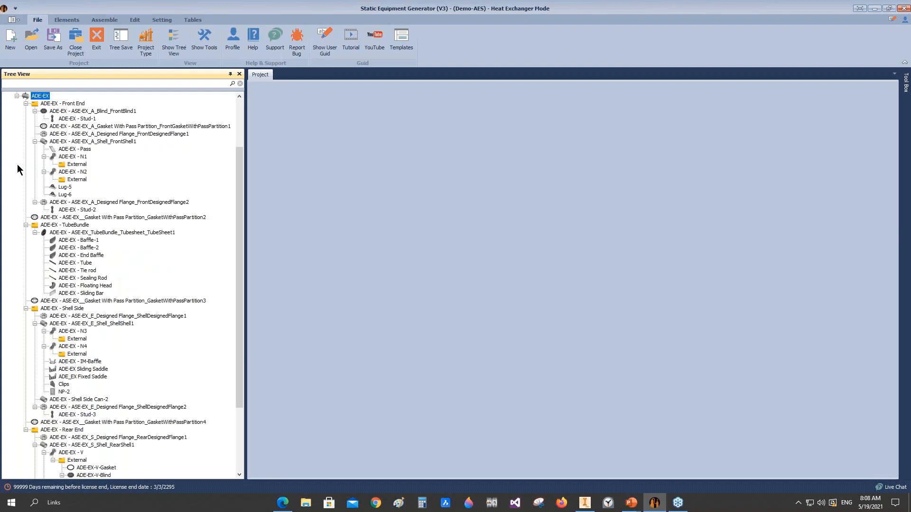
pyautogui.click(25, 103)
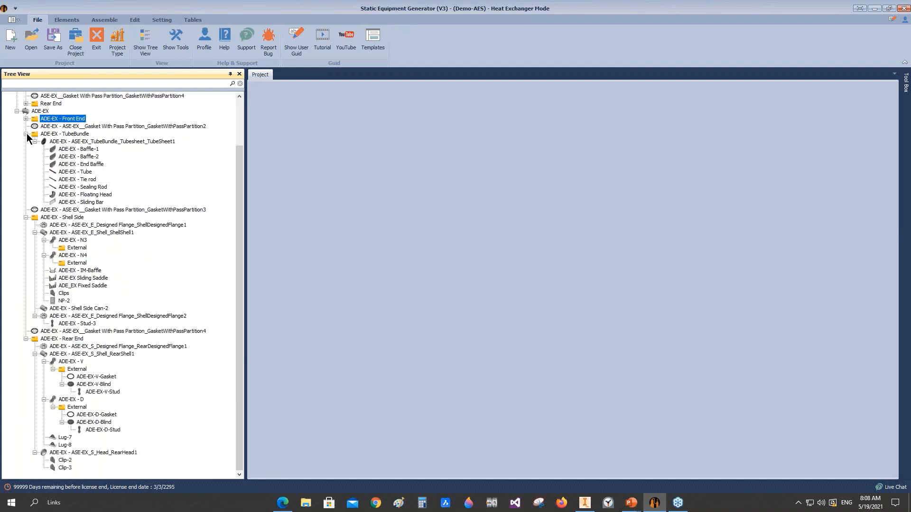
pyautogui.click(26, 134)
pyautogui.click(26, 202)
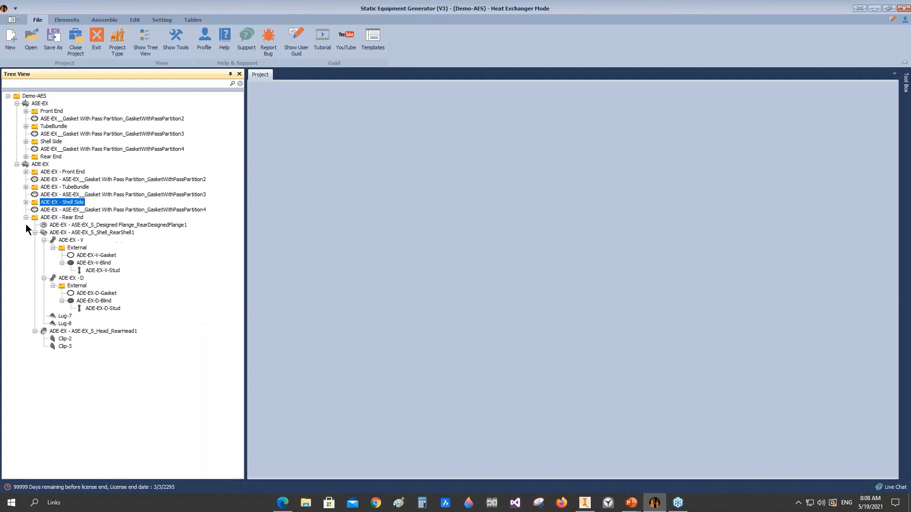
pyautogui.click(26, 218)
# Step: Switch to Autodesk Inventor and examine the ASE-EX and ADE-EX assemblies from slightly rotated viewpoints
pyautogui.moveTo(584, 503)
pyautogui.click(580, 466)
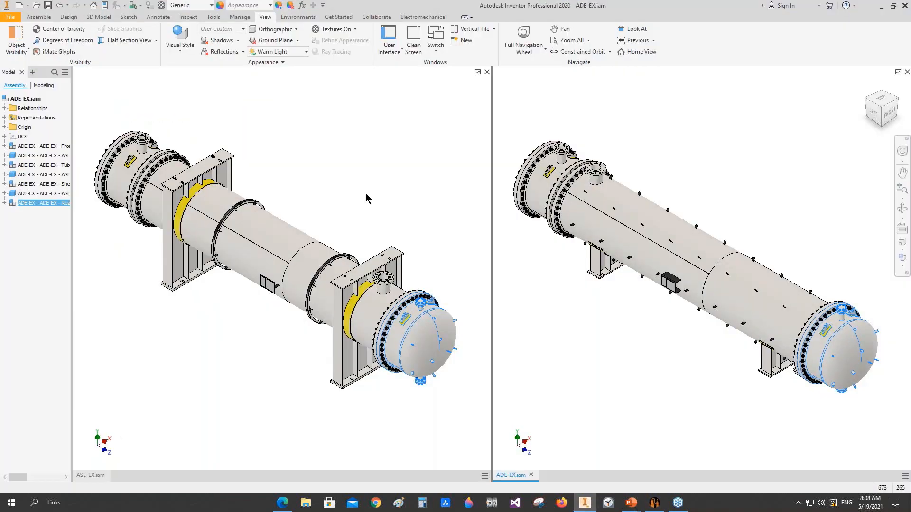
pyautogui.click(366, 195)
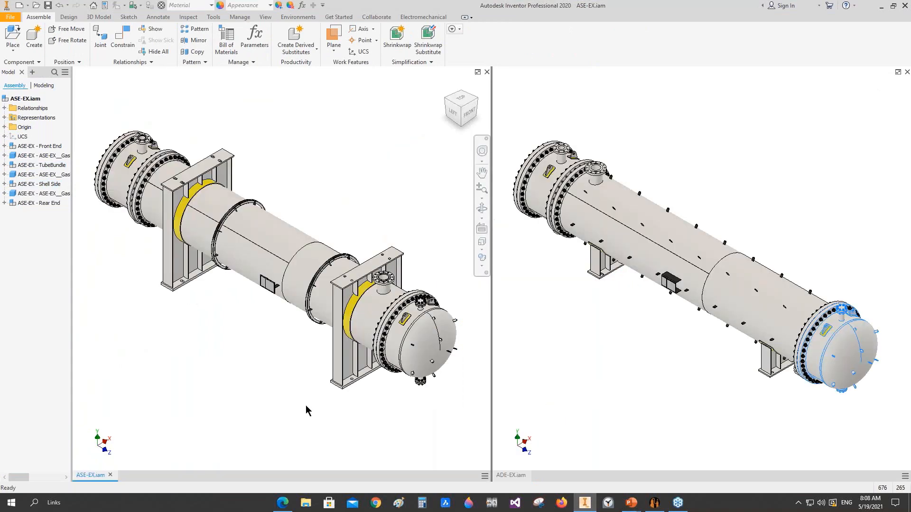
pyautogui.click(481, 208)
pyautogui.moveTo(304, 302); pyautogui.dragTo(285, 306)
pyautogui.click(608, 346)
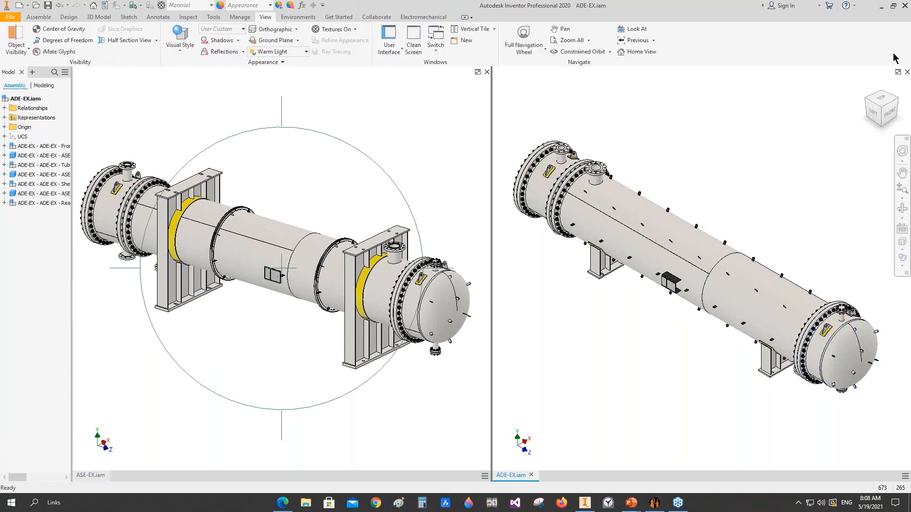
pyautogui.click(902, 209)
pyautogui.moveTo(649, 336)
pyautogui.mouseDown()
pyautogui.moveTo(693, 321)
pyautogui.moveTo(649, 332)
pyautogui.mouseUp()
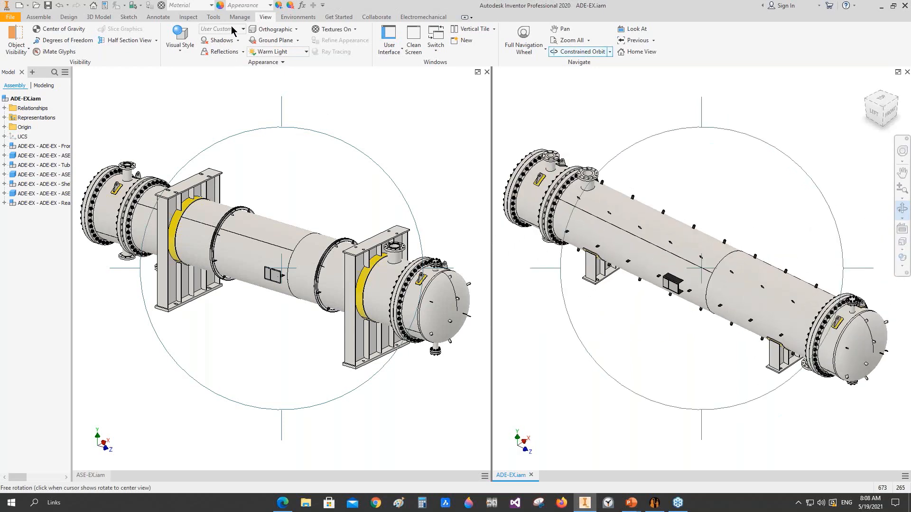
# Step: Apply a half section view to the ASE-EX assembly from the front-end saddle's side face, offset by -494.250 mm
pyautogui.click(265, 17)
pyautogui.click(125, 41)
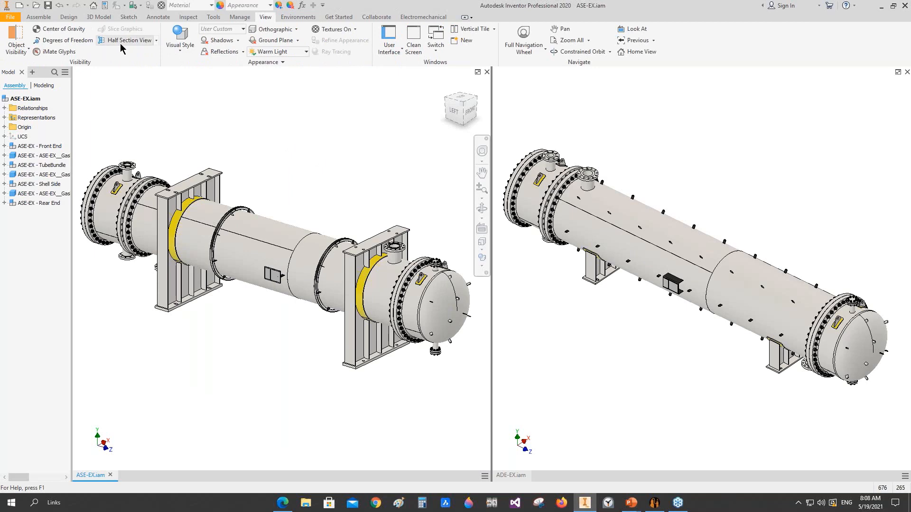
pyautogui.click(177, 286)
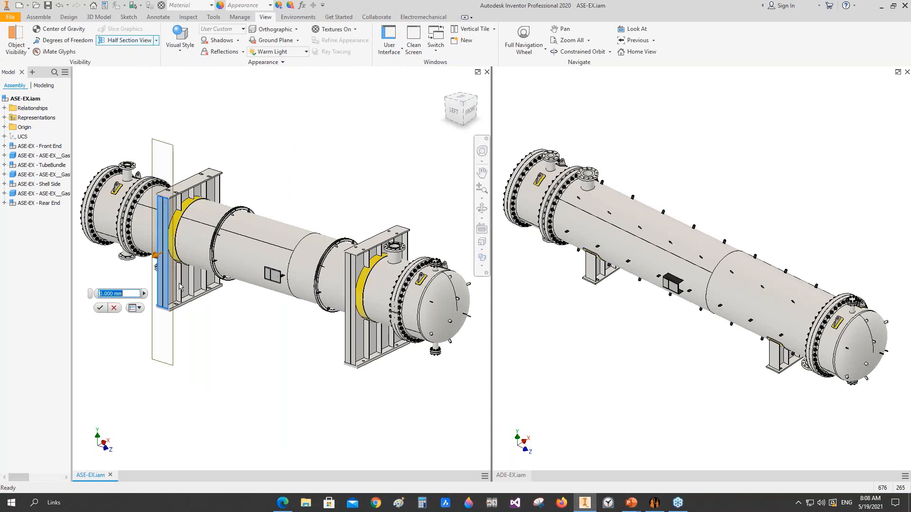
pyautogui.scroll(-3, 197, 244)
pyautogui.scroll(-3, 197, 244)
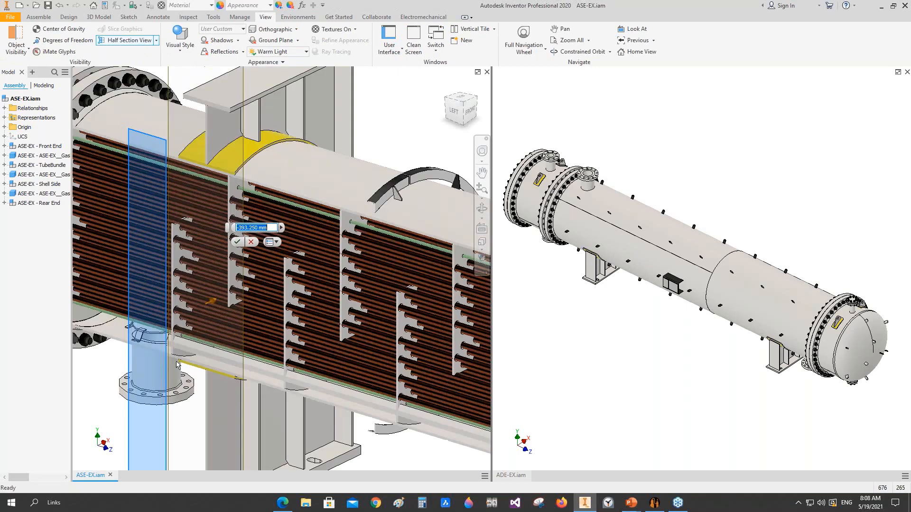
pyautogui.moveTo(233, 365); pyautogui.dragTo(252, 352)
pyautogui.scroll(-3, 135, 335)
pyautogui.scroll(2, 182, 328)
pyautogui.scroll(2, 241, 313)
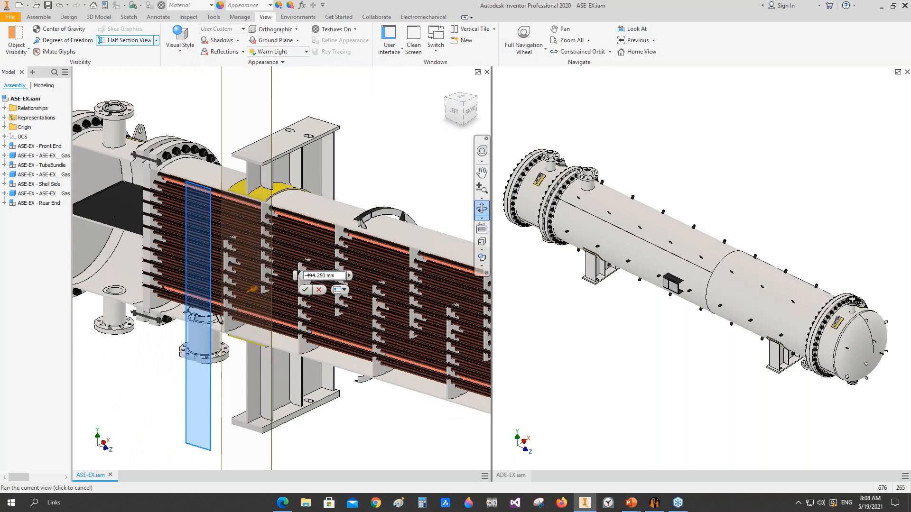
pyautogui.click(307, 289)
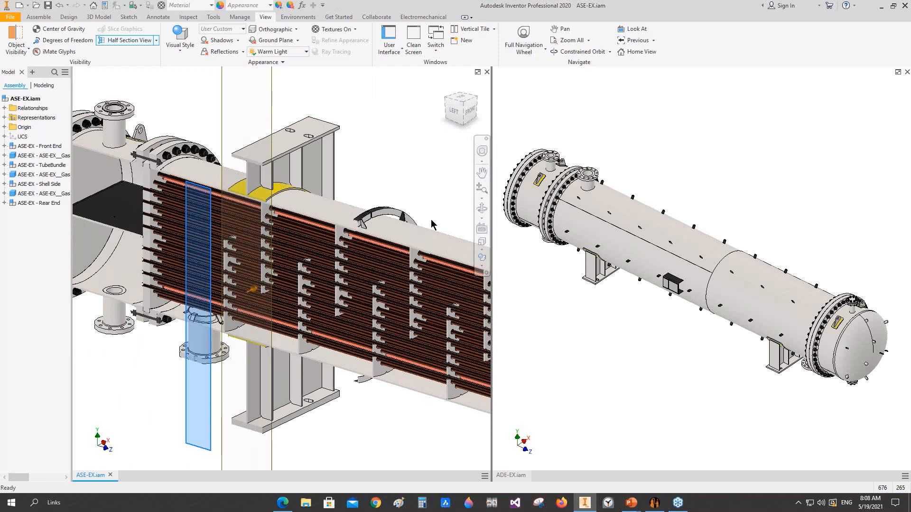
# Step: Examine the sectioned ASE-EX exchanger's front-end channel, tubesheet, tubes and baffles from several angles
pyautogui.scroll(3, 412, 245)
pyautogui.keyDown('shift'); pyautogui.moveTo(228, 304); pyautogui.dragTo(311, 314, button='middle'); pyautogui.keyUp('shift')
pyautogui.scroll(-2, 308, 313)
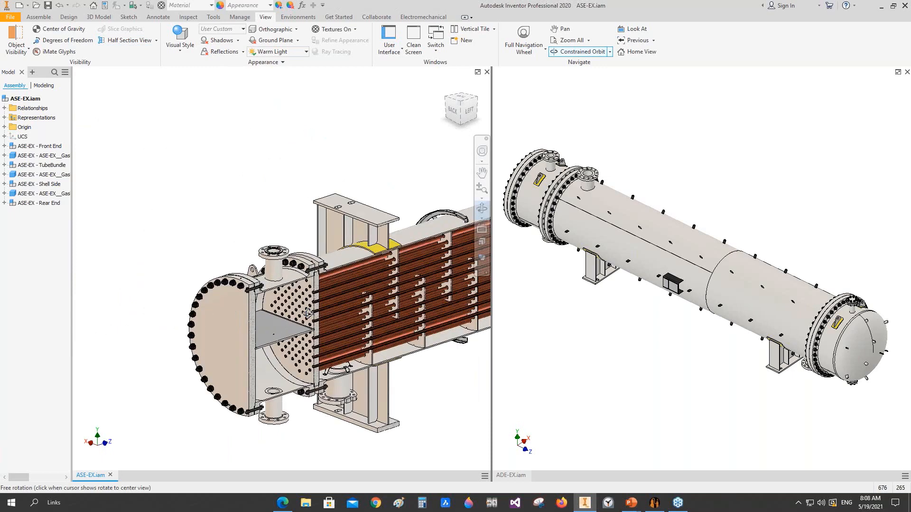
pyautogui.scroll(-5, 311, 328)
pyautogui.scroll(3, 305, 349)
pyautogui.moveTo(307, 349); pyautogui.dragTo(263, 239, button='middle')
pyautogui.keyDown('shift'); pyautogui.moveTo(263, 239); pyautogui.dragTo(309, 267, button='middle'); pyautogui.keyUp('shift')
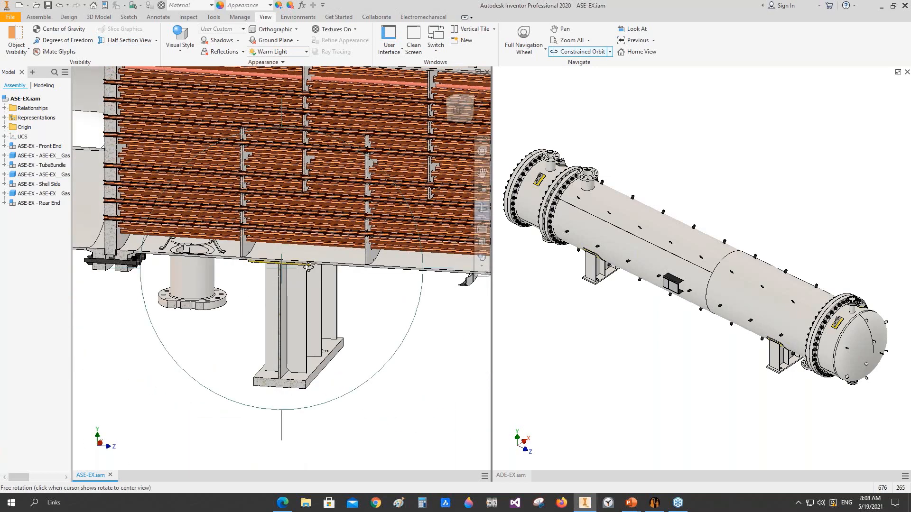
# Step: End the section view of ASE-EX and show the whole exchanger
pyautogui.click(156, 40)
pyautogui.click(133, 118)
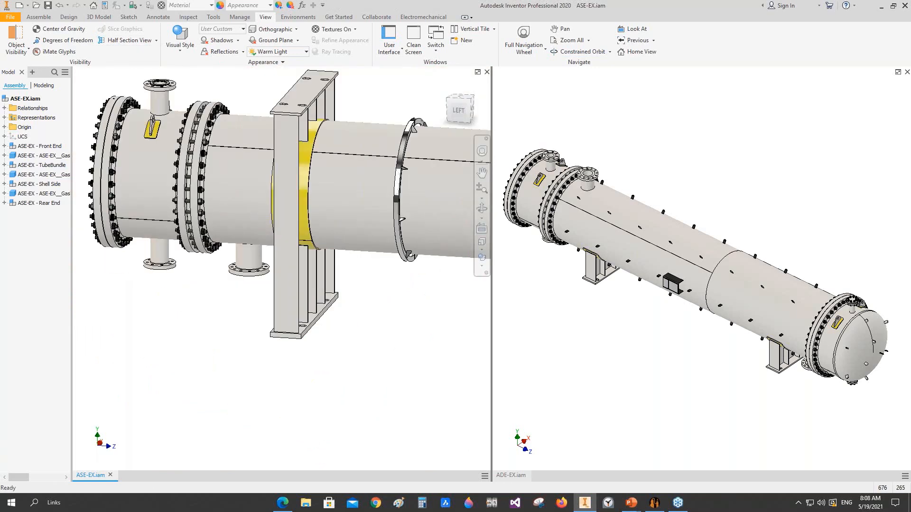
pyautogui.moveTo(336, 187); pyautogui.dragTo(246, 262, button='middle')
pyautogui.scroll(4, 327, 255)
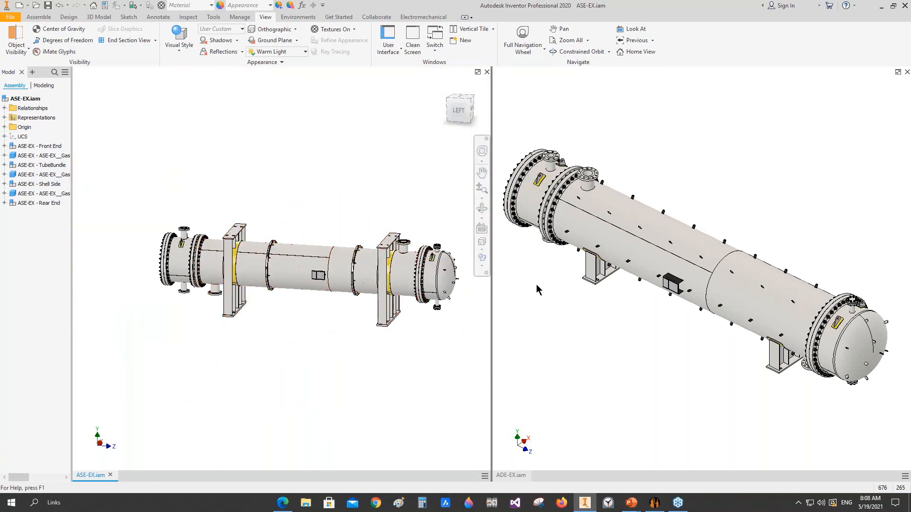
# Step: Switch to Static Equipment Generator, collapse the ASE-EX and ADE-EX exchangers and display the Demo-AES project information
pyautogui.moveTo(675, 510)
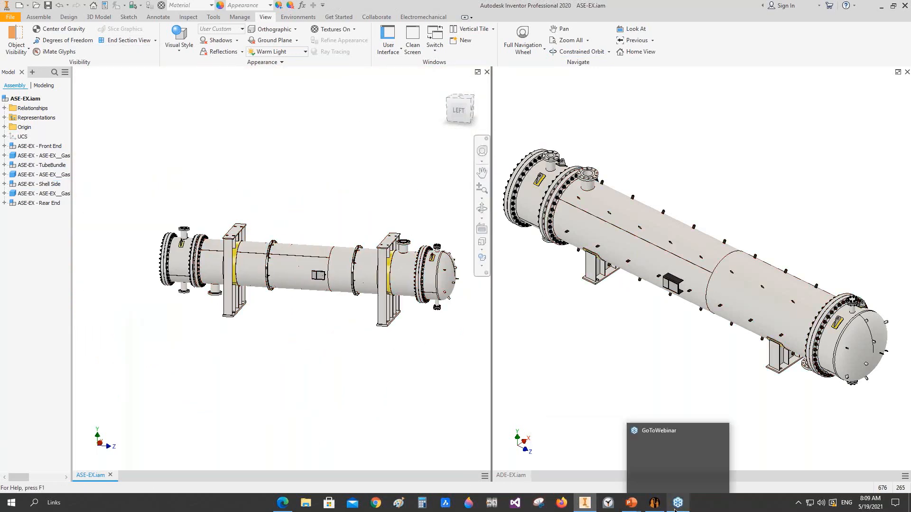
pyautogui.click(664, 469)
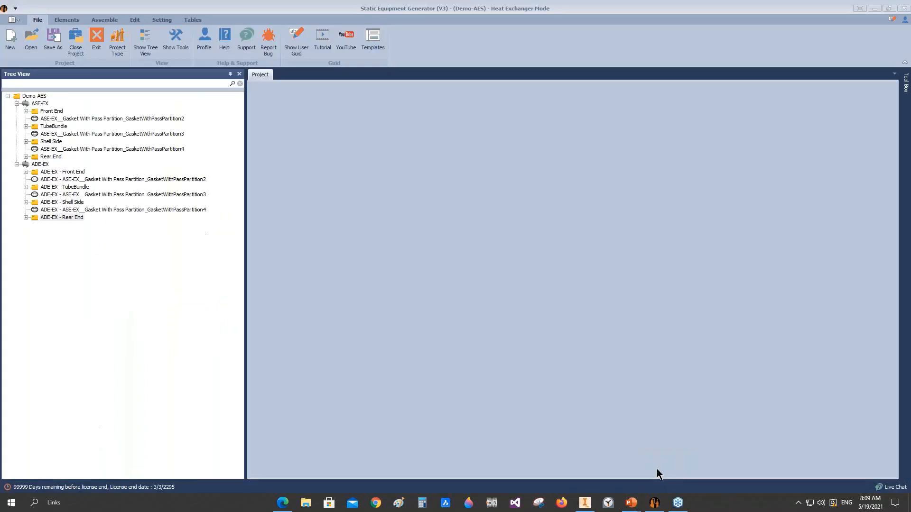
pyautogui.click(34, 96)
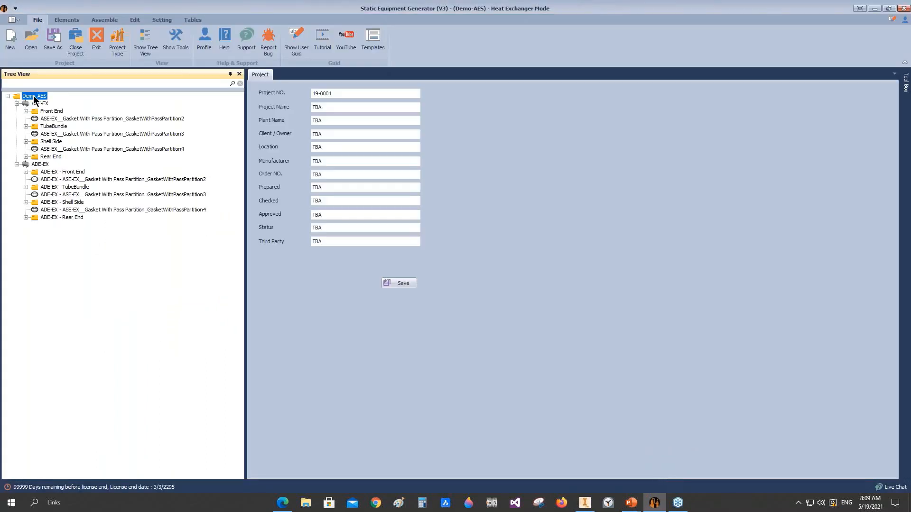
pyautogui.click(17, 104)
pyautogui.click(20, 111)
pyautogui.click(17, 111)
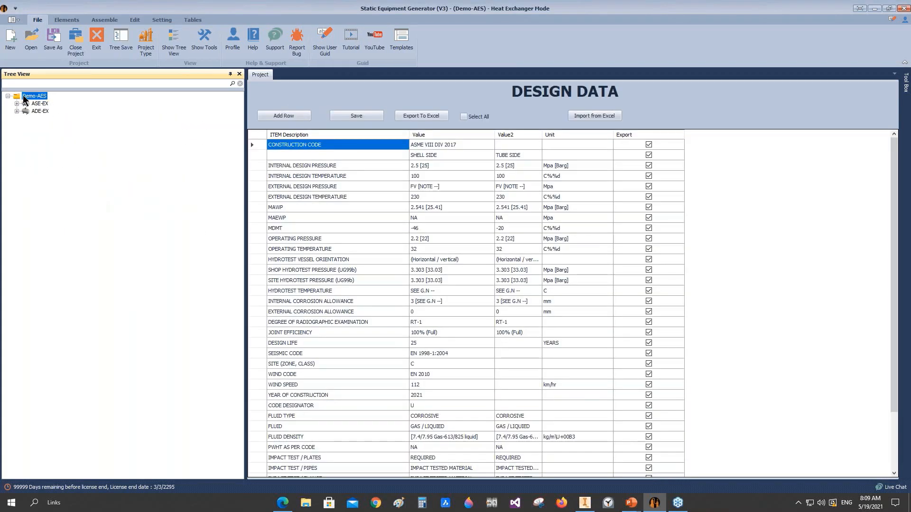
pyautogui.click(24, 95)
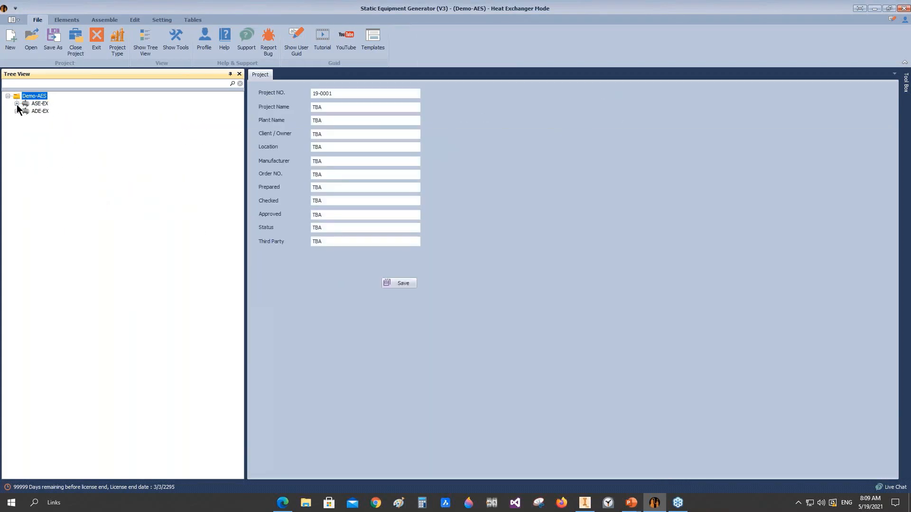
# Step: Expand the ASE-EX and ADE-EX exchangers and review the components in ASE-EX's Front End group
pyautogui.doubleClick(26, 103)
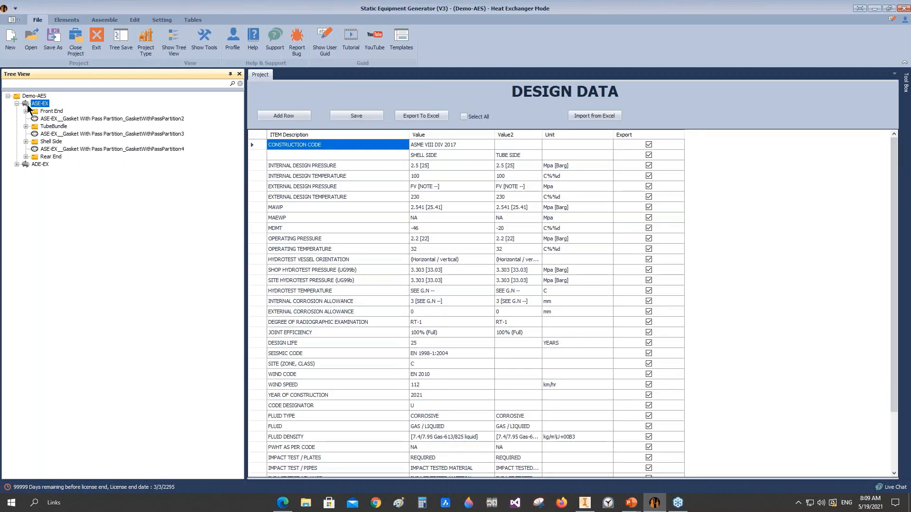
pyautogui.doubleClick(40, 165)
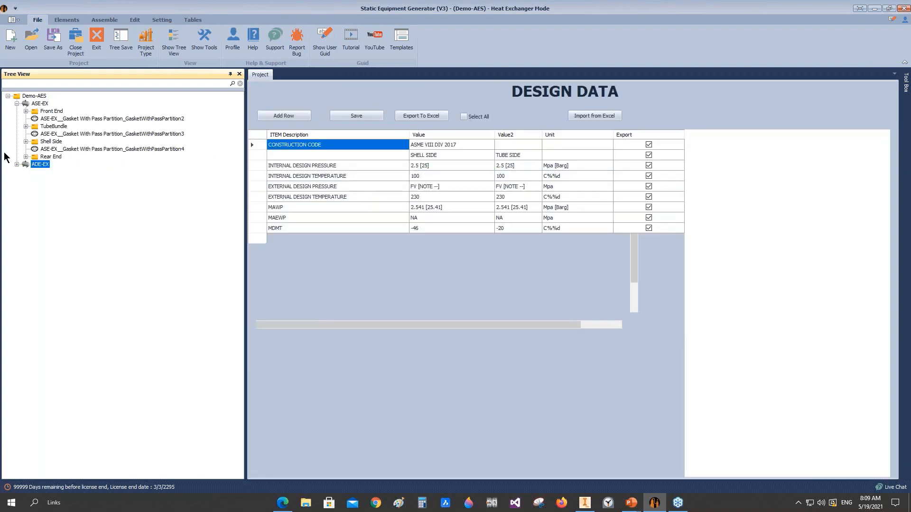
pyautogui.doubleClick(55, 112)
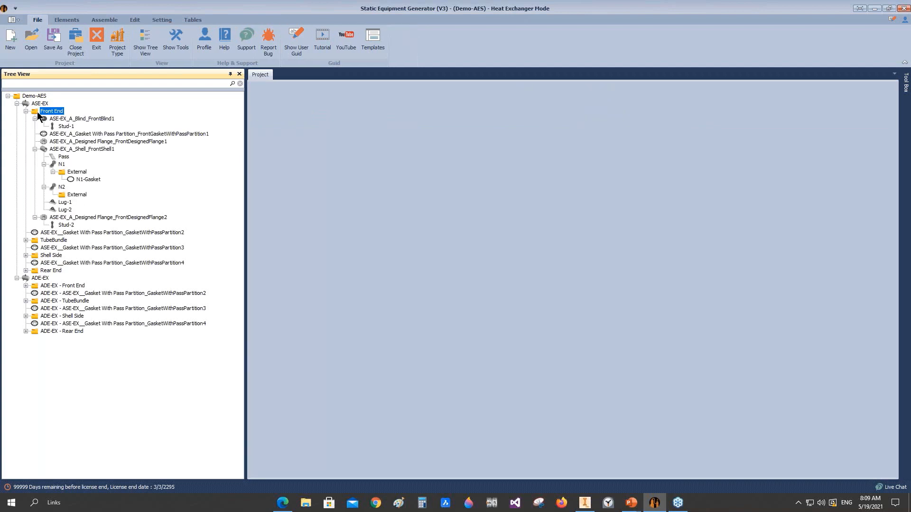
pyautogui.click(25, 111)
# Step: Open the Project Assembly settings for Demo-AES and check the plane spacings of the ASE-EX and ADE-EX vessels
pyautogui.click(29, 95)
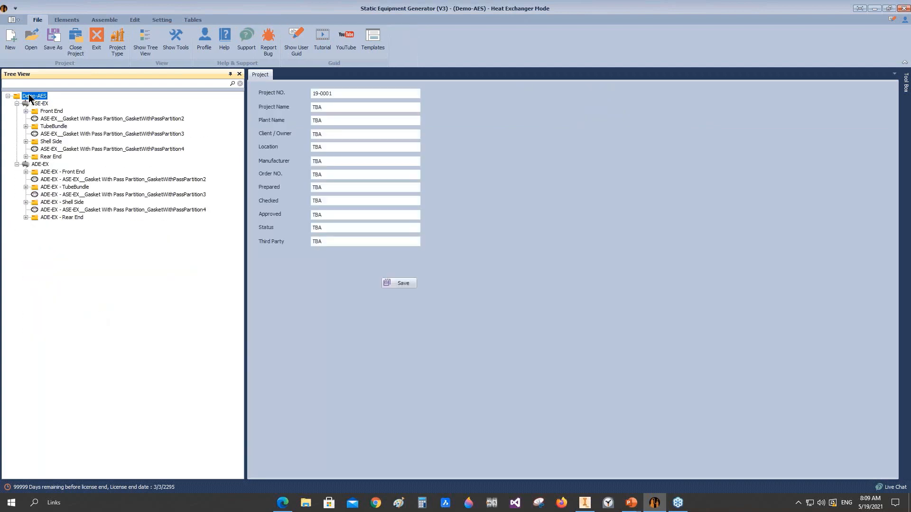
pyautogui.rightClick(29, 95)
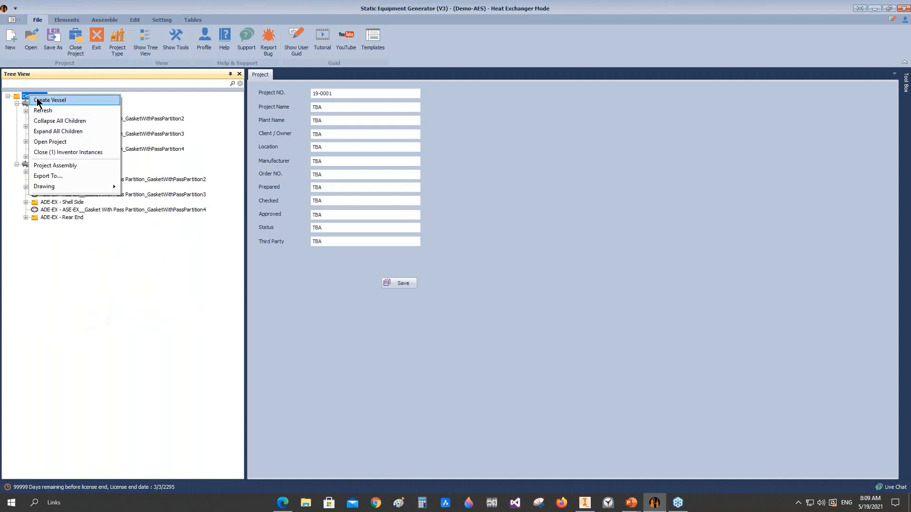
pyautogui.click(53, 166)
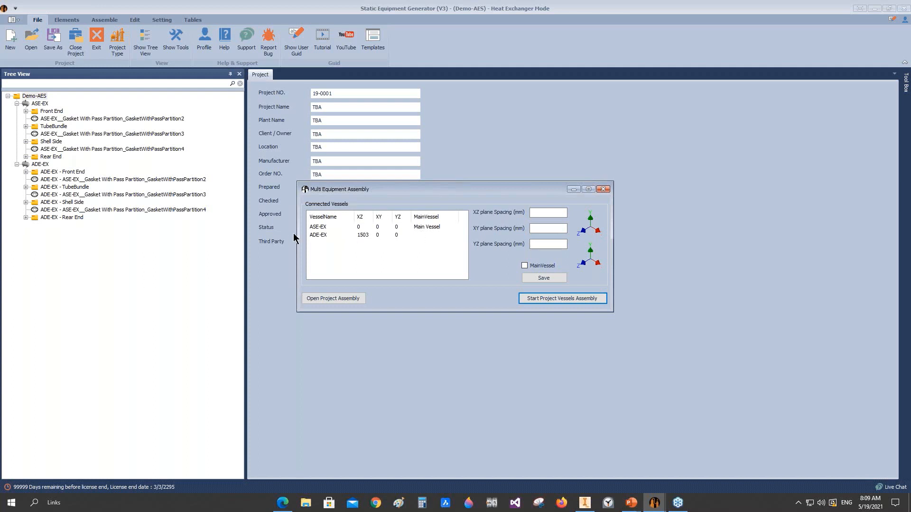
pyautogui.click(311, 229)
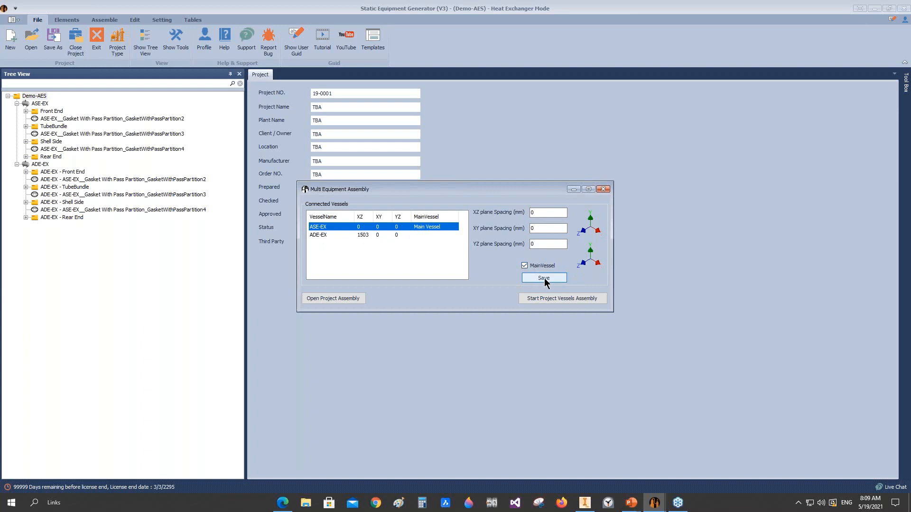
pyautogui.click(314, 236)
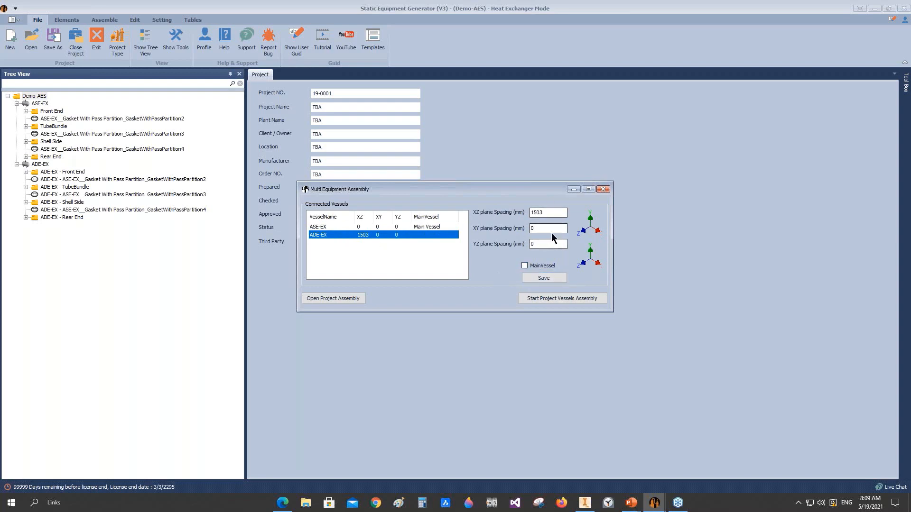
# Step: Switch to Autodesk Inventor and highlight the XZ origin plane of the ASE-EX assembly
pyautogui.click(584, 503)
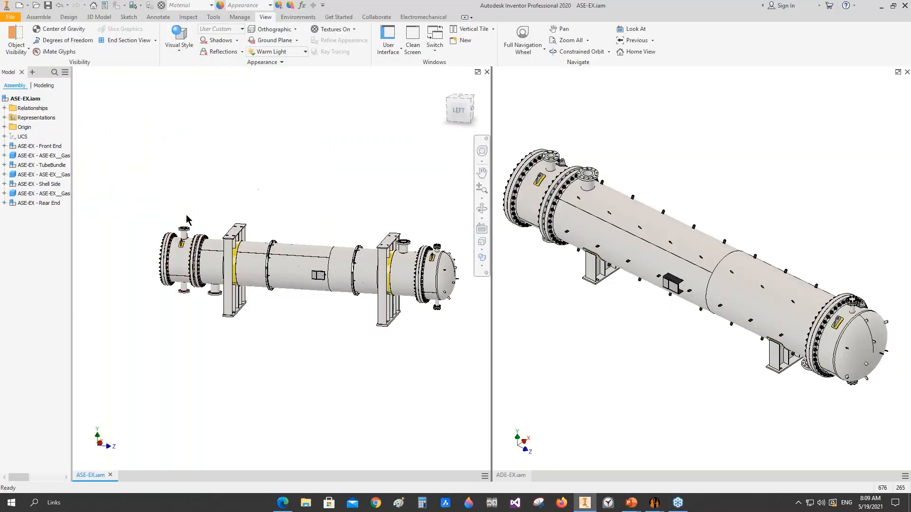
pyautogui.click(4, 127)
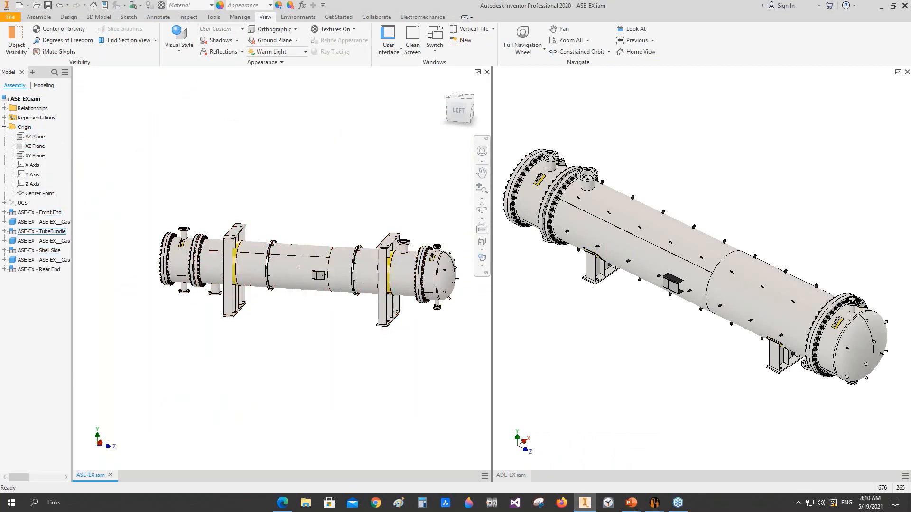
pyautogui.click(35, 146)
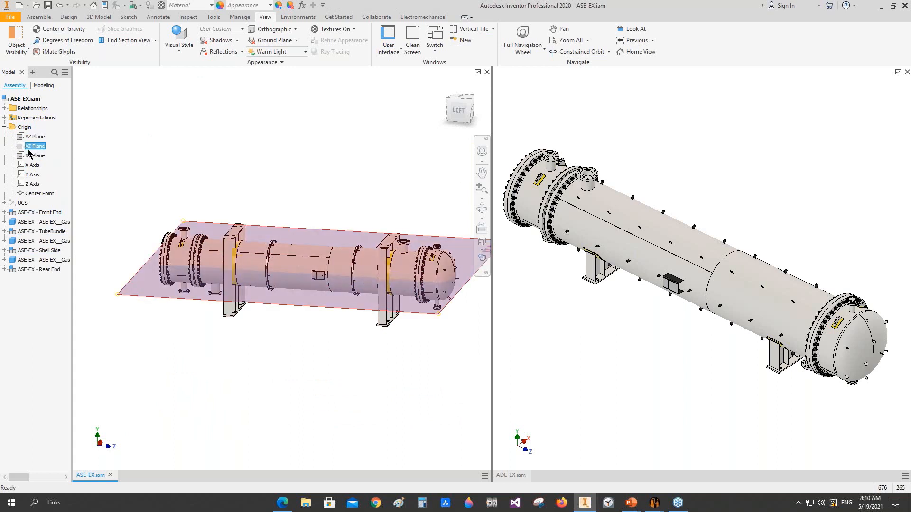
# Step: Show the ASE-EX assembly from the front to examine where its XZ plane passes through the exchanger
pyautogui.click(473, 112)
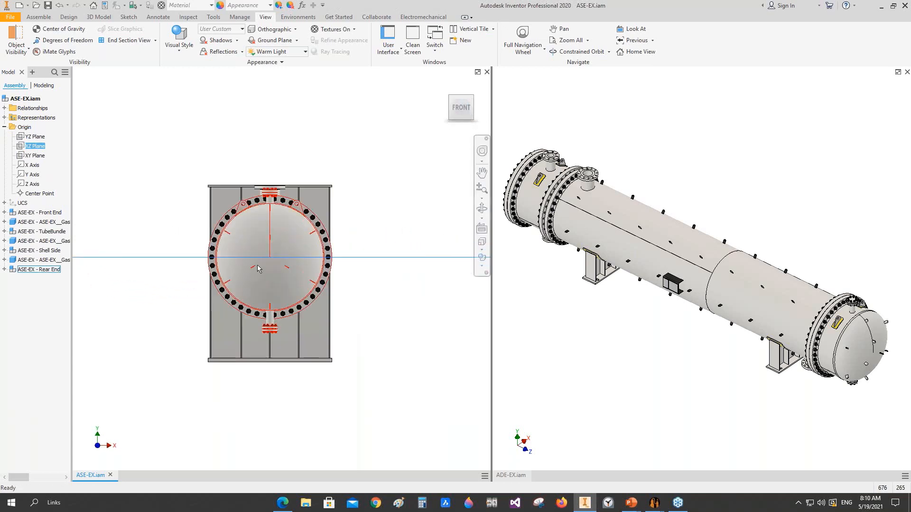
pyautogui.scroll(-3, 334, 267)
pyautogui.moveTo(359, 267); pyautogui.dragTo(241, 266, button='middle')
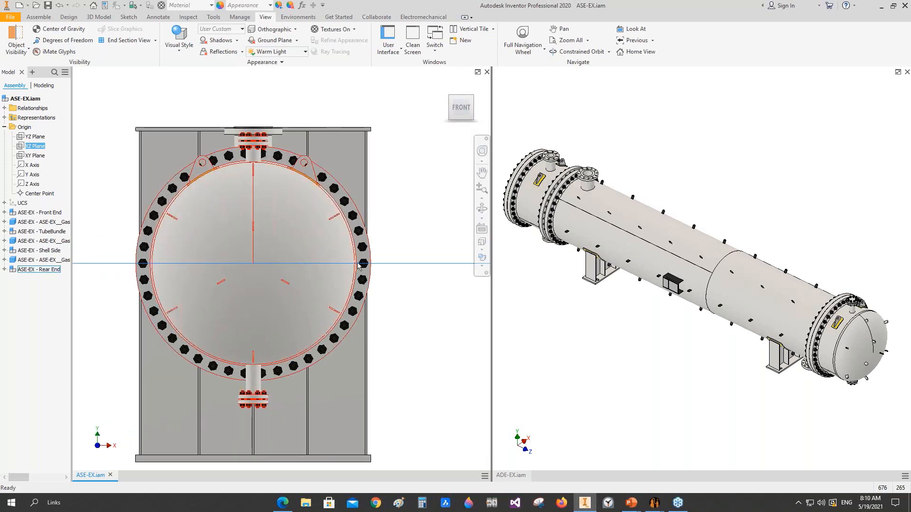
pyautogui.moveTo(251, 109); pyautogui.dragTo(294, 115, button='middle')
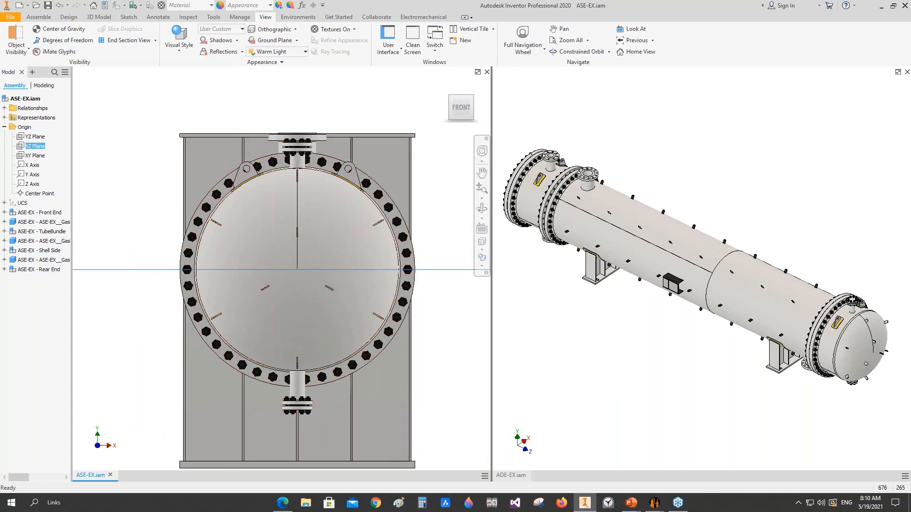
# Step: Activate the ADE-EX assembly, highlight its XZ origin plane and show it from the front
pyautogui.click(575, 324)
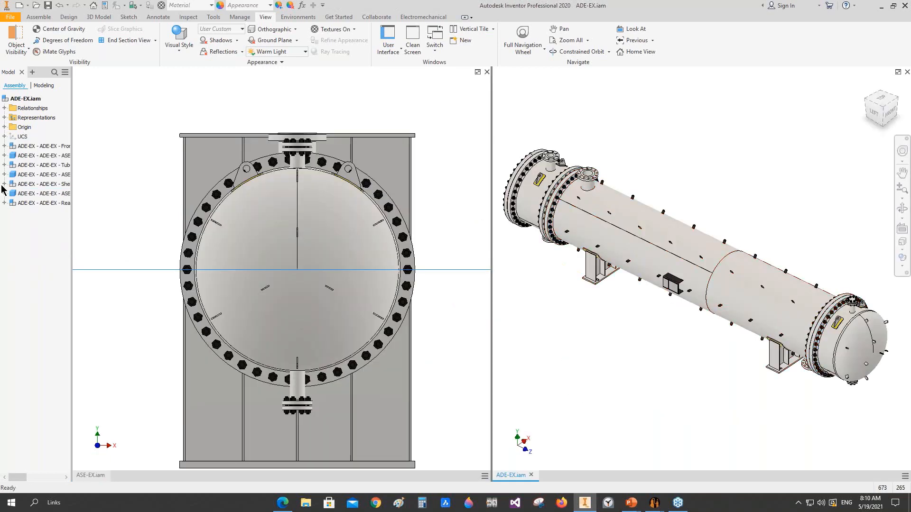
pyautogui.click(4, 126)
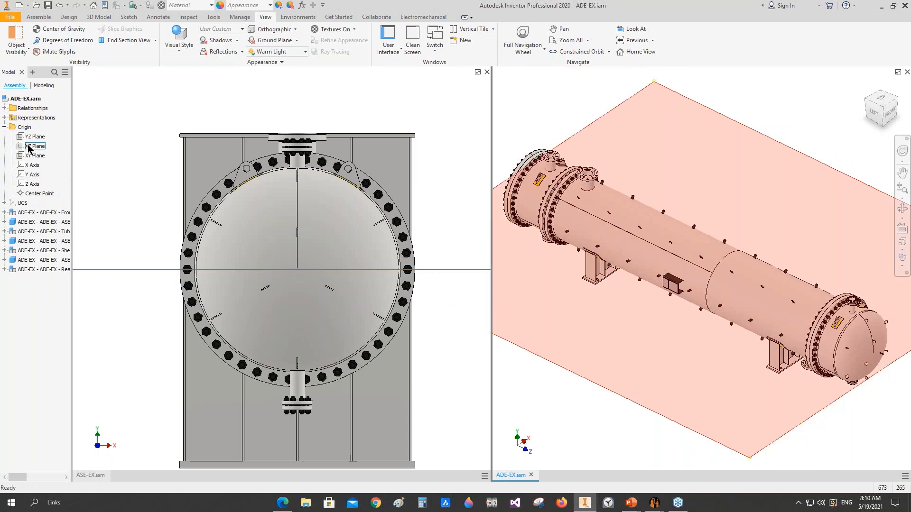
pyautogui.click(35, 146)
pyautogui.click(892, 114)
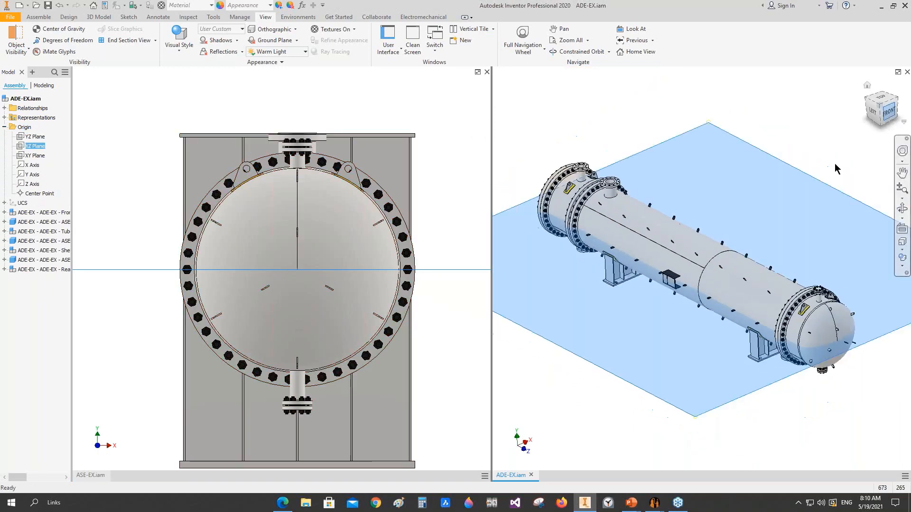
# Step: Switch to Static Equipment Generator's Multi Equipment Assembly settings and check the XZ plane spacing of ADE-EX
pyautogui.moveTo(655, 502)
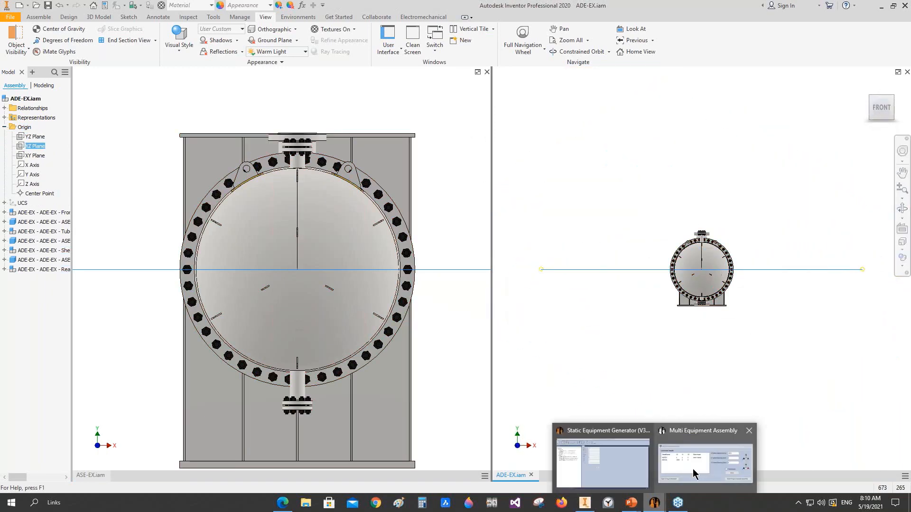
pyautogui.click(689, 454)
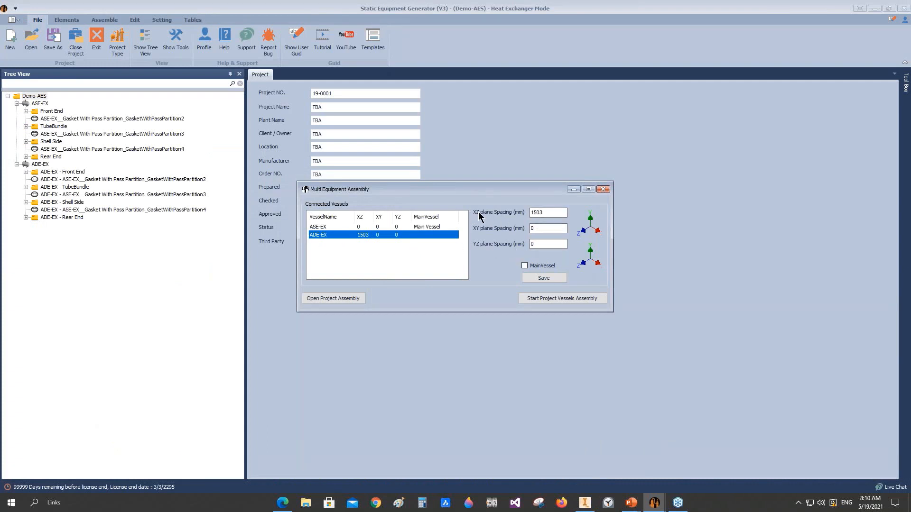
pyautogui.click(535, 213)
pyautogui.moveTo(654, 507)
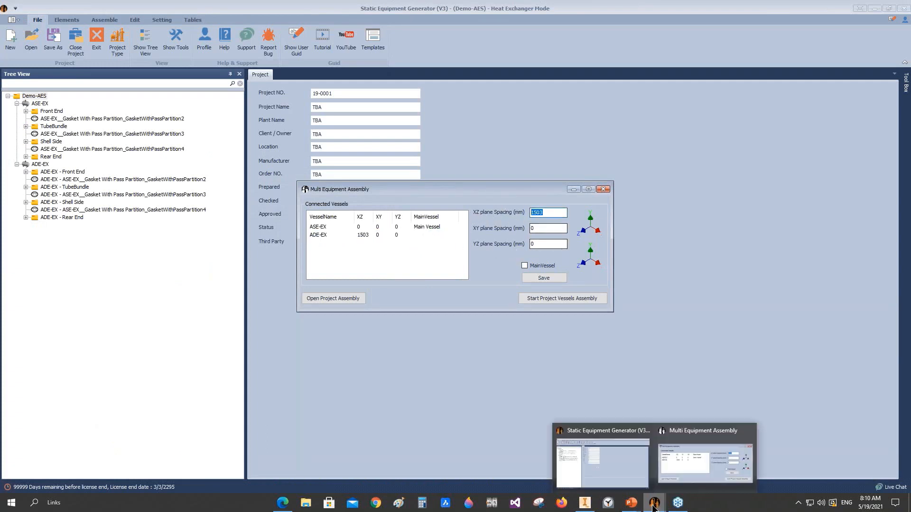
# Step: Switch to Autodesk Inventor, select the whole ADE-EX exchanger and compare its front view with ASE-EX
pyautogui.click(584, 503)
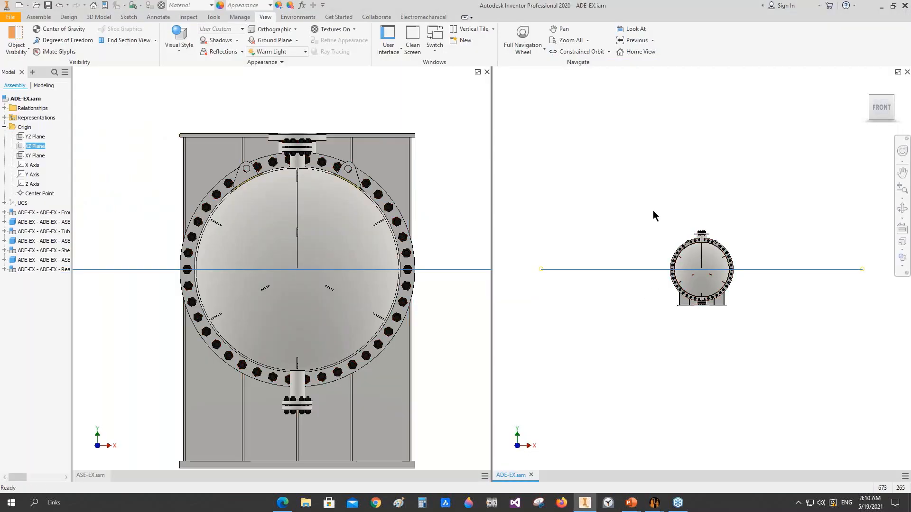
pyautogui.moveTo(774, 209); pyautogui.dragTo(635, 356)
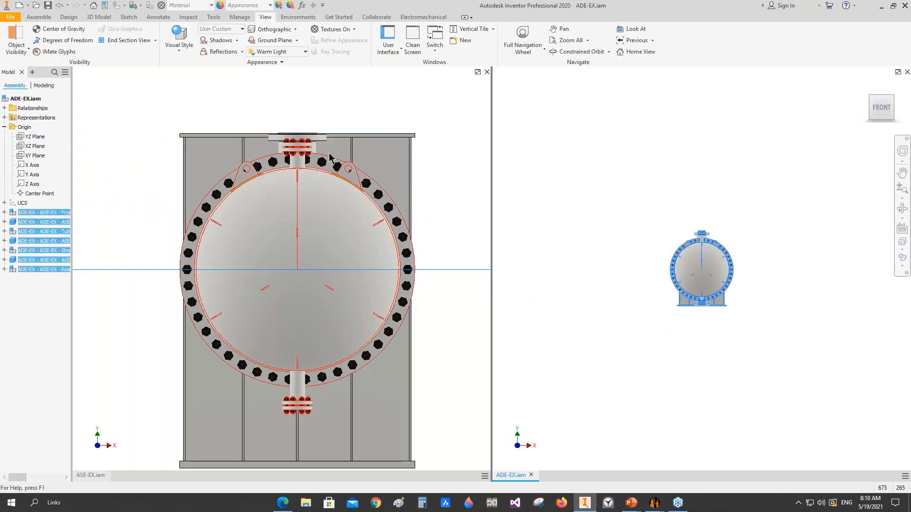
pyautogui.scroll(-5, 405, 146)
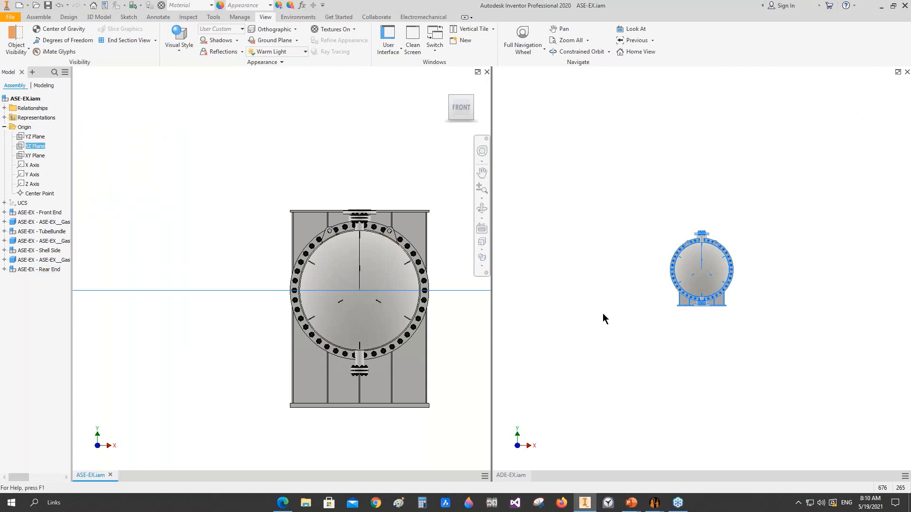
# Step: Recheck the plane spacings in Multi Equipment Assembly, then highlight the YZ and XY origin planes of ADE-EX in Inventor
pyautogui.click(686, 459)
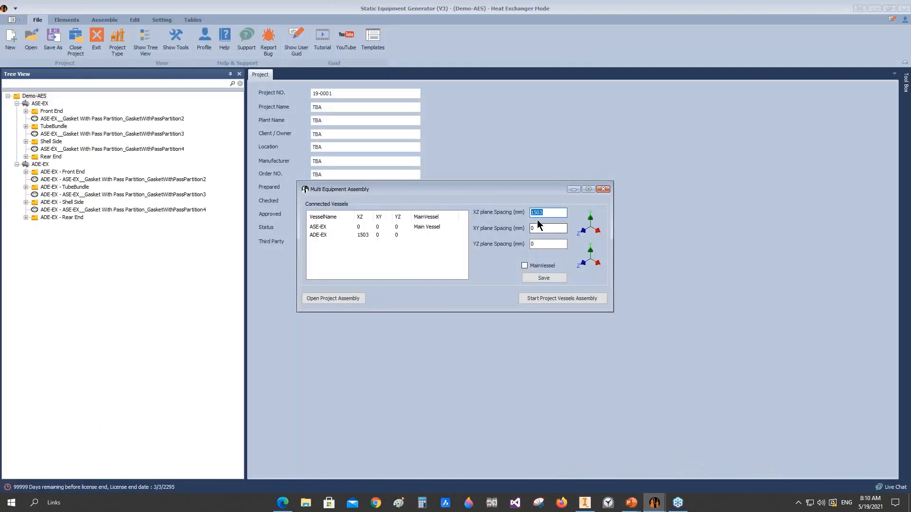
pyautogui.click(584, 504)
pyautogui.click(36, 137)
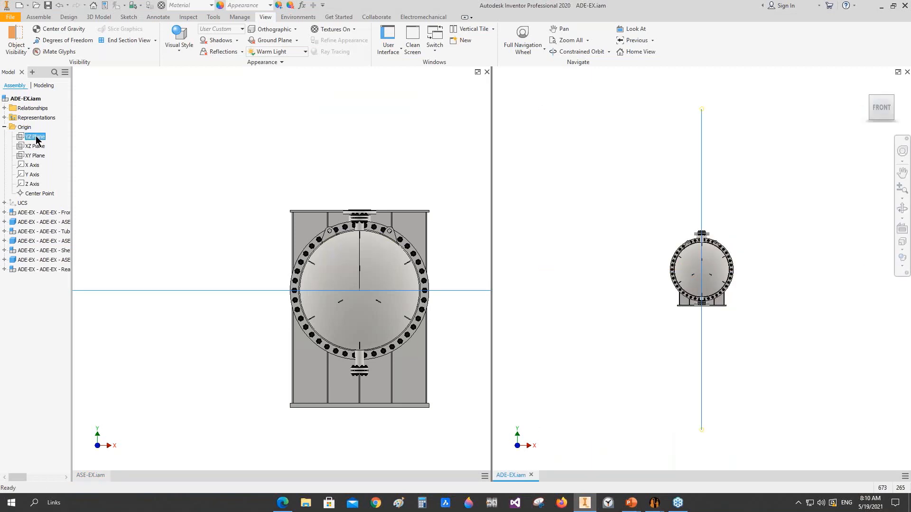
pyautogui.click(34, 155)
pyautogui.click(437, 178)
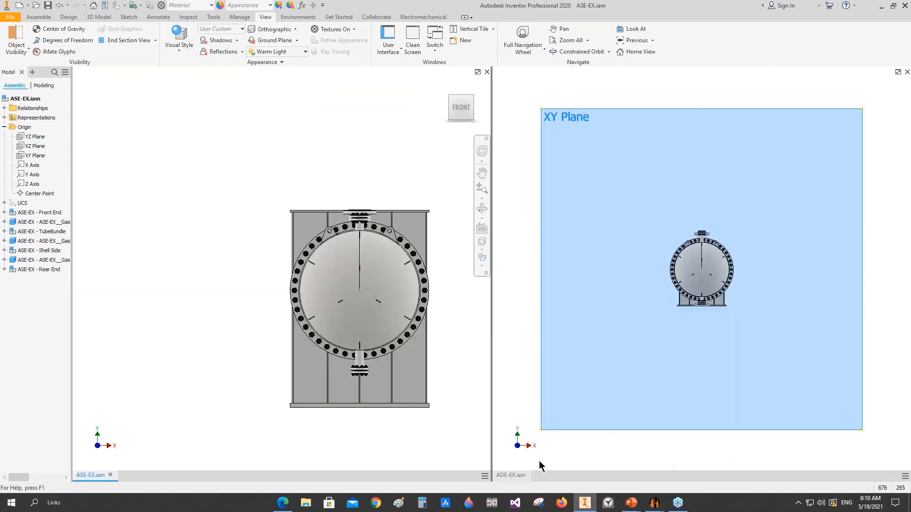
# Step: Check the XY and YZ plane spacings in Multi Equipment Assembly, then open the Demo-AES project assembly in Inventor
pyautogui.moveTo(654, 503)
pyautogui.click(691, 460)
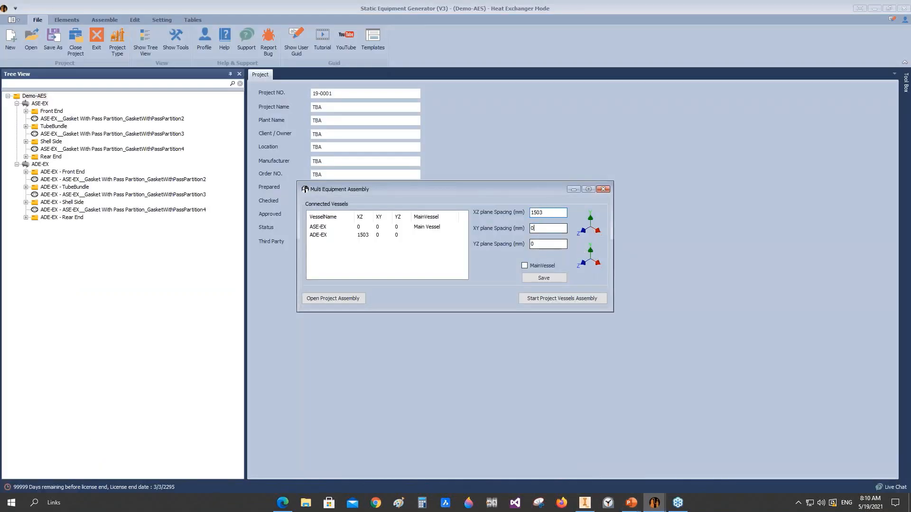
pyautogui.press('Tab')
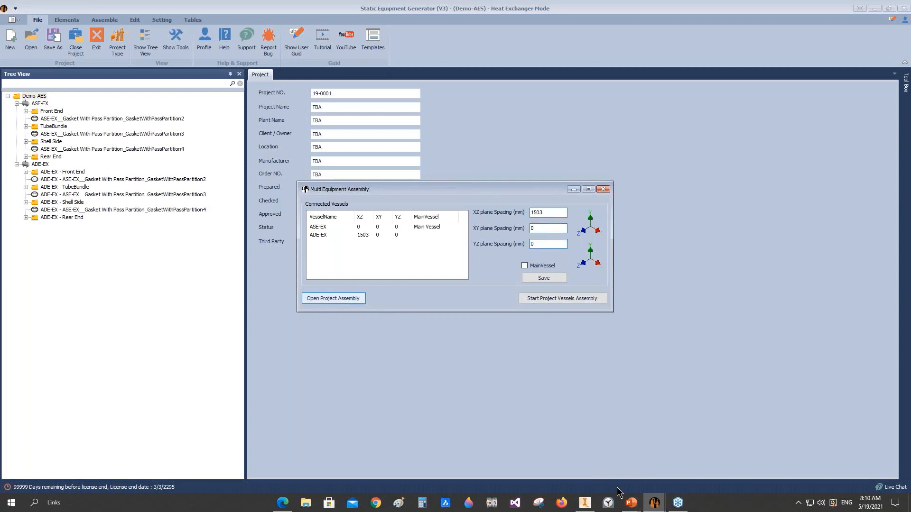
pyautogui.moveTo(584, 502)
pyautogui.click(577, 451)
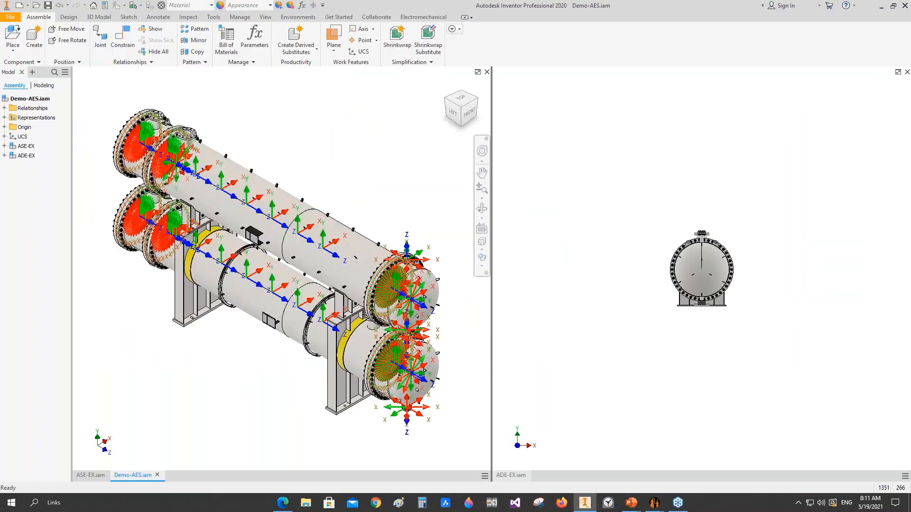
# Step: Examine the stacked ASE-EX and ADE-EX exchangers, their saddles and connecting nozzles from several sides in the Demo-AES assembly
pyautogui.click(902, 208)
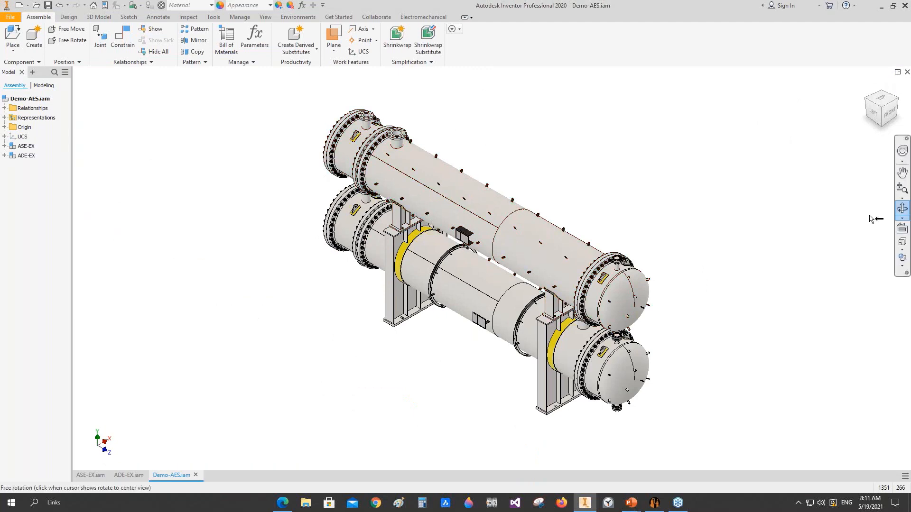
pyautogui.moveTo(484, 303); pyautogui.dragTo(576, 303)
pyautogui.moveTo(572, 302); pyautogui.dragTo(497, 384, button='middle')
pyautogui.moveTo(497, 384); pyautogui.dragTo(443, 254)
pyautogui.scroll(-3, 444, 254)
pyautogui.moveTo(444, 254); pyautogui.dragTo(413, 282, button='middle')
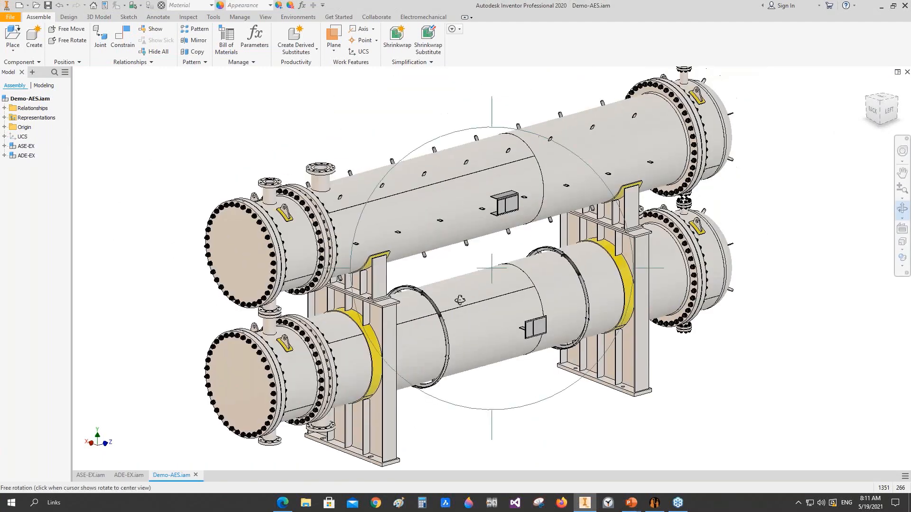
pyautogui.moveTo(461, 300); pyautogui.dragTo(437, 316)
pyautogui.moveTo(437, 315); pyautogui.dragTo(382, 243, button='middle')
pyautogui.moveTo(465, 288); pyautogui.dragTo(448, 279)
pyautogui.rightClick(423, 251)
pyautogui.click(455, 252)
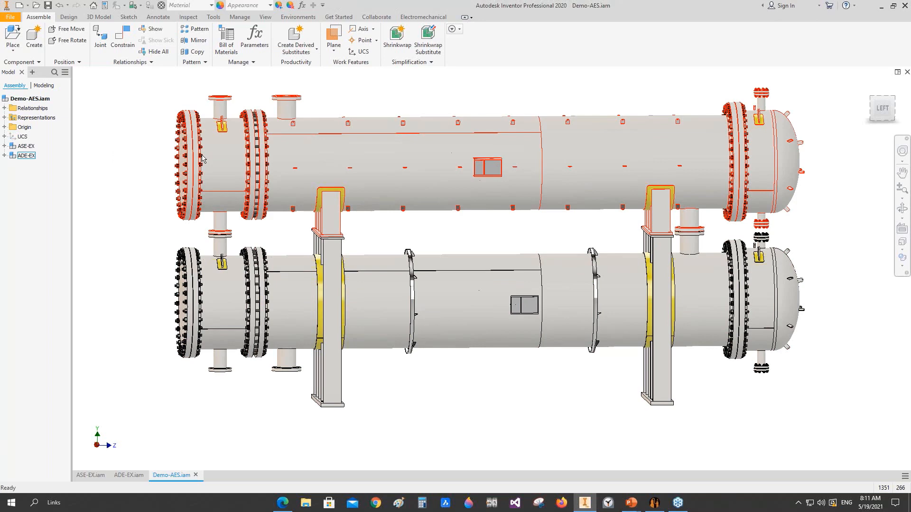
# Step: Switch to Static Equipment Generator and review the bill of materials for the Demo-AES project
pyautogui.moveTo(654, 507)
pyautogui.click(649, 506)
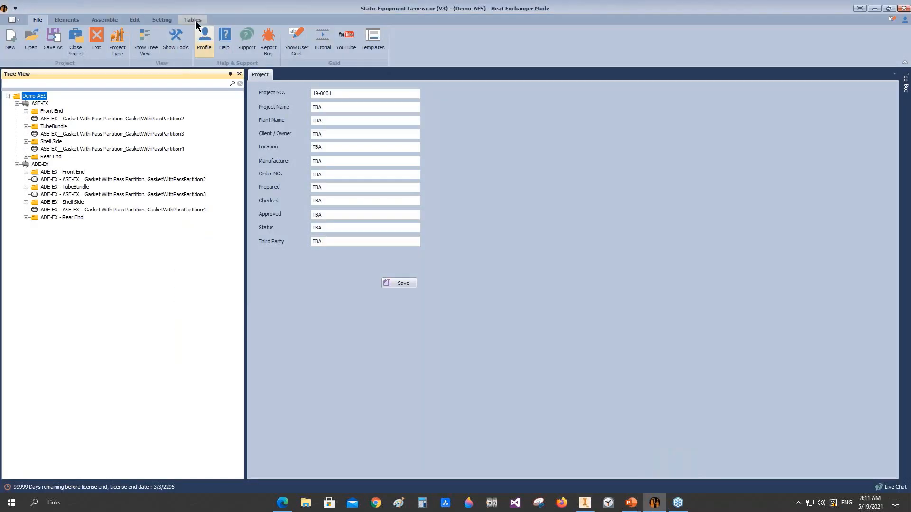
pyautogui.click(193, 20)
pyautogui.click(13, 40)
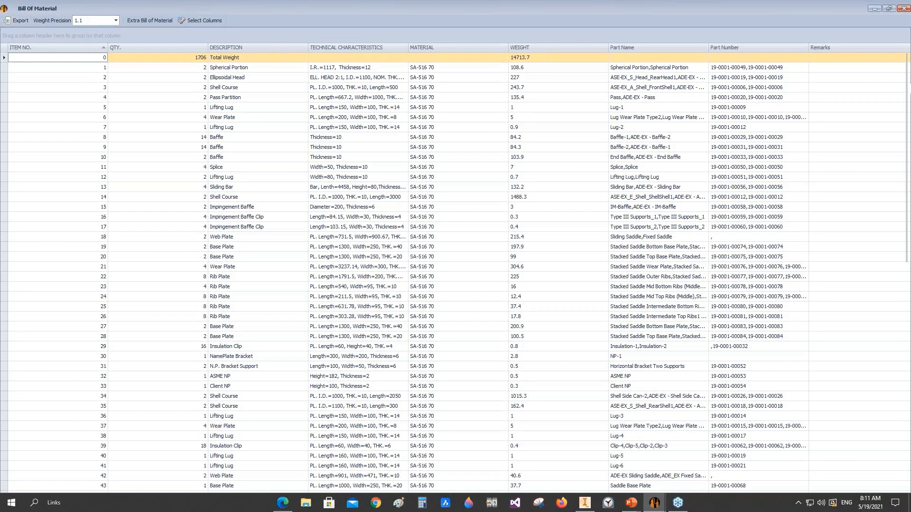
pyautogui.moveTo(909, 72); pyautogui.dragTo(909, 306)
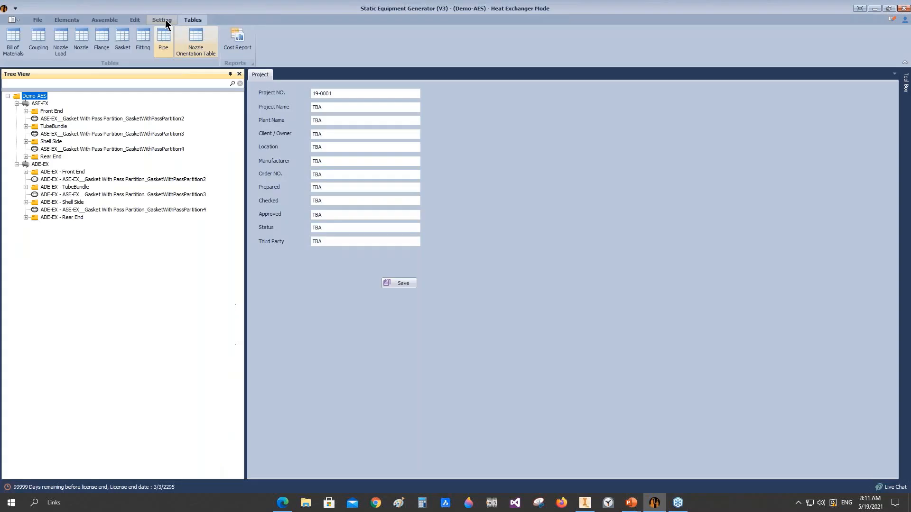
# Step: Turn off BOM grouping by overall project in the application settings and save the change
pyautogui.click(162, 20)
pyautogui.click(142, 40)
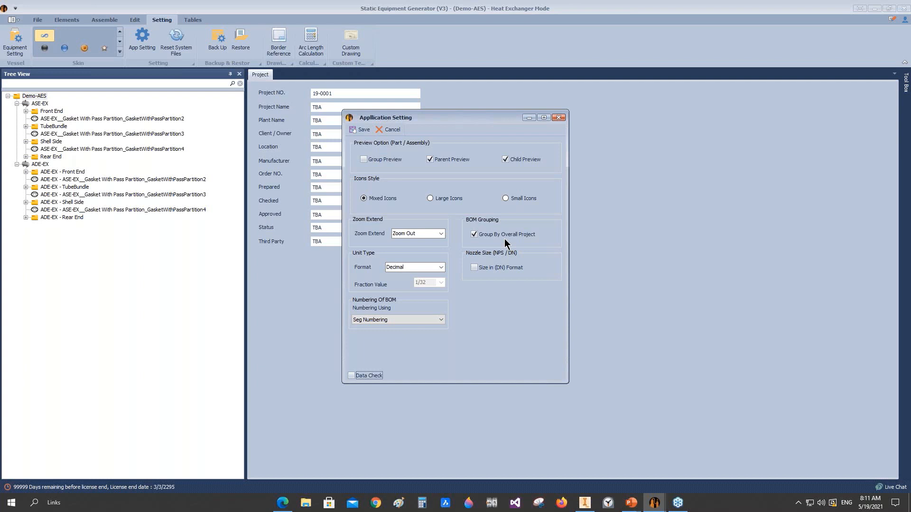
pyautogui.click(478, 235)
pyautogui.click(440, 320)
pyautogui.click(387, 334)
pyautogui.click(361, 129)
# Step: Review the ungrouped bill of materials through its last item, then close it
pyautogui.click(192, 20)
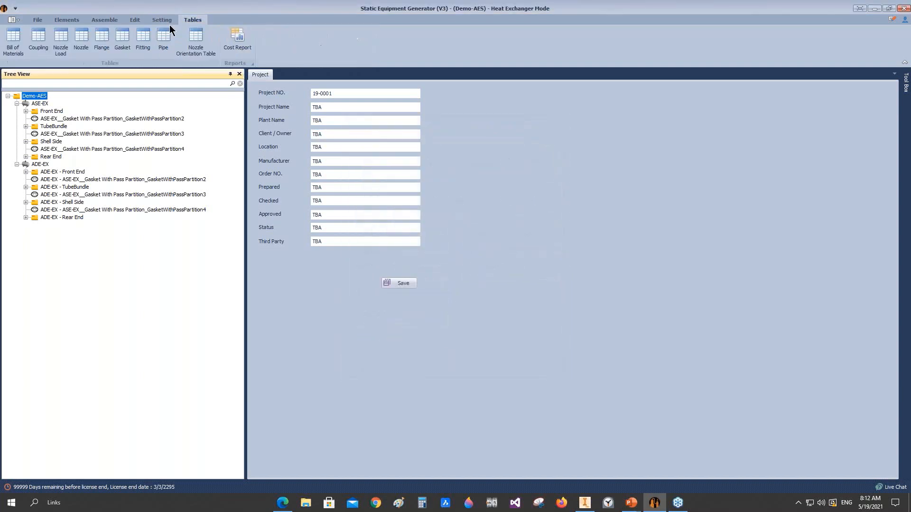
pyautogui.click(13, 41)
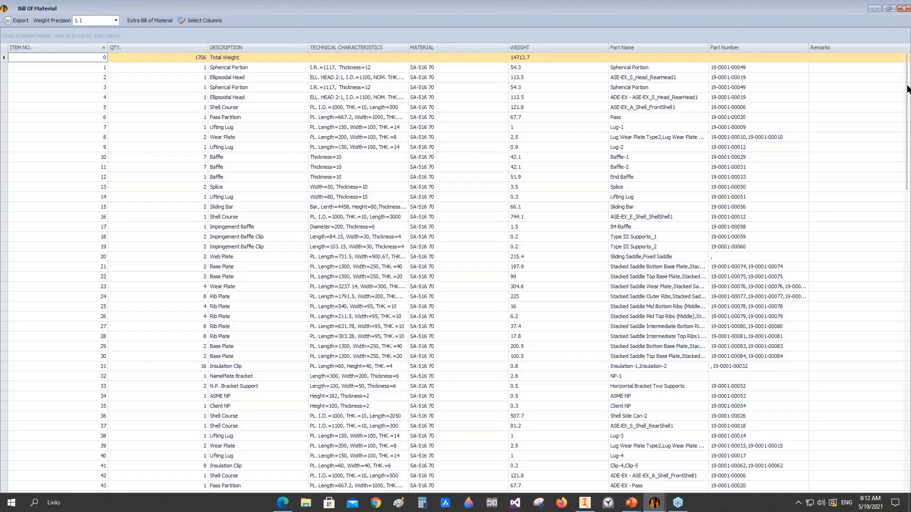
pyautogui.moveTo(906, 99); pyautogui.dragTo(889, 386)
pyautogui.click(92, 488)
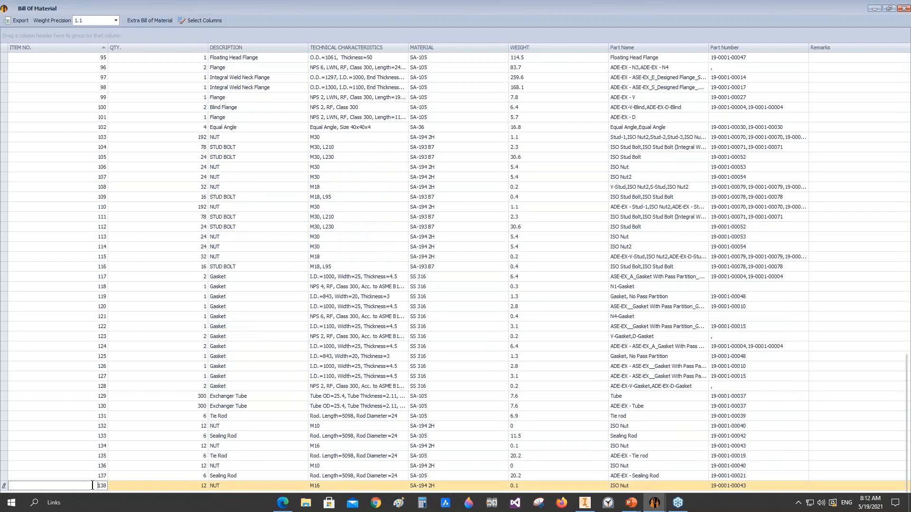
pyautogui.moveTo(92, 486); pyautogui.dragTo(111, 486)
pyautogui.click(904, 8)
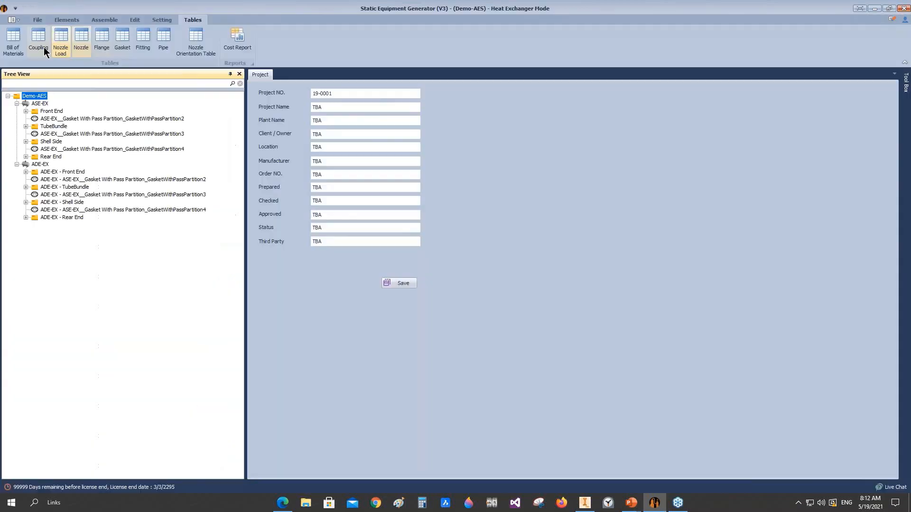
# Step: Enable BOM grouping by overall project, set the BOM numbering to Sort Numbering and save the application settings
pyautogui.click(153, 19)
pyautogui.click(142, 38)
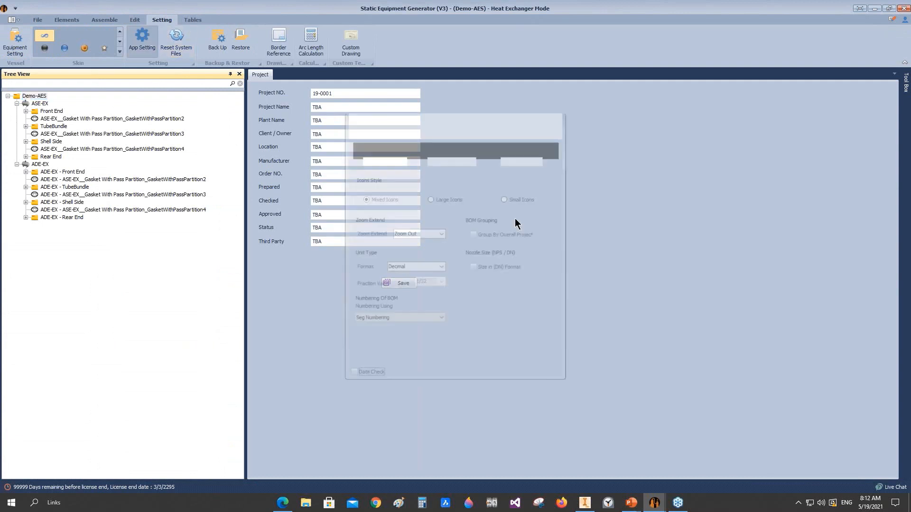
pyautogui.click(494, 234)
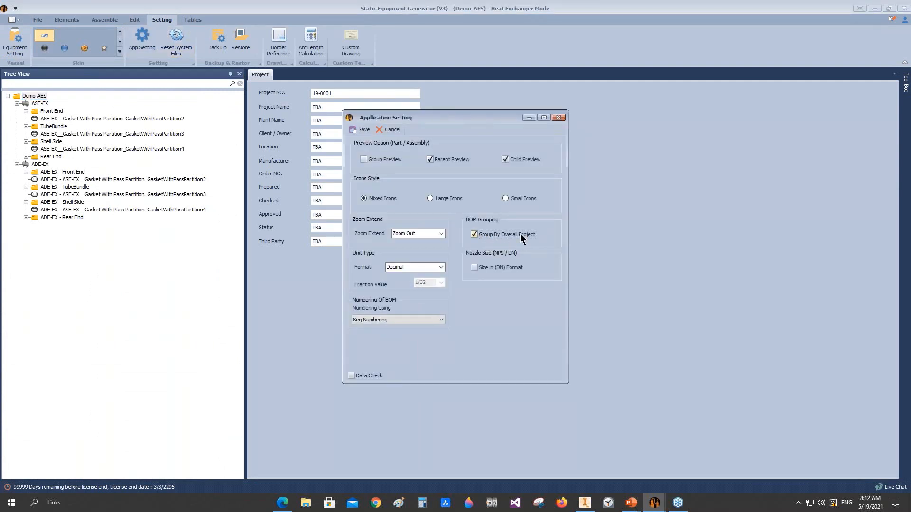
pyautogui.click(404, 319)
pyautogui.click(377, 334)
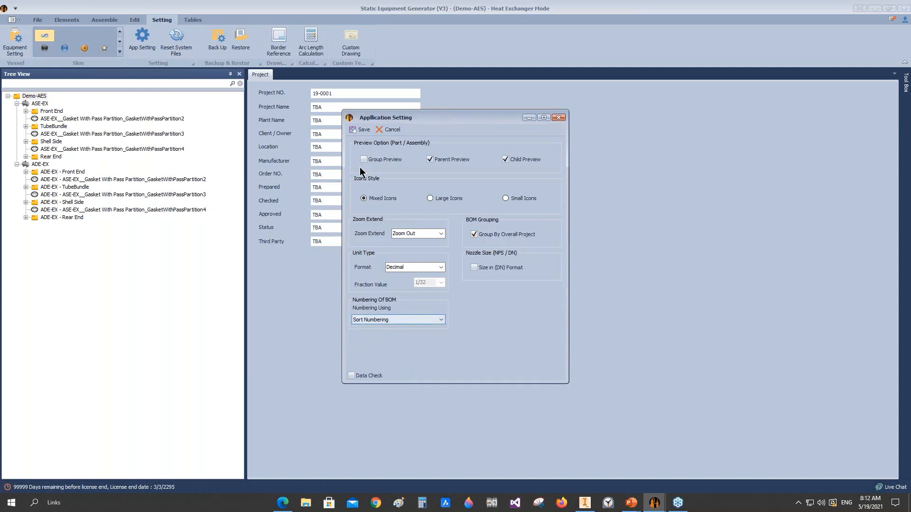
pyautogui.click(360, 131)
# Step: Reopen the project's bill of materials and check the quantity of the Ellipsoidal Head item
pyautogui.click(192, 19)
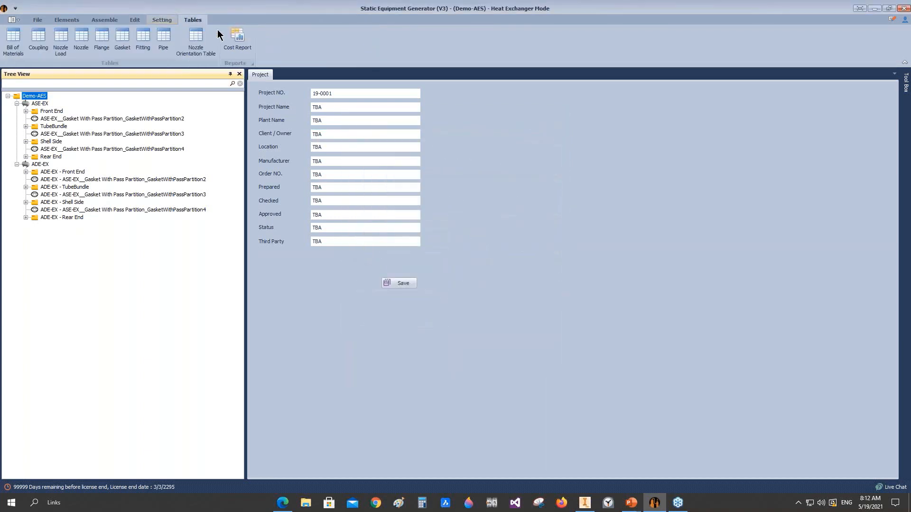
pyautogui.click(17, 37)
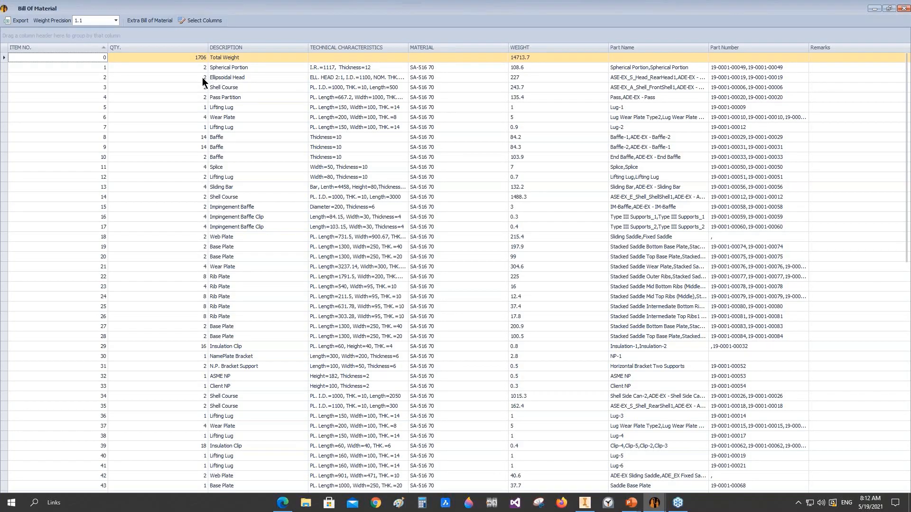
pyautogui.click(191, 78)
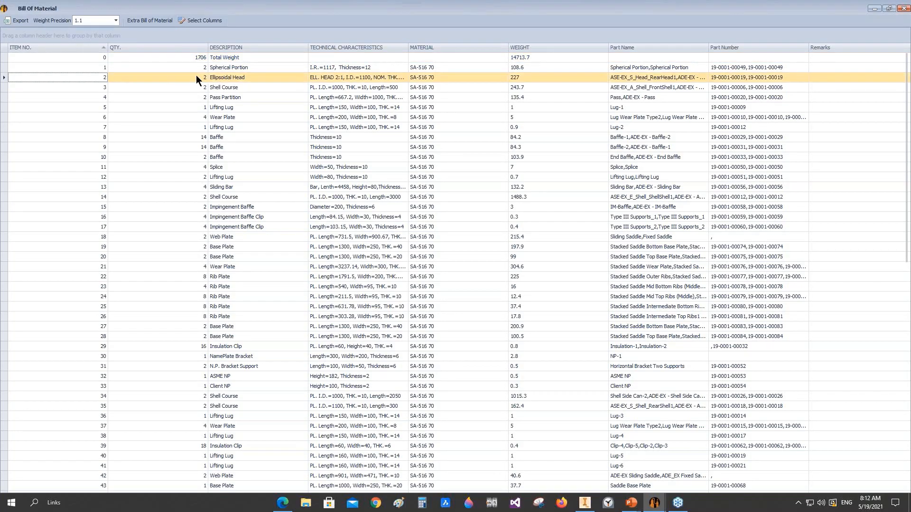
# Step: Widen the bill of materials' Part Name column and check the grouped part names of the Ellipsoidal Head item
pyautogui.click(195, 76)
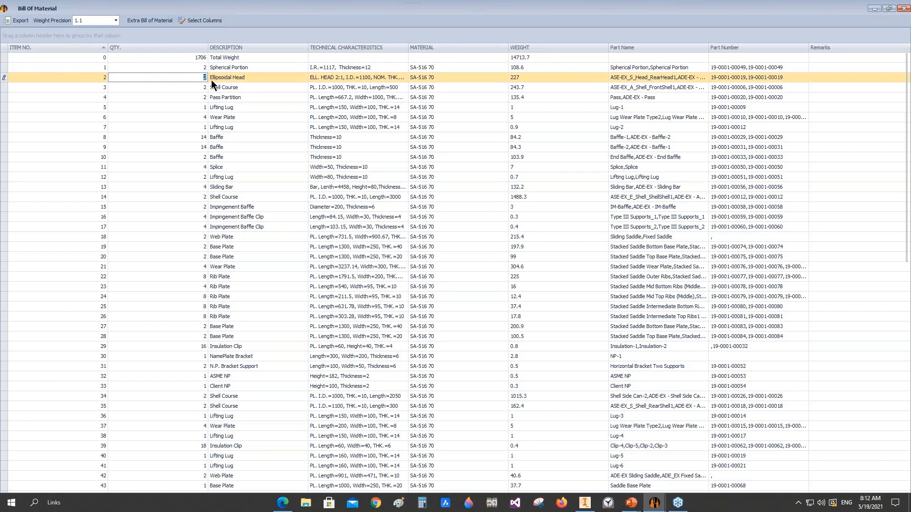
pyautogui.click(637, 78)
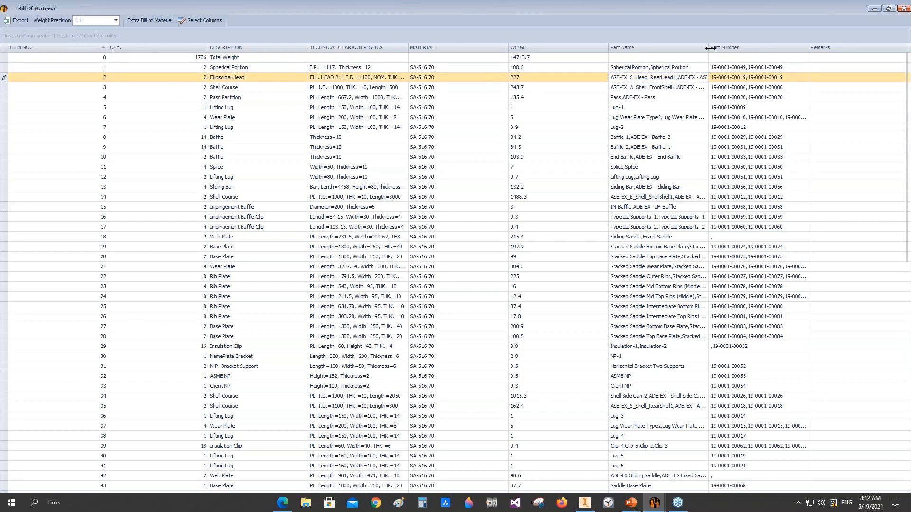
pyautogui.moveTo(710, 48); pyautogui.dragTo(891, 48)
pyautogui.moveTo(589, 77); pyautogui.dragTo(415, 83)
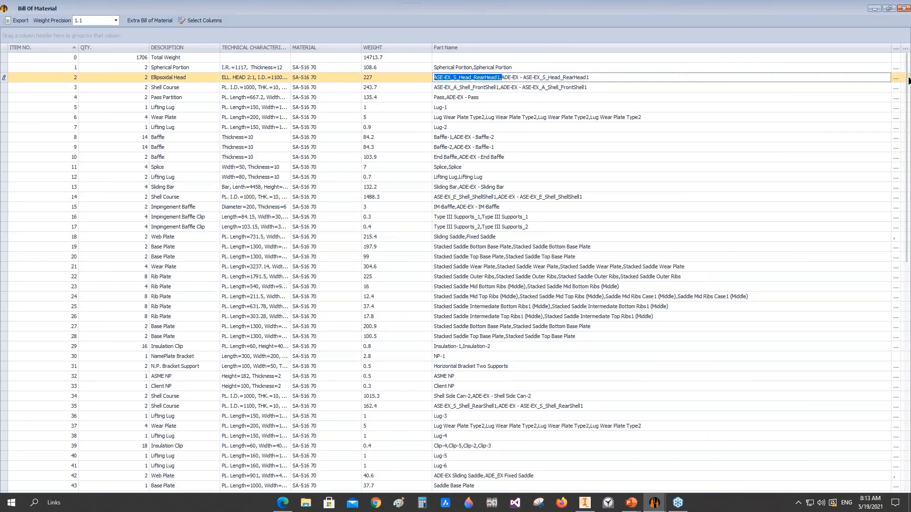
# Step: Review the grouped bill of materials through its last item, Sealing Rod, and close it
pyautogui.moveTo(908, 78); pyautogui.dragTo(908, 429)
pyautogui.click(77, 488)
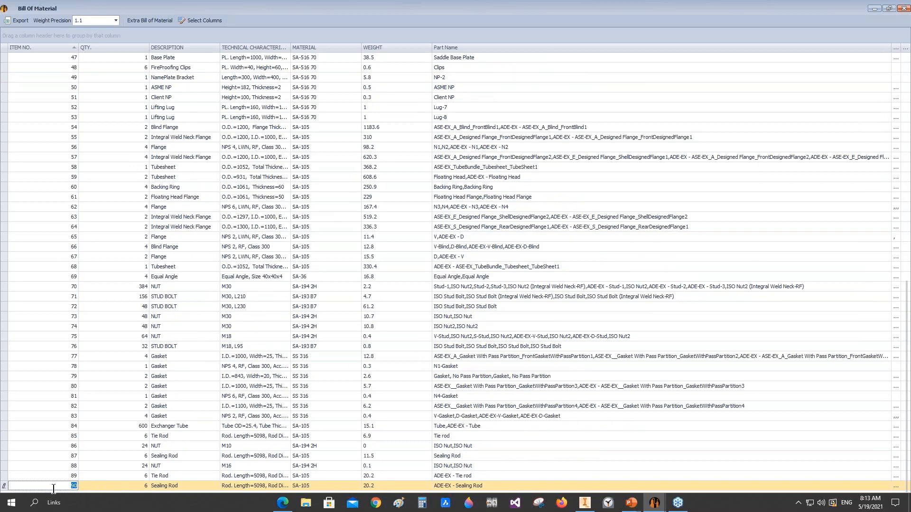
pyautogui.click(903, 8)
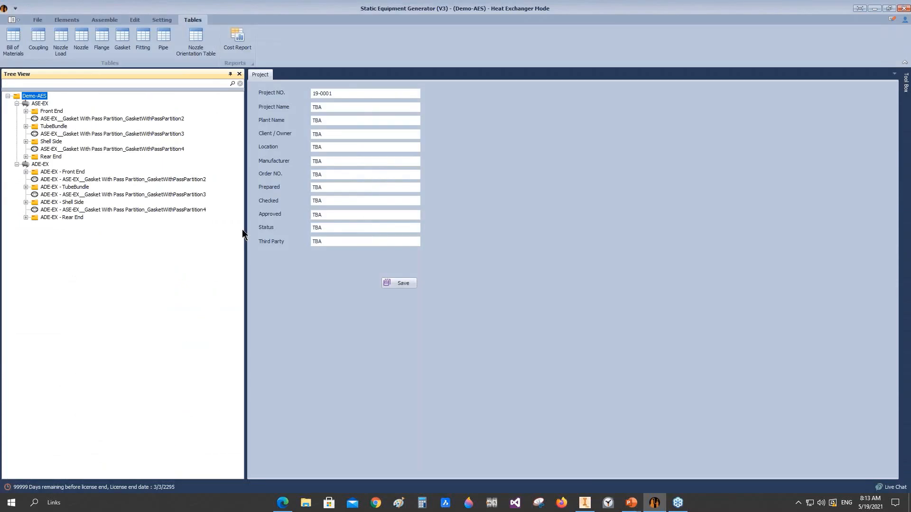
pyautogui.rightClick(29, 98)
pyautogui.moveTo(52, 190)
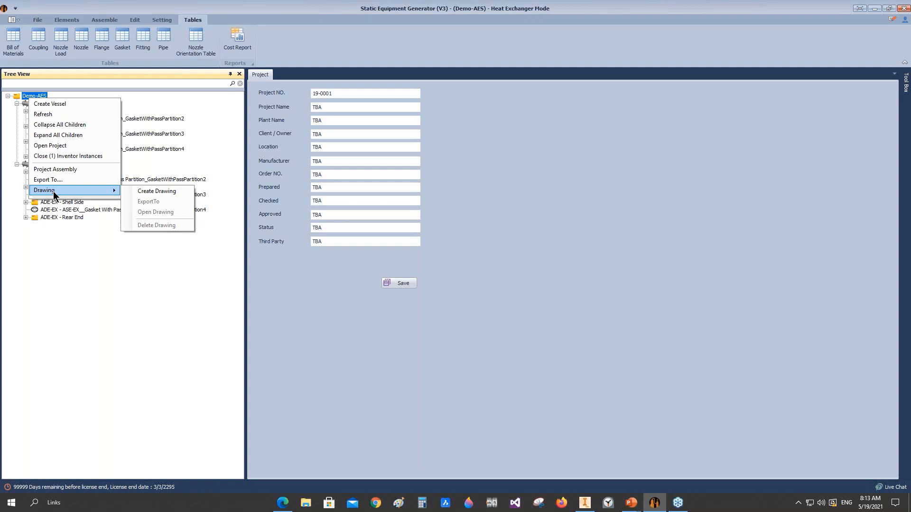
pyautogui.click(26, 93)
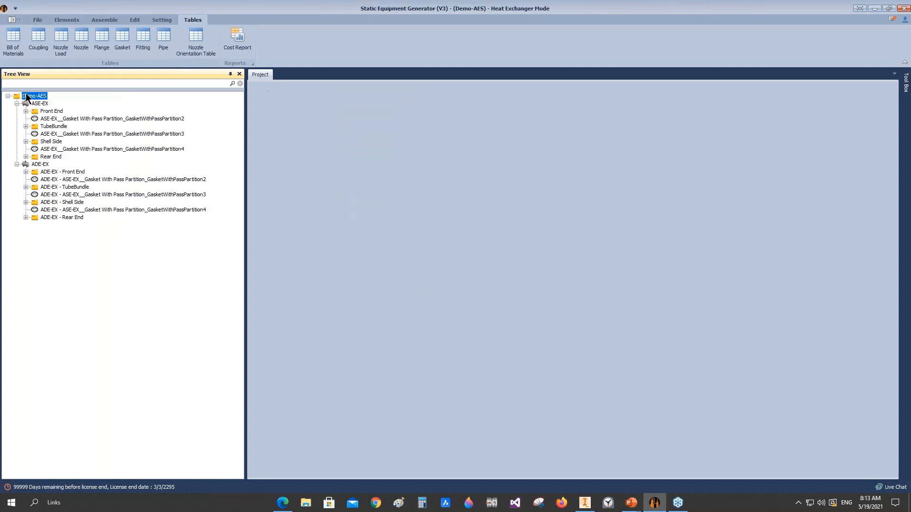
# Step: Start a drawing for the Demo-AES project, choosing an A1 sheet and trying other title block corners for the landscape layout
pyautogui.rightClick(25, 95)
pyautogui.moveTo(48, 187)
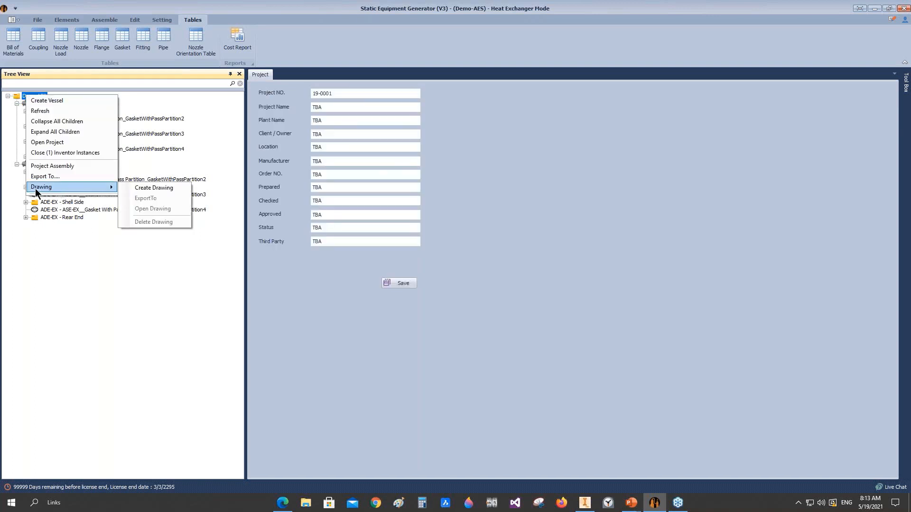
pyautogui.click(139, 187)
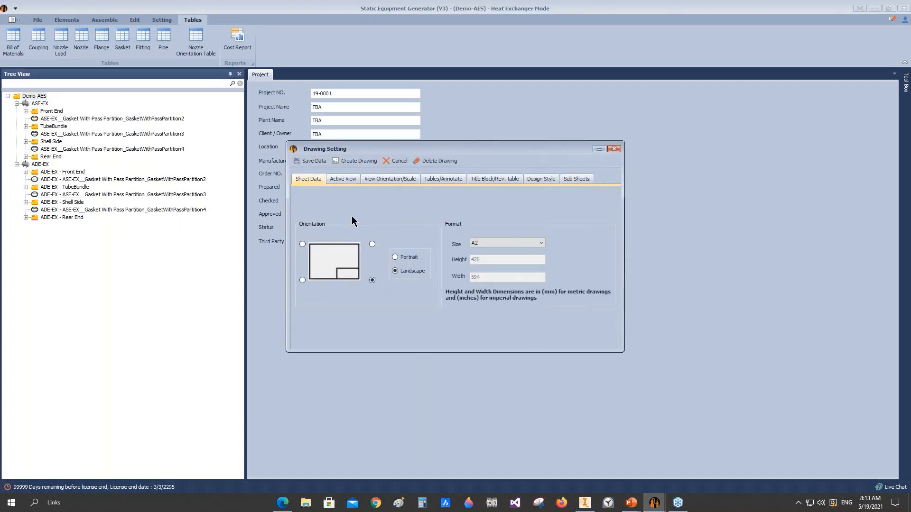
pyautogui.click(514, 242)
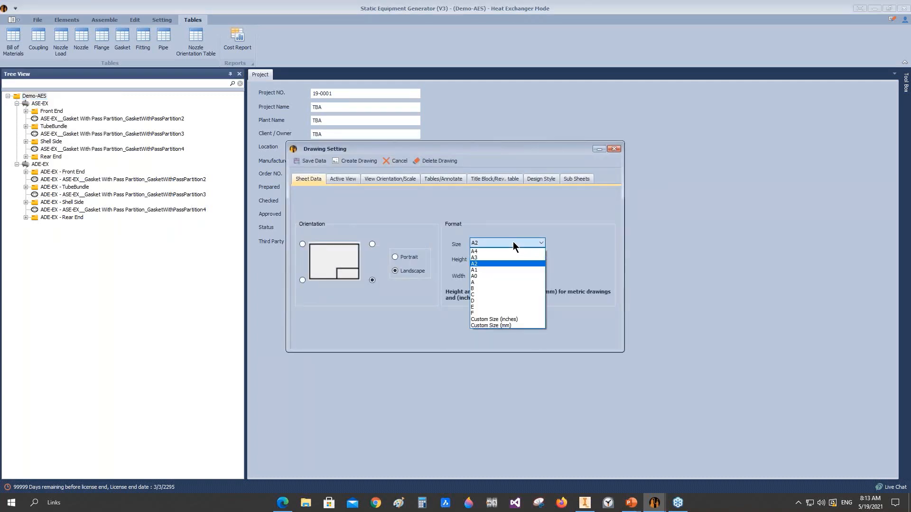
pyautogui.click(484, 269)
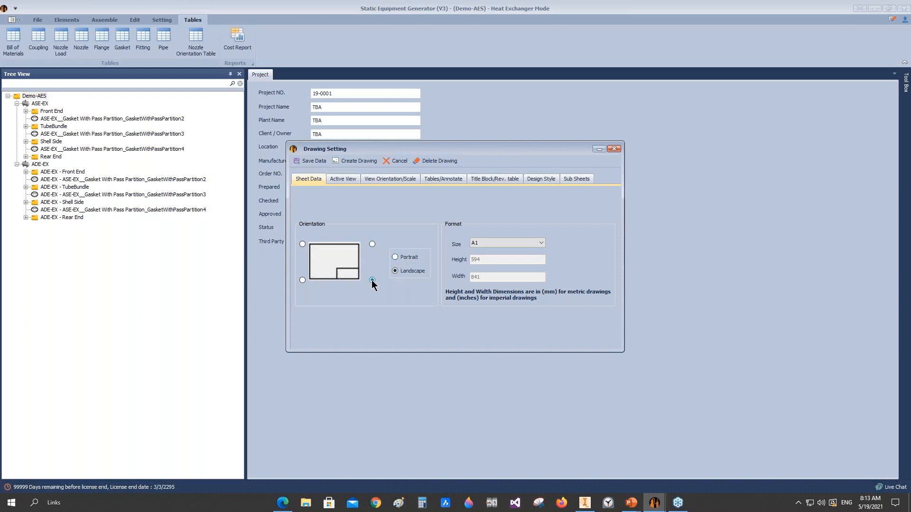
pyautogui.click(302, 280)
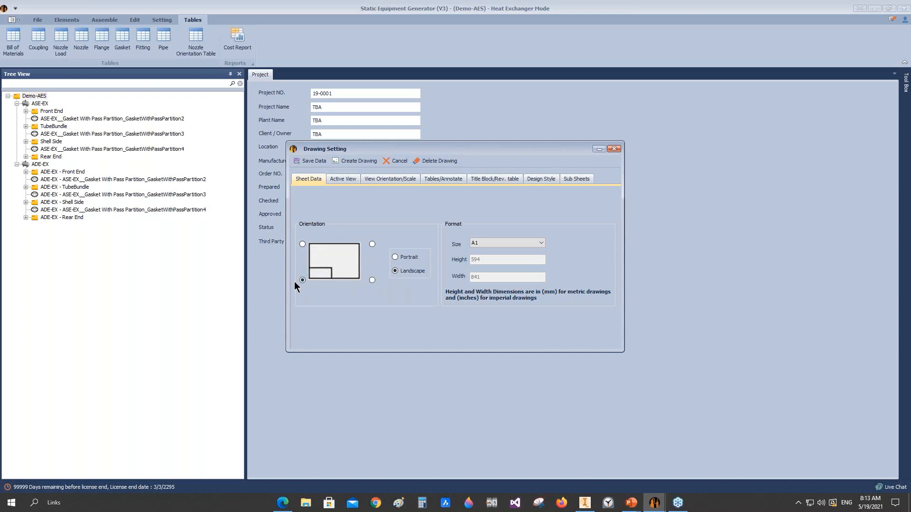
pyautogui.click(372, 244)
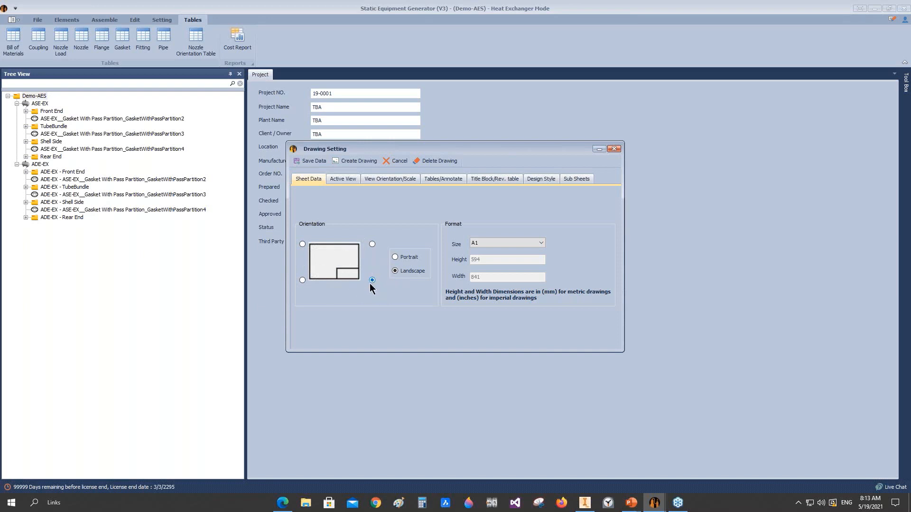
# Step: Activate the Right Side view for the drawing and enter 4 cm as its spacing
pyautogui.click(345, 180)
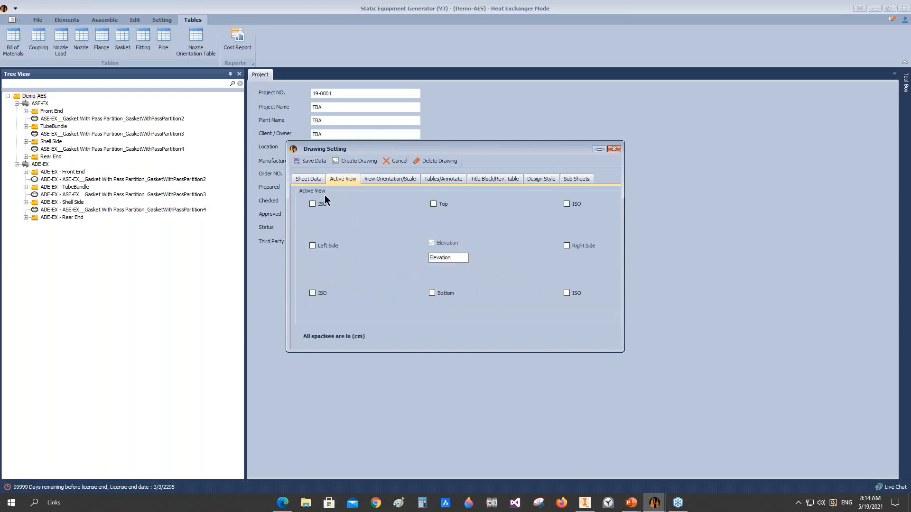
pyautogui.click(567, 245)
pyautogui.click(517, 247)
pyautogui.write('4')
# Step: Open the view orientation settings, examine the Demo-AES assembly's left view in Autodesk Inventor, and return to Static Equipment Generator
pyautogui.click(391, 181)
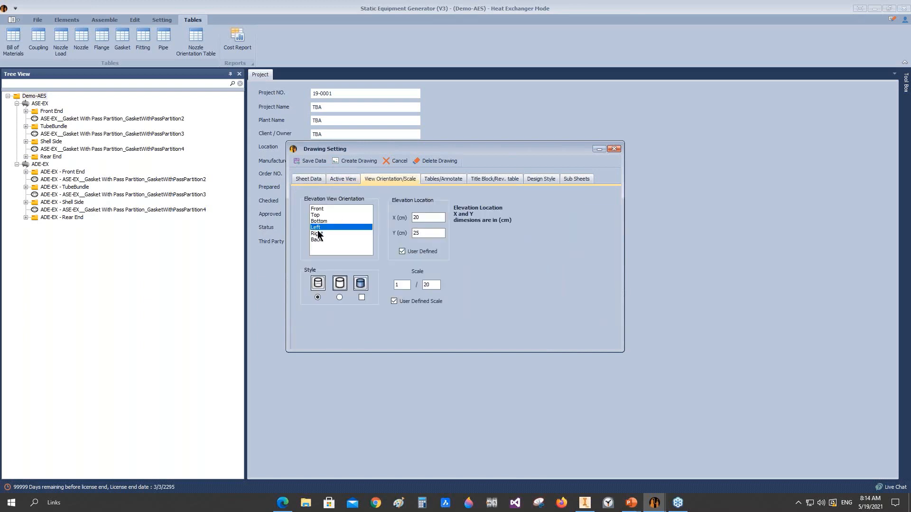
pyautogui.click(586, 507)
pyautogui.click(882, 110)
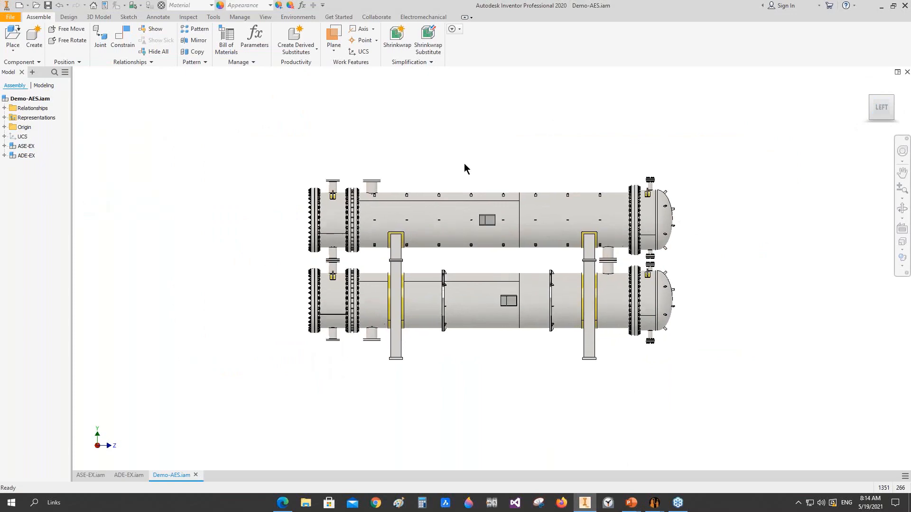
pyautogui.scroll(-5, 815, 119)
pyautogui.scroll(1, 815, 119)
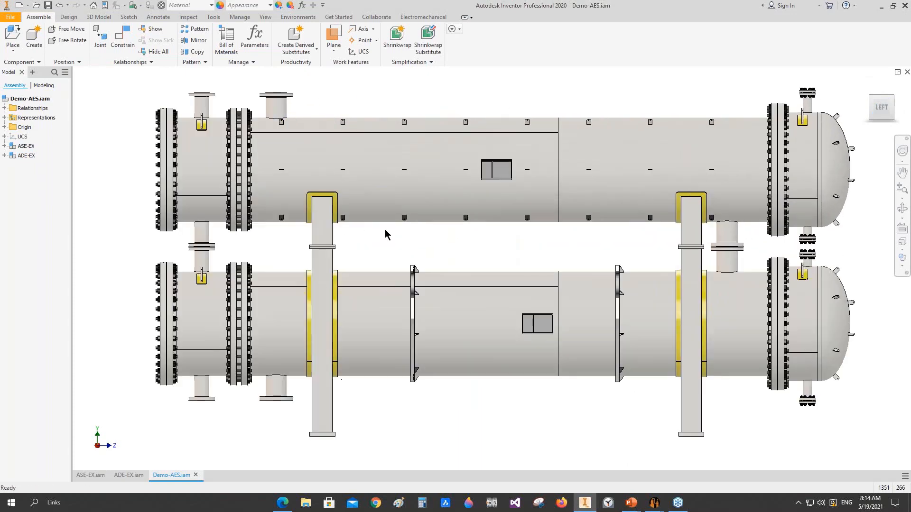
pyautogui.moveTo(654, 503)
pyautogui.click(734, 463)
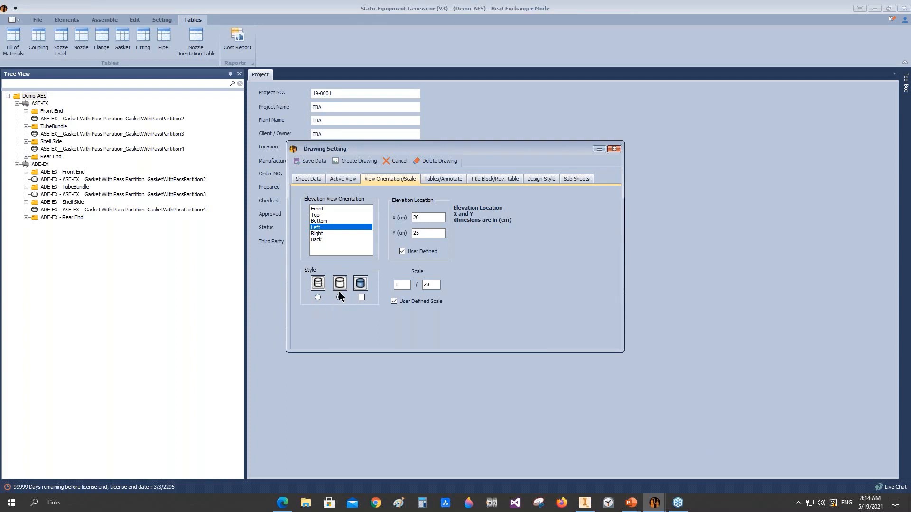
# Step: Set the elevation view to the hidden-lines-removed style, location X 3 cm and Y 30 cm, and scale 1/16
pyautogui.click(339, 297)
pyautogui.doubleClick(419, 218)
pyautogui.write('3')
pyautogui.doubleClick(424, 233)
pyautogui.write('30')
pyautogui.doubleClick(431, 285)
pyautogui.write('16')
# Step: Include the Bill of Material and the Nozzle Table among the drawing's tables
pyautogui.click(442, 179)
pyautogui.click(308, 196)
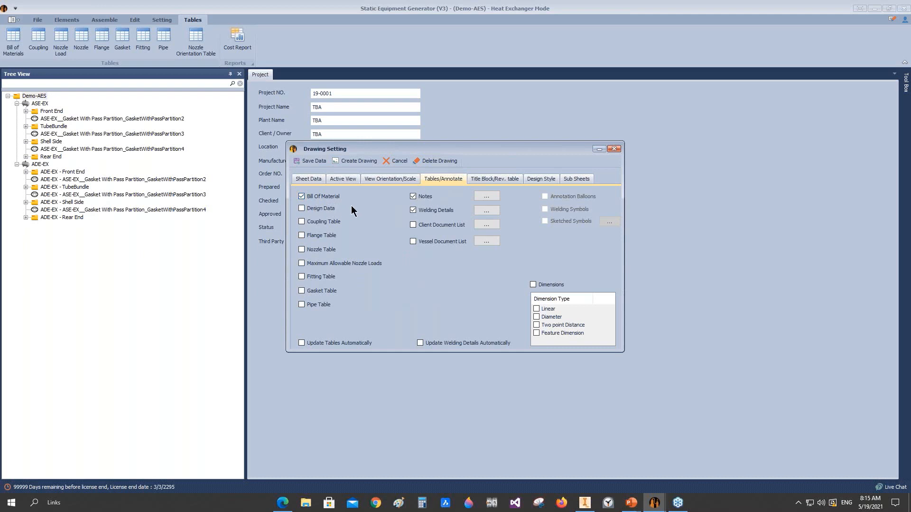
pyautogui.click(323, 251)
# Step: Review the drawing notes list and the Excel files available for importing notes, cancelling the file selection
pyautogui.click(486, 195)
pyautogui.click(556, 155)
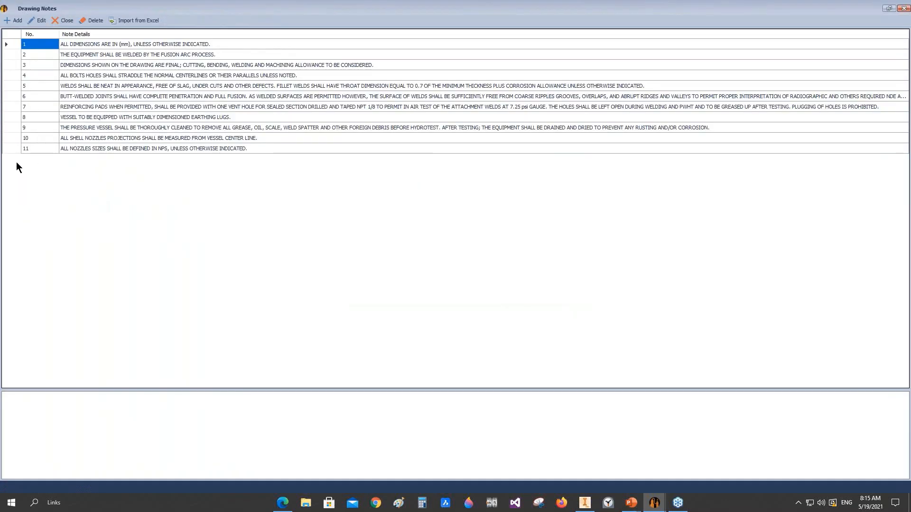
pyautogui.click(15, 54)
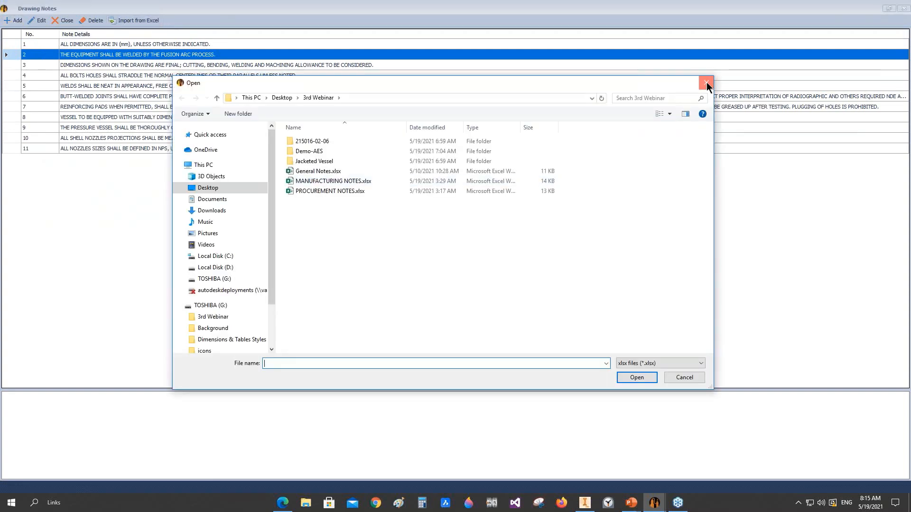
pyautogui.click(706, 84)
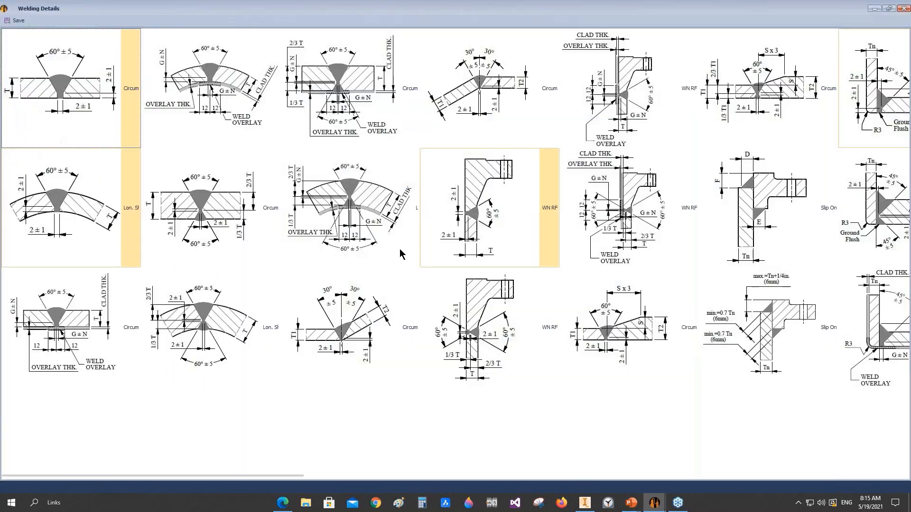
# Step: Examine the library of welding details from the shell seams to the tube-to-tubesheet joints, and save the existing selection
pyautogui.hscroll(1, 400, 250)
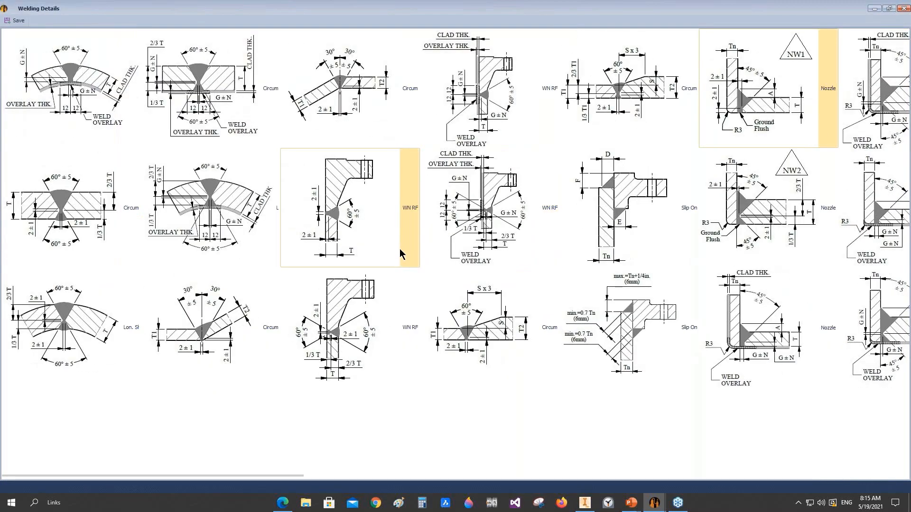
pyautogui.hscroll(1, 400, 250)
pyautogui.hscroll(2, 659, 171)
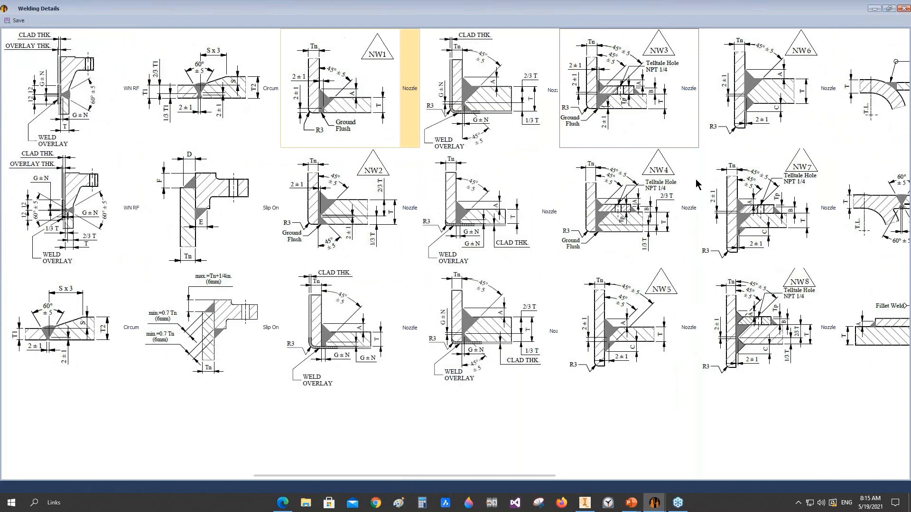
pyautogui.hscroll(2, 695, 179)
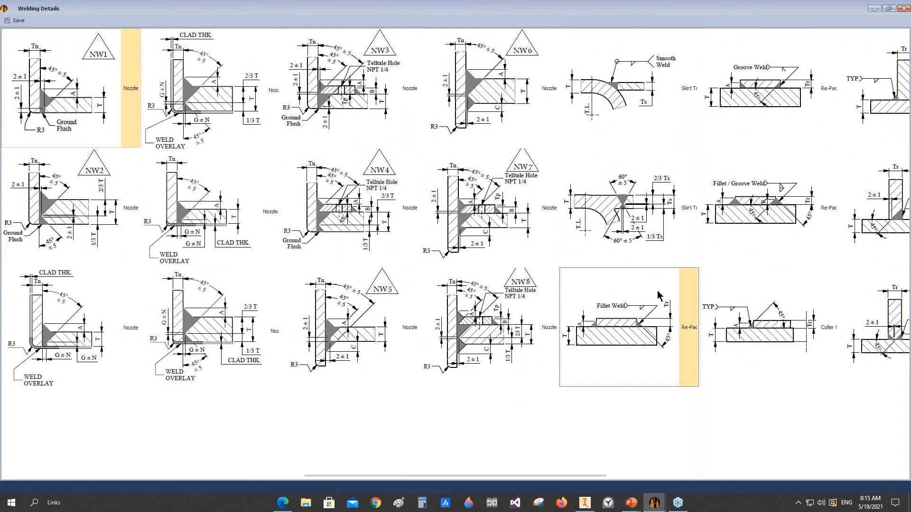
pyautogui.hscroll(1, 659, 295)
pyautogui.hscroll(3, 649, 324)
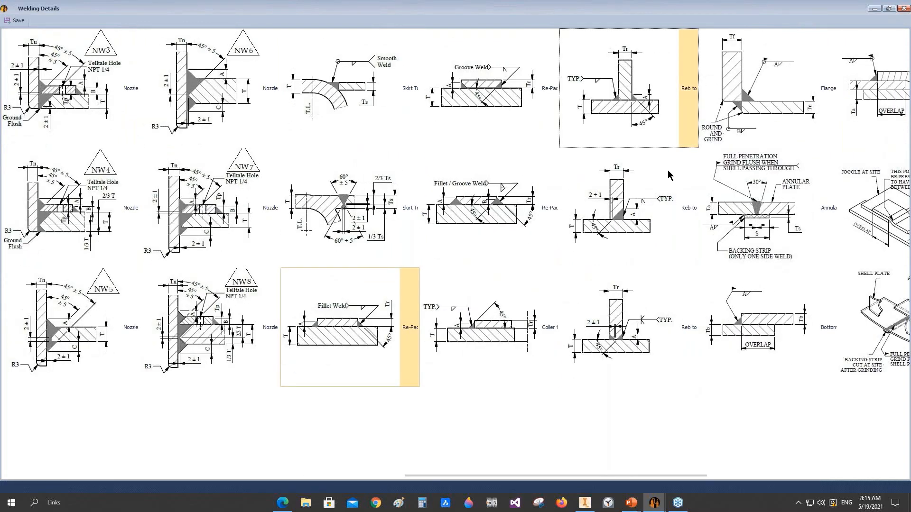
pyautogui.hscroll(2, 408, 327)
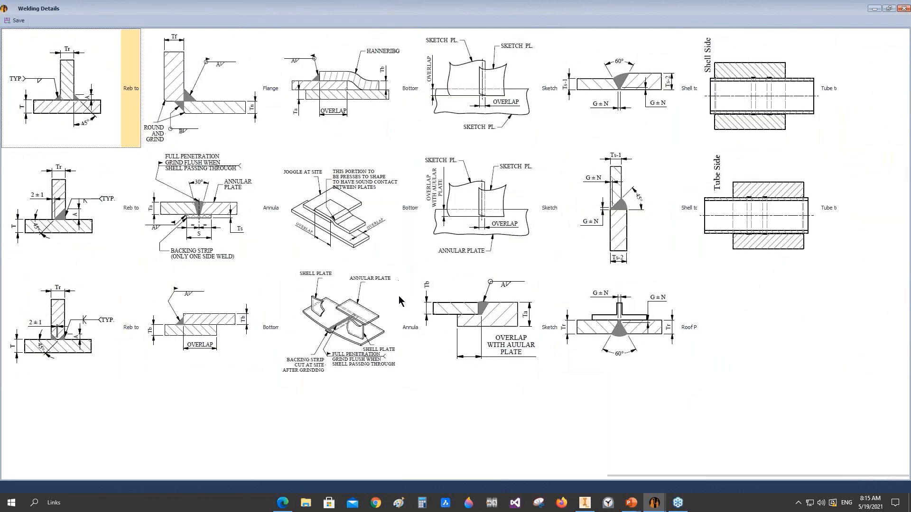
pyautogui.hscroll(-4, 399, 300)
pyautogui.hscroll(-8, 399, 296)
pyautogui.click(18, 22)
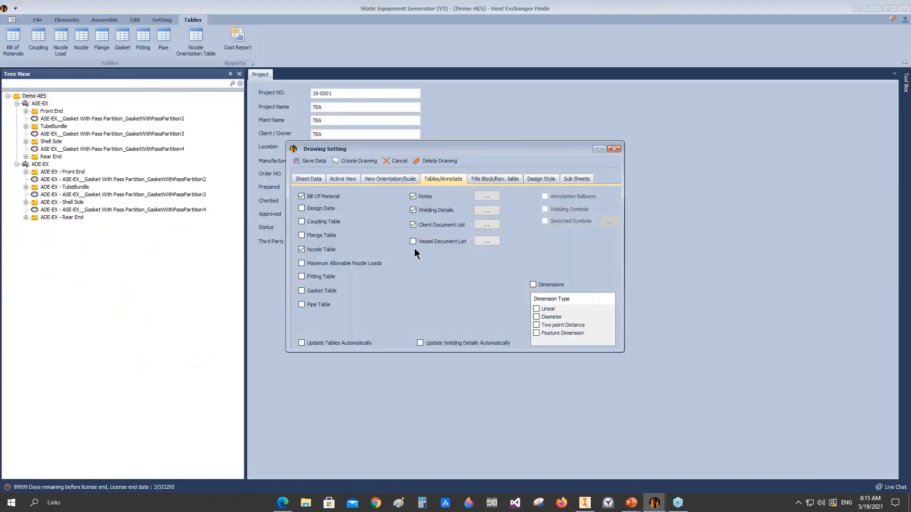
# Step: Edit the blank entry in the drawing's revision table, entering revision 0 with the description "issued for review"
pyautogui.click(485, 179)
pyautogui.click(337, 240)
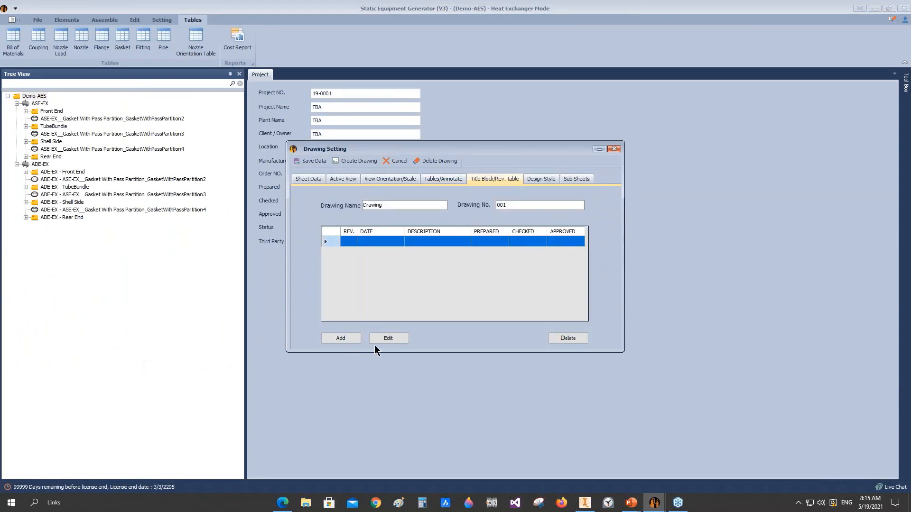
pyautogui.click(388, 338)
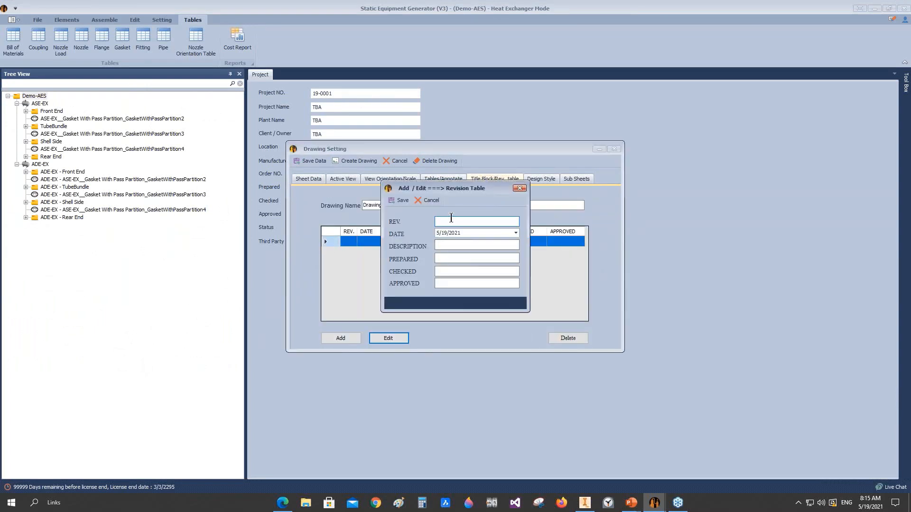
pyautogui.click(446, 247)
pyautogui.write('issued for review')
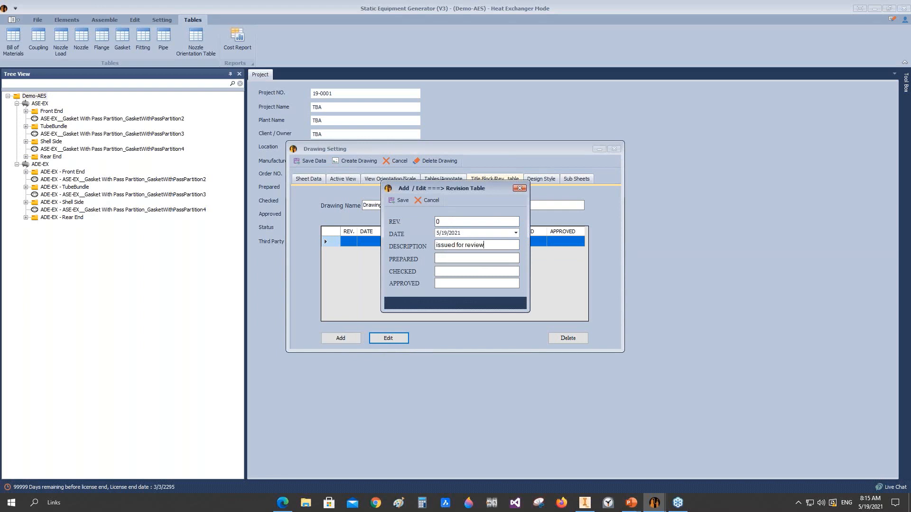
# Step: Enter A for prepared, checked and approved on revision 0 and save the entry
pyautogui.click(440, 260)
pyautogui.write('A')
pyautogui.press('Tab')
pyautogui.write('A')
pyautogui.press('Tab')
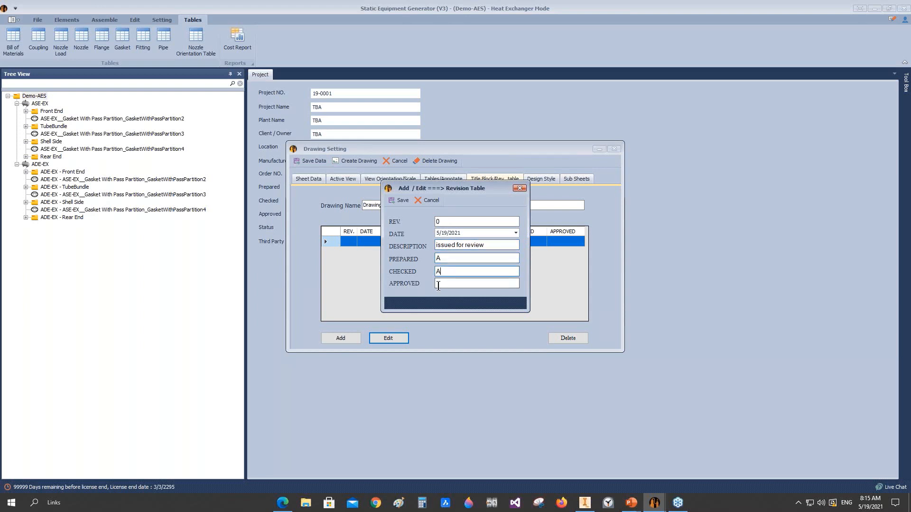
pyautogui.write('A')
pyautogui.click(401, 200)
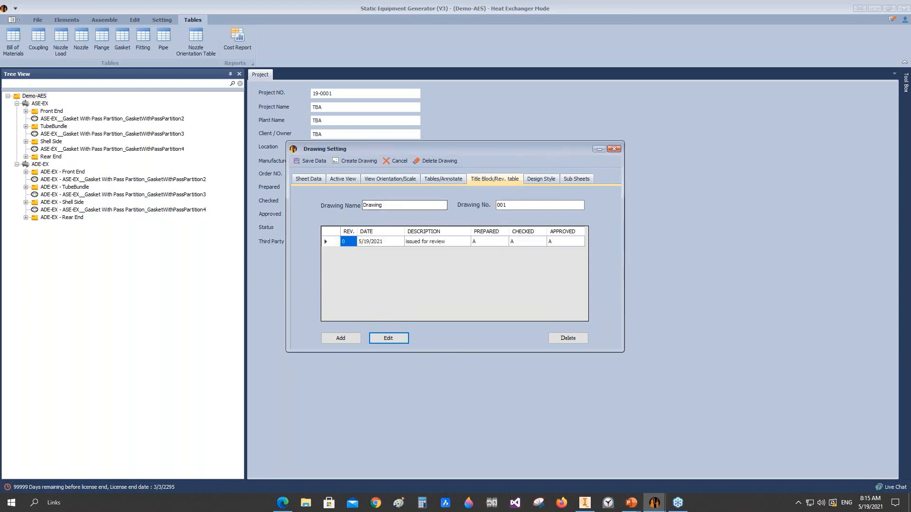
# Step: Add two blank entries to the drawing's revision table
pyautogui.click(341, 338)
pyautogui.click(398, 200)
pyautogui.click(338, 340)
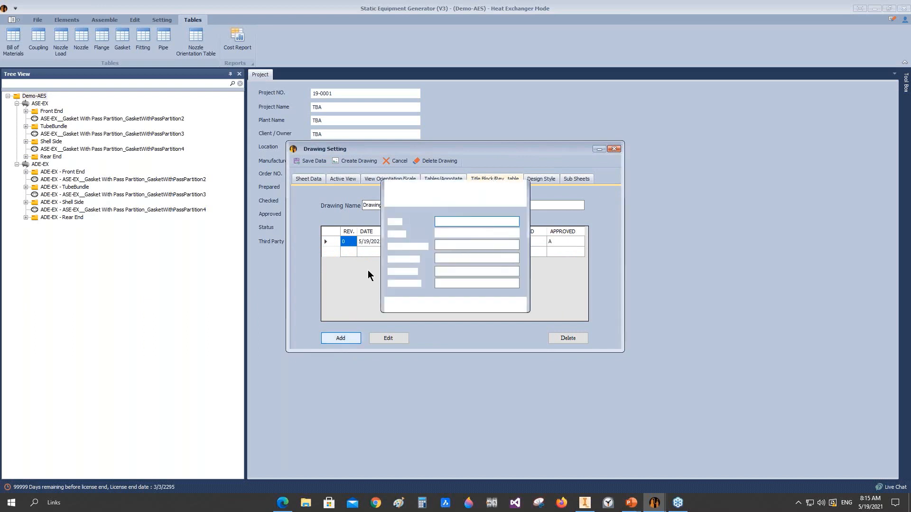
pyautogui.click(396, 201)
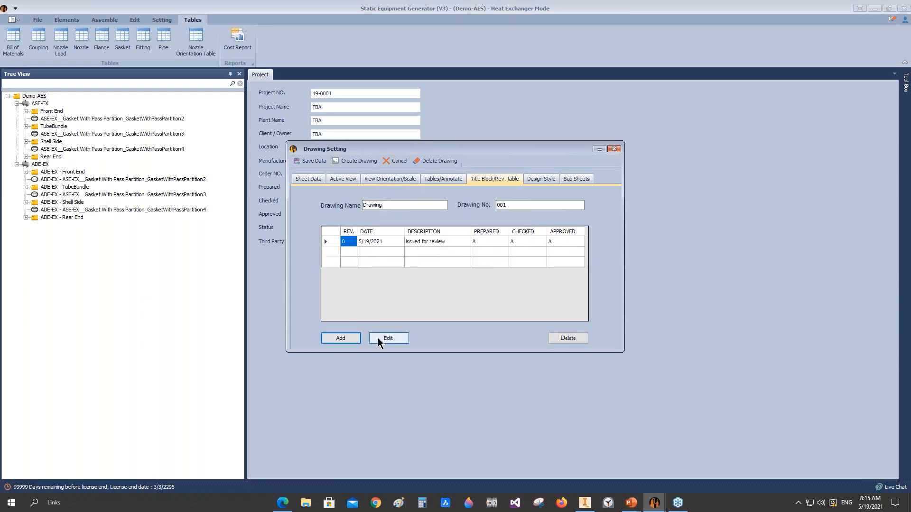
# Step: Set the drawing's design type to Design2 in the design style settings
pyautogui.click(541, 179)
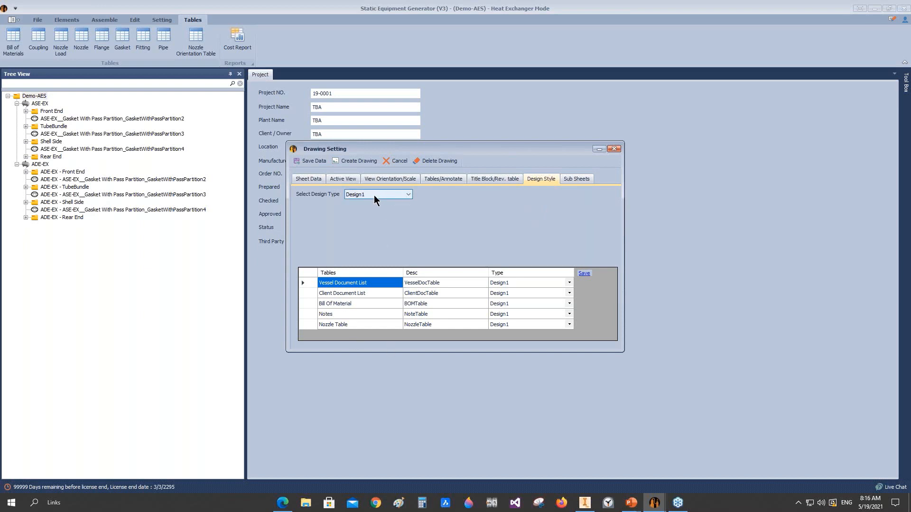
pyautogui.click(308, 179)
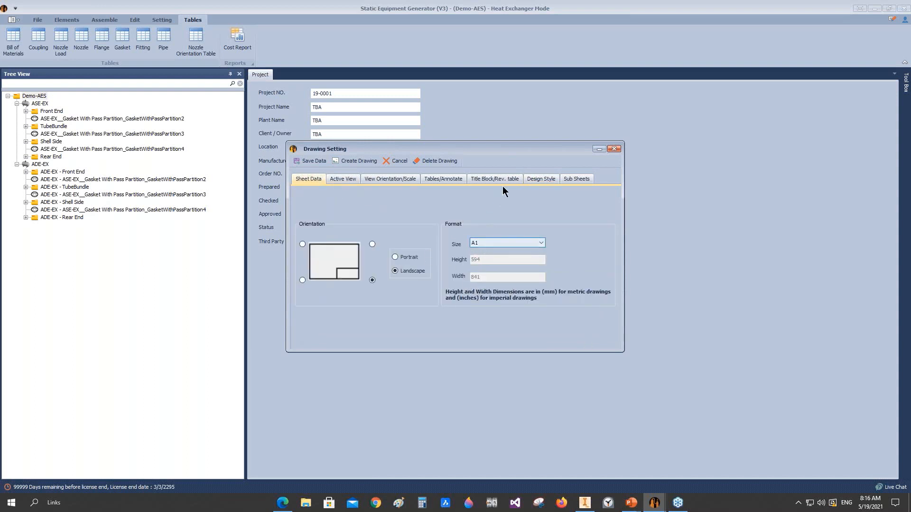
pyautogui.click(541, 178)
pyautogui.click(375, 194)
pyautogui.click(371, 209)
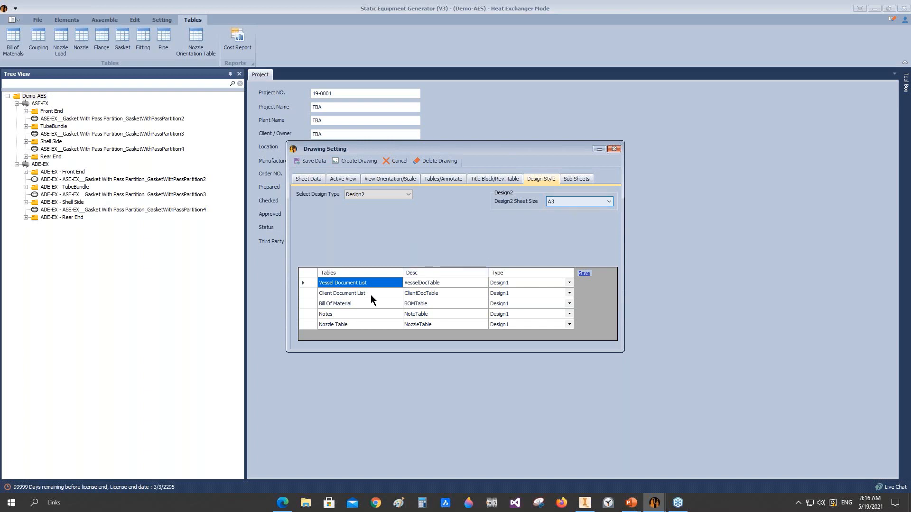
# Step: Assign Design2 to the Bill Of Material table and save the table styles
pyautogui.click(331, 303)
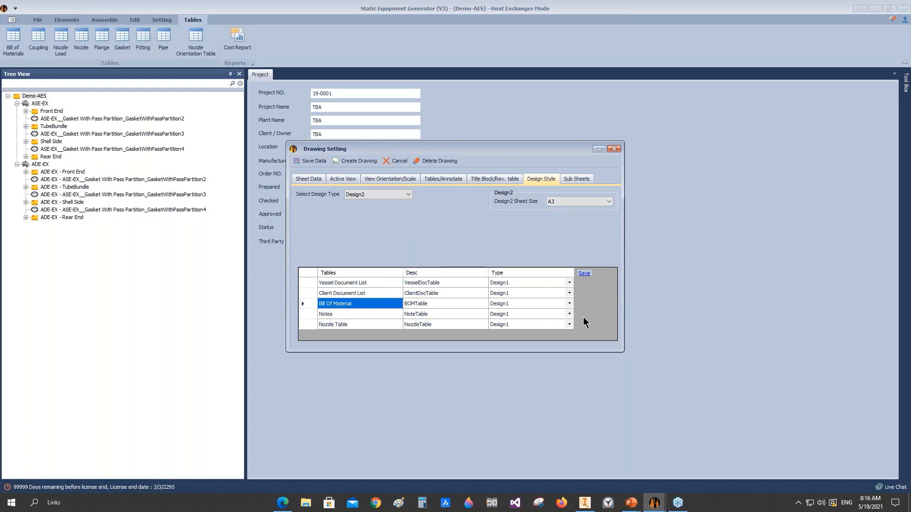
pyautogui.click(570, 303)
pyautogui.click(569, 303)
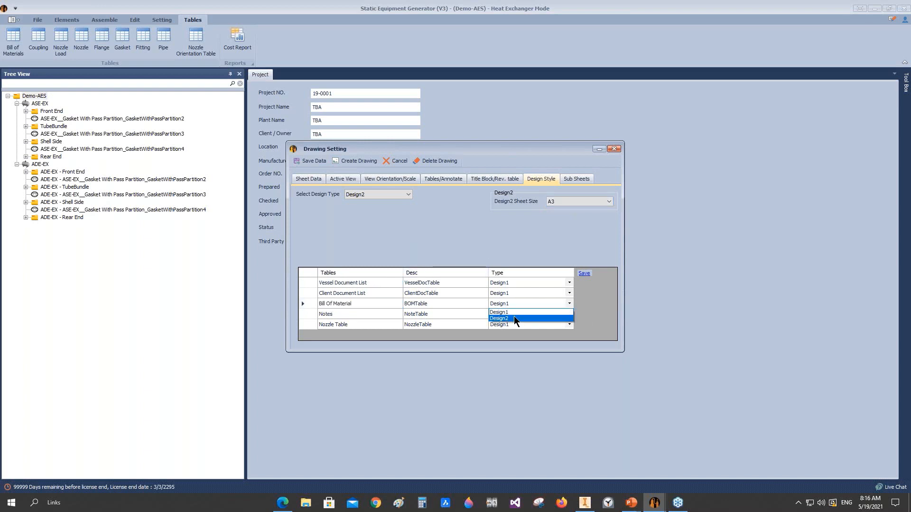
pyautogui.click(507, 318)
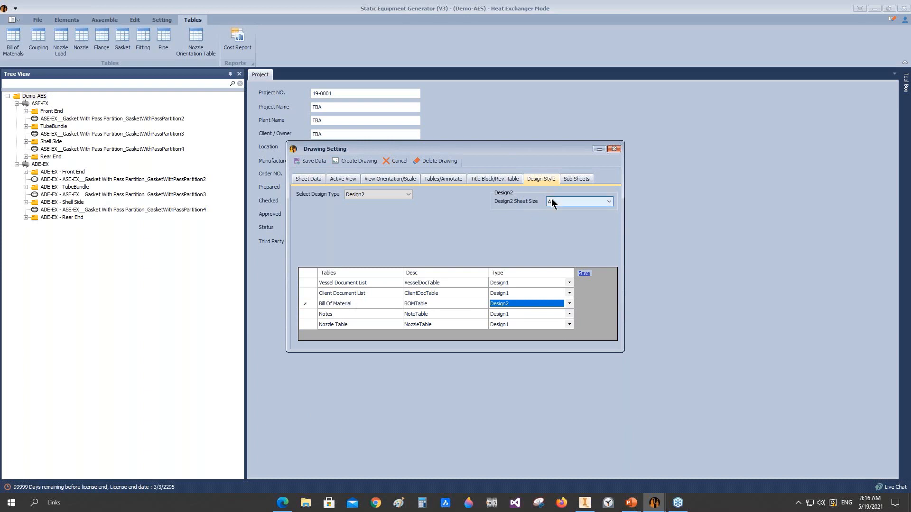
pyautogui.click(585, 274)
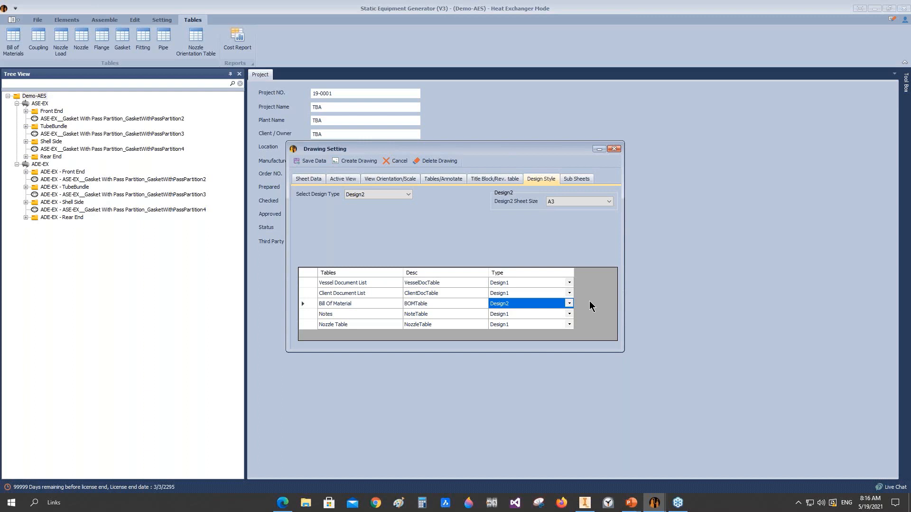
# Step: Generate the Demo-AES drawing in Autodesk Inventor from the configured drawing settings
pyautogui.click(349, 161)
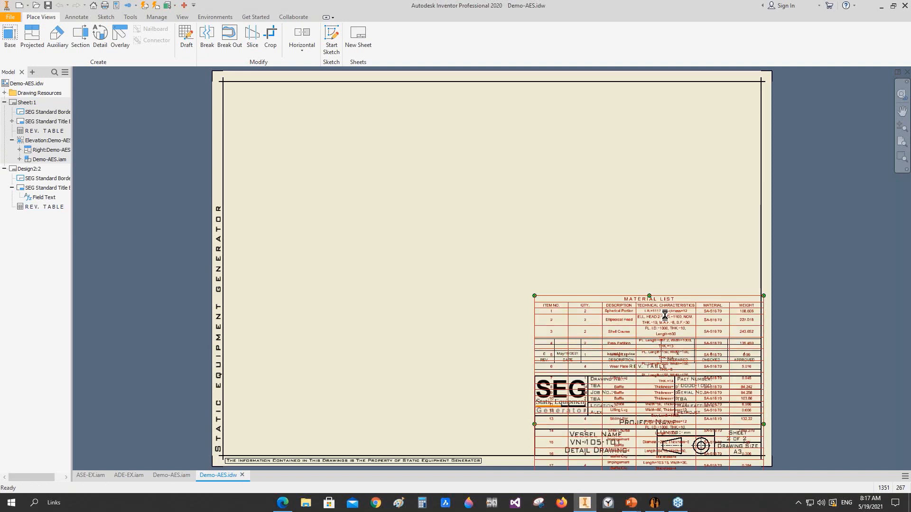
pyautogui.click(638, 303)
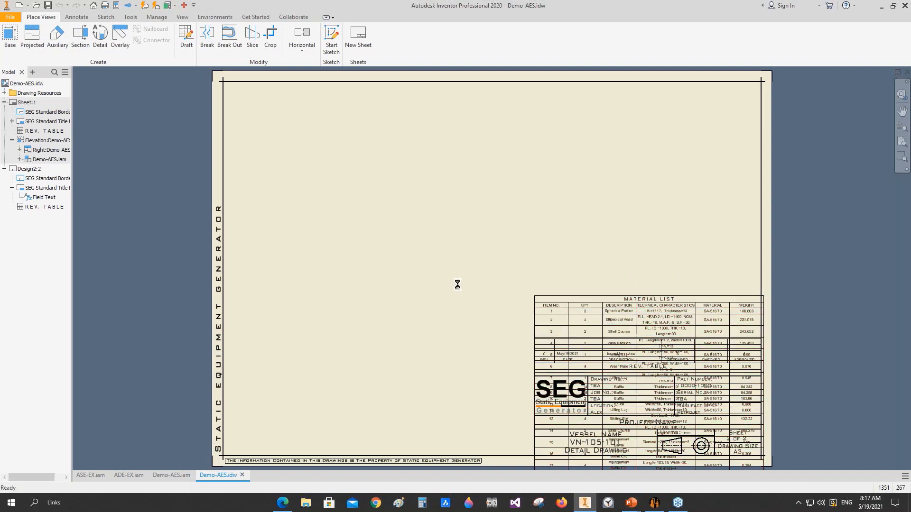
pyautogui.scroll(-5, 458, 290)
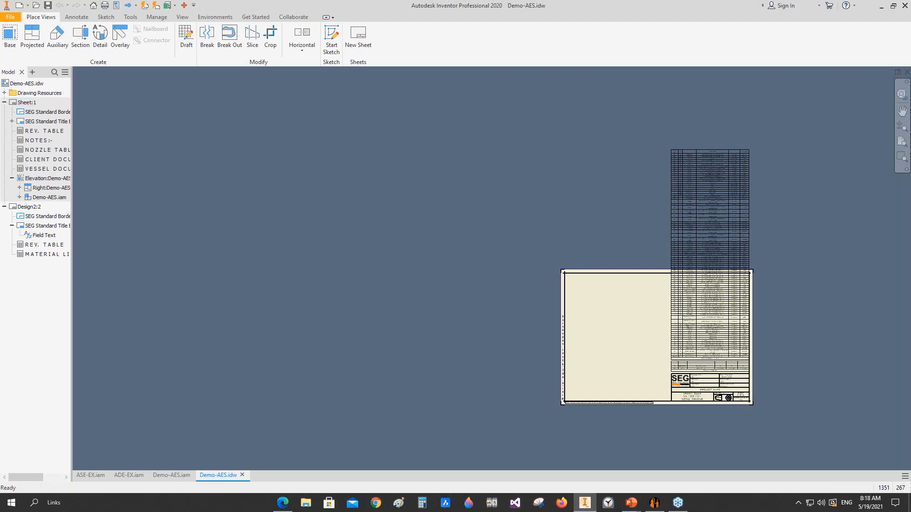
# Step: Activate Sheet:1 and examine the elevation view of the two stacked exchangers
pyautogui.doubleClick(16, 103)
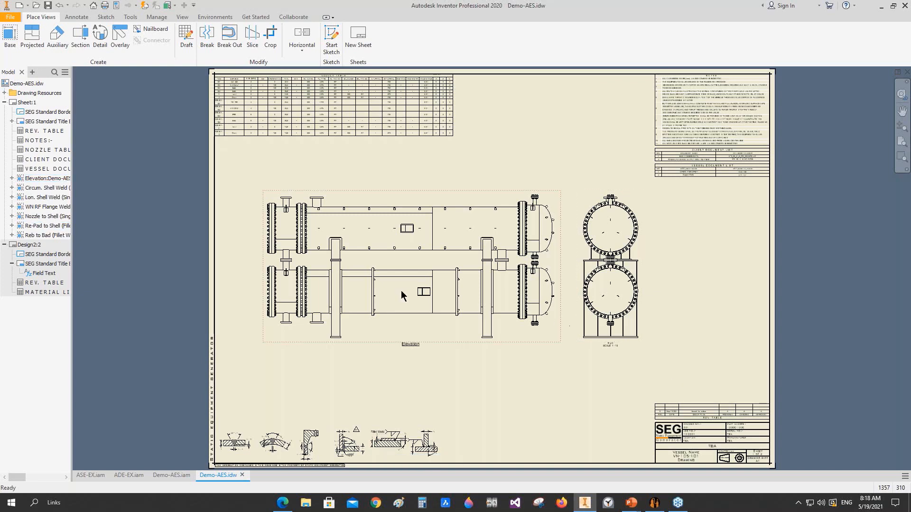
pyautogui.scroll(3, 400, 295)
pyautogui.scroll(-2, 342, 258)
pyautogui.scroll(3, 338, 258)
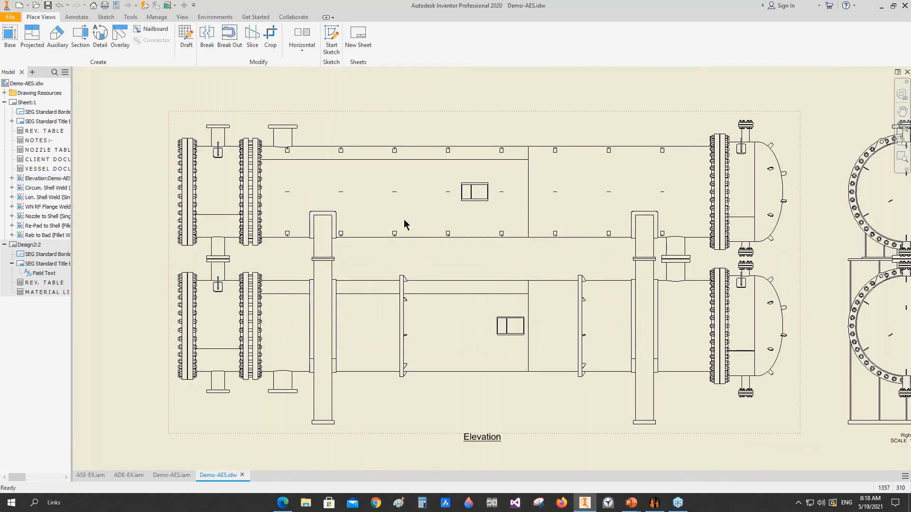
pyautogui.scroll(-3, 403, 224)
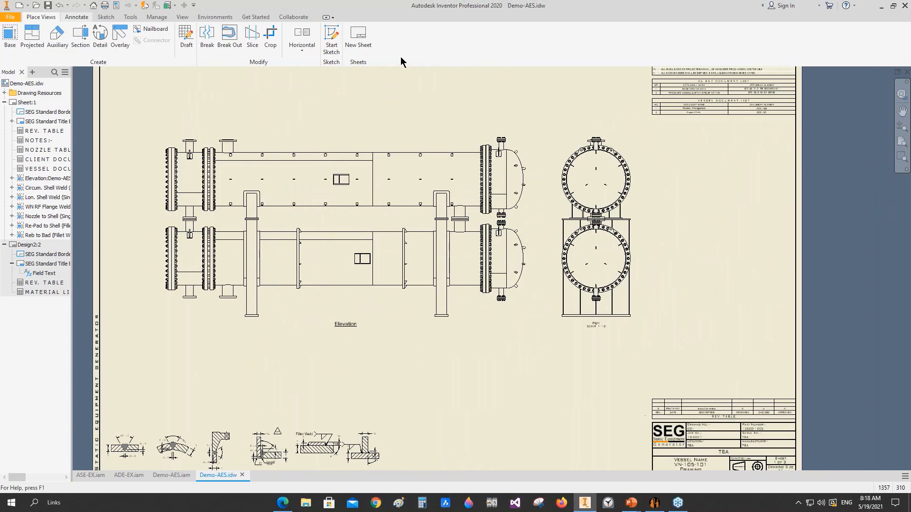
# Step: Add center marks to the upper and lower shell circles in the end view
pyautogui.click(384, 41)
pyautogui.scroll(3, 623, 157)
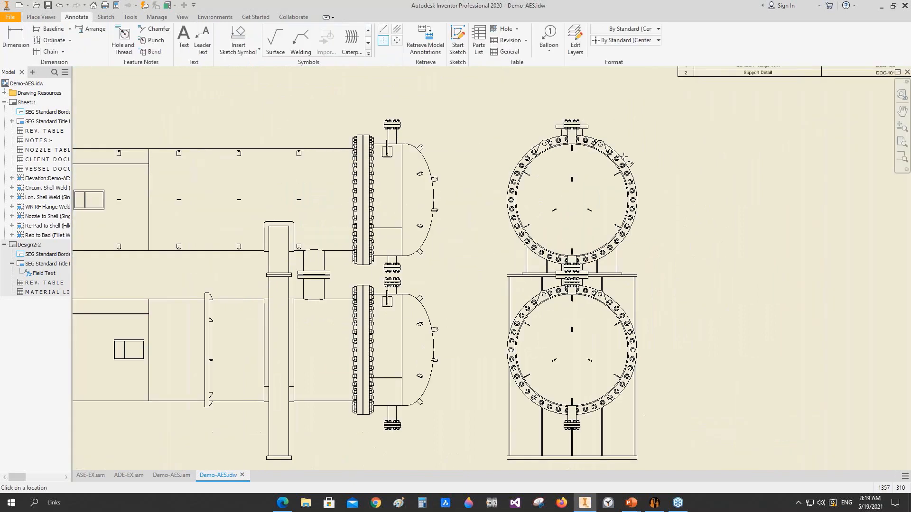
pyautogui.click(384, 41)
pyautogui.click(384, 41)
pyautogui.click(628, 194)
pyautogui.click(638, 350)
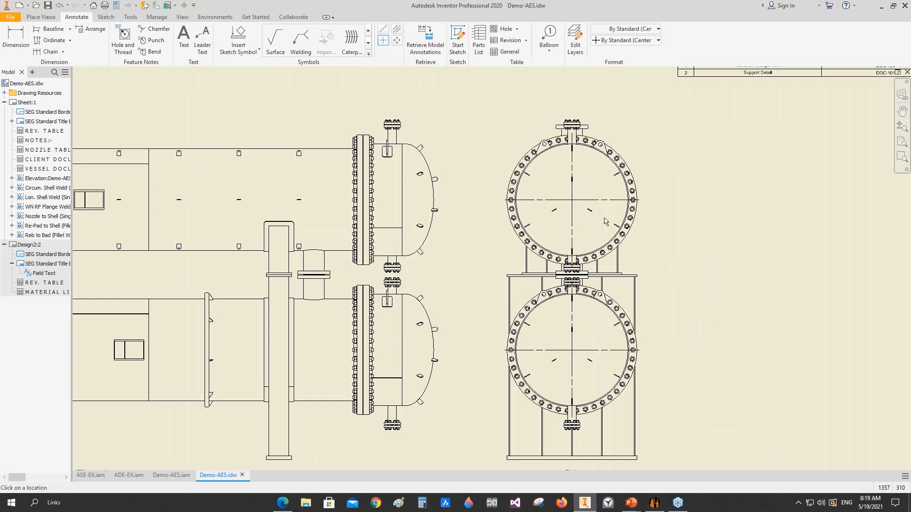
pyautogui.press('Escape')
# Step: Dimension the vertical distance between the two shell centers beside the end view
pyautogui.click(16, 42)
pyautogui.click(610, 350)
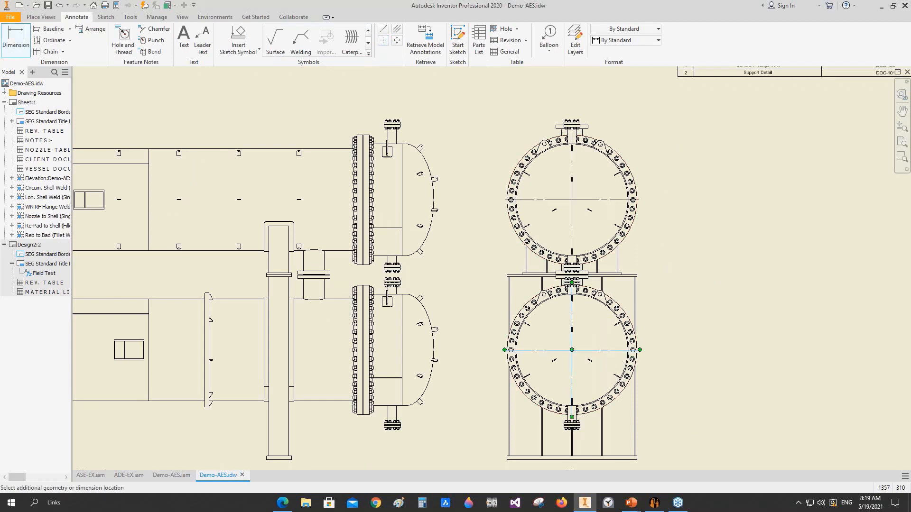
pyautogui.click(612, 200)
pyautogui.click(673, 243)
pyautogui.rightClick(692, 207)
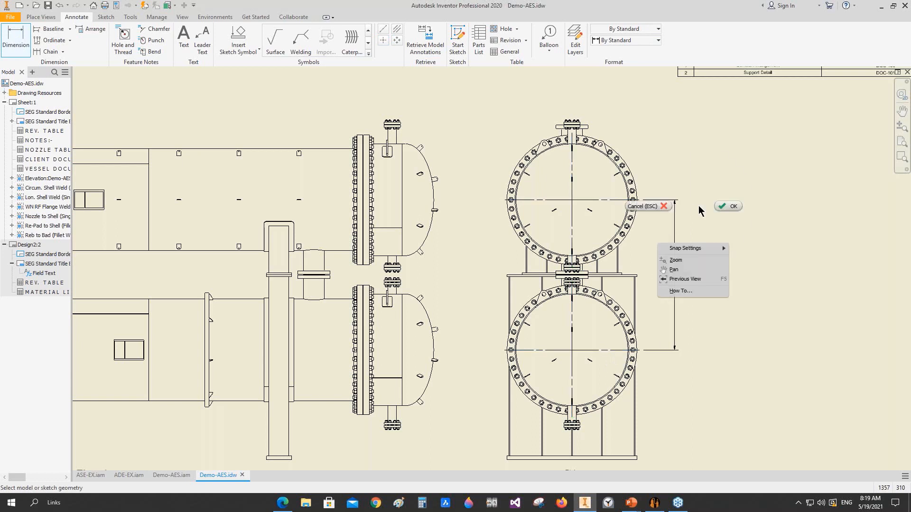
pyautogui.click(727, 207)
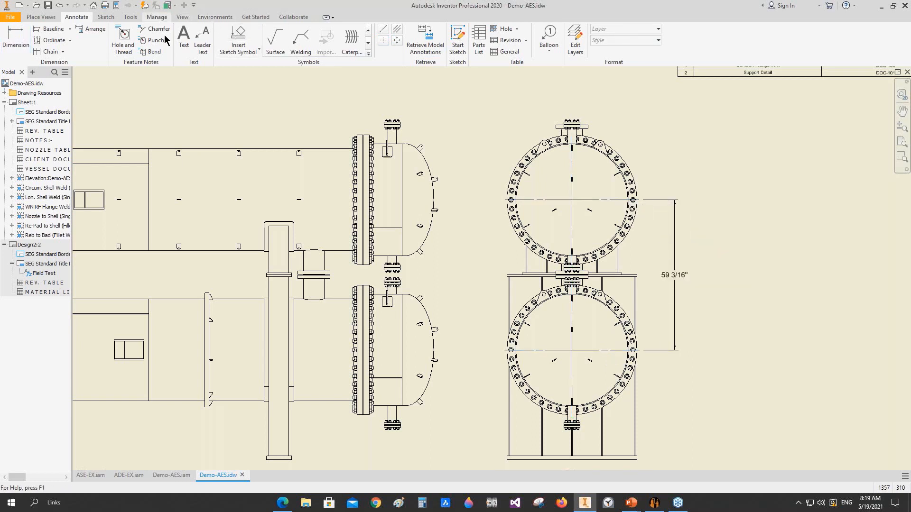
# Step: Set the linear units of the SEG -EL. dimension style to mm in the Style and Standard Editor and save the edit
pyautogui.click(157, 17)
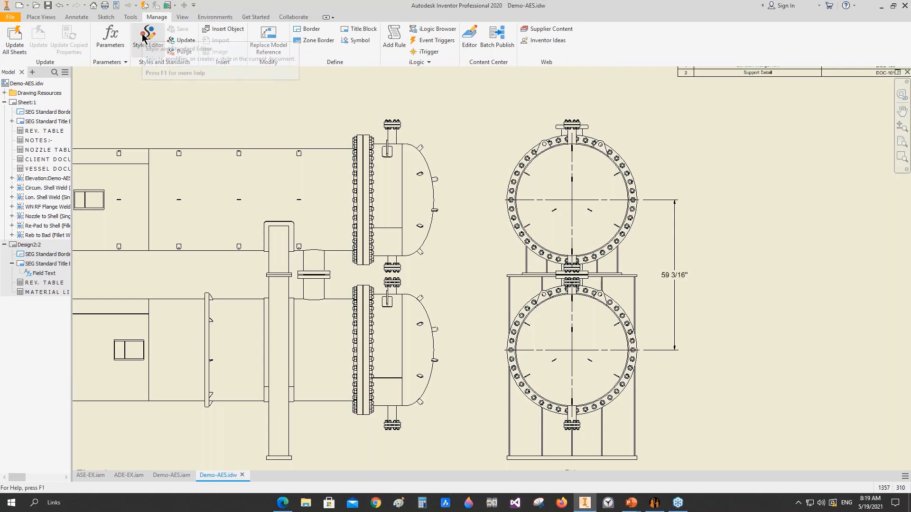
pyautogui.click(143, 38)
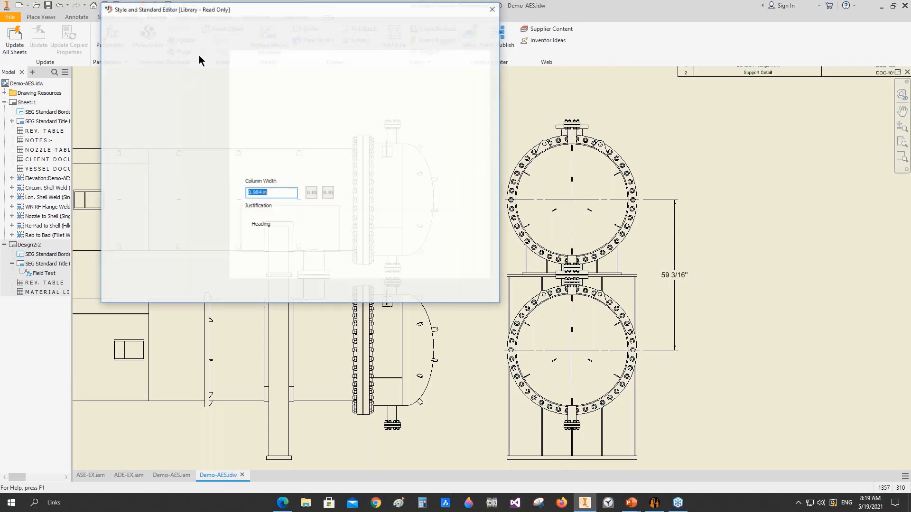
pyautogui.click(114, 68)
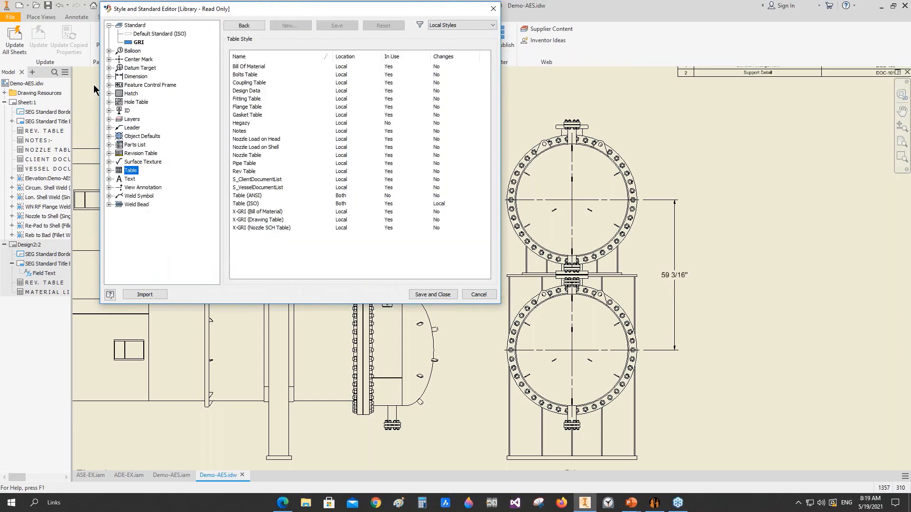
pyautogui.click(110, 76)
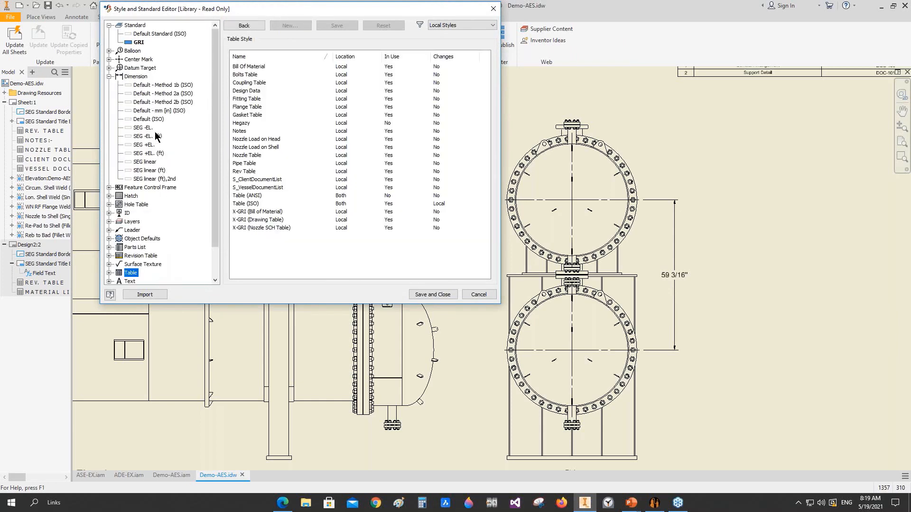
pyautogui.click(144, 127)
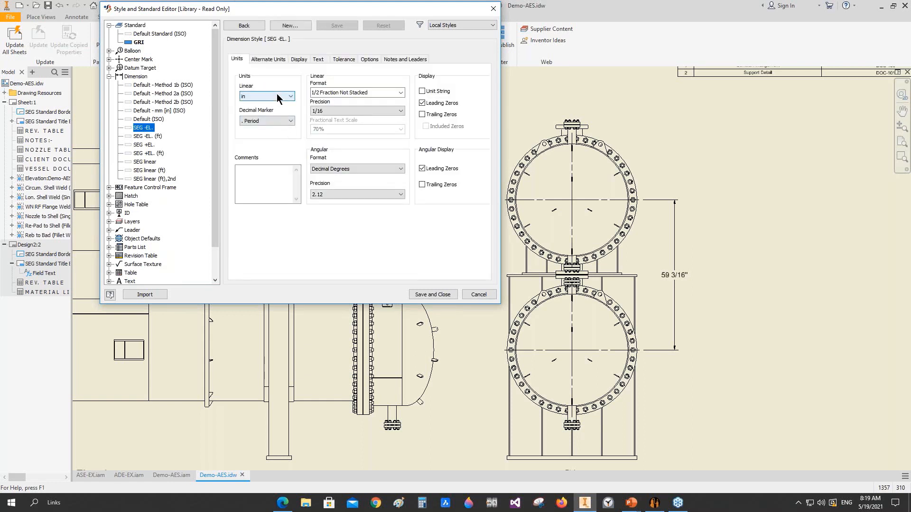
pyautogui.click(258, 94)
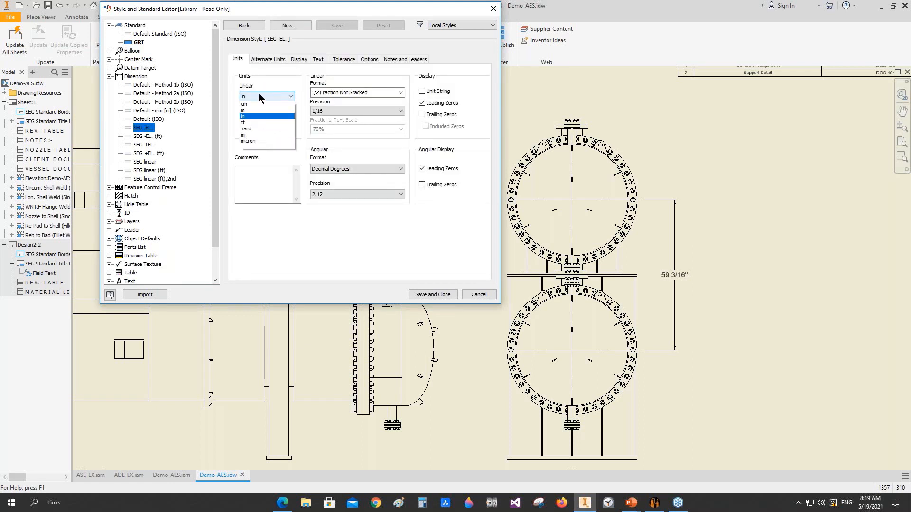
pyautogui.click(253, 104)
pyautogui.click(151, 135)
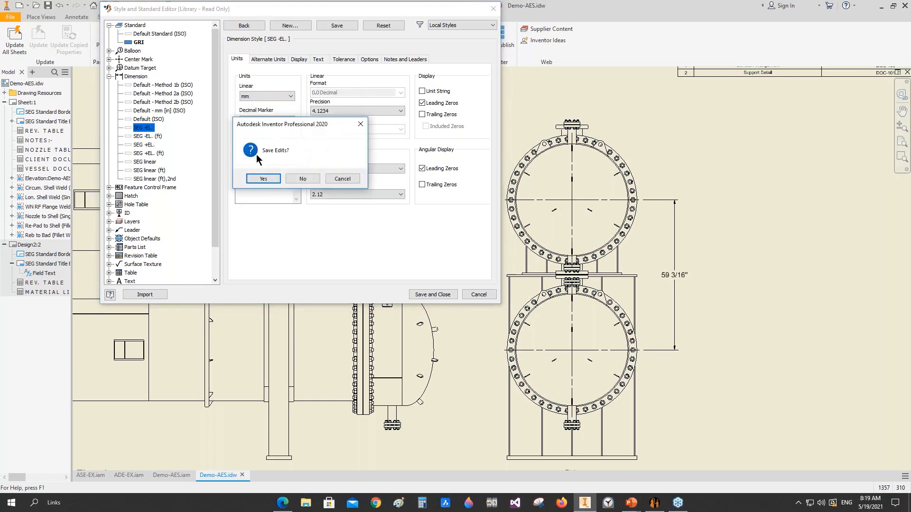
pyautogui.click(260, 179)
# Step: Set the SEG -EL. (ft) and SEG +EL. dimension styles to linear units of mm, saving each edit
pyautogui.click(272, 95)
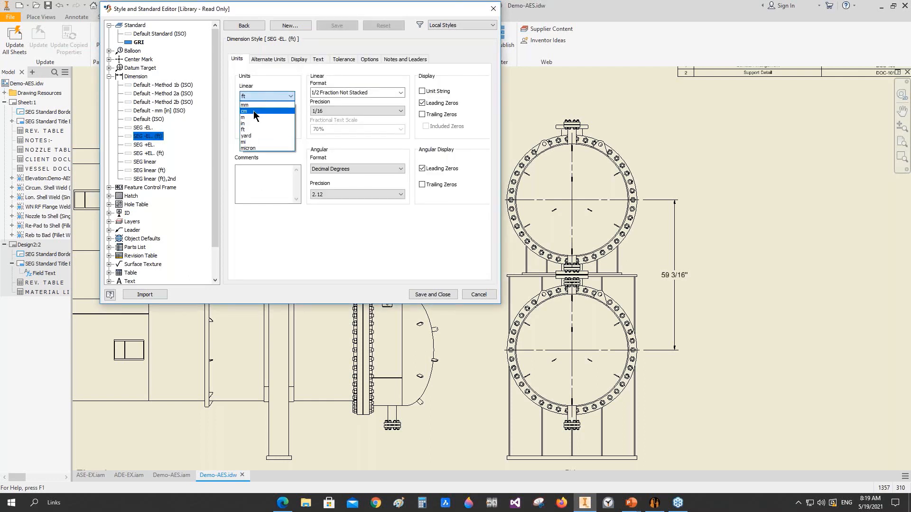
pyautogui.click(253, 105)
pyautogui.click(143, 145)
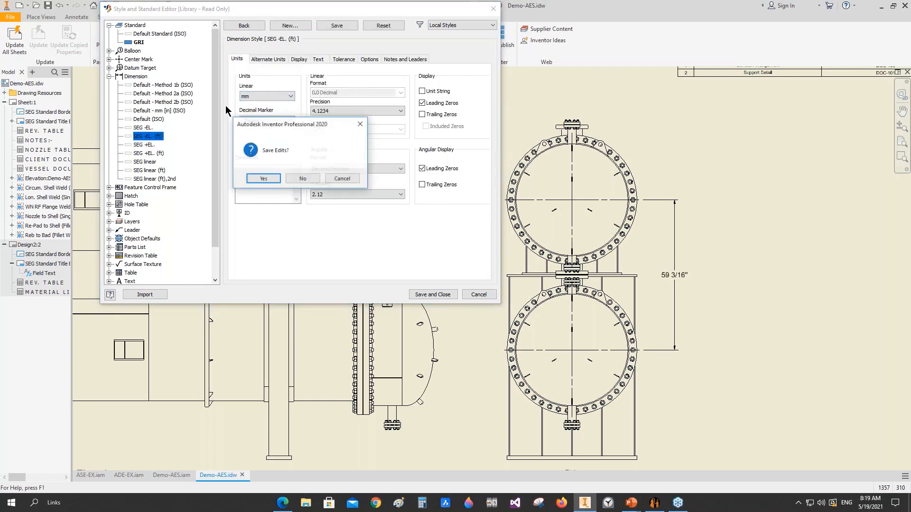
pyautogui.click(260, 179)
pyautogui.click(265, 96)
pyautogui.click(261, 106)
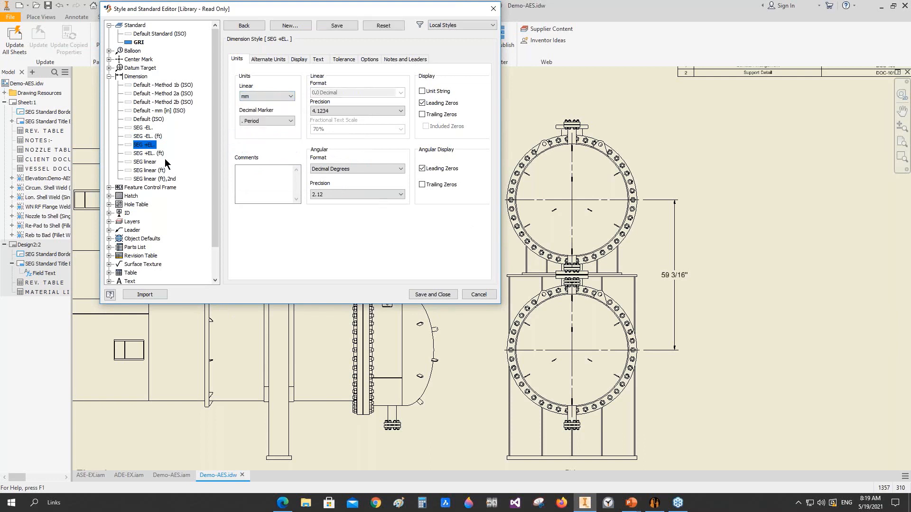
pyautogui.click(148, 153)
pyautogui.click(264, 178)
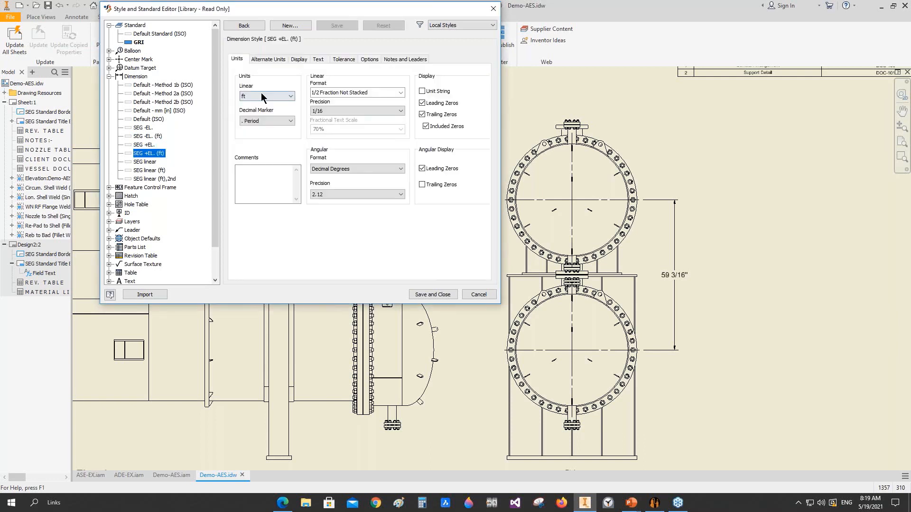
# Step: Set the SEG +EL. (ft) and SEG linear dimension styles to linear units of mm, saving each edit
pyautogui.click(261, 93)
pyautogui.click(257, 105)
pyautogui.click(145, 162)
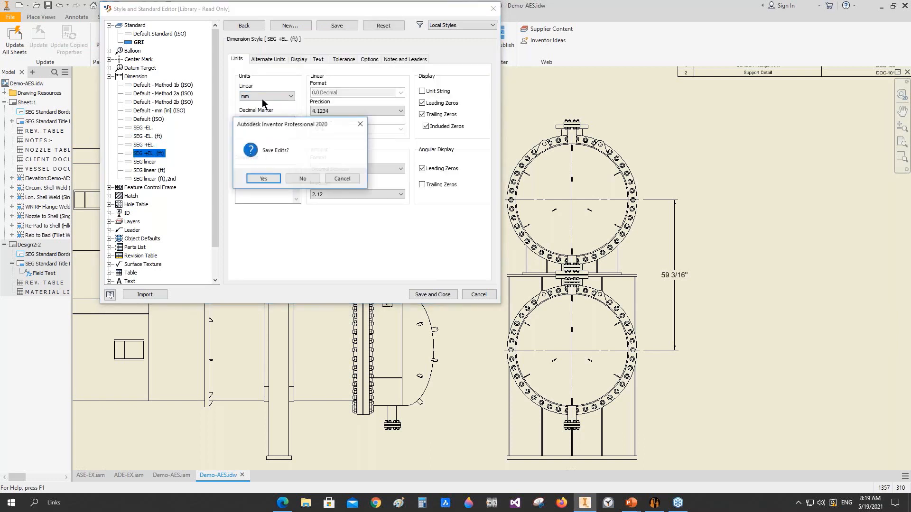
pyautogui.click(264, 178)
pyautogui.click(267, 97)
pyautogui.click(257, 104)
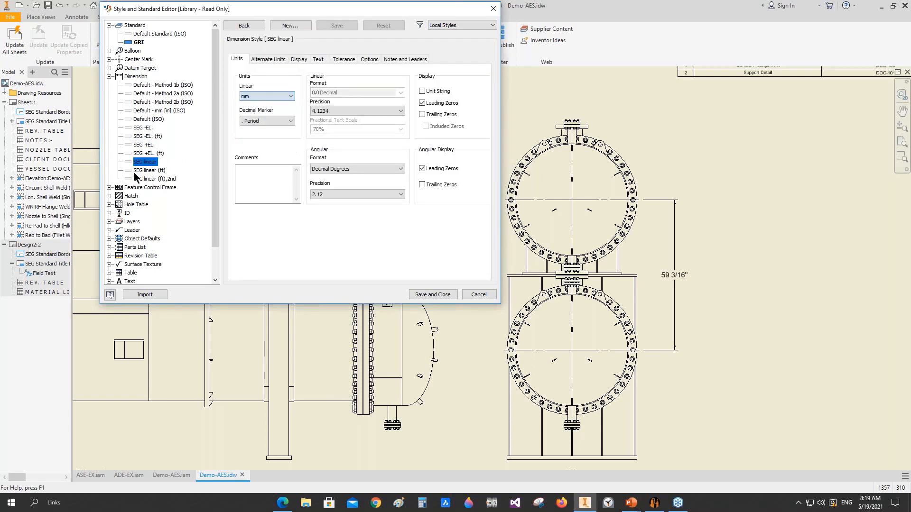
pyautogui.click(147, 170)
pyautogui.click(265, 179)
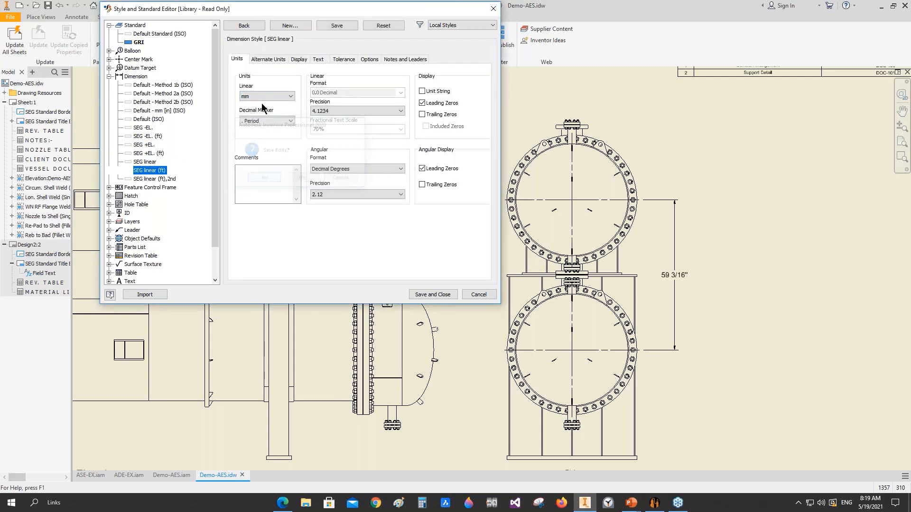
# Step: Set the SEG linear (ft) dimension style's linear units to mm, then save and close the style editor
pyautogui.click(267, 97)
pyautogui.click(259, 101)
pyautogui.click(260, 97)
pyautogui.click(252, 103)
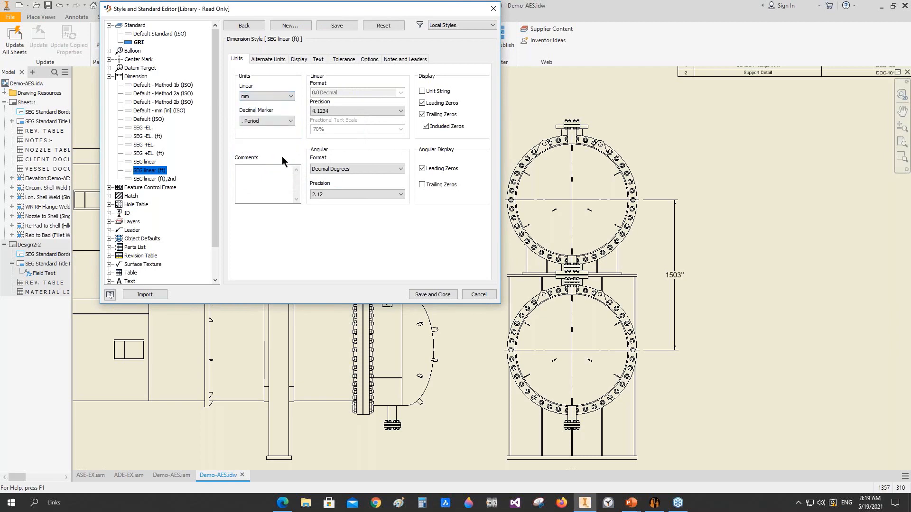
pyautogui.click(432, 294)
# Step: Move the dimension between the shell centers closer to the end view
pyautogui.scroll(-5, 677, 278)
pyautogui.scroll(4, 696, 267)
pyautogui.moveTo(697, 268)
pyautogui.mouseDown(button='middle')
pyautogui.moveTo(699, 279)
pyautogui.moveTo(781, 257)
pyautogui.moveTo(672, 270)
pyautogui.mouseUp(button='middle')
pyautogui.scroll(-4, 684, 255)
pyautogui.scroll(-4, 348, 375)
# Step: On the Design2 sheet, change the material list's table layout direction so items run downward beneath the title and column headings
pyautogui.doubleClick(29, 245)
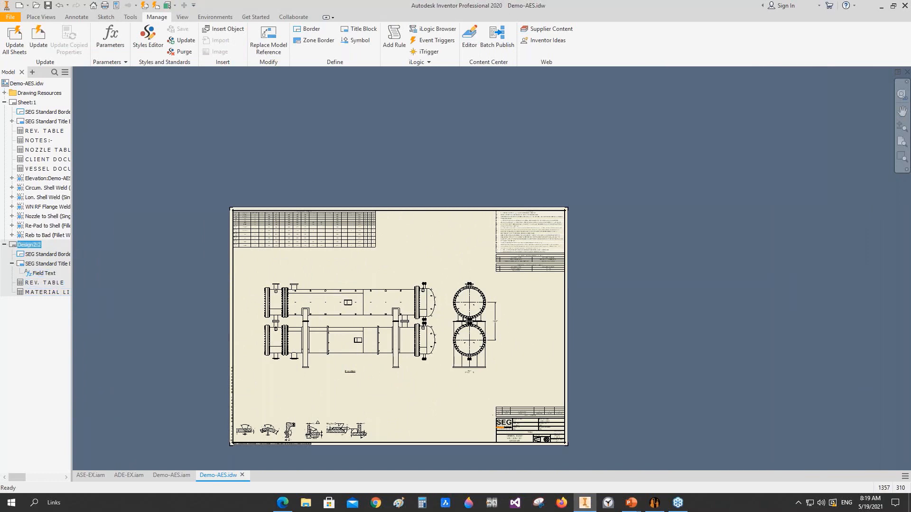
pyautogui.click(739, 276)
pyautogui.scroll(3, 738, 277)
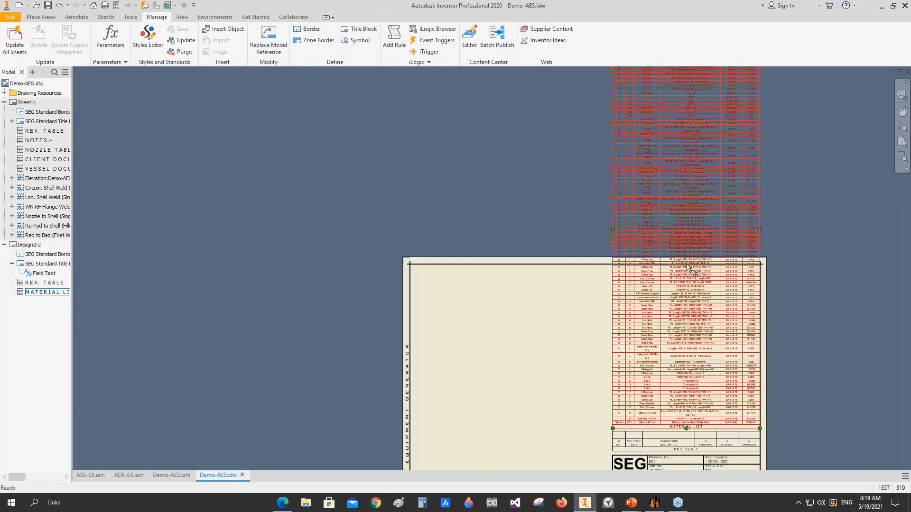
pyautogui.moveTo(691, 270); pyautogui.dragTo(638, 136, button='middle')
pyautogui.moveTo(607, 275); pyautogui.dragTo(615, 348, button='middle')
pyautogui.scroll(2, 615, 348)
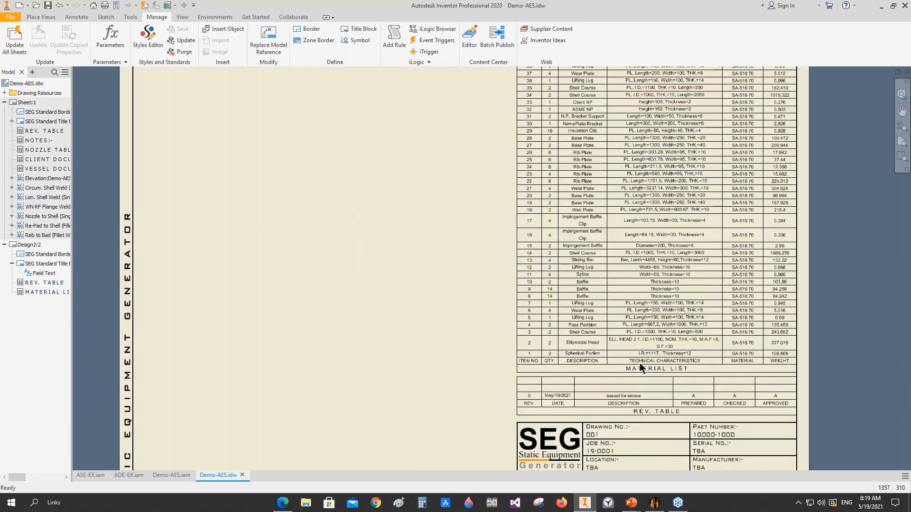
pyautogui.doubleClick(615, 348)
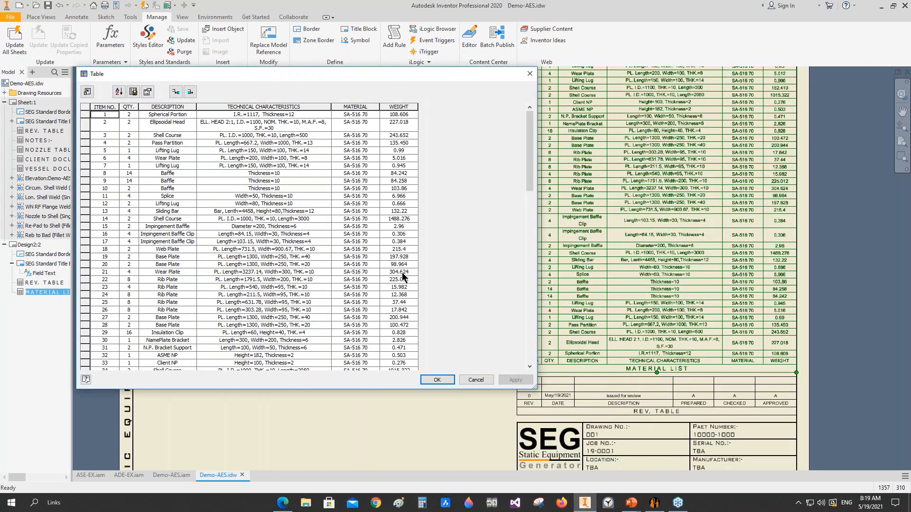
pyautogui.click(148, 92)
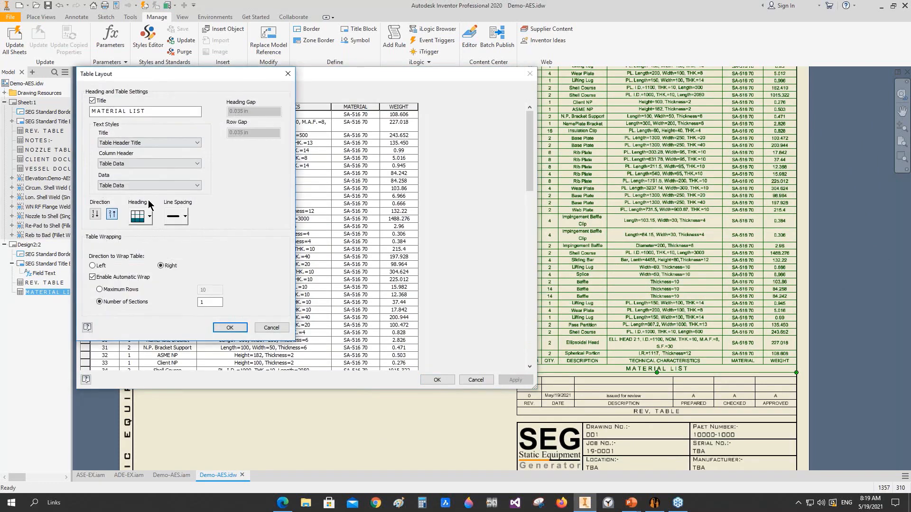
pyautogui.click(96, 215)
pyautogui.click(231, 332)
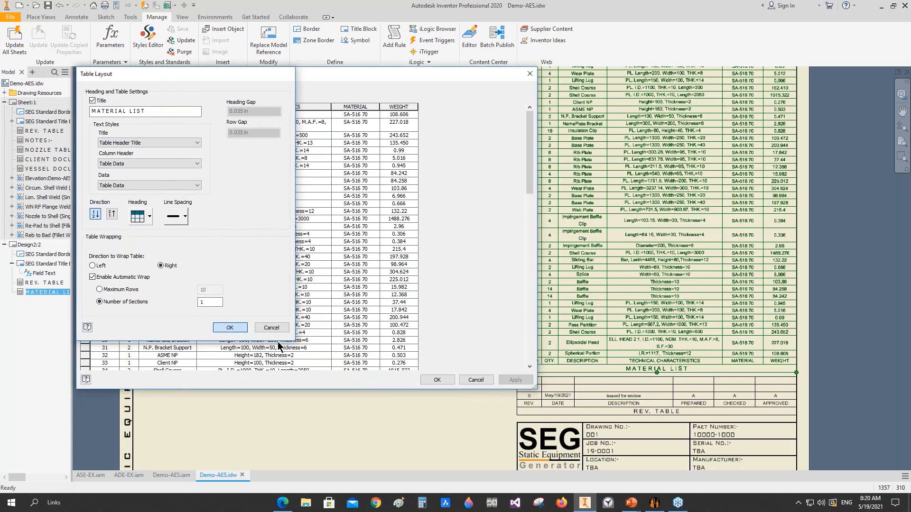
pyautogui.click(437, 379)
# Step: Move the material list to the upper-left inner corner of the Design2 sheet border
pyautogui.scroll(-3, 579, 101)
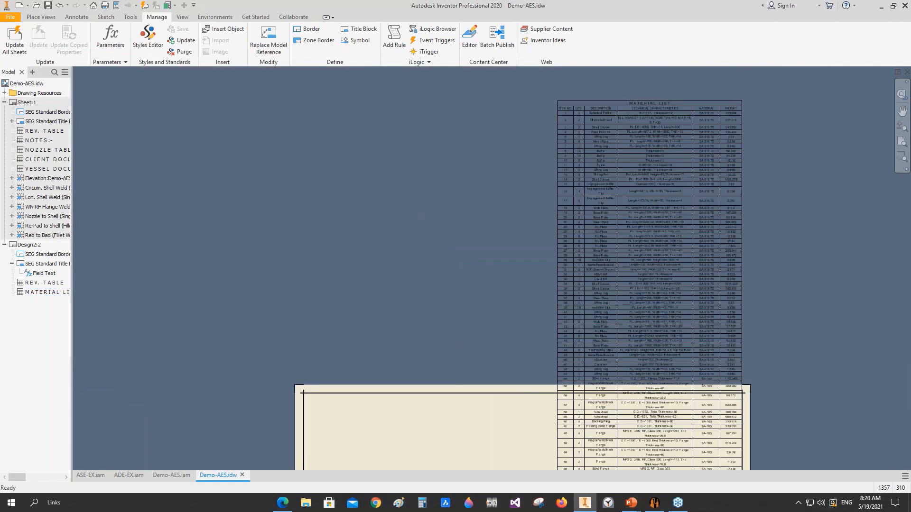
pyautogui.moveTo(623, 129); pyautogui.dragTo(661, 101, button='middle')
pyautogui.moveTo(660, 102); pyautogui.dragTo(417, 369)
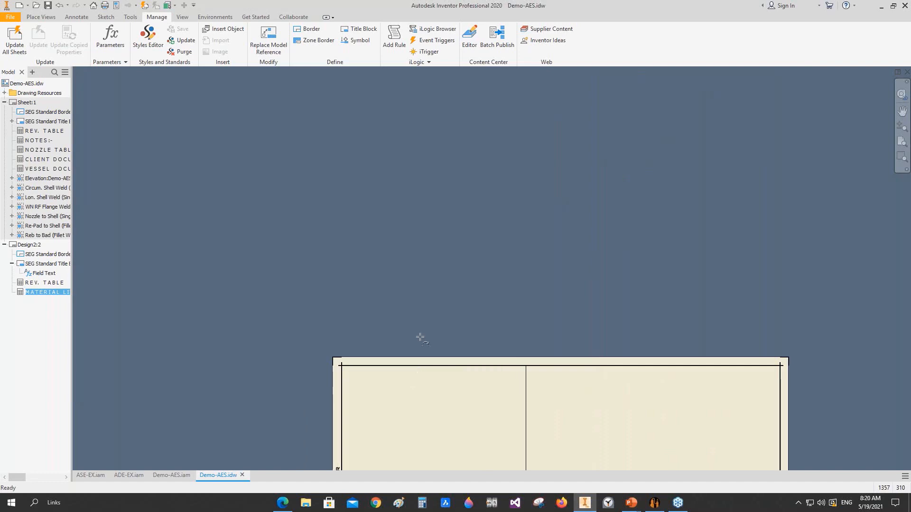
pyautogui.click(375, 237)
# Step: Split the material list table after item 60, the Backing Ring row, and apply the table edit
pyautogui.scroll(5, 408, 364)
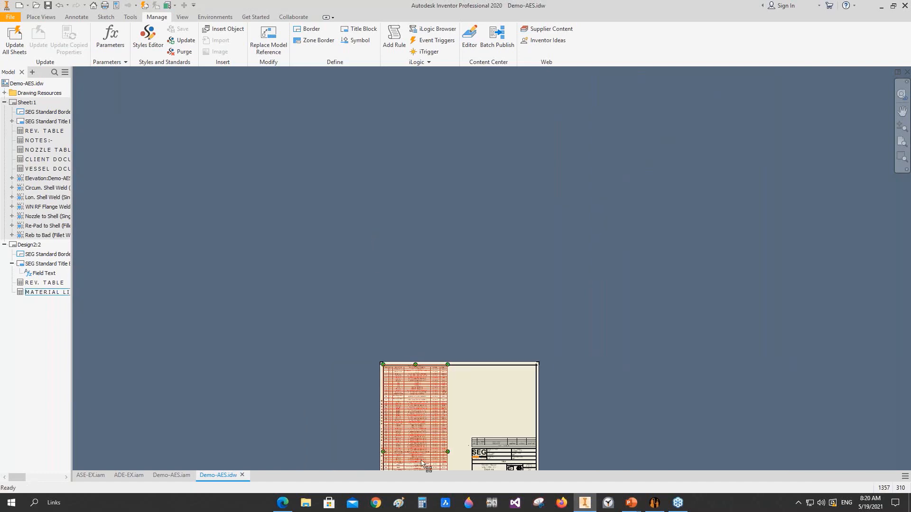
pyautogui.scroll(-3, 426, 465)
pyautogui.moveTo(424, 290); pyautogui.dragTo(423, 239, button='middle')
pyautogui.scroll(-5, 376, 239)
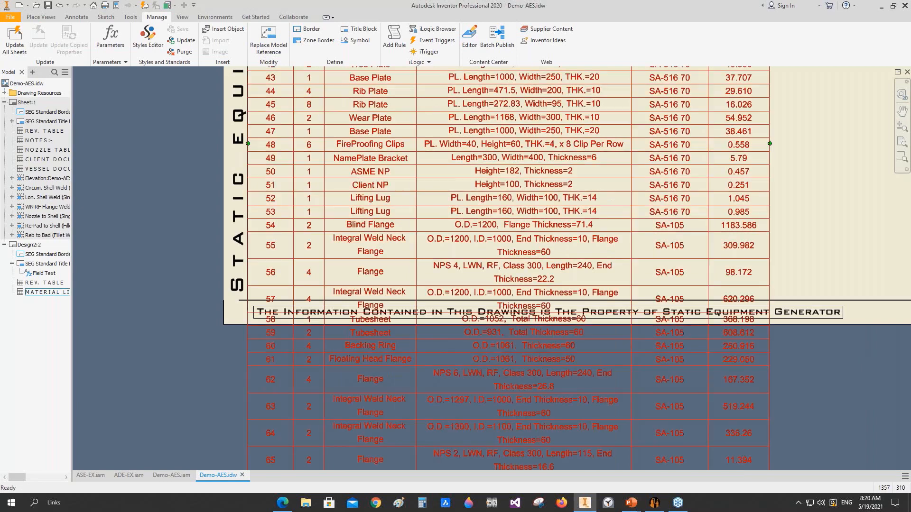
pyautogui.moveTo(415, 297); pyautogui.dragTo(390, 289, button='middle')
pyautogui.click(394, 261)
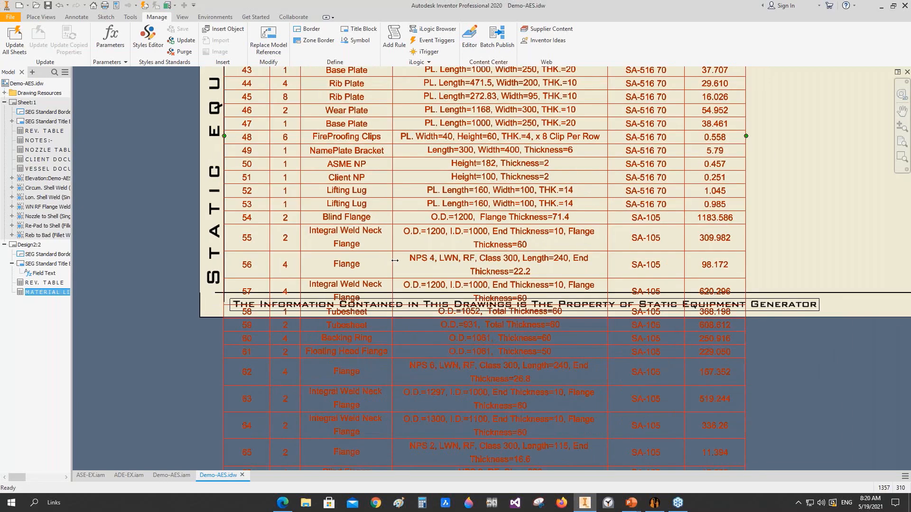
pyautogui.doubleClick(394, 260)
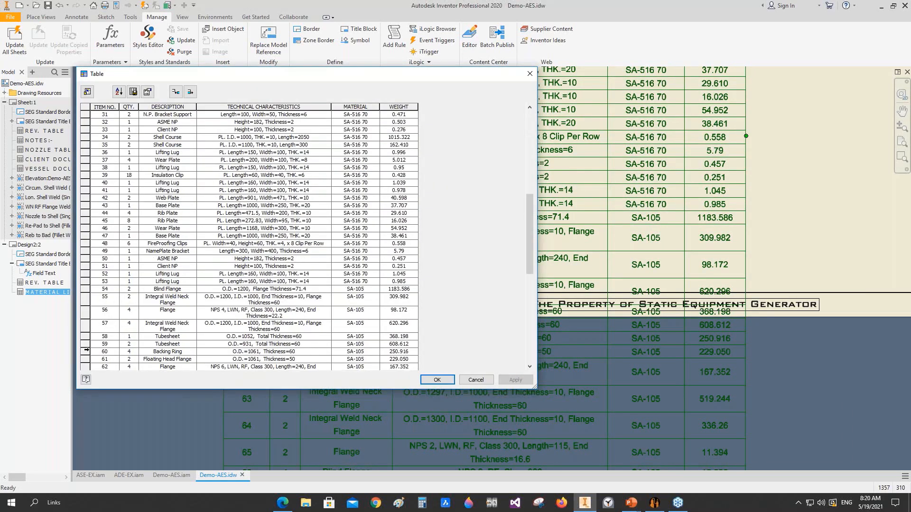
pyautogui.rightClick(85, 351)
pyautogui.click(109, 380)
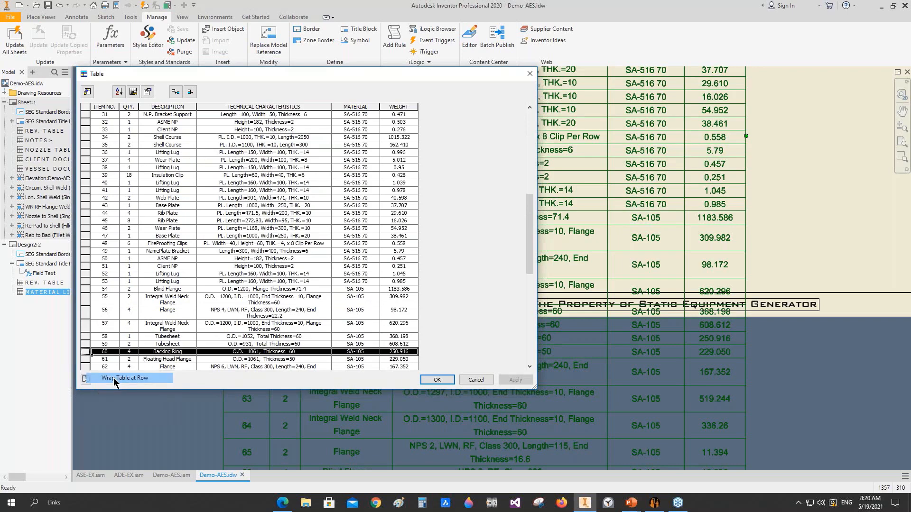
pyautogui.click(440, 382)
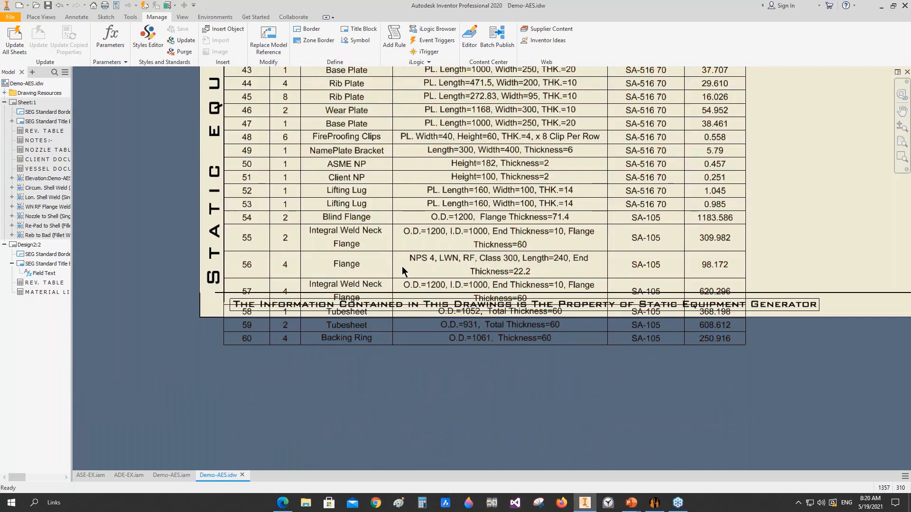
# Step: Widen the material list's description and technical characteristics columns so the first section fits within the sheet border
pyautogui.moveTo(416, 260); pyautogui.dragTo(417, 260)
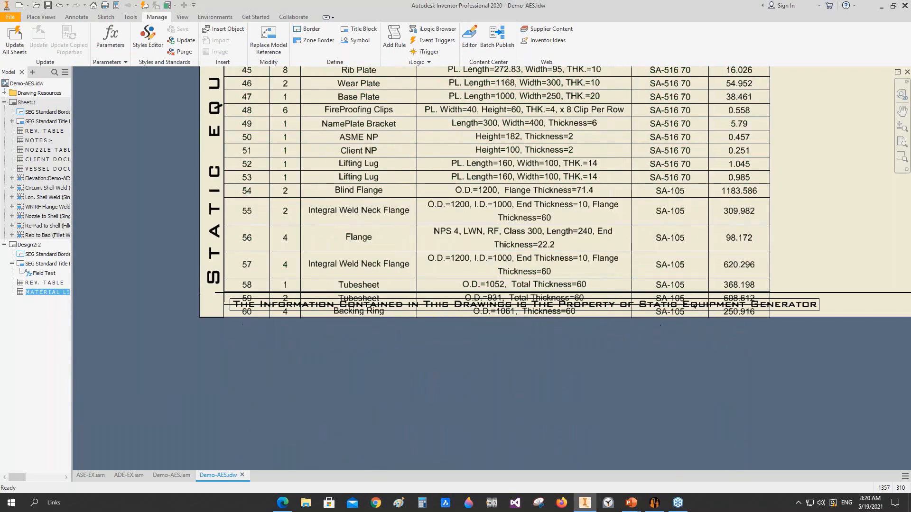
pyautogui.moveTo(633, 264); pyautogui.dragTo(668, 260)
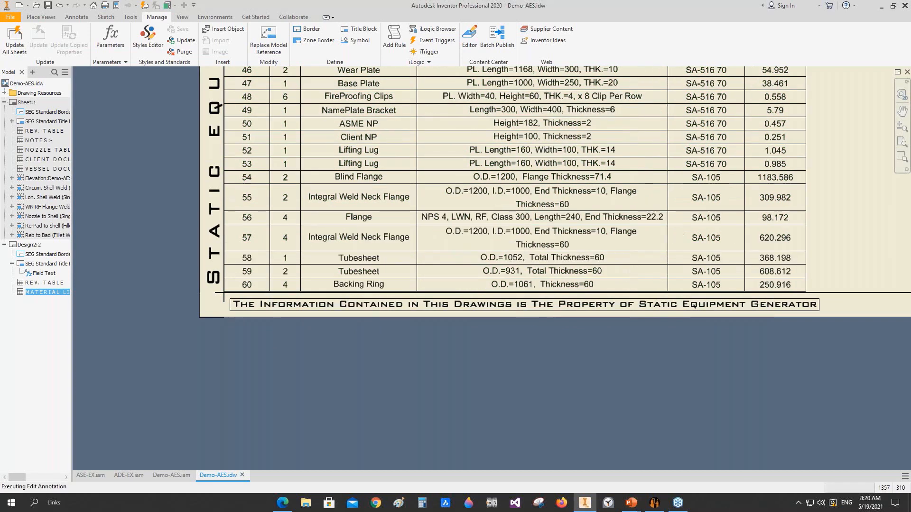
pyautogui.scroll(-5, 668, 261)
pyautogui.moveTo(669, 259)
pyautogui.mouseDown(button='middle')
pyautogui.moveTo(479, 345)
pyautogui.moveTo(480, 403)
pyautogui.mouseUp(button='middle')
pyautogui.scroll(-1, 480, 345)
pyautogui.scroll(3, 531, 256)
pyautogui.moveTo(516, 273); pyautogui.dragTo(505, 193, button='middle')
pyautogui.scroll(-1, 457, 289)
pyautogui.scroll(-1, 456, 289)
pyautogui.click(514, 318)
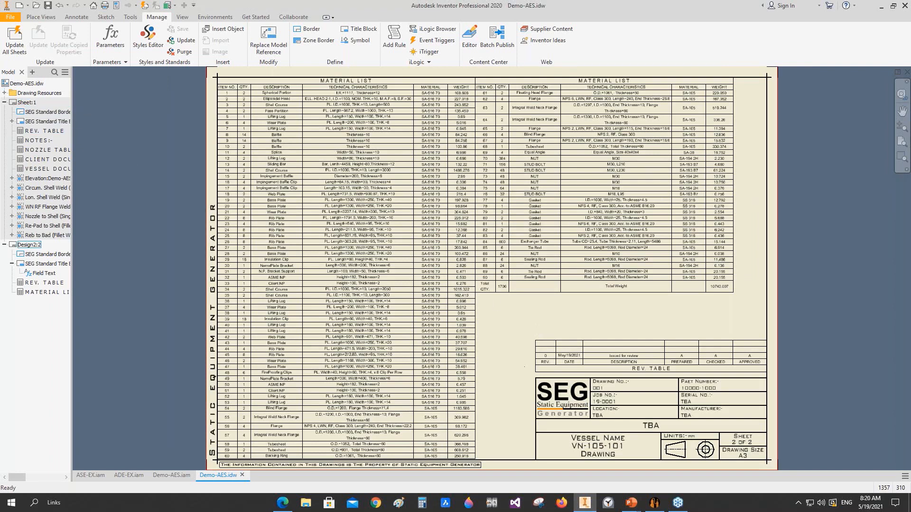
# Step: Compare the sheet number and drawing size in the title blocks of Sheet:1 and Design2
pyautogui.scroll(5, 554, 309)
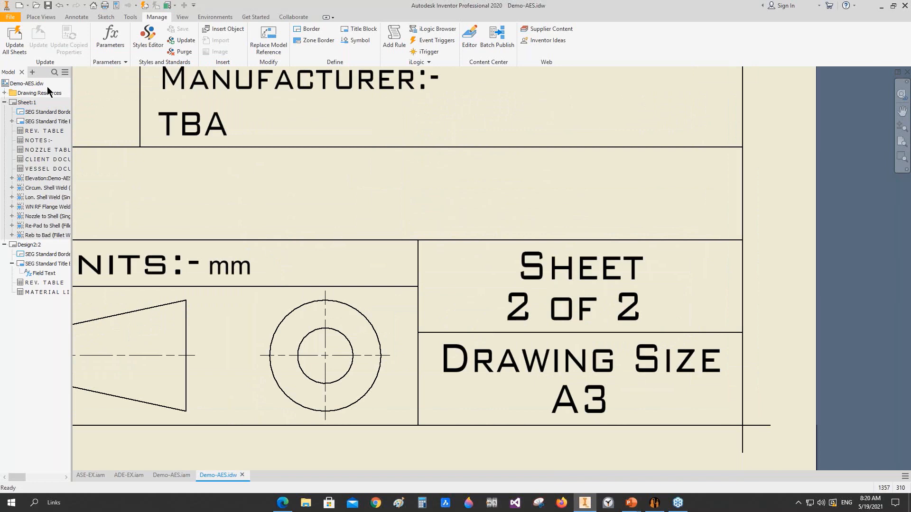
pyautogui.doubleClick(27, 102)
pyautogui.scroll(5, 562, 454)
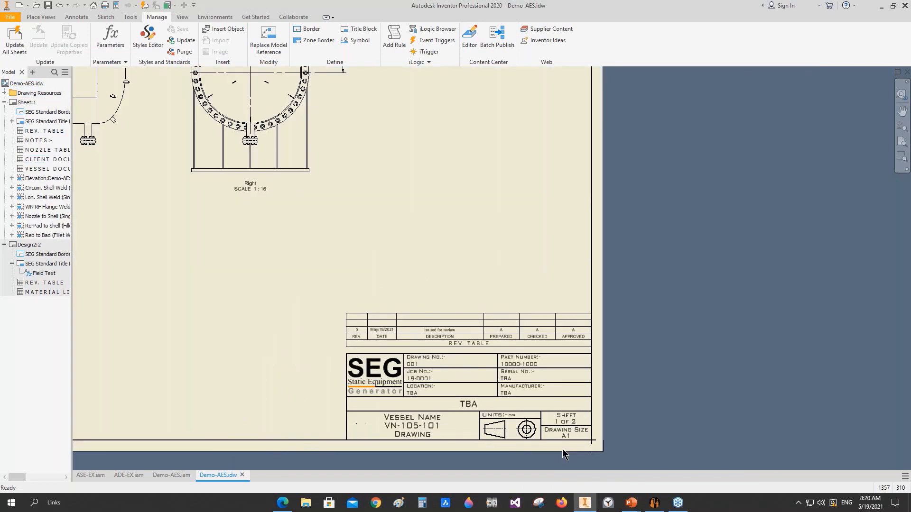
pyautogui.scroll(5, 562, 448)
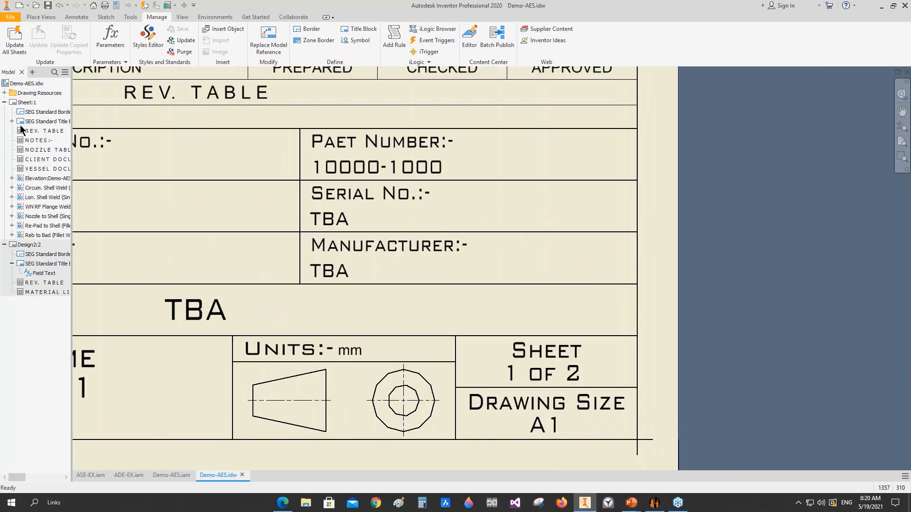
pyautogui.doubleClick(23, 245)
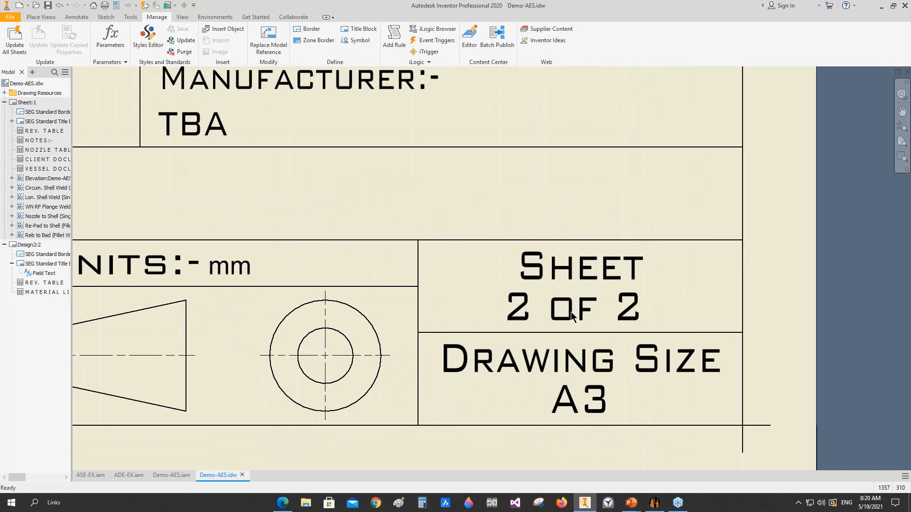
pyautogui.scroll(-10, 571, 317)
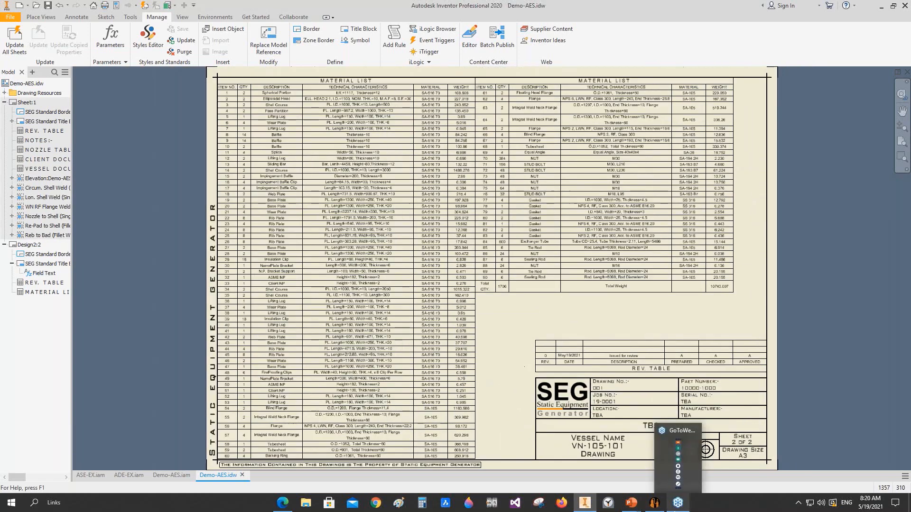
pyautogui.moveTo(639, 508)
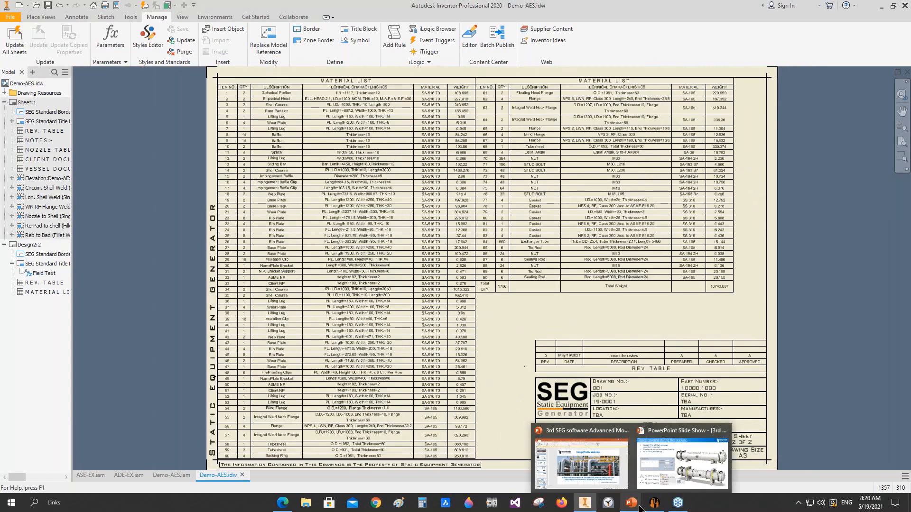
pyautogui.click(688, 443)
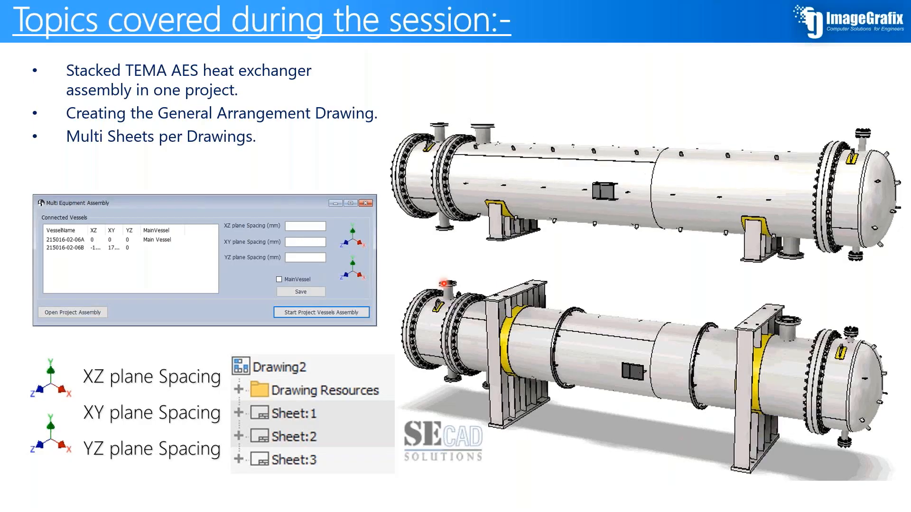
pyautogui.press('Right')
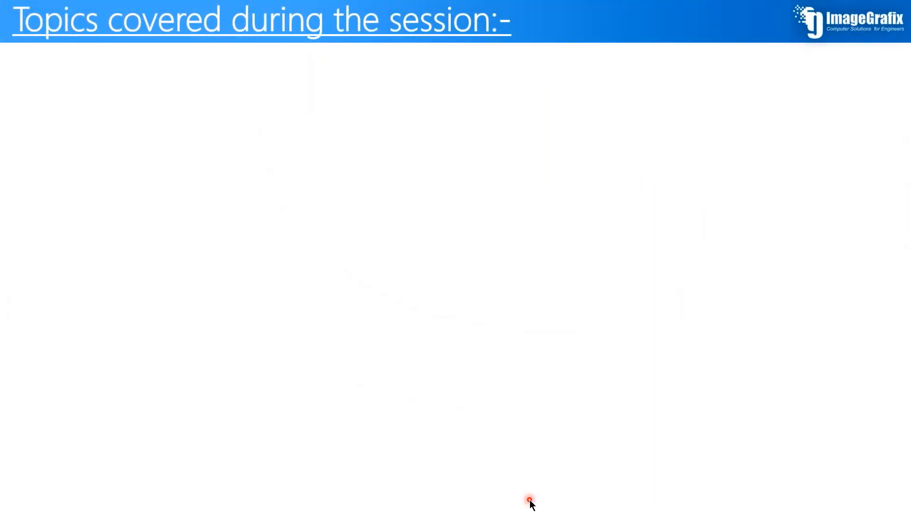
pyautogui.hotkey('alt', 'Tab')
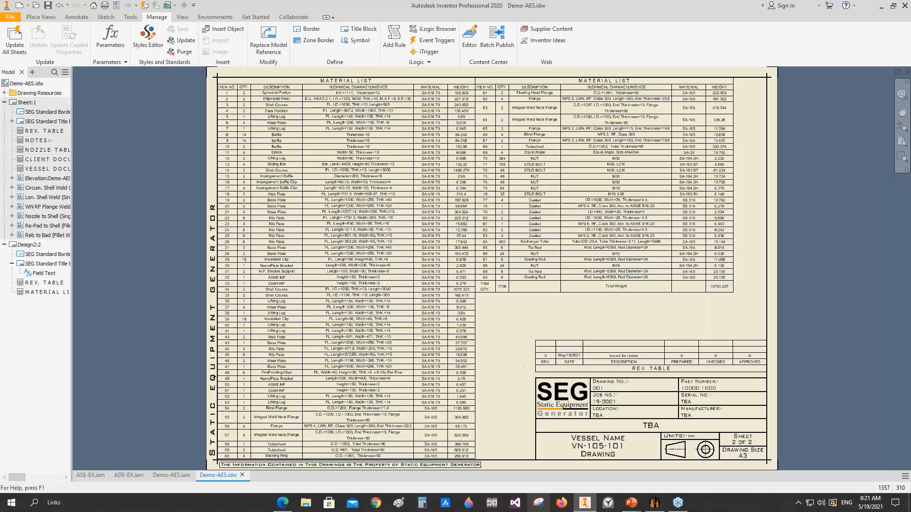
# Step: Switch to Static Equipment Generator and open the Jacketed Vessel.seg project from the Jacketed Vessel folder in 3rd Webinar
pyautogui.moveTo(655, 506)
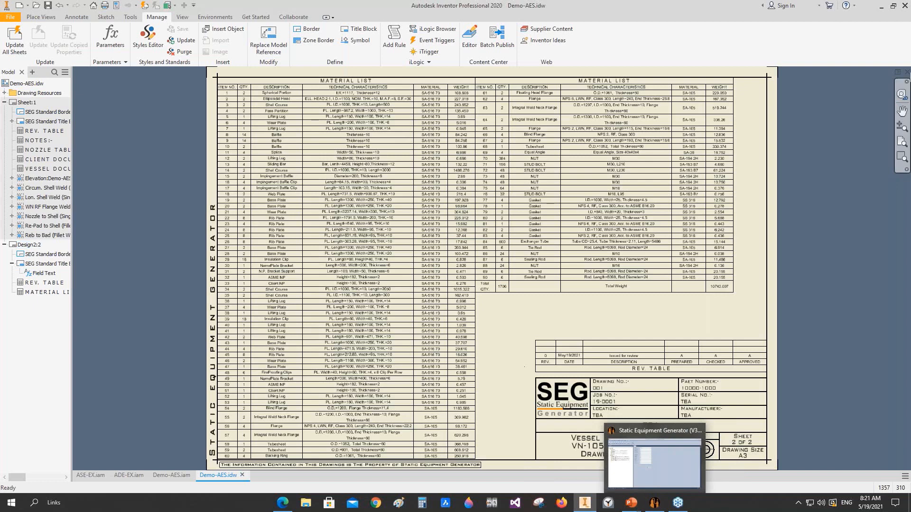
pyautogui.click(655, 503)
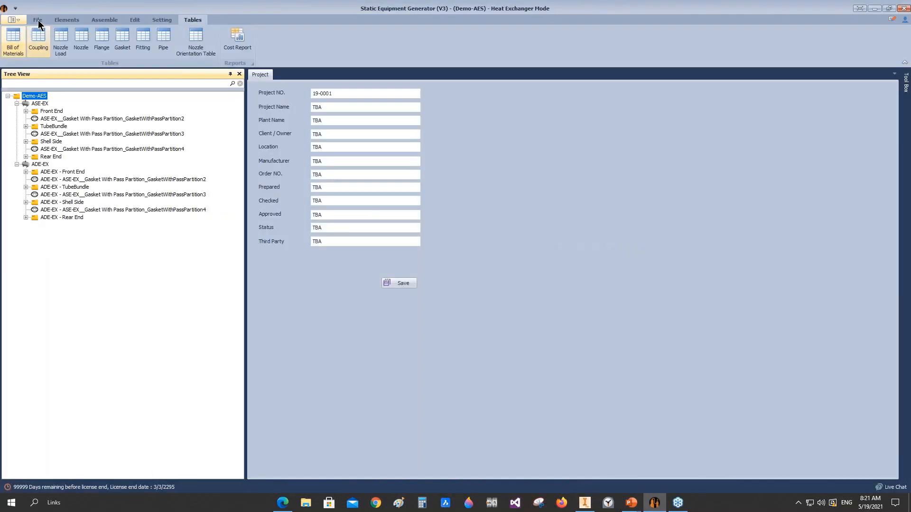
pyautogui.click(38, 21)
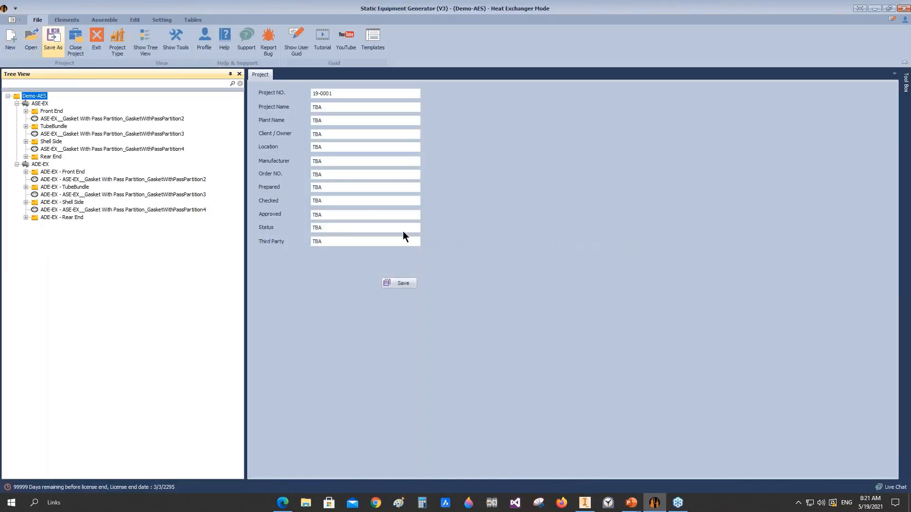
pyautogui.click(30, 43)
pyautogui.click(477, 135)
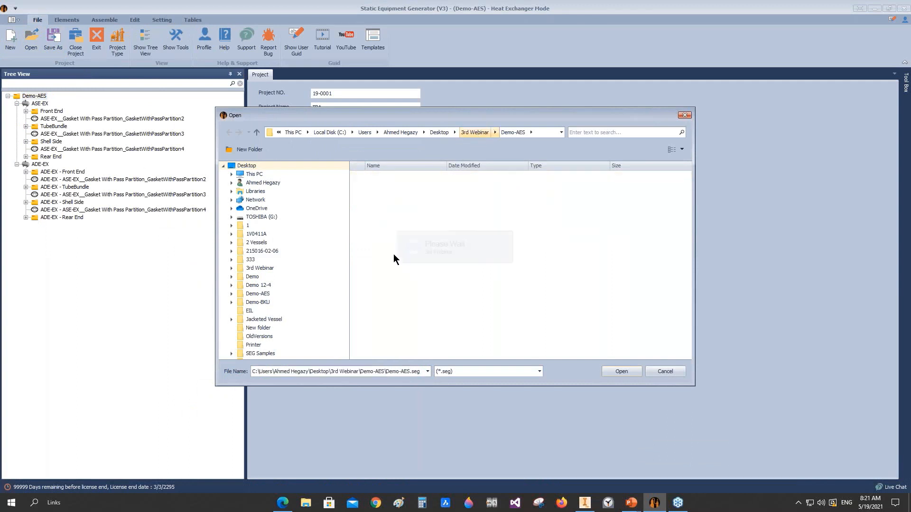
pyautogui.doubleClick(392, 193)
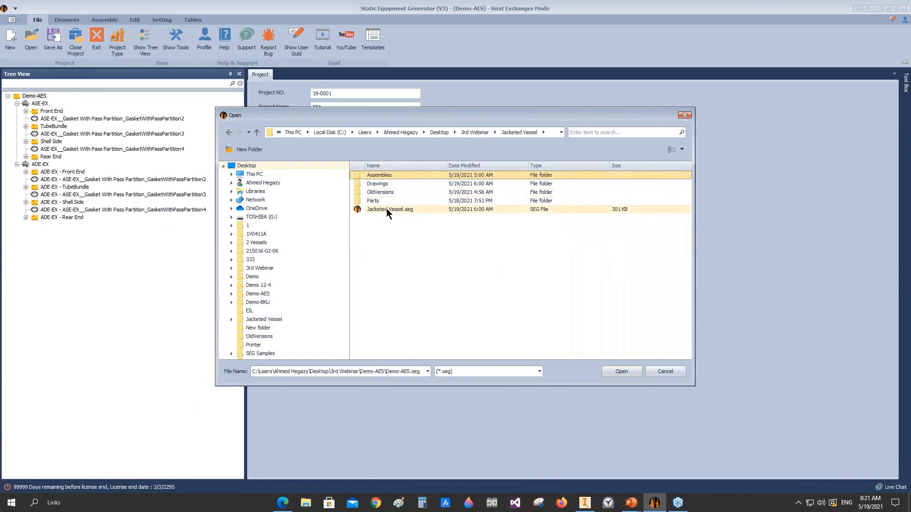
pyautogui.doubleClick(386, 208)
pyautogui.click(434, 257)
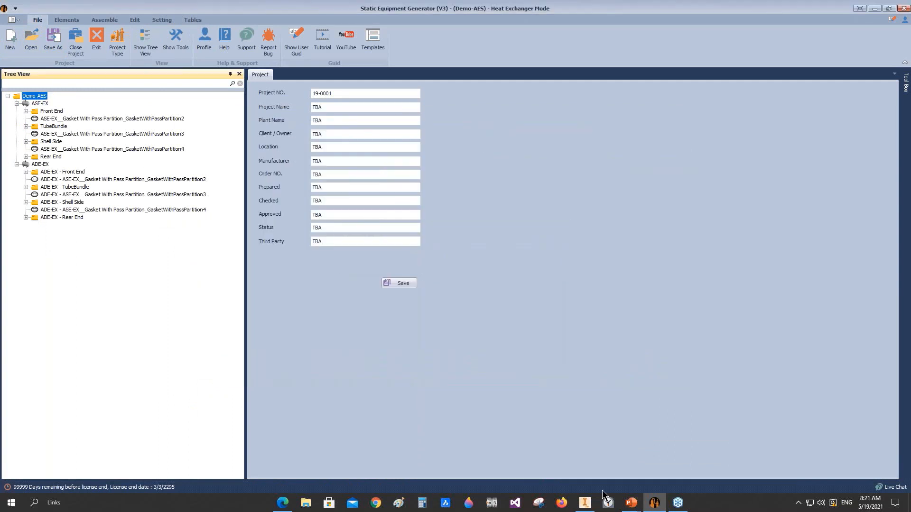
pyautogui.moveTo(631, 503)
pyautogui.click(665, 467)
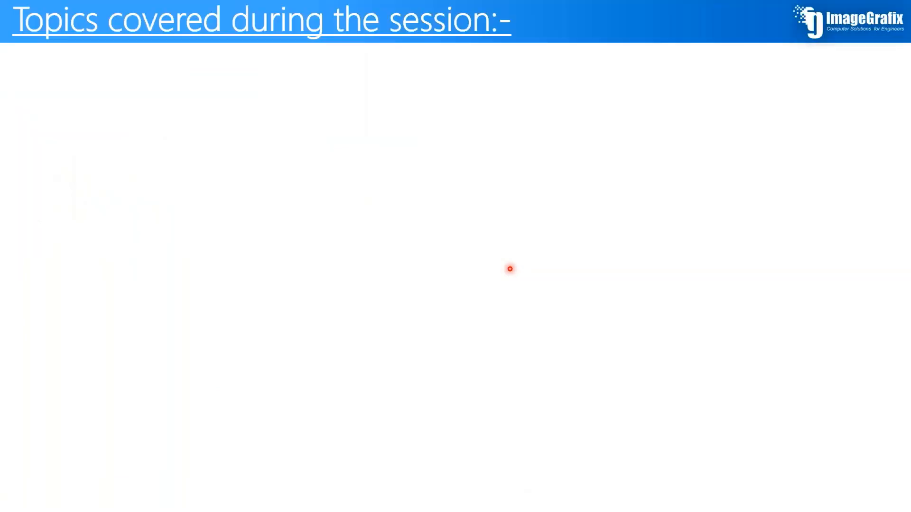
pyautogui.click(510, 269)
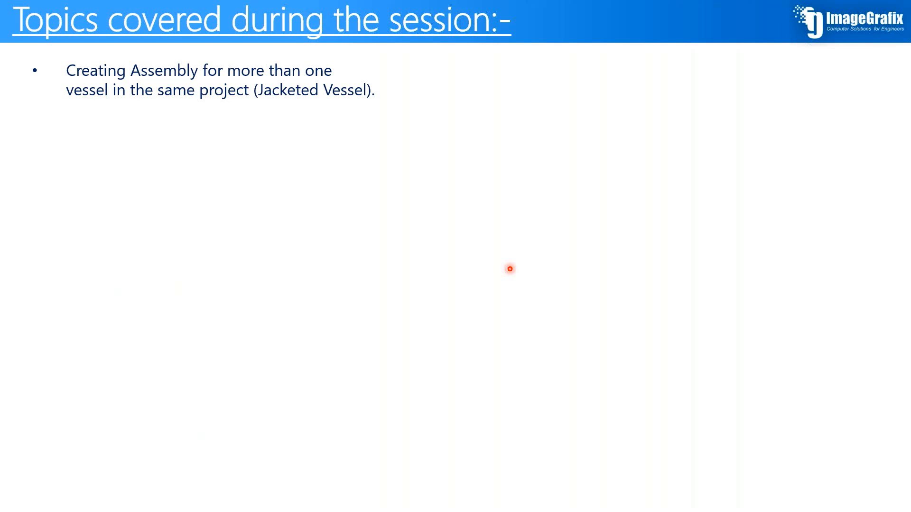
pyautogui.click(510, 269)
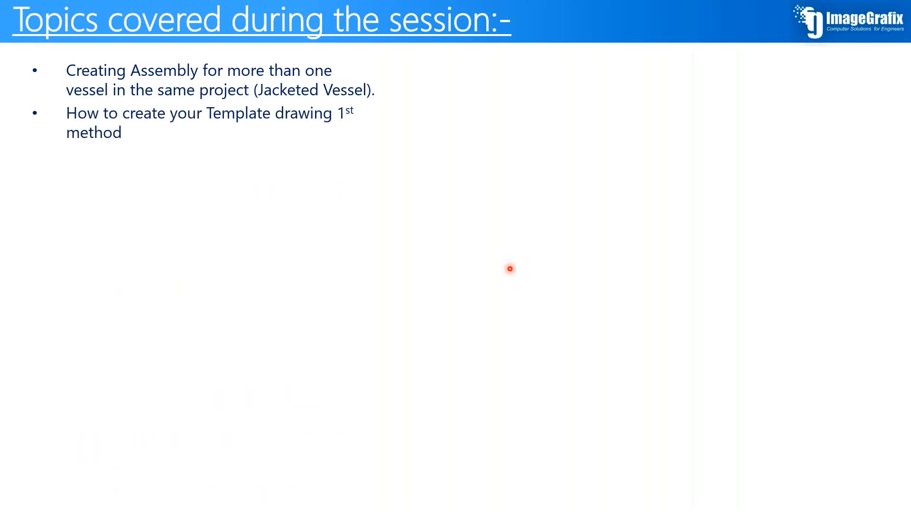
pyautogui.click(510, 269)
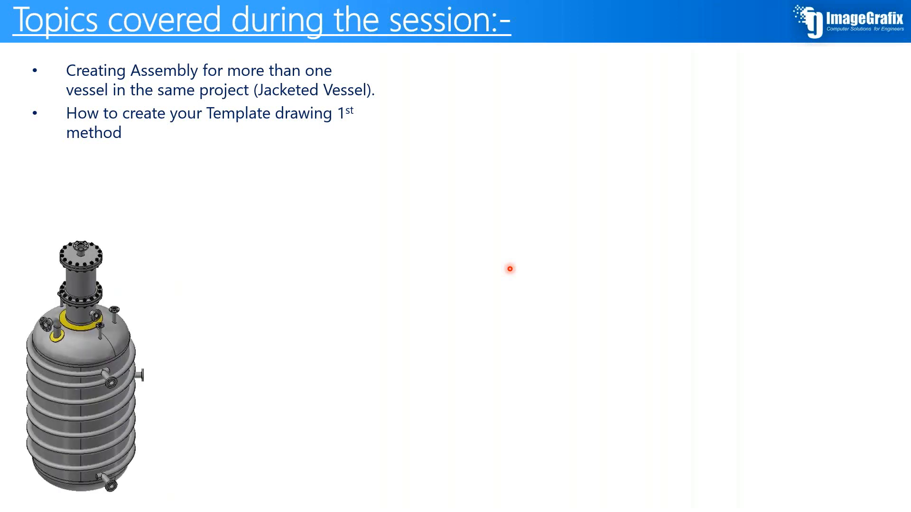
pyautogui.click(510, 269)
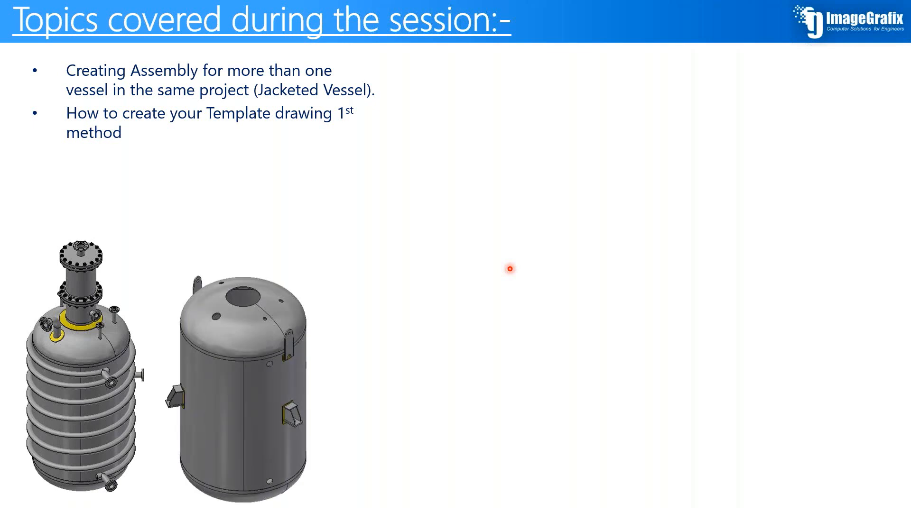
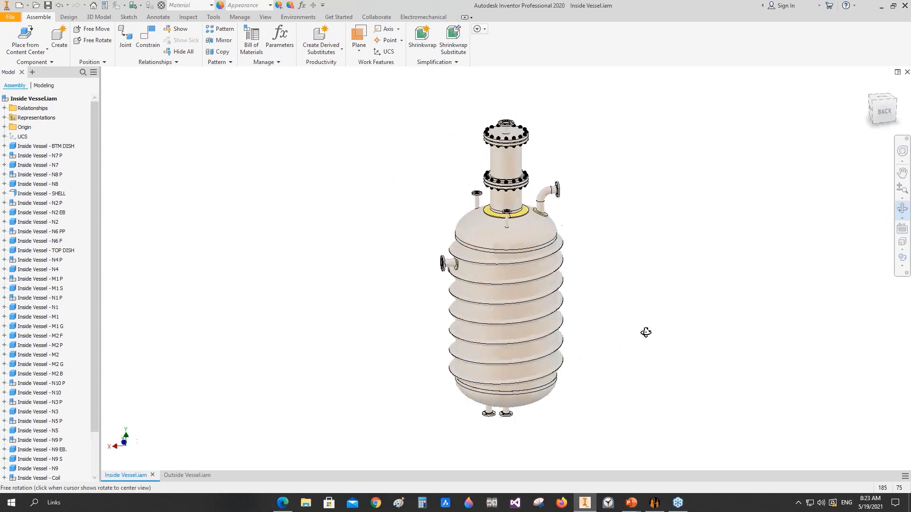
# Step: Switch to the Outside Vessel assembly and examine its shell, heads, lifting lugs and support lugs from another angle
pyautogui.rightClick(417, 335)
pyautogui.press('Escape')
pyautogui.click(183, 476)
pyautogui.click(902, 210)
pyautogui.moveTo(531, 266); pyautogui.dragTo(500, 289)
pyautogui.rightClick(500, 289)
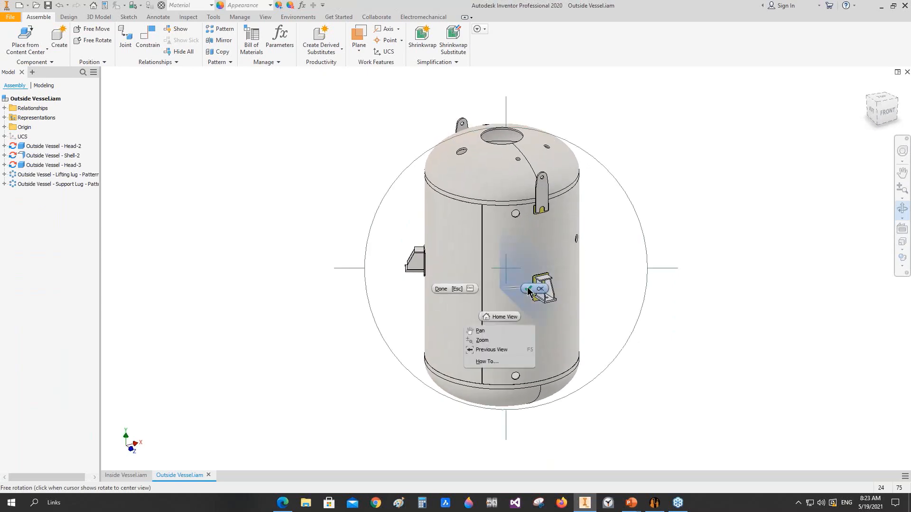
pyautogui.click(536, 289)
# Step: Open the Jacketed Vessel project's combined assembly through Static Equipment Generator's multi equipment assembly, and switch to it in Inventor
pyautogui.click(654, 502)
pyautogui.scroll(4, 108, 156)
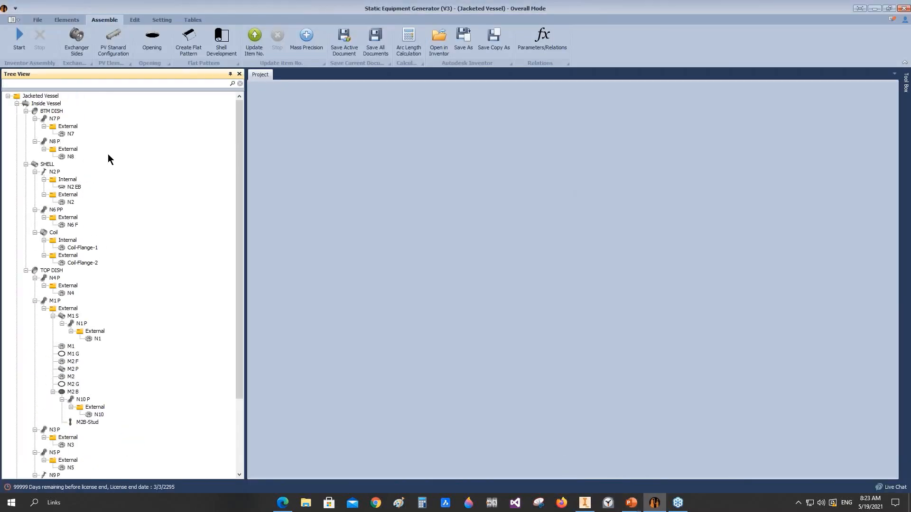
pyautogui.click(35, 97)
pyautogui.rightClick(36, 97)
pyautogui.click(72, 167)
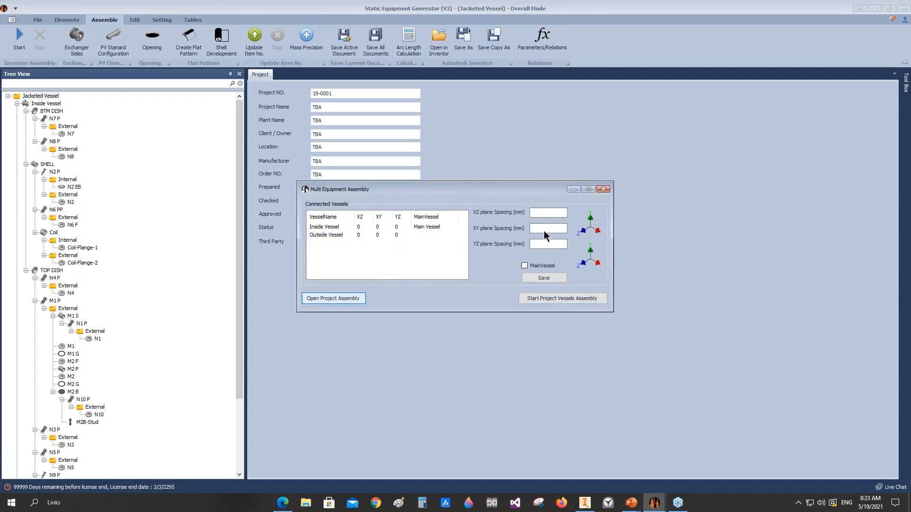
pyautogui.press('Escape')
pyautogui.click(588, 504)
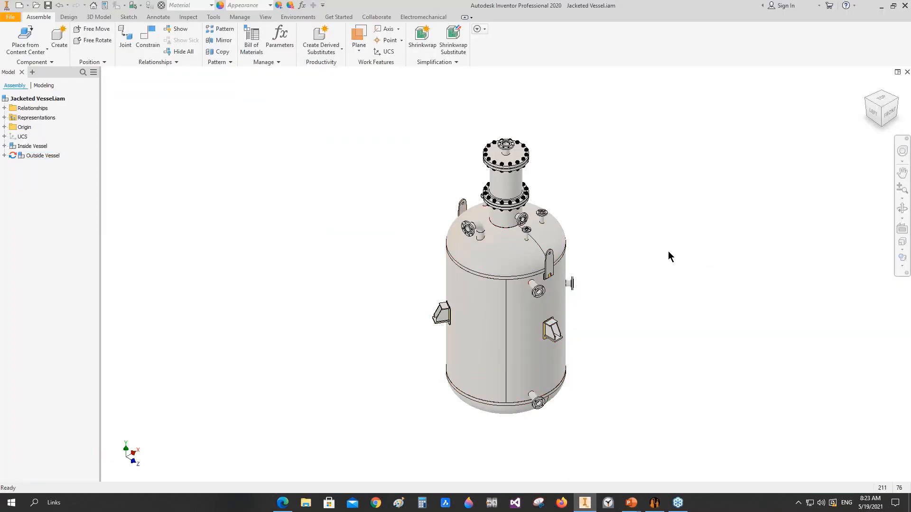
# Step: Start a half section view of the jacketed vessel from the outer end face of a support lug's base plate
pyautogui.click(242, 16)
pyautogui.click(258, 16)
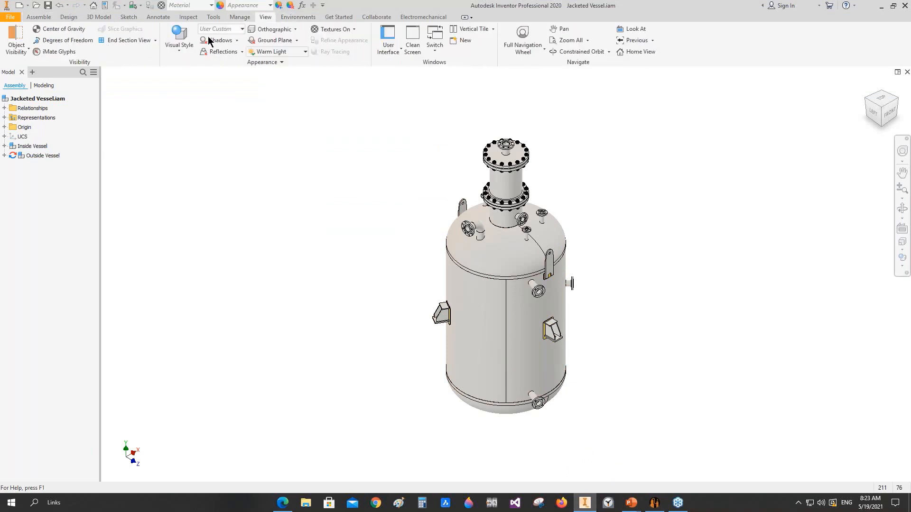
pyautogui.click(155, 40)
pyautogui.click(118, 74)
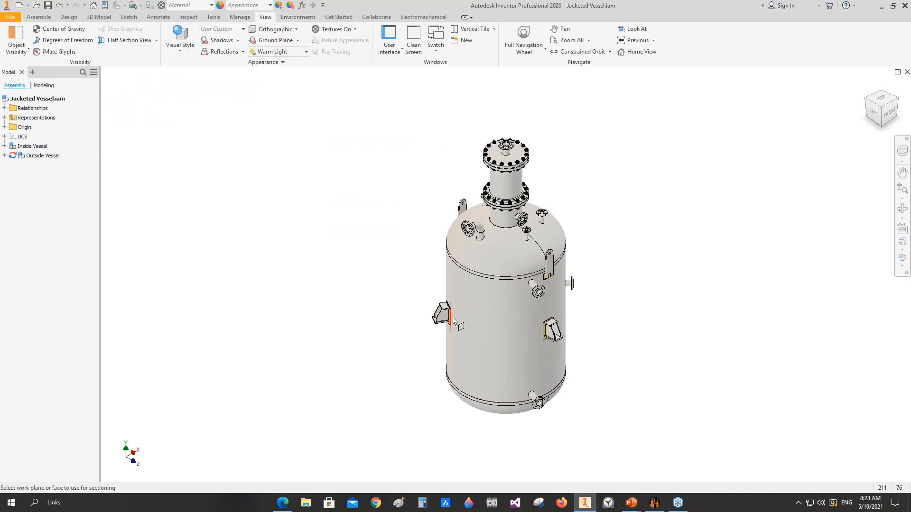
pyautogui.scroll(3, 424, 325)
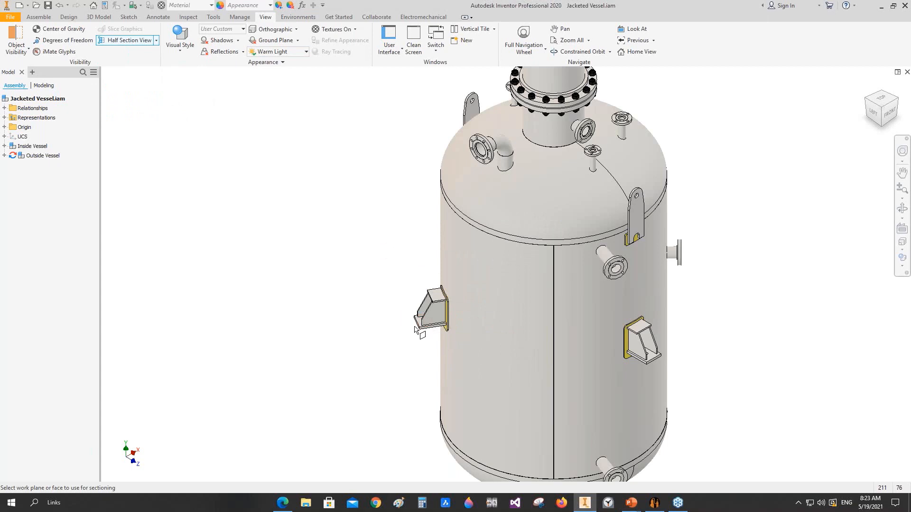
pyautogui.scroll(5, 417, 327)
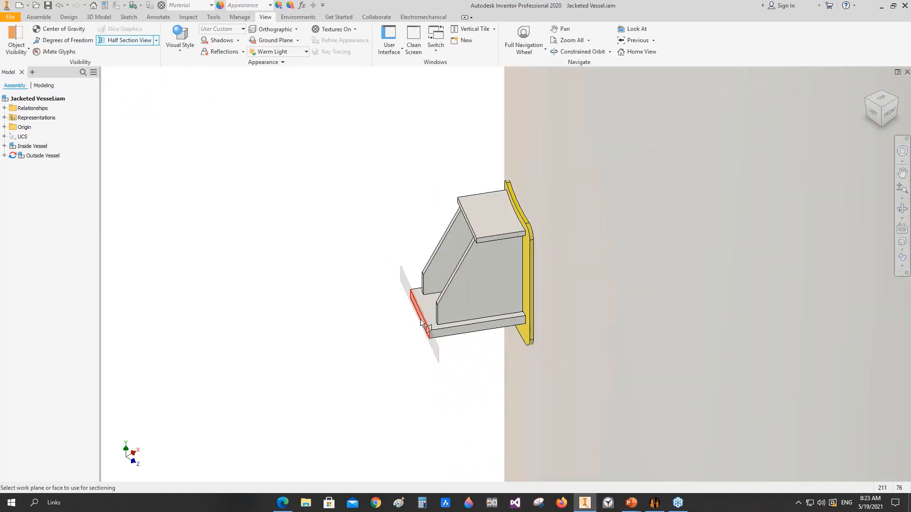
pyautogui.click(422, 324)
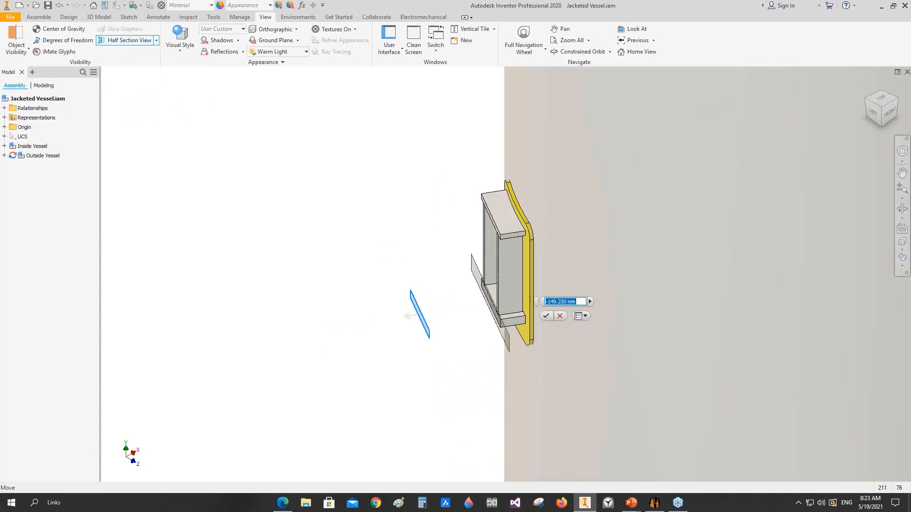
# Step: Move the section plane into the vessel, offset about -431 mm from the support lug face
pyautogui.moveTo(584, 294); pyautogui.dragTo(434, 280)
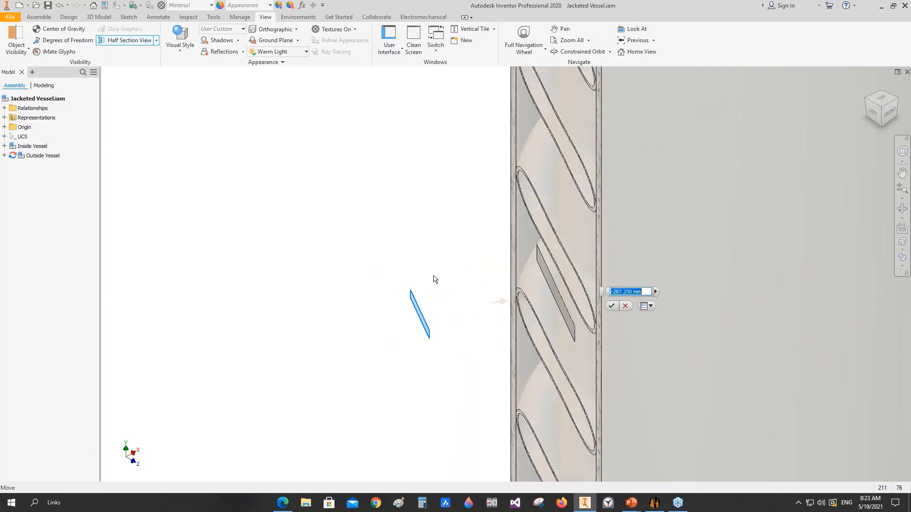
pyautogui.moveTo(566, 292); pyautogui.dragTo(599, 286)
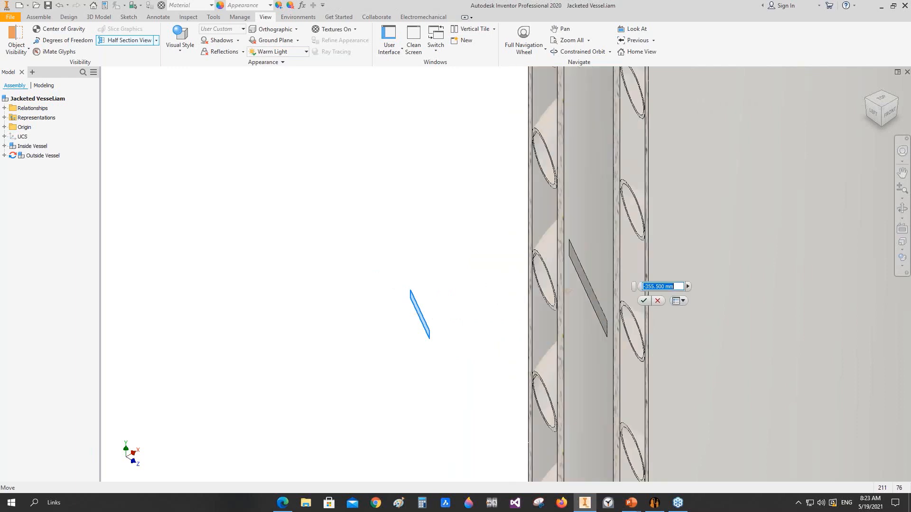
pyautogui.scroll(-10, 434, 273)
pyautogui.scroll(5, 433, 273)
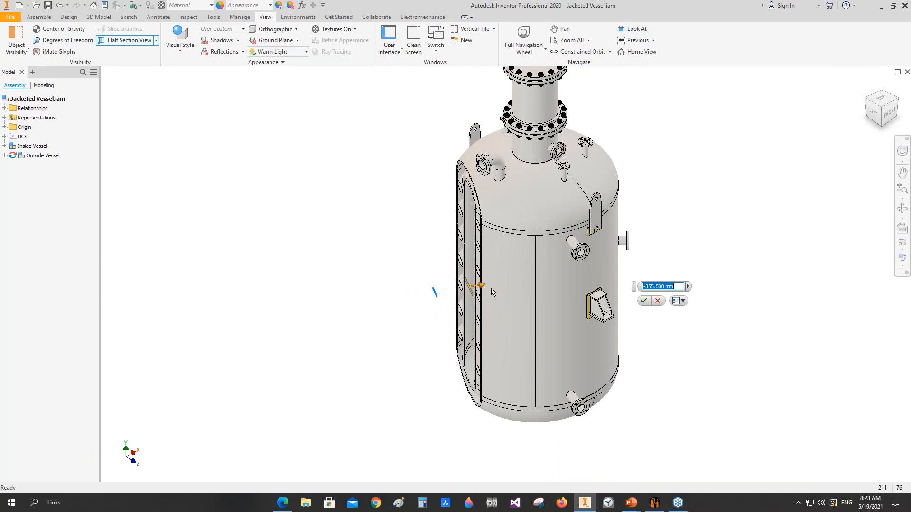
pyautogui.scroll(2, 492, 291)
pyautogui.moveTo(457, 302); pyautogui.dragTo(475, 284)
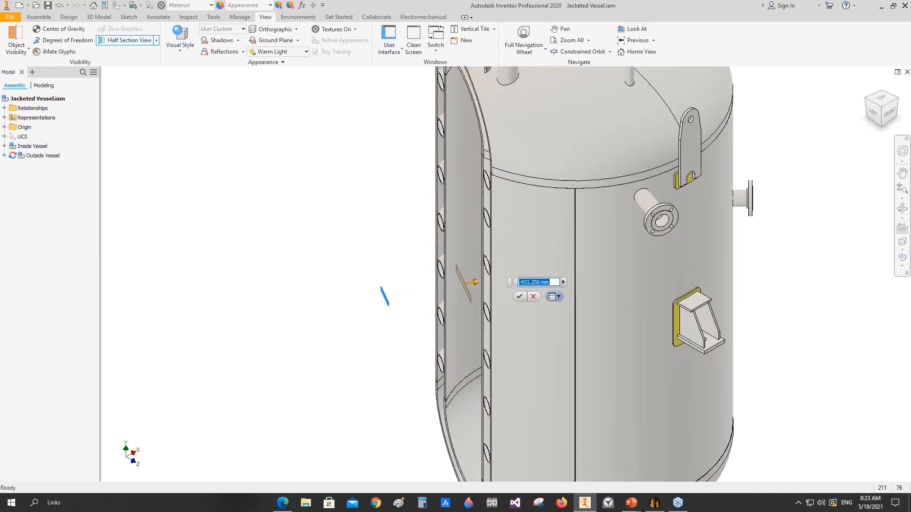
# Step: Examine the sectioned inner vessel, coil and outer jacket from several angles, and cancel the half section view
pyautogui.click(902, 208)
pyautogui.moveTo(504, 315); pyautogui.dragTo(488, 216)
pyautogui.moveTo(505, 123); pyautogui.dragTo(479, 239, button='middle')
pyautogui.scroll(6, 479, 237)
pyautogui.moveTo(478, 239); pyautogui.dragTo(416, 278)
pyautogui.scroll(-6, 447, 253)
pyautogui.rightClick(394, 264)
pyautogui.click(421, 263)
pyautogui.click(534, 296)
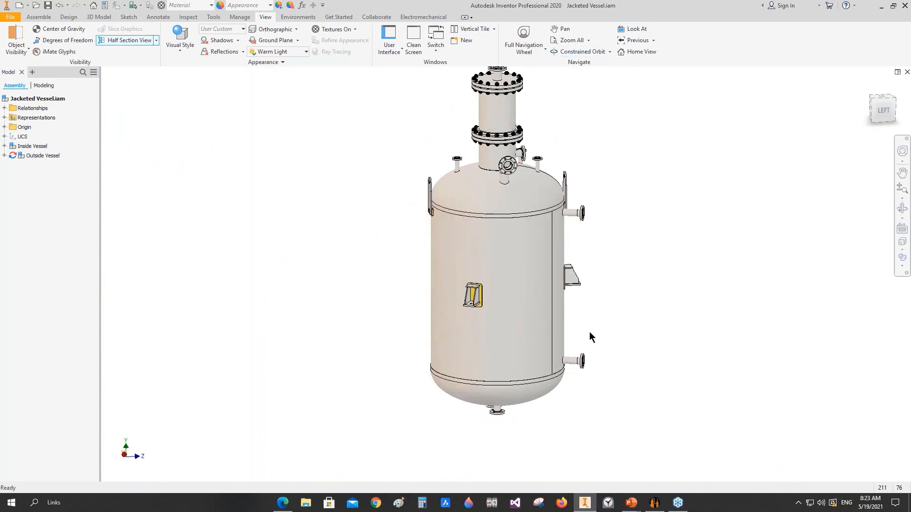
pyautogui.moveTo(592, 510)
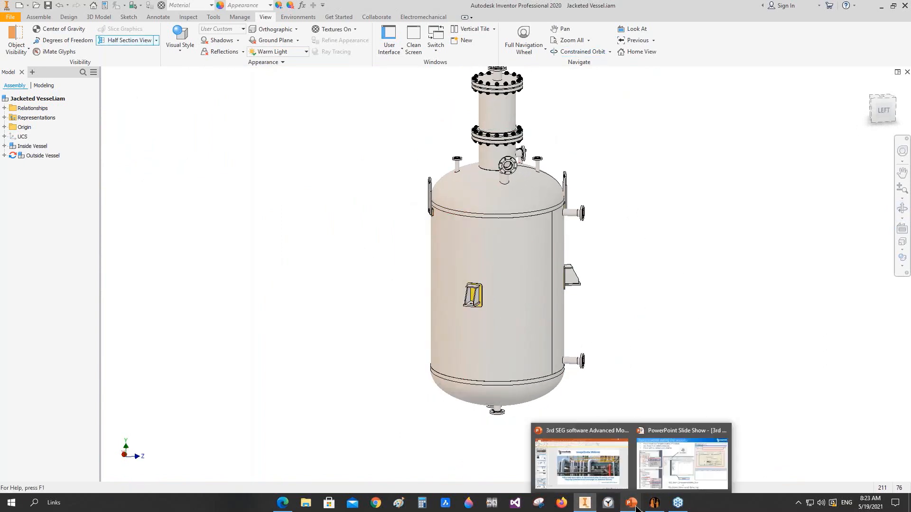
pyautogui.moveTo(652, 508)
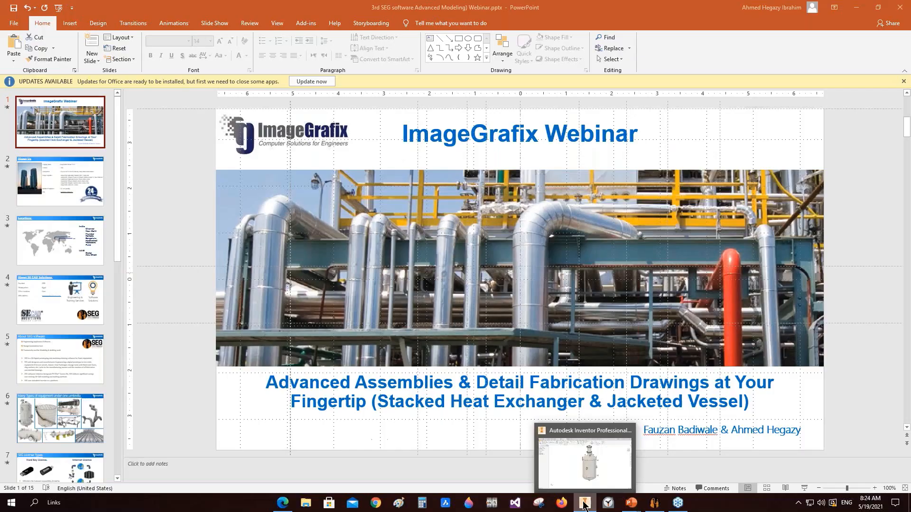
pyautogui.click(584, 501)
pyautogui.click(582, 498)
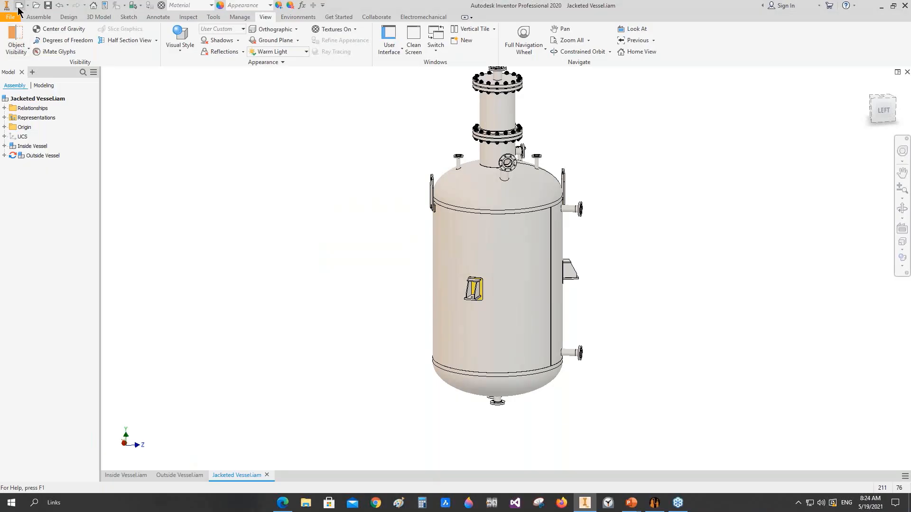
# Step: Create a new drawing from Metric Template (mm).idw in the Drawings folder of SEG Items Templete
pyautogui.click(19, 6)
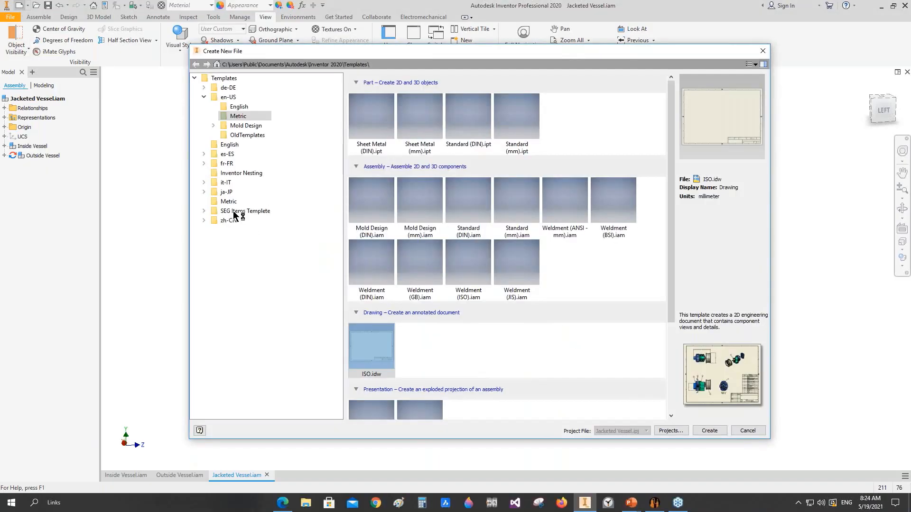
pyautogui.click(222, 211)
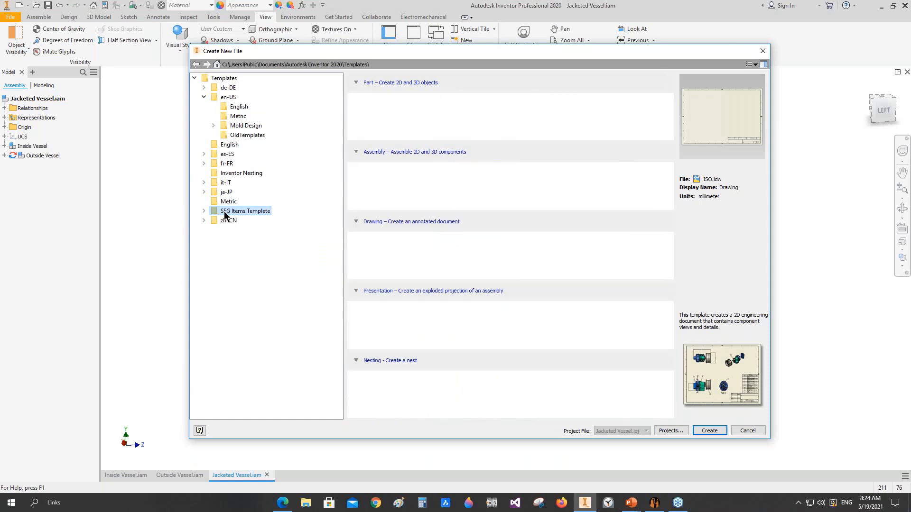
pyautogui.click(204, 211)
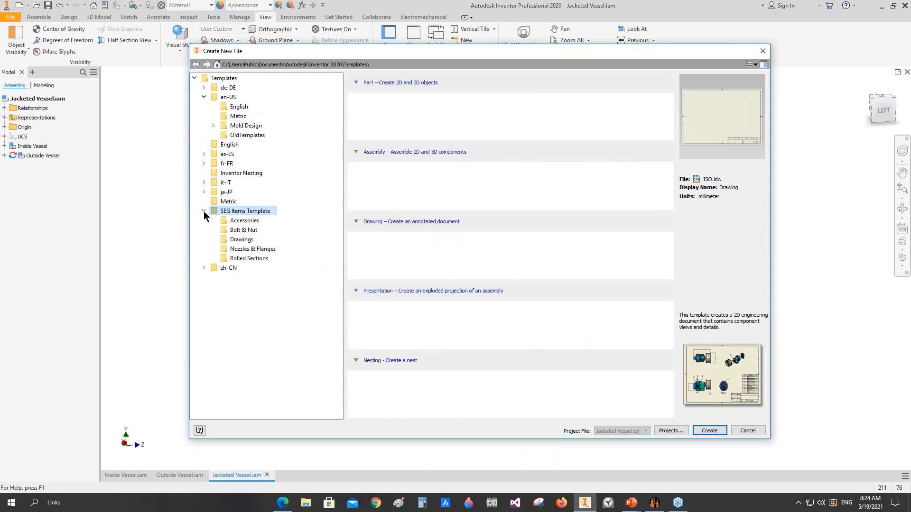
pyautogui.click(237, 240)
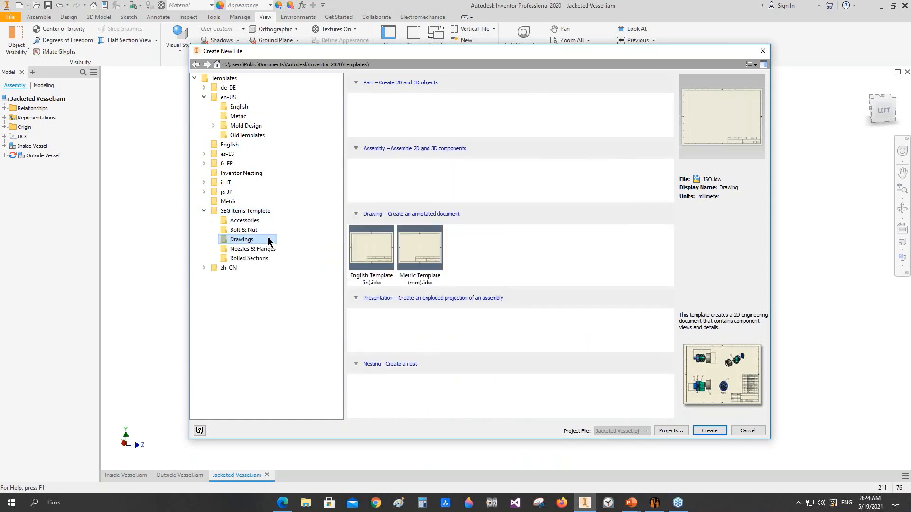
pyautogui.click(430, 261)
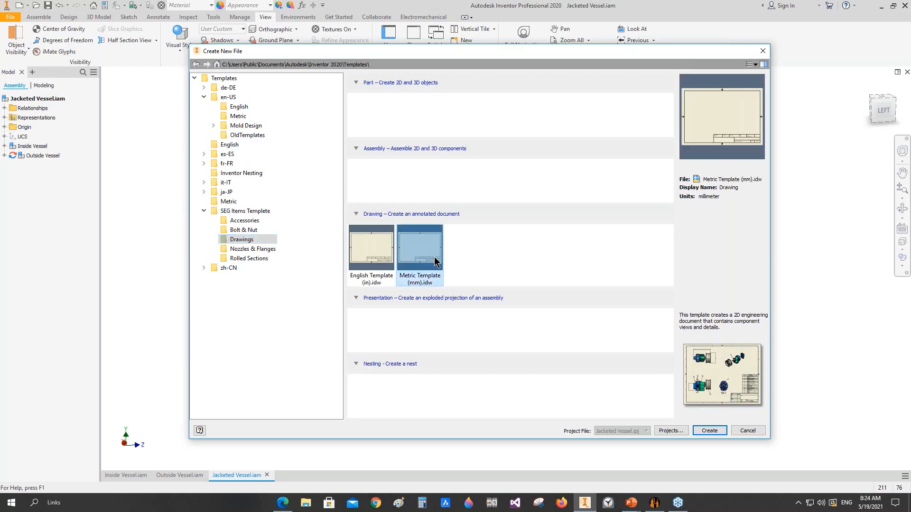
pyautogui.click(380, 258)
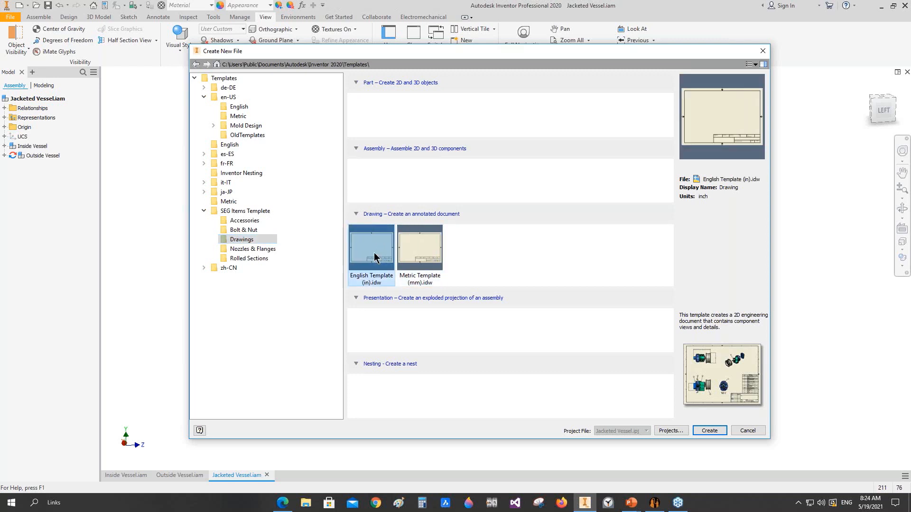
pyautogui.click(417, 252)
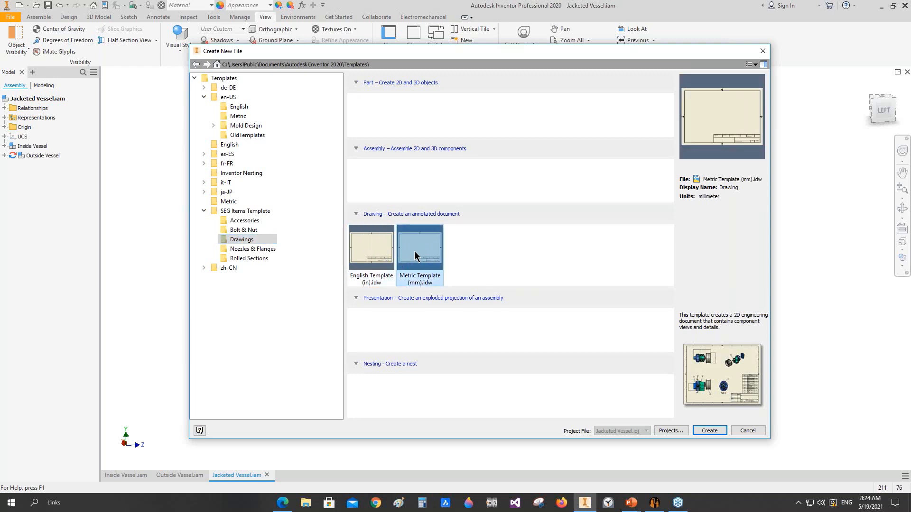
pyautogui.click(709, 428)
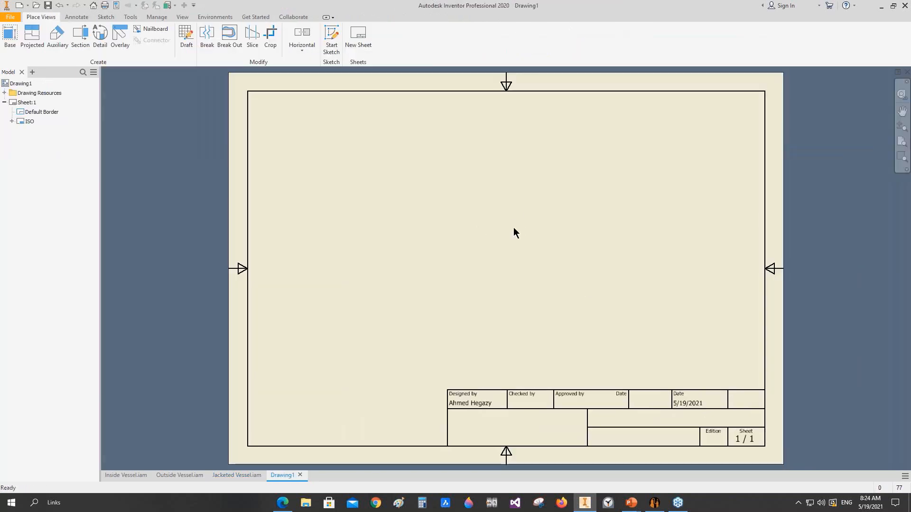
# Step: Delete the default border and the ISO title block from Sheet:1
pyautogui.click(21, 112)
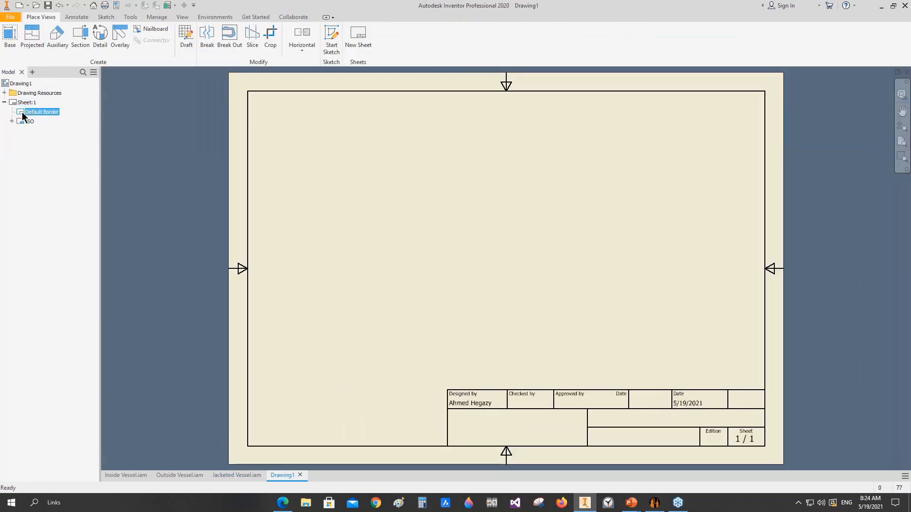
pyautogui.rightClick(23, 119)
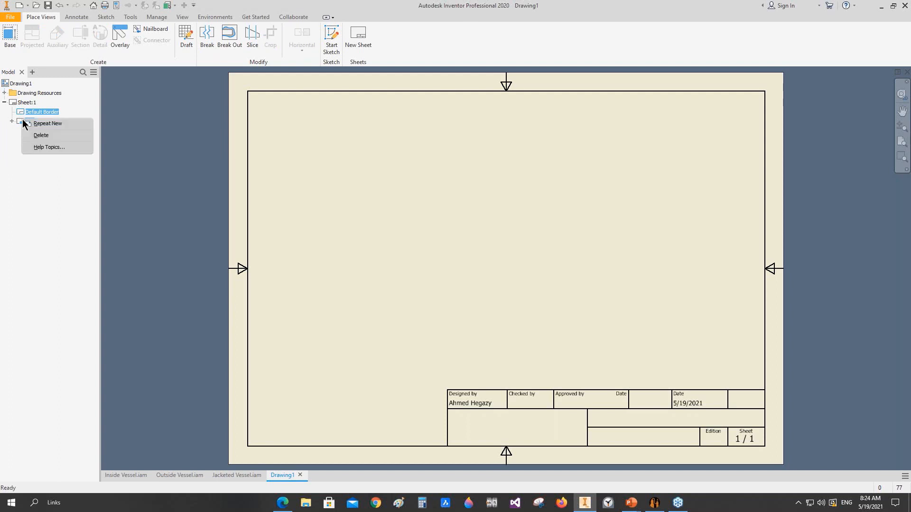
pyautogui.click(53, 135)
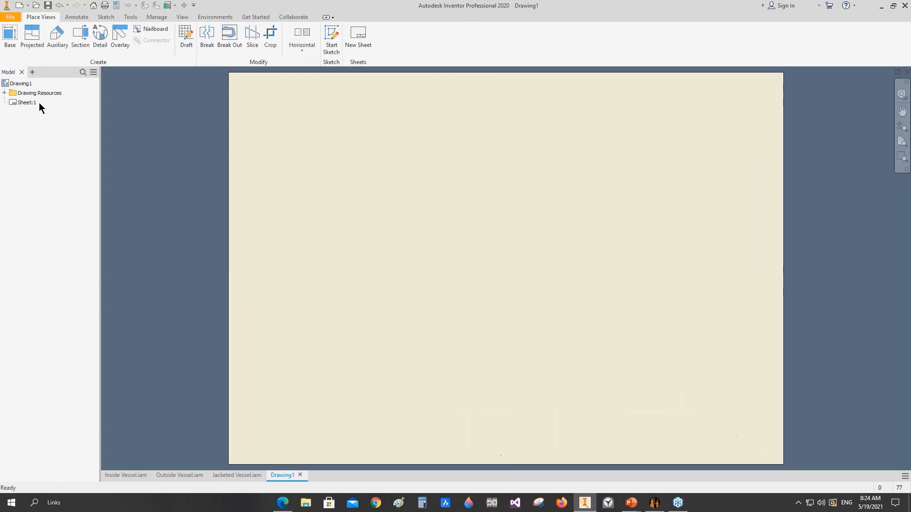
# Step: Define a new border in the drawing resources and sketch a rectangle about 197 mm high just inside the sheet edges
pyautogui.click(9, 93)
pyautogui.click(23, 112)
pyautogui.click(12, 112)
pyautogui.rightClick(43, 116)
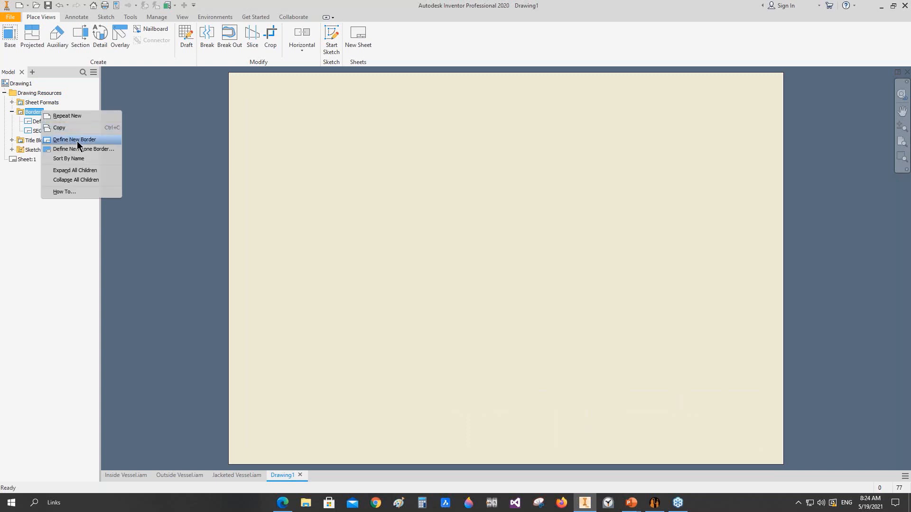
pyautogui.click(77, 140)
pyautogui.click(104, 38)
pyautogui.click(238, 81)
pyautogui.click(761, 447)
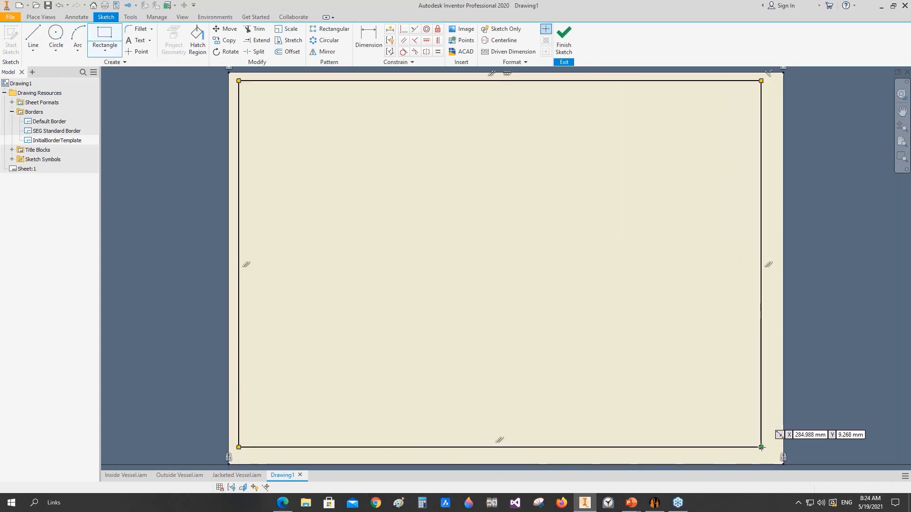
# Step: Dimension the gap between the border rectangle's right side and the sheet's right edge to 10 mm
pyautogui.click(369, 39)
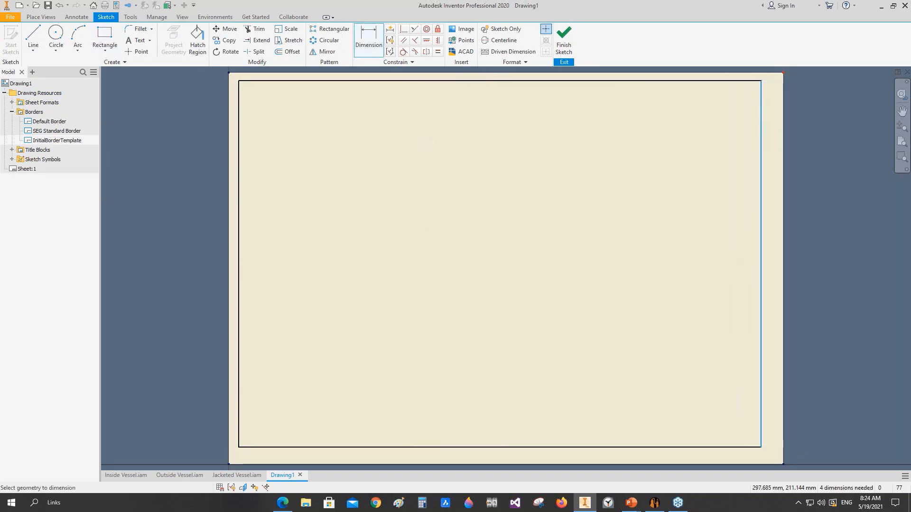
pyautogui.click(783, 86)
pyautogui.click(809, 123)
pyautogui.write('1')
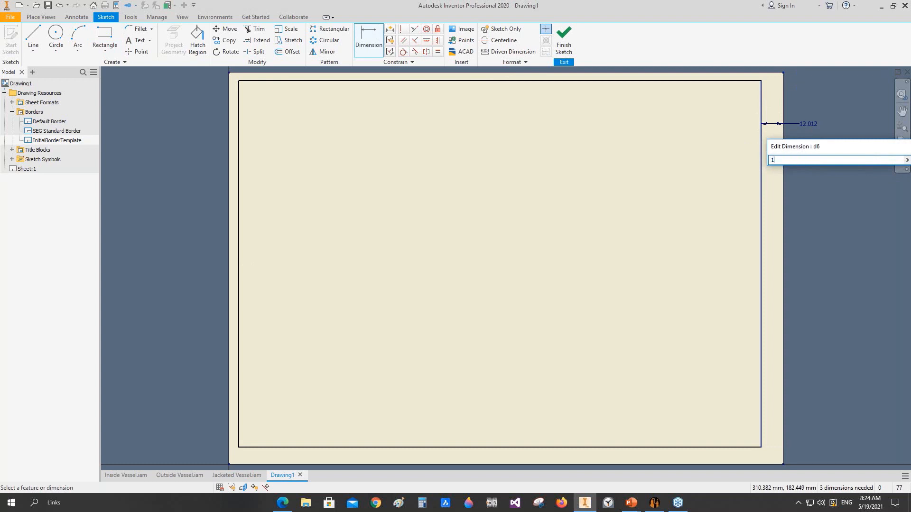
pyautogui.write('0')
pyautogui.press('Return')
# Step: Dimension the border rectangle's left margin and link its value to the right margin's dimension
pyautogui.click(243, 93)
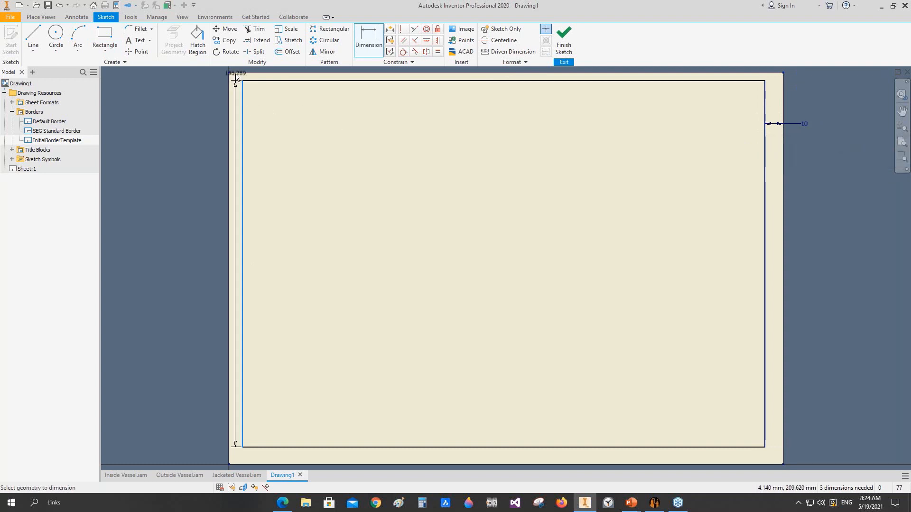
pyautogui.click(230, 95)
pyautogui.click(192, 130)
pyautogui.click(812, 129)
pyautogui.click(303, 167)
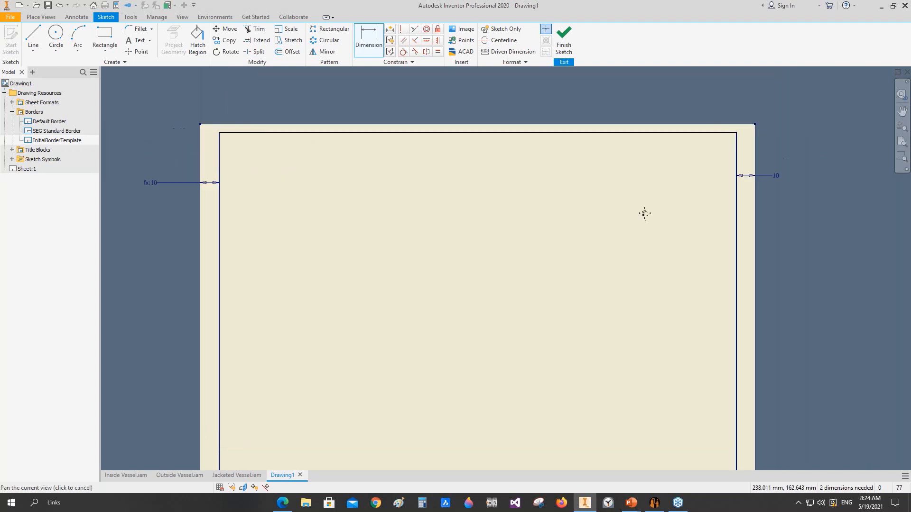
# Step: Dimension the gap between the border rectangle's top edge and the sheet's top edge, linking its value to d6
pyautogui.click(756, 124)
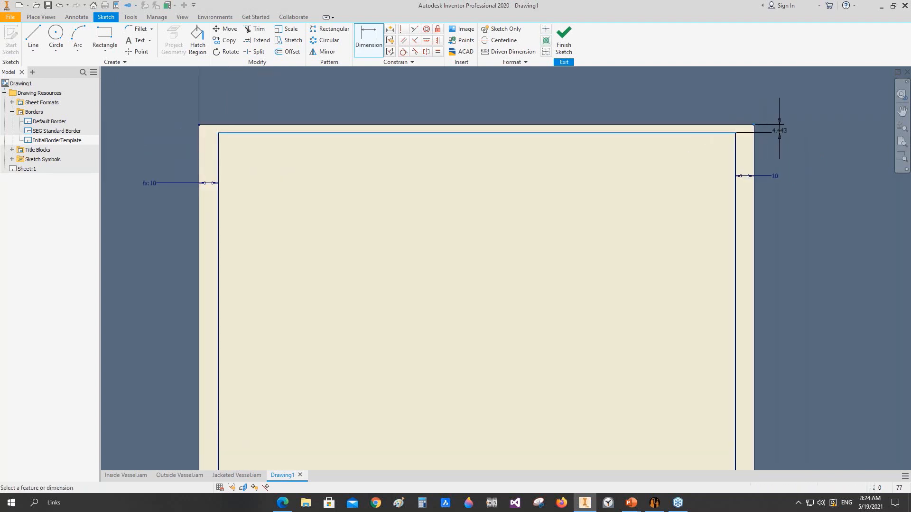
pyautogui.click(776, 127)
pyautogui.write('10')
pyautogui.press('Return')
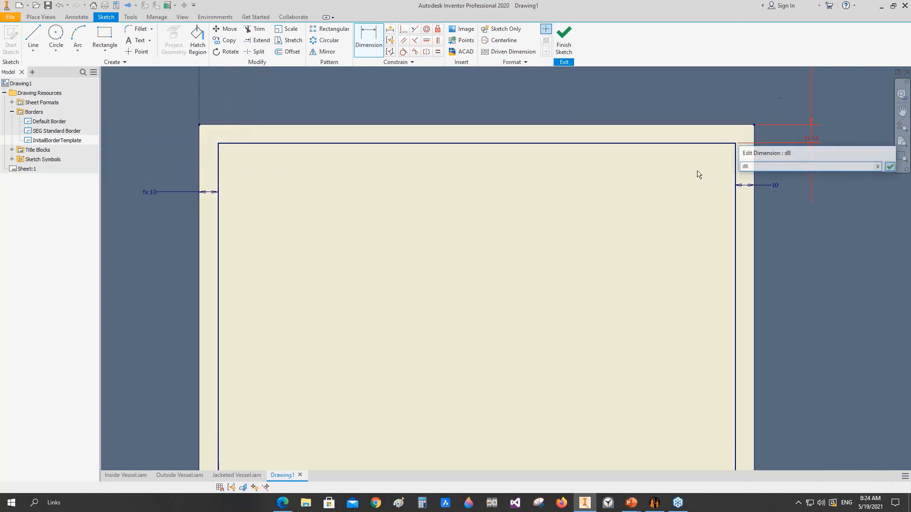
# Step: Dimension the border rectangle's bottom margin and link its value to the top margin's dimension, d8
pyautogui.scroll(-3, 697, 175)
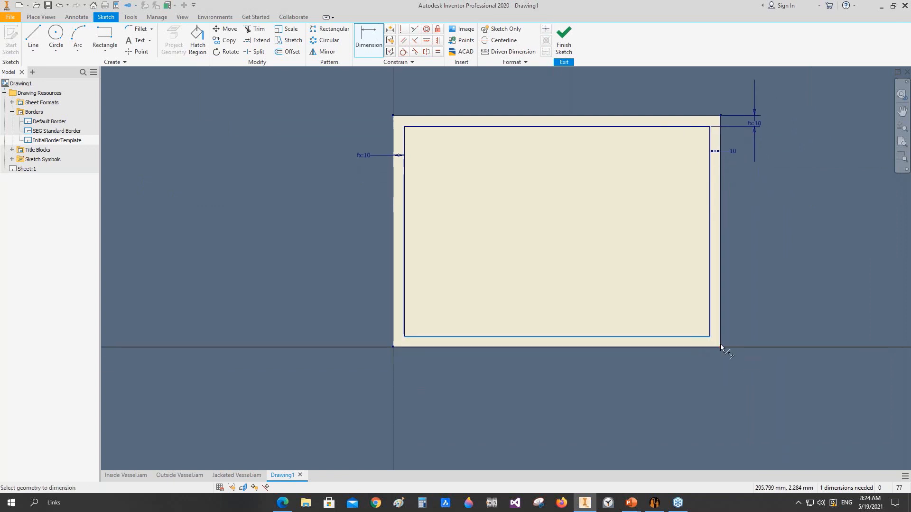
pyautogui.click(746, 337)
pyautogui.click(756, 150)
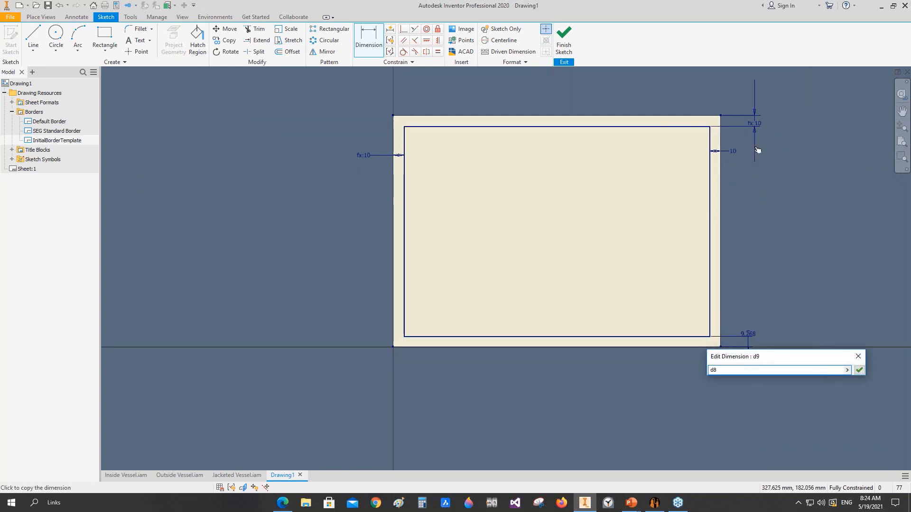
pyautogui.click(860, 371)
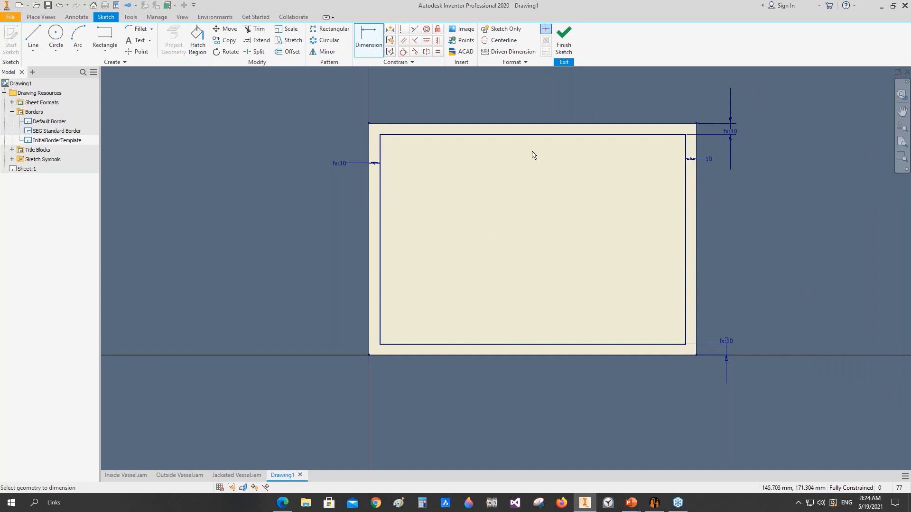
pyautogui.click(536, 136)
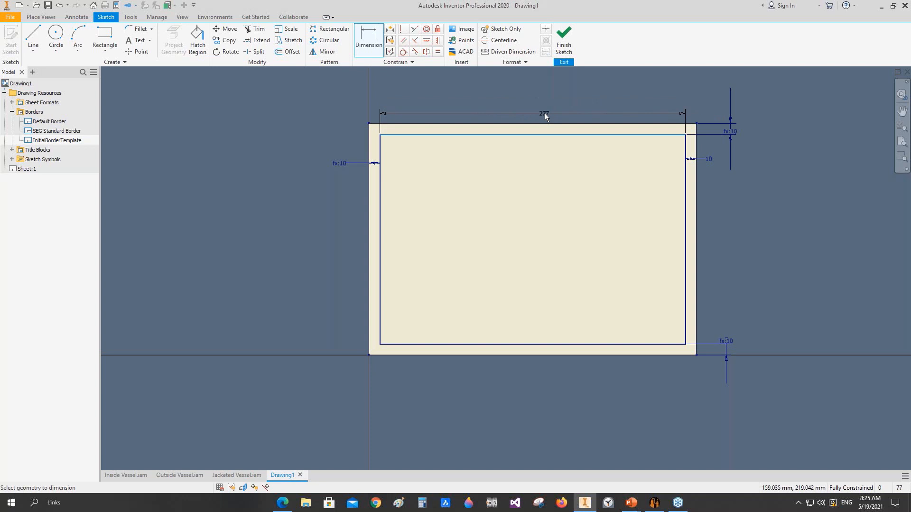
pyautogui.rightClick(545, 117)
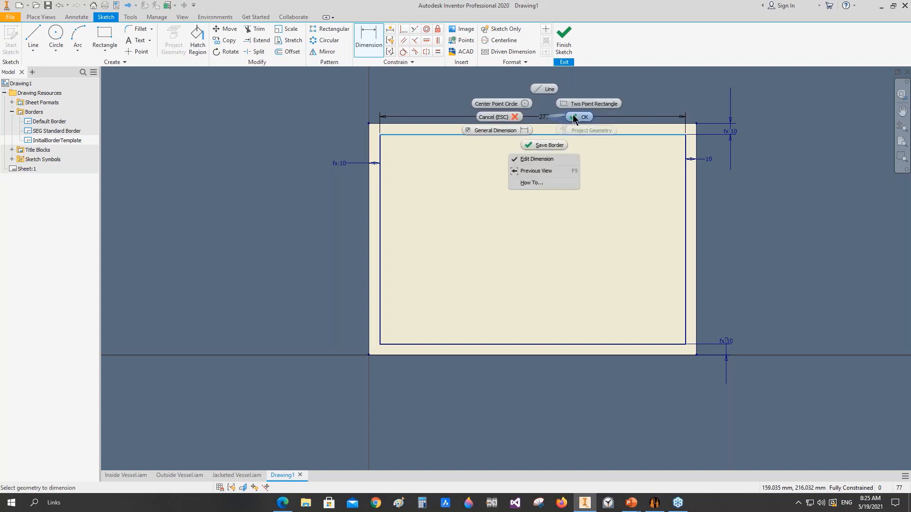
pyautogui.click(573, 116)
# Step: Save the border as "SE CAD SOlutions Border" and insert it on the sheet
pyautogui.rightClick(474, 86)
pyautogui.click(475, 113)
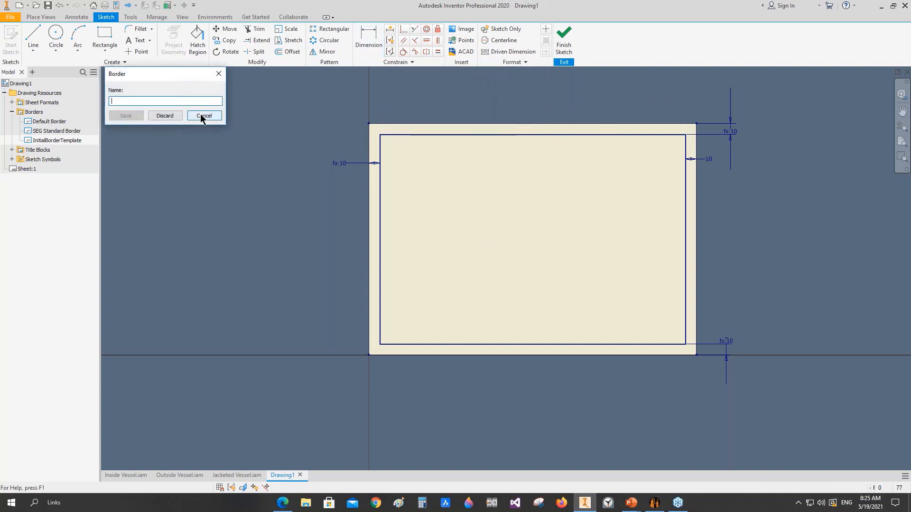
pyautogui.write('SE CAD SOlutions Border')
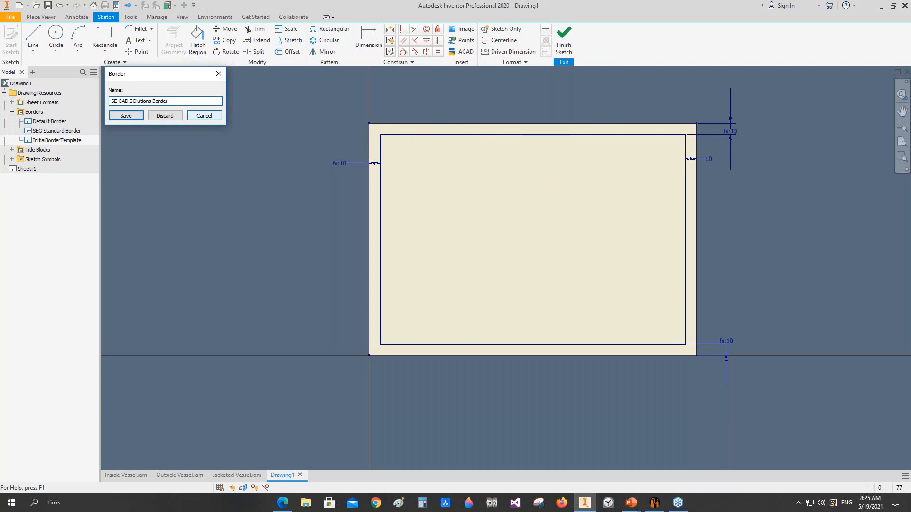
pyautogui.click(127, 116)
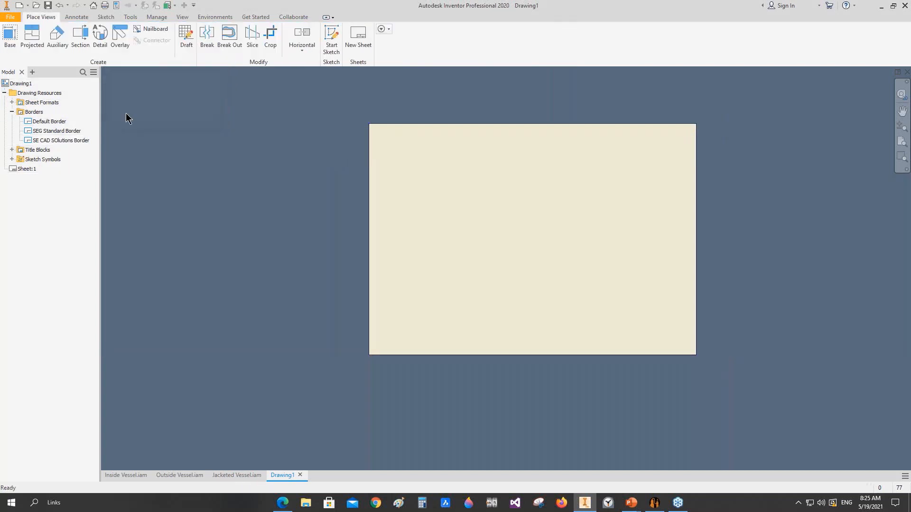
pyautogui.rightClick(35, 142)
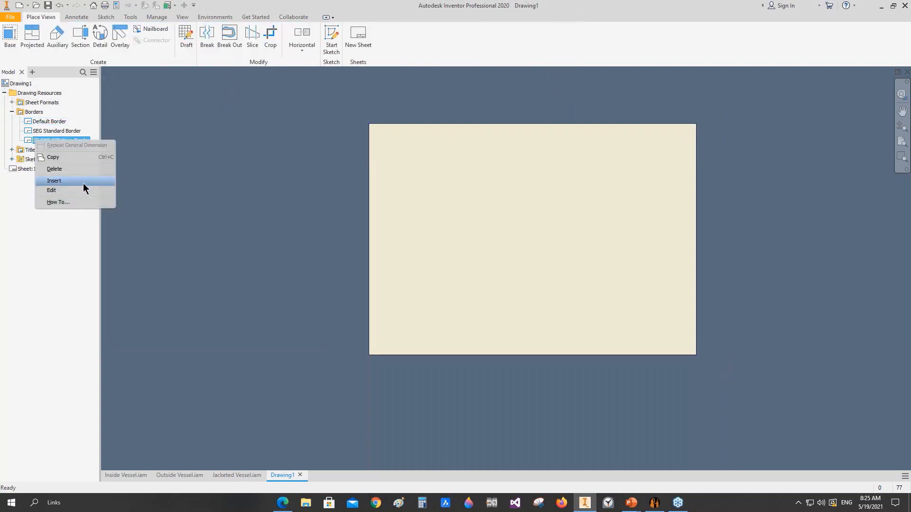
pyautogui.click(83, 183)
# Step: Define a new title block in the drawing resources and sketch a rectangle about 213 by 84 mm inside the border
pyautogui.click(12, 149)
pyautogui.click(43, 151)
pyautogui.rightClick(43, 153)
pyautogui.click(95, 177)
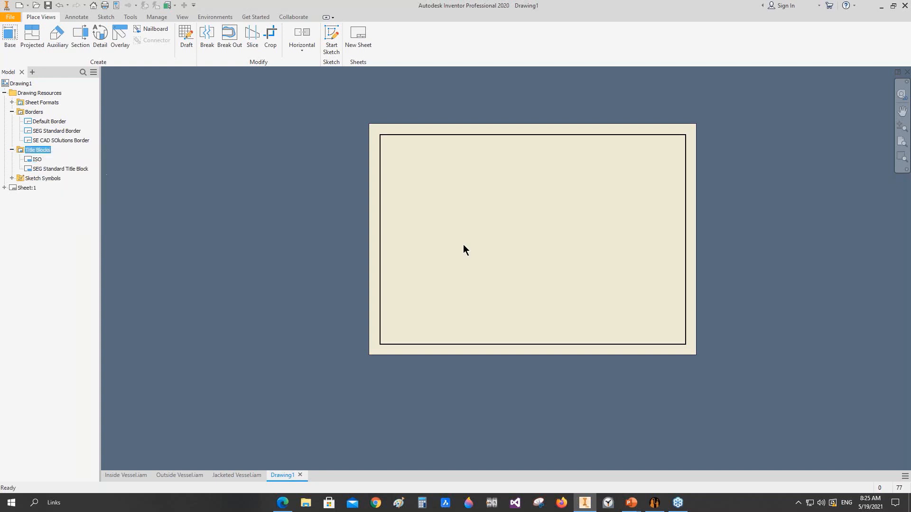
pyautogui.click(104, 37)
pyautogui.click(671, 317)
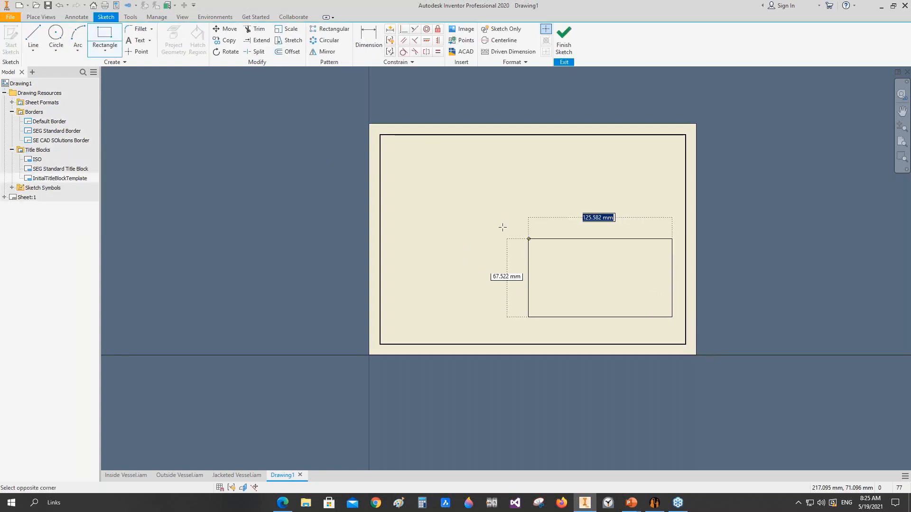
pyautogui.click(438, 224)
# Step: Dimension the title block rectangle to 170 mm wide and 80 mm high
pyautogui.click(368, 38)
pyautogui.click(572, 224)
pyautogui.click(573, 205)
pyautogui.write('170')
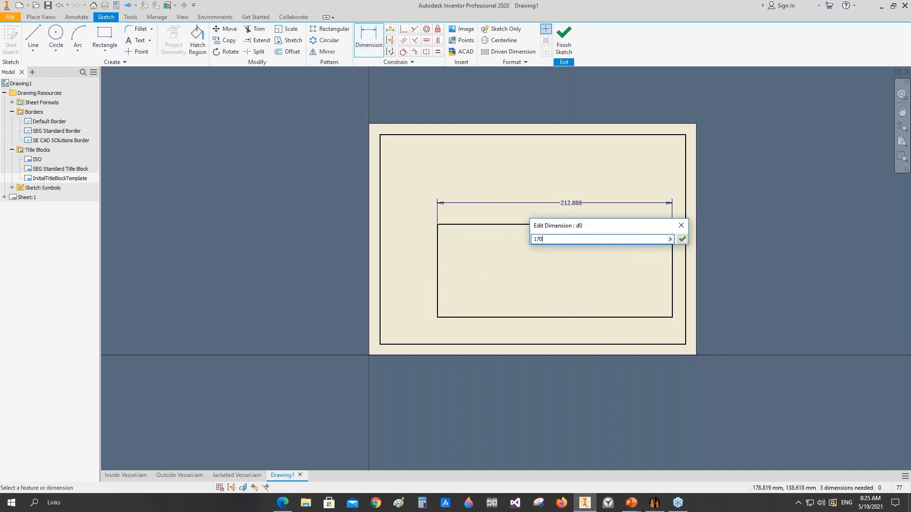
pyautogui.press('Return')
pyautogui.click(438, 235)
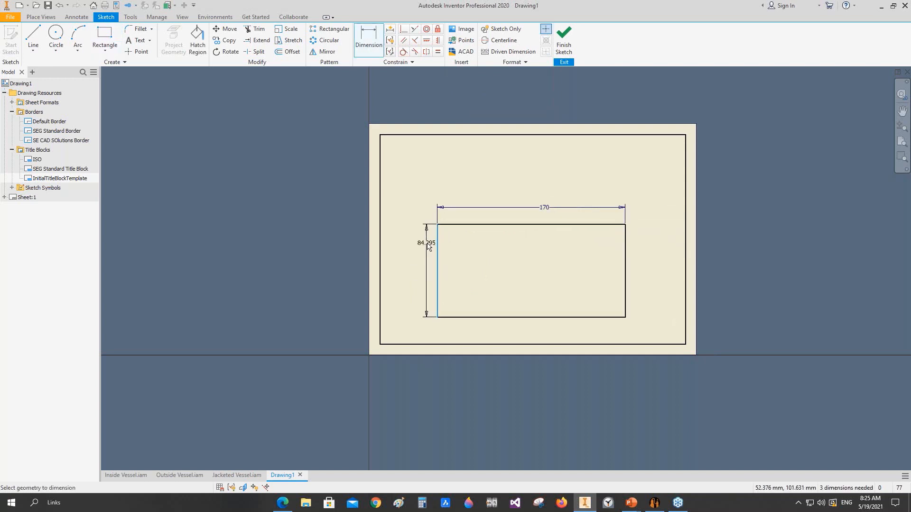
pyautogui.click(423, 247)
pyautogui.press('Return')
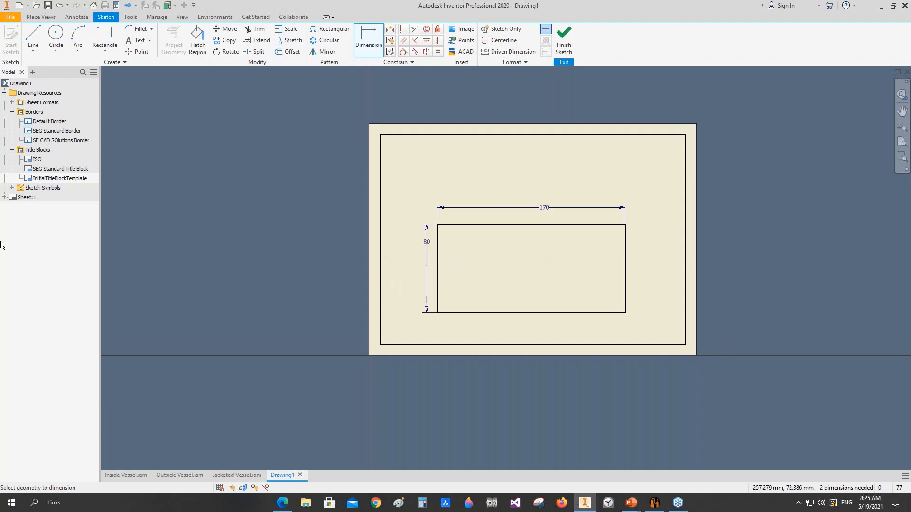
# Step: Draw a horizontal line across the title block's upper part and a vertical line from the top edge down to it
pyautogui.click(33, 36)
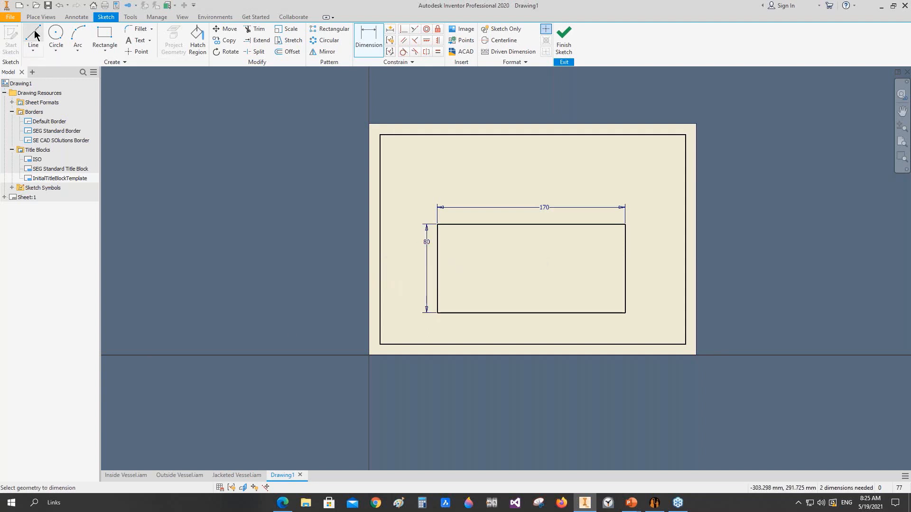
pyautogui.click(437, 255)
pyautogui.doubleClick(625, 254)
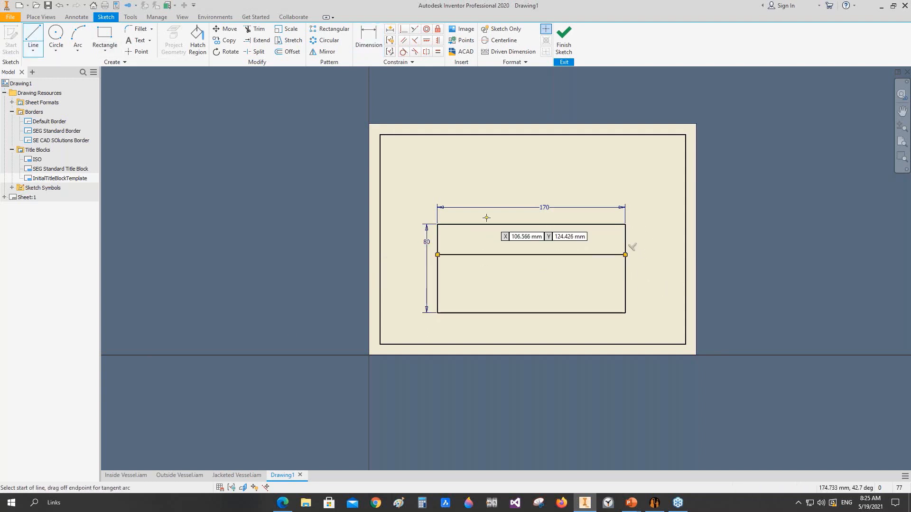
pyautogui.click(525, 224)
pyautogui.doubleClick(526, 255)
# Step: Split the upper-right cell into three rows with two horizontal lines from the vertical divider to the right edge
pyautogui.scroll(3, 529, 227)
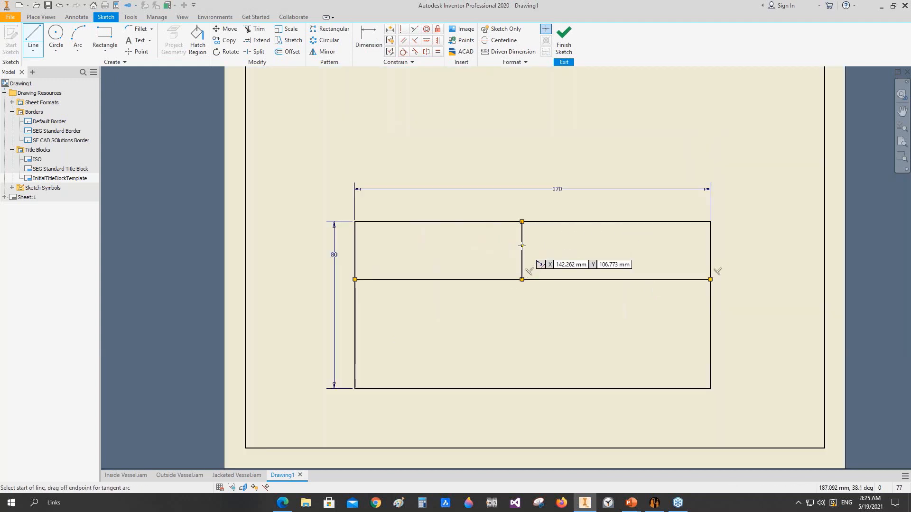
pyautogui.click(522, 241)
pyautogui.doubleClick(710, 241)
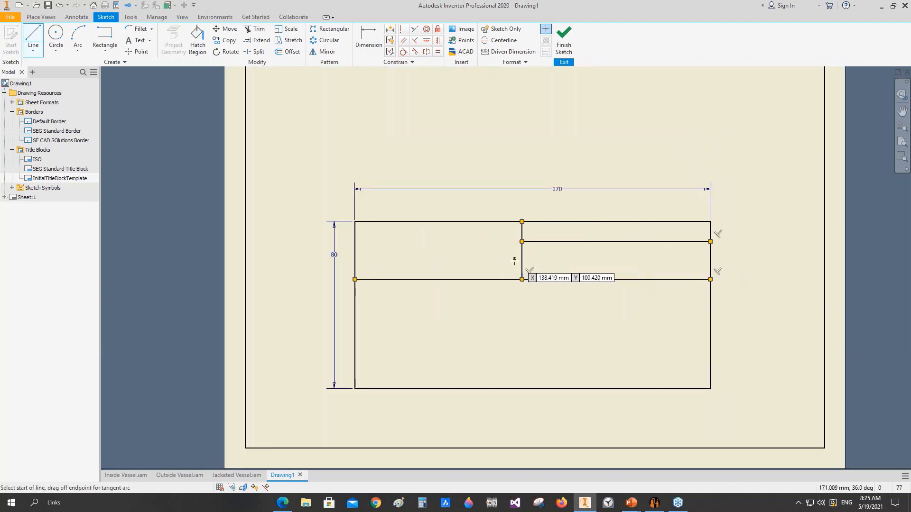
pyautogui.click(522, 262)
pyautogui.doubleClick(710, 262)
pyautogui.press('Escape')
# Step: Dimension the height of the top row in the upper-right cell to 12 mm
pyautogui.press('d')
pyautogui.click(657, 241)
pyautogui.click(659, 221)
pyautogui.click(733, 233)
pyautogui.write('12')
pyautogui.press('Return')
# Step: Dimension the second upper-right row's height and link its value to the top row's dimension, d2
pyautogui.click(689, 263)
pyautogui.click(691, 247)
pyautogui.scroll(3, 731, 257)
pyautogui.click(738, 258)
pyautogui.click(754, 221)
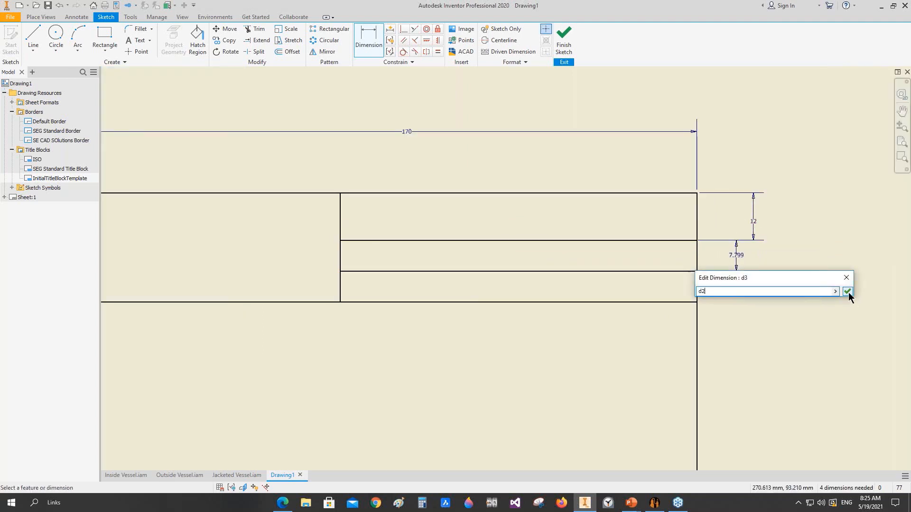
pyautogui.click(847, 292)
# Step: Dimension the third upper-right row's height and link its value to the second row's dimension
pyautogui.click(682, 302)
pyautogui.click(694, 289)
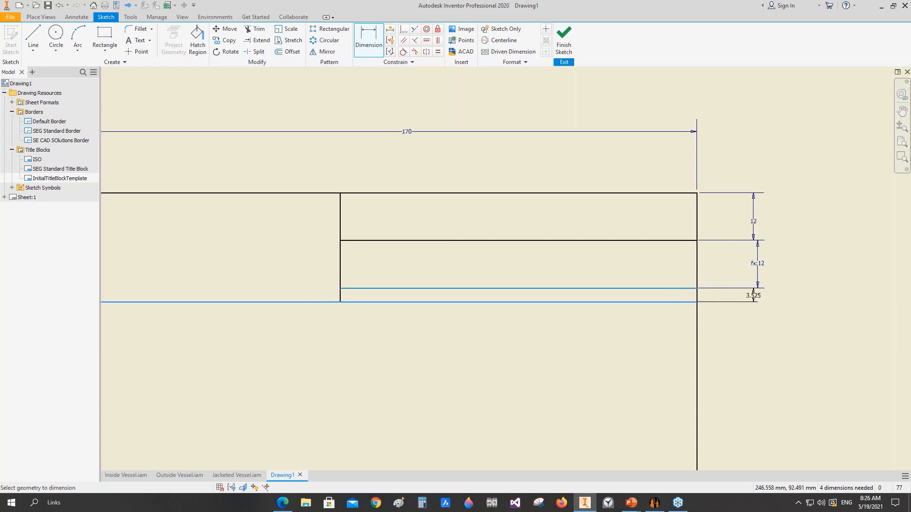
pyautogui.click(753, 295)
pyautogui.click(757, 277)
pyautogui.click(864, 332)
# Step: Insert the SE CAD Solutions logo image and shrink it to fit in the title block's upper-left cell
pyautogui.scroll(-3, 566, 296)
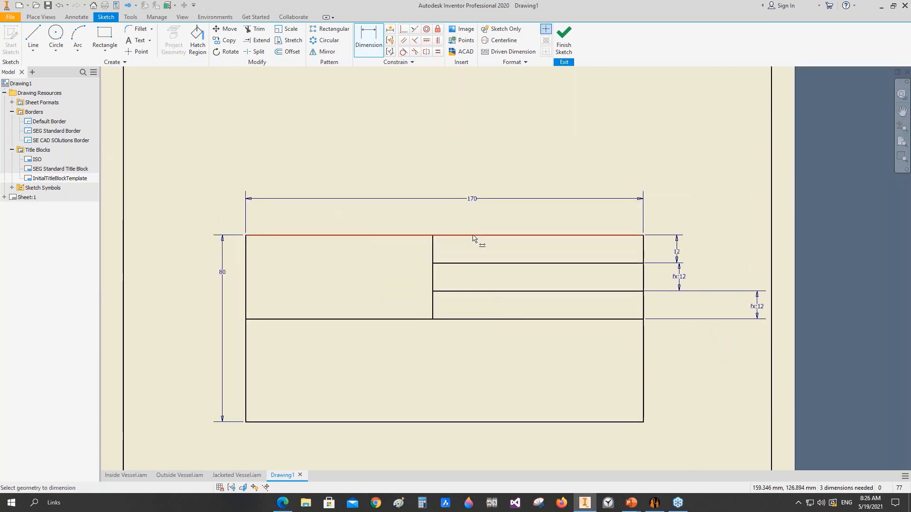
pyautogui.click(462, 29)
pyautogui.click(472, 320)
pyautogui.click(368, 119)
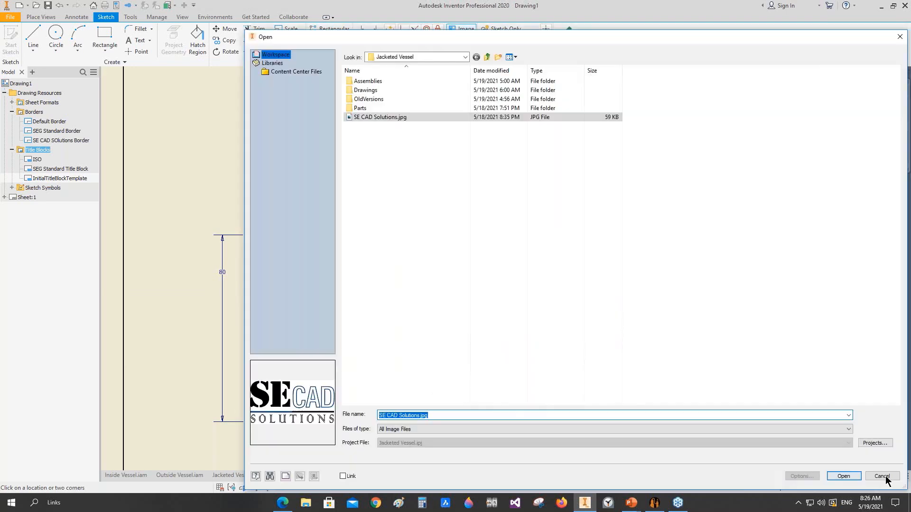
pyautogui.click(879, 475)
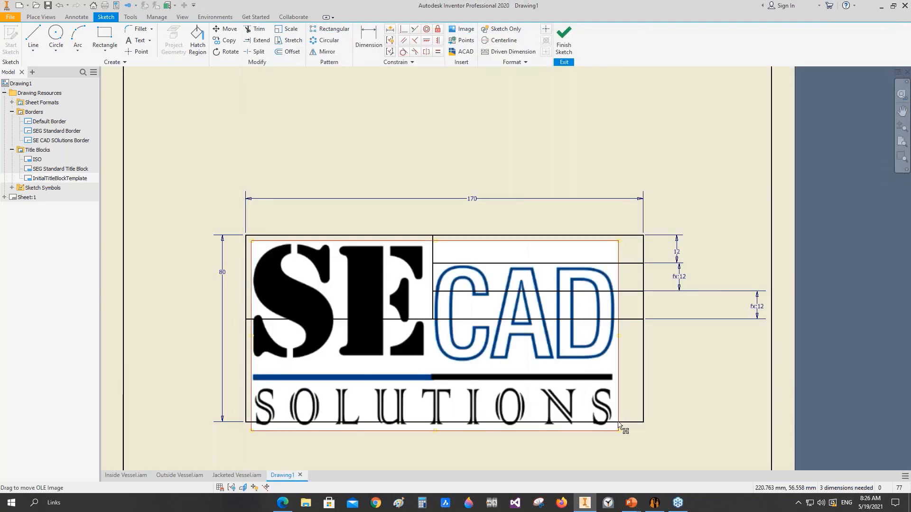
pyautogui.moveTo(619, 431); pyautogui.dragTo(370, 277)
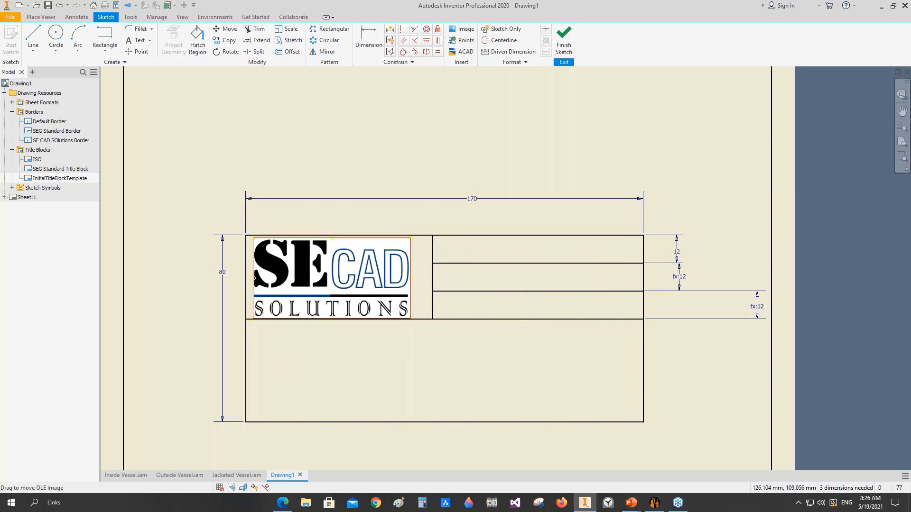
# Step: Dimension the logo cell's width to 70 mm and reposition the logo image inside the cell
pyautogui.press('d')
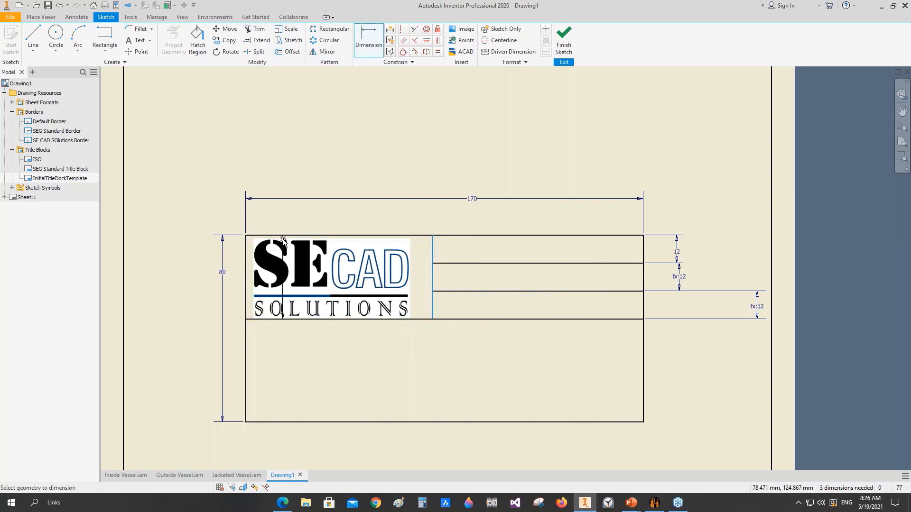
pyautogui.click(246, 249)
pyautogui.click(432, 249)
pyautogui.click(275, 212)
pyautogui.write('70')
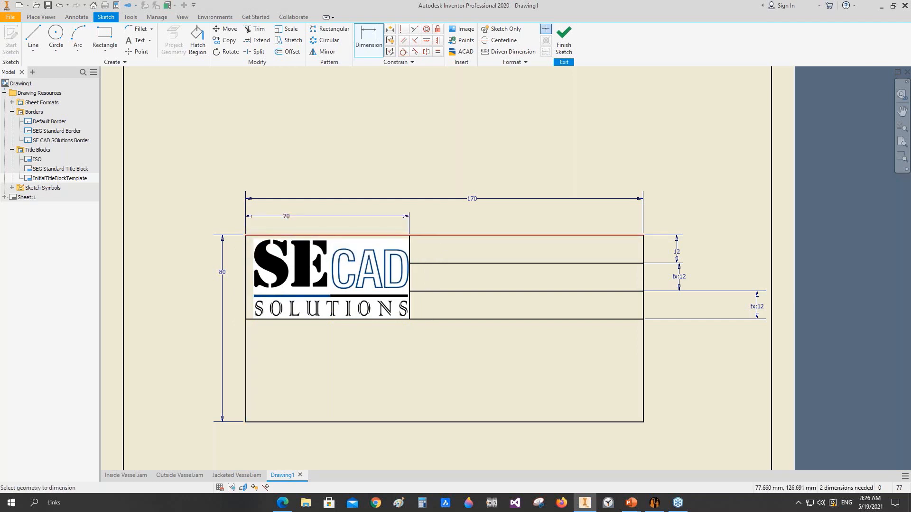
pyautogui.scroll(3, 286, 238)
pyautogui.press('Escape')
pyautogui.moveTo(272, 250); pyautogui.dragTo(275, 249)
pyautogui.scroll(-5, 317, 231)
pyautogui.scroll(3, 411, 304)
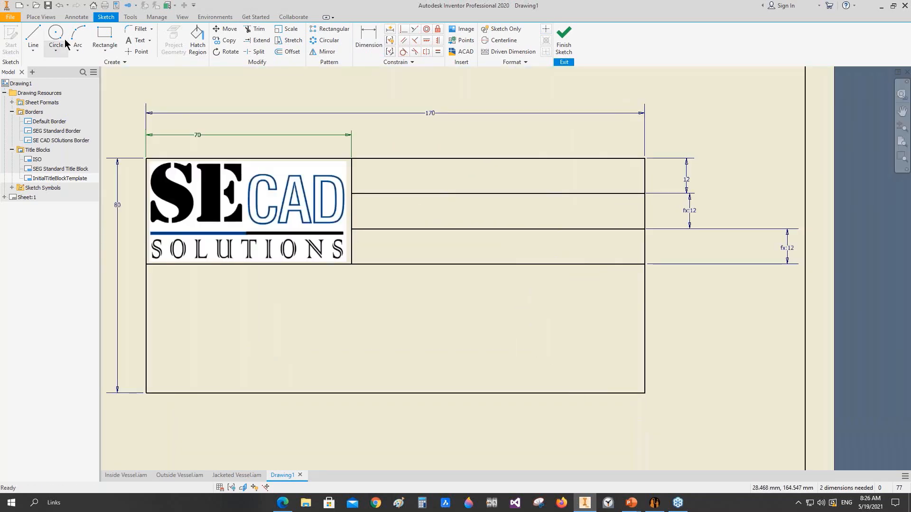
# Step: Draw a horizontal line across the title block near its bottom and a vertical divider up to the line below the logo
pyautogui.click(33, 37)
pyautogui.click(146, 368)
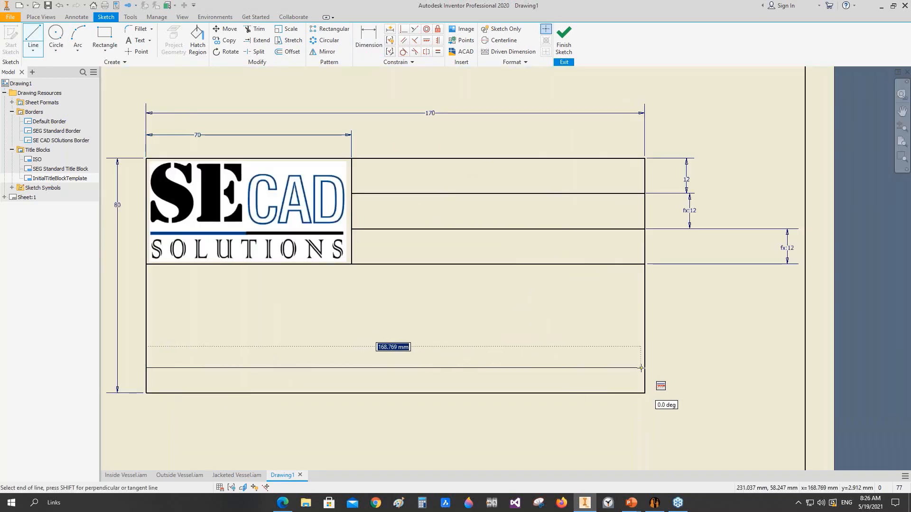
pyautogui.click(645, 368)
pyautogui.click(439, 265)
pyautogui.doubleClick(438, 367)
# Step: Split the cell right of the lower vertical divider into three rows with two horizontal lines about 70 mm long
pyautogui.click(439, 291)
pyautogui.doubleClick(644, 291)
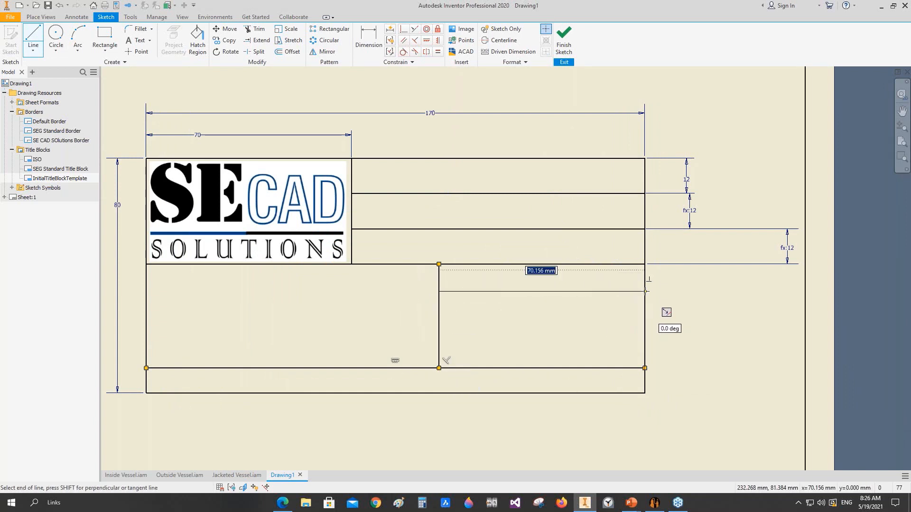
pyautogui.click(439, 334)
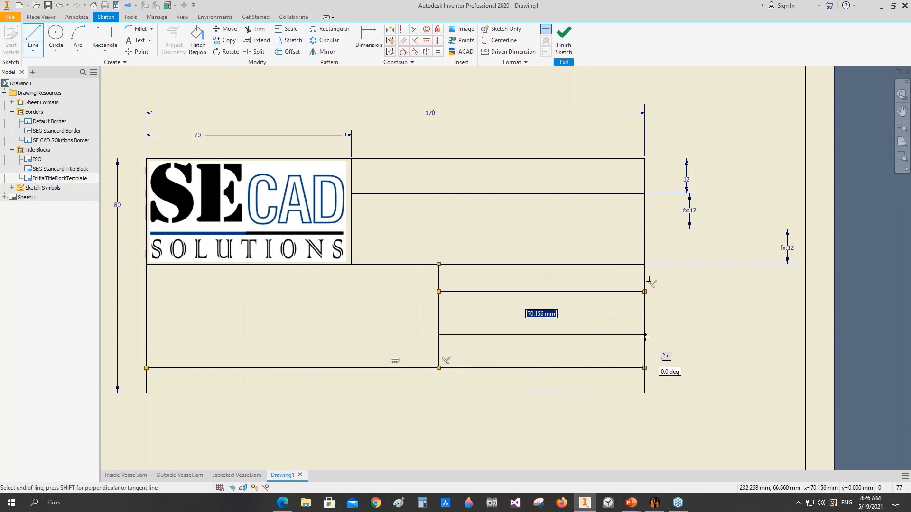
pyautogui.click(644, 335)
pyautogui.rightClick(671, 299)
pyautogui.click(630, 303)
# Step: Dimension the first lower-right row's height and link its value to the dimension of the row directly above it
pyautogui.press('d')
pyautogui.click(522, 291)
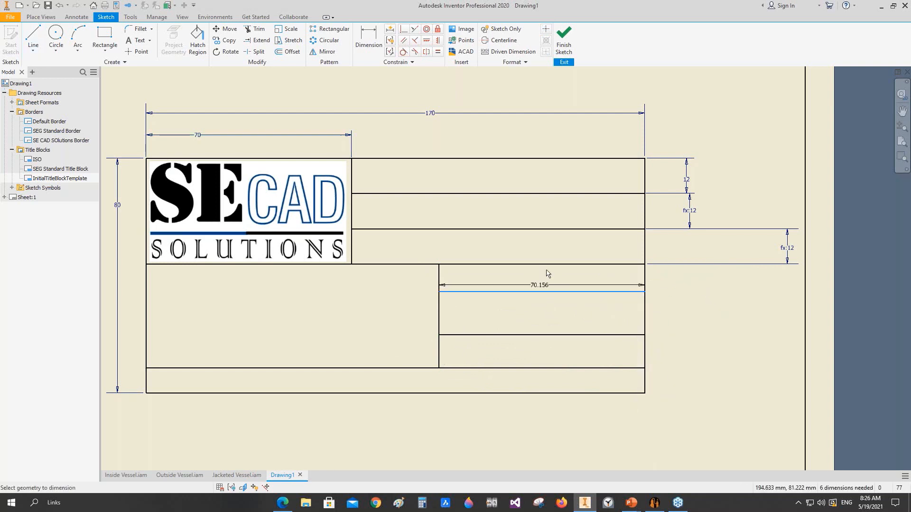
pyautogui.click(549, 265)
pyautogui.click(668, 279)
pyautogui.click(787, 248)
pyautogui.click(776, 314)
# Step: Dimension the second lower-right row's height and link its value to the first lower-right row's dimension
pyautogui.click(618, 336)
pyautogui.click(626, 299)
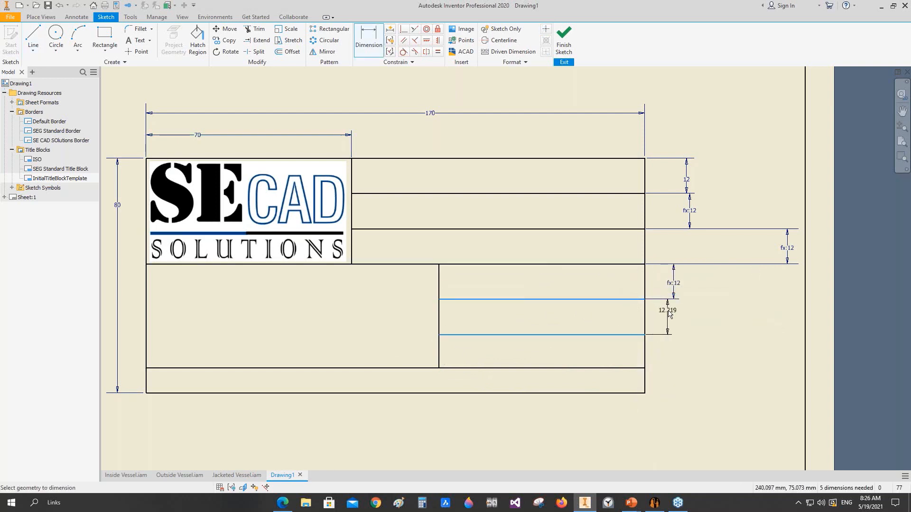
pyautogui.click(666, 315)
pyautogui.click(673, 283)
pyautogui.click(777, 348)
# Step: Dimension the third lower-right row's height and link its value to the second lower-right row's dimension, d7
pyautogui.click(619, 367)
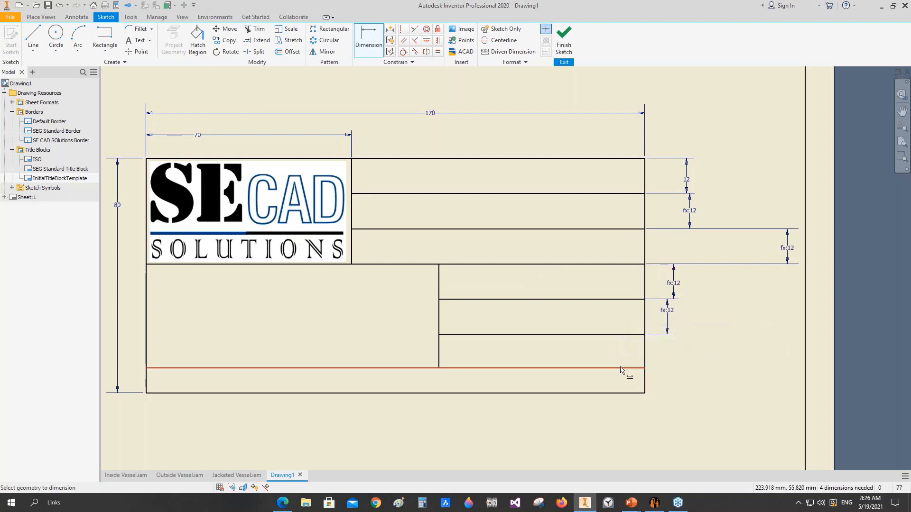
pyautogui.click(632, 335)
pyautogui.click(665, 350)
pyautogui.click(671, 324)
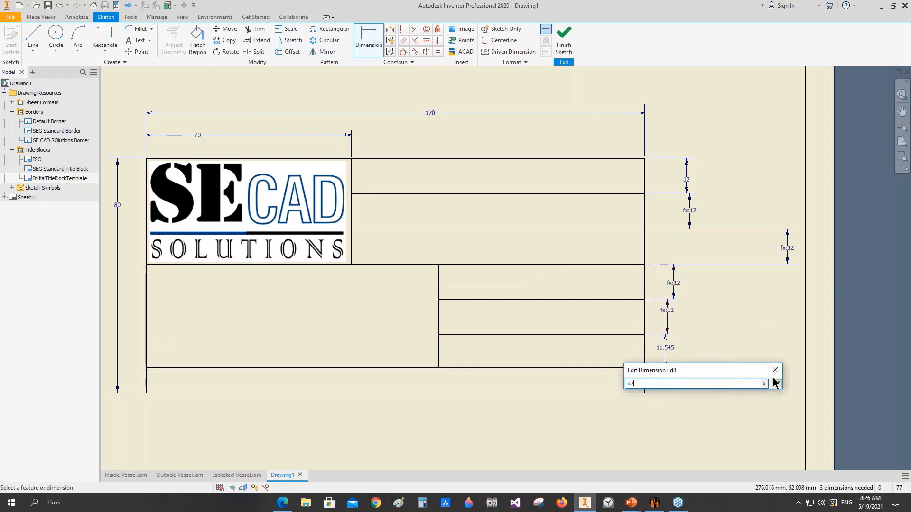
pyautogui.click(776, 383)
pyautogui.scroll(3, 287, 279)
pyautogui.press('Escape')
# Step: Add the text "DRAWING NUMBER:-" at the start of the title block's bottom row
pyautogui.click(139, 42)
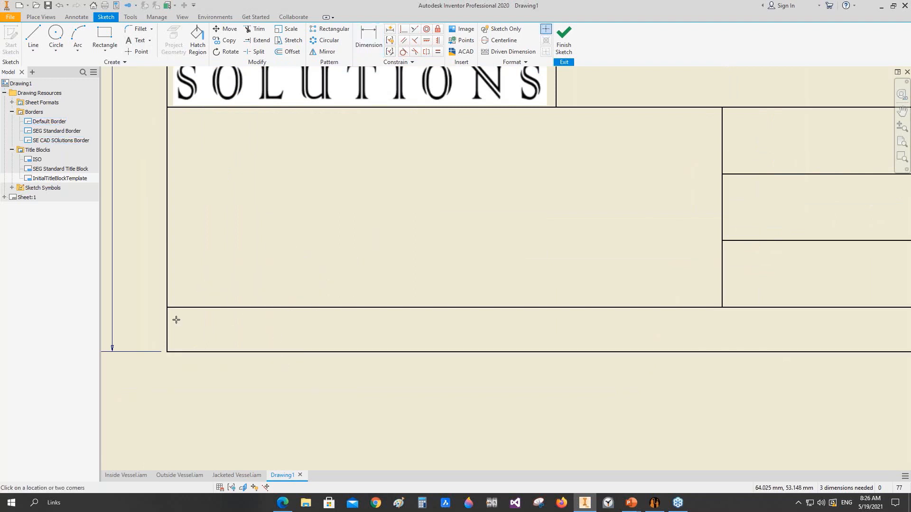
pyautogui.click(263, 392)
pyautogui.write('DRAWING NUMBER:-')
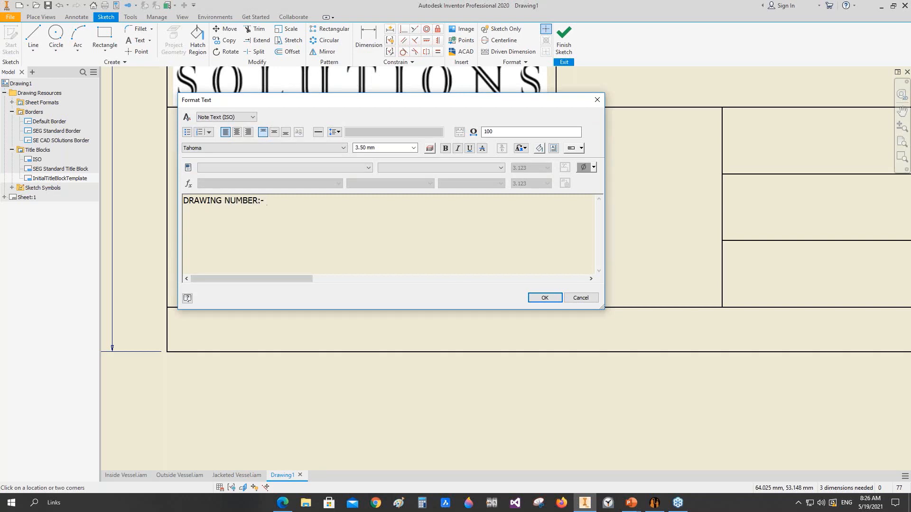
pyautogui.click(534, 298)
pyautogui.rightClick(360, 237)
pyautogui.click(387, 240)
# Step: Review the drawing's custom iProperties, widening the name column to read the available property names in full
pyautogui.click(117, 6)
pyautogui.click(294, 116)
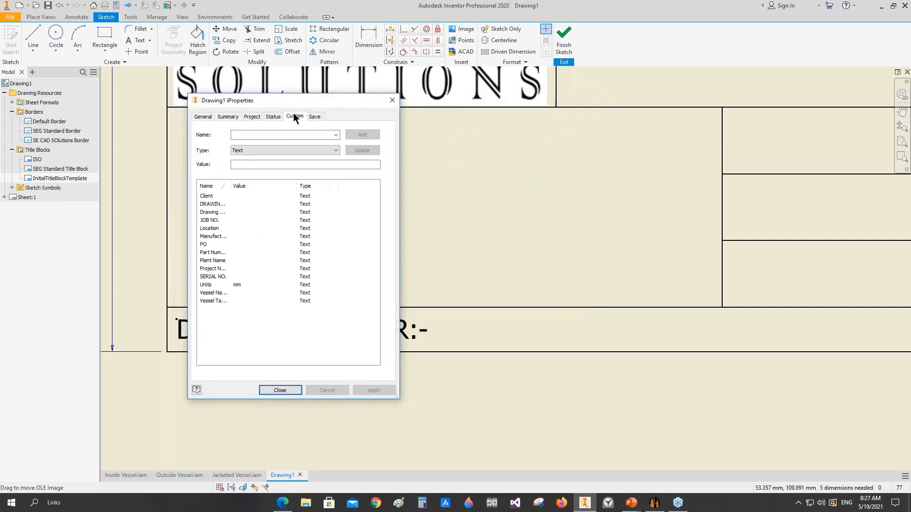
pyautogui.moveTo(231, 186); pyautogui.dragTo(263, 186)
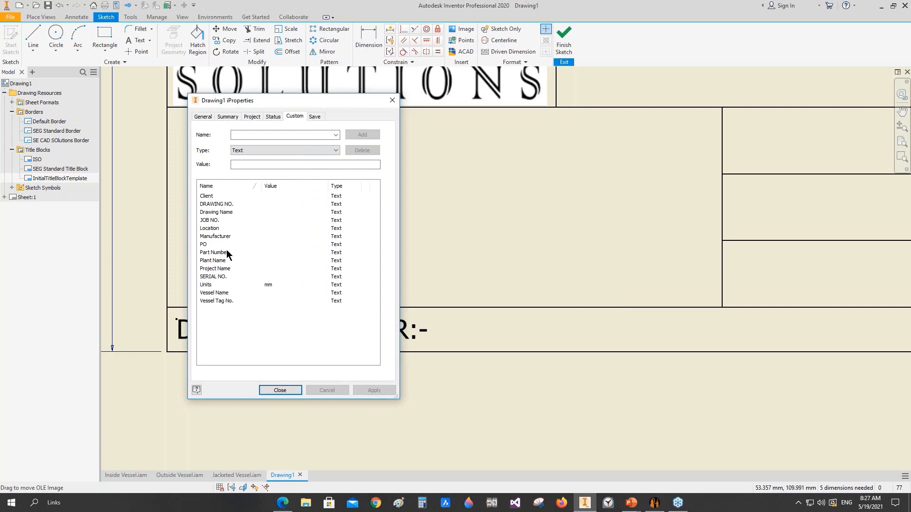
pyautogui.click(212, 204)
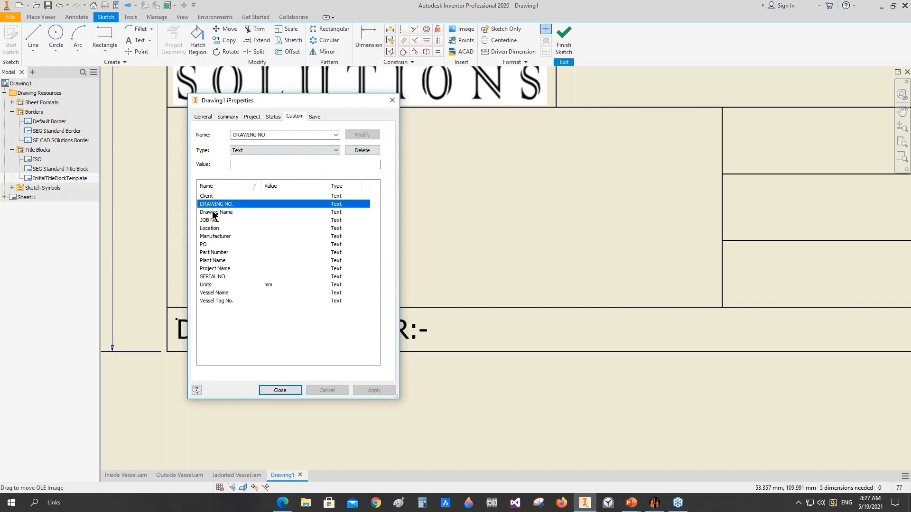
pyautogui.click(211, 213)
pyautogui.click(210, 221)
pyautogui.click(211, 228)
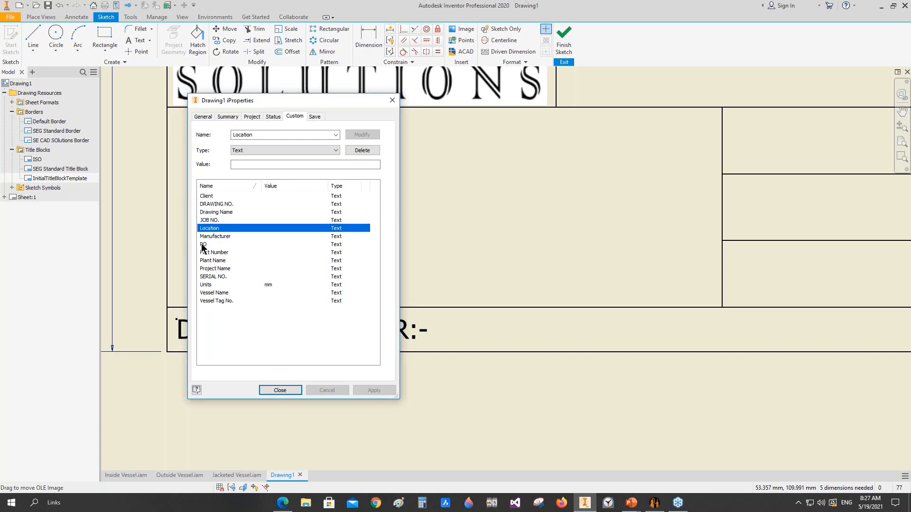
pyautogui.click(211, 236)
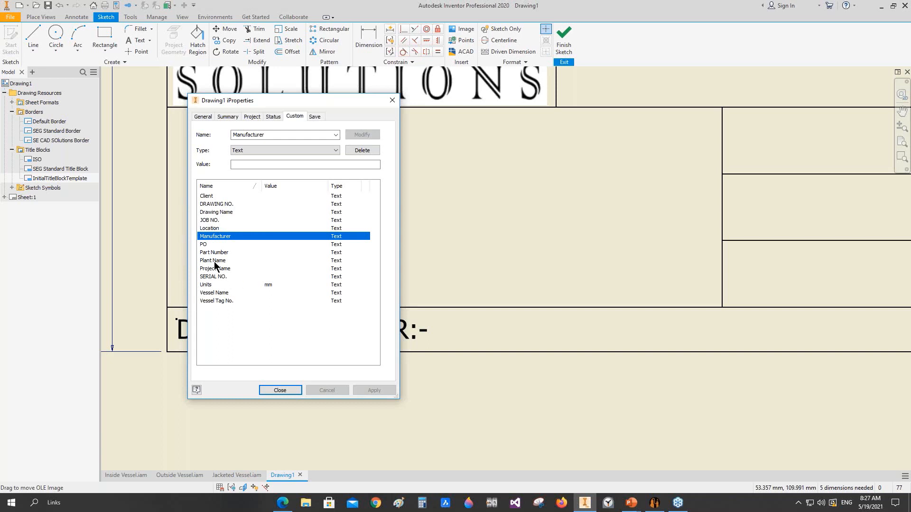
pyautogui.click(228, 204)
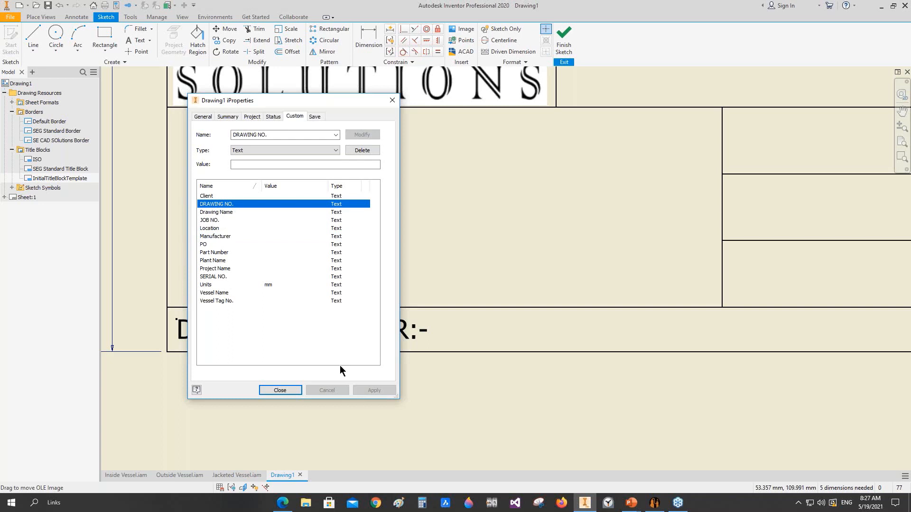
pyautogui.click(285, 388)
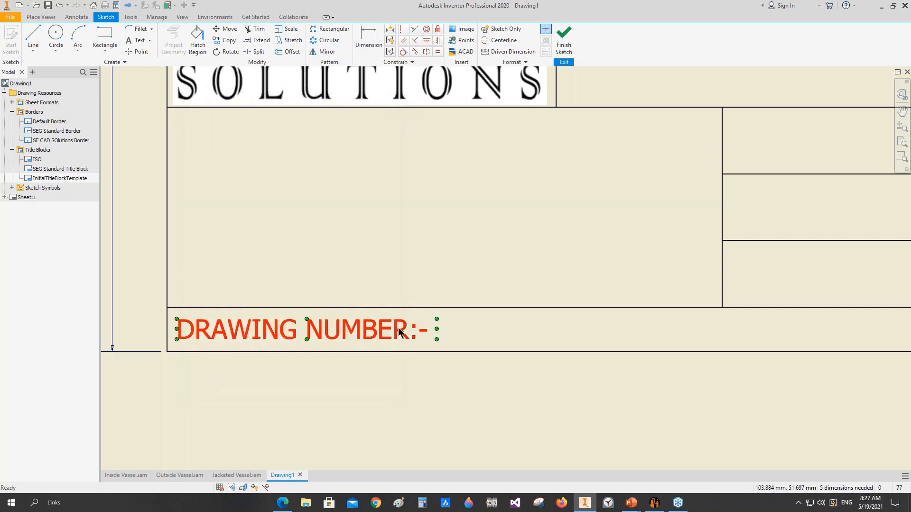
# Step: Append the drawing's custom property DRAWING NO. to the "DRAWING NUMBER:-" text
pyautogui.doubleClick(398, 327)
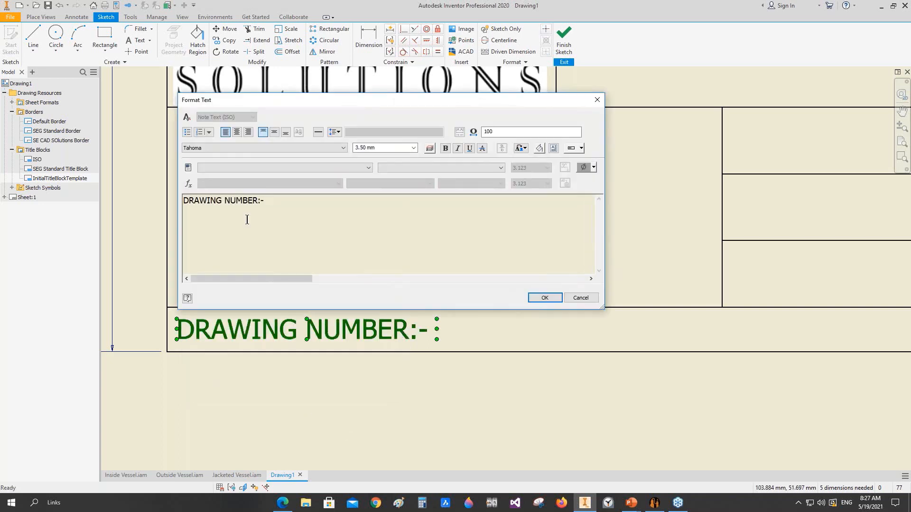
pyautogui.click(325, 169)
pyautogui.click(255, 187)
pyautogui.click(429, 167)
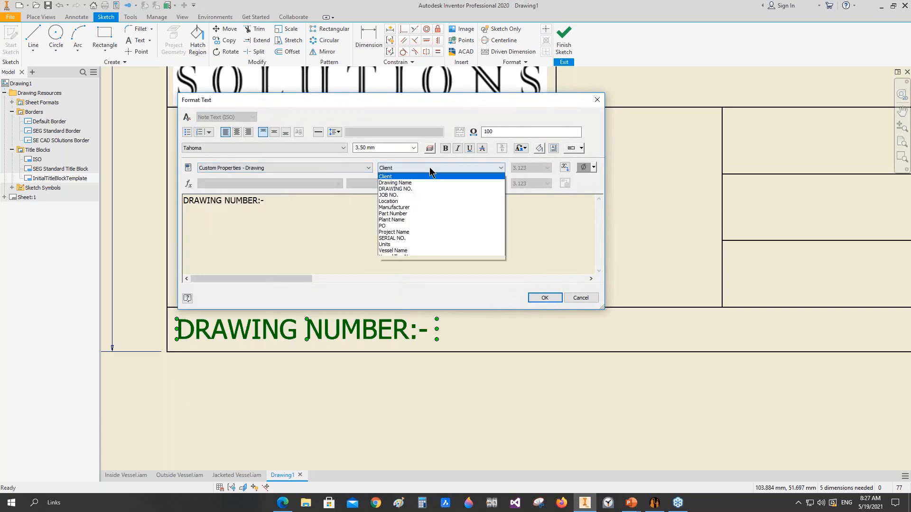
pyautogui.click(406, 189)
pyautogui.click(564, 167)
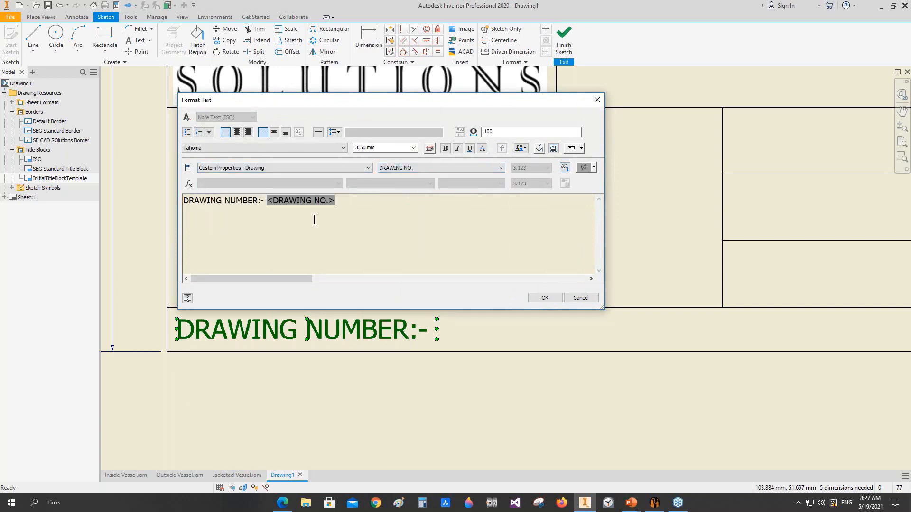
pyautogui.click(544, 298)
# Step: Save the title block under the name "se cad sOLUTIONS tITLE bLOCK"
pyautogui.rightClick(444, 237)
pyautogui.click(446, 258)
pyautogui.write('se cad')
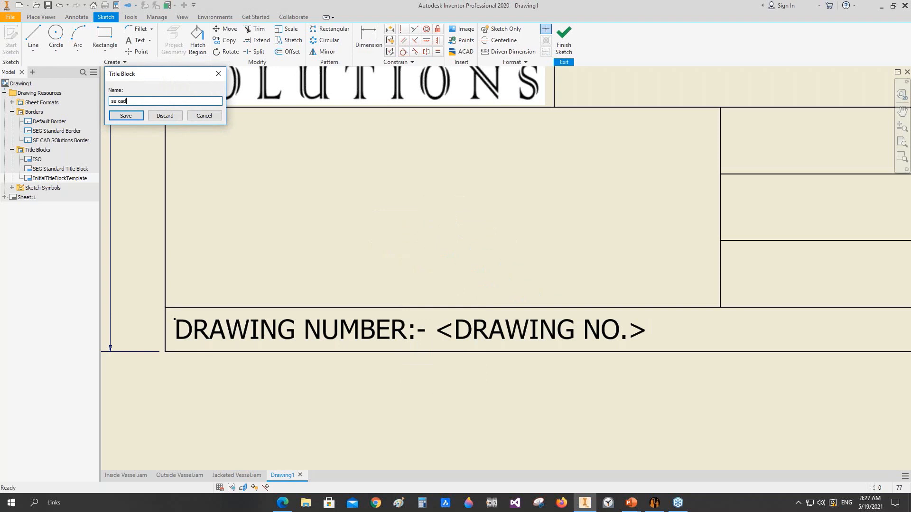
pyautogui.write(' sOLUTIONS tITLE bLOCK')
pyautogui.press('Return')
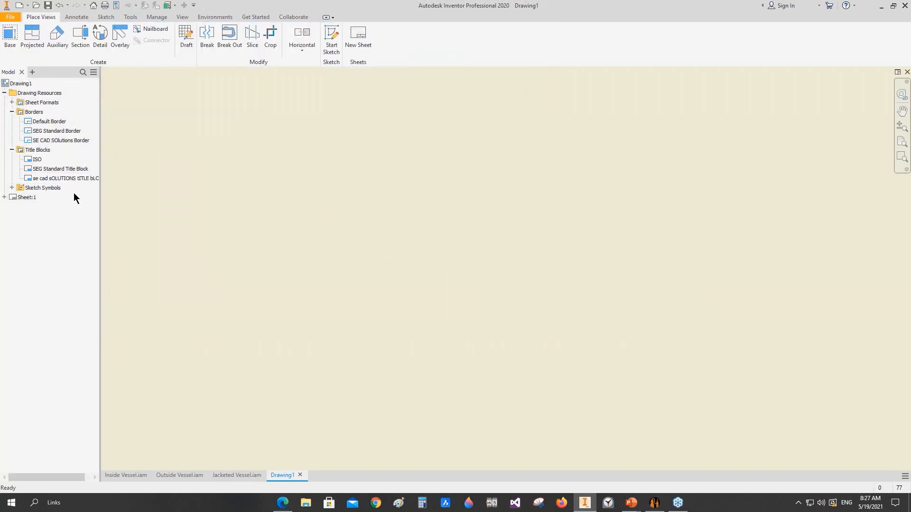
# Step: Insert the "se cad sOLUTIONS tITLE bLOCK" title block onto the sheet
pyautogui.rightClick(73, 171)
pyautogui.rightClick(61, 180)
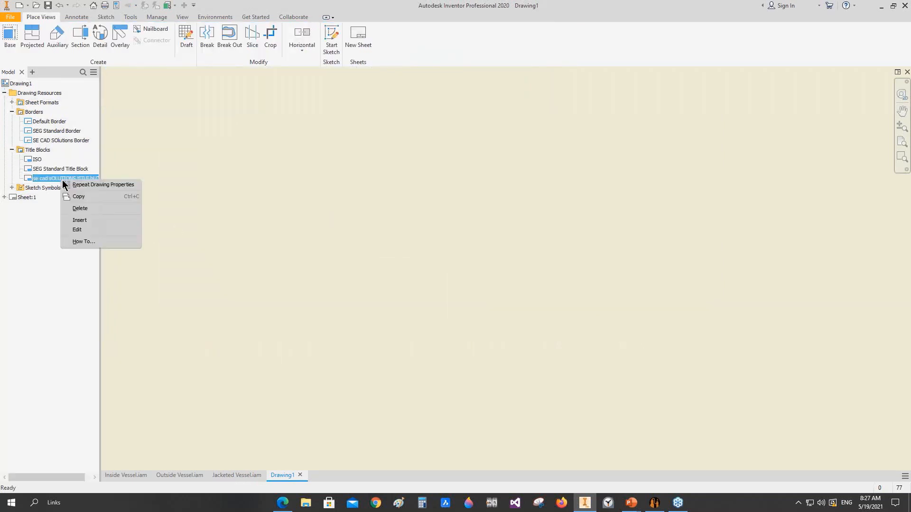
pyautogui.click(86, 220)
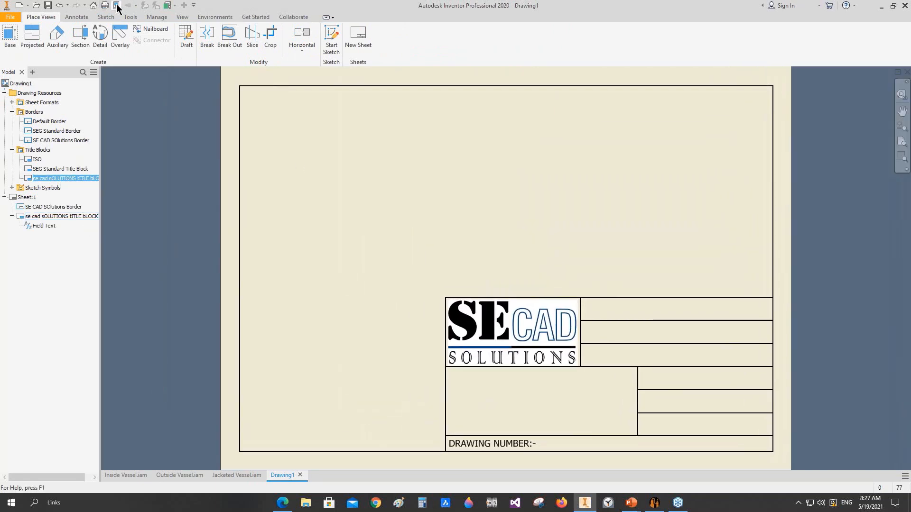
# Step: Set the drawing's custom iProperty DRAWING NO. to 1111
pyautogui.click(116, 5)
pyautogui.click(294, 117)
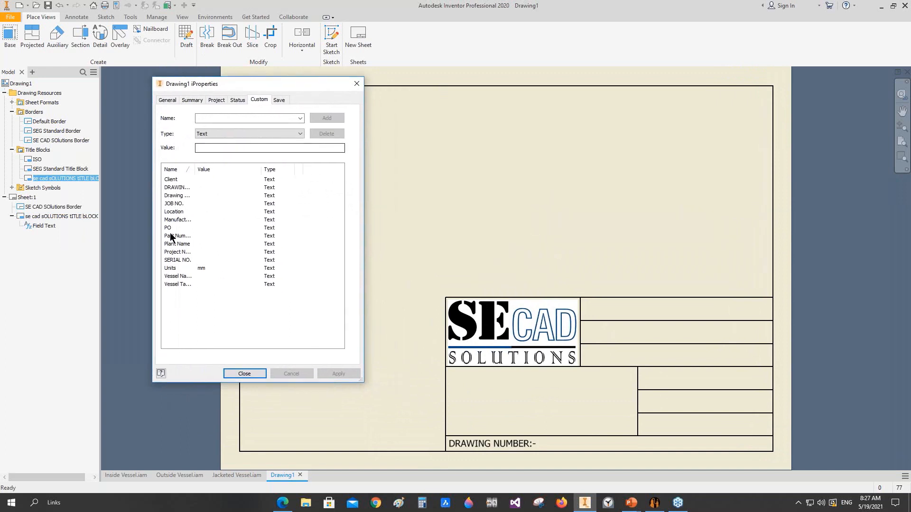
pyautogui.click(178, 196)
pyautogui.moveTo(195, 169); pyautogui.dragTo(215, 170)
pyautogui.click(199, 181)
pyautogui.click(200, 188)
pyautogui.click(219, 149)
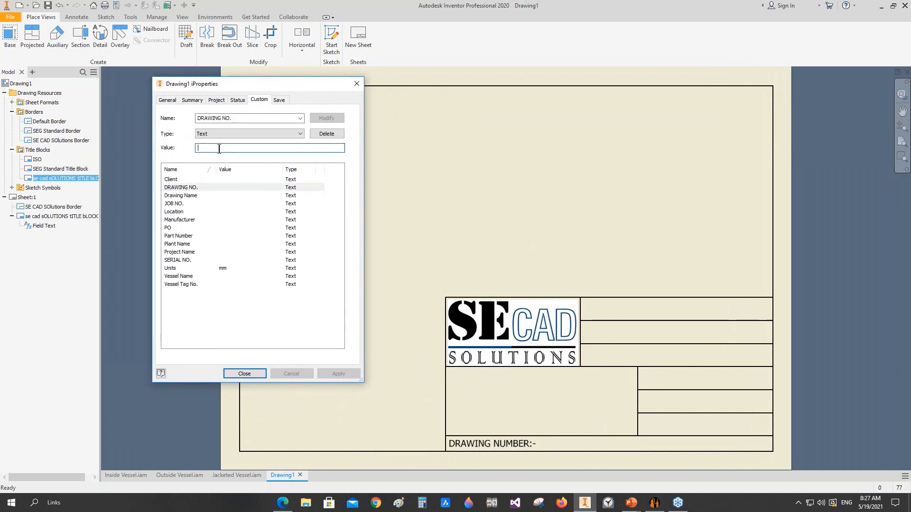
pyautogui.write('1111')
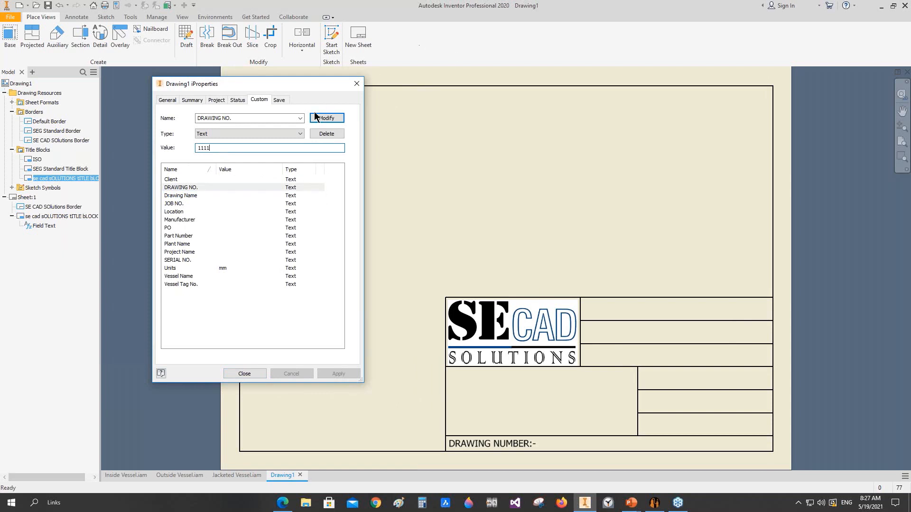
pyautogui.click(324, 118)
pyautogui.click(250, 374)
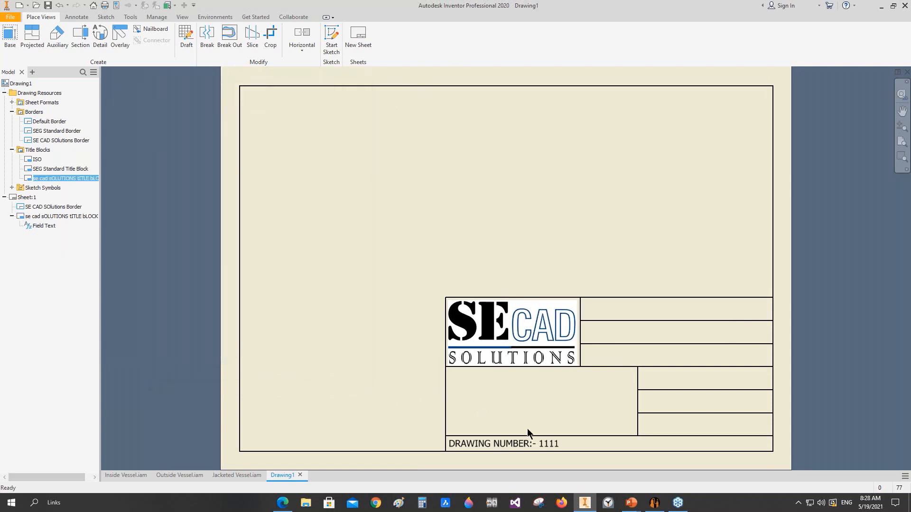
pyautogui.scroll(3, 527, 428)
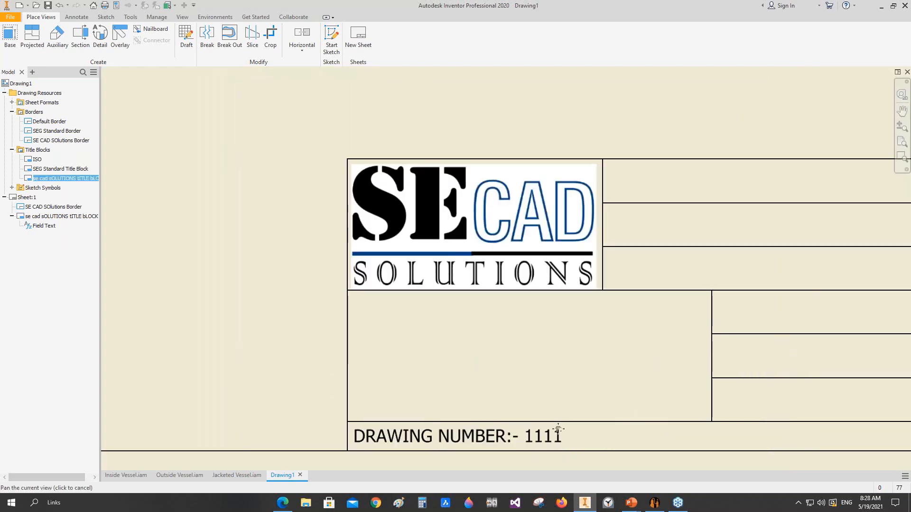
pyautogui.scroll(-4, 560, 427)
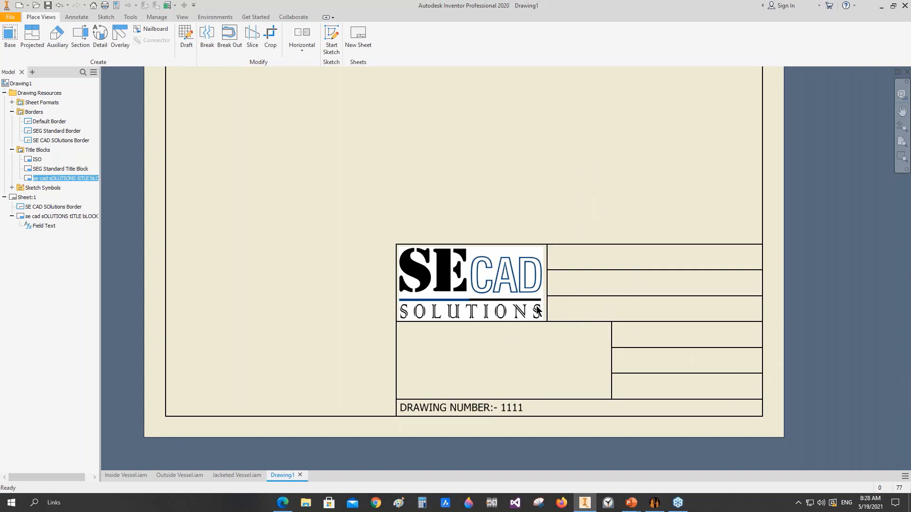
pyautogui.moveTo(579, 338); pyautogui.dragTo(551, 347, button='middle')
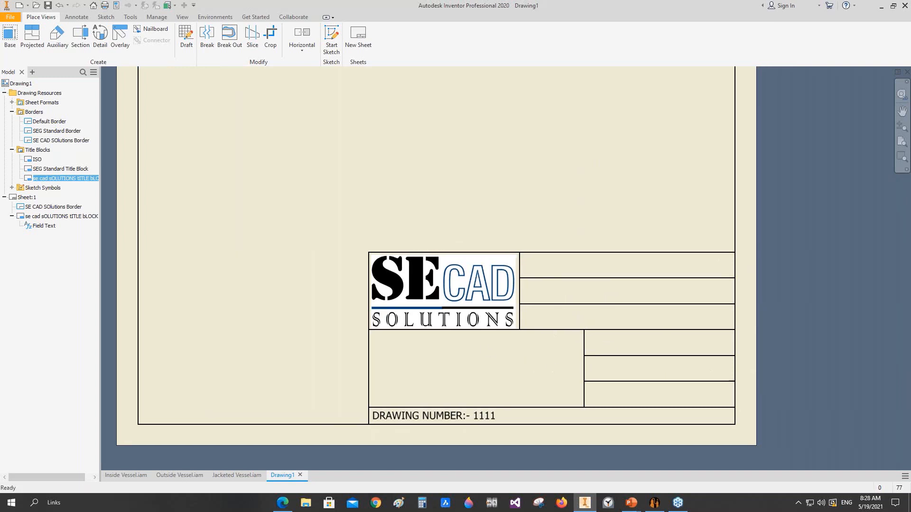
pyautogui.middleClick(547, 362)
pyautogui.middleClick(547, 363)
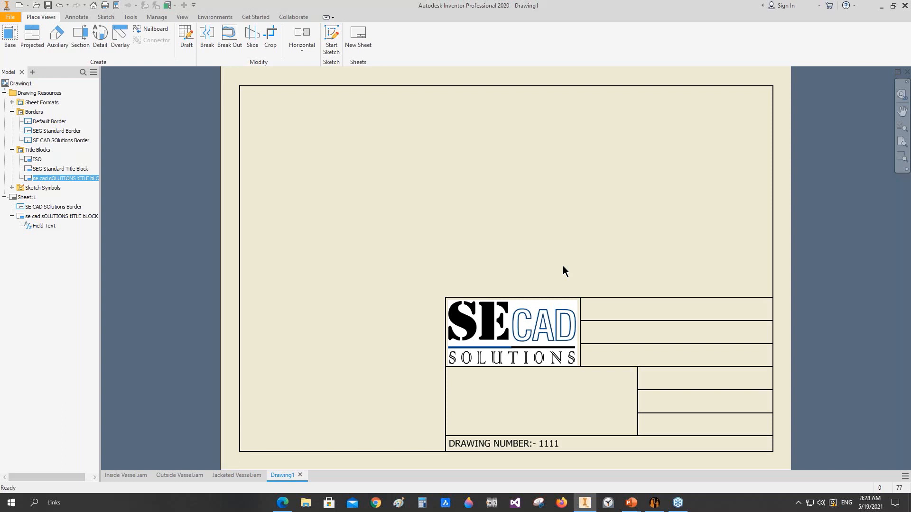
# Step: Save the active drawing from Static Equipment Generator as "SE CAD Solutions Standard Template.idw" in the 3rd Webinar folder
pyautogui.click(47, 5)
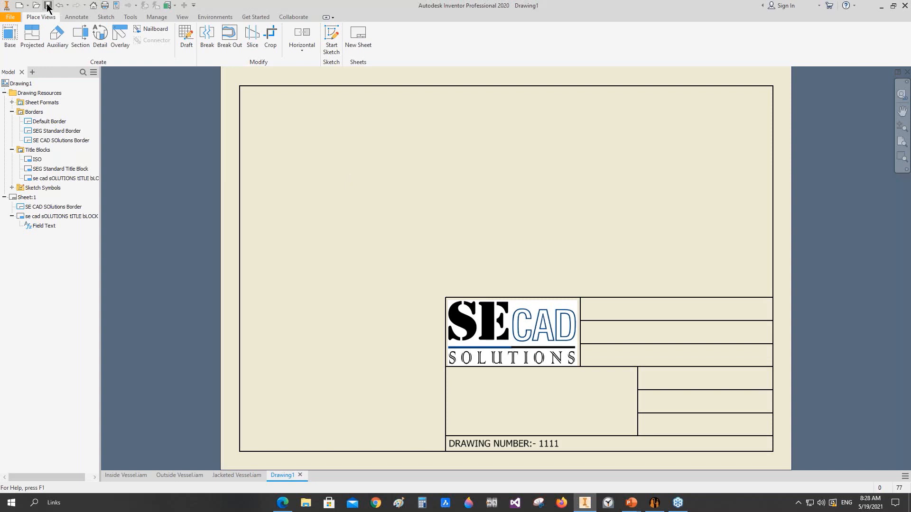
pyautogui.click(655, 503)
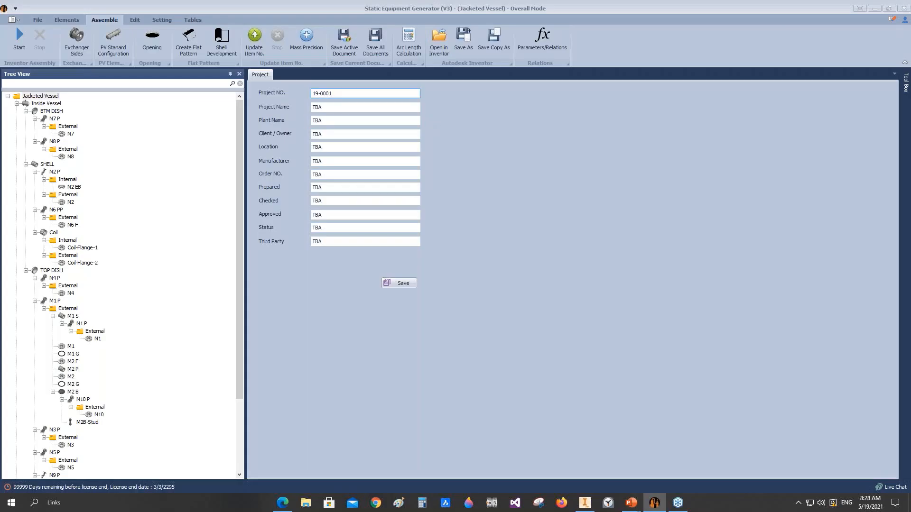
pyautogui.click(343, 51)
pyautogui.click(584, 503)
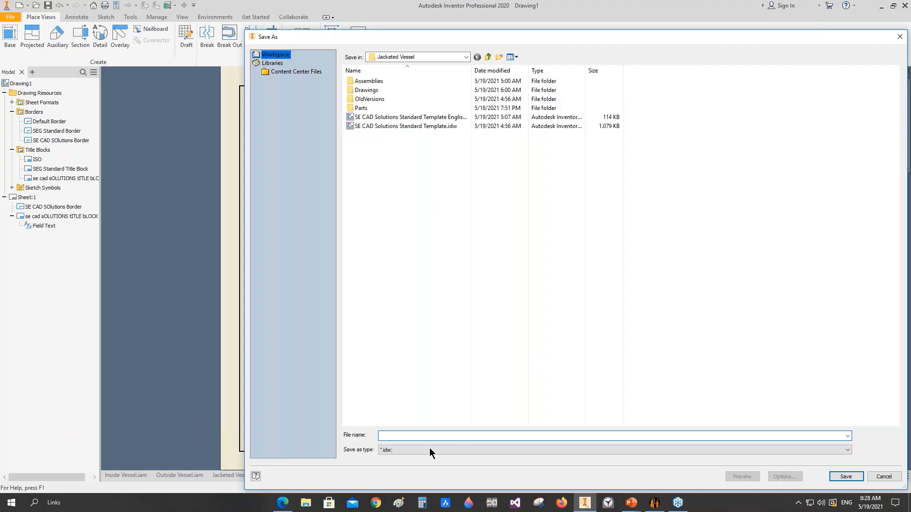
pyautogui.click(451, 127)
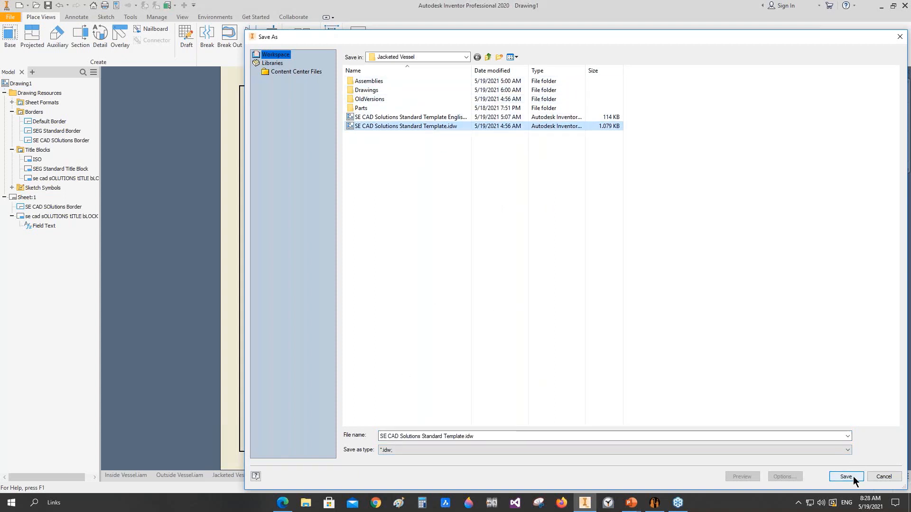
pyautogui.click(488, 57)
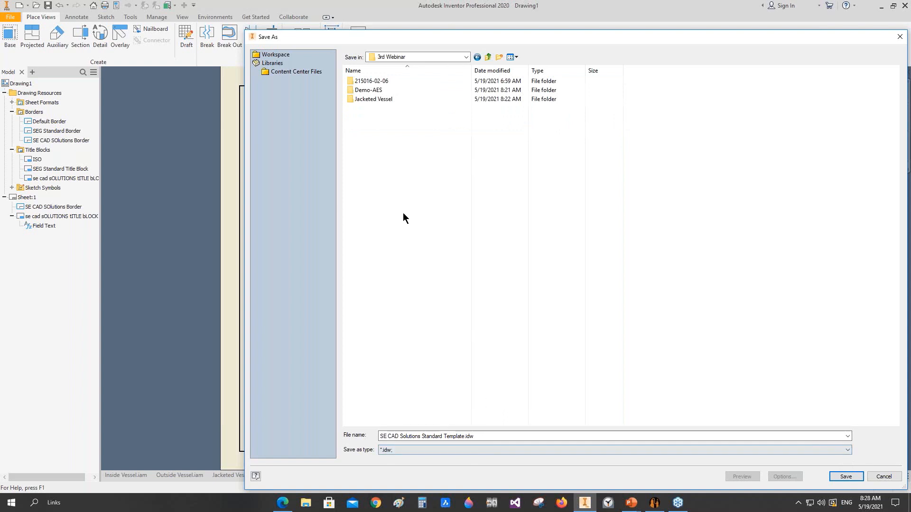
pyautogui.click(844, 476)
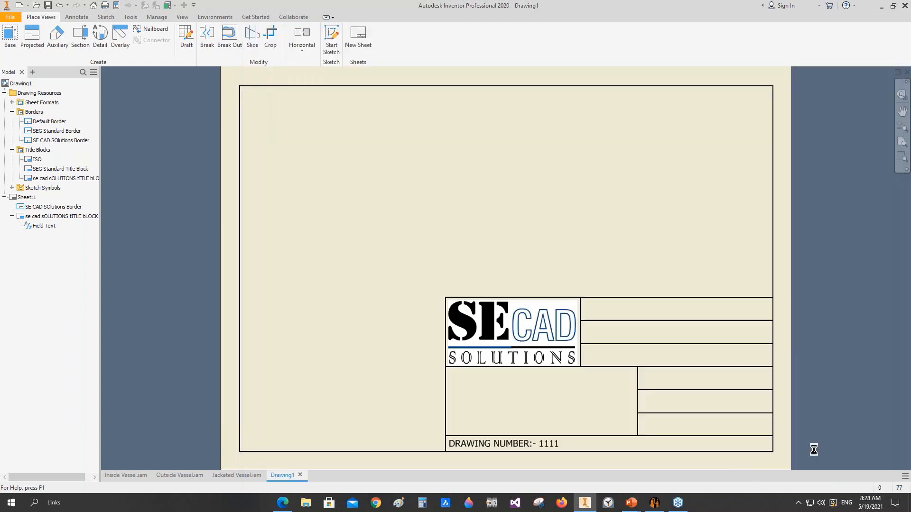
# Step: In Static Equipment Generator, load "SE CAD Solutions Standard Template.idw" from the 3rd Webinar folder as the custom reference template drawing
pyautogui.click(654, 503)
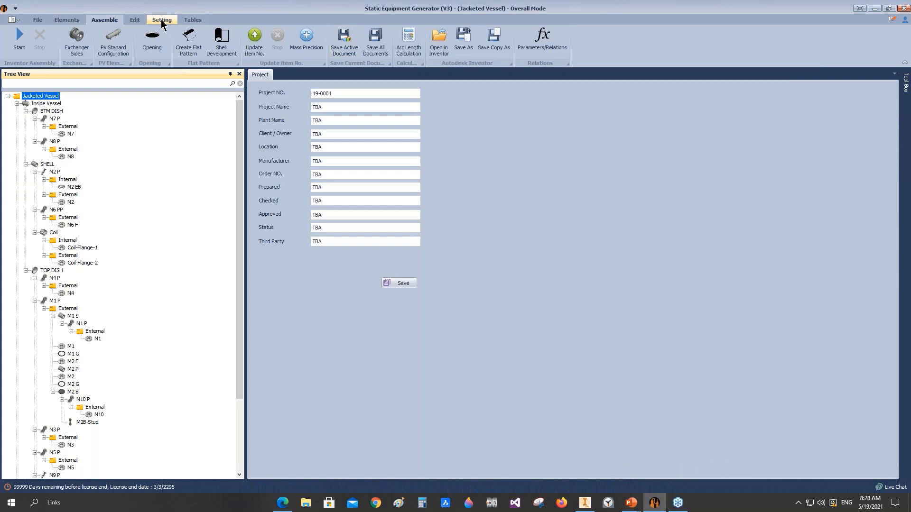
pyautogui.click(161, 21)
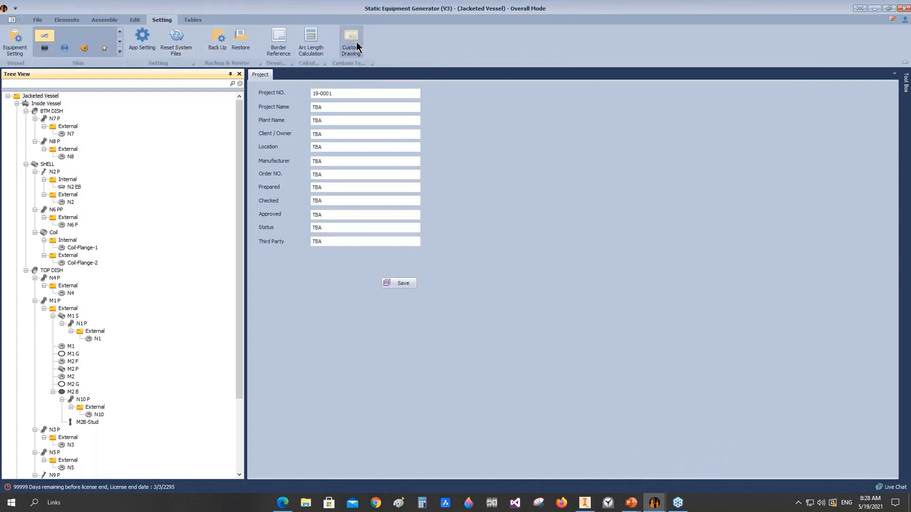
pyautogui.click(357, 46)
pyautogui.click(565, 112)
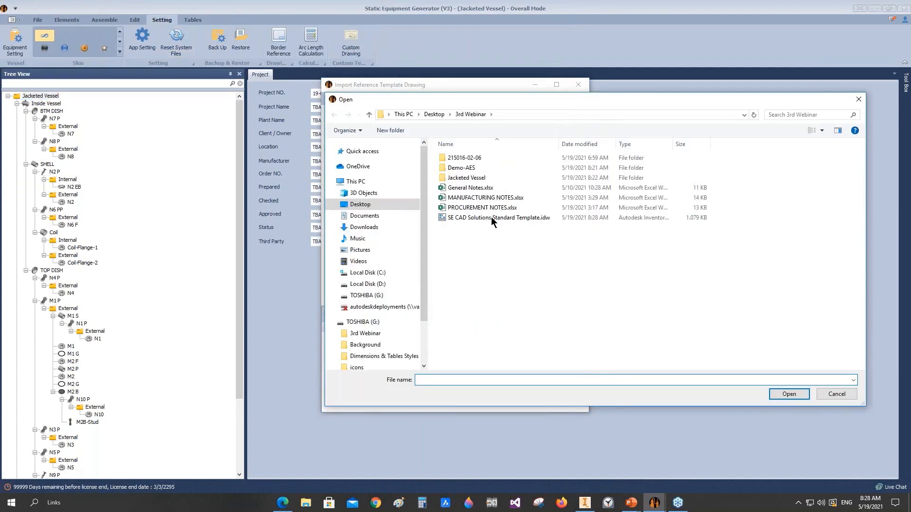
pyautogui.click(472, 218)
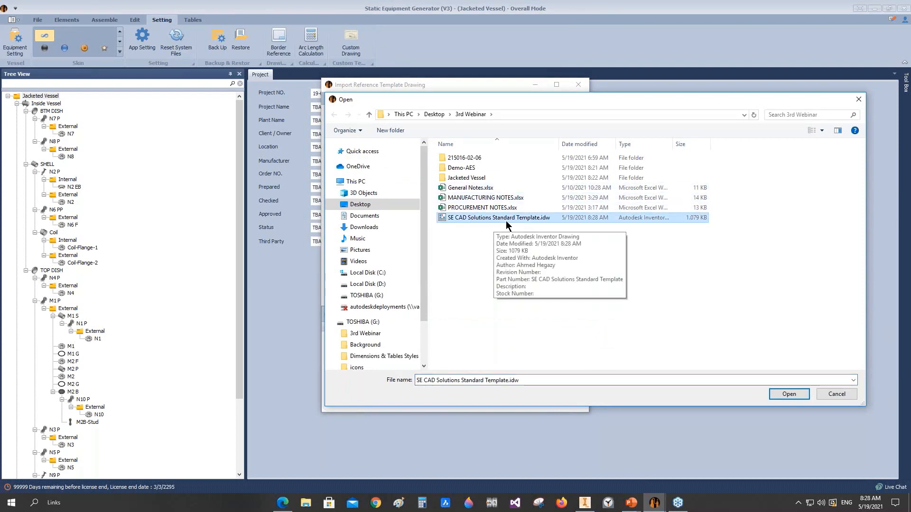
pyautogui.click(789, 394)
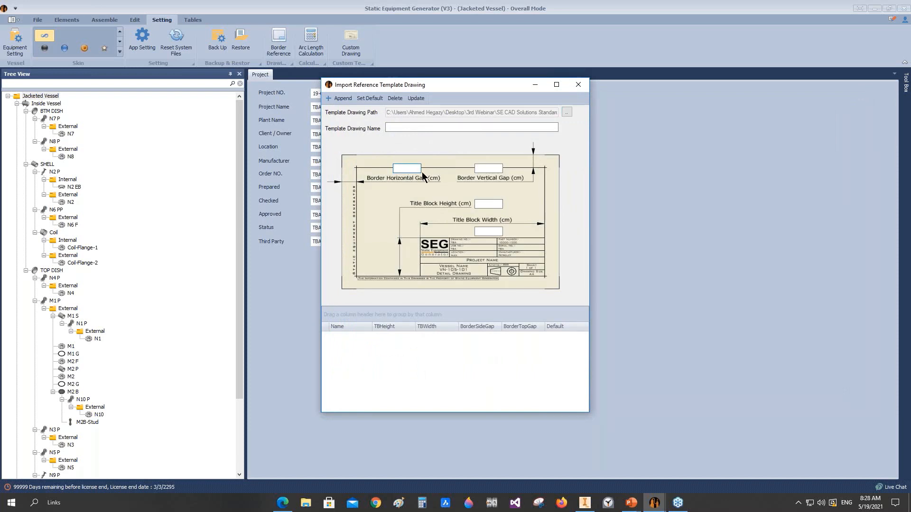
# Step: Set both border gaps to 1 cm, the title block height to 8 cm and width to 170, and name the template "se cad sOLUTIONS bORDER-1"
pyautogui.click(489, 168)
pyautogui.write('1')
pyautogui.press('Tab')
pyautogui.click(480, 231)
pyautogui.moveTo(493, 204); pyautogui.dragTo(466, 207)
pyautogui.write('8')
pyautogui.click(487, 231)
pyautogui.click(392, 129)
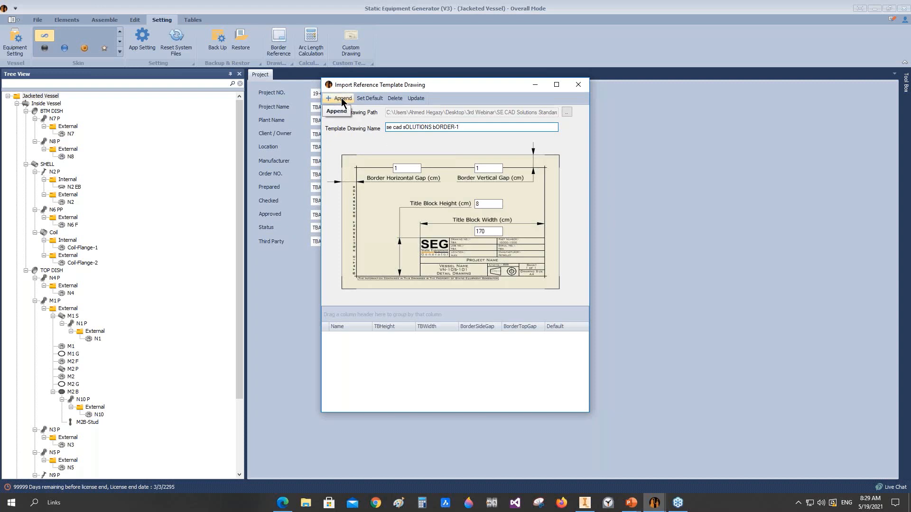
# Step: Append the new template to the template list, make it the default and close the import dialog
pyautogui.click(342, 102)
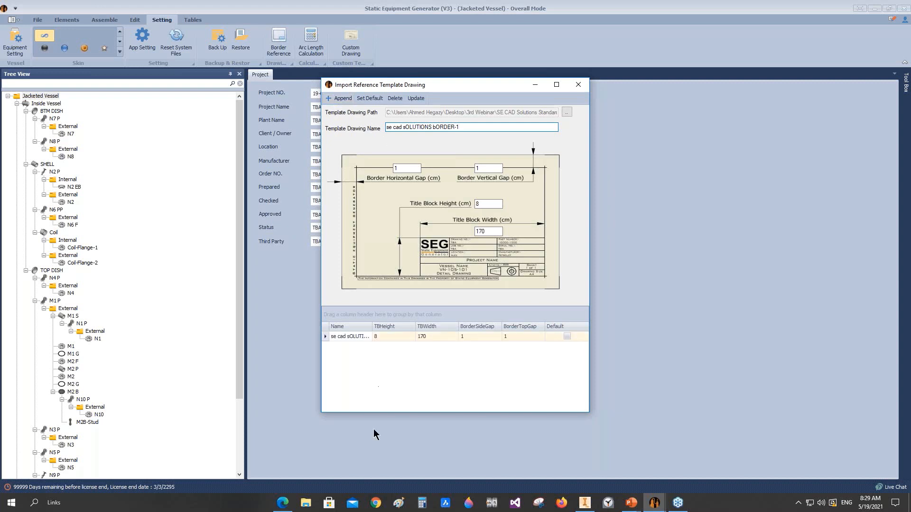
pyautogui.doubleClick(373, 326)
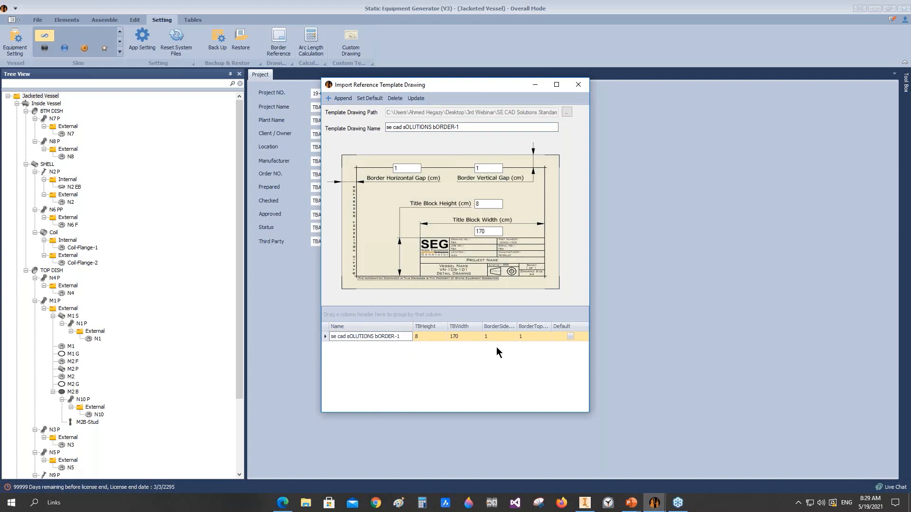
pyautogui.click(570, 336)
pyautogui.click(369, 98)
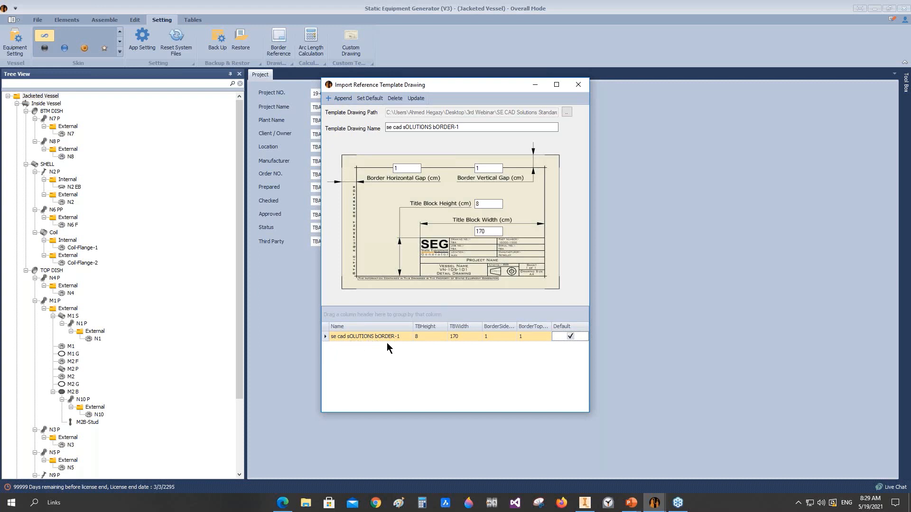
pyautogui.click(578, 84)
# Step: Start creating a drawing for the Jacketed Vessel project and set its sheet size to A1
pyautogui.rightClick(24, 97)
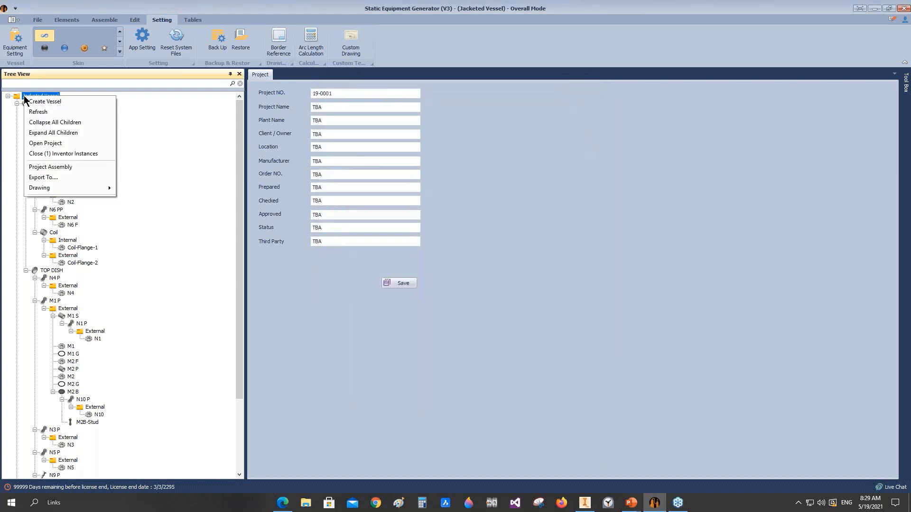
pyautogui.moveTo(54, 189)
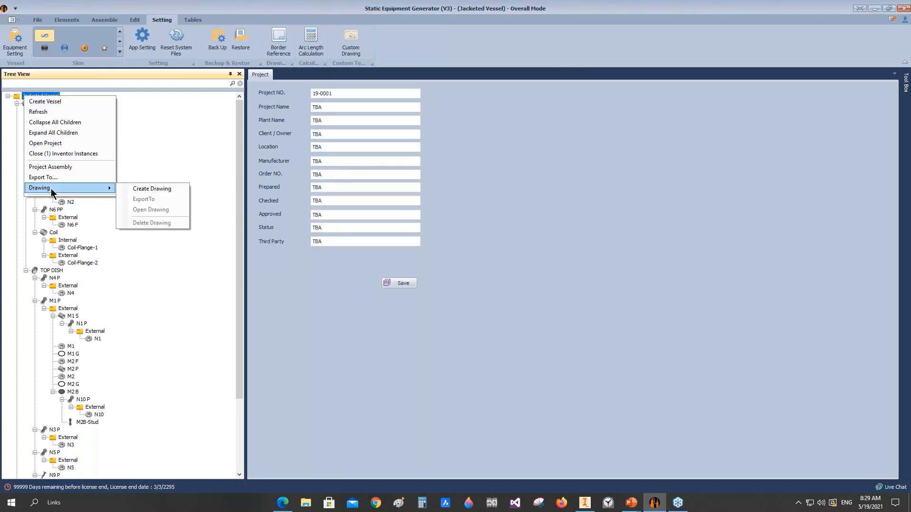
pyautogui.click(152, 190)
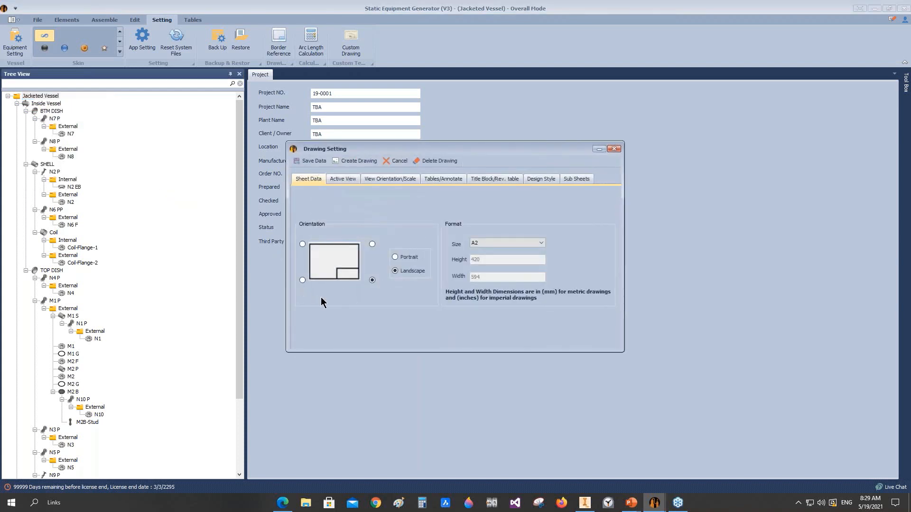
pyautogui.click(526, 244)
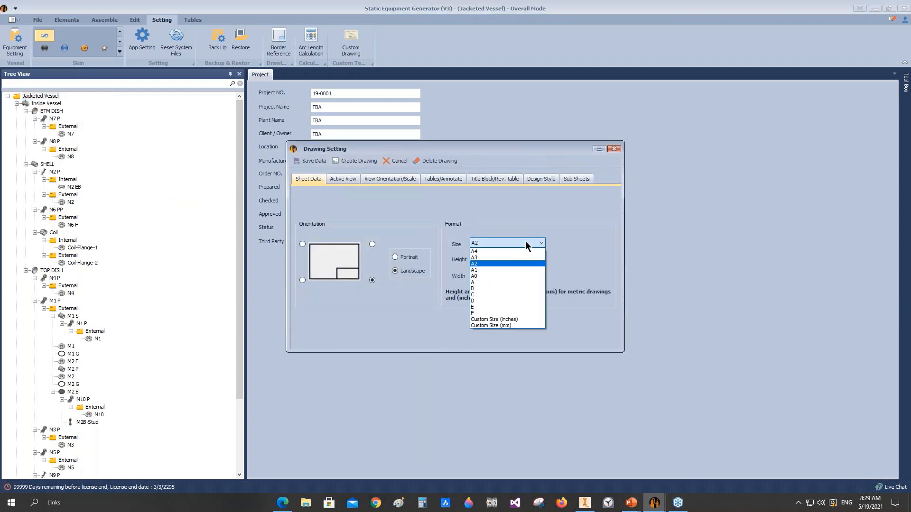
pyautogui.click(501, 270)
# Step: Check the Jacketed Vessel assembly's back view in Inventor and set the drawing's elevation view orientation to Back
pyautogui.click(345, 180)
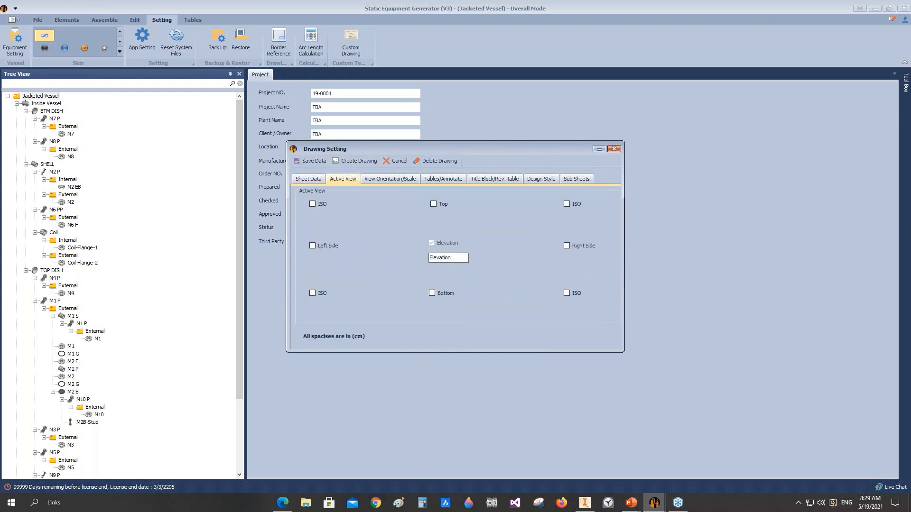
pyautogui.click(393, 181)
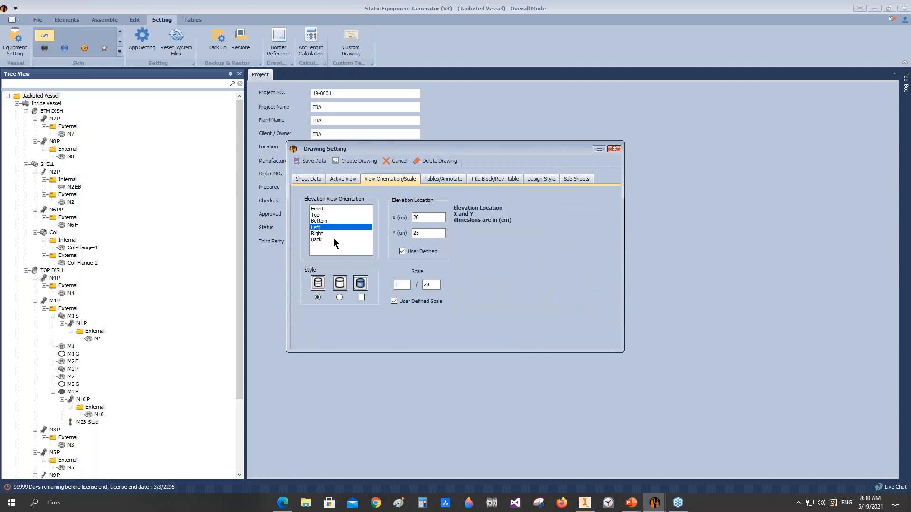
pyautogui.click(588, 501)
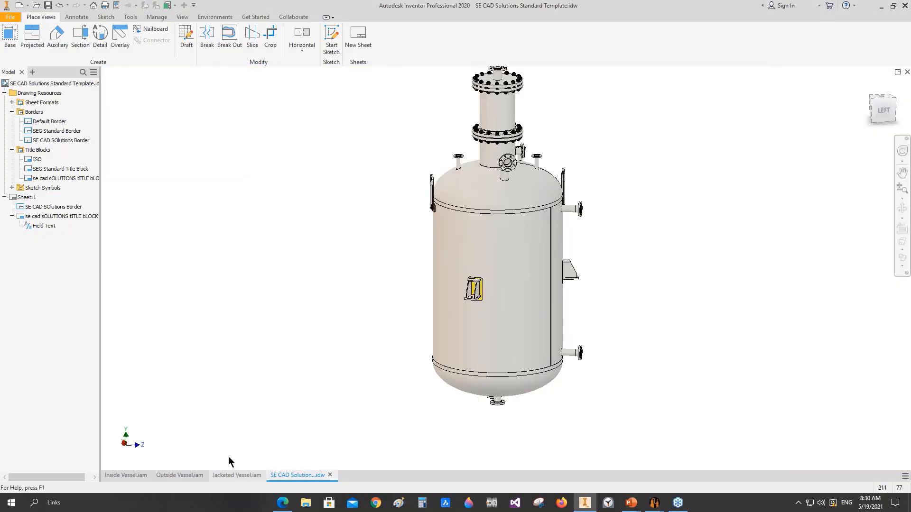
pyautogui.click(235, 475)
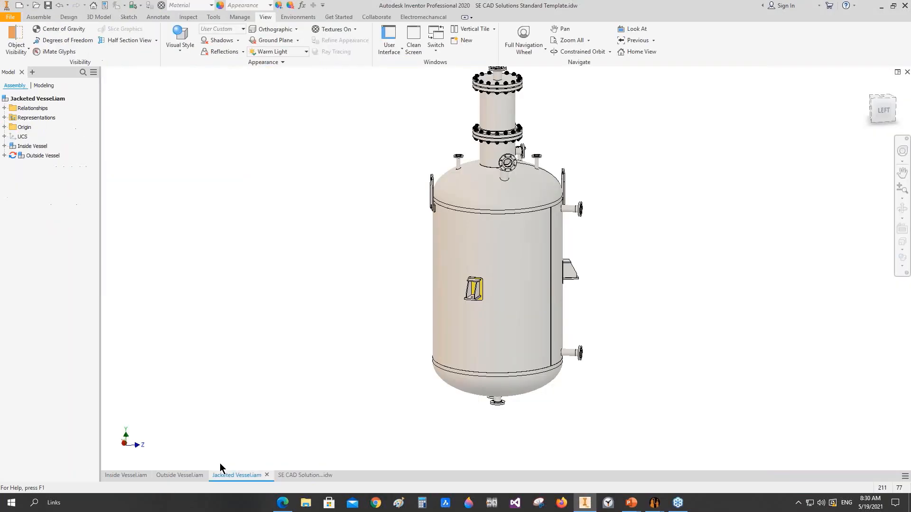
pyautogui.click(871, 111)
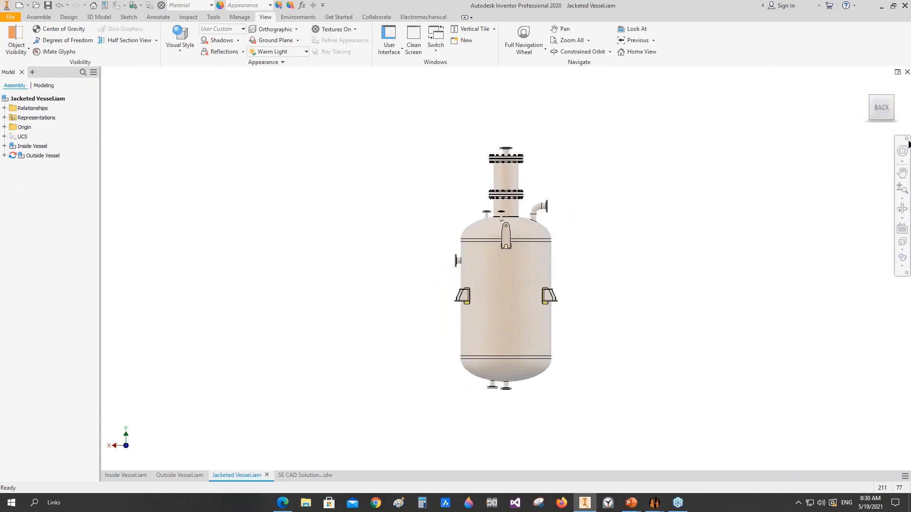
pyautogui.moveTo(655, 502)
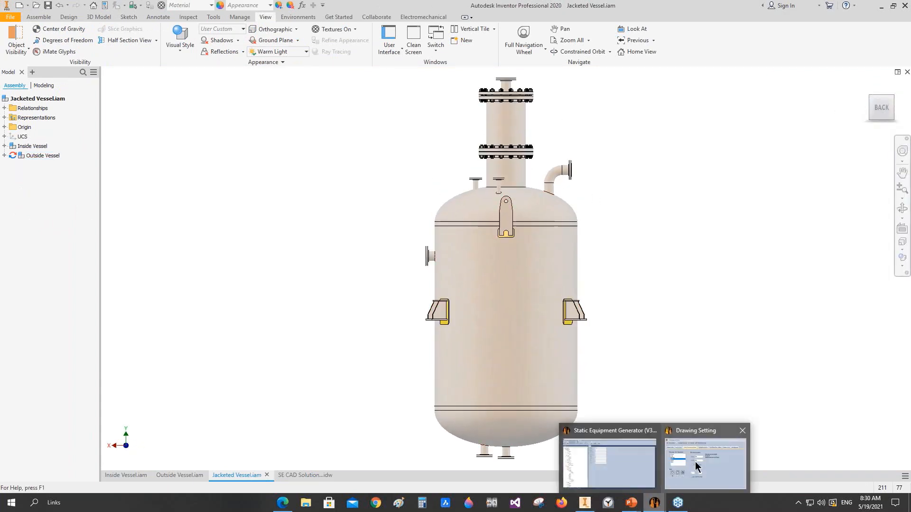
pyautogui.click(697, 467)
pyautogui.click(319, 240)
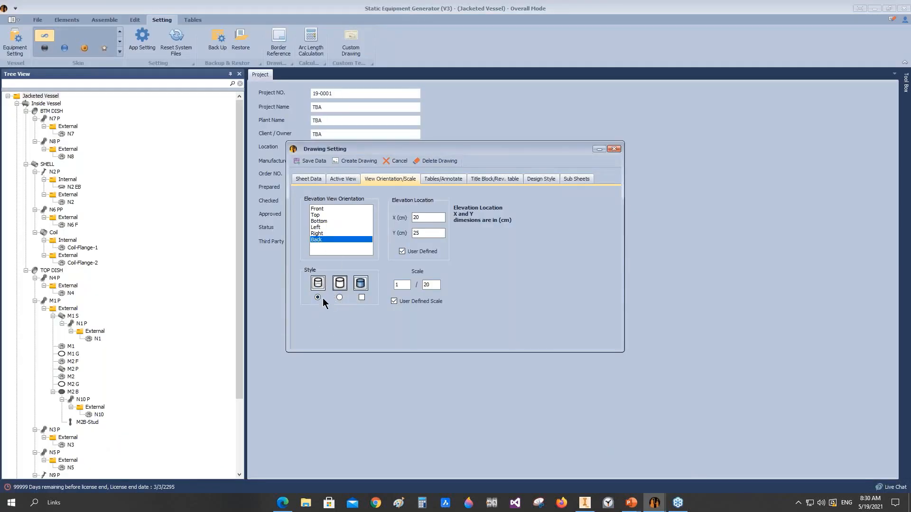
# Step: Adjust the elevation view's scale and location, entering 30 cm for the Y position
pyautogui.doubleClick(429, 284)
pyautogui.moveTo(424, 218); pyautogui.dragTo(403, 219)
pyautogui.doubleClick(417, 233)
pyautogui.write('30')
# Step: Include the bill of material and nozzle table, and replace the old drawing notes with those imported from General Notes.xlsx
pyautogui.click(446, 181)
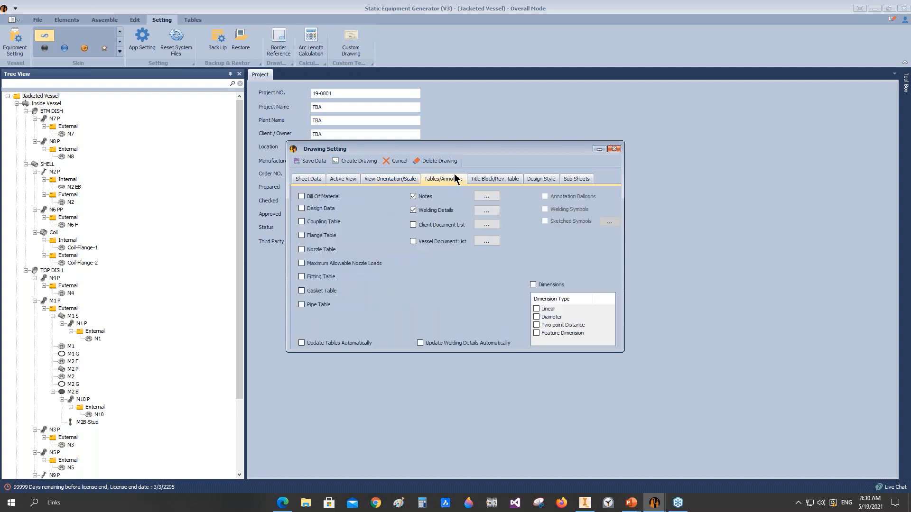
pyautogui.click(308, 196)
pyautogui.click(480, 196)
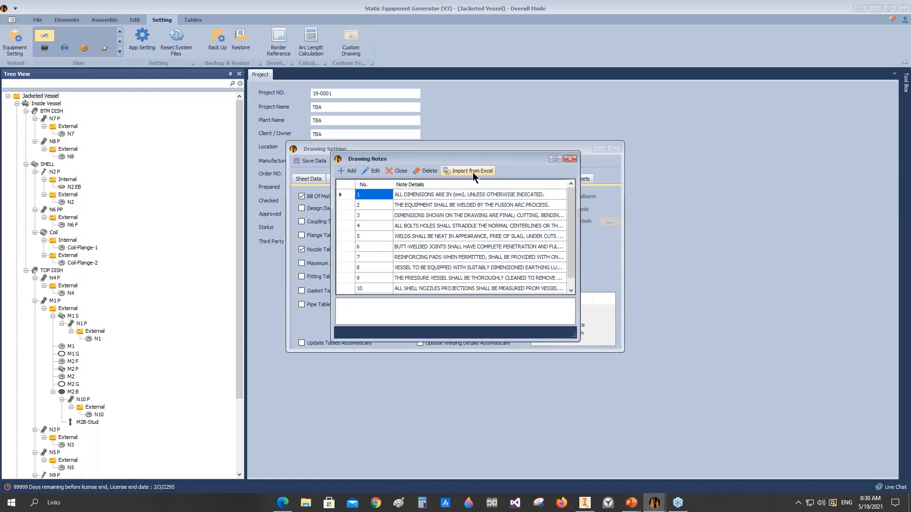
pyautogui.click(556, 158)
pyautogui.click(134, 20)
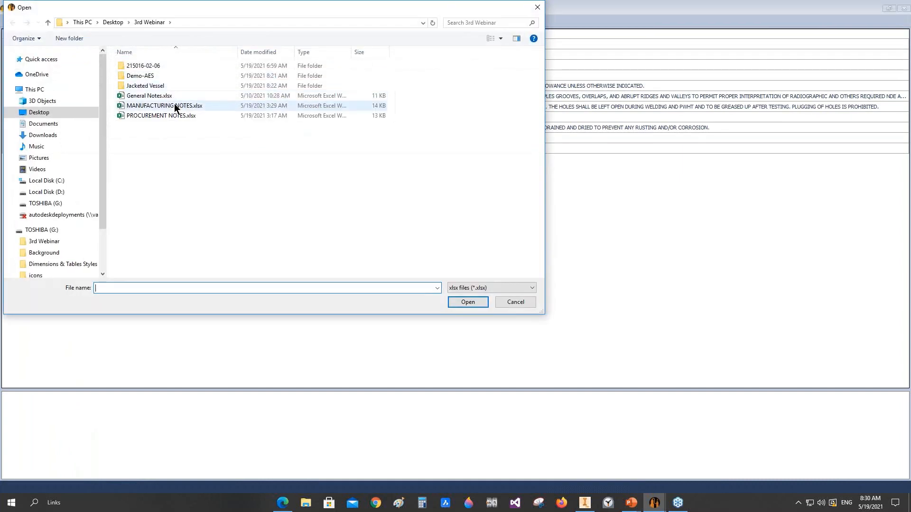
pyautogui.click(170, 95)
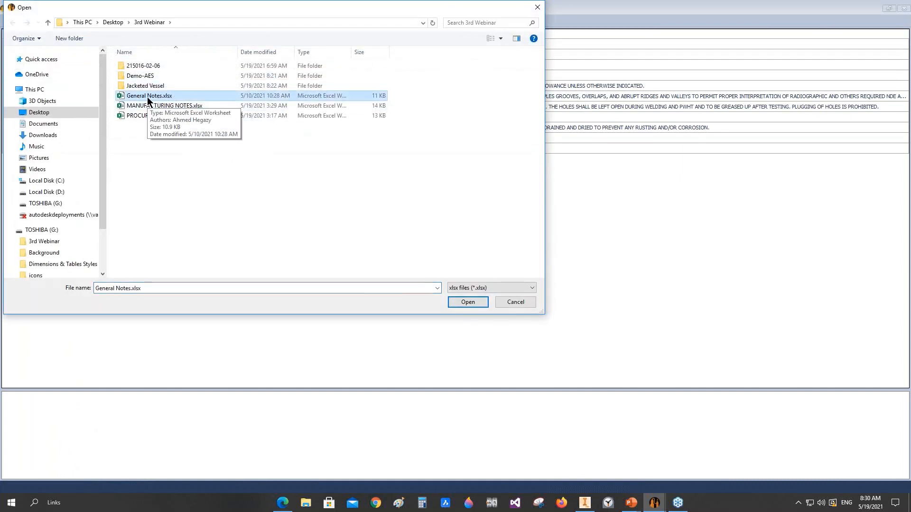
pyautogui.click(459, 302)
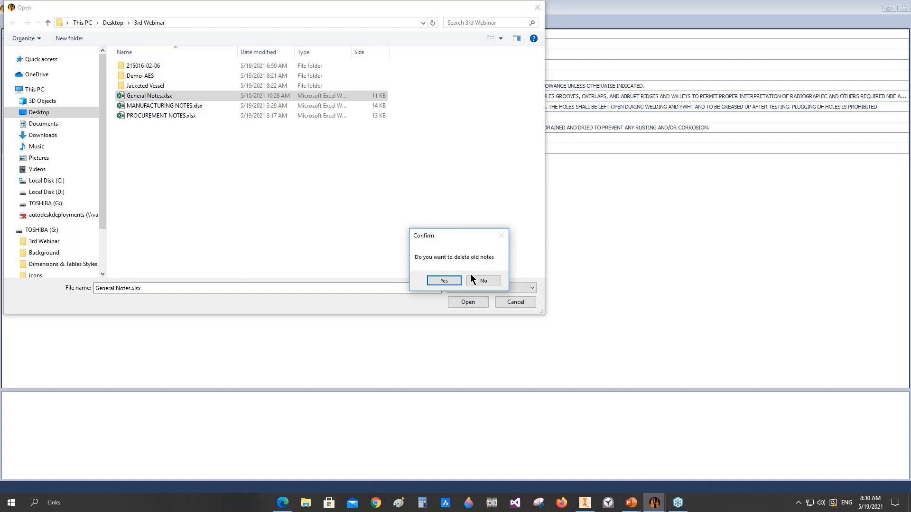
pyautogui.click(444, 281)
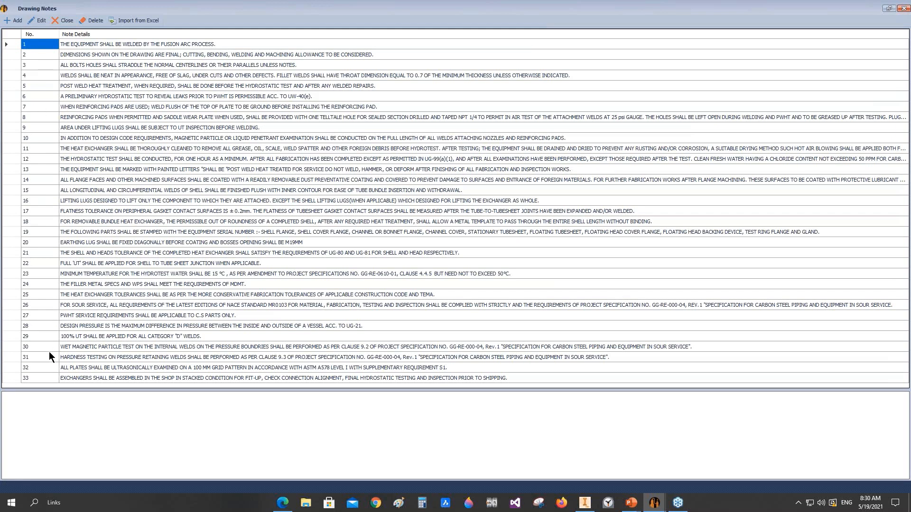
pyautogui.click(904, 10)
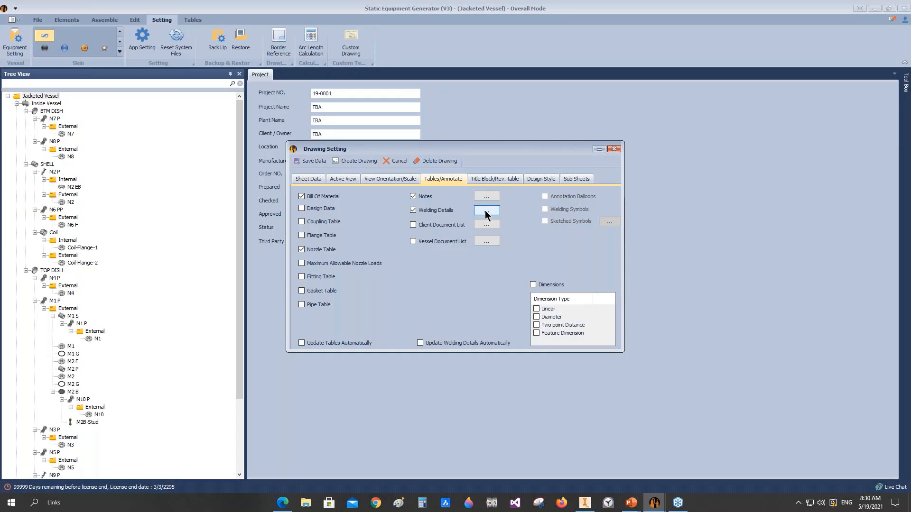
# Step: Choose the welding details for the drawing, including the fillet weld and groove weld Re-Pad details, and save the selection
pyautogui.click(485, 214)
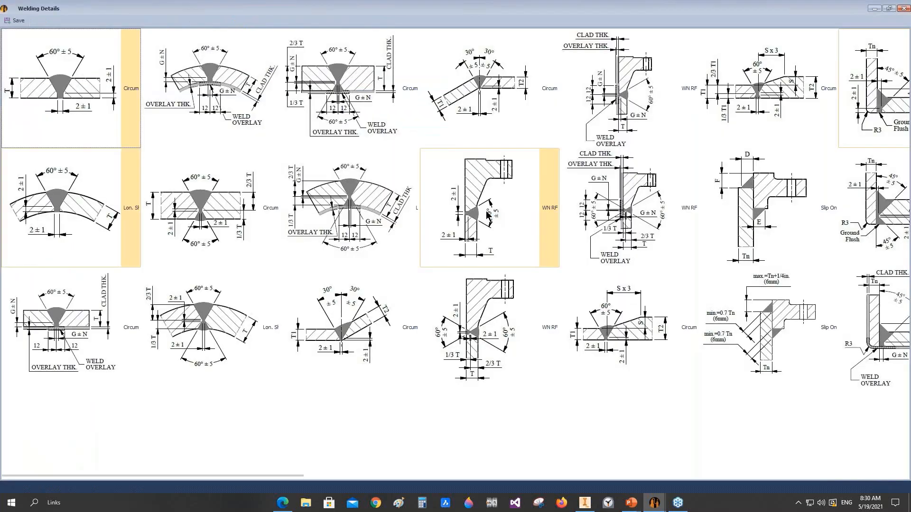
pyautogui.hscroll(3, 488, 214)
pyautogui.hscroll(6, 571, 231)
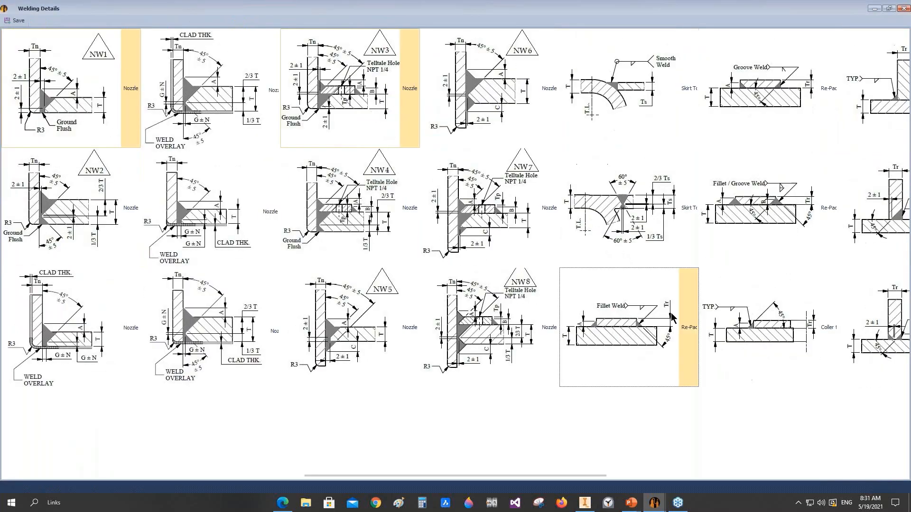
pyautogui.hscroll(2, 679, 311)
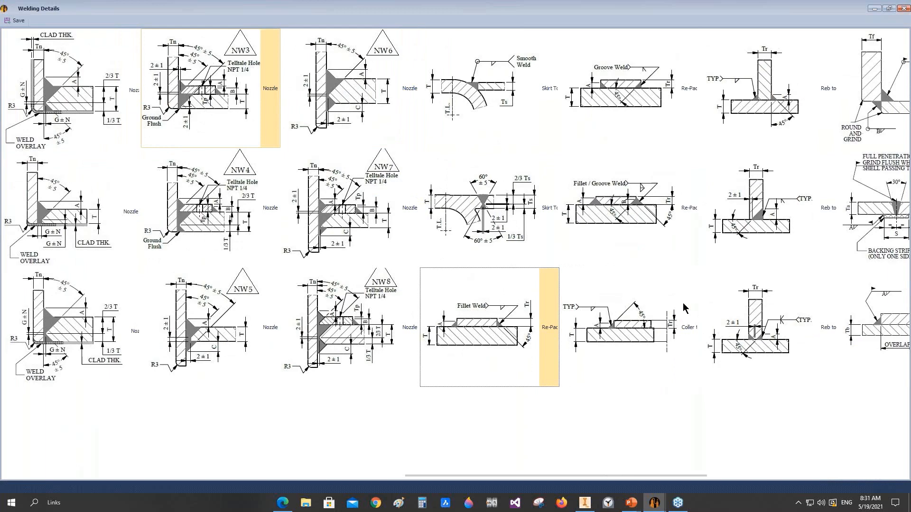
pyautogui.hscroll(2, 684, 309)
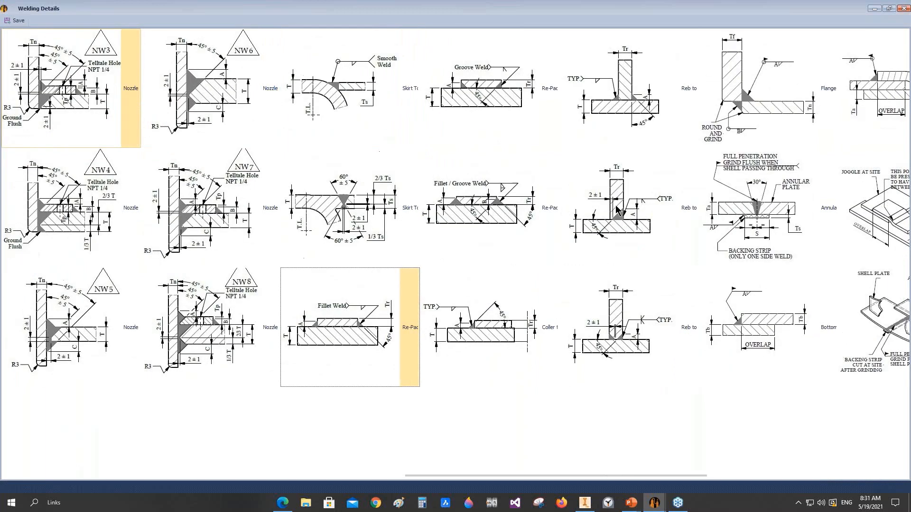
pyautogui.click(15, 20)
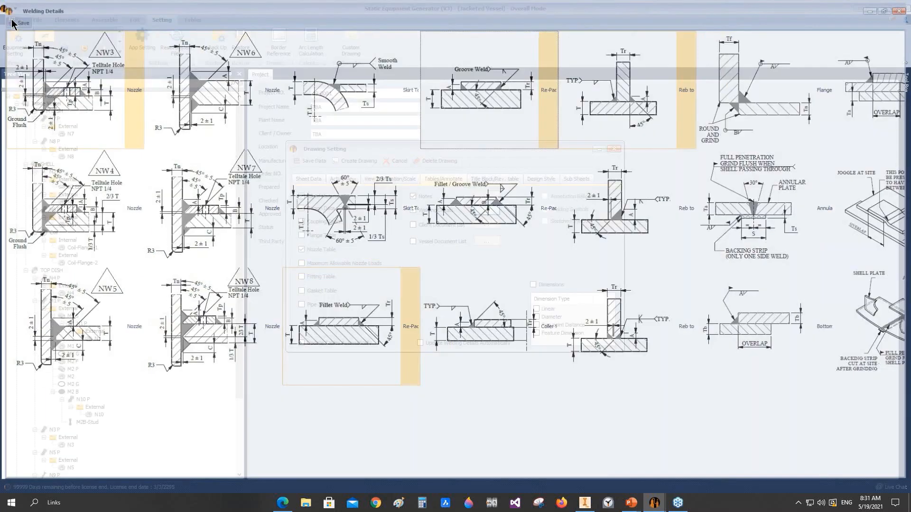
# Step: Set the drawing's design type to Design2 and its Design2 sheet size to A2
pyautogui.click(496, 179)
pyautogui.click(541, 179)
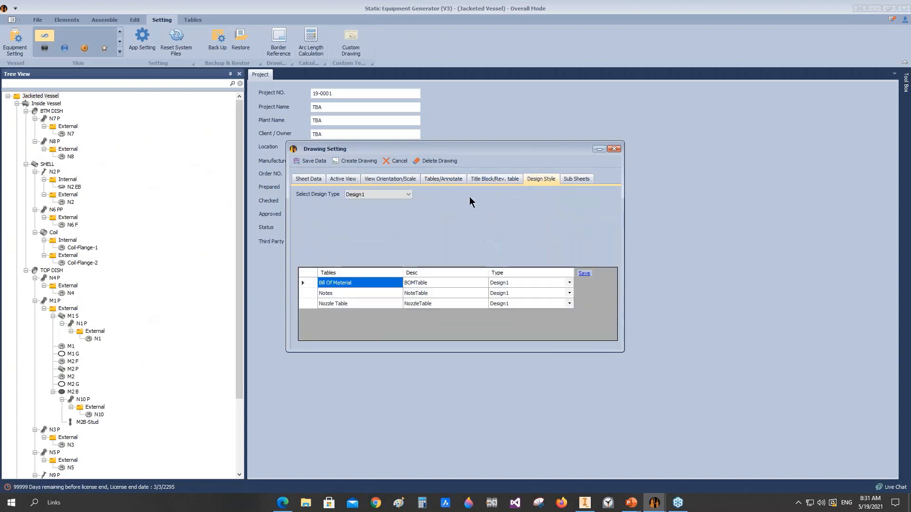
pyautogui.click(396, 195)
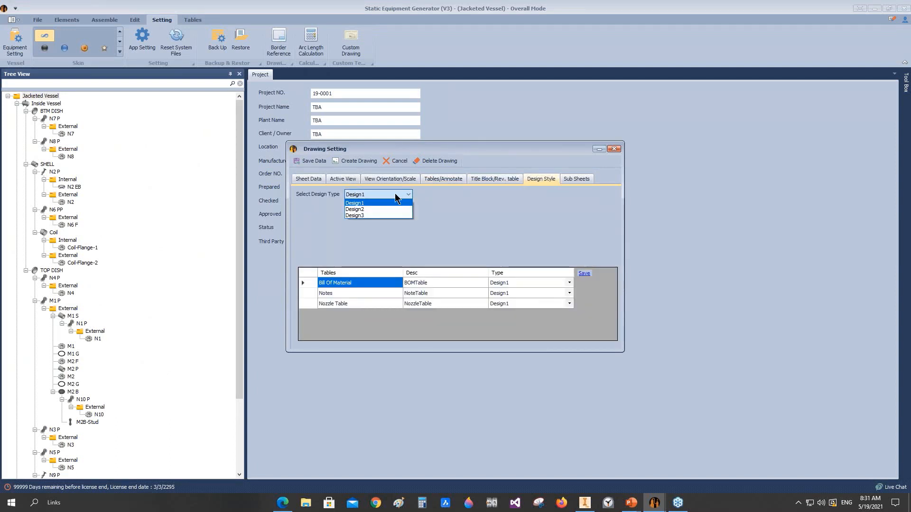
pyautogui.click(372, 211)
pyautogui.click(569, 202)
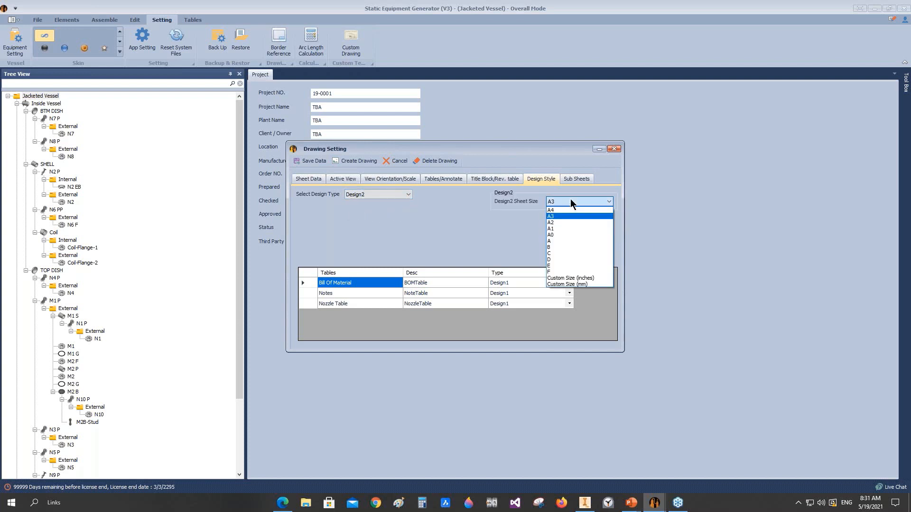
pyautogui.click(559, 223)
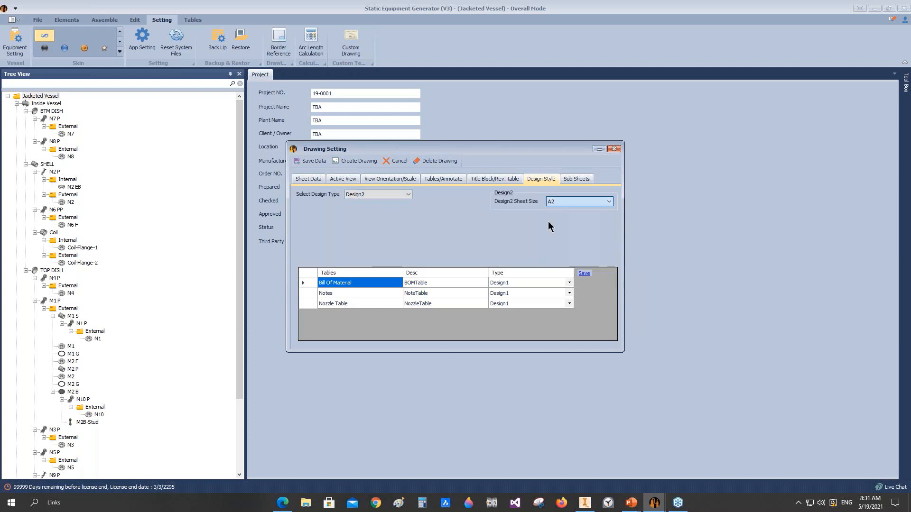
# Step: Assign the Notes table to Design2, save the table assignments and create the drawing
pyautogui.click(315, 294)
pyautogui.click(569, 293)
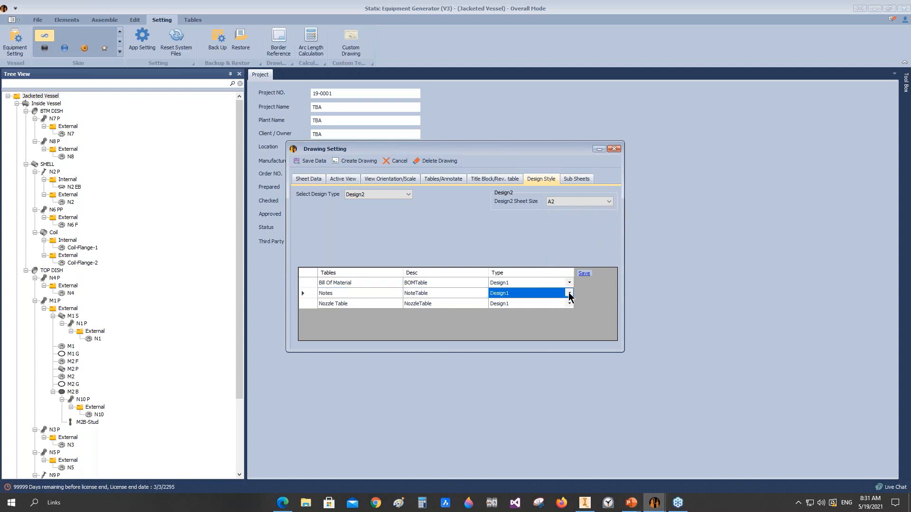
pyautogui.click(569, 295)
pyautogui.click(508, 308)
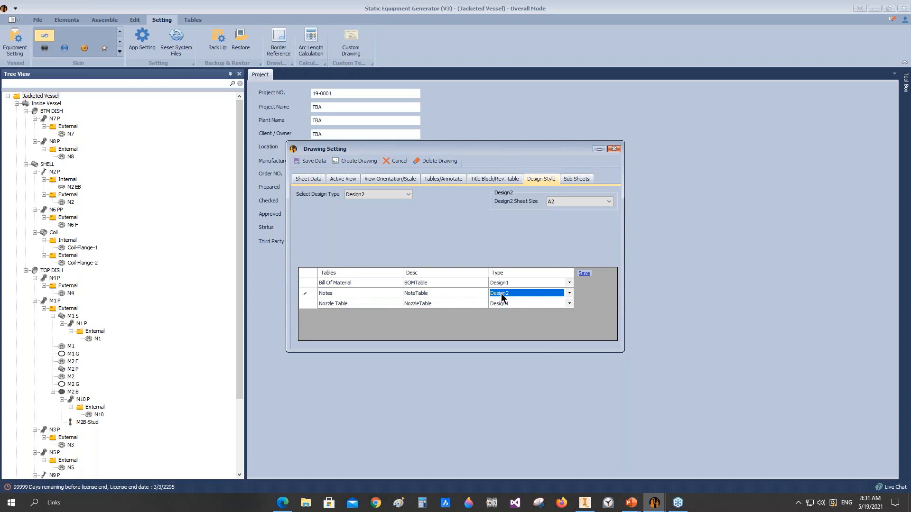
pyautogui.click(585, 274)
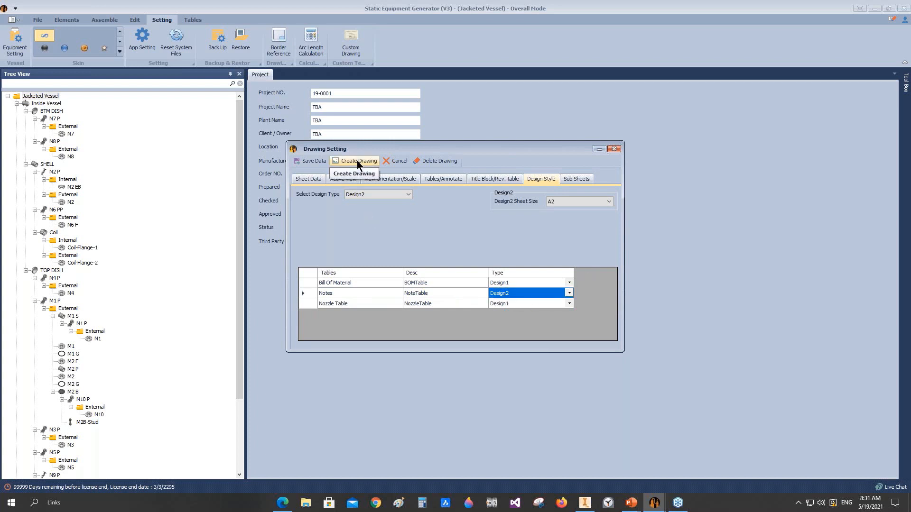
pyautogui.click(357, 161)
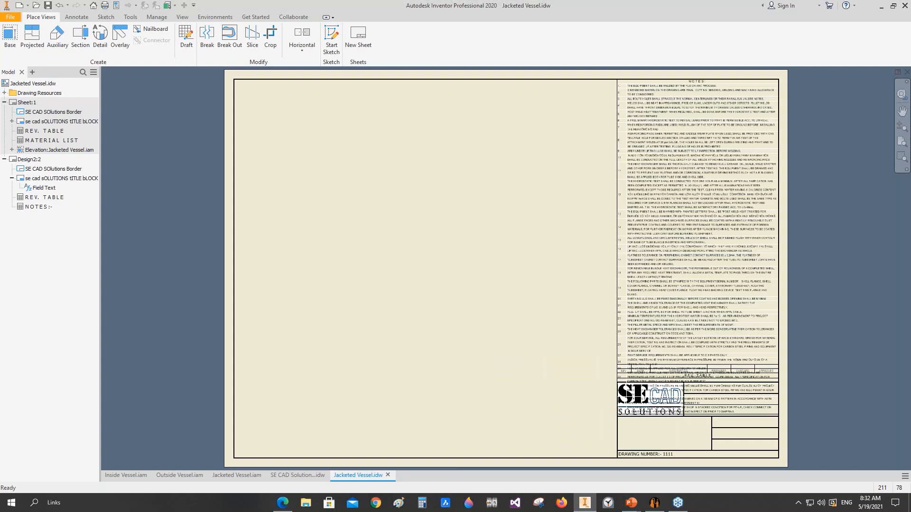
# Step: Check Sheet:1 of the generated drawing, then move the notes table on the Design2 sheet to the upper-left corner of the border
pyautogui.click(13, 103)
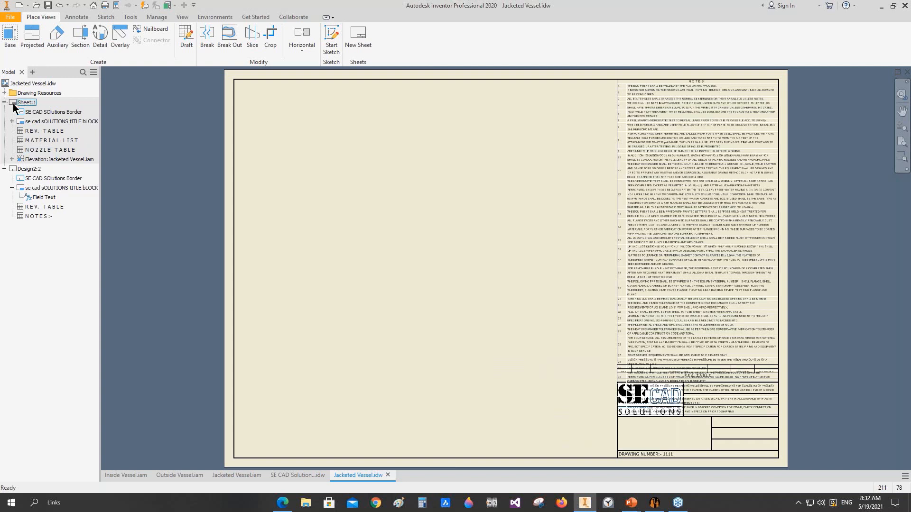
pyautogui.doubleClick(13, 103)
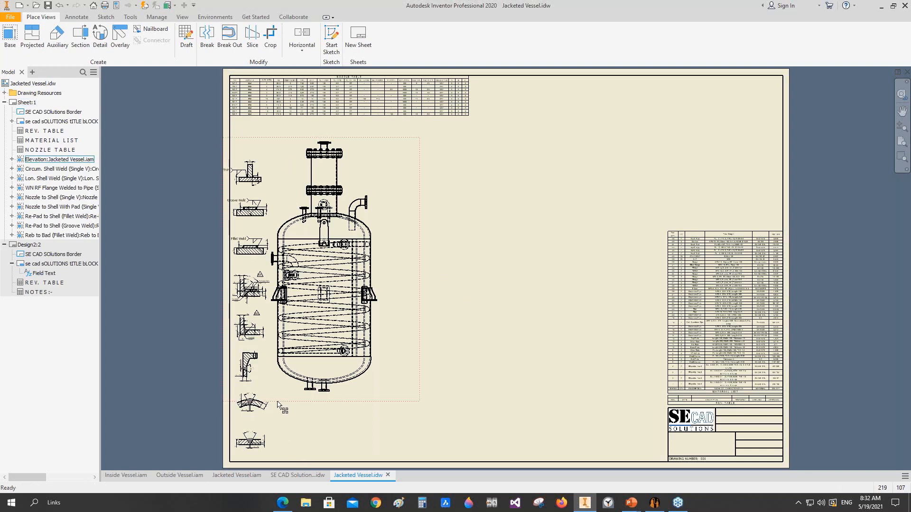
pyautogui.doubleClick(30, 245)
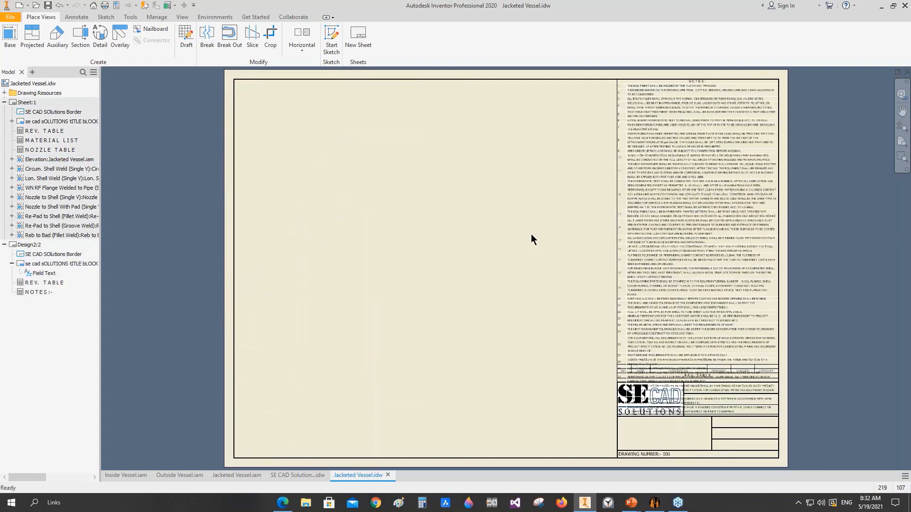
pyautogui.scroll(3, 651, 100)
pyautogui.scroll(-4, 651, 99)
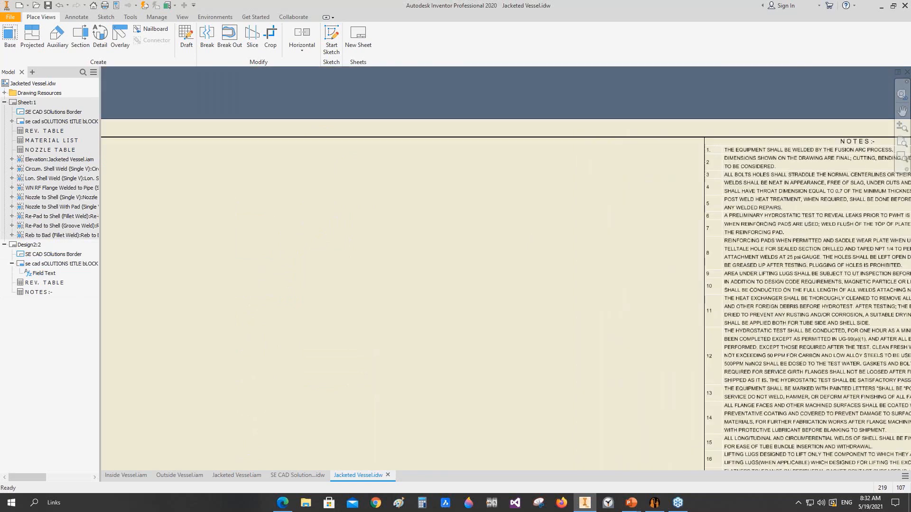
pyautogui.moveTo(839, 140); pyautogui.dragTo(414, 141)
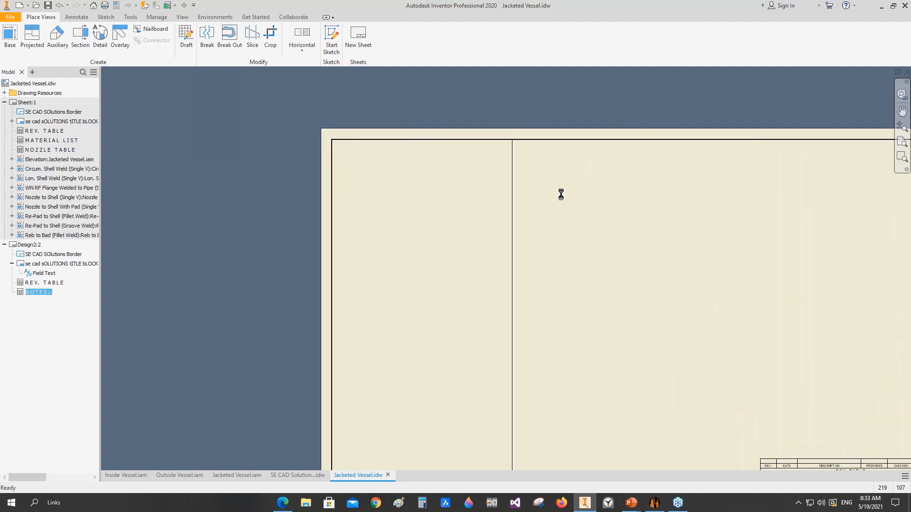
# Step: Insert a general table sourced from PROCUREMENT NOTES.xlsx on the Design2 sheet, beside the existing notes table
pyautogui.click(79, 18)
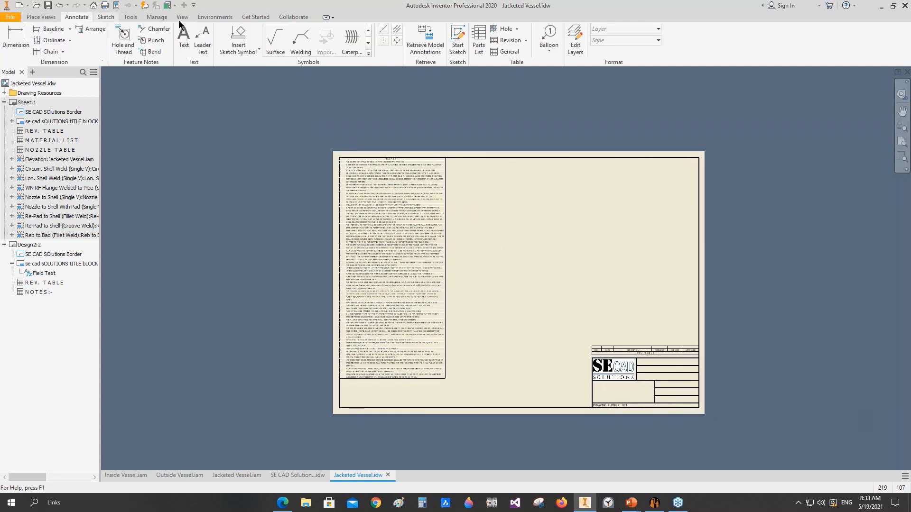
pyautogui.click(497, 55)
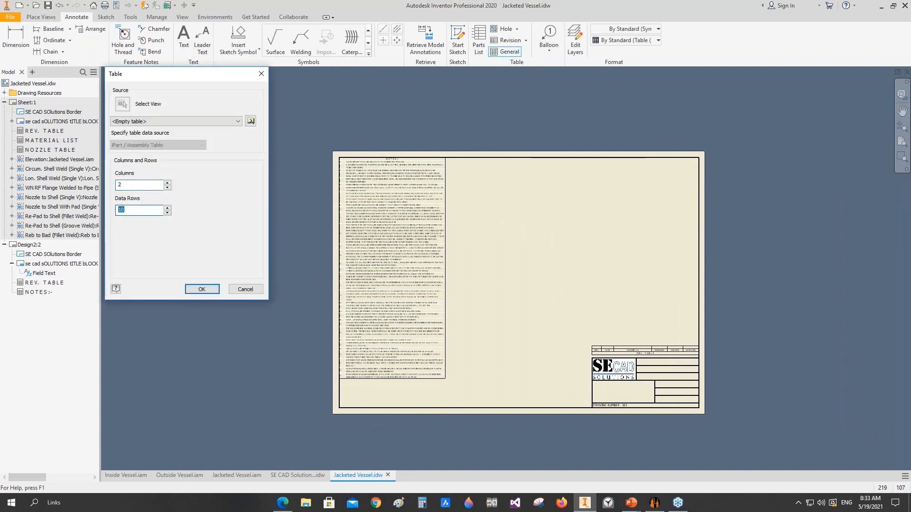
pyautogui.click(254, 122)
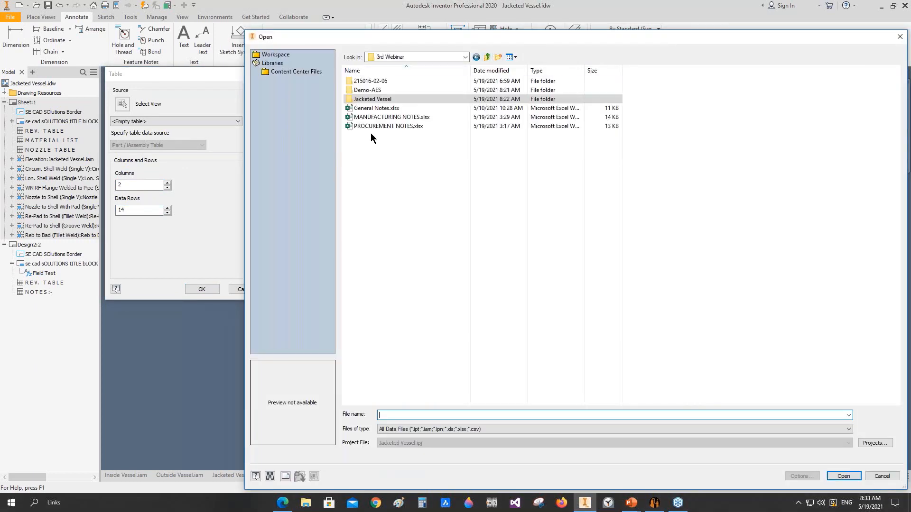
pyautogui.click(374, 127)
pyautogui.click(375, 127)
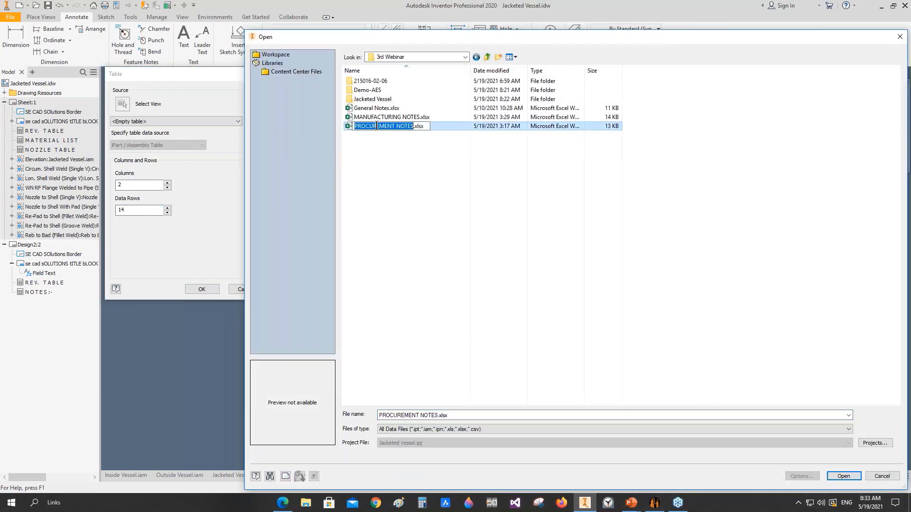
pyautogui.click(383, 174)
pyautogui.click(379, 127)
pyautogui.doubleClick(378, 127)
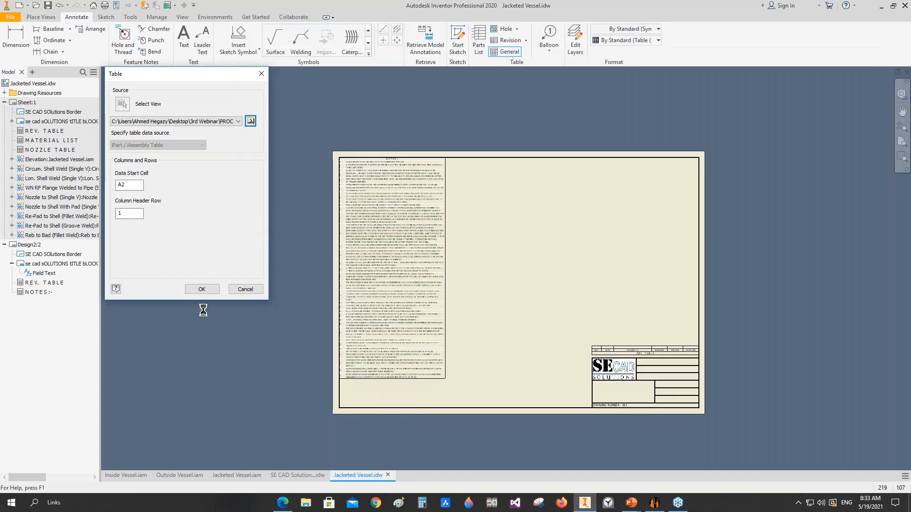
pyautogui.click(201, 289)
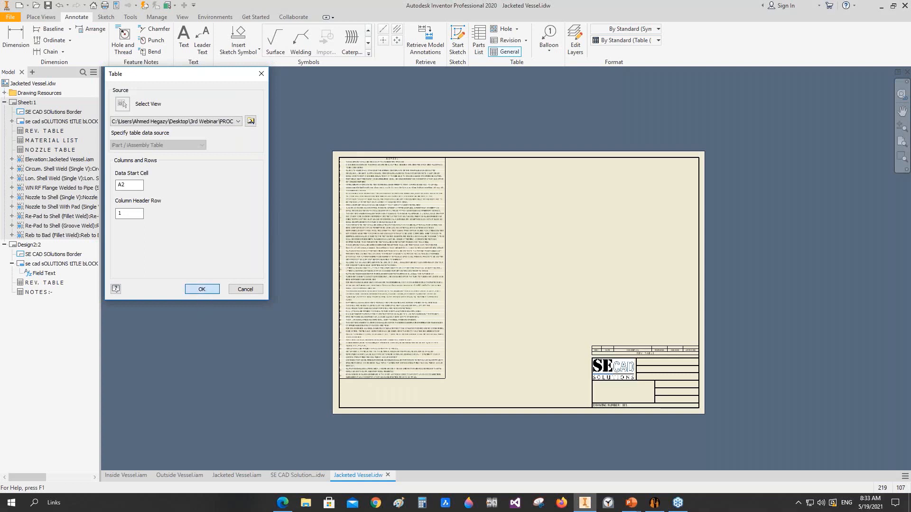
pyautogui.click(452, 160)
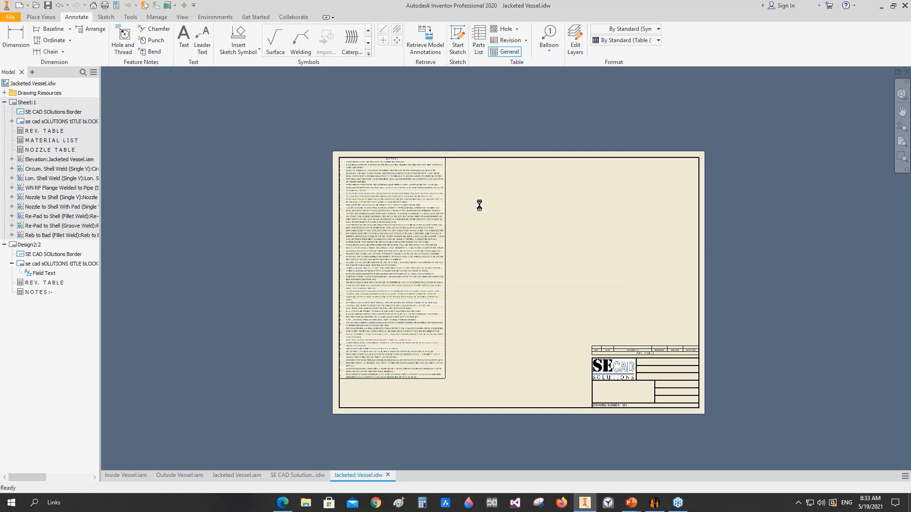
# Step: Apply the Notes table style to the procurement notes table
pyautogui.scroll(-3, 510, 255)
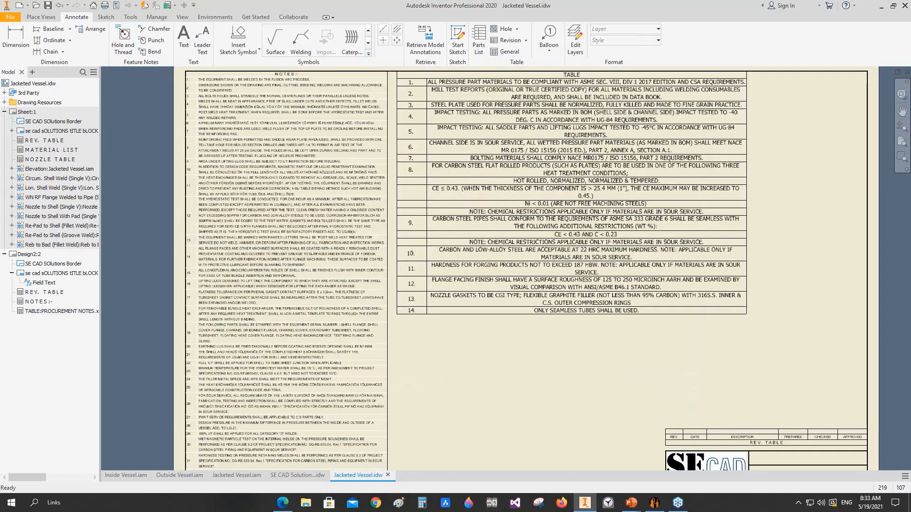
pyautogui.moveTo(510, 254); pyautogui.dragTo(441, 315, button='middle')
pyautogui.click(444, 314)
pyautogui.click(626, 40)
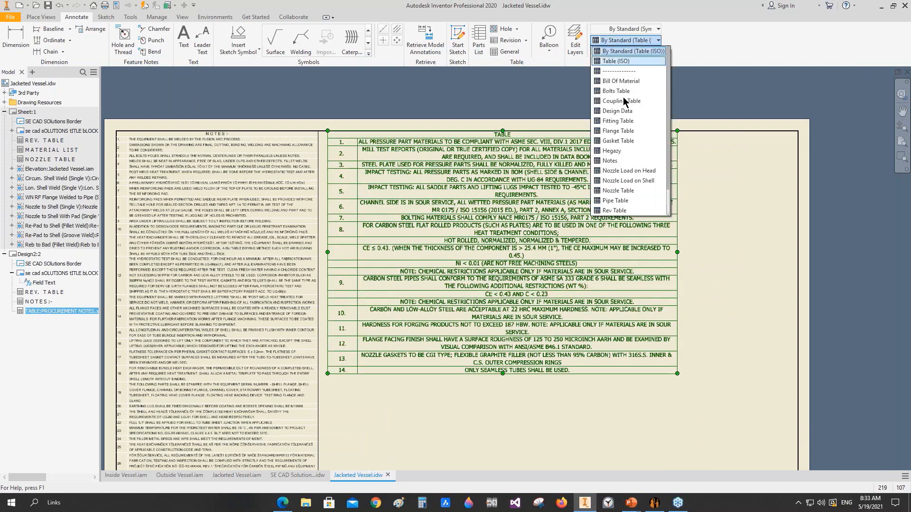
pyautogui.click(610, 161)
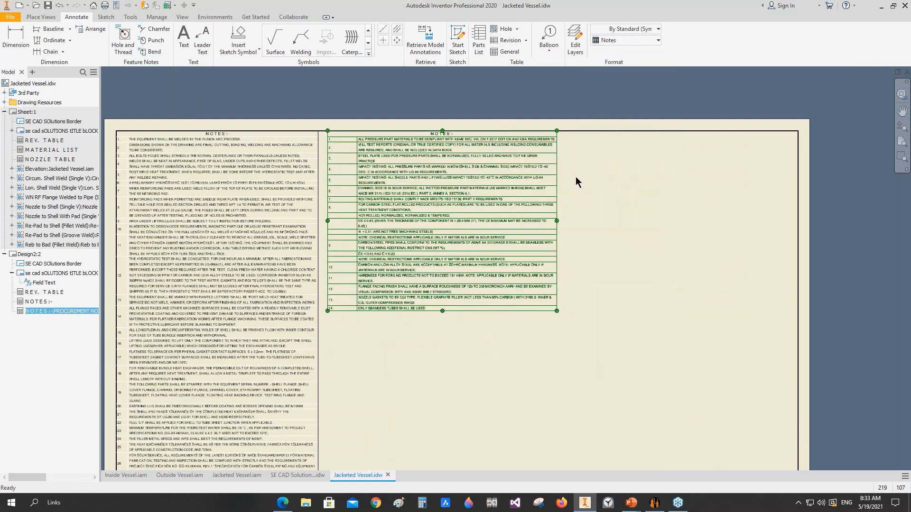
# Step: Set the procurement notes table's number column width to 10 and its text column width to 160
pyautogui.doubleClick(405, 217)
pyautogui.rightClick(143, 108)
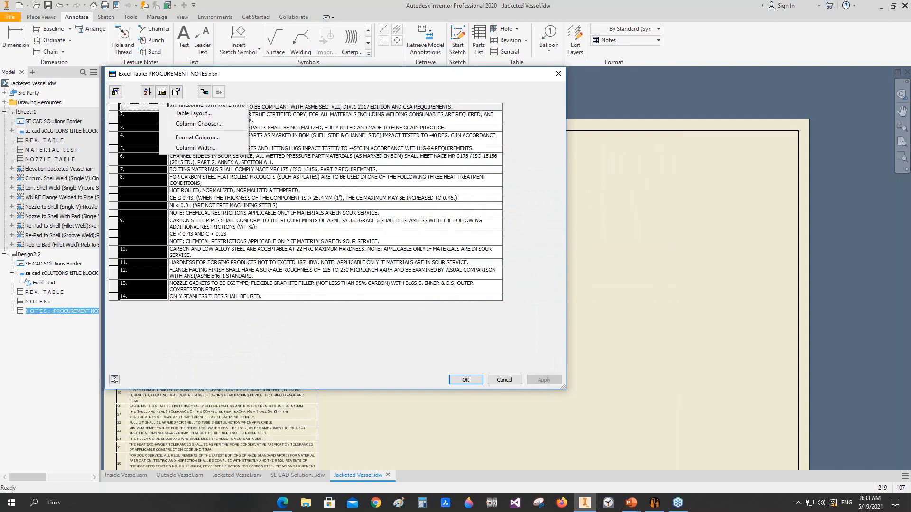
pyautogui.click(182, 150)
pyautogui.write('10')
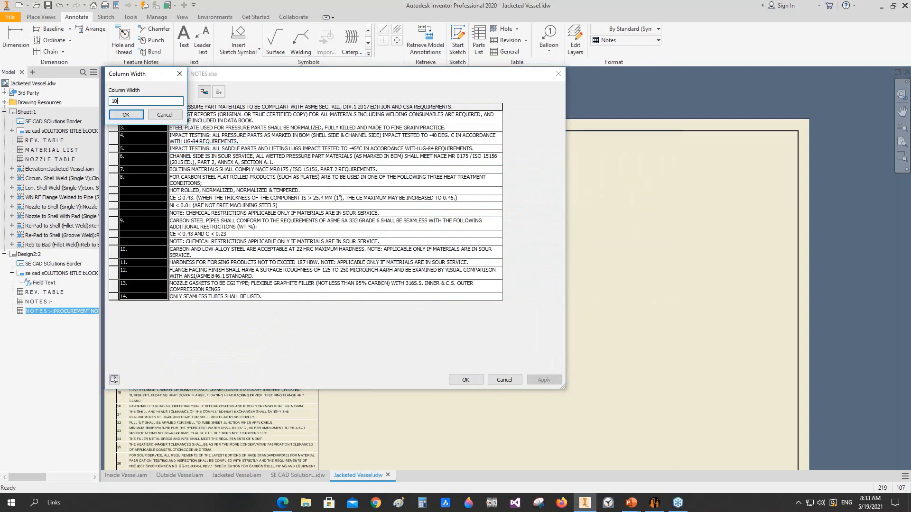
pyautogui.press('Return')
pyautogui.rightClick(171, 107)
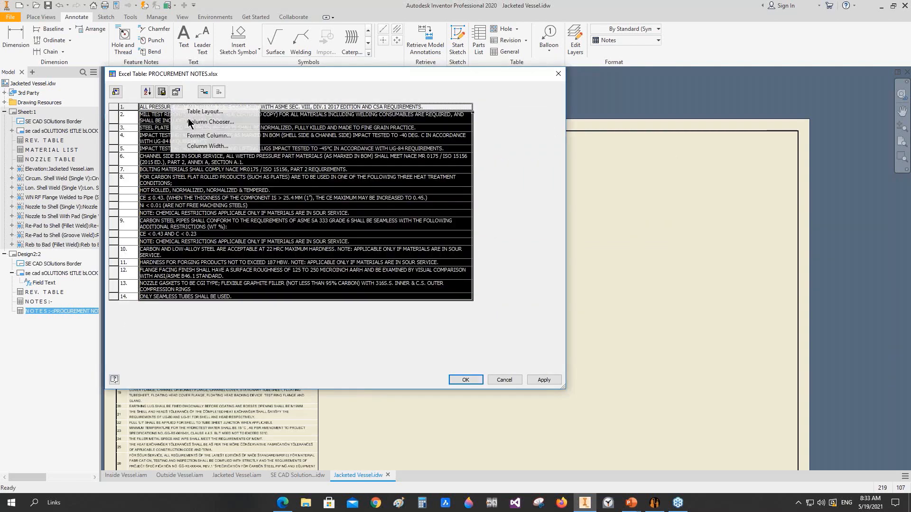
pyautogui.click(202, 149)
pyautogui.write('160')
pyautogui.press('Return')
# Step: Title the procurement table PROCUREMENT NOTES in its table layout and apply the table edits
pyautogui.click(179, 91)
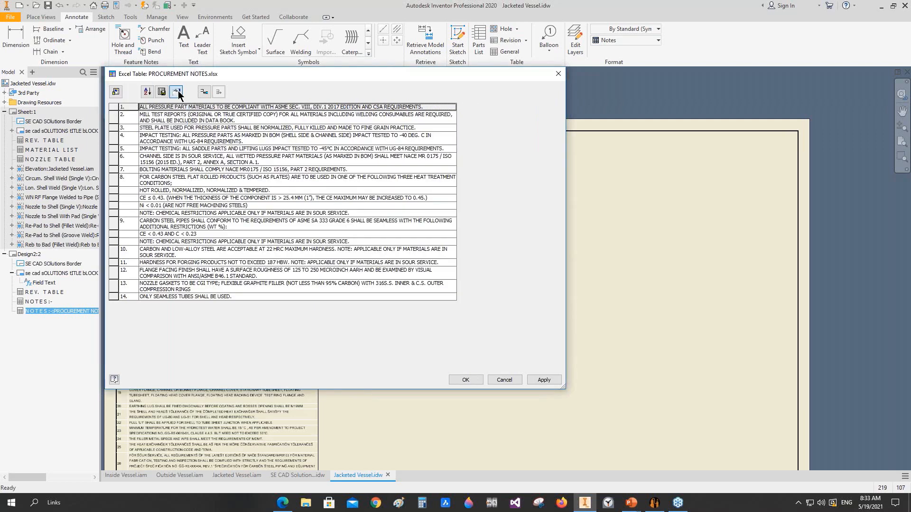
pyautogui.write('PROCUREMENT NOTES')
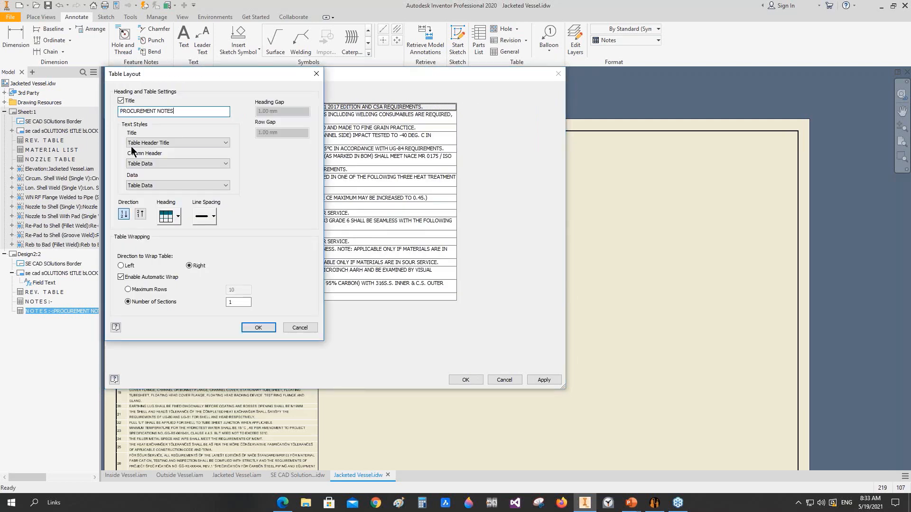
pyautogui.click(259, 328)
pyautogui.press('Return')
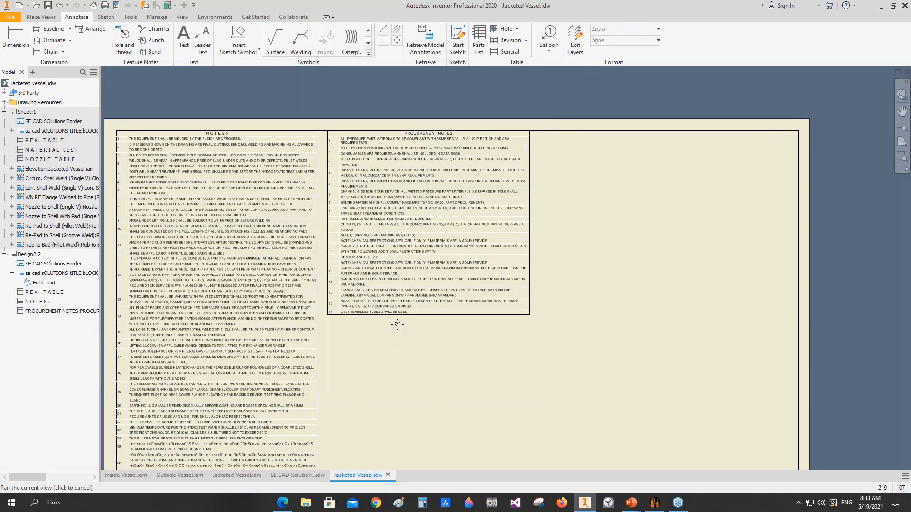
# Step: Insert a general table sourced from MANUFACTURING NOTES.xlsx to the right of the procurement notes table
pyautogui.moveTo(398, 325); pyautogui.dragTo(400, 291)
pyautogui.click(511, 54)
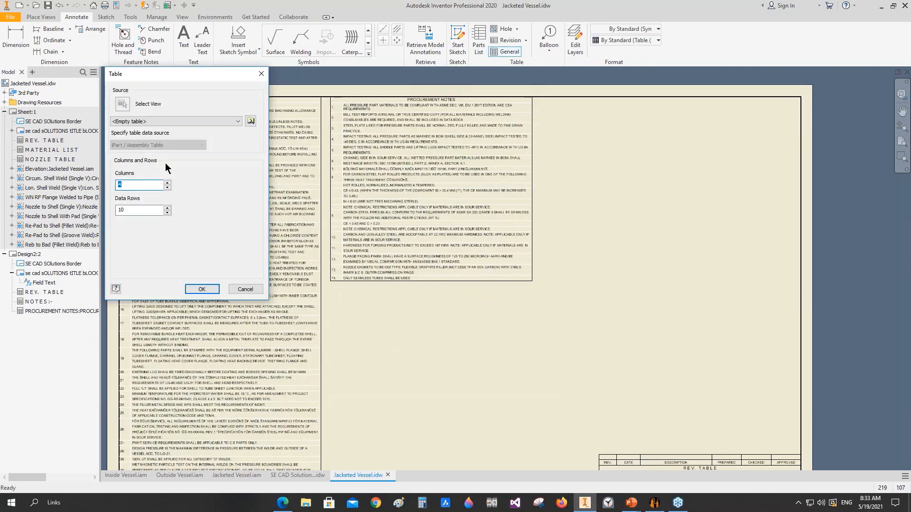
pyautogui.press('Tab')
pyautogui.click(250, 121)
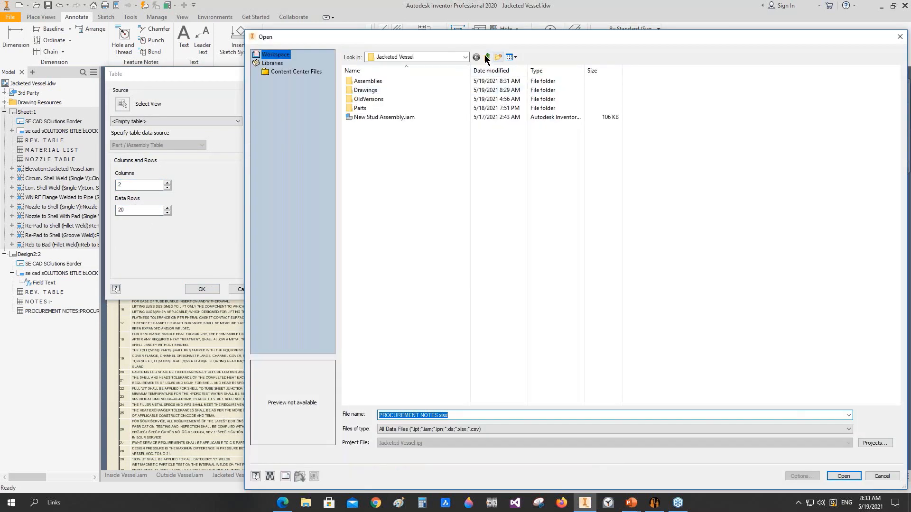
pyautogui.click(487, 57)
pyautogui.click(365, 118)
pyautogui.click(365, 118)
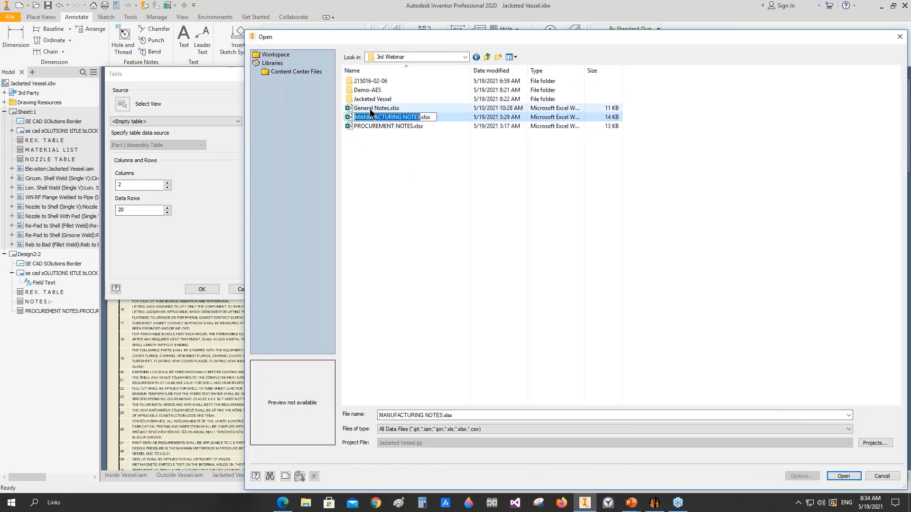
pyautogui.click(406, 189)
pyautogui.doubleClick(392, 116)
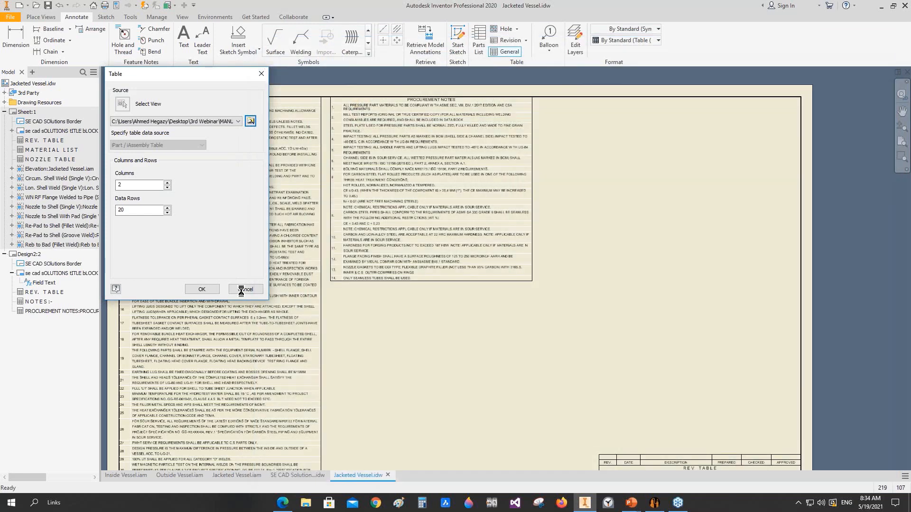
pyautogui.click(202, 289)
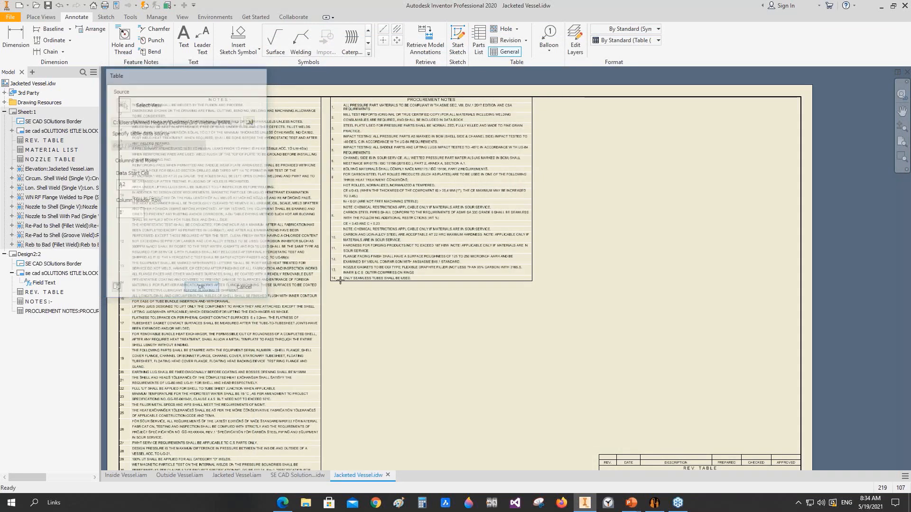
pyautogui.click(544, 97)
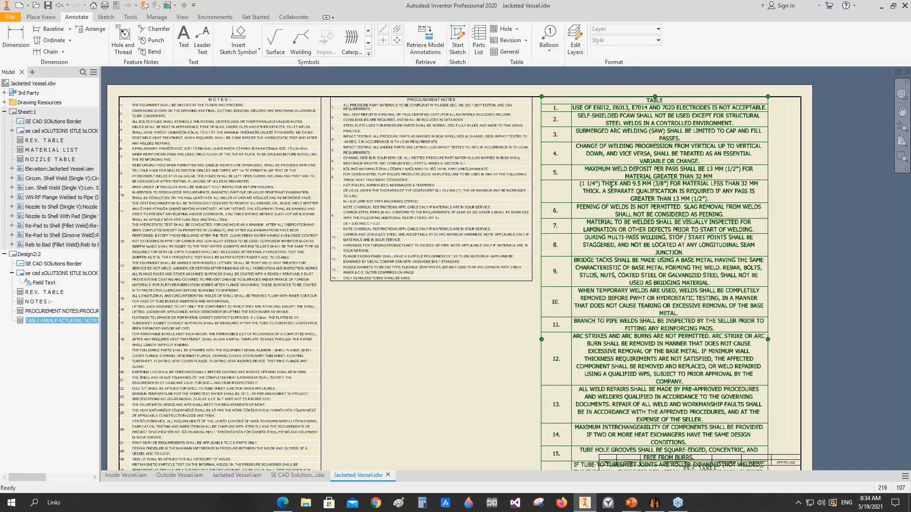
# Step: Apply the Notes table style to the manufacturing notes table and title it MANUFACTURING NOTES in its table layout
pyautogui.click(621, 42)
pyautogui.click(658, 184)
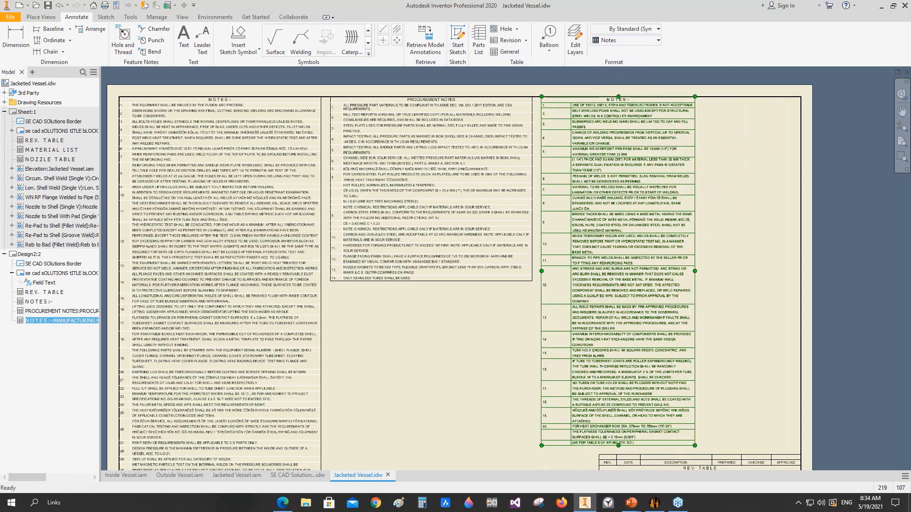
pyautogui.doubleClick(640, 155)
pyautogui.click(175, 93)
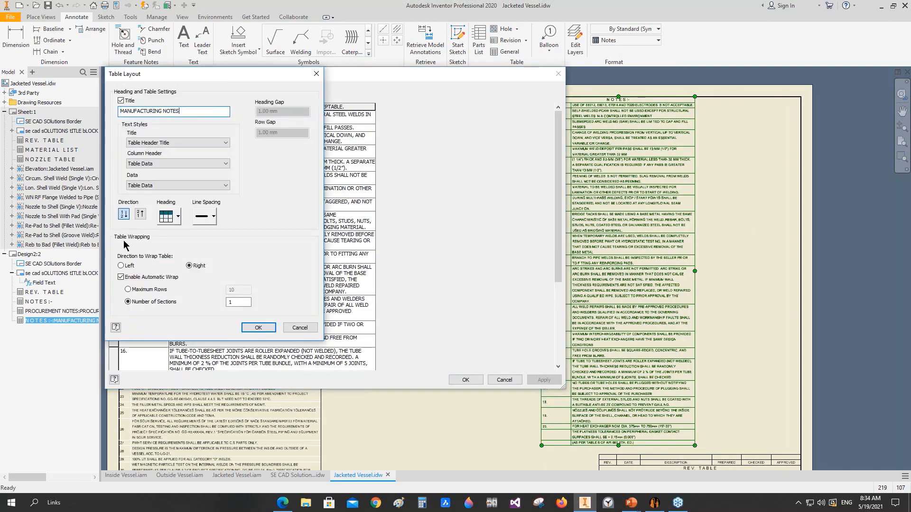
pyautogui.click(257, 327)
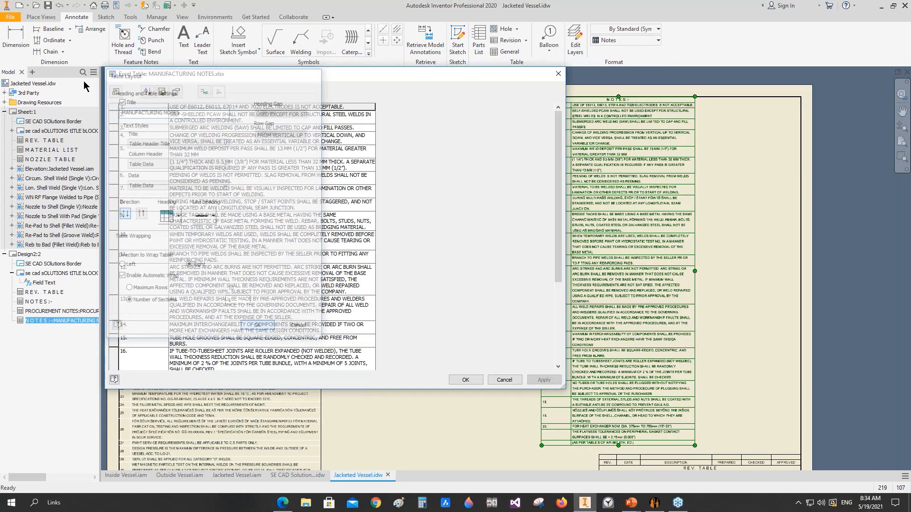
# Step: Set the manufacturing notes table's number column width to 10 and its text column width to 160, and accept the table edits
pyautogui.rightClick(142, 107)
pyautogui.click(210, 146)
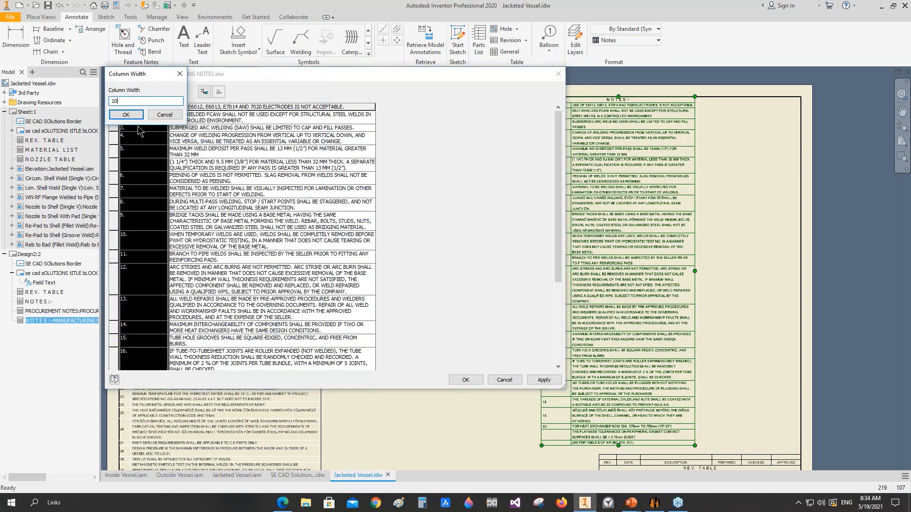
pyautogui.click(125, 115)
pyautogui.rightClick(233, 107)
pyautogui.click(256, 146)
pyautogui.write('160')
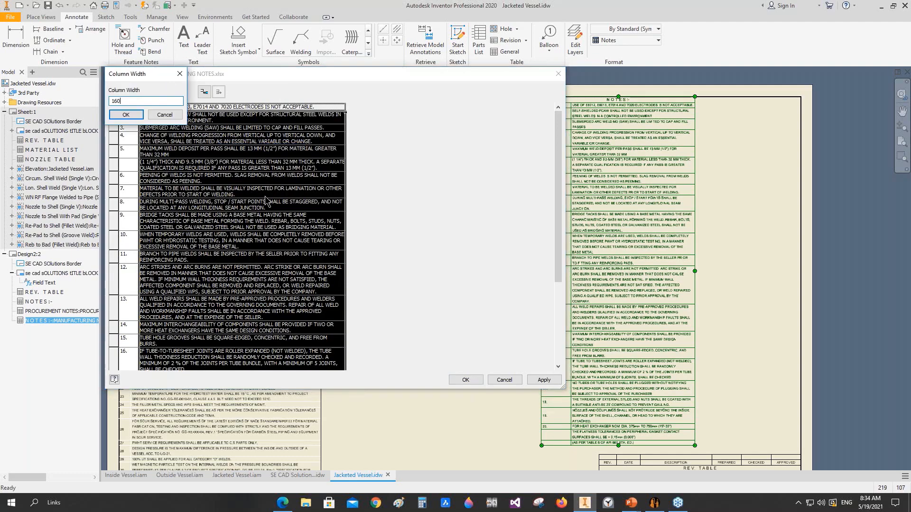
pyautogui.click(125, 115)
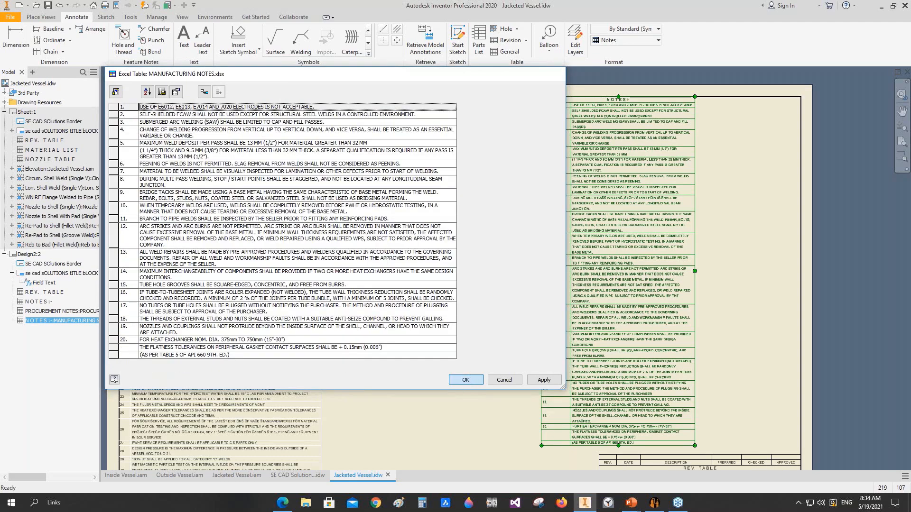
pyautogui.click(465, 380)
# Step: Move the manufacturing notes table directly below the procurement notes table and save the drawing
pyautogui.moveTo(407, 289); pyautogui.dragTo(435, 288)
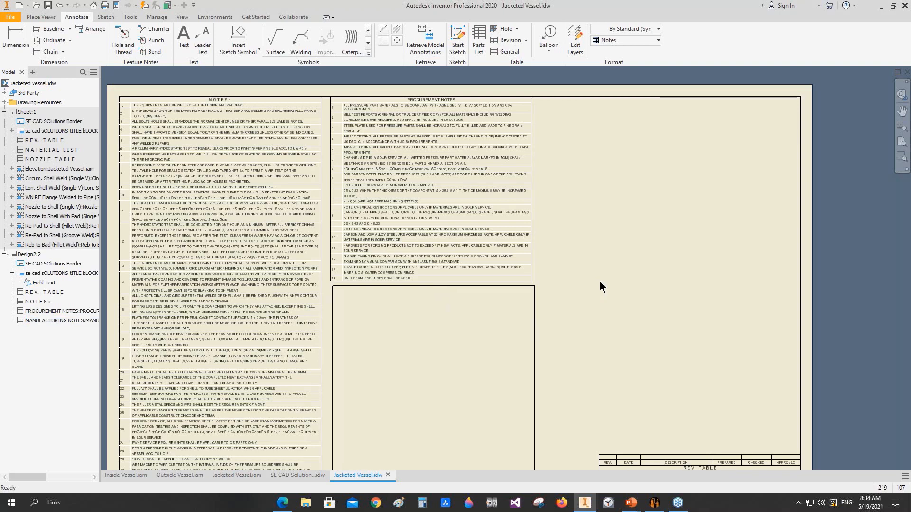
pyautogui.press('Home')
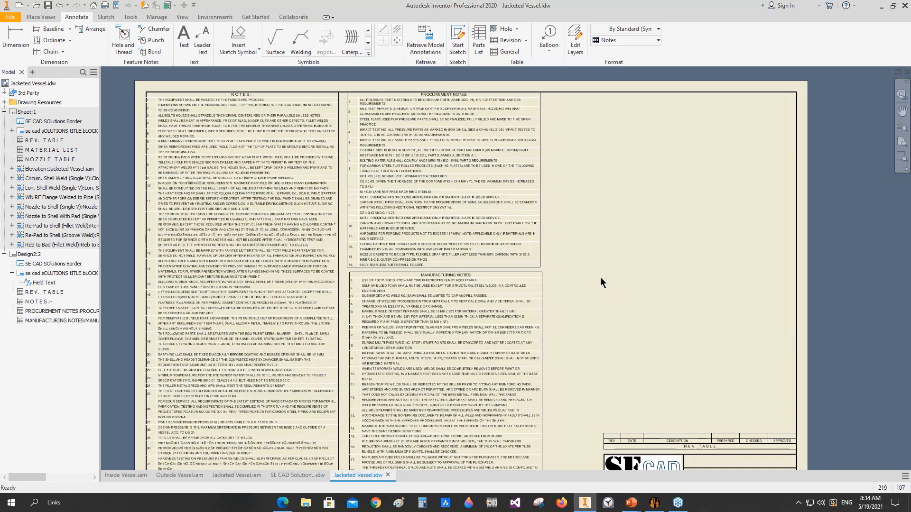
pyautogui.hotkey('ctrl', 's')
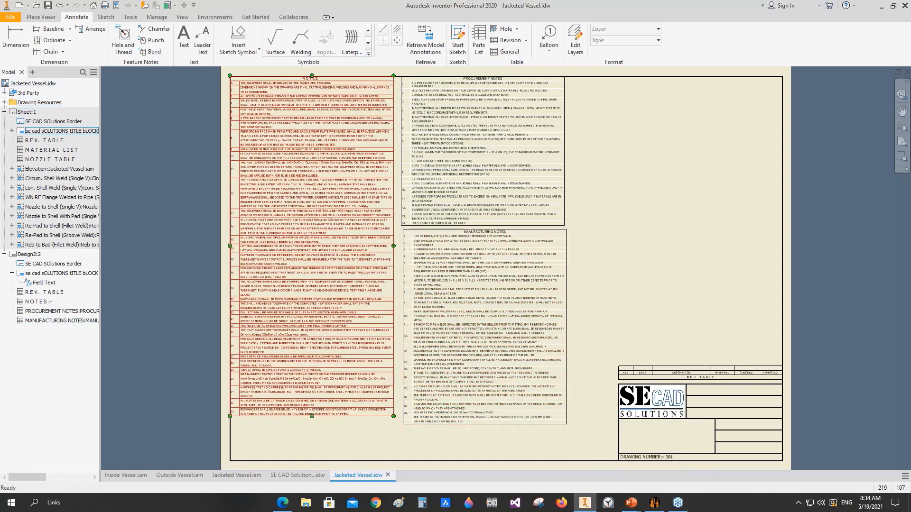
# Step: Review the Jacketed Vessel assembly and the SE CAD Solutions template drawing, and return to the Jacketed Vessel drawing
pyautogui.click(232, 476)
pyautogui.click(901, 209)
pyautogui.moveTo(500, 303); pyautogui.dragTo(470, 315)
pyautogui.rightClick(471, 277)
pyautogui.click(422, 316)
pyautogui.click(303, 475)
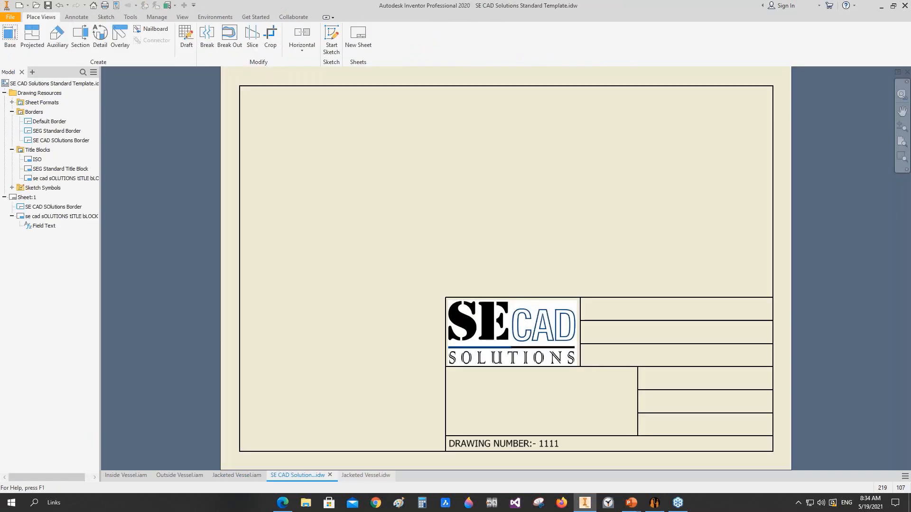
pyautogui.click(365, 475)
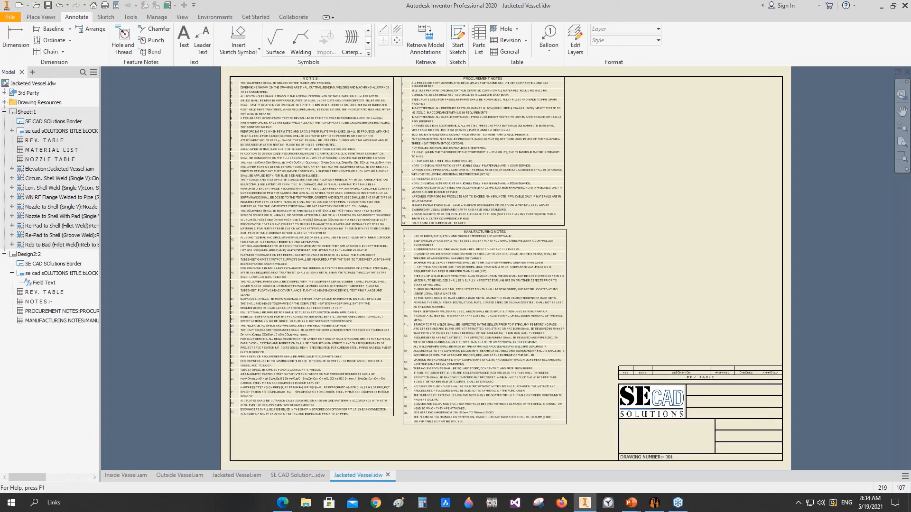
# Step: On Sheet:1, create full-depth section view A at 1:12 along the elevation's vertical centreline and place it right of the elevation
pyautogui.doubleClick(23, 113)
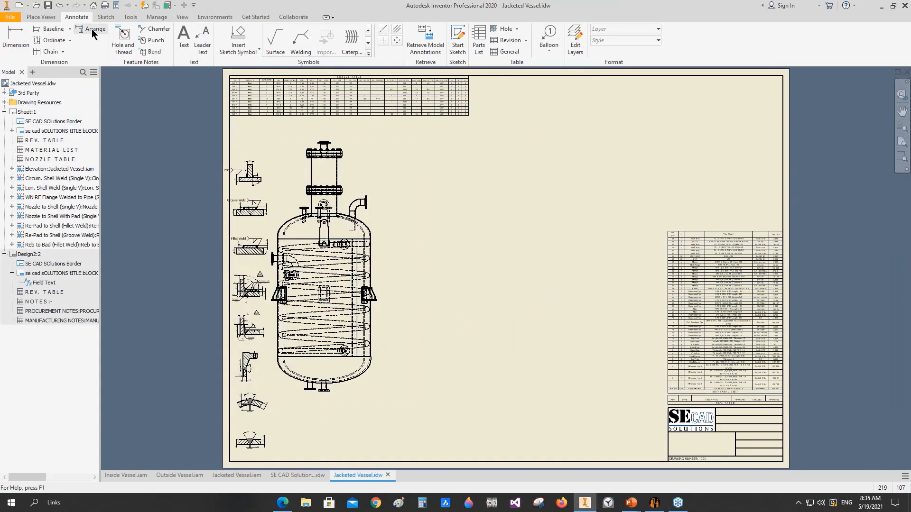
pyautogui.click(38, 18)
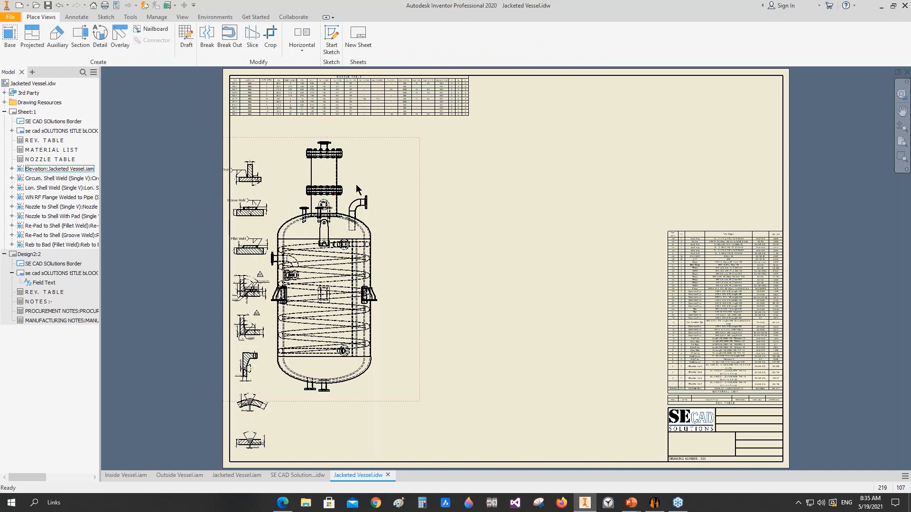
pyautogui.moveTo(418, 166); pyautogui.dragTo(420, 167)
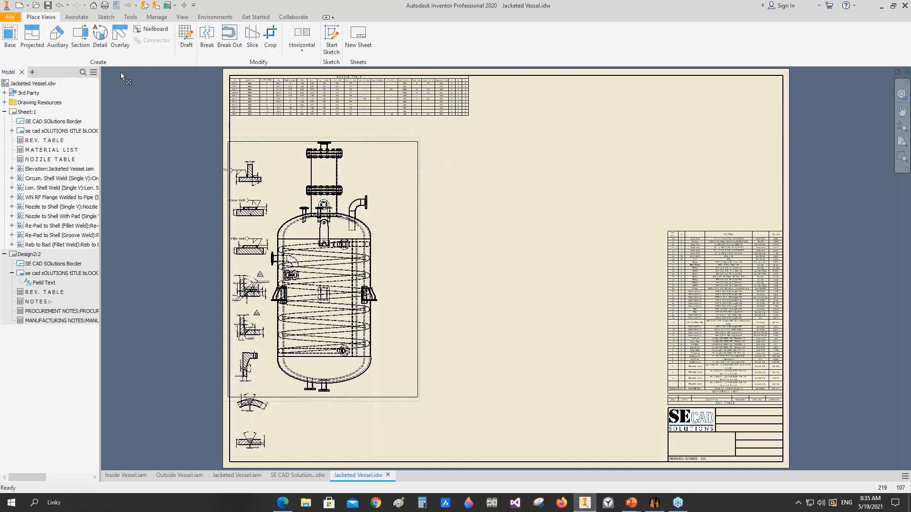
pyautogui.click(84, 40)
pyautogui.click(348, 146)
pyautogui.scroll(5, 336, 140)
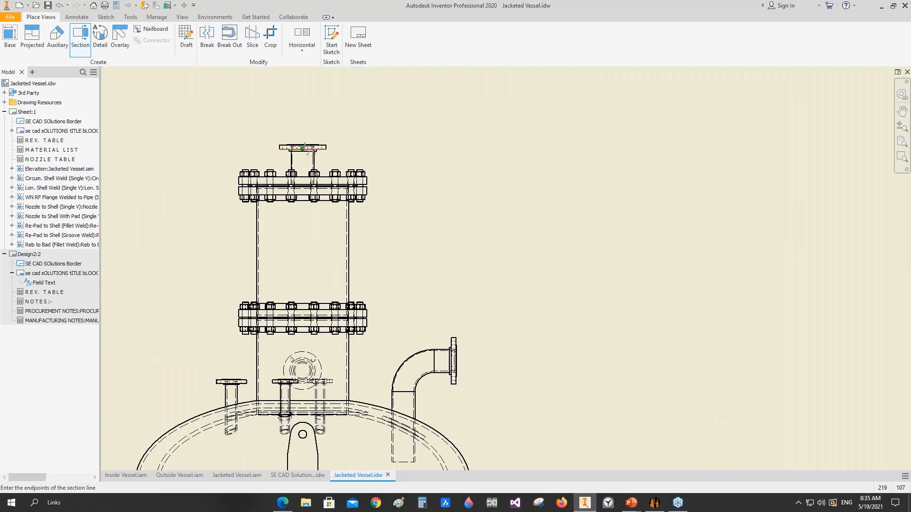
pyautogui.click(302, 137)
pyautogui.scroll(-5, 302, 137)
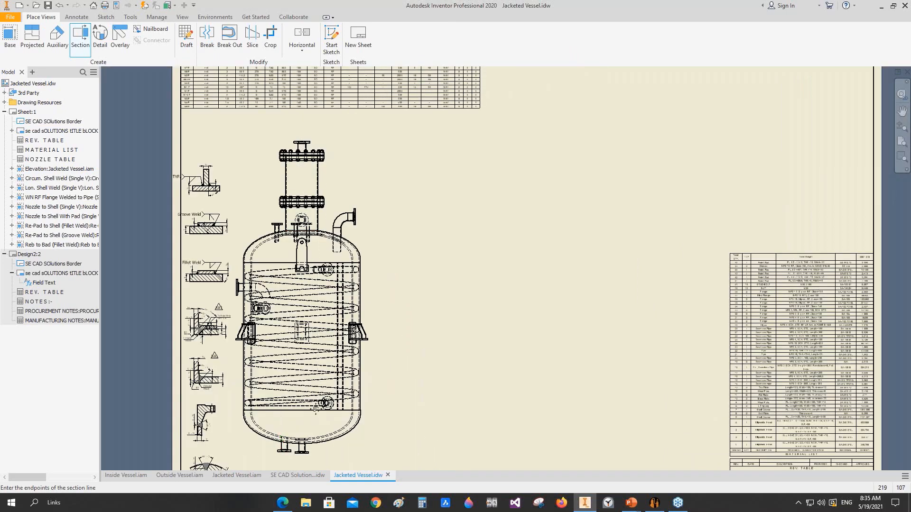
pyautogui.click(320, 321)
pyautogui.rightClick(321, 320)
pyautogui.click(355, 319)
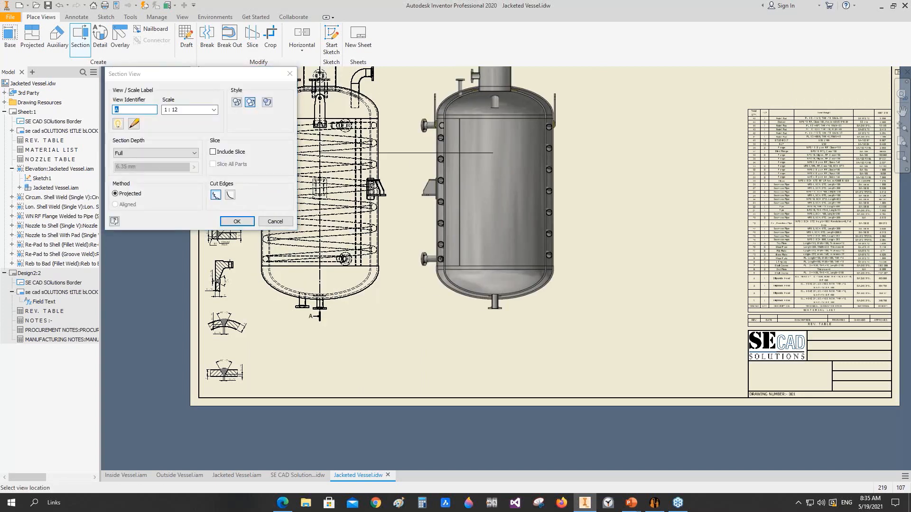
pyautogui.click(493, 153)
# Step: Create a projected top view from the elevation view and place it straight below, outside the sheet
pyautogui.scroll(-3, 493, 178)
pyautogui.moveTo(485, 215); pyautogui.dragTo(478, 241, button='middle')
pyautogui.click(32, 40)
pyautogui.click(351, 278)
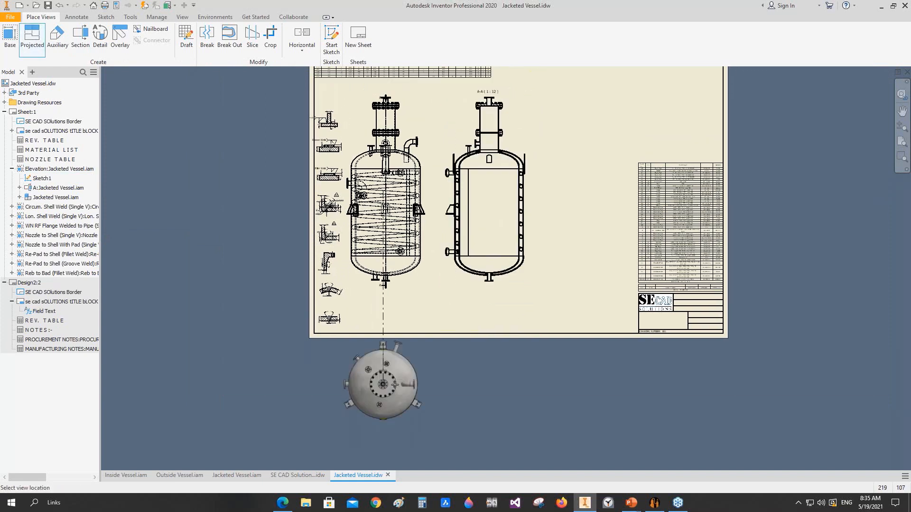
pyautogui.click(395, 385)
pyautogui.rightClick(363, 417)
pyautogui.click(375, 427)
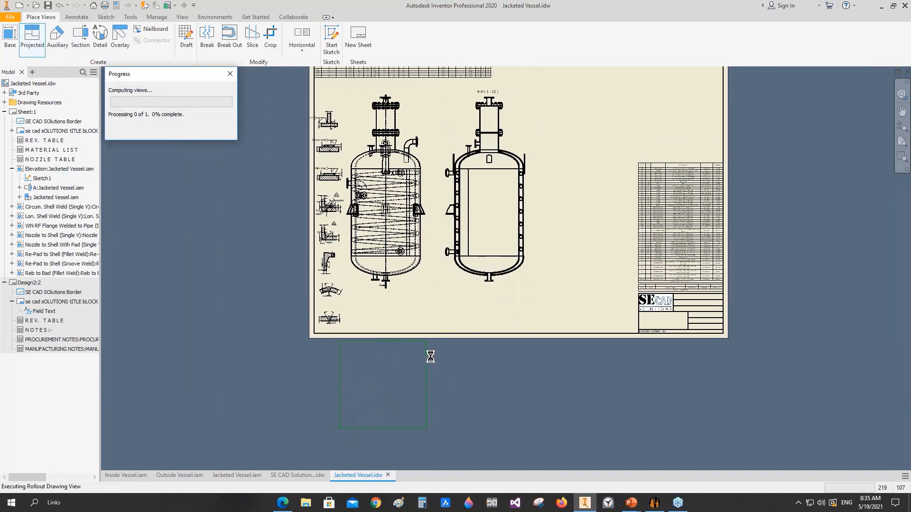
# Step: Break the projected top view's alignment with the elevation view
pyautogui.rightClick(416, 348)
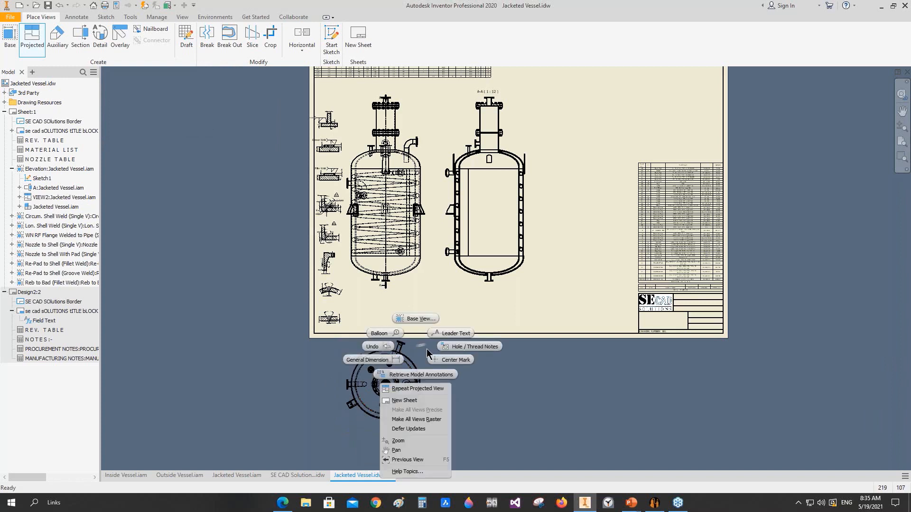
pyautogui.click(426, 345)
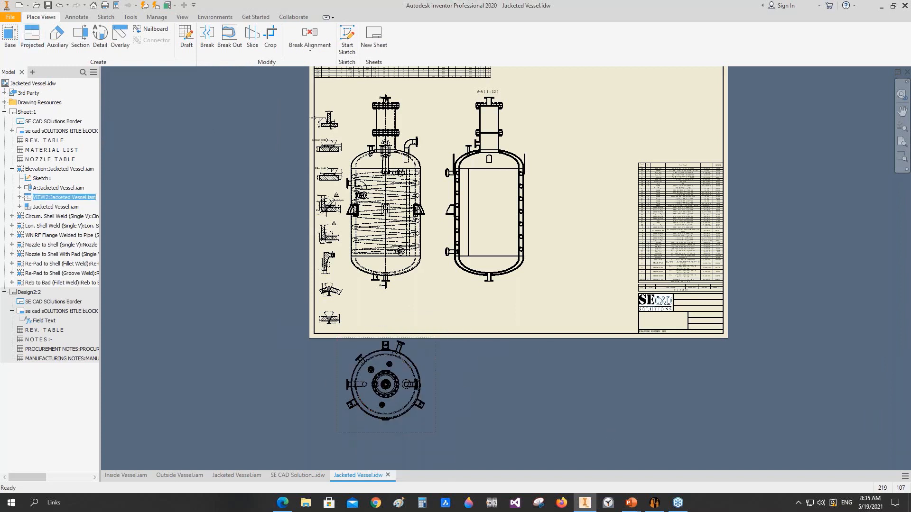
pyautogui.rightClick(426, 346)
pyautogui.moveTo(442, 143)
pyautogui.click(494, 171)
# Step: Move the top view into the sheet's upper-right area, above the material list
pyautogui.moveTo(436, 359); pyautogui.dragTo(639, 90)
pyautogui.press('F2')
pyautogui.scroll(-1, 584, 305)
pyautogui.moveTo(612, 153); pyautogui.dragTo(565, 276, button='middle')
pyautogui.scroll(4, 564, 274)
pyautogui.moveTo(599, 221); pyautogui.dragTo(612, 215)
pyautogui.moveTo(599, 243); pyautogui.dragTo(647, 165, button='middle')
pyautogui.moveTo(328, 236); pyautogui.dragTo(447, 219, button='middle')
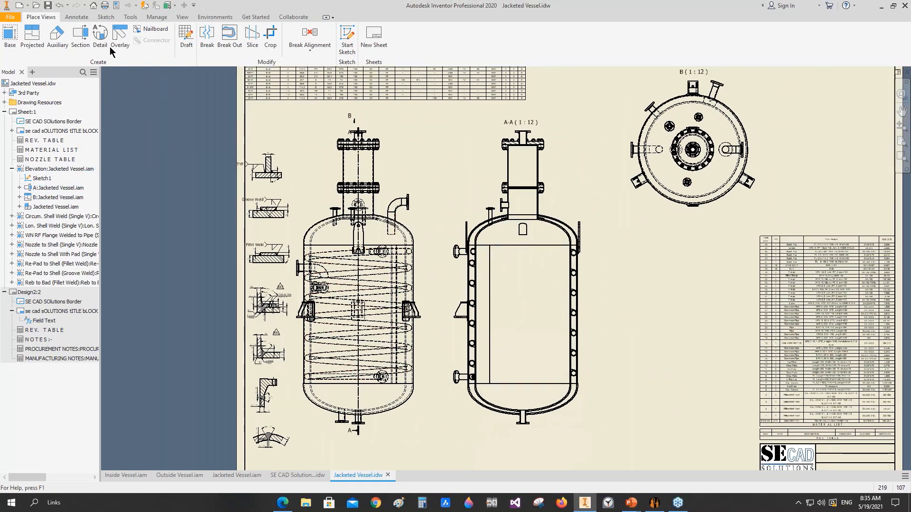
# Step: Add a Nozzle Tag No. style balloon to the manway pad in section A-A, using the Parts Only (legacy) BOM view
pyautogui.click(68, 19)
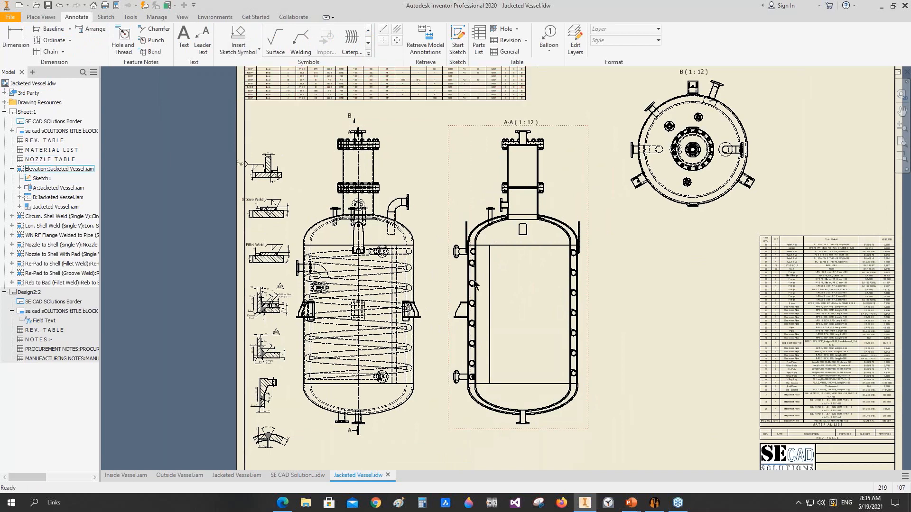
pyautogui.click(548, 41)
pyautogui.click(633, 41)
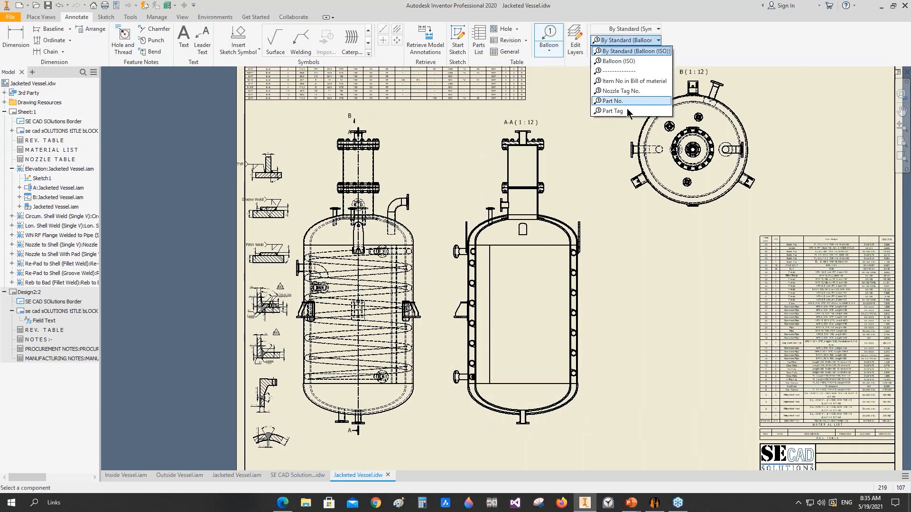
pyautogui.click(620, 91)
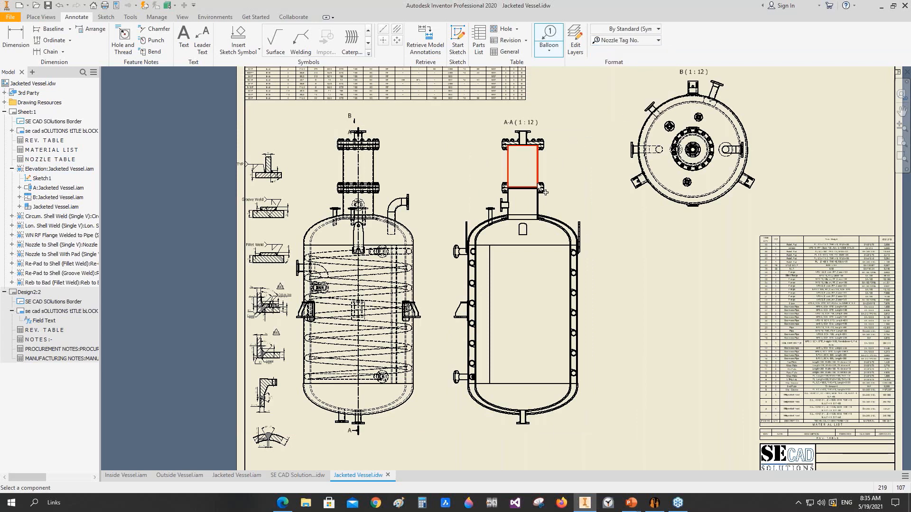
pyautogui.scroll(-5, 550, 175)
pyautogui.click(544, 311)
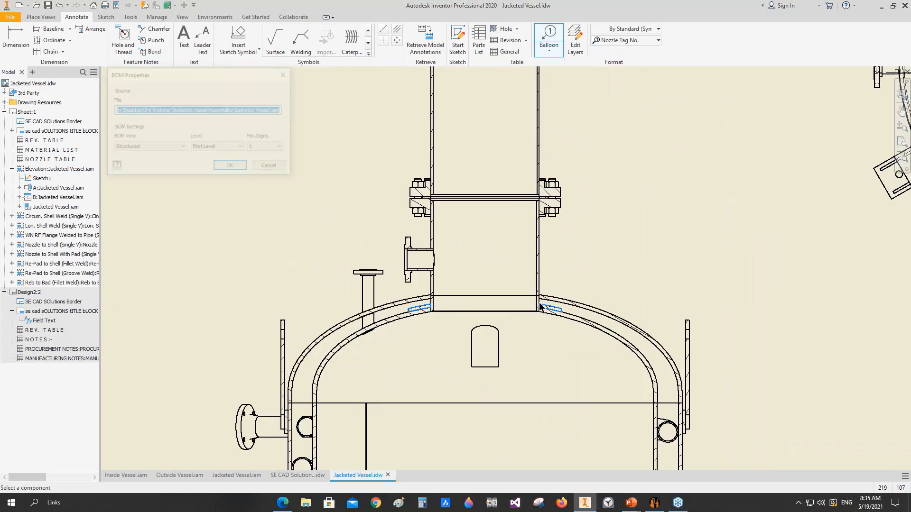
pyautogui.click(158, 150)
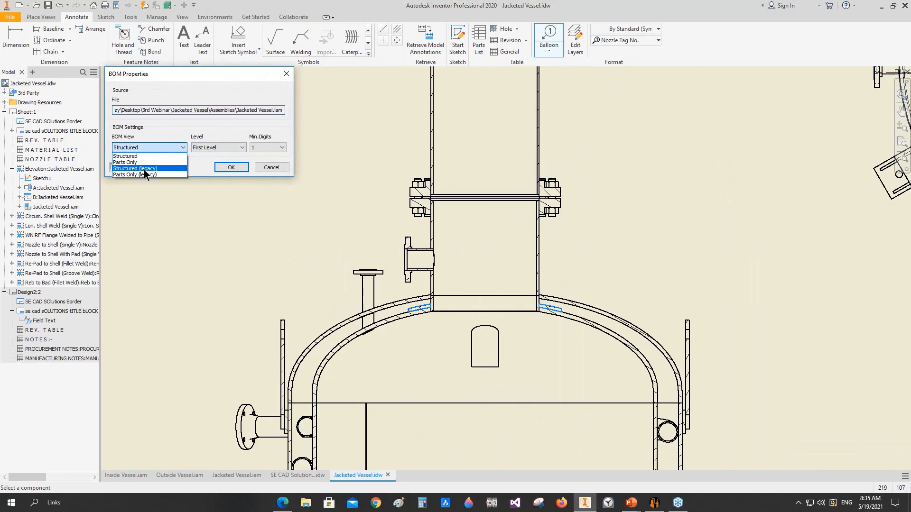
pyautogui.click(144, 162)
pyautogui.click(155, 148)
pyautogui.click(142, 174)
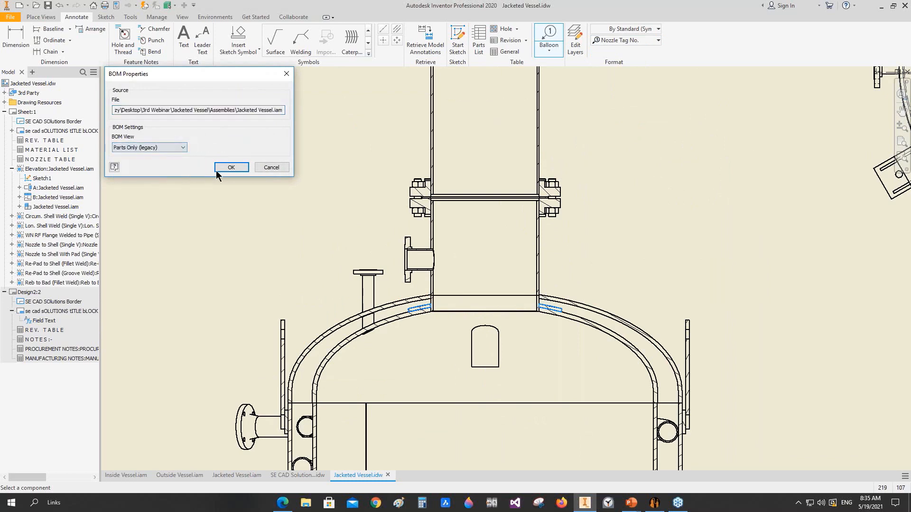
pyautogui.click(231, 167)
pyautogui.rightClick(250, 161)
pyautogui.click(277, 166)
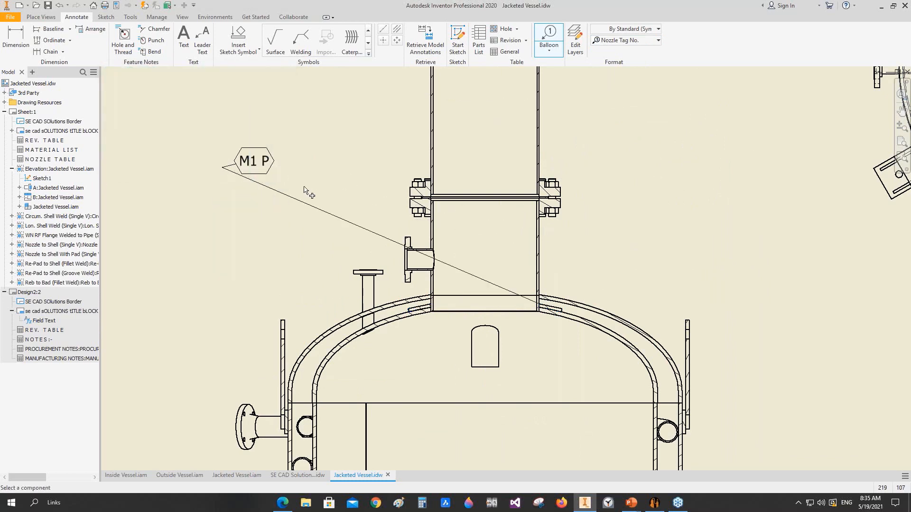
# Step: Add a nozzle tag balloon to the small vertical nozzle on the top head in section A-A
pyautogui.scroll(-3, 303, 184)
pyautogui.click(338, 250)
pyautogui.click(304, 232)
pyautogui.rightClick(304, 231)
pyautogui.click(257, 234)
pyautogui.scroll(-3, 283, 241)
pyautogui.scroll(4, 195, 250)
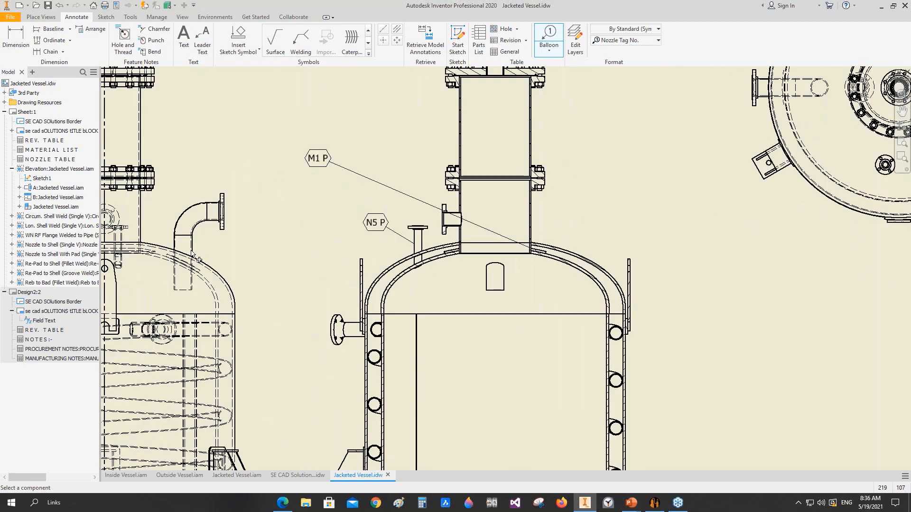
# Step: Add a nozzle tag balloon to the elbow nozzle on the top head in the elevation view
pyautogui.click(193, 248)
pyautogui.click(250, 236)
pyautogui.rightClick(251, 236)
pyautogui.click(204, 236)
# Step: End balloon placement and move the M1 P balloon to the right side of the manway neck in section A-A
pyautogui.scroll(-3, 287, 216)
pyautogui.moveTo(288, 216); pyautogui.dragTo(545, 212, button='middle')
pyautogui.scroll(4, 380, 240)
pyautogui.scroll(-2, 380, 238)
pyautogui.moveTo(433, 229)
pyautogui.mouseDown(button='middle')
pyautogui.moveTo(386, 98)
pyautogui.moveTo(364, 228)
pyautogui.mouseUp(button='middle')
pyautogui.scroll(-4, 386, 99)
pyautogui.scroll(1, 394, 198)
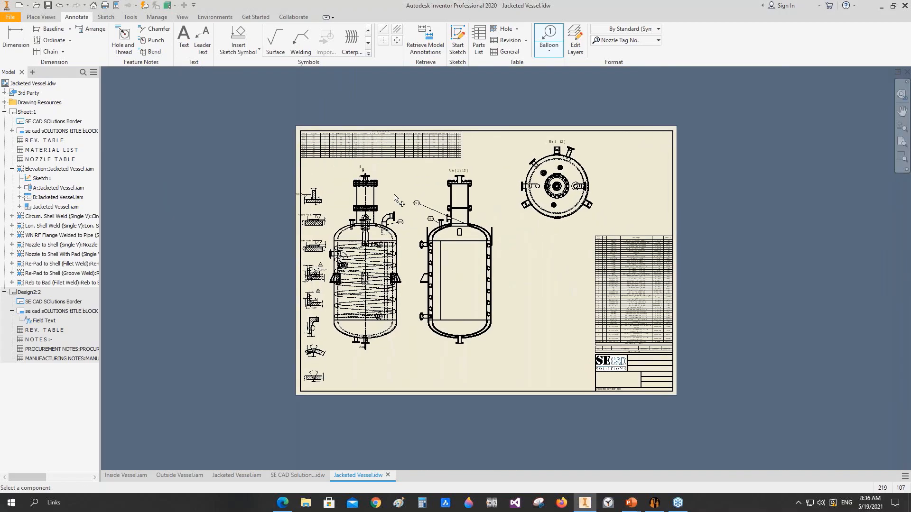
pyautogui.scroll(3, 445, 241)
pyautogui.press('Escape')
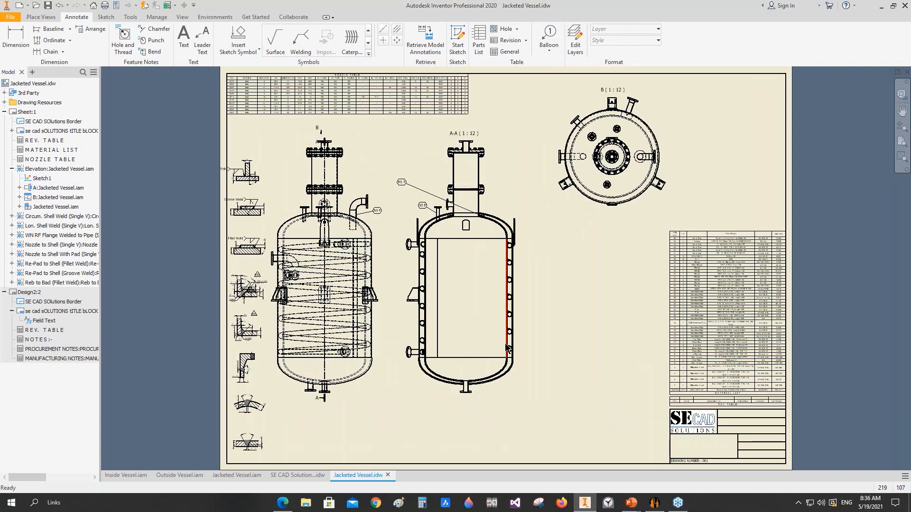
pyautogui.moveTo(506, 344)
pyautogui.moveTo(401, 182); pyautogui.dragTo(498, 201)
# Step: Switch to Static Equipment Generator and open 215016-02-06.seg from the 3rd Webinar folder, saving the current Jacketed Vessel project
pyautogui.click(654, 503)
pyautogui.click(31, 37)
pyautogui.click(475, 132)
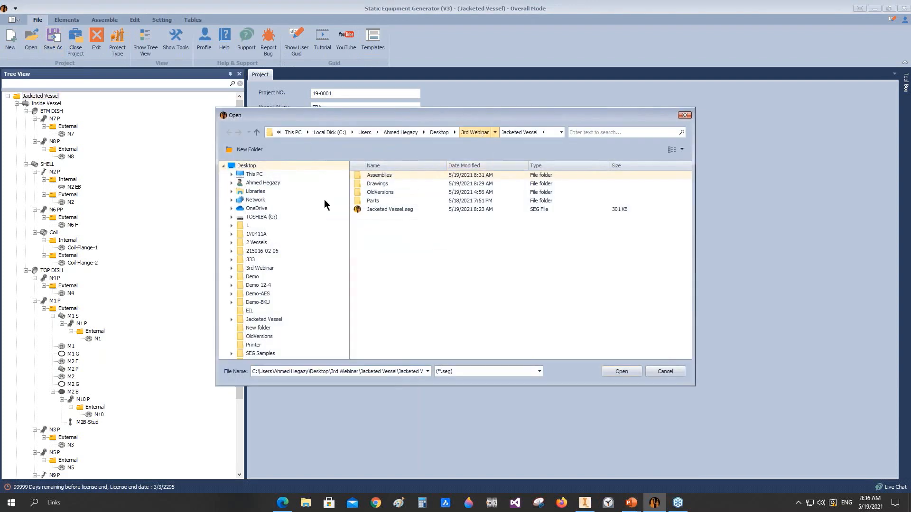
pyautogui.doubleClick(377, 175)
pyautogui.click(382, 217)
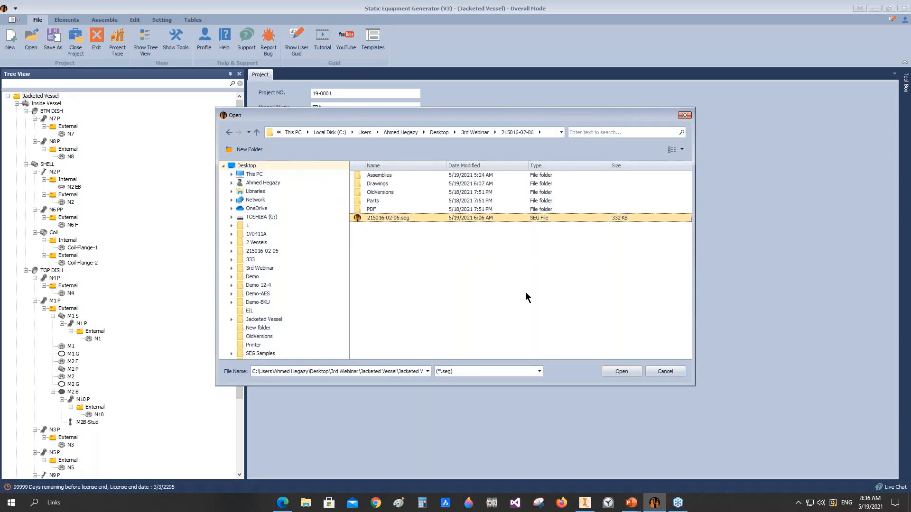
pyautogui.click(619, 372)
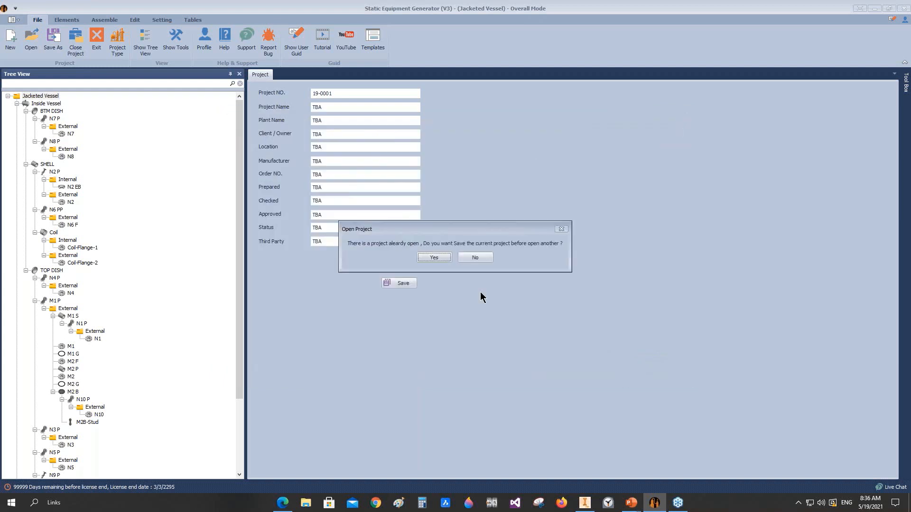
pyautogui.click(434, 257)
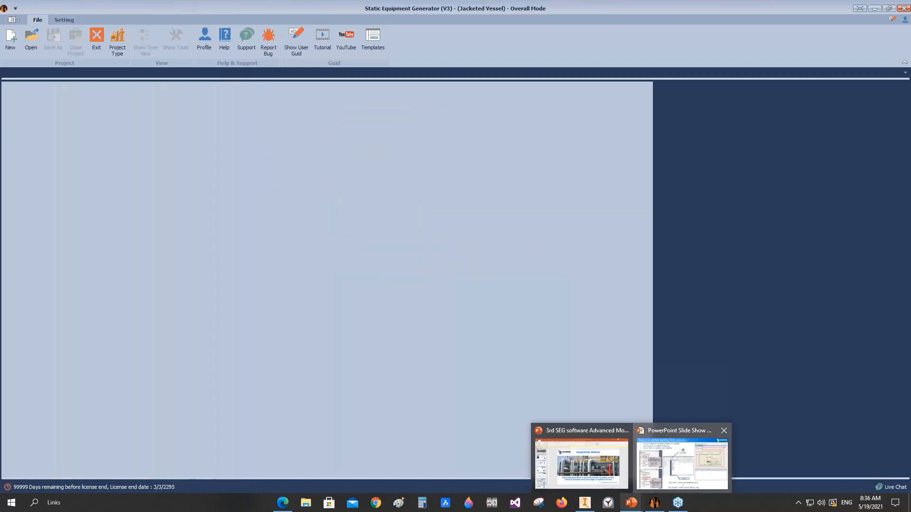
pyautogui.click(655, 486)
pyautogui.press('Right')
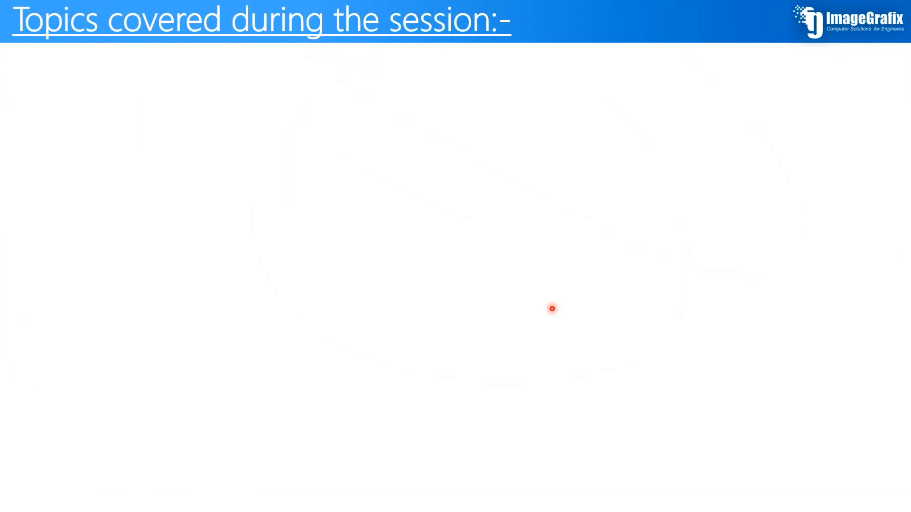
pyautogui.press('Right')
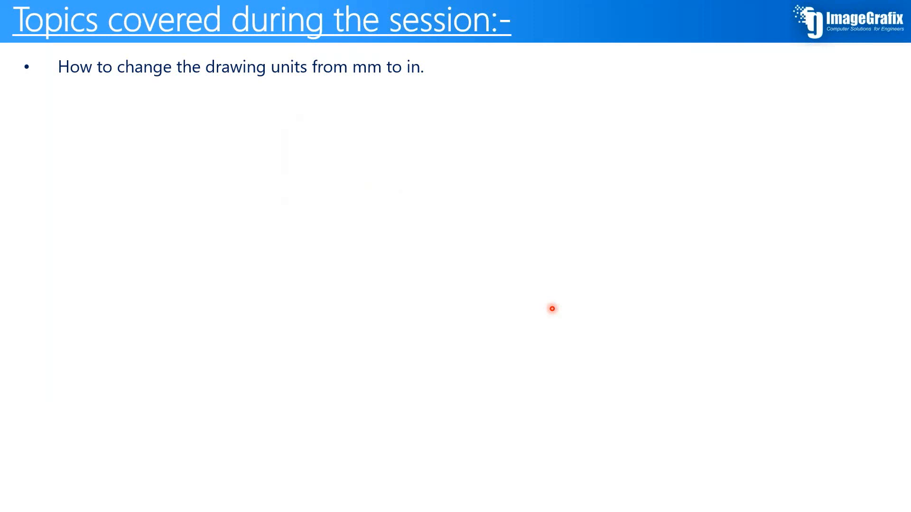
pyautogui.press('Right')
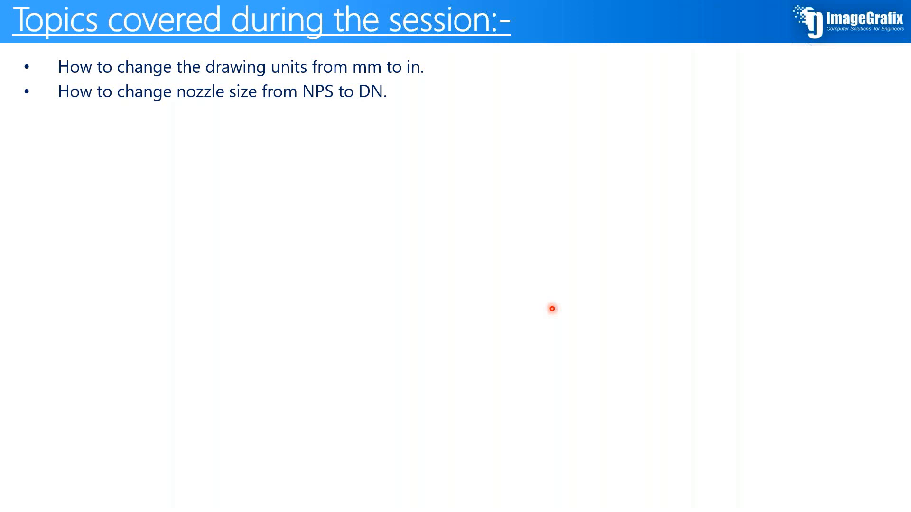
pyautogui.press('Right')
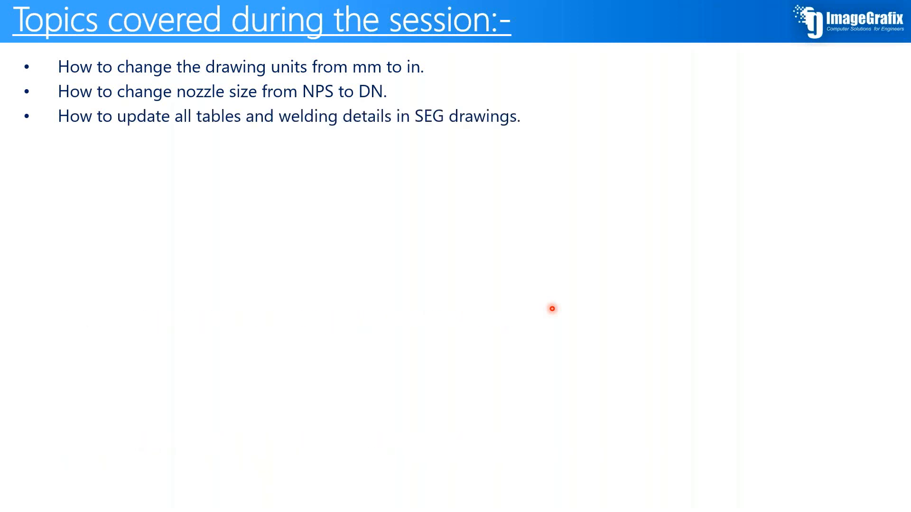
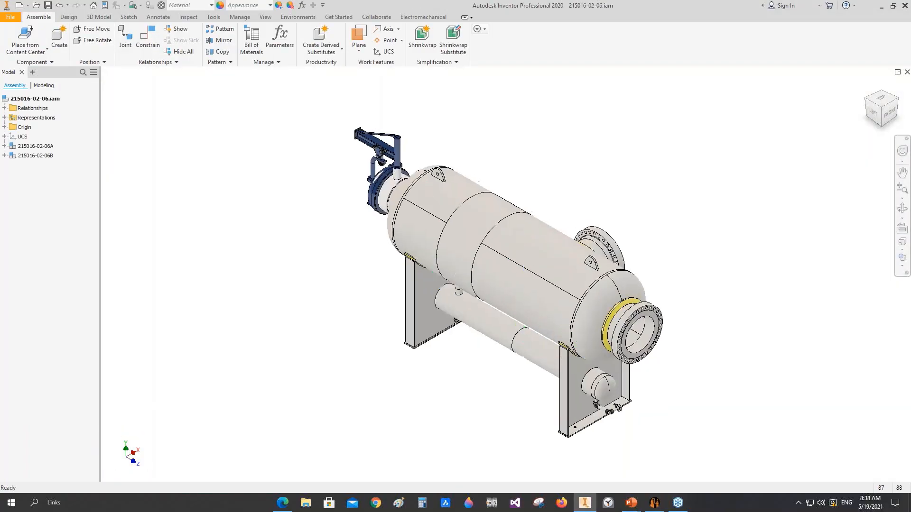
pyautogui.click(902, 209)
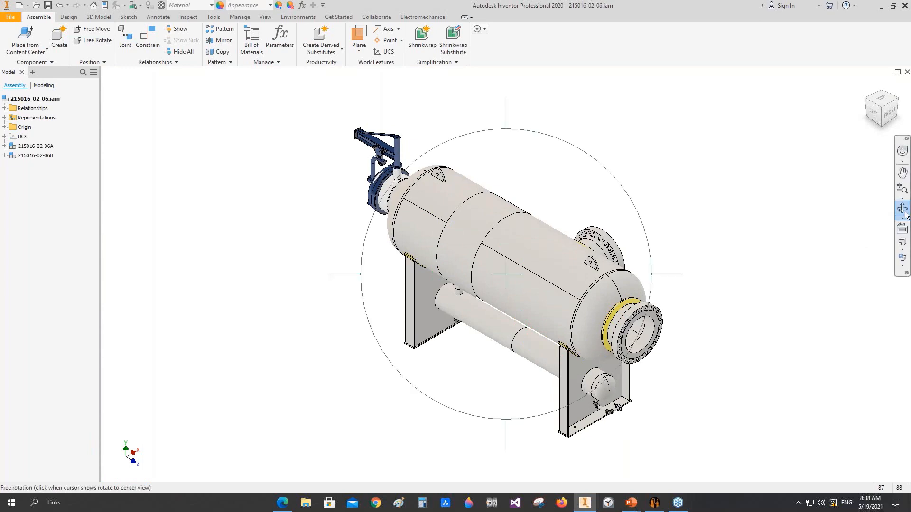
pyautogui.moveTo(593, 266); pyautogui.dragTo(384, 299)
pyautogui.scroll(-3, 491, 321)
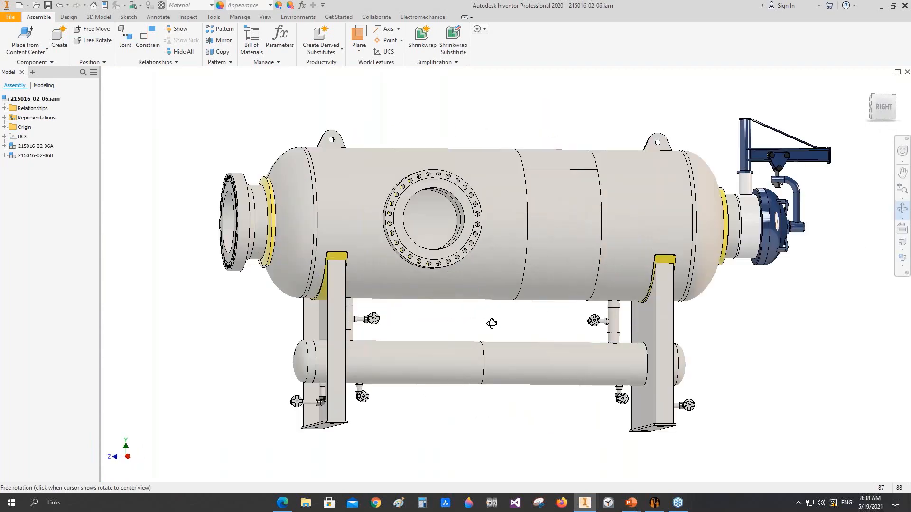
pyautogui.moveTo(492, 323); pyautogui.dragTo(461, 326)
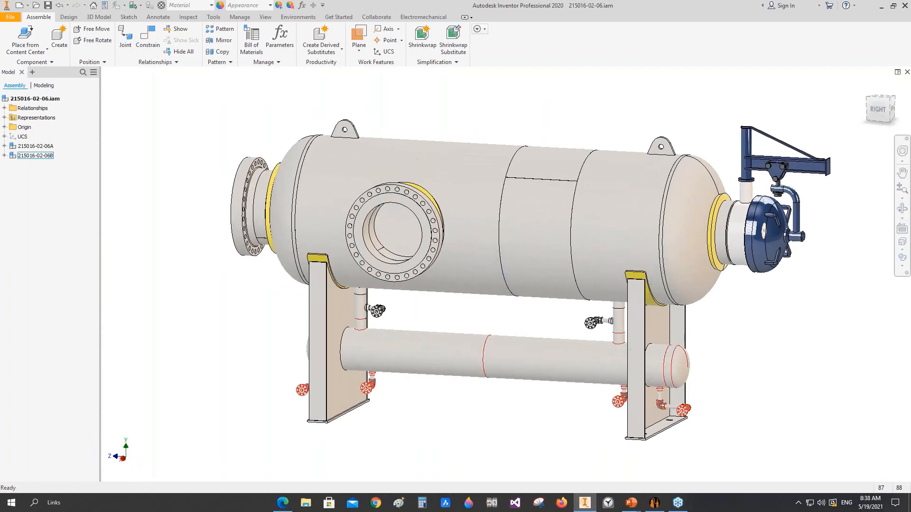
# Step: Switch to Static Equipment Generator and review the companies available for the border reference, leaving the selection unchanged
pyautogui.click(659, 504)
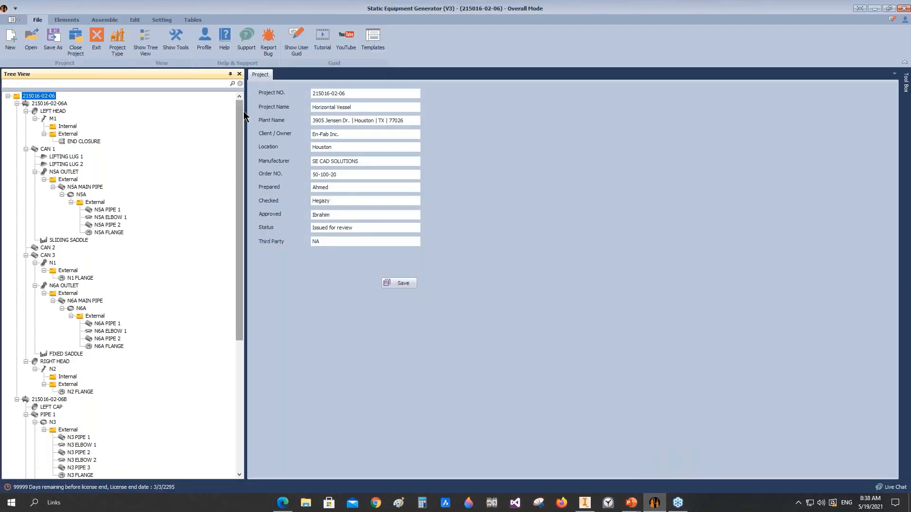
pyautogui.click(162, 21)
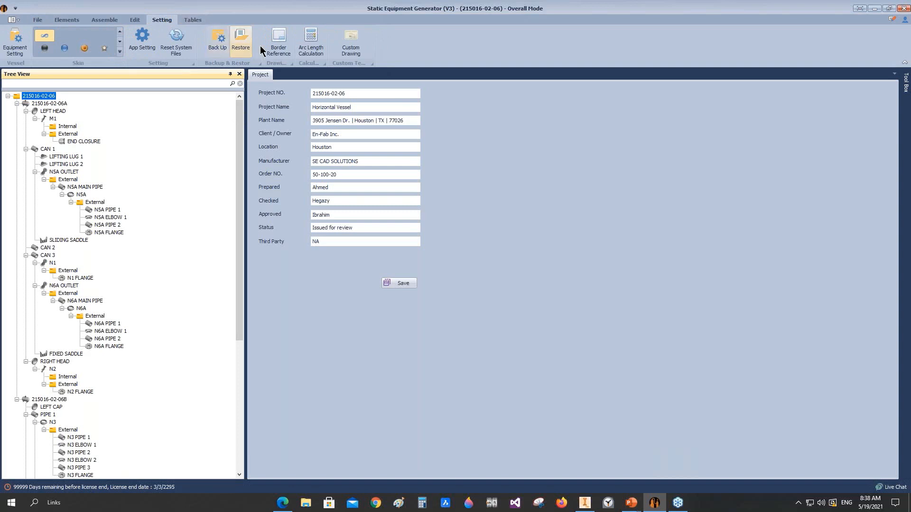
pyautogui.click(278, 46)
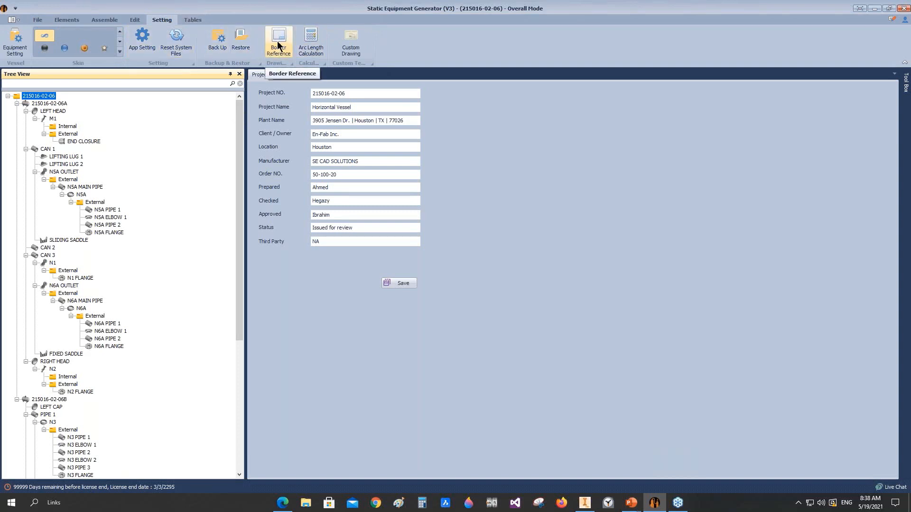
pyautogui.click(522, 205)
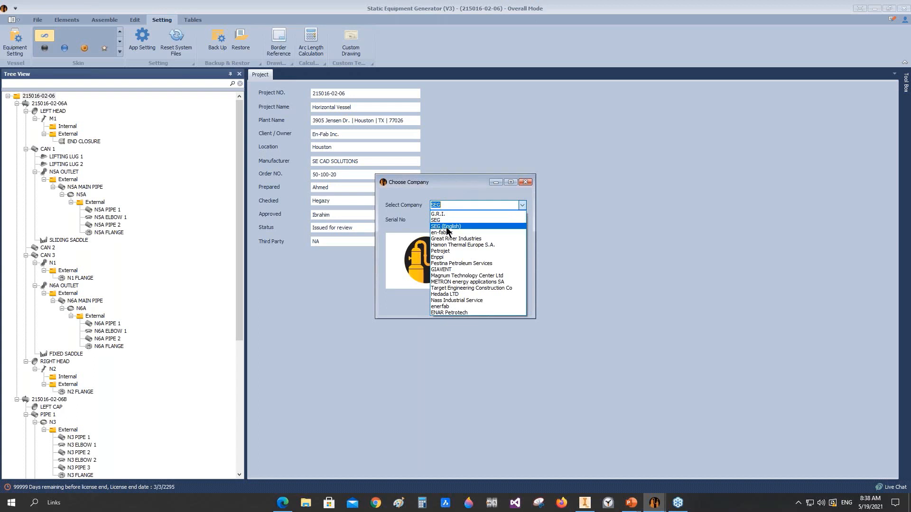
pyautogui.click(525, 183)
pyautogui.click(525, 183)
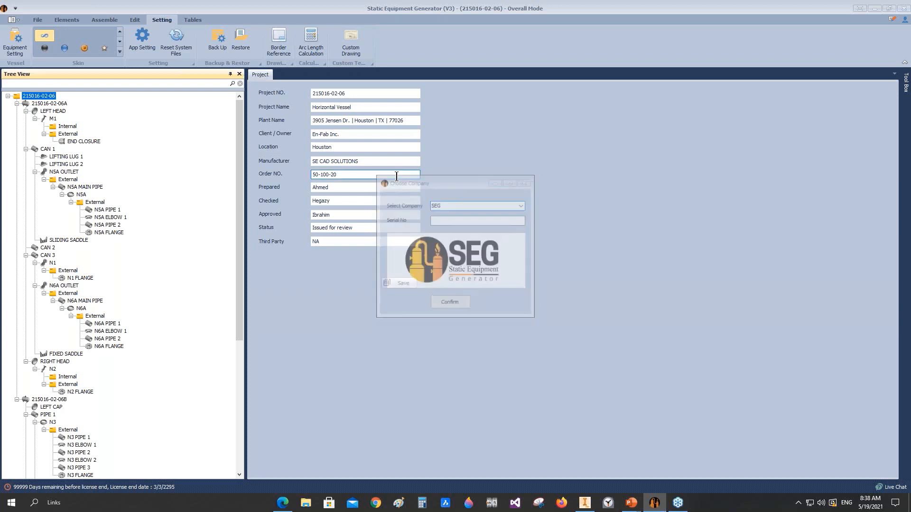
# Step: Delete the SE CAD Solutions template from the custom reference template drawings
pyautogui.click(354, 50)
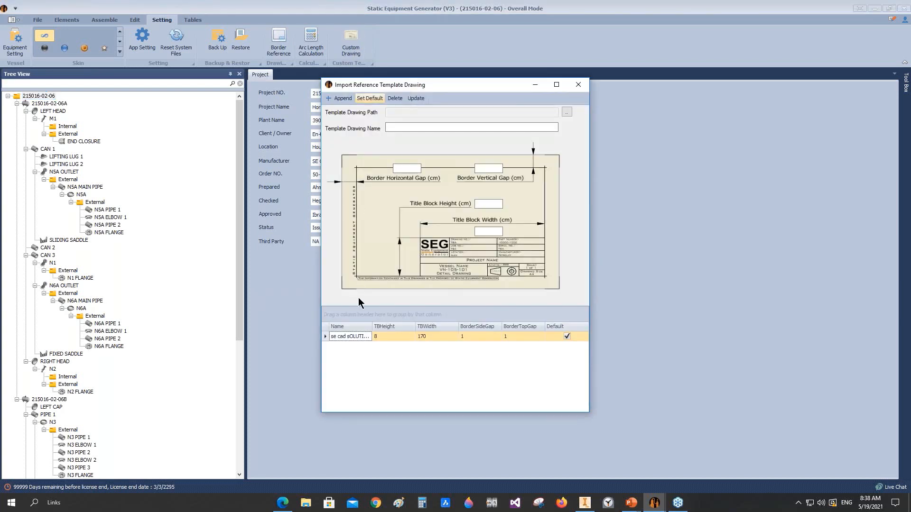
pyautogui.click(325, 336)
pyautogui.click(395, 98)
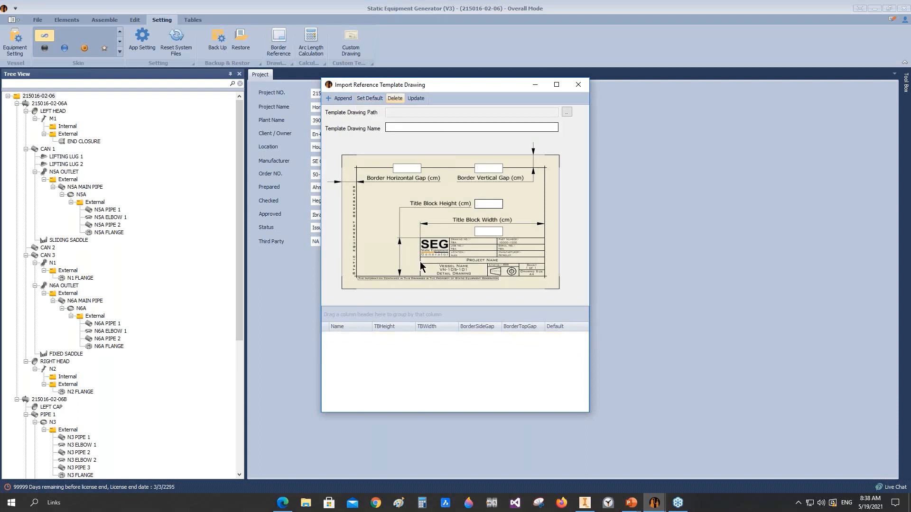
pyautogui.click(578, 84)
# Step: Set the border reference company to SEG (English), enter its serial number and confirm
pyautogui.click(368, 61)
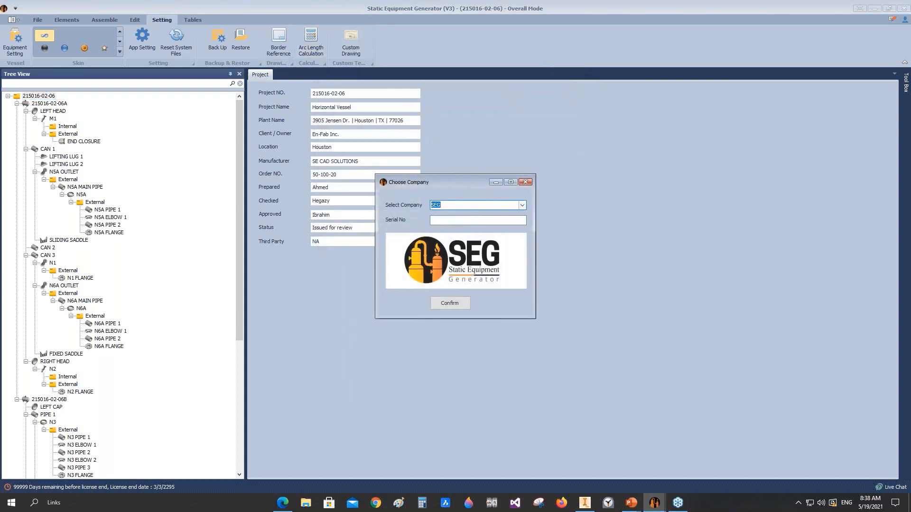
pyautogui.click(522, 205)
pyautogui.click(477, 227)
pyautogui.click(455, 220)
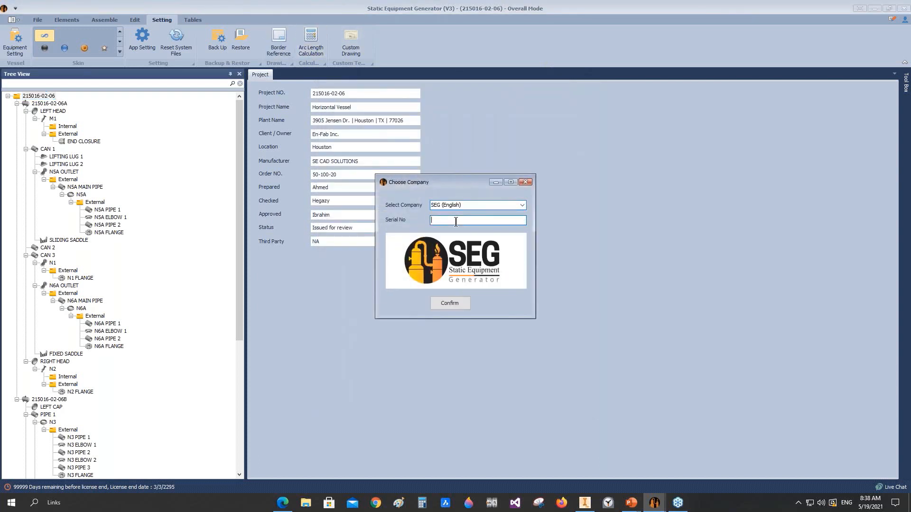
pyautogui.write('1')
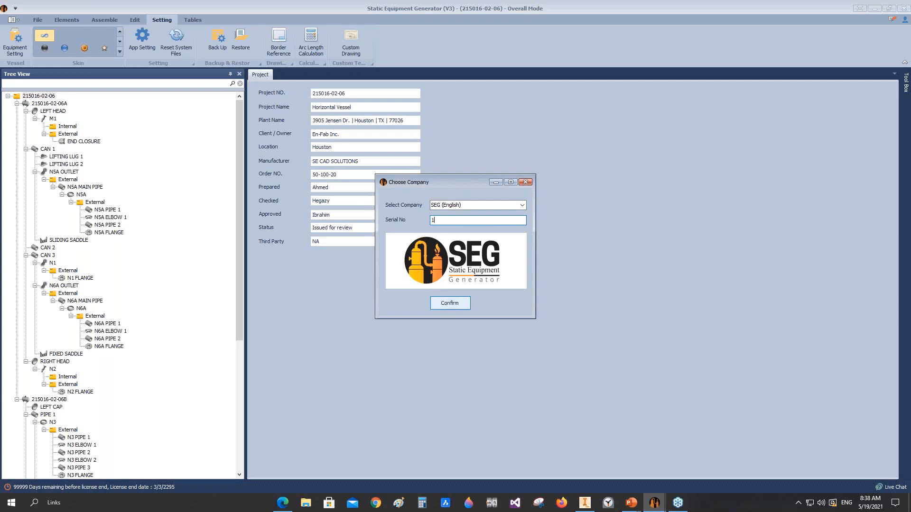
pyautogui.click(443, 305)
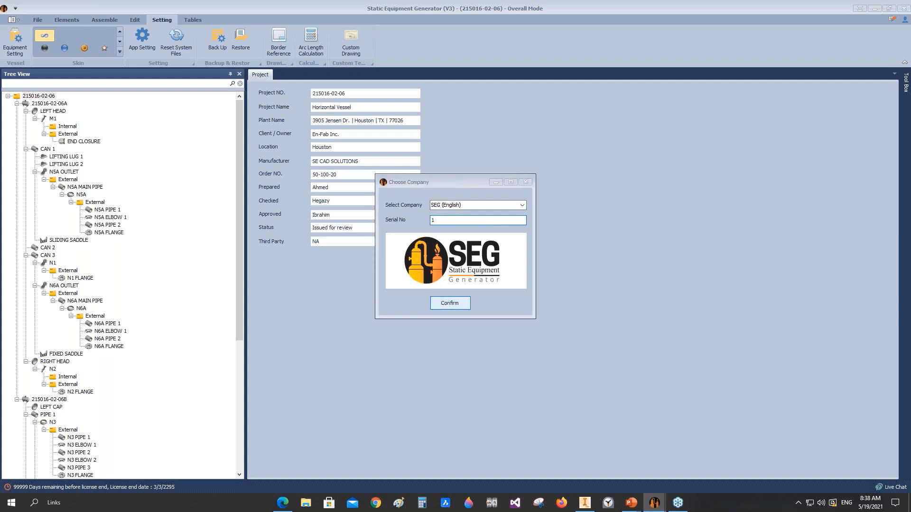
pyautogui.rightClick(46, 97)
pyautogui.moveTo(81, 188)
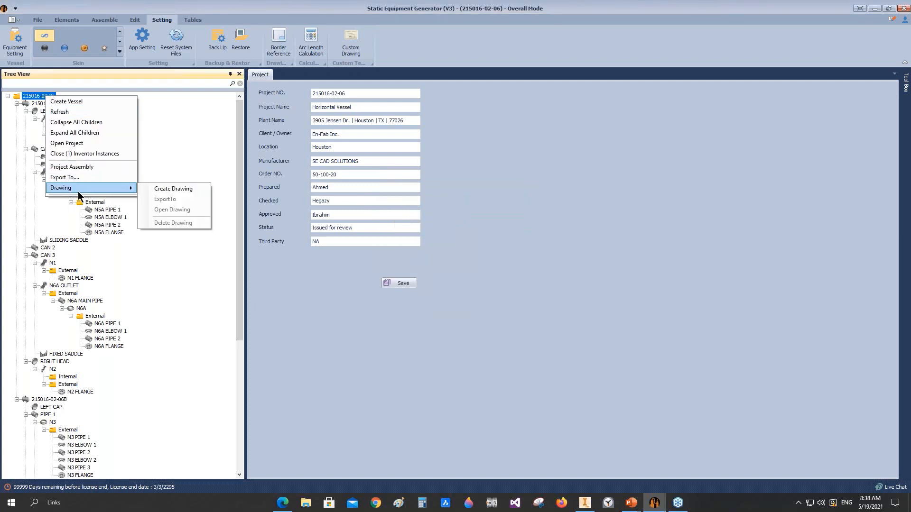
pyautogui.click(179, 186)
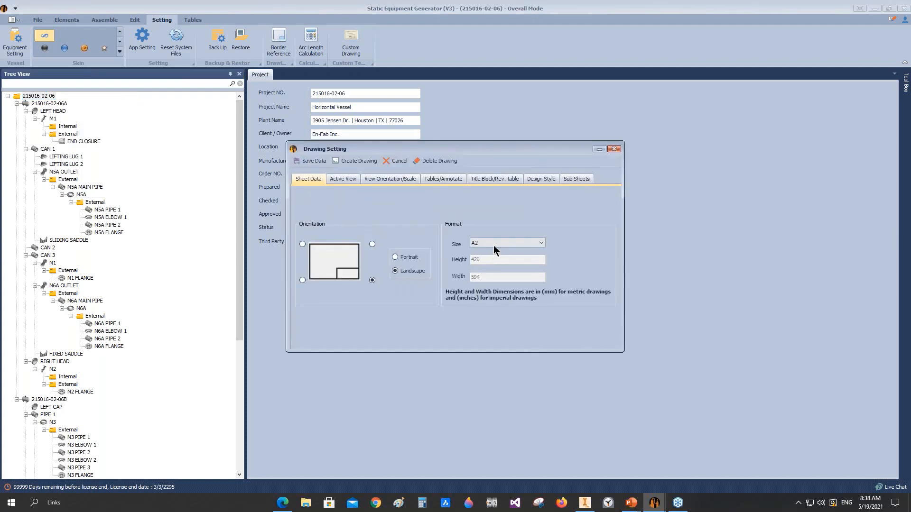
pyautogui.click(494, 243)
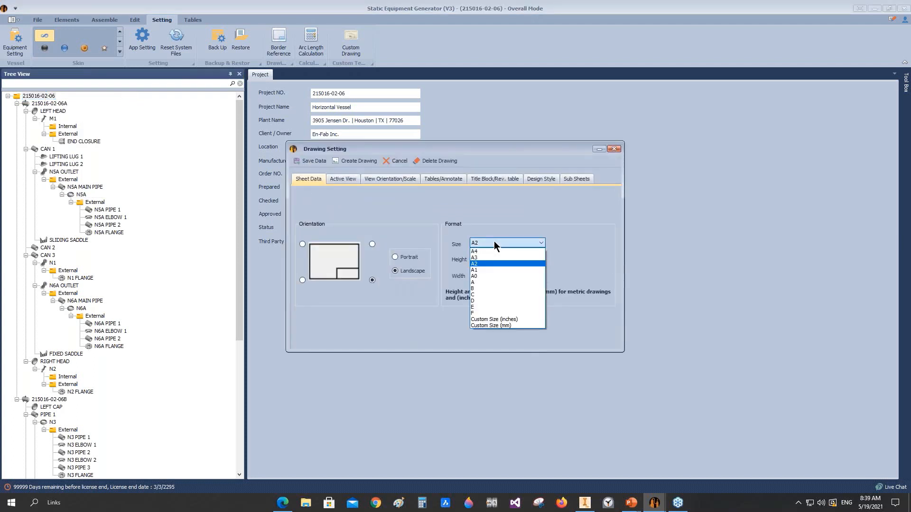
pyautogui.click(610, 150)
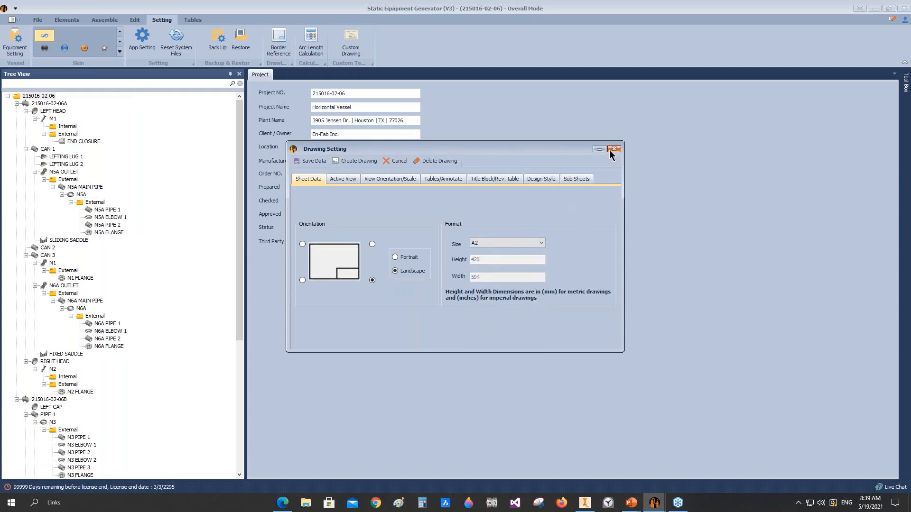
pyautogui.click(610, 149)
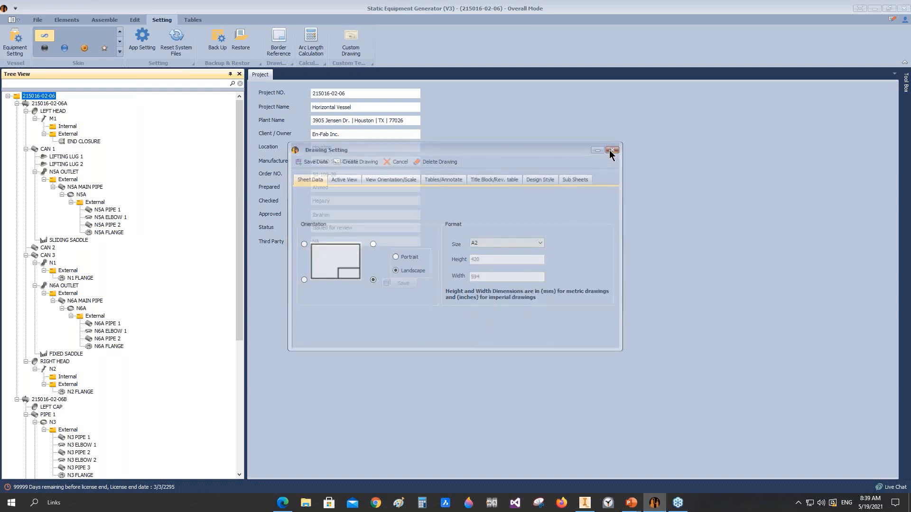
pyautogui.click(23, 103)
pyautogui.click(12, 40)
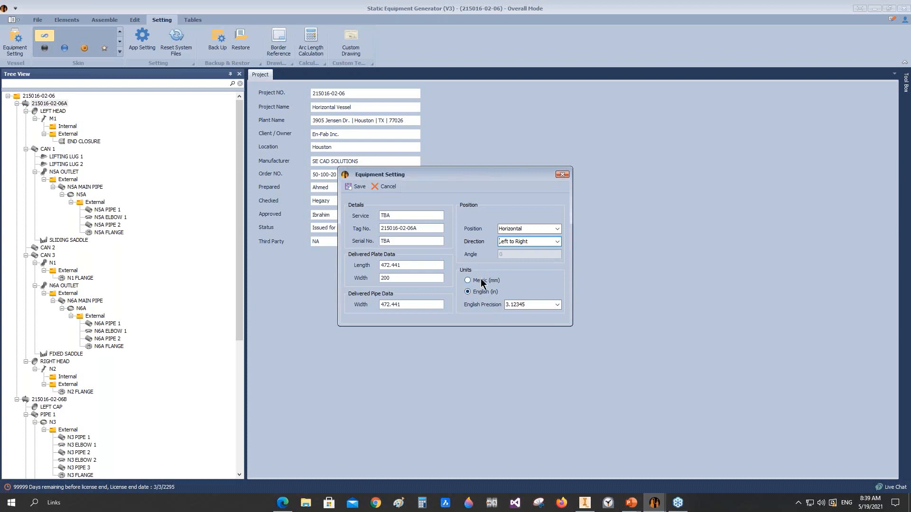
pyautogui.click(562, 174)
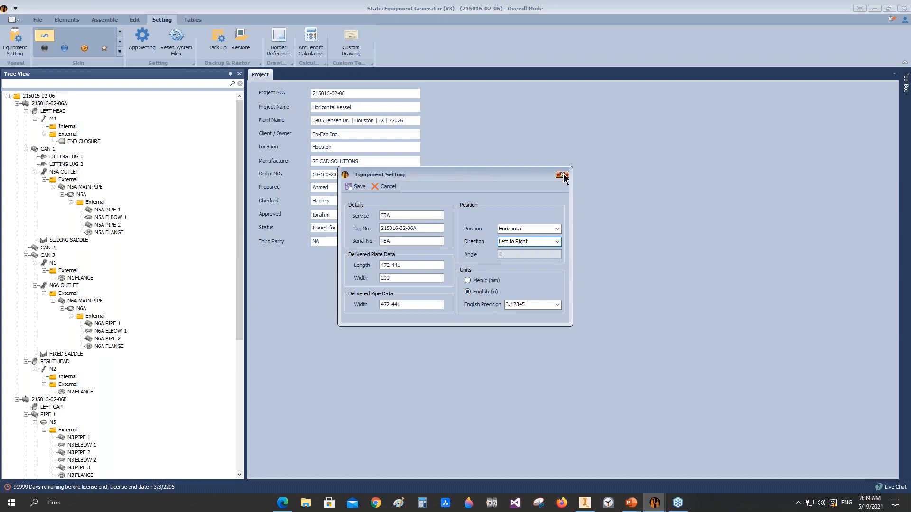
# Step: Set the application's unit format to Fraction with a 1/32 fraction value and BOM numbering to Seg Numbering, and save
pyautogui.click(143, 44)
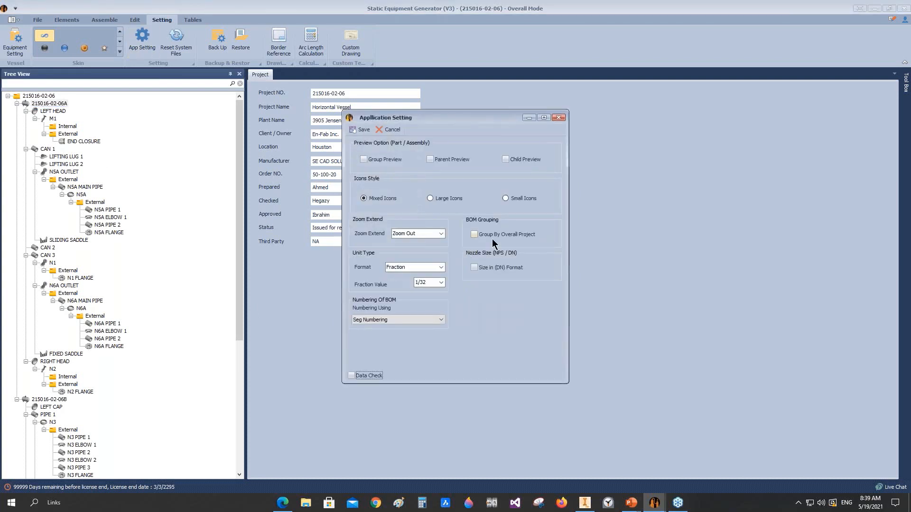
pyautogui.click(440, 267)
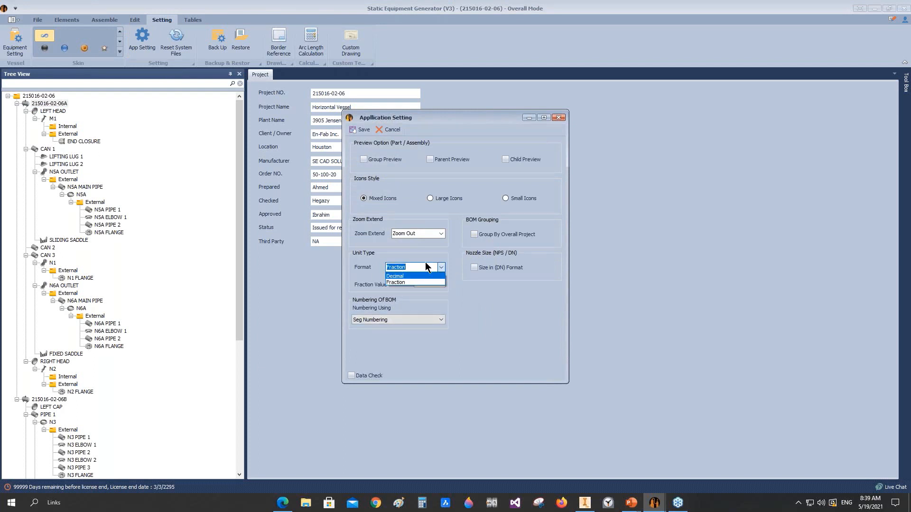
pyautogui.click(402, 283)
pyautogui.click(441, 283)
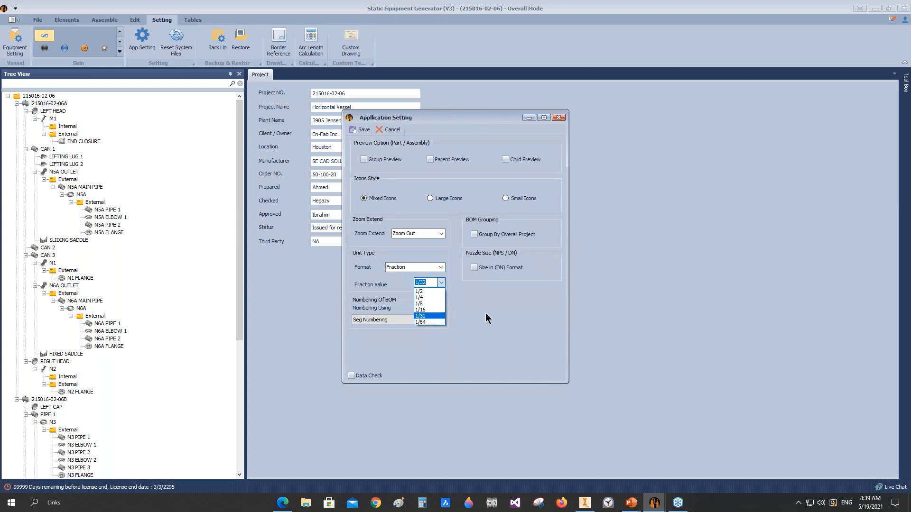
pyautogui.click(497, 313)
pyautogui.click(431, 319)
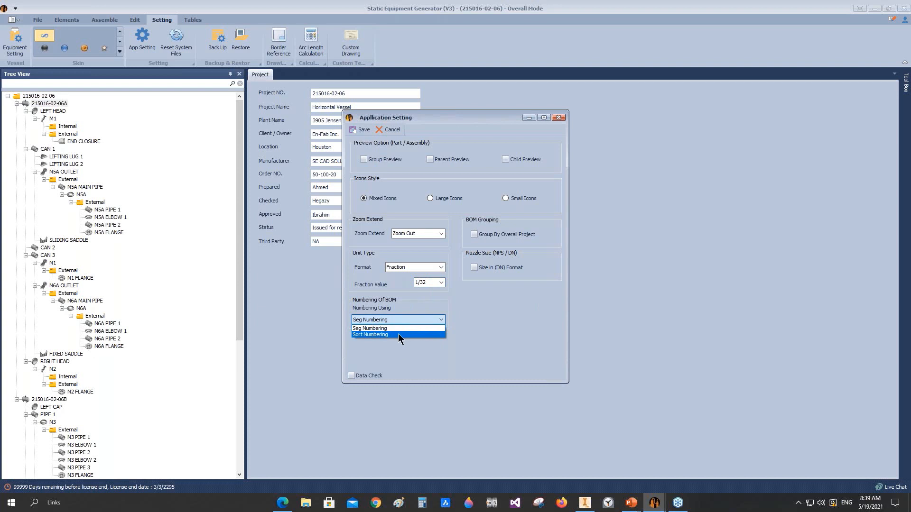
pyautogui.click(381, 328)
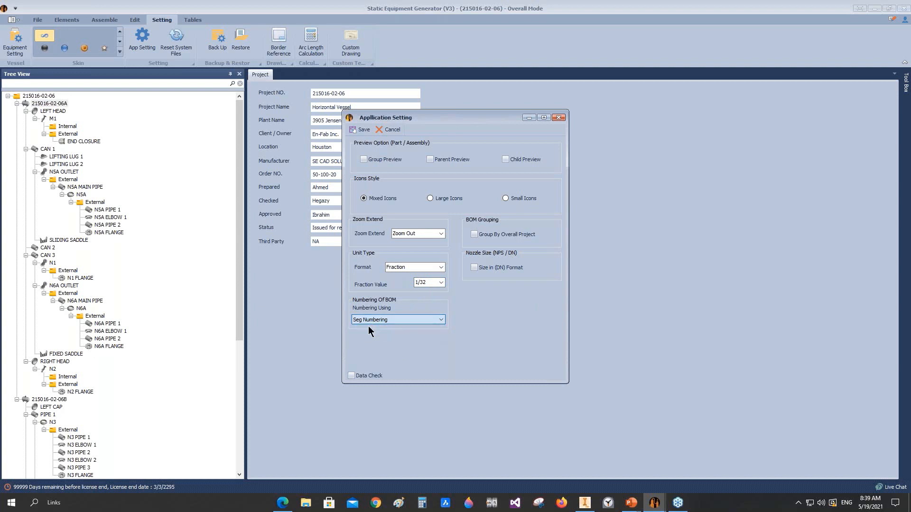
pyautogui.click(362, 130)
# Step: Open the bill of materials and examine the item numbers of the heads, plate parts and reinforcing pads
pyautogui.click(193, 20)
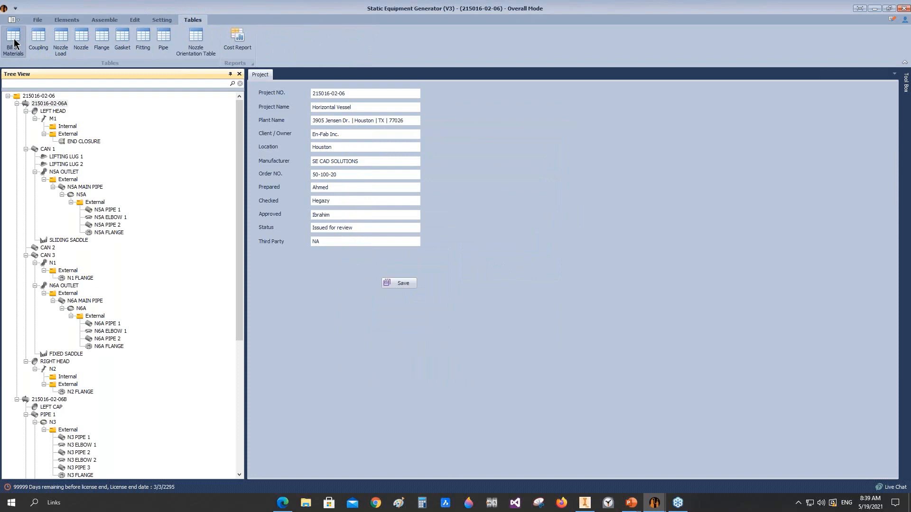
pyautogui.click(14, 40)
pyautogui.click(98, 69)
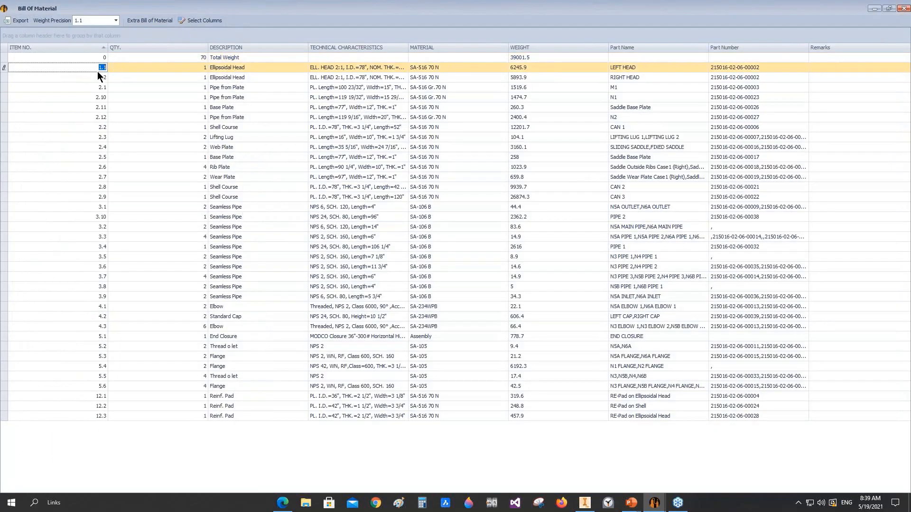
pyautogui.click(93, 78)
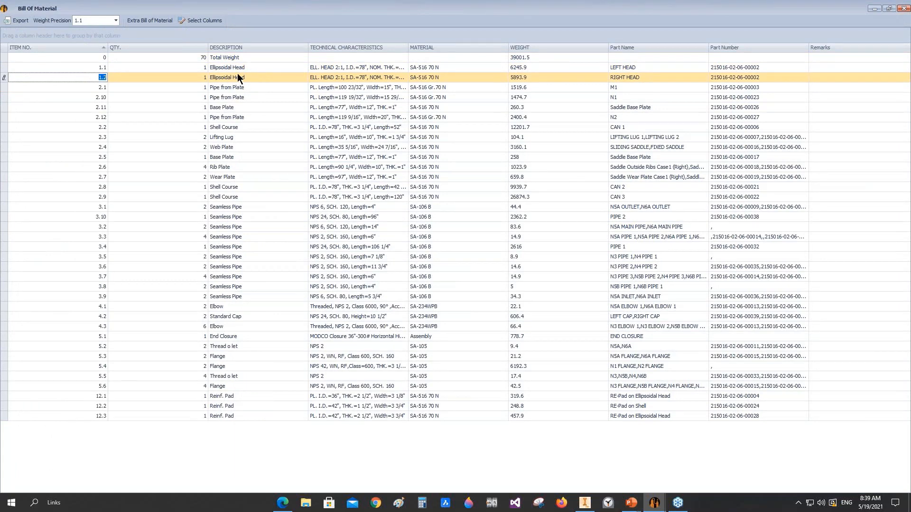
pyautogui.click(100, 88)
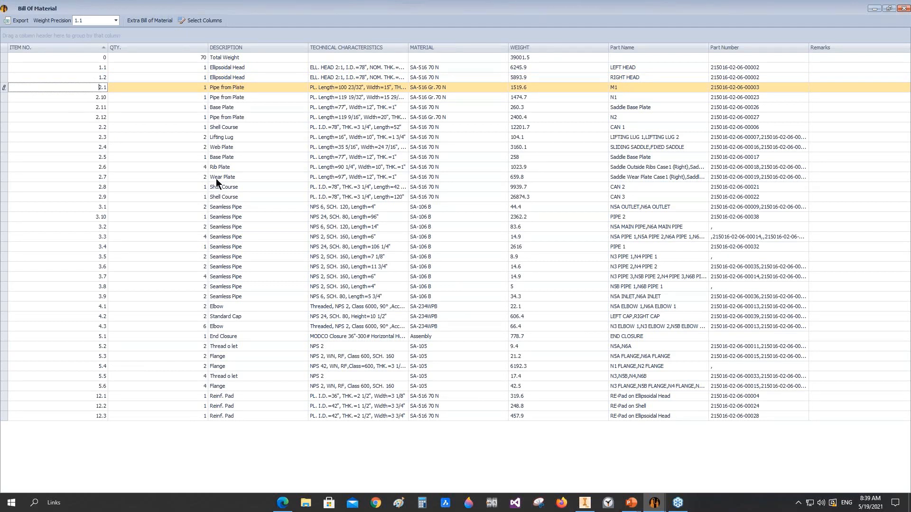
pyautogui.click(95, 414)
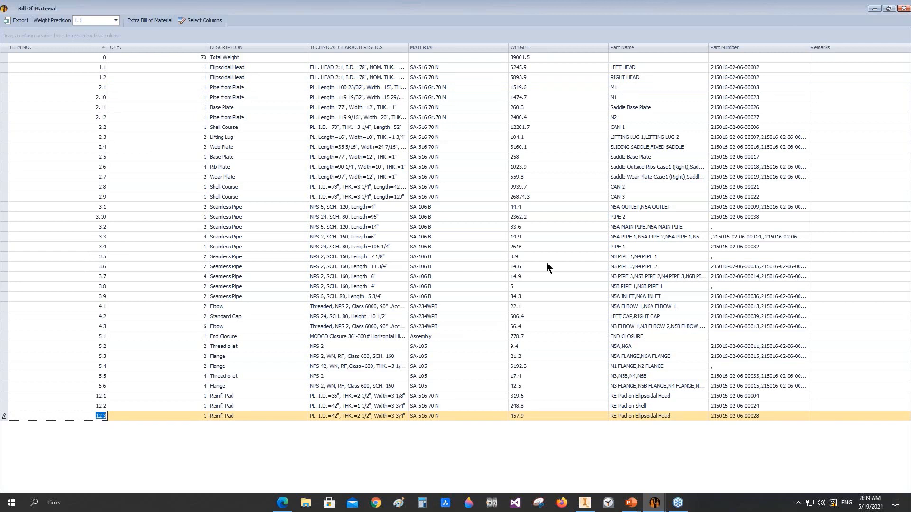
pyautogui.click(903, 8)
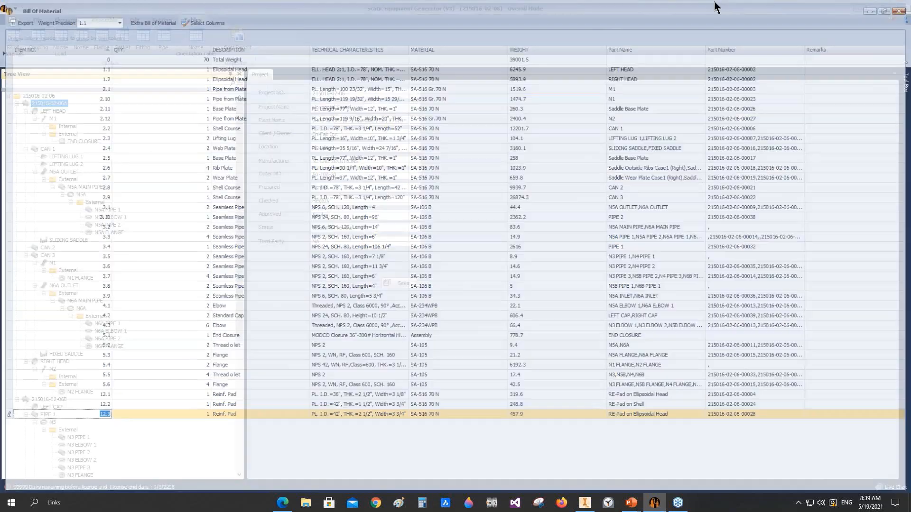
# Step: Set the BOM numbering to Sort Numbering in the application settings and save
pyautogui.click(162, 19)
pyautogui.click(142, 40)
pyautogui.click(385, 320)
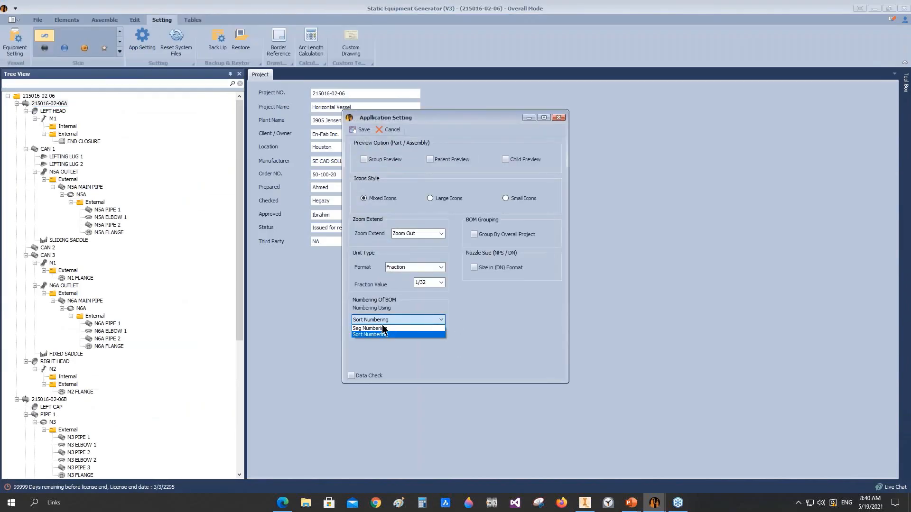
pyautogui.click(380, 334)
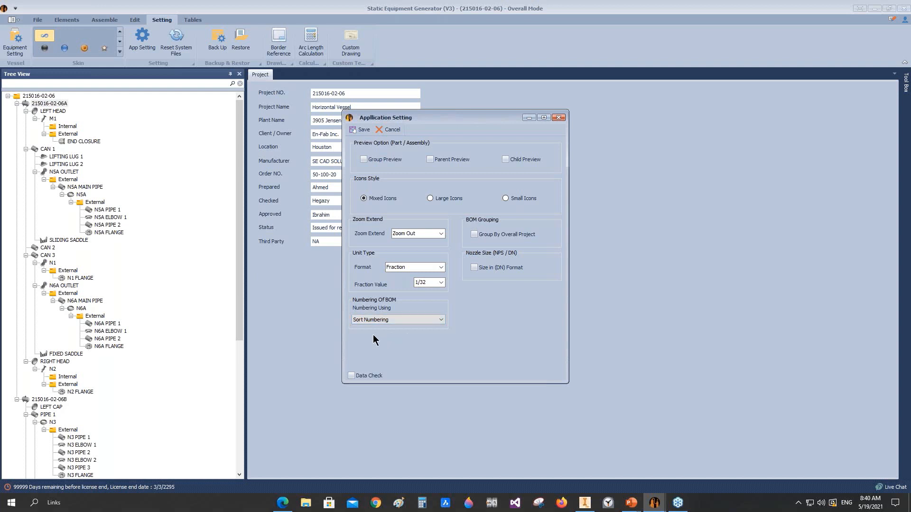
pyautogui.click(363, 129)
# Step: Open the project's bill of materials, examine the item numbers of the two ellipsoidal heads, and close it
pyautogui.click(192, 19)
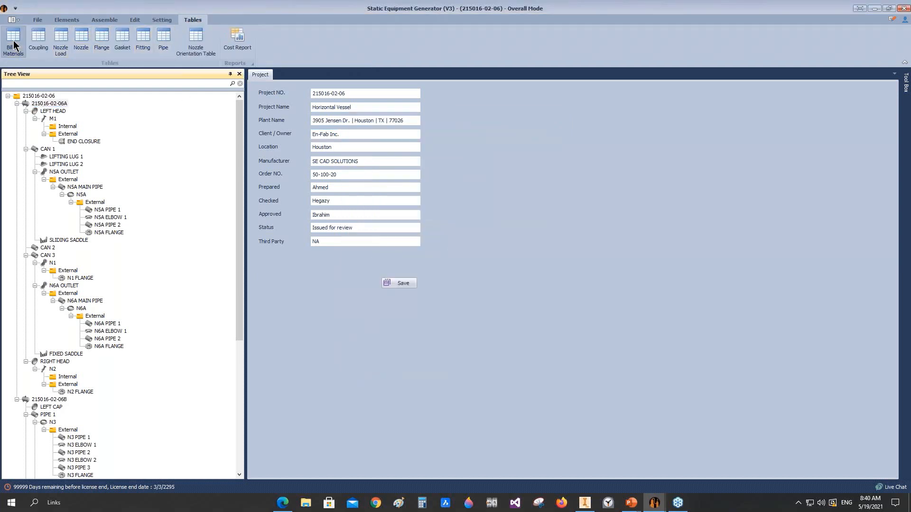
pyautogui.click(19, 31)
pyautogui.click(101, 68)
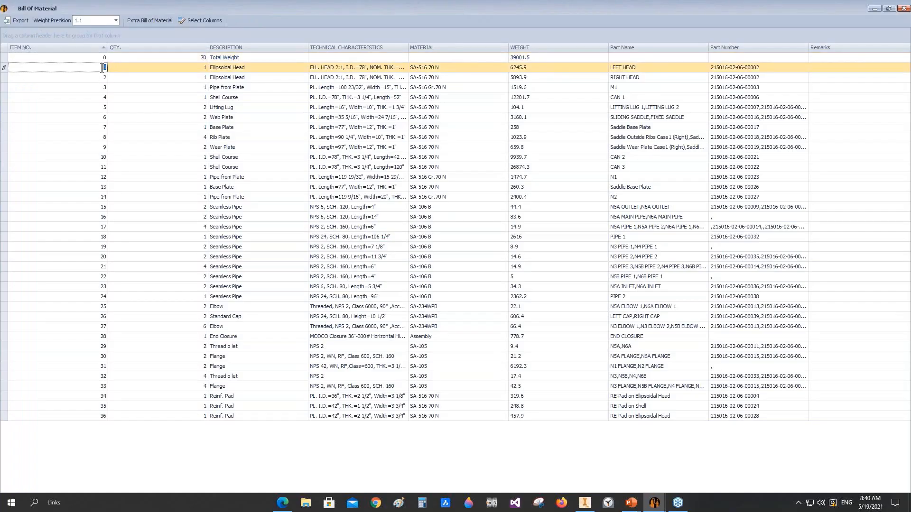
pyautogui.click(100, 77)
pyautogui.click(100, 77)
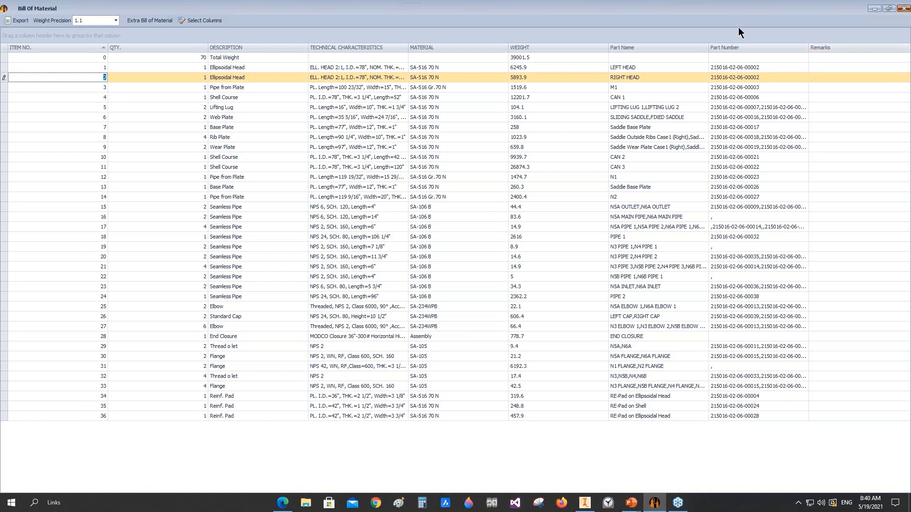
pyautogui.click(904, 8)
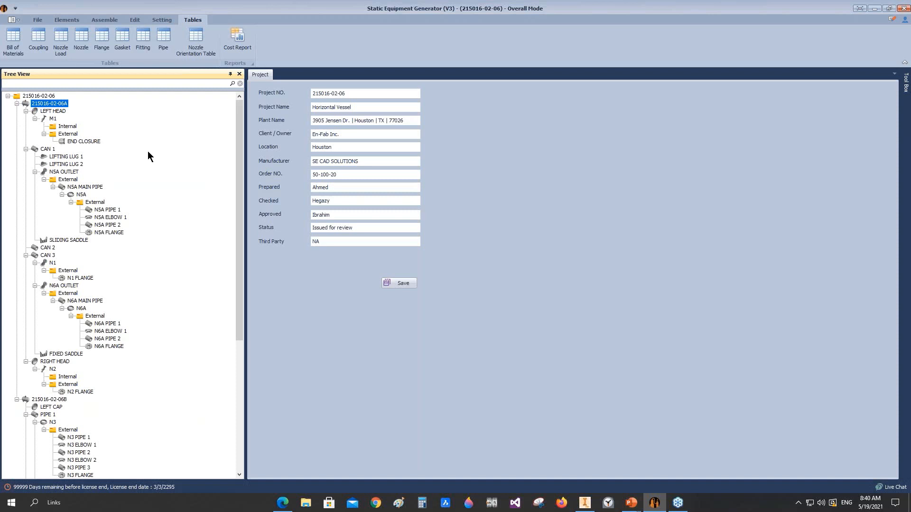
pyautogui.rightClick(33, 104)
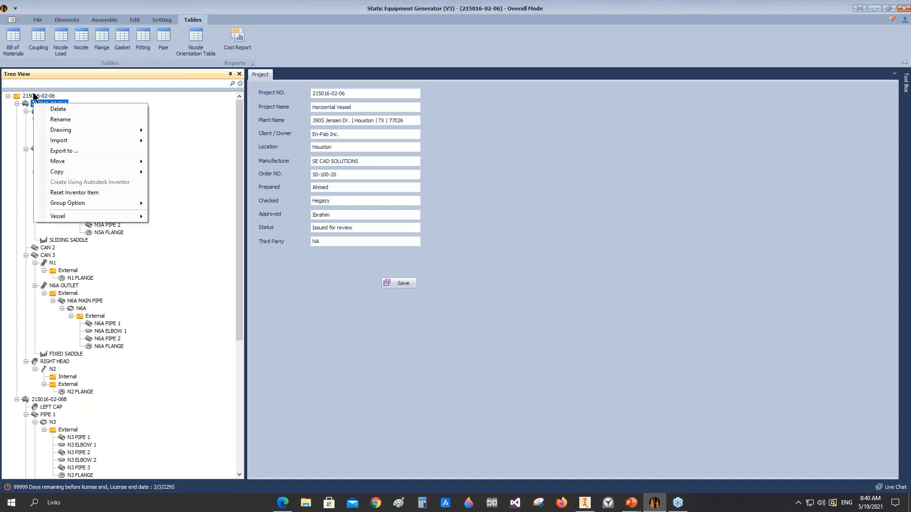
pyautogui.click(36, 95)
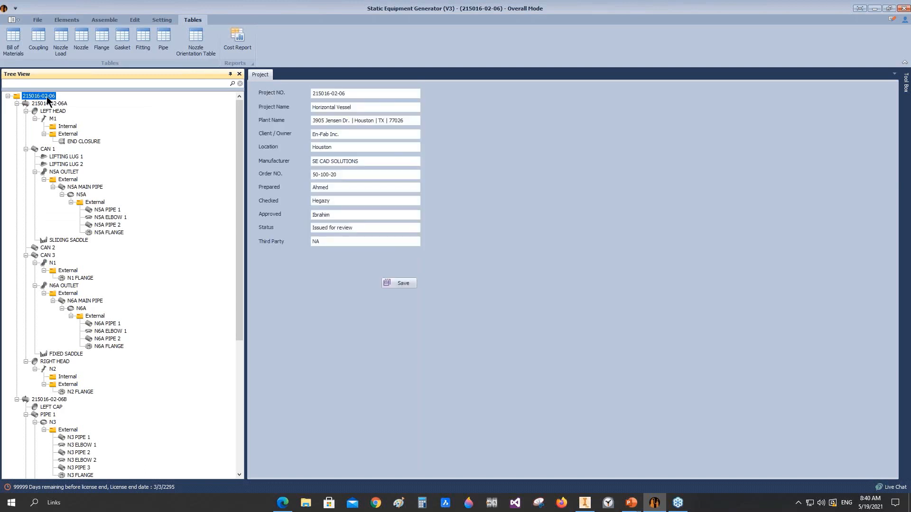
pyautogui.rightClick(46, 97)
pyautogui.moveTo(95, 187)
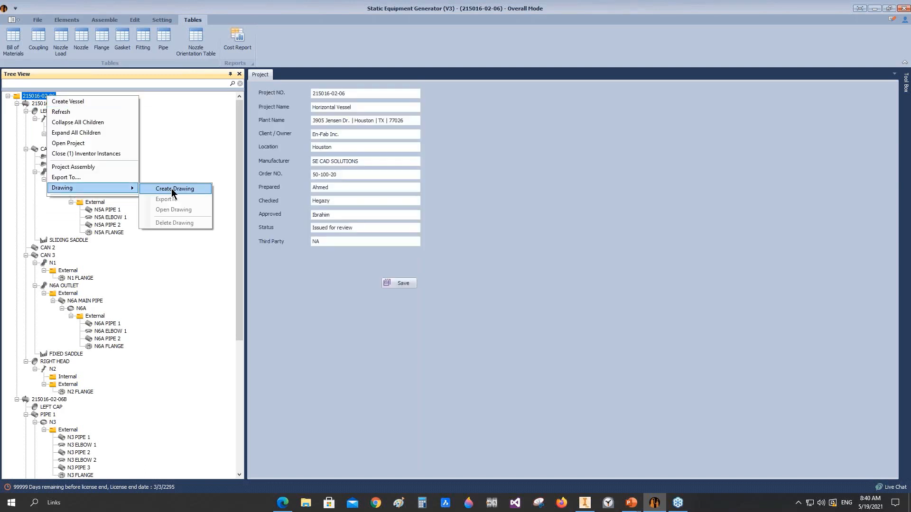
pyautogui.click(172, 189)
pyautogui.click(528, 243)
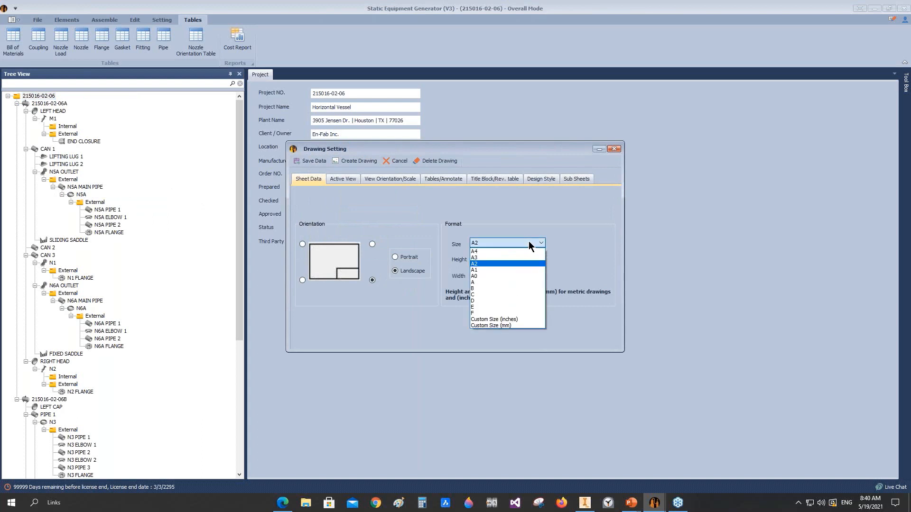
pyautogui.click(482, 302)
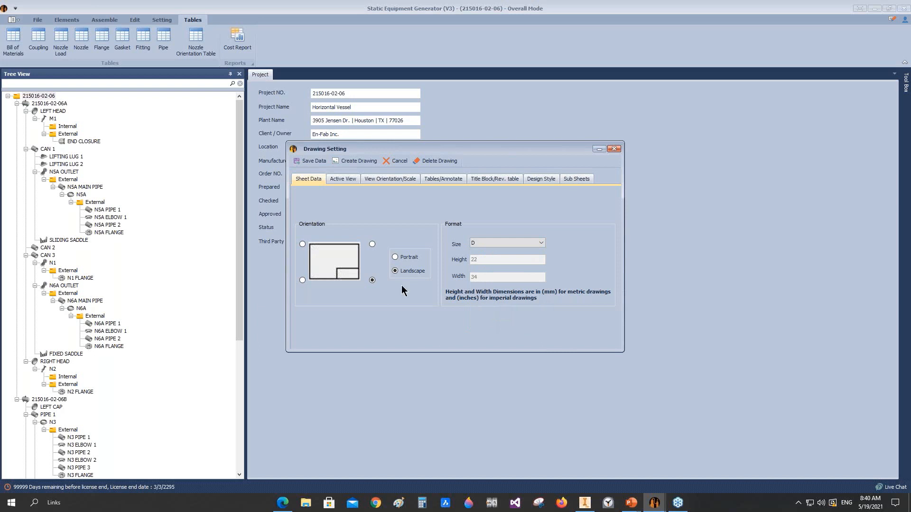
# Step: Activate the right side view beside the elevation with a spacing of 6 cm
pyautogui.click(350, 178)
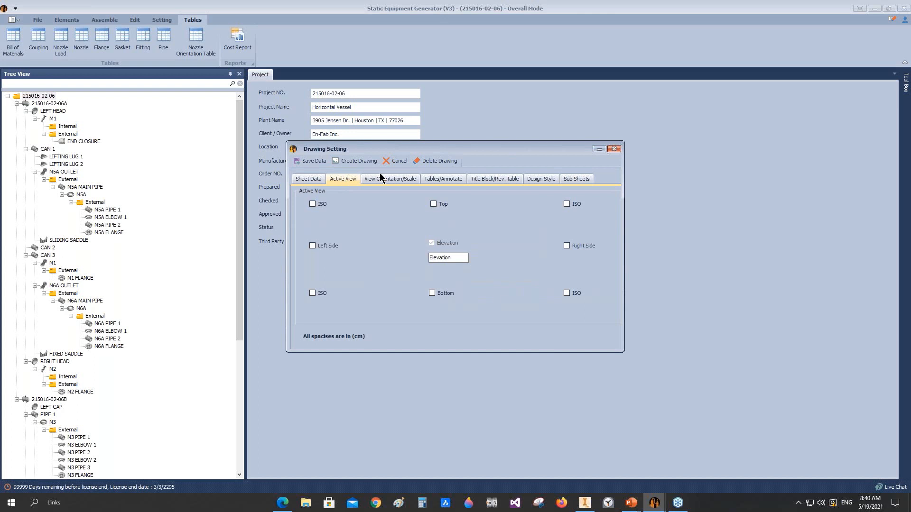
pyautogui.click(566, 246)
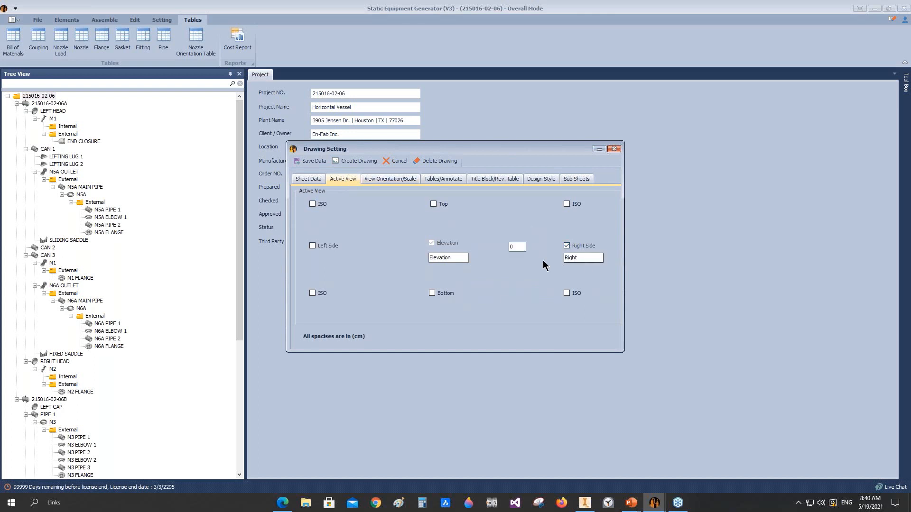
pyautogui.doubleClick(516, 247)
pyautogui.write('6')
# Step: Compare the elevation orientation setting with the Front and Left views of the assembly in Autodesk Inventor, and return to Static Equipment Generator
pyautogui.click(374, 181)
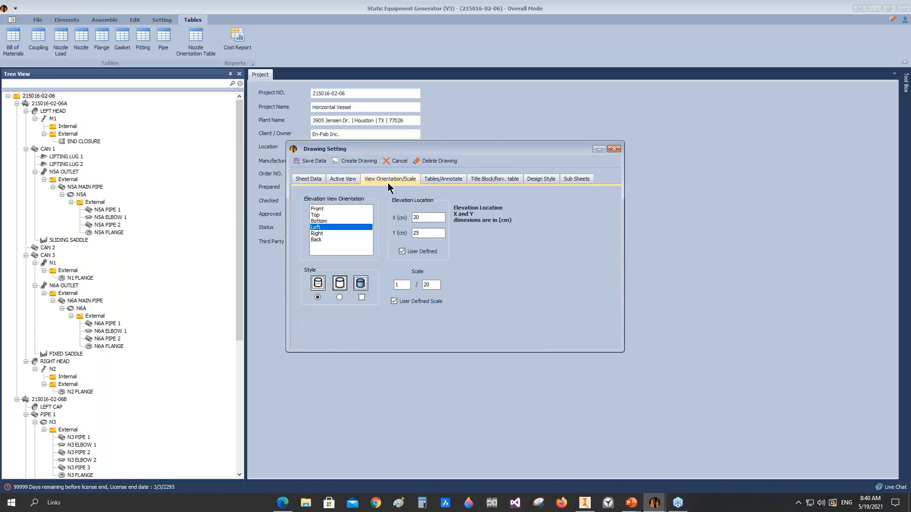
pyautogui.click(584, 506)
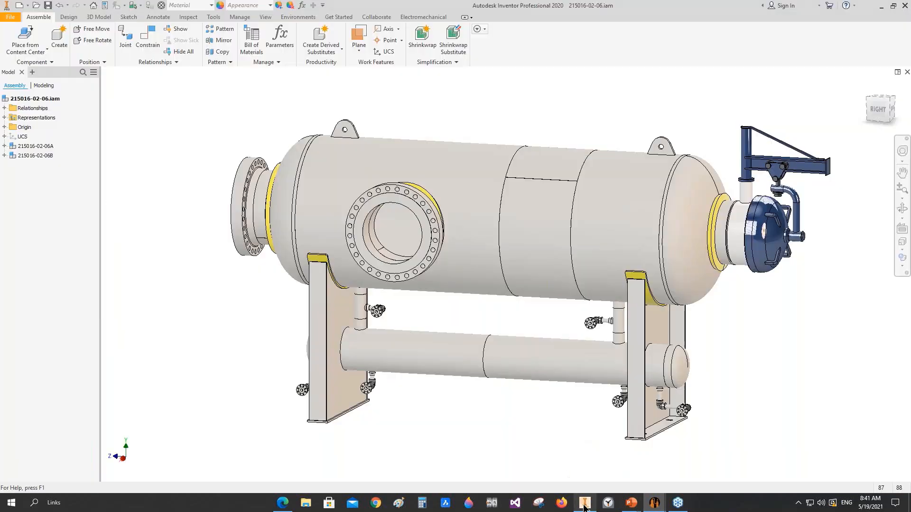
pyautogui.click(877, 112)
pyautogui.click(855, 110)
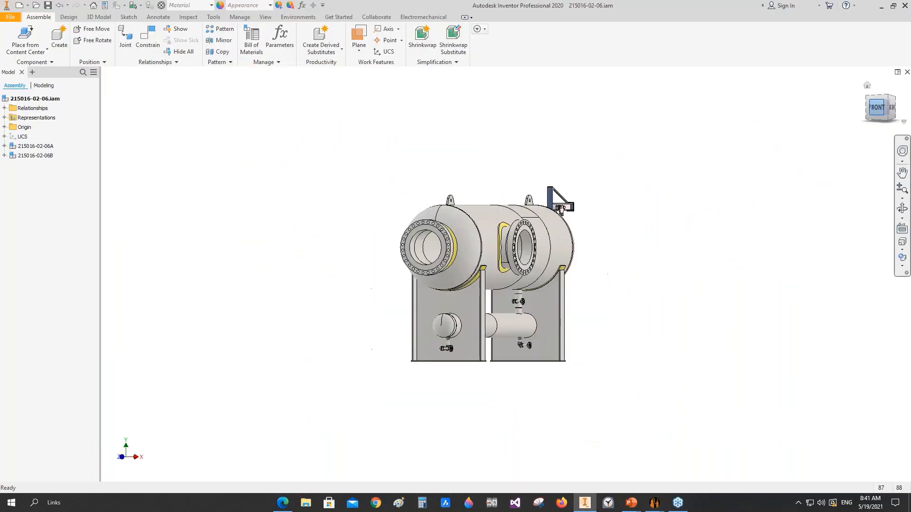
pyautogui.click(856, 110)
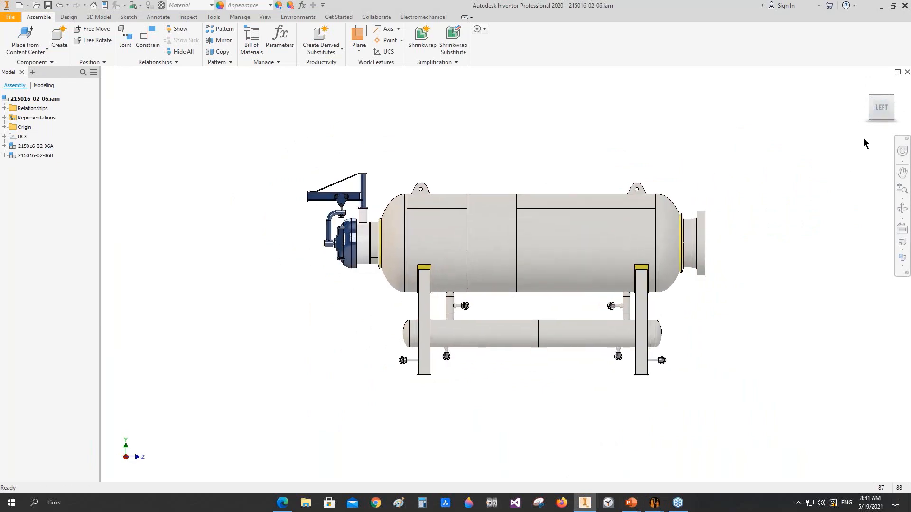
pyautogui.scroll(-3, 869, 104)
pyautogui.scroll(2, 868, 105)
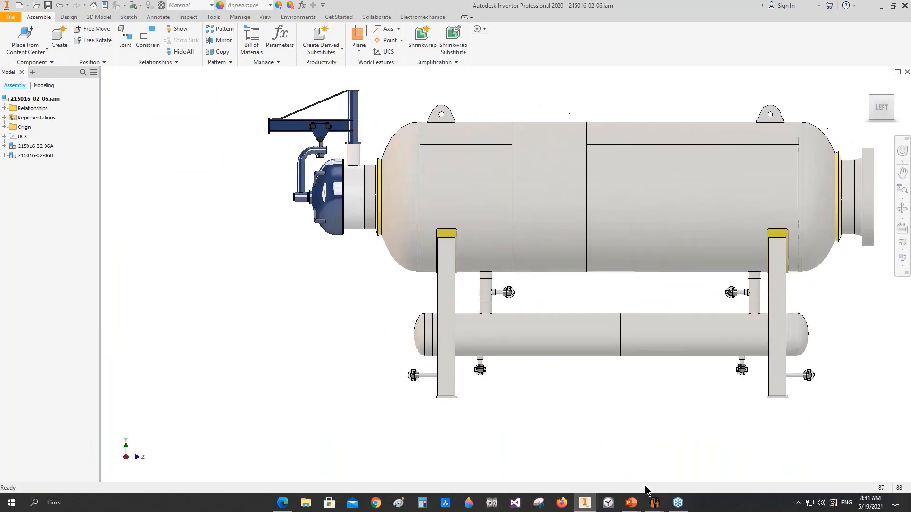
pyautogui.moveTo(654, 502)
pyautogui.click(707, 467)
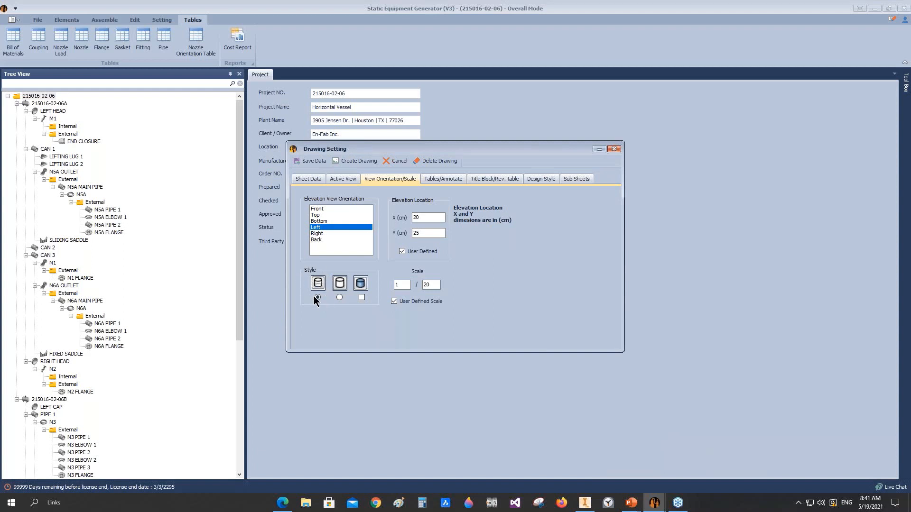
# Step: Set the elevation location to X 24 cm and Y 24 cm and the view scale to 1/24
pyautogui.moveTo(433, 217); pyautogui.dragTo(395, 220)
pyautogui.write('24')
pyautogui.press('Tab')
pyautogui.write('24')
pyautogui.moveTo(439, 285); pyautogui.dragTo(417, 289)
pyautogui.write('24')
# Step: Include the bill of material, flange table, nozzle table and fitting table in the drawing
pyautogui.click(441, 184)
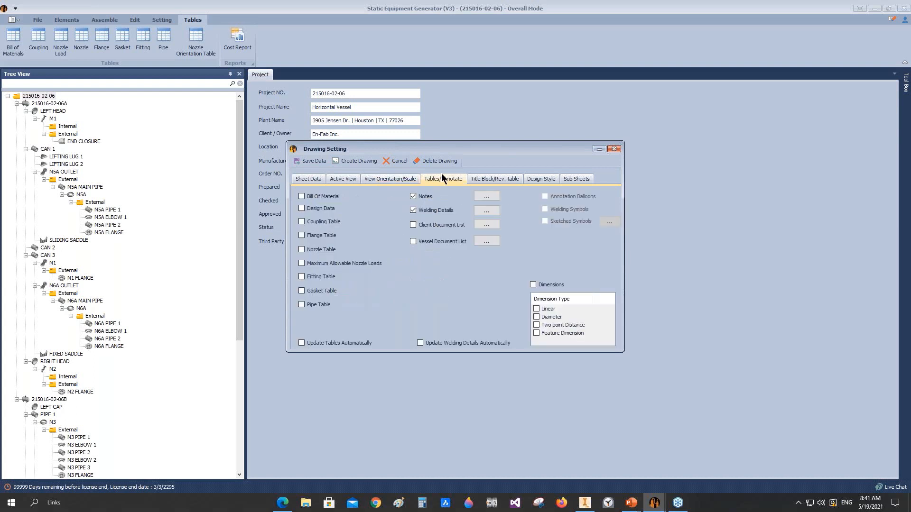
pyautogui.click(312, 197)
pyautogui.click(309, 237)
pyautogui.click(312, 251)
# Step: Open the drawing notes, review the list in full size, and close it without changes
pyautogui.click(488, 198)
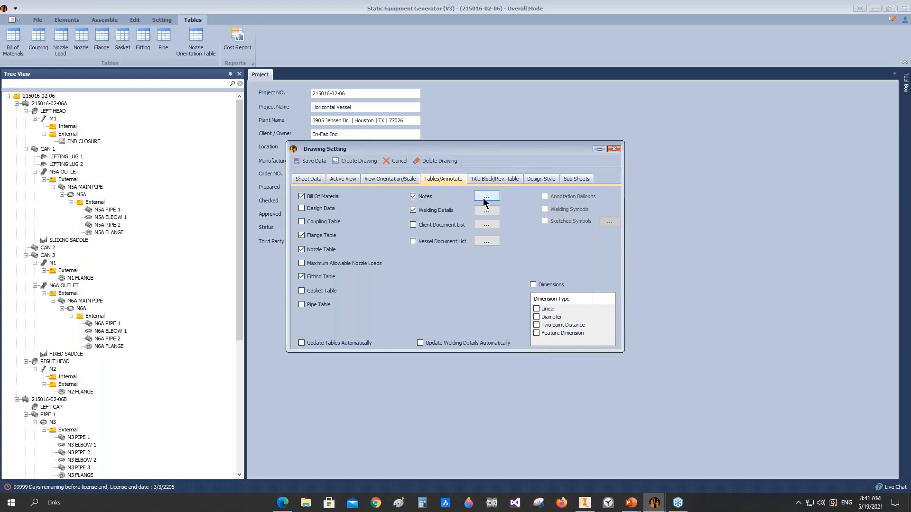
pyautogui.click(553, 159)
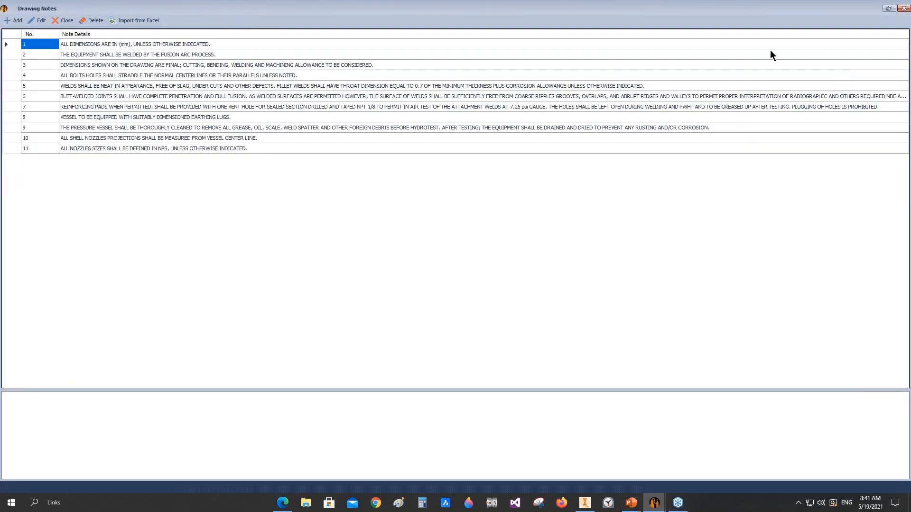
pyautogui.click(901, 8)
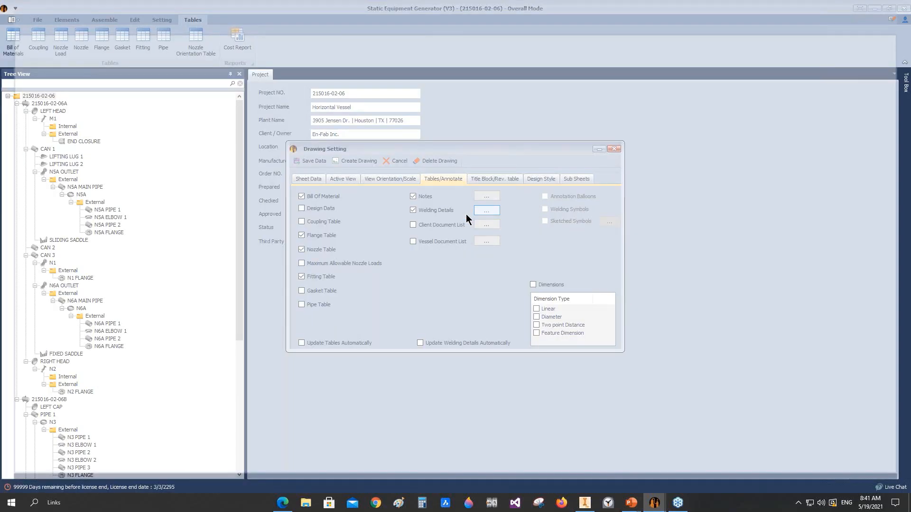
# Step: In the welding details, choose the double-sided WN RF flange weld and nozzle weld NW2
pyautogui.click(486, 211)
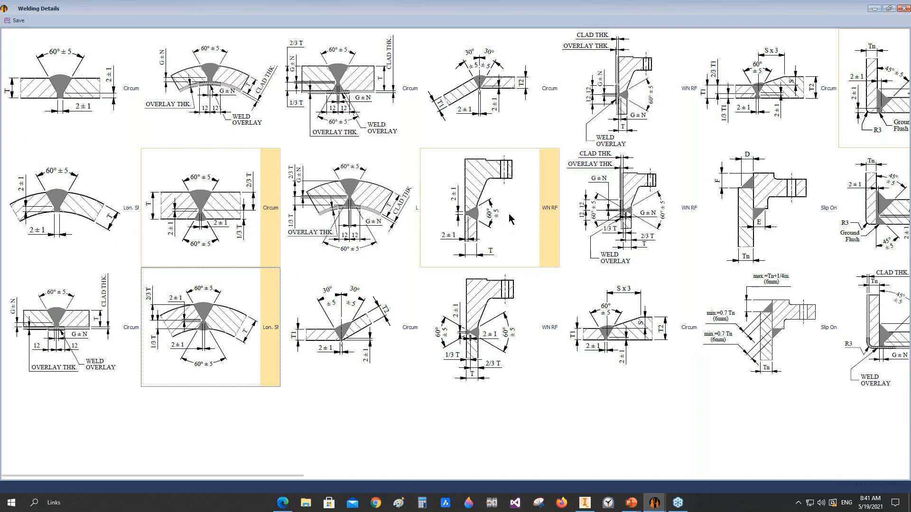
pyautogui.click(491, 280)
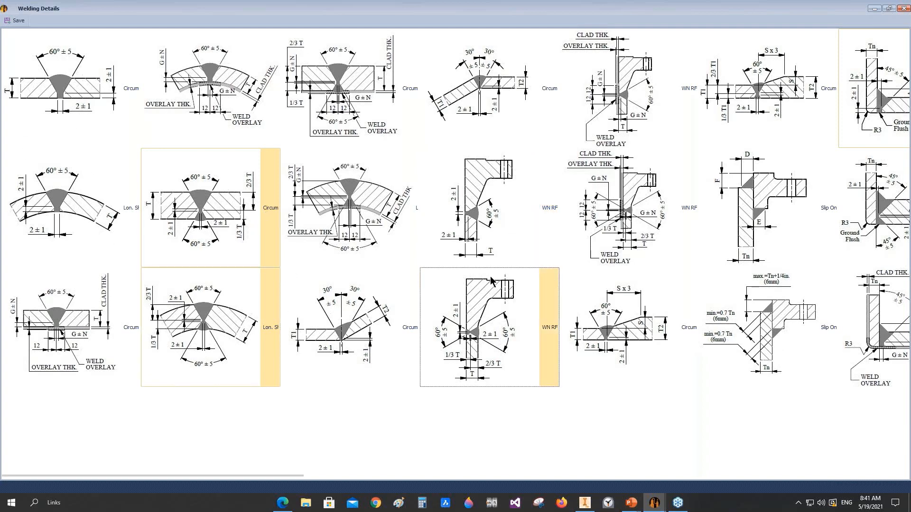
pyautogui.scroll(-1, 490, 276)
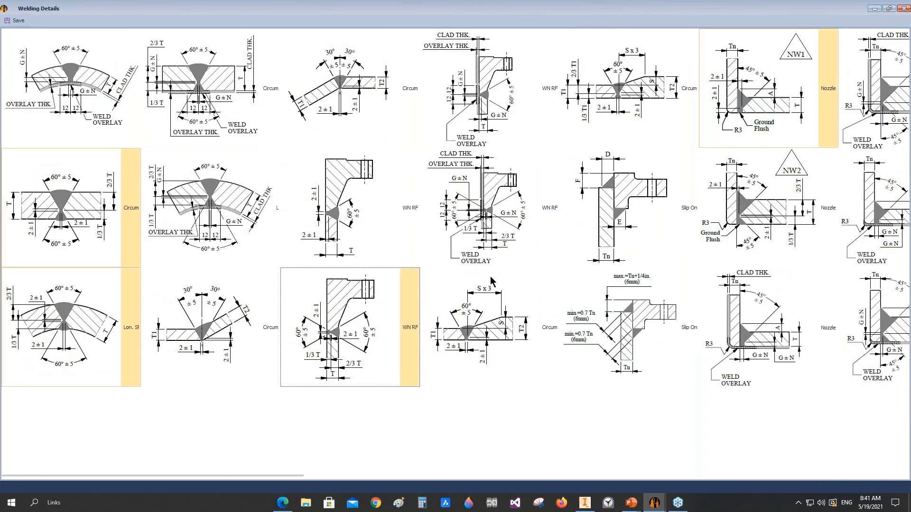
pyautogui.scroll(1, 532, 266)
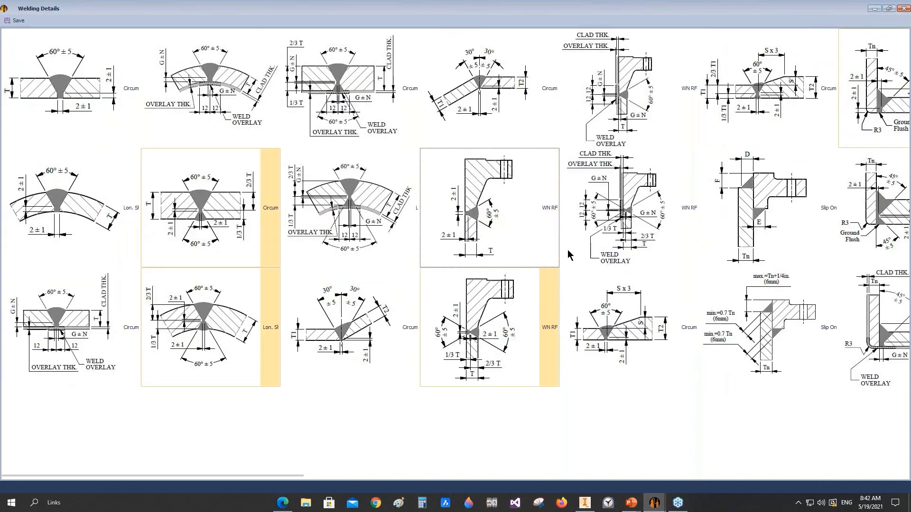
pyautogui.scroll(-1, 569, 255)
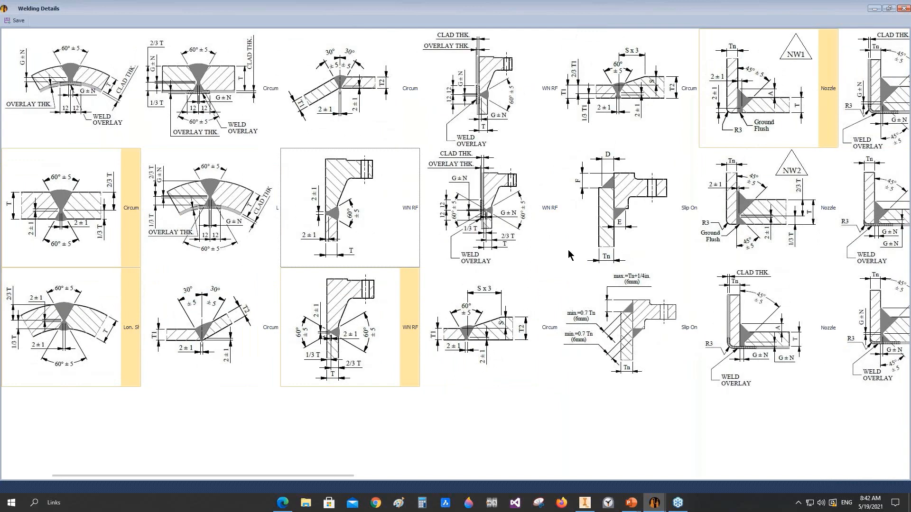
pyautogui.scroll(-1, 569, 255)
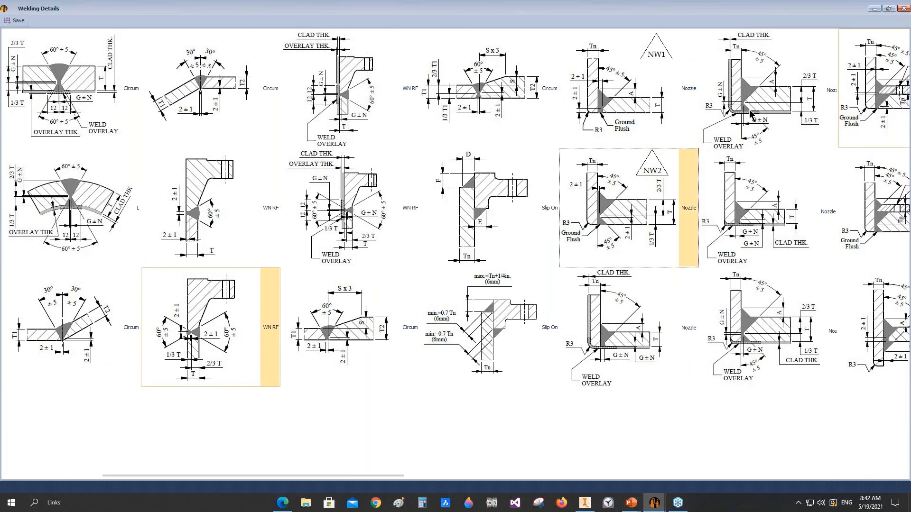
# Step: Choose nozzle weld NW4, the fillet-weld reinforcing pad detail and the first rib weld detail, and save the welding details
pyautogui.scroll(-1, 751, 113)
pyautogui.click(757, 205)
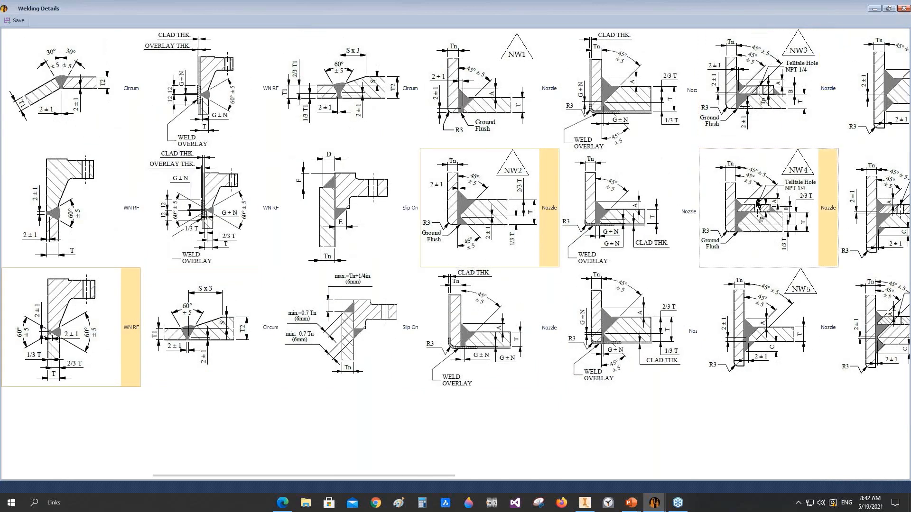
pyautogui.scroll(-1, 757, 205)
pyautogui.scroll(-2, 604, 214)
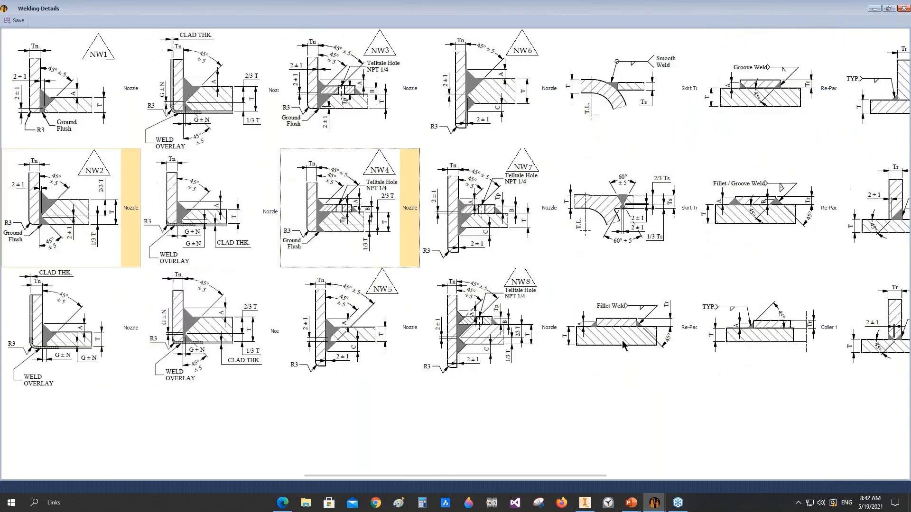
pyautogui.click(622, 340)
pyautogui.scroll(-1, 663, 167)
pyautogui.click(763, 105)
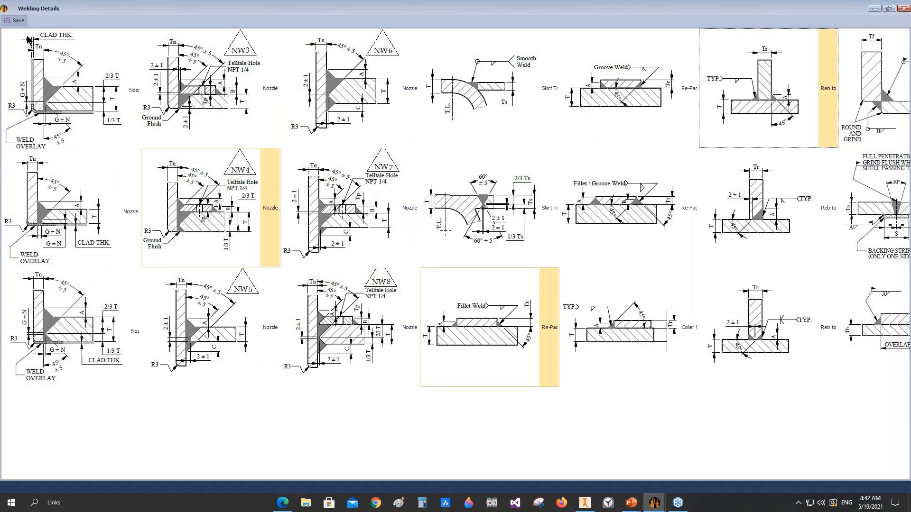
pyautogui.click(18, 22)
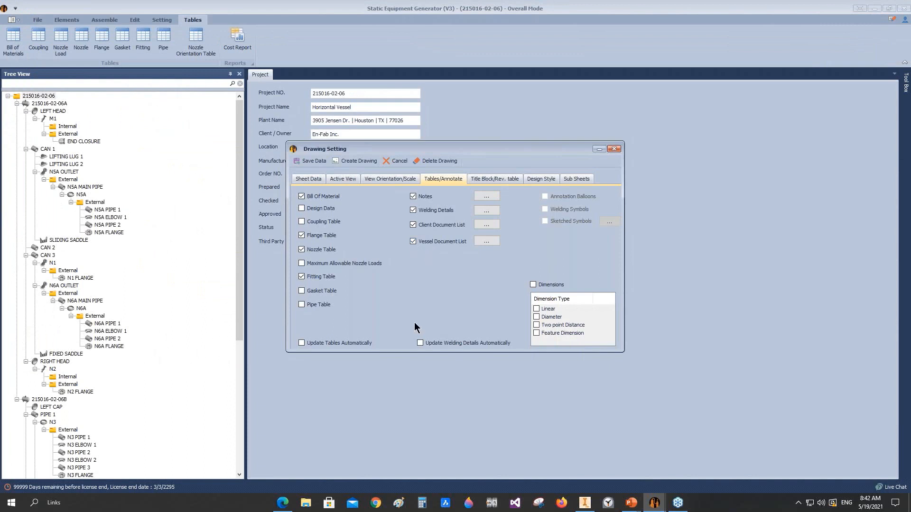
# Step: In the revision table, edit the first row with revision 0, date 5/19/2021 and the description ISSUED FOR REVIEW
pyautogui.click(495, 179)
pyautogui.click(331, 243)
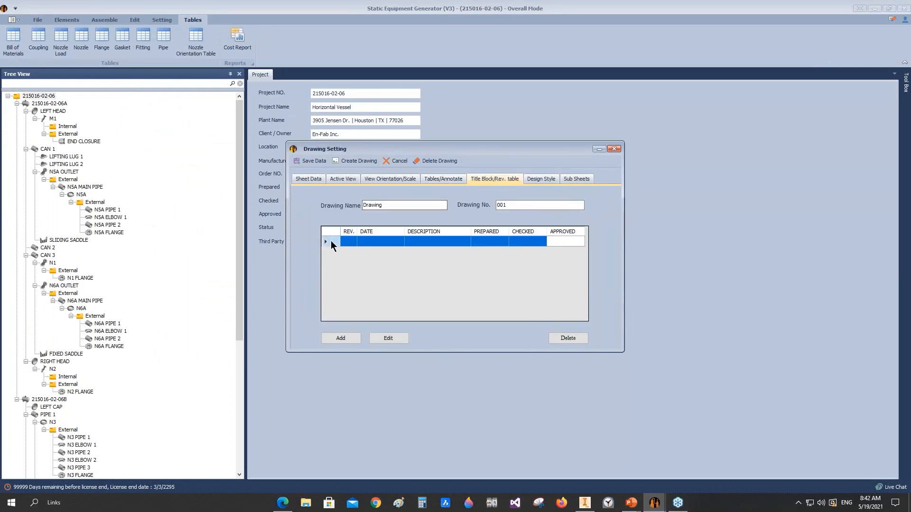
pyautogui.click(382, 339)
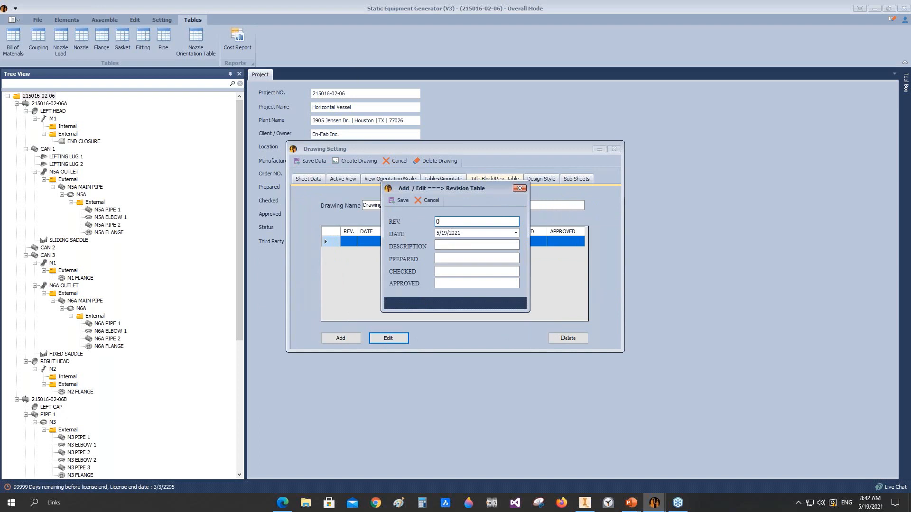
pyautogui.click(455, 244)
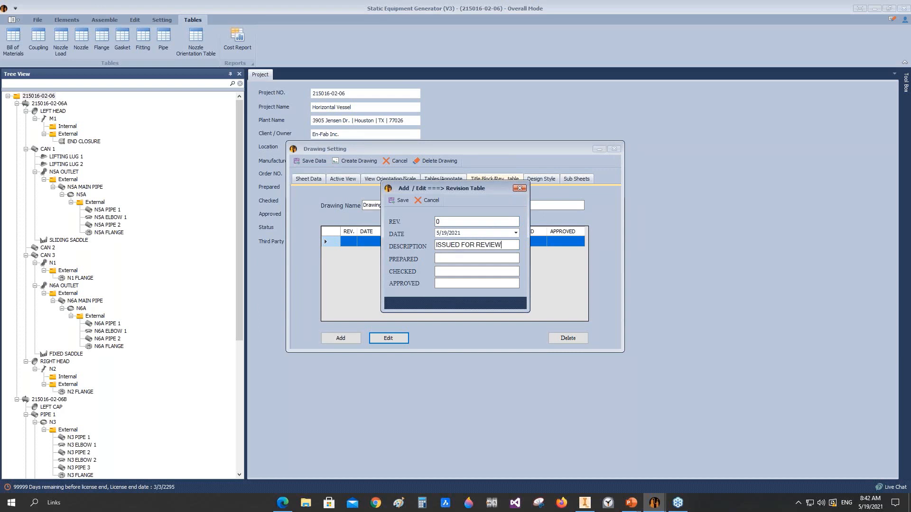
# Step: Enter A for prepared, checked and approved in the revision entry and save it
pyautogui.click(456, 258)
pyautogui.write('a')
pyautogui.moveTo(445, 260); pyautogui.dragTo(419, 264)
pyautogui.write('A')
pyautogui.click(438, 274)
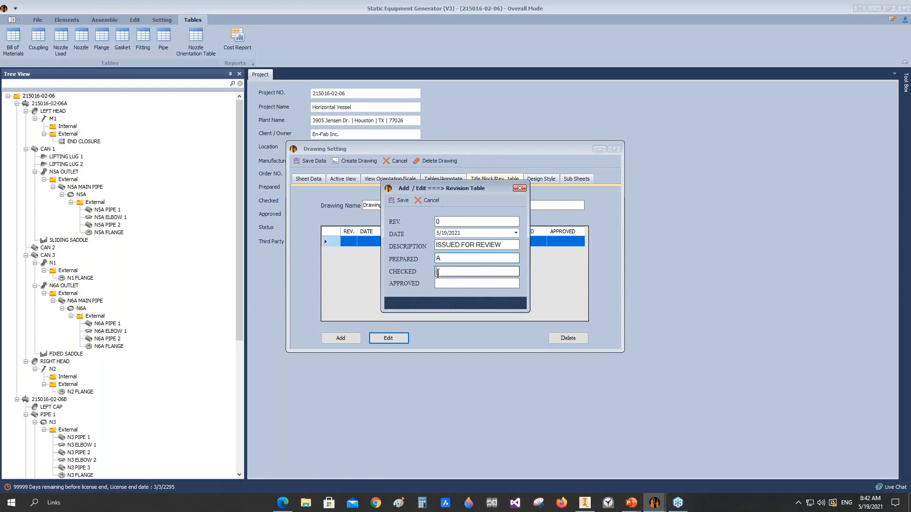
pyautogui.write('A')
pyautogui.press('Tab')
pyautogui.write('A')
pyautogui.click(401, 200)
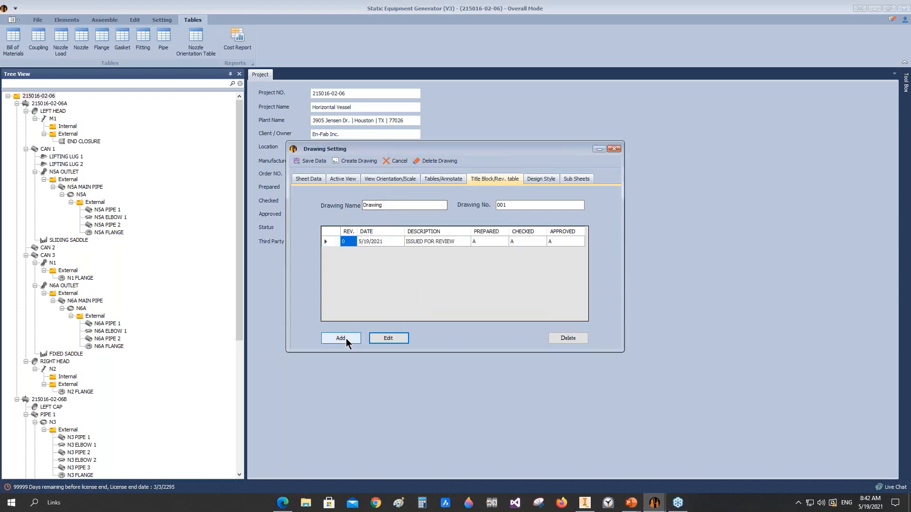
# Step: Add two blank rows to the revision table
pyautogui.click(346, 338)
pyautogui.click(391, 201)
pyautogui.click(350, 338)
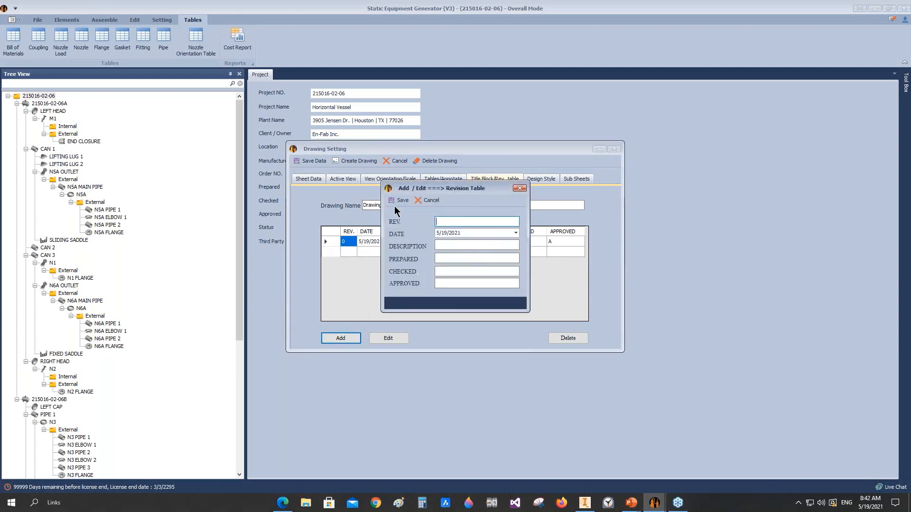
pyautogui.click(401, 201)
# Step: Set the drawing name to GA DRAWING and the drawing number to DWG-001
pyautogui.moveTo(389, 205); pyautogui.dragTo(301, 215)
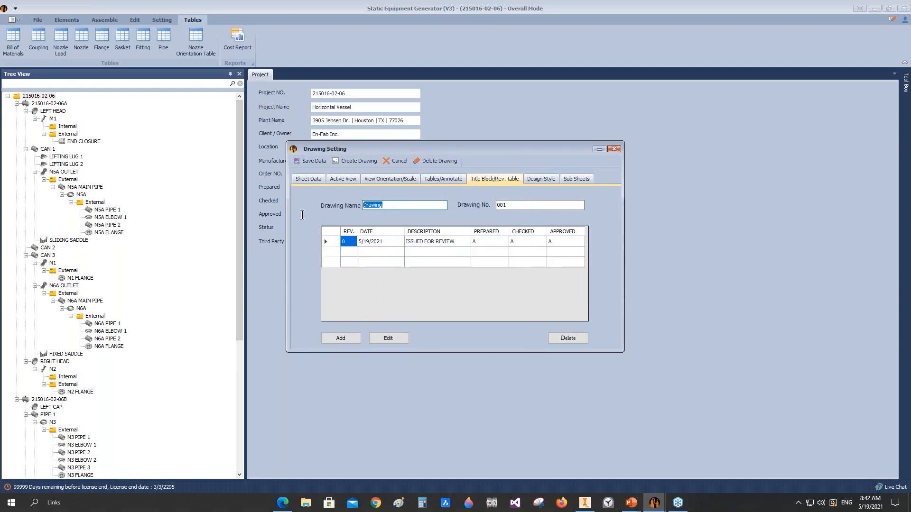
pyautogui.write('GA DRAWING')
pyautogui.press('Tab')
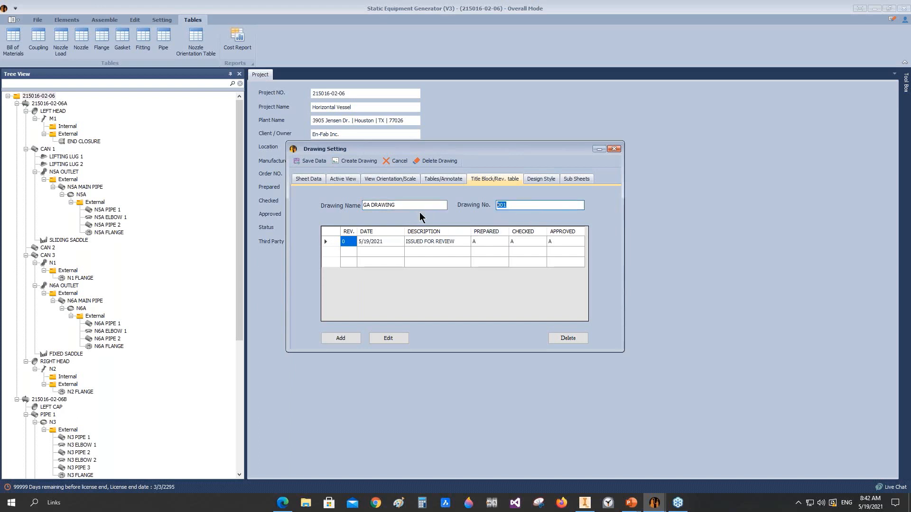
pyautogui.write('DWG-001')
# Step: Save the Design1 style for the drawing tables and create the overall drawing
pyautogui.click(549, 178)
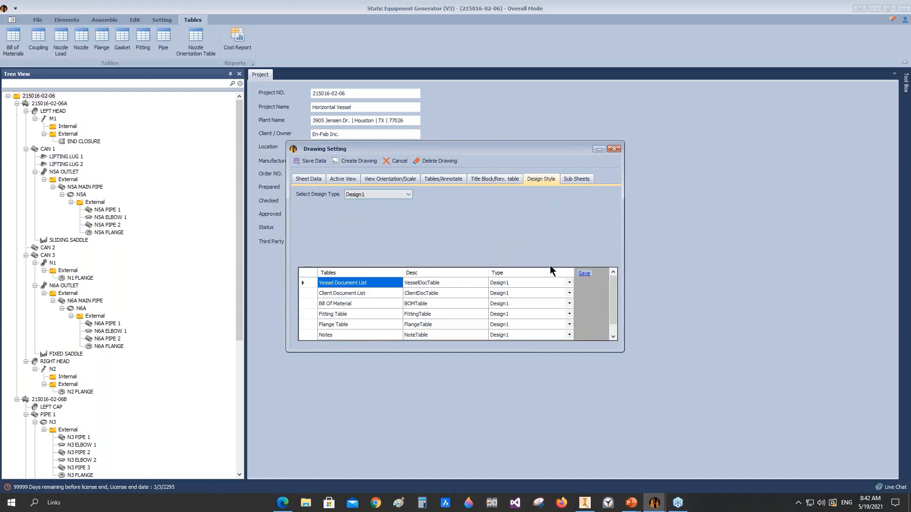
pyautogui.click(584, 274)
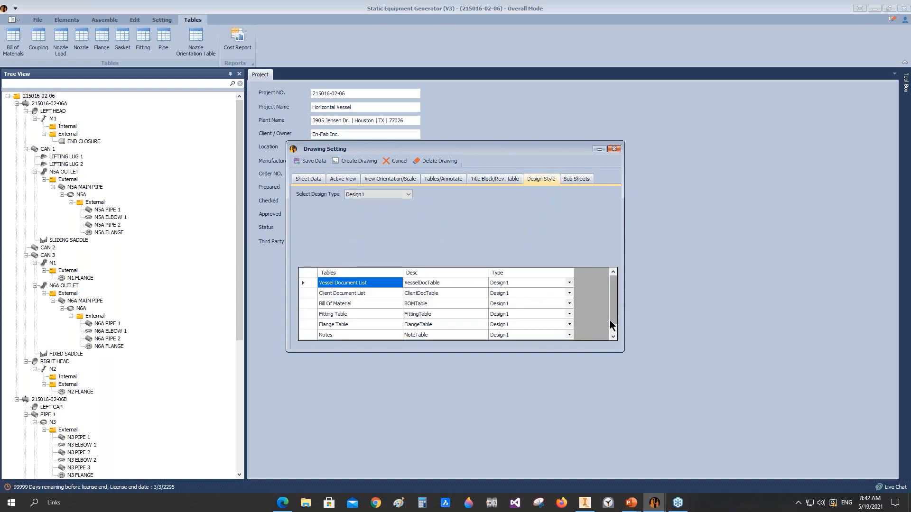
pyautogui.click(359, 162)
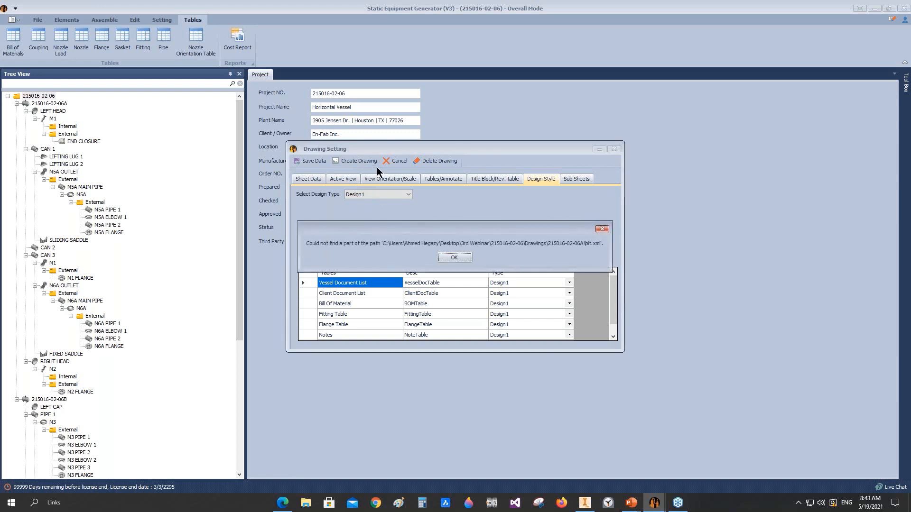
pyautogui.click(466, 257)
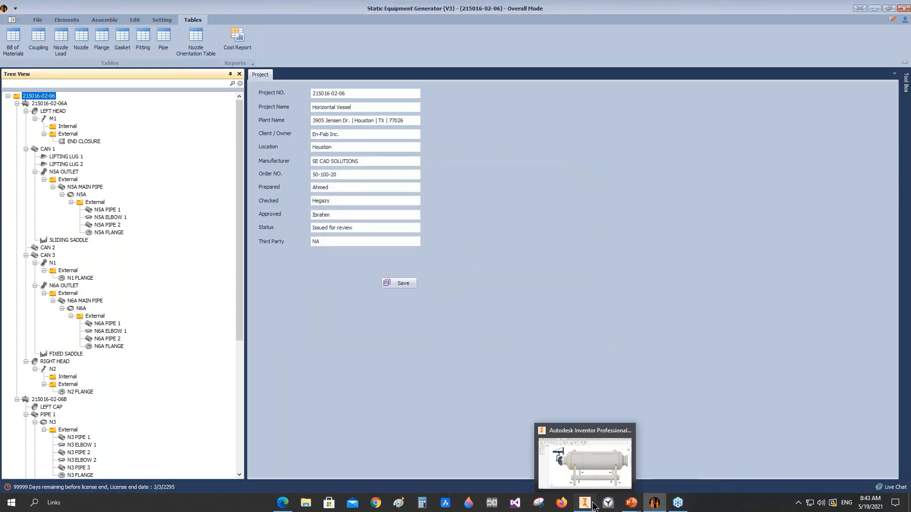
# Step: Switch to Autodesk Inventor and widen the nozzle table's TAG column so each tag fits on one line
pyautogui.click(593, 468)
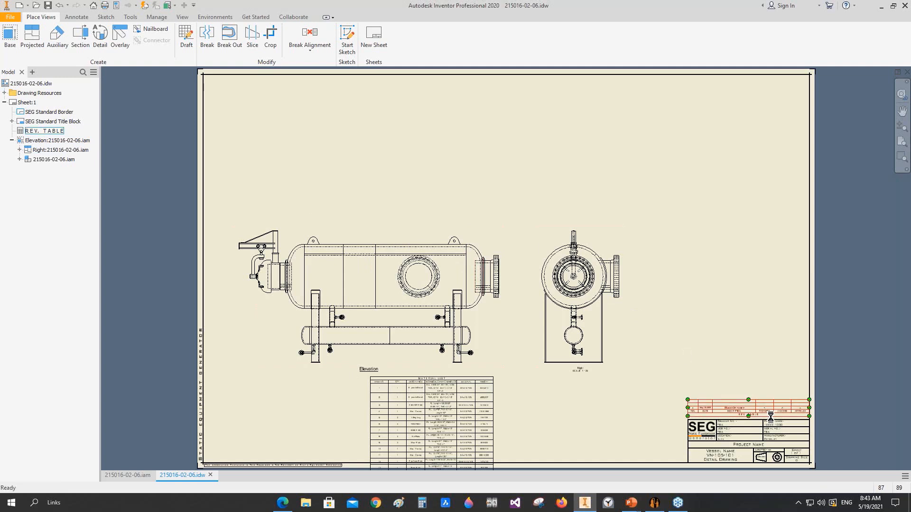
pyautogui.click(753, 407)
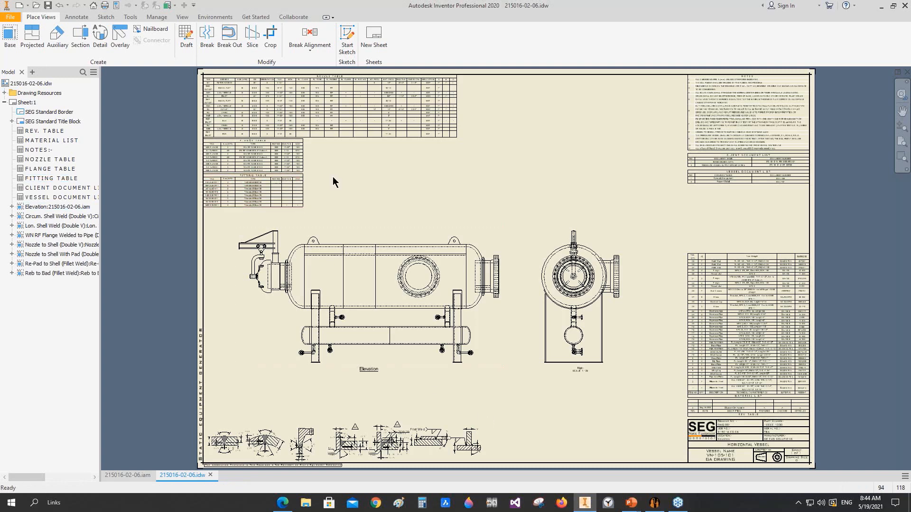
pyautogui.scroll(3, 300, 234)
pyautogui.scroll(-4, 300, 234)
pyautogui.moveTo(366, 280); pyautogui.dragTo(318, 288, button='middle')
pyautogui.scroll(-3, 224, 170)
pyautogui.click(224, 169)
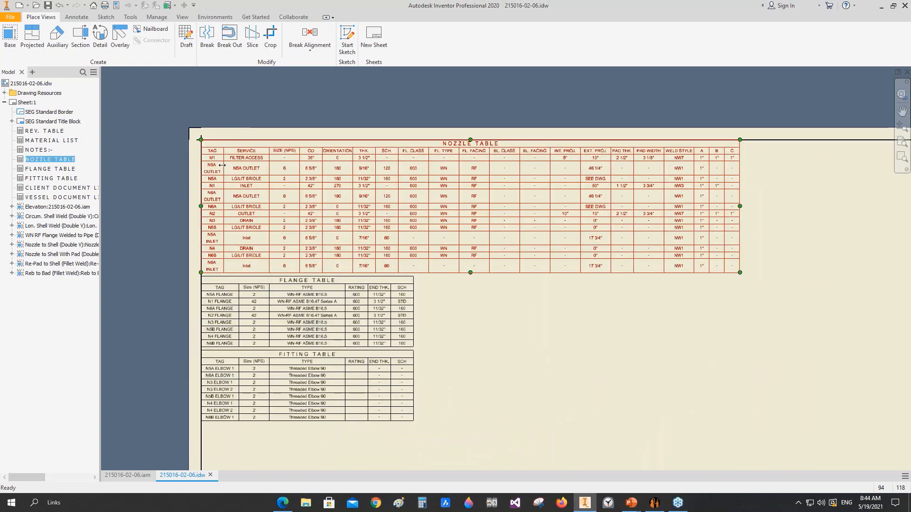
pyautogui.moveTo(222, 165); pyautogui.dragTo(238, 166)
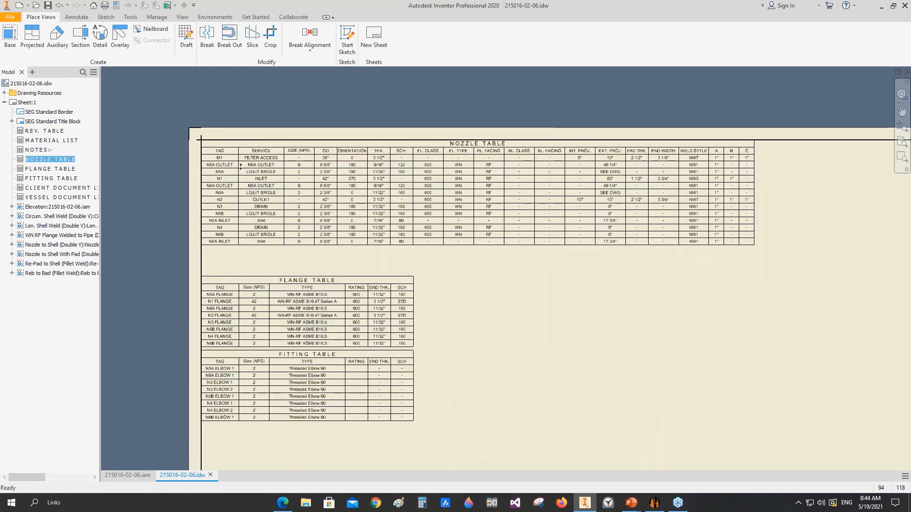
# Step: Move the flange table up directly beneath the nozzle table, and the fitting table up beneath the flange table
pyautogui.scroll(2, 241, 294)
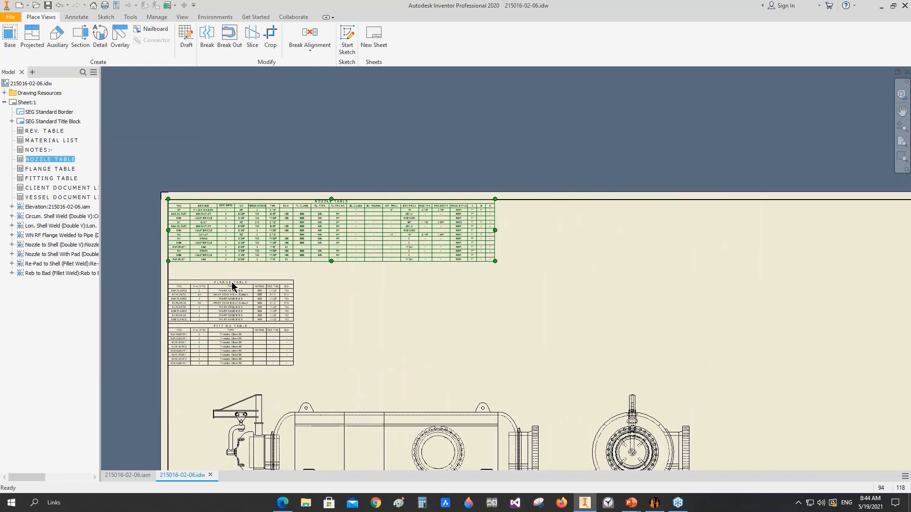
pyautogui.moveTo(222, 282); pyautogui.dragTo(221, 263)
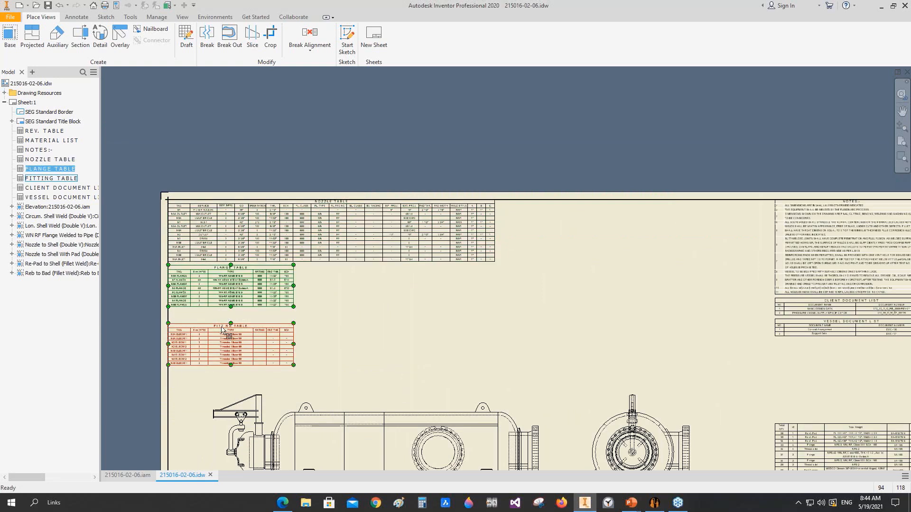
pyautogui.moveTo(221, 331); pyautogui.dragTo(221, 318)
pyautogui.click(384, 307)
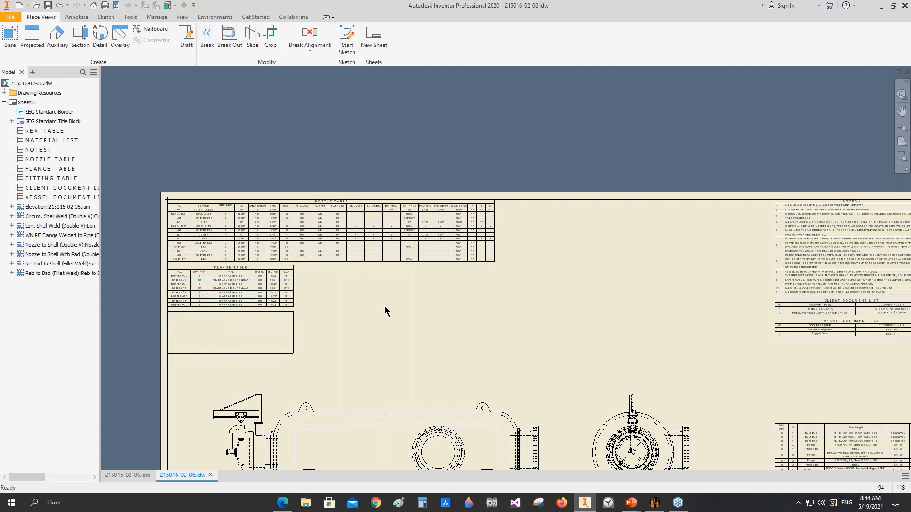
# Step: Examine the drawing's elevation and side views, material list and title block
pyautogui.scroll(2, 472, 311)
pyautogui.scroll(1, 472, 311)
pyautogui.scroll(-5, 416, 341)
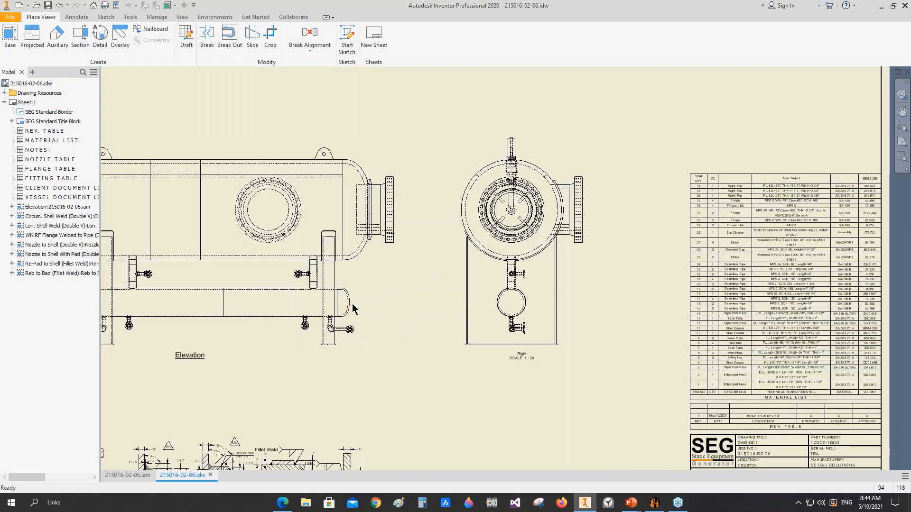
pyautogui.moveTo(625, 288); pyautogui.dragTo(609, 309, button='middle')
pyautogui.scroll(3, 579, 209)
pyautogui.moveTo(548, 238); pyautogui.dragTo(516, 267, button='middle')
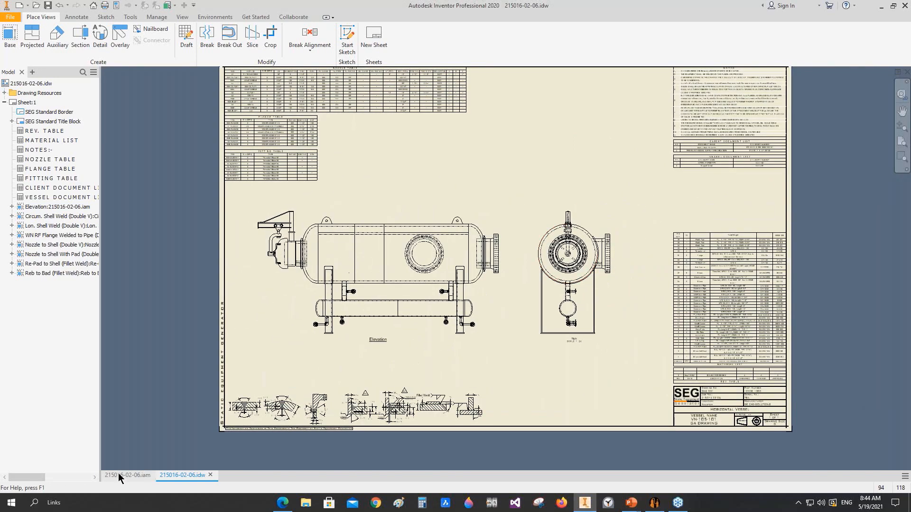
pyautogui.click(119, 475)
pyautogui.click(902, 209)
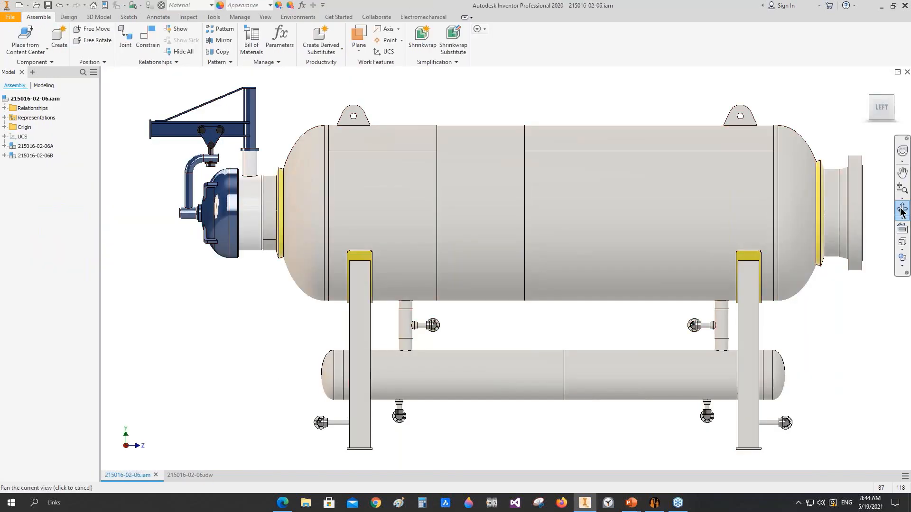
pyautogui.scroll(3, 569, 249)
pyautogui.moveTo(569, 249); pyautogui.dragTo(516, 275)
pyautogui.rightClick(517, 275)
pyautogui.click(553, 278)
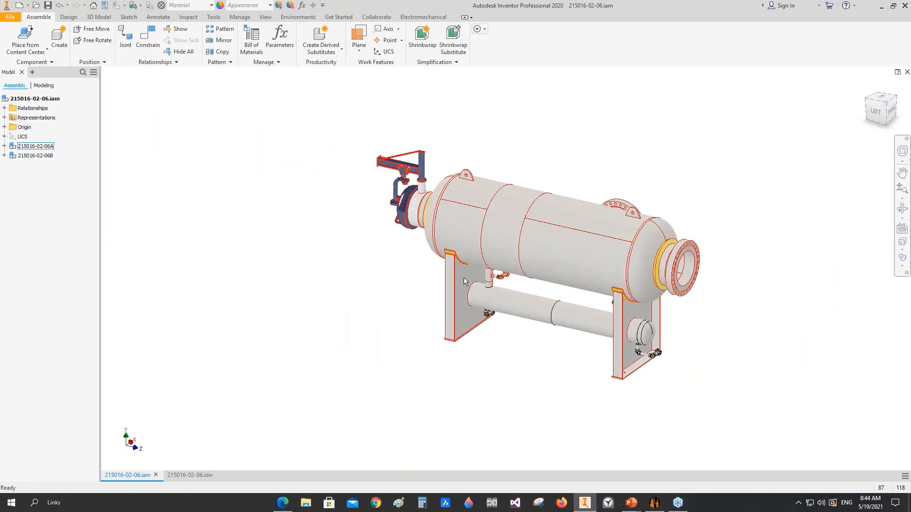
pyautogui.rightClick(463, 178)
pyautogui.click(467, 150)
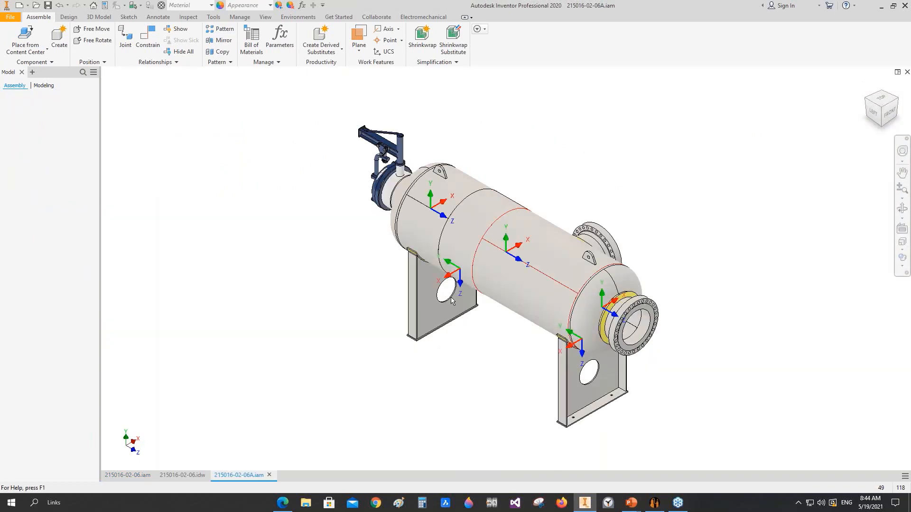
# Step: Open the sliding saddle in its own window and turn it to the back view
pyautogui.rightClick(421, 287)
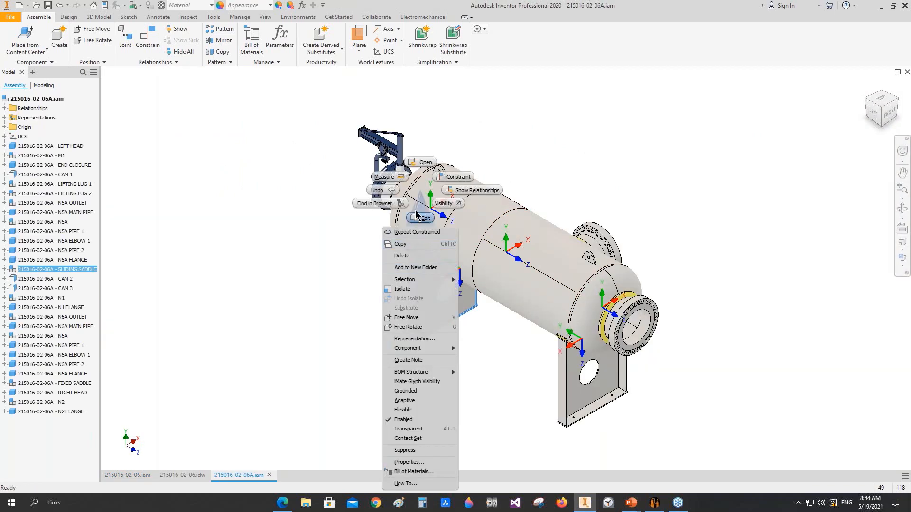
pyautogui.click(422, 162)
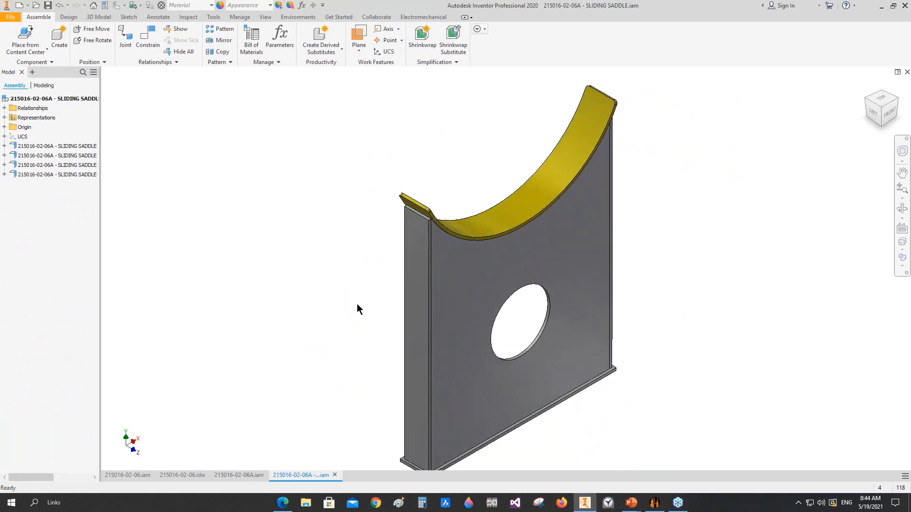
pyautogui.click(867, 103)
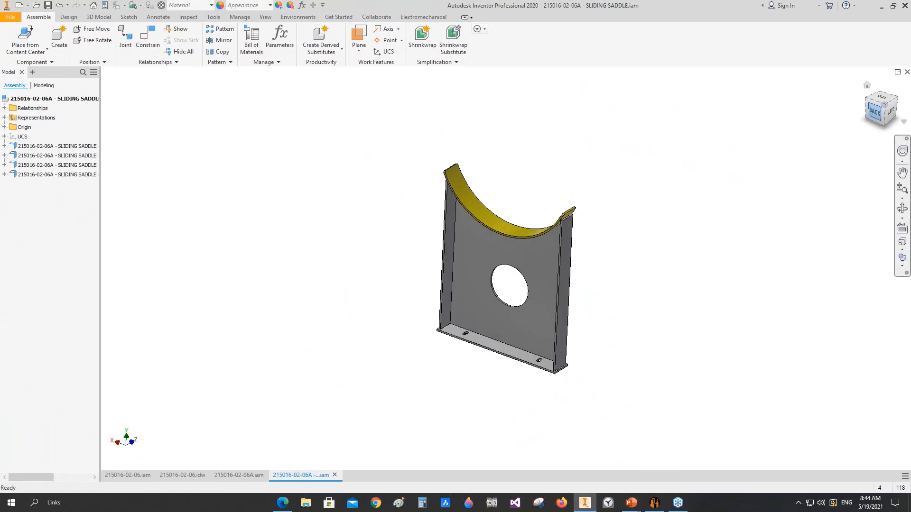
pyautogui.click(180, 476)
pyautogui.click(10, 35)
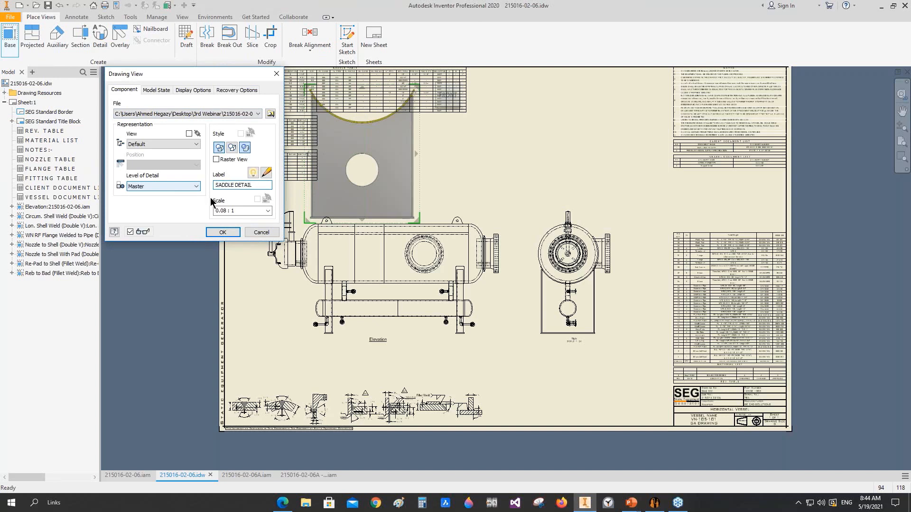
pyautogui.click(249, 210)
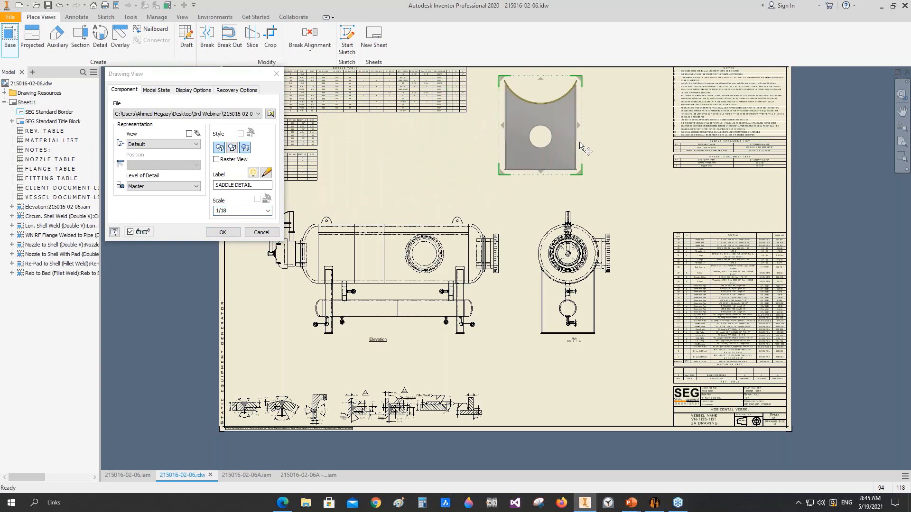
pyautogui.click(233, 211)
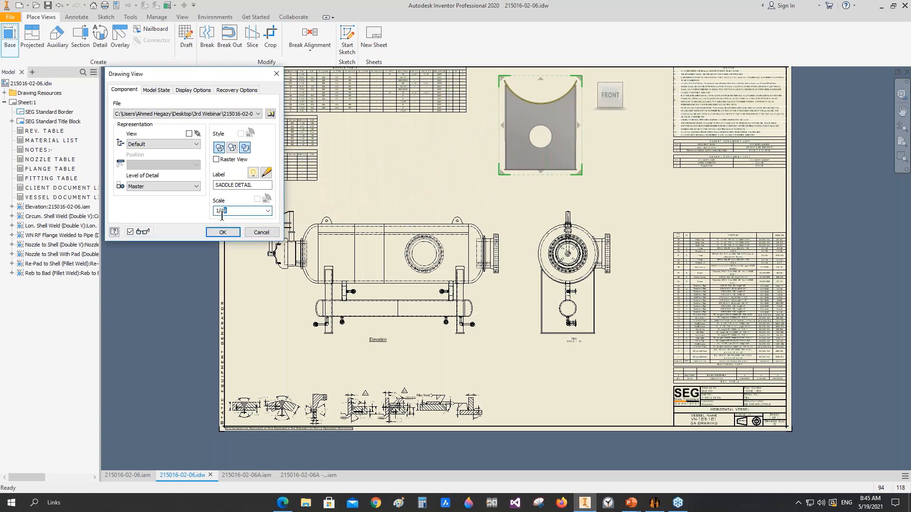
pyautogui.write('24')
pyautogui.click(230, 229)
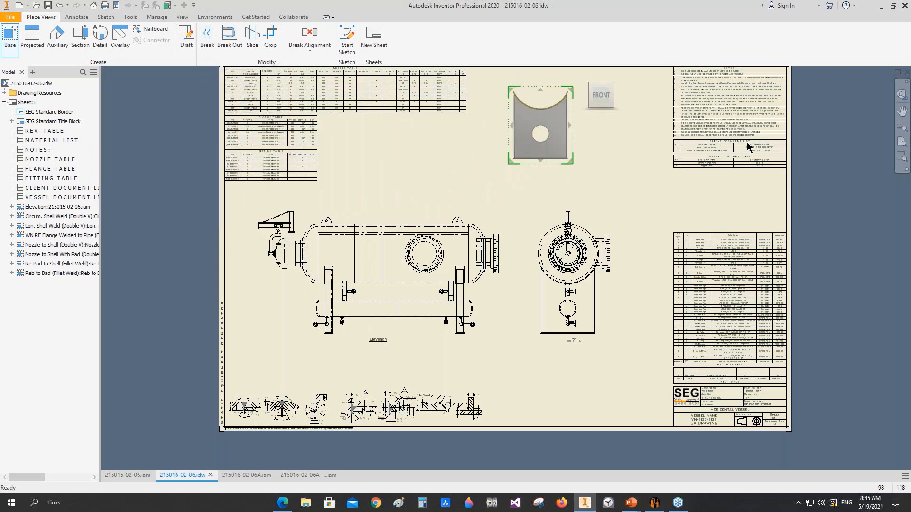
# Step: Reposition the saddle detail view between the nozzle table and the notes, and move its label lower beneath it
pyautogui.scroll(3, 549, 95)
pyautogui.moveTo(593, 144); pyautogui.dragTo(441, 181, button='middle')
pyautogui.doubleClick(441, 183)
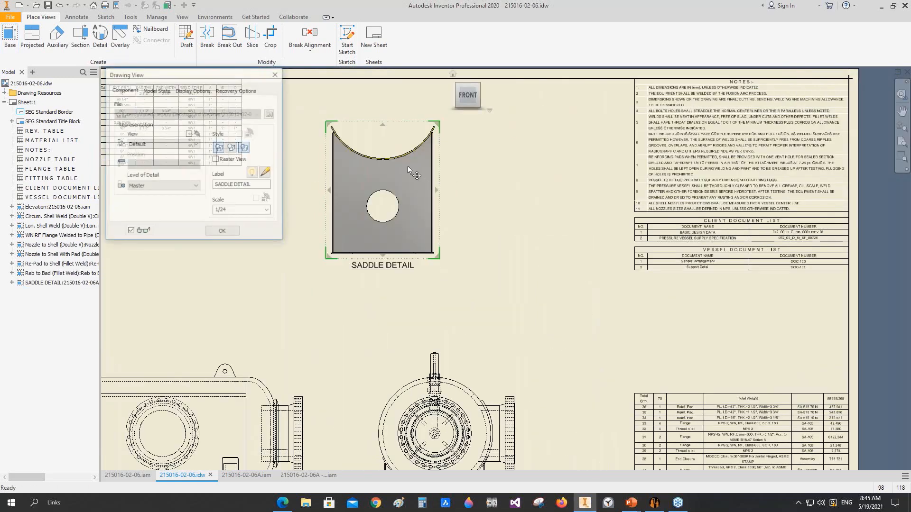
pyautogui.click(222, 231)
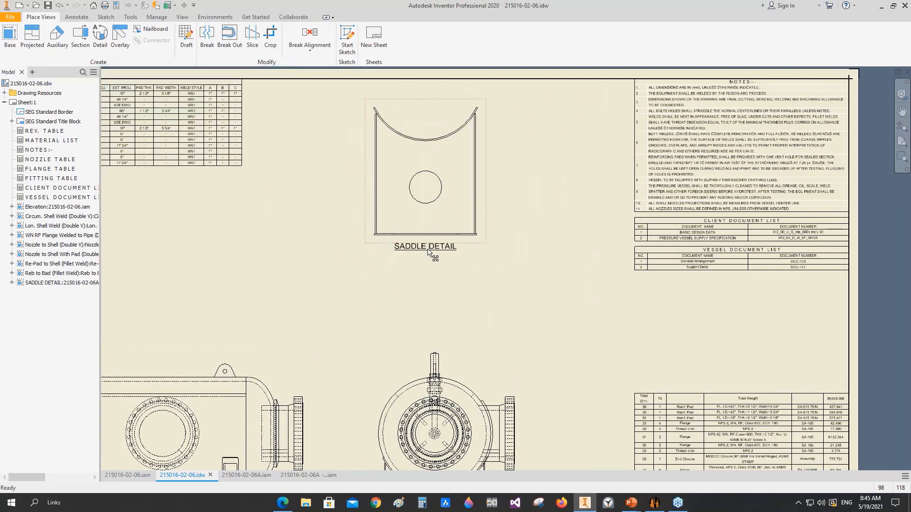
pyautogui.moveTo(430, 251); pyautogui.dragTo(436, 270)
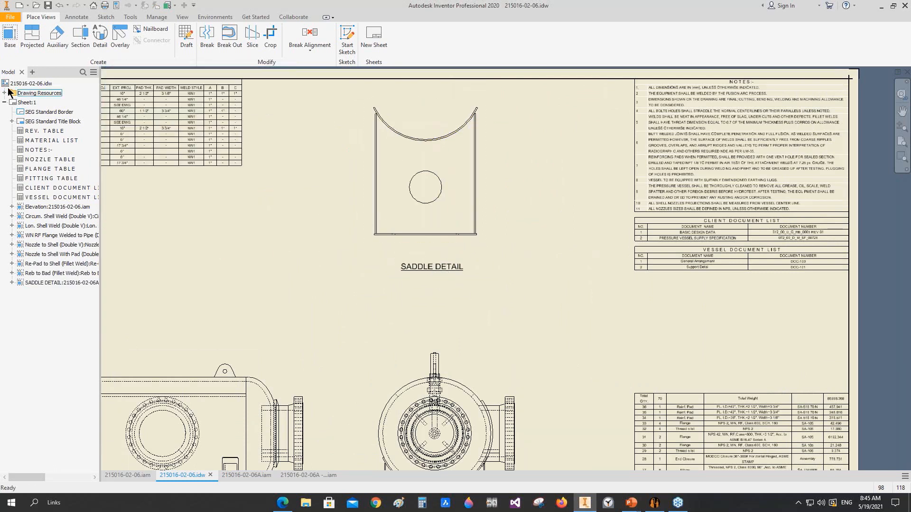
# Step: Project a side view beside the saddle detail view and shift both views slightly toward the notes
pyautogui.click(32, 38)
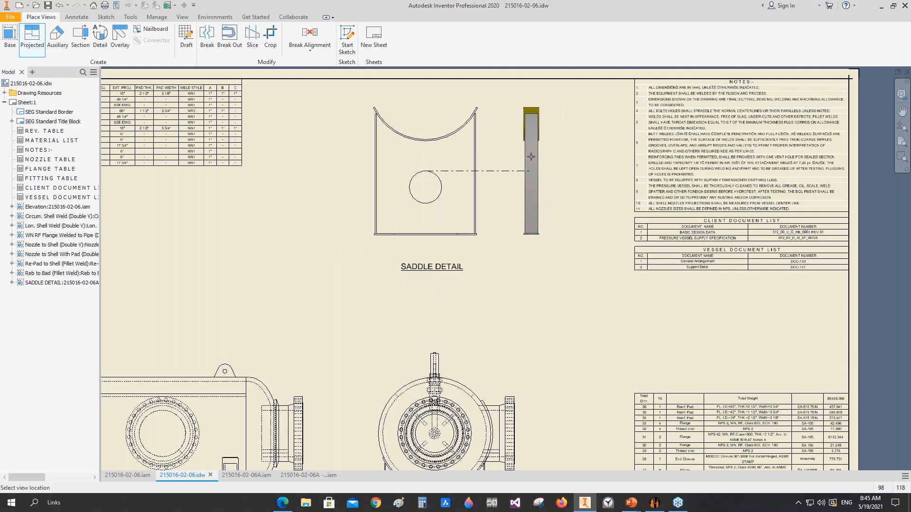
pyautogui.click(526, 171)
pyautogui.moveTo(552, 171); pyautogui.dragTo(524, 173, button='right')
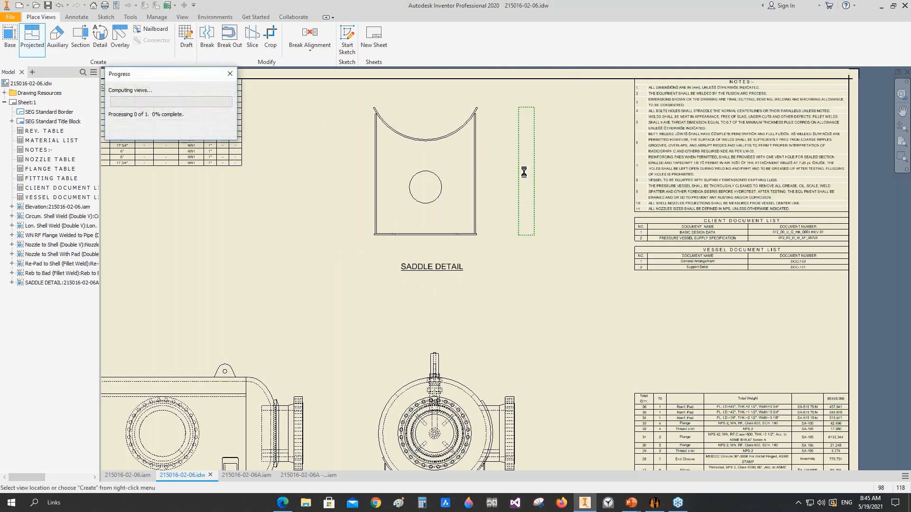
pyautogui.moveTo(576, 111); pyautogui.dragTo(421, 212)
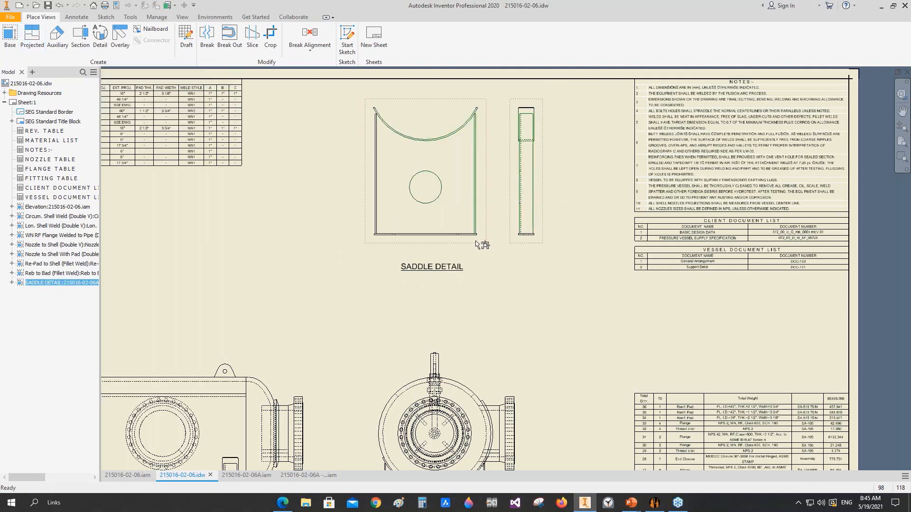
pyautogui.moveTo(476, 244); pyautogui.dragTo(525, 240)
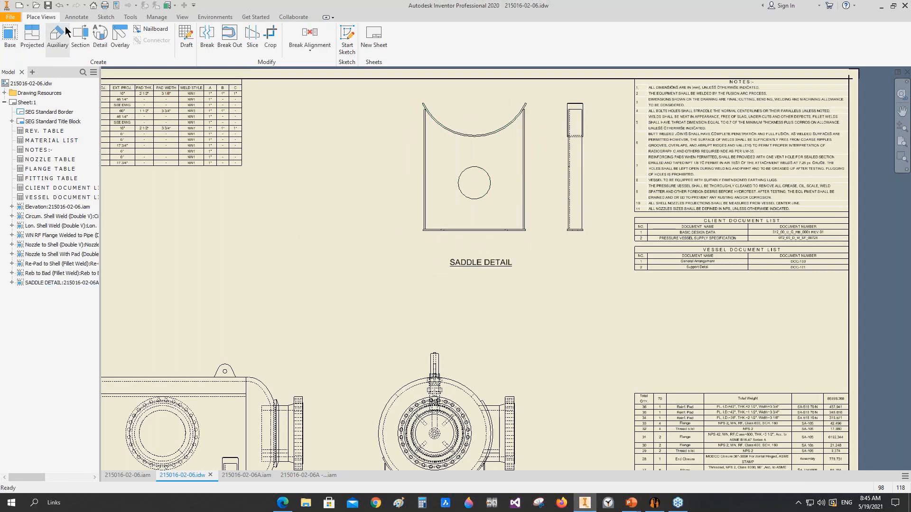
# Step: Add a centre mark to the saddle's round hole and dimension horizontally from the base plate's left end to the hole centre
pyautogui.click(77, 17)
pyautogui.click(382, 40)
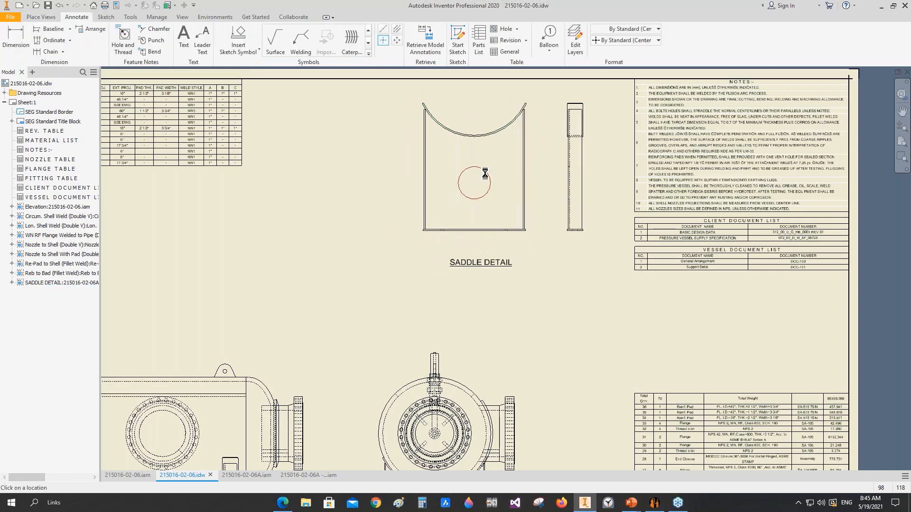
pyautogui.click(19, 42)
pyautogui.scroll(3, 460, 214)
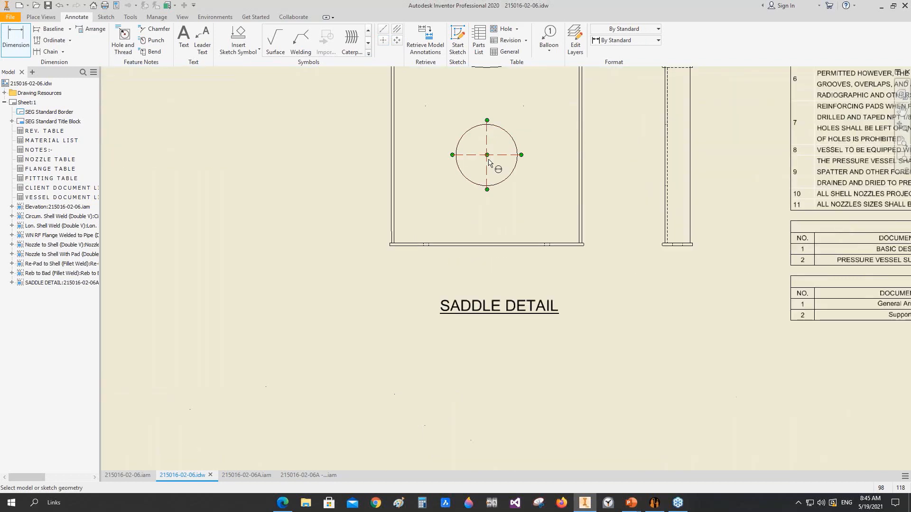
pyautogui.click(489, 168)
pyautogui.scroll(2, 379, 257)
pyautogui.scroll(2, 363, 253)
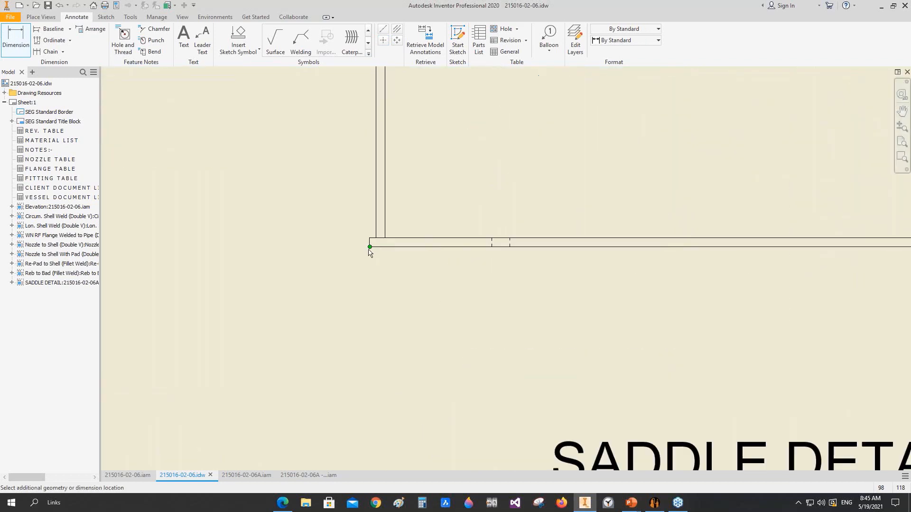
pyautogui.click(369, 242)
pyautogui.scroll(-5, 432, 320)
pyautogui.click(447, 317)
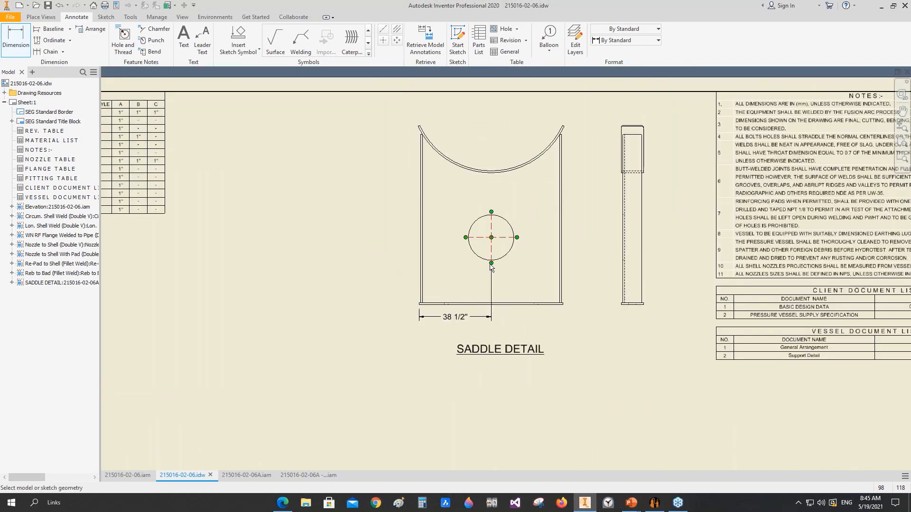
# Step: Dimension the horizontal distance from the hole centre to the base plate's right end, in line with the first dimension
pyautogui.scroll(2, 488, 263)
pyautogui.click(494, 246)
pyautogui.scroll(4, 627, 342)
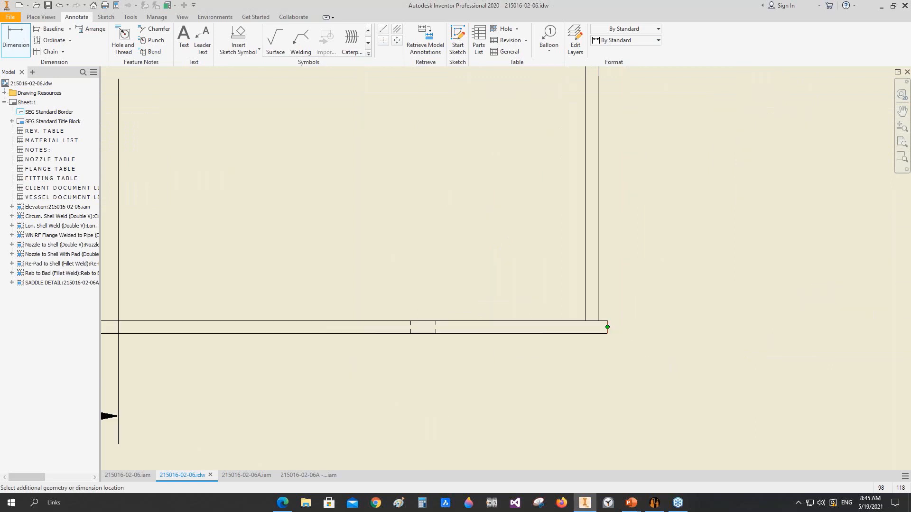
pyautogui.scroll(-4, 547, 342)
pyautogui.click(532, 357)
pyautogui.rightClick(533, 357)
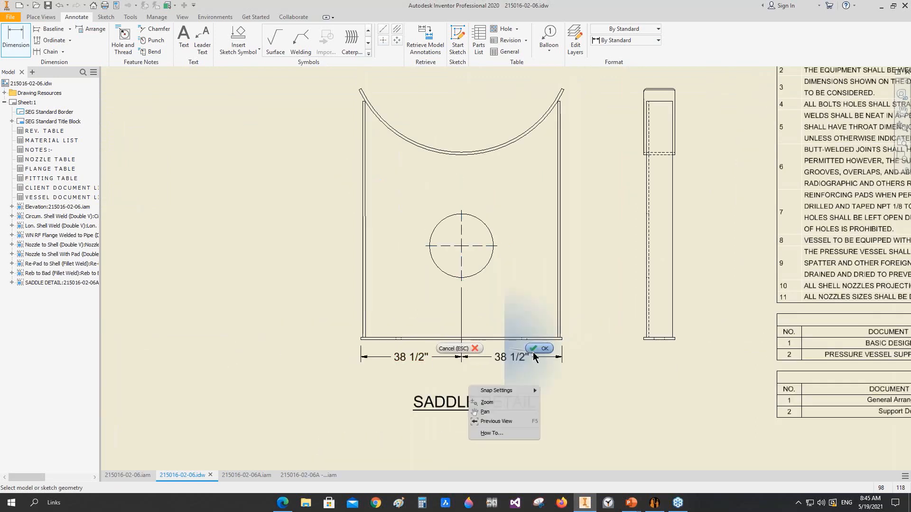
pyautogui.click(535, 350)
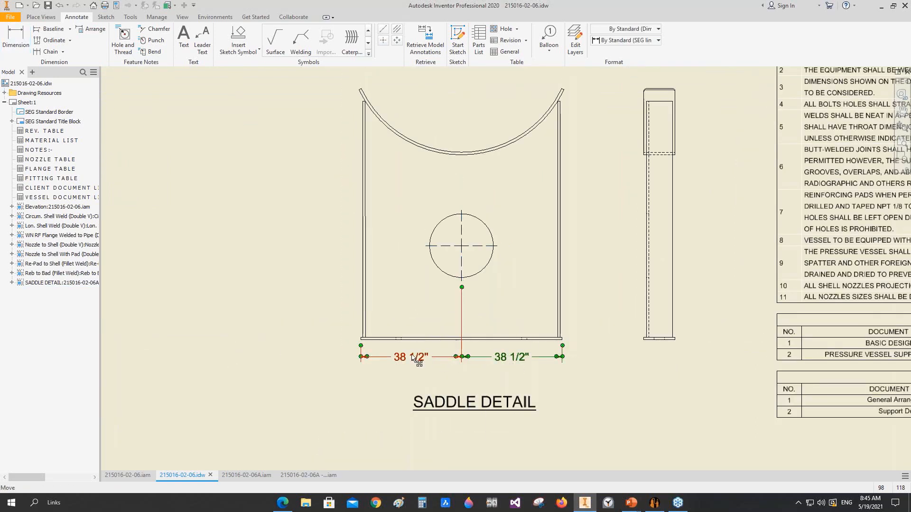
# Step: Set both half-width dimensions below the saddle to the SEG linear (ft) dimension style
pyautogui.scroll(3, 412, 359)
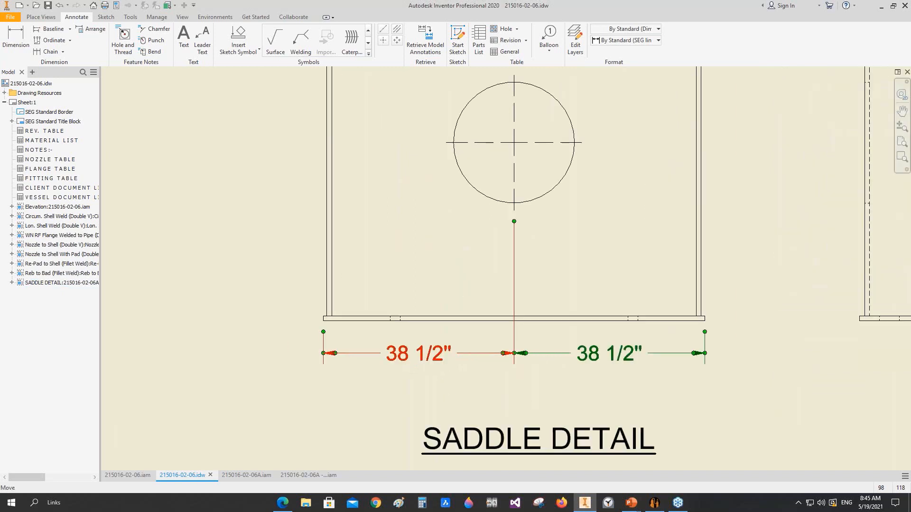
pyautogui.click(620, 40)
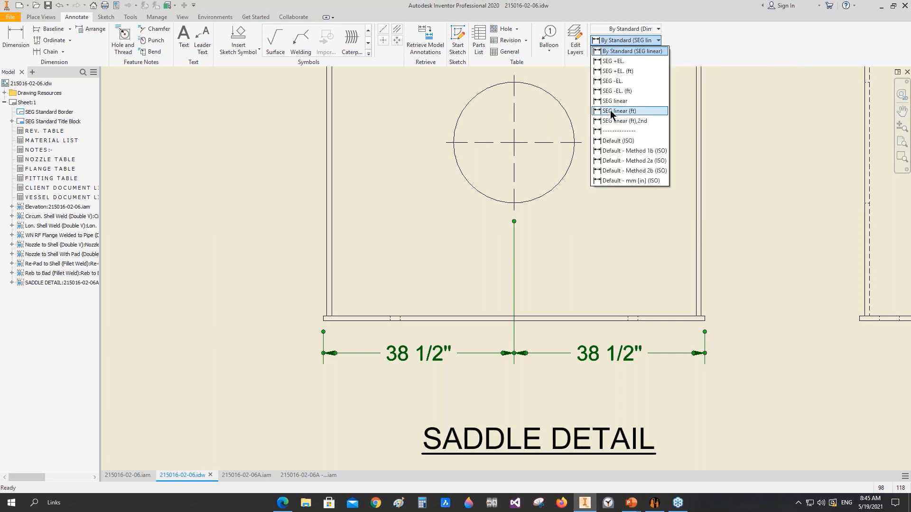
pyautogui.click(617, 112)
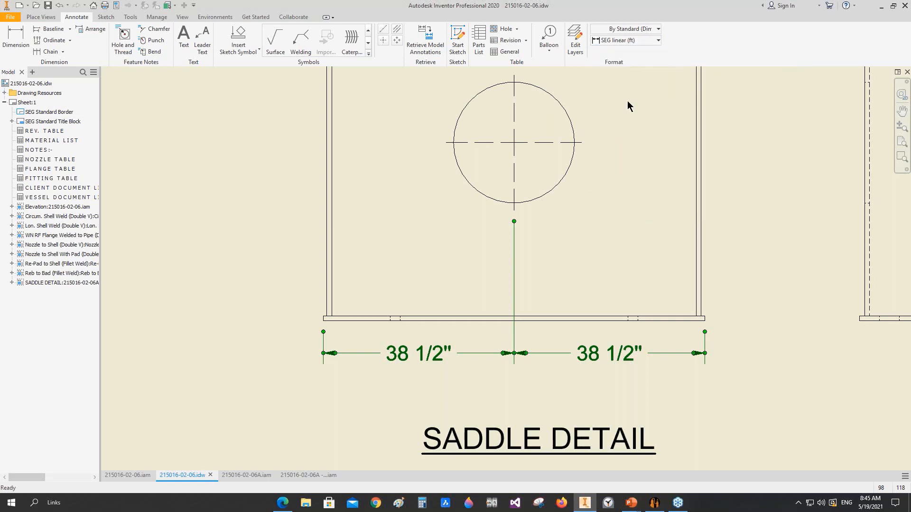
pyautogui.click(402, 382)
# Step: Examine the feet-and-inches format of the two half-width dimensions below the saddle
pyautogui.scroll(3, 399, 358)
pyautogui.scroll(2, 402, 348)
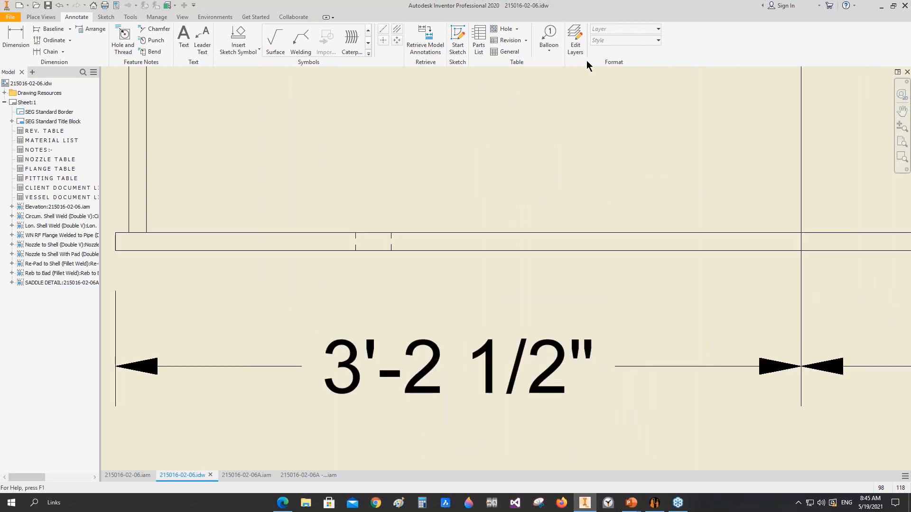
pyautogui.scroll(-2, 612, 119)
pyautogui.scroll(2, 490, 268)
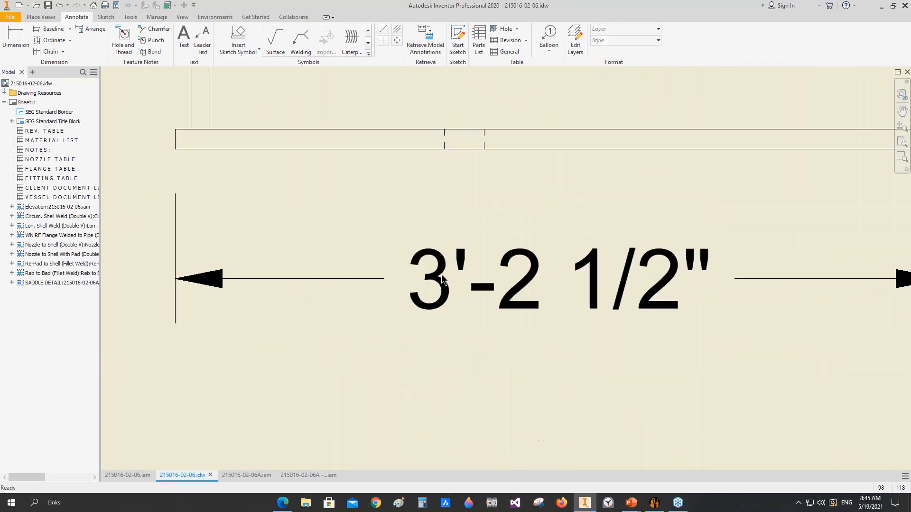
pyautogui.click(444, 269)
pyautogui.scroll(-2, 504, 275)
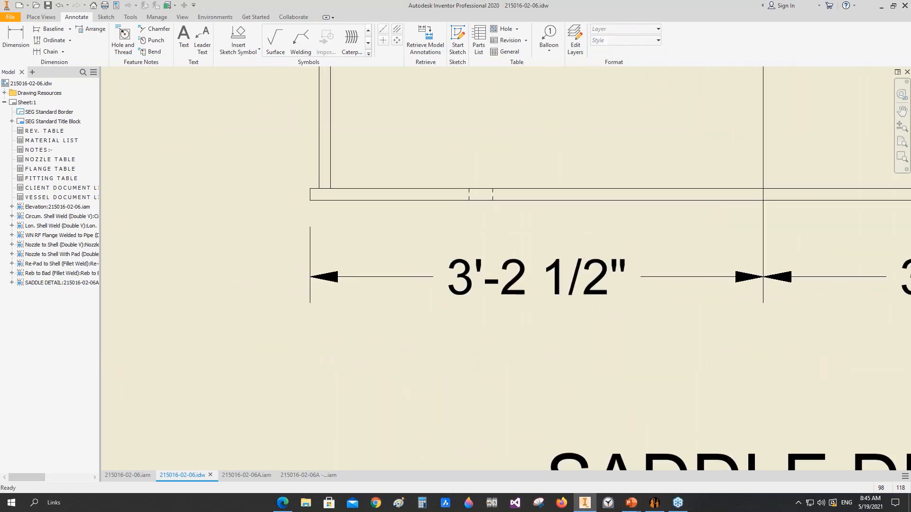
pyautogui.moveTo(579, 284); pyautogui.dragTo(518, 278, button='middle')
pyautogui.scroll(-2, 516, 277)
pyautogui.scroll(-1, 579, 299)
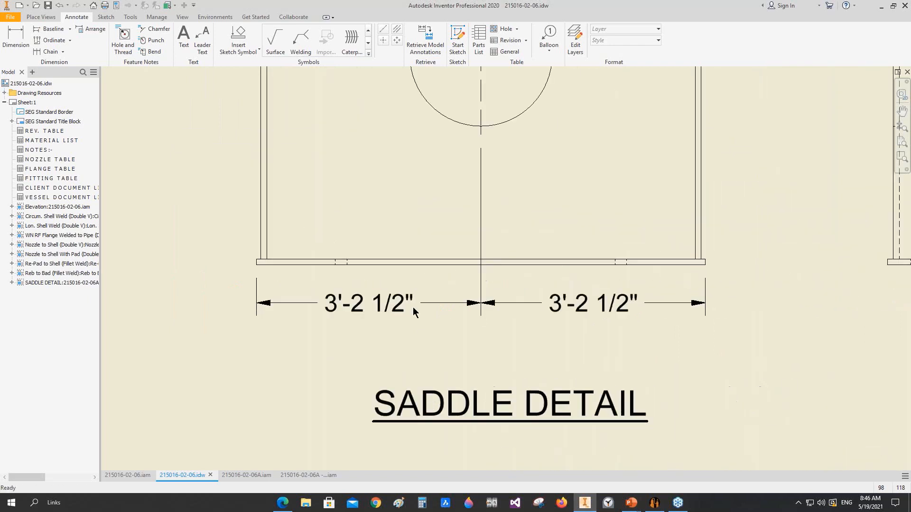
pyautogui.scroll(-2, 400, 280)
# Step: Dimension the height of the hole centre above the base plate's underside, placing it left of the saddle
pyautogui.click(3, 48)
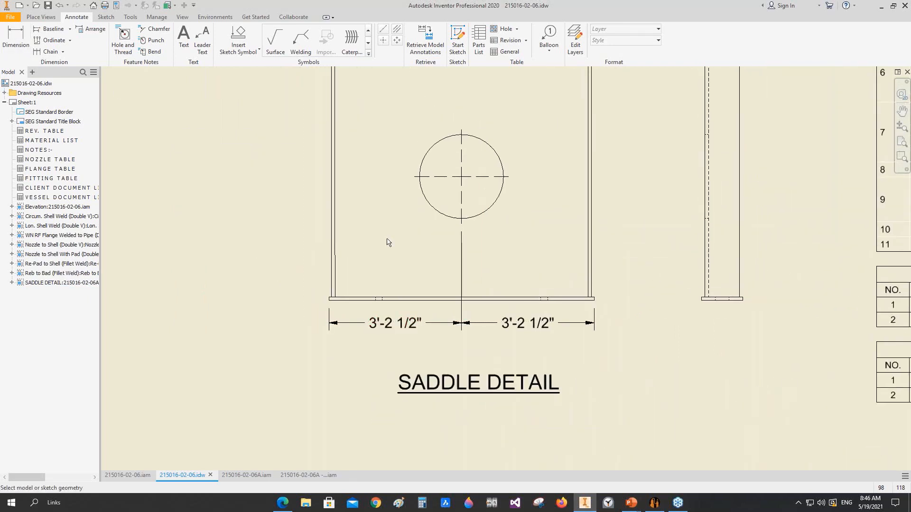
pyautogui.click(421, 199)
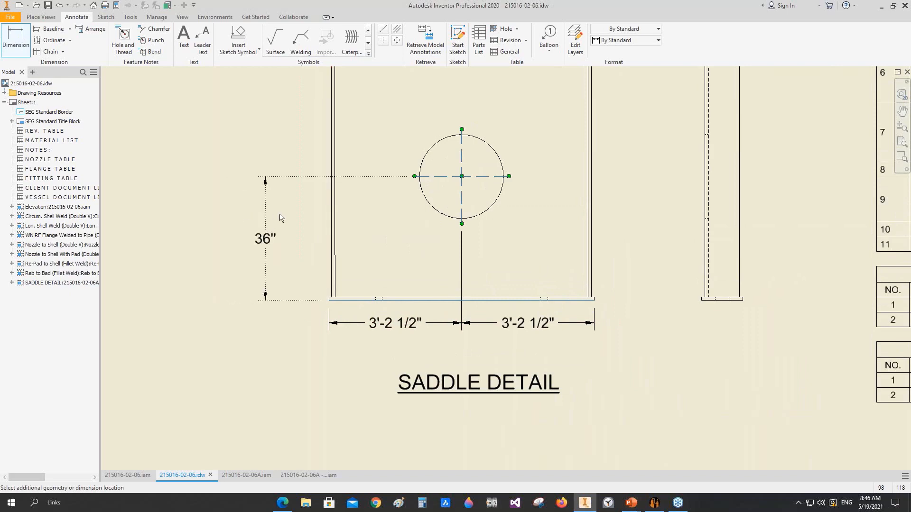
pyautogui.click(290, 224)
# Step: Dimension the vertical distance from the hole centre to the saddle arc's centre, aligned with the hole height dimension
pyautogui.click(451, 182)
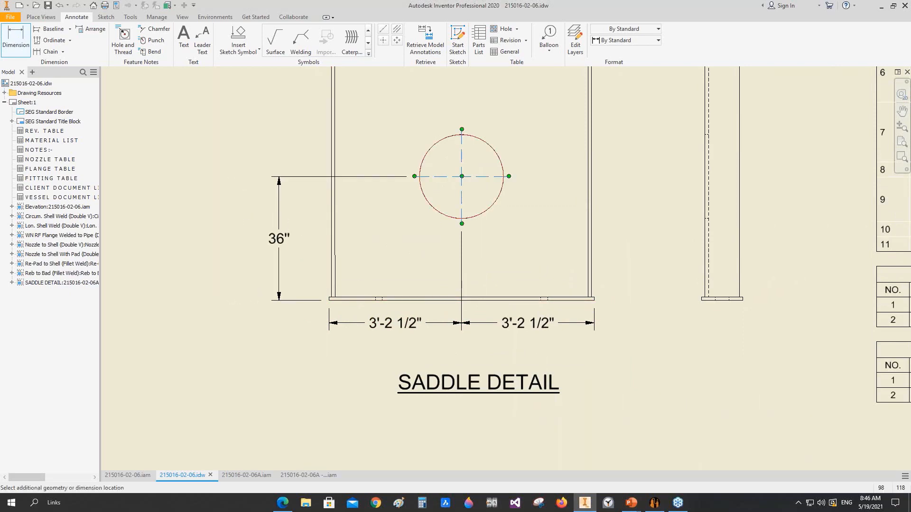
pyautogui.scroll(-2, 439, 219)
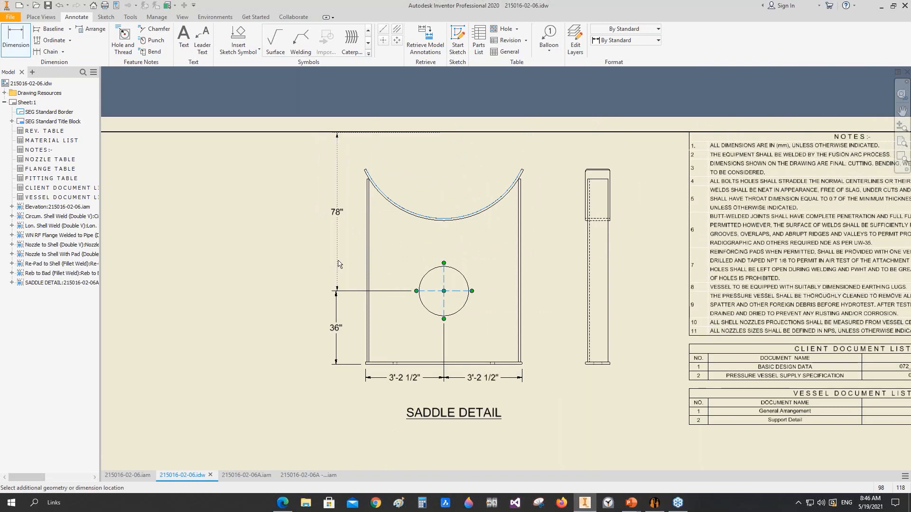
pyautogui.scroll(5, 338, 264)
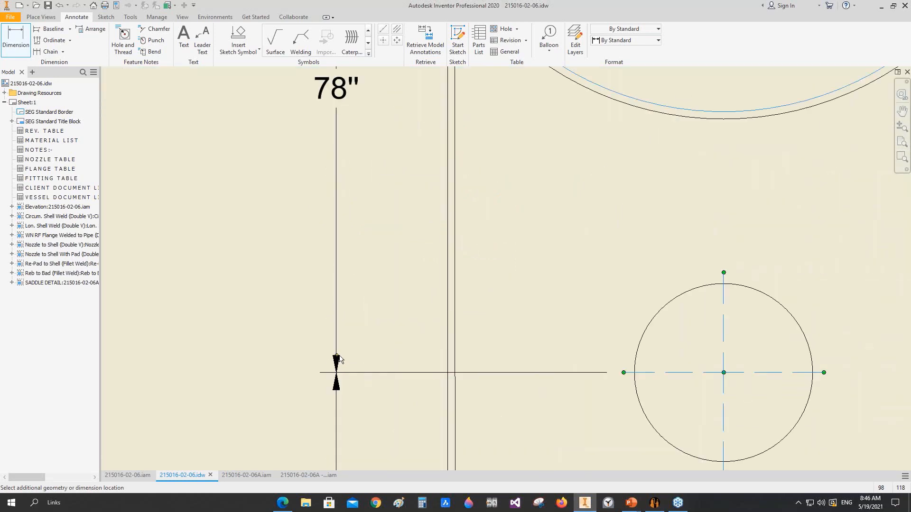
pyautogui.click(339, 356)
pyautogui.scroll(-4, 388, 254)
pyautogui.rightClick(407, 218)
pyautogui.click(440, 222)
# Step: Move the saddle views slightly lower on the sheet and add a centre mark at the saddle arc's centre
pyautogui.scroll(-2, 477, 307)
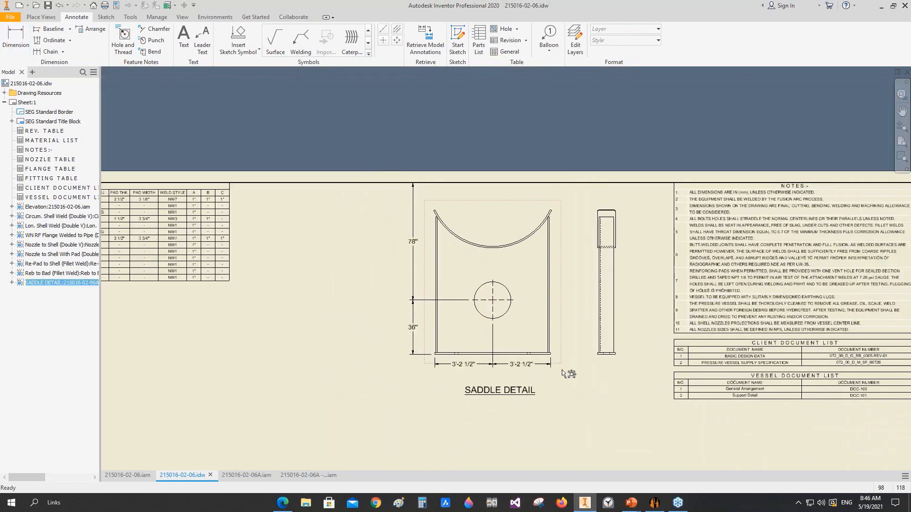
pyautogui.moveTo(564, 373); pyautogui.dragTo(568, 387)
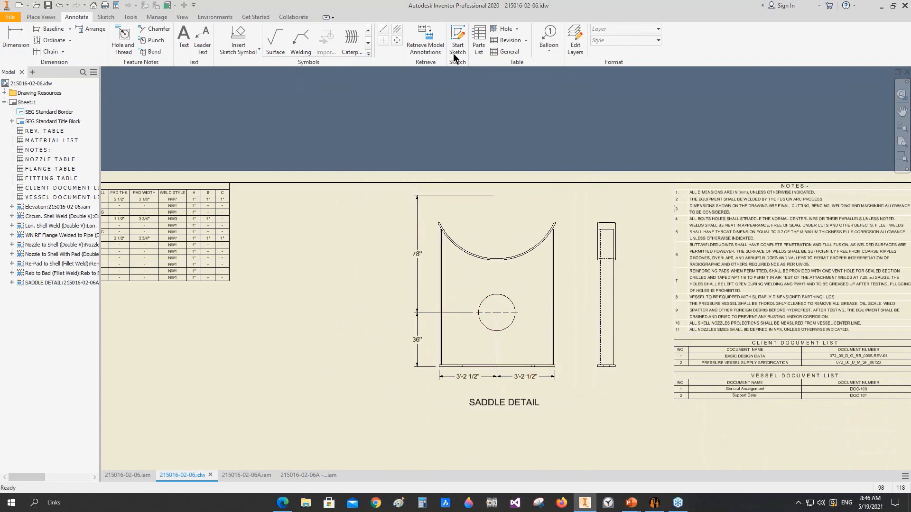
pyautogui.click(383, 41)
pyautogui.scroll(2, 477, 270)
# Step: Add an angular dimension between the two end edges of the saddle's curved wear plate, placed inside the arc
pyautogui.press('d')
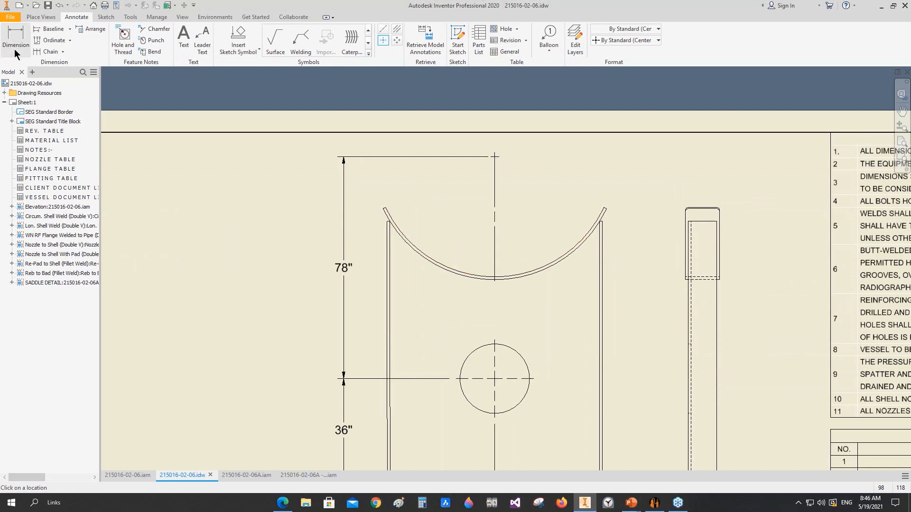
pyautogui.scroll(4, 436, 271)
pyautogui.scroll(4, 429, 270)
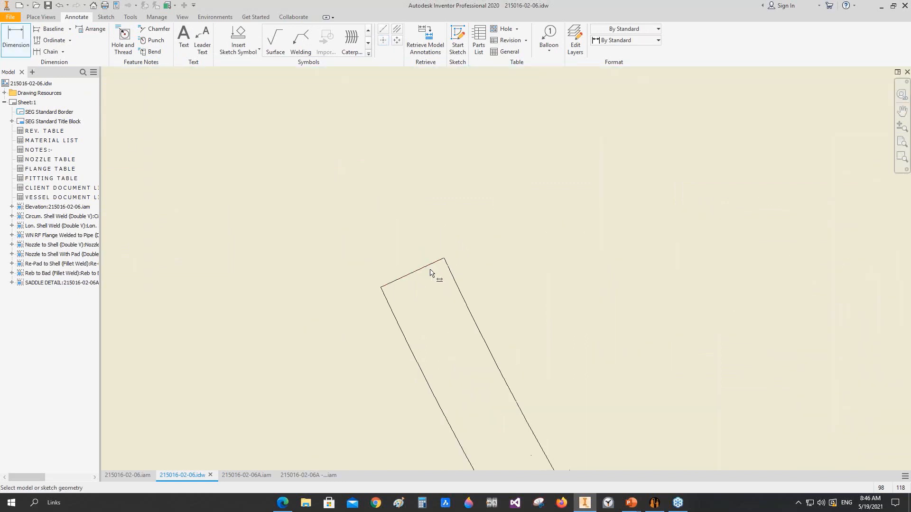
pyautogui.click(429, 265)
pyautogui.scroll(-7, 423, 250)
pyautogui.scroll(-2, 664, 261)
pyautogui.moveTo(617, 248); pyautogui.dragTo(466, 231, button='middle')
pyautogui.scroll(5, 754, 240)
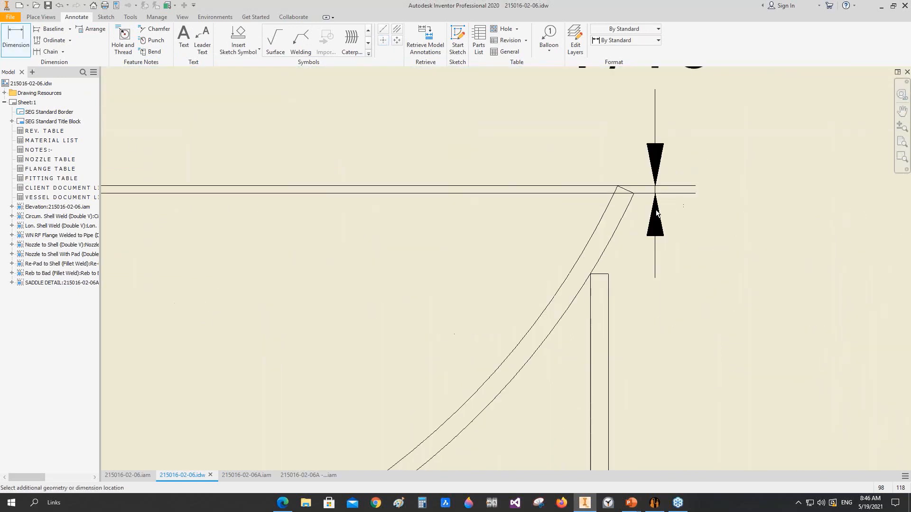
pyautogui.scroll(-7, 375, 213)
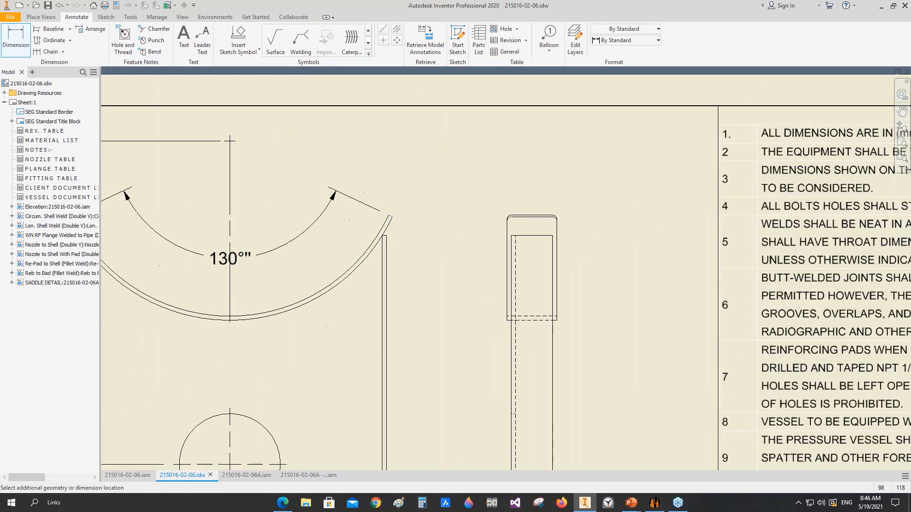
pyautogui.moveTo(251, 256); pyautogui.dragTo(394, 283, button='middle')
pyautogui.click(359, 279)
# Step: Add an angular dimension about the arc centre between the points where the two side ribs meet the wear plate
pyautogui.scroll(5, 216, 249)
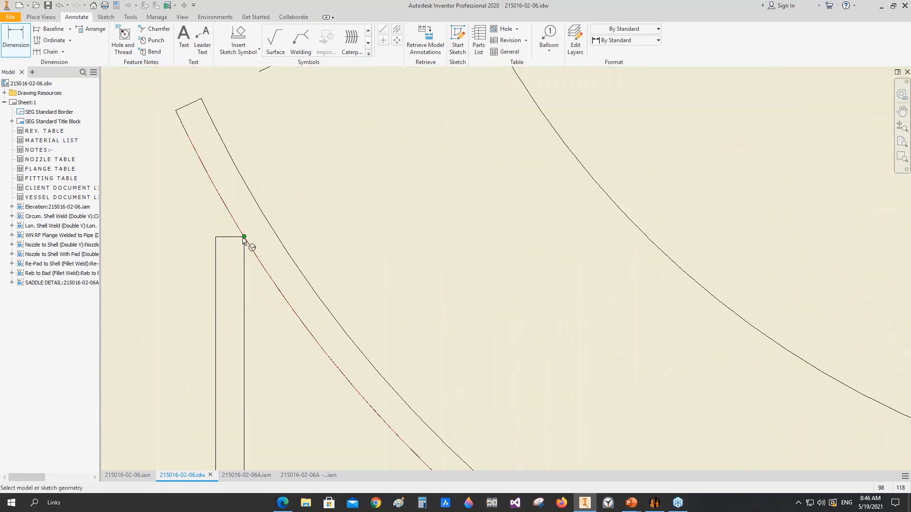
pyautogui.click(244, 237)
pyautogui.scroll(-5, 303, 223)
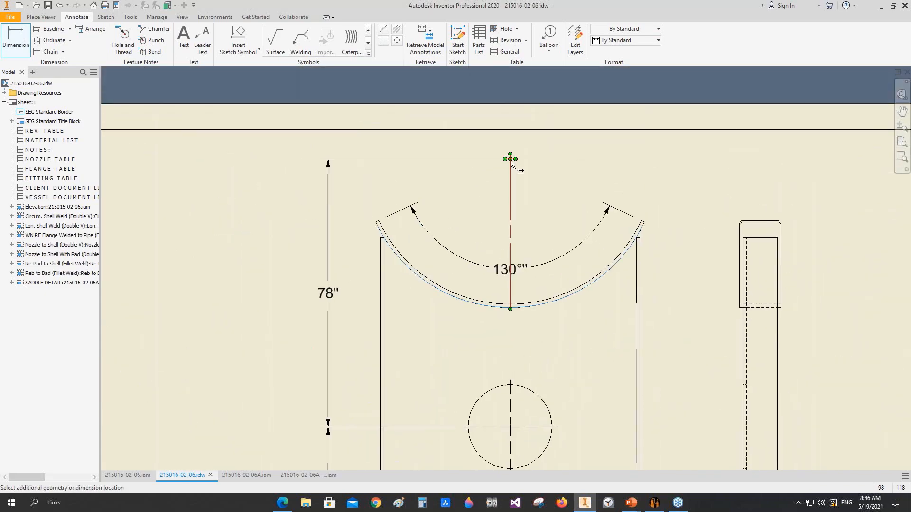
pyautogui.scroll(3, 641, 246)
pyautogui.click(624, 230)
pyautogui.scroll(-3, 415, 227)
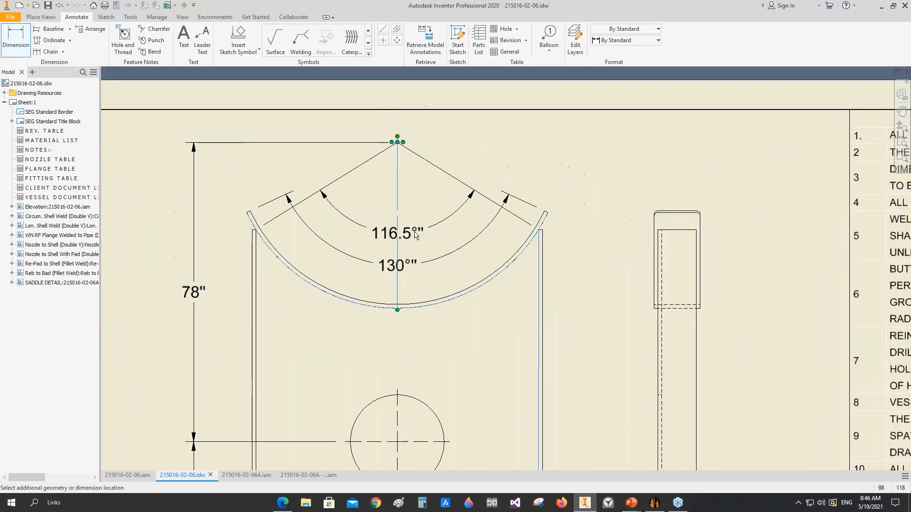
pyautogui.click(417, 225)
# Step: Dimension the base plate's overall length in the front saddle view, below the two half-width dimensions
pyautogui.scroll(-3, 418, 226)
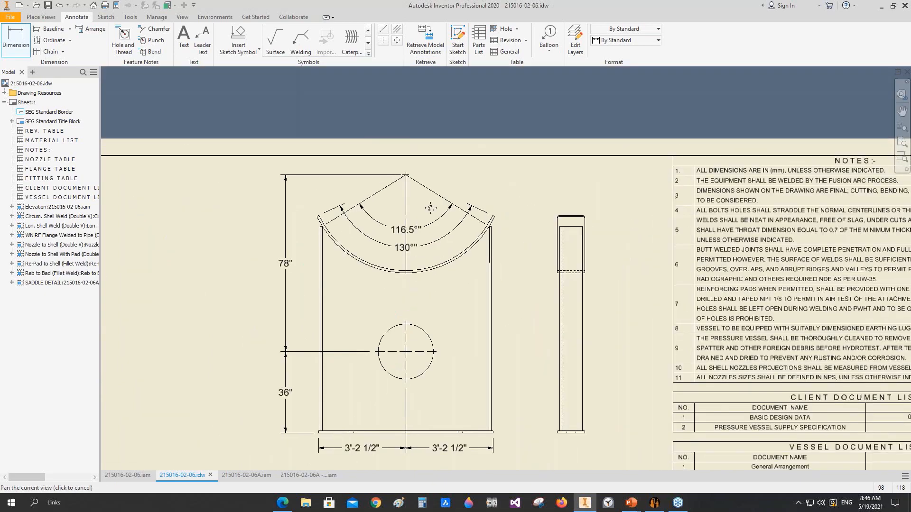
pyautogui.scroll(-3, 434, 242)
pyautogui.scroll(4, 429, 256)
pyautogui.click(429, 246)
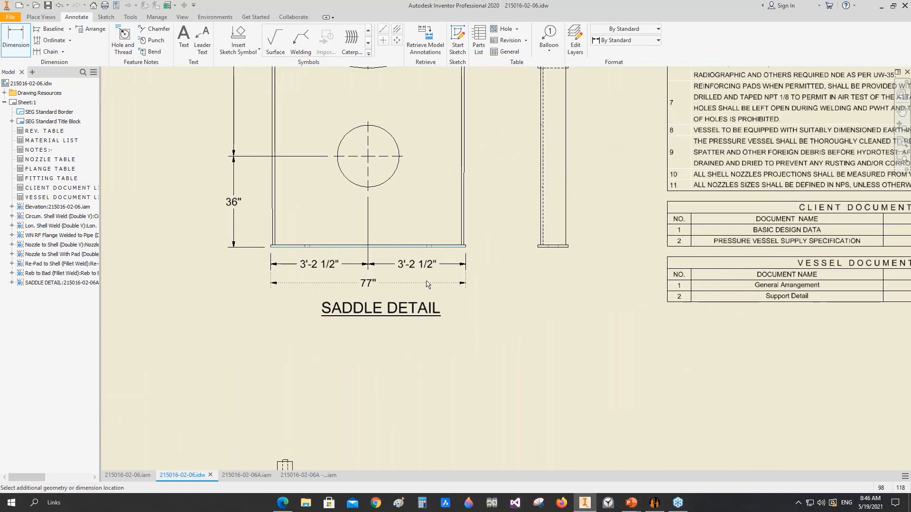
pyautogui.click(428, 282)
# Step: Dimension the base plate's width below the side saddle view and the upright rib's width just above the base
pyautogui.scroll(3, 572, 253)
pyautogui.click(567, 246)
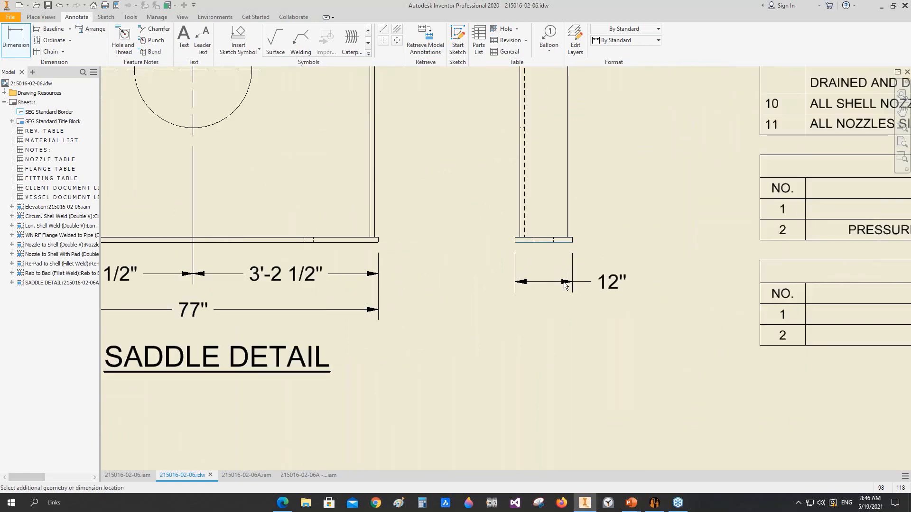
pyautogui.click(567, 282)
pyautogui.moveTo(569, 269); pyautogui.dragTo(565, 352, button='middle')
pyautogui.click(519, 268)
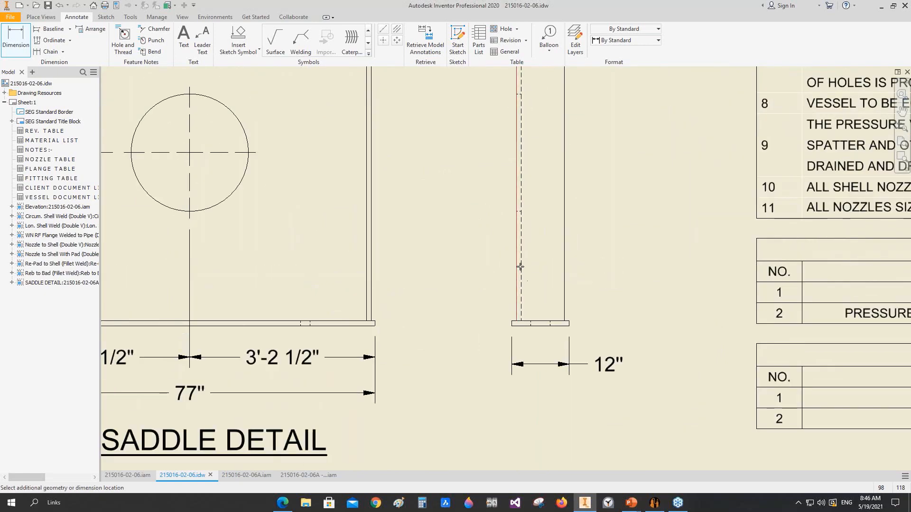
pyautogui.click(584, 263)
pyautogui.scroll(-2, 585, 238)
pyautogui.moveTo(591, 285); pyautogui.dragTo(596, 385, button='middle')
# Step: Dimension the wear plate's width above the top edge of the side saddle view
pyautogui.scroll(3, 575, 145)
pyautogui.click(587, 142)
pyautogui.moveTo(549, 200); pyautogui.dragTo(559, 322, button='middle')
pyautogui.click(571, 175)
pyautogui.scroll(-3, 600, 176)
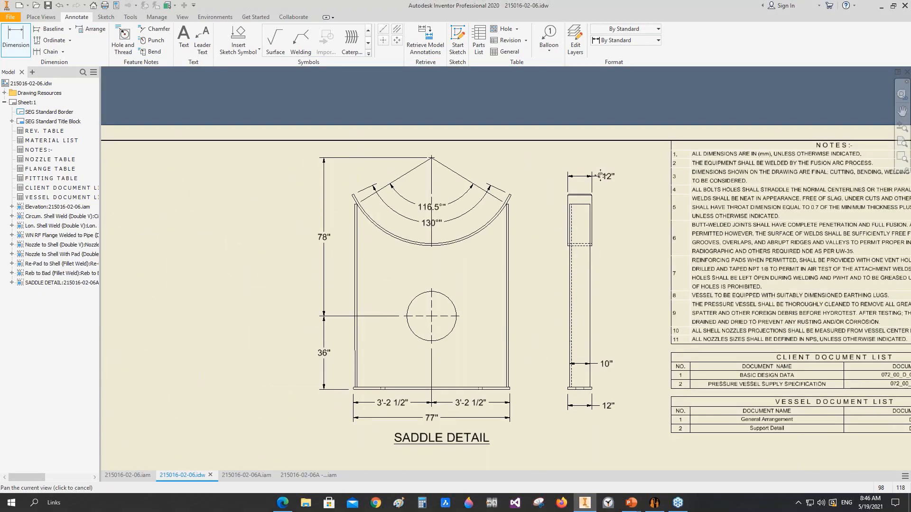
pyautogui.moveTo(600, 176); pyautogui.dragTo(610, 151)
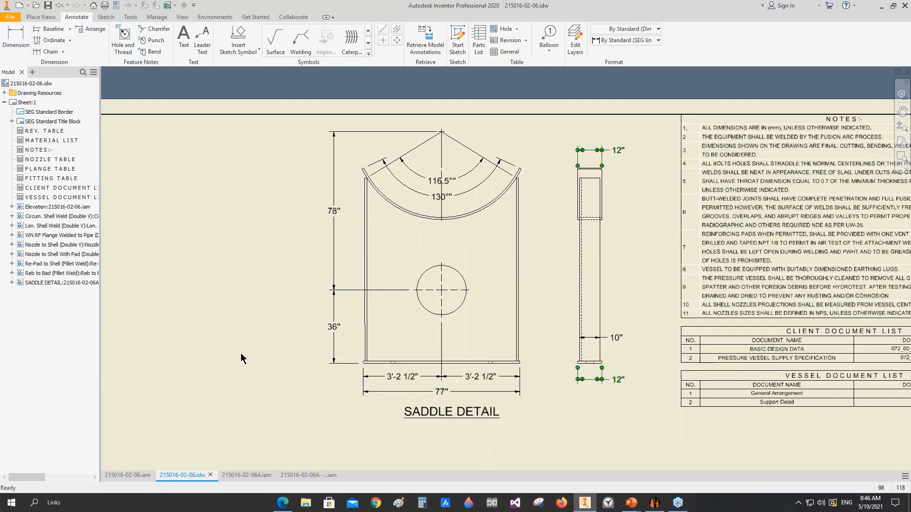
# Step: Apply the SEG linear (ft) style to the saddle's two height dimensions, overall base length, and side-view base and wear plate widths
pyautogui.keyDown('ctrl'); pyautogui.click(334, 324); pyautogui.keyUp('ctrl')
pyautogui.keyDown('ctrl'); pyautogui.click(334, 211); pyautogui.keyUp('ctrl')
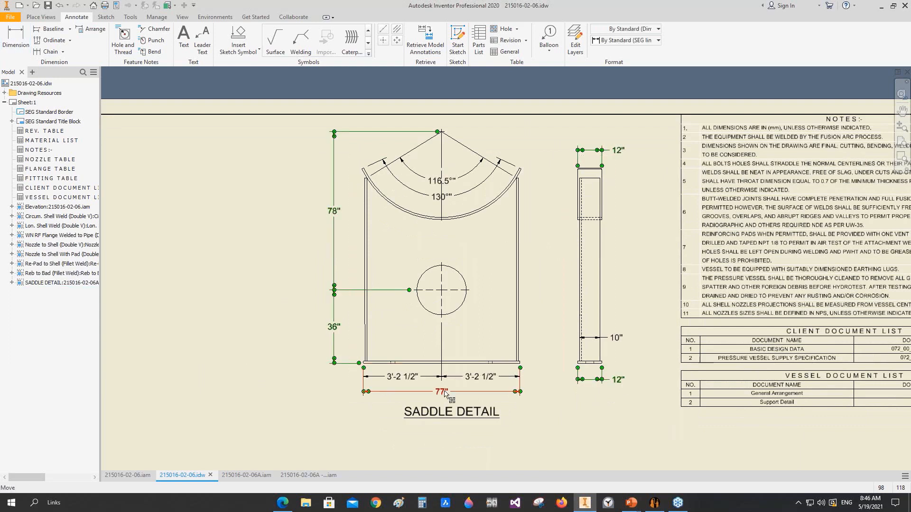
pyautogui.click(617, 42)
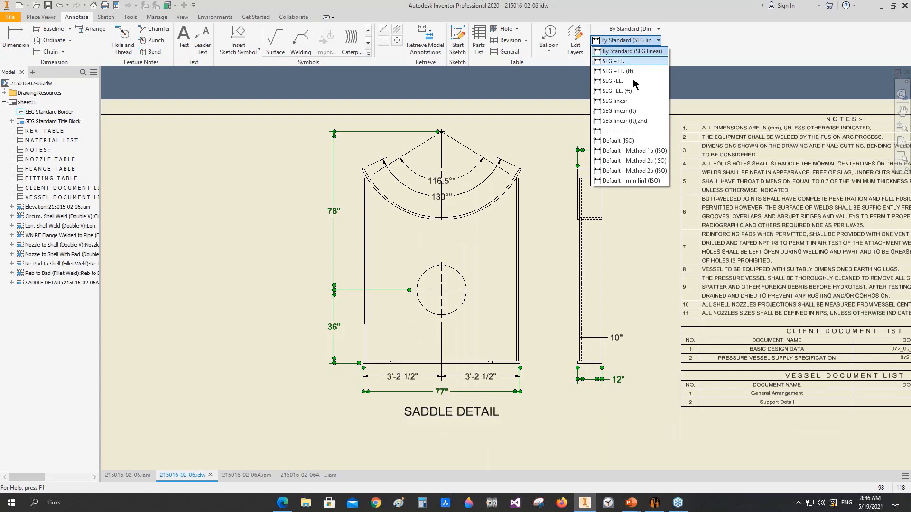
pyautogui.click(638, 114)
pyautogui.scroll(3, 422, 395)
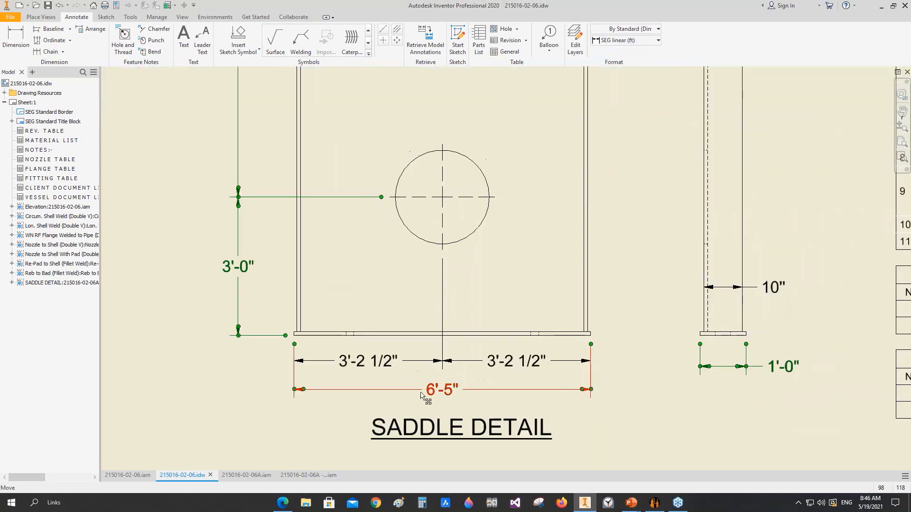
pyautogui.scroll(-3, 442, 396)
# Step: Add a diameter dimension to the circular opening in the front saddle view, placed above and left of the circle
pyautogui.press('d')
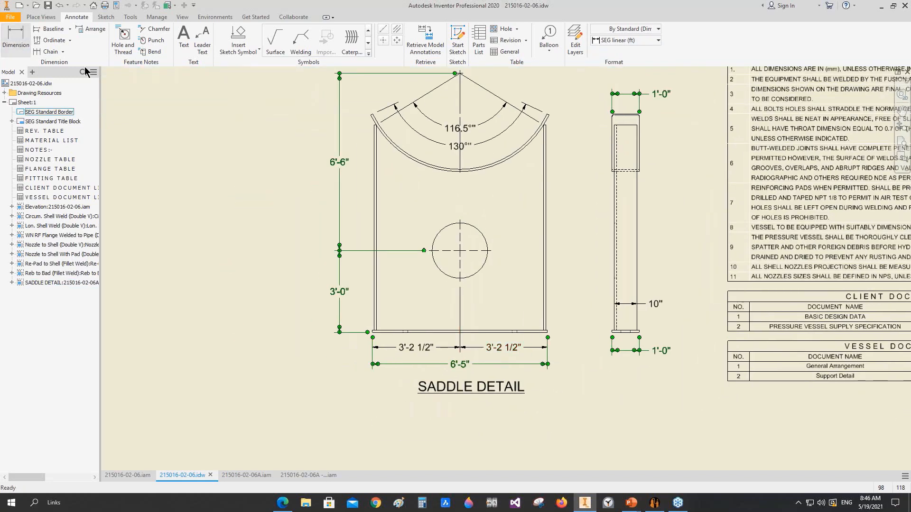
pyautogui.scroll(3, 463, 236)
pyautogui.click(486, 232)
pyautogui.scroll(-3, 456, 198)
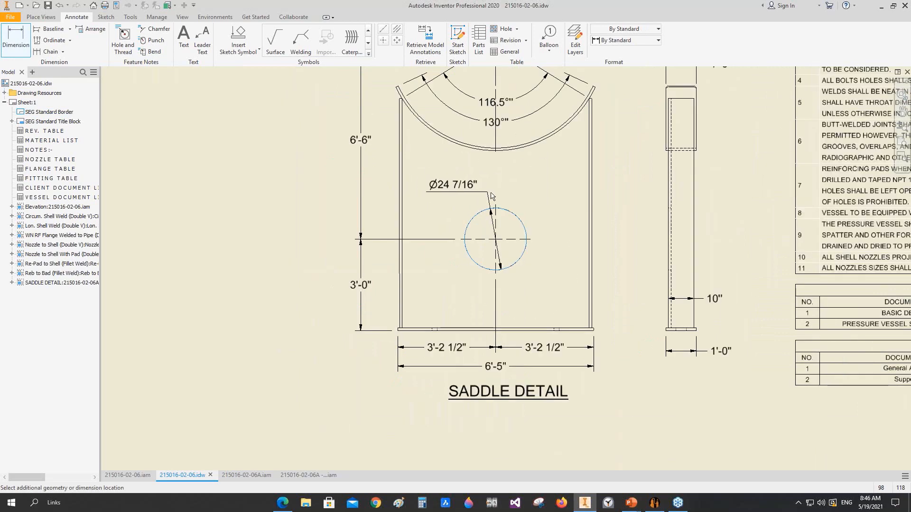
pyautogui.click(480, 189)
pyautogui.moveTo(530, 193); pyautogui.dragTo(458, 262, button='middle')
pyautogui.press('Escape')
# Step: Change the circular opening's diameter dimension to the SEG linear (ft) style
pyautogui.click(390, 249)
pyautogui.click(625, 41)
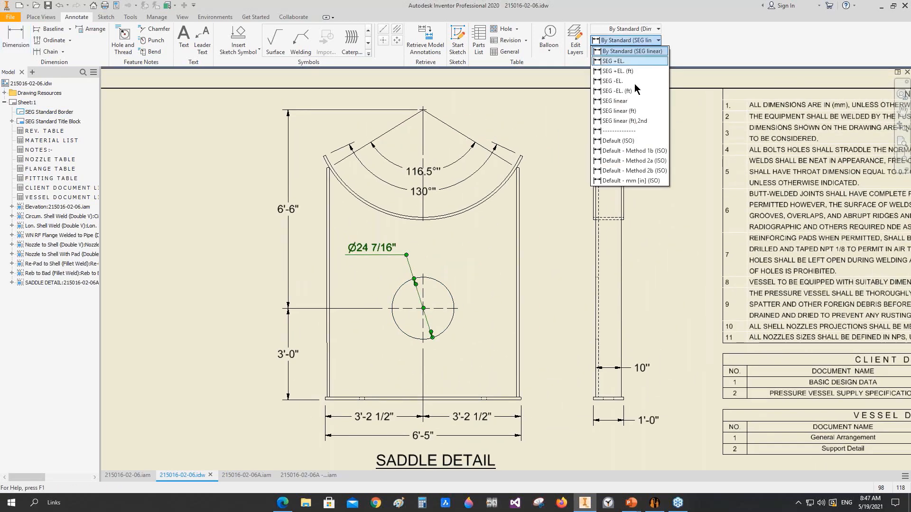
pyautogui.click(629, 113)
pyautogui.scroll(-3, 580, 135)
pyautogui.moveTo(579, 135)
pyautogui.mouseDown(button='middle')
pyautogui.moveTo(580, 169)
pyautogui.moveTo(568, 132)
pyautogui.mouseUp(button='middle')
pyautogui.moveTo(558, 279); pyautogui.dragTo(559, 280)
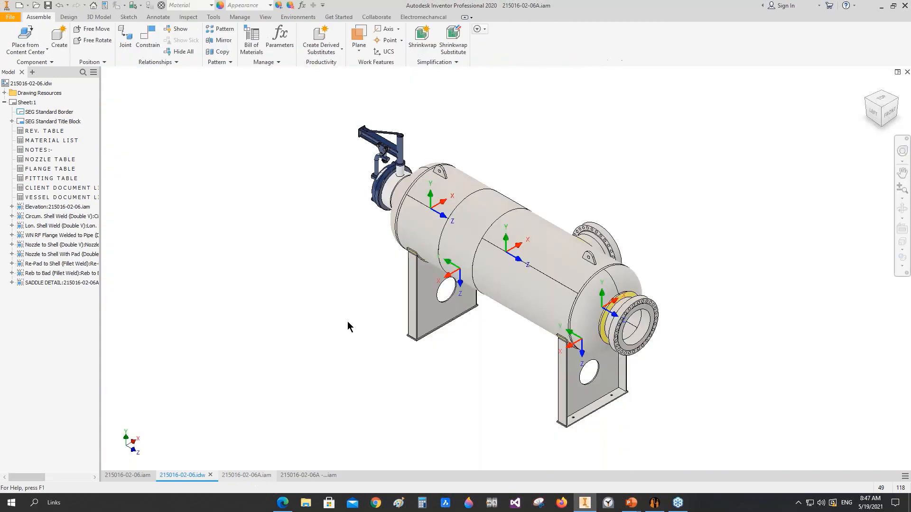
pyautogui.rightClick(439, 170)
pyautogui.click(441, 141)
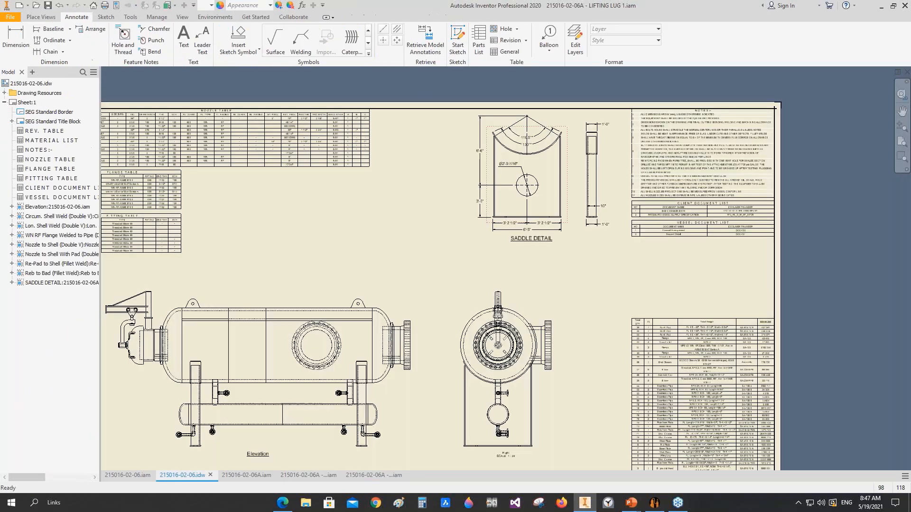
# Step: Place a front base view of the lifting lug below the vessel document list, labelled LIFTING LUG at scale 1/10
pyautogui.click(42, 19)
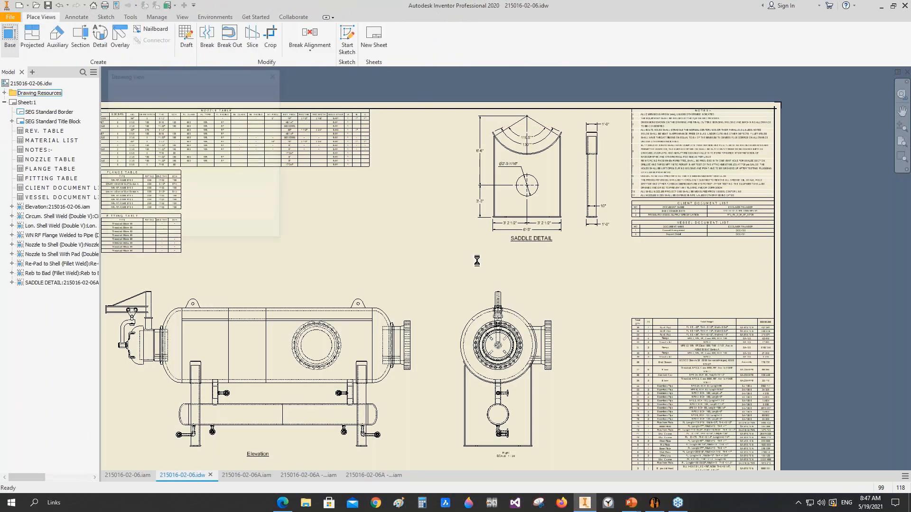
pyautogui.click(10, 36)
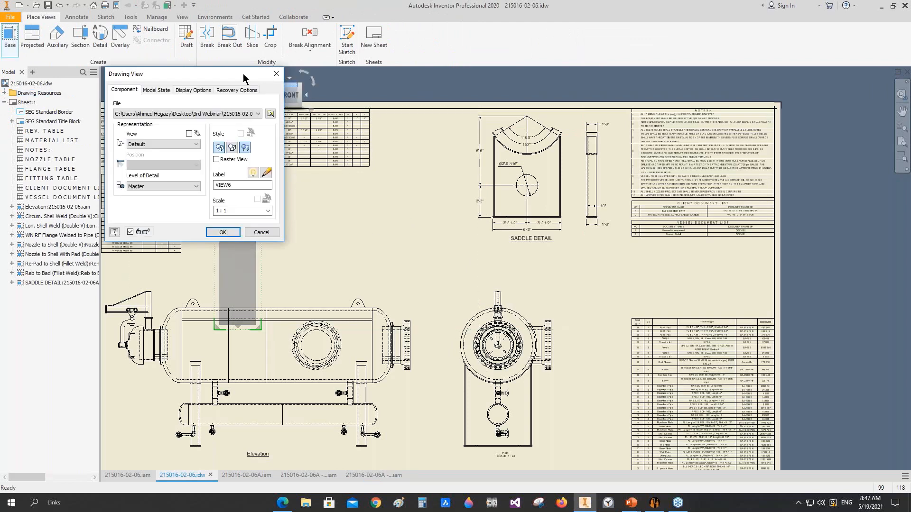
pyautogui.moveTo(243, 73); pyautogui.dragTo(218, 73)
pyautogui.click(271, 95)
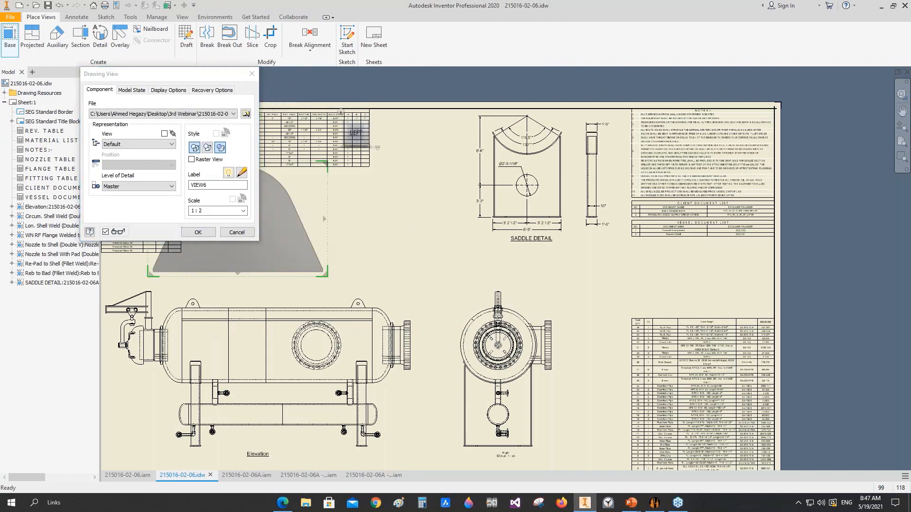
pyautogui.moveTo(327, 201); pyautogui.dragTo(791, 248)
pyautogui.doubleClick(192, 185)
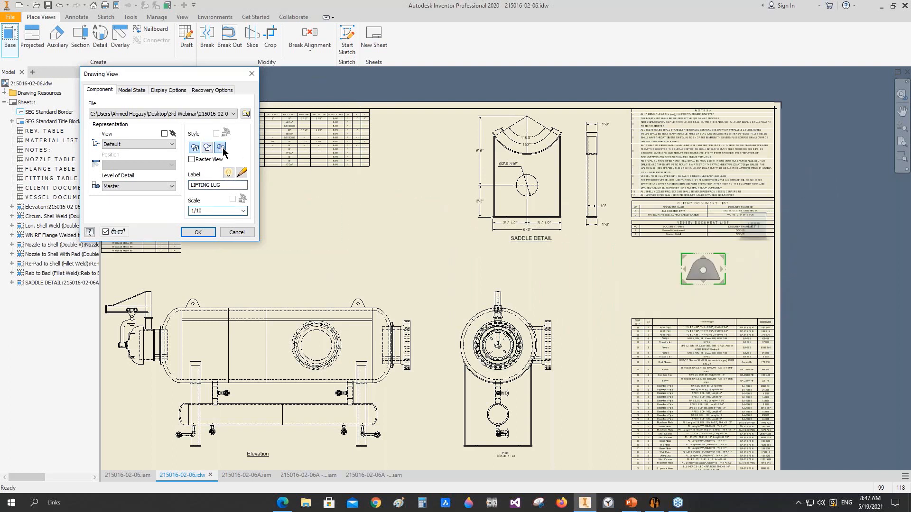
pyautogui.click(198, 232)
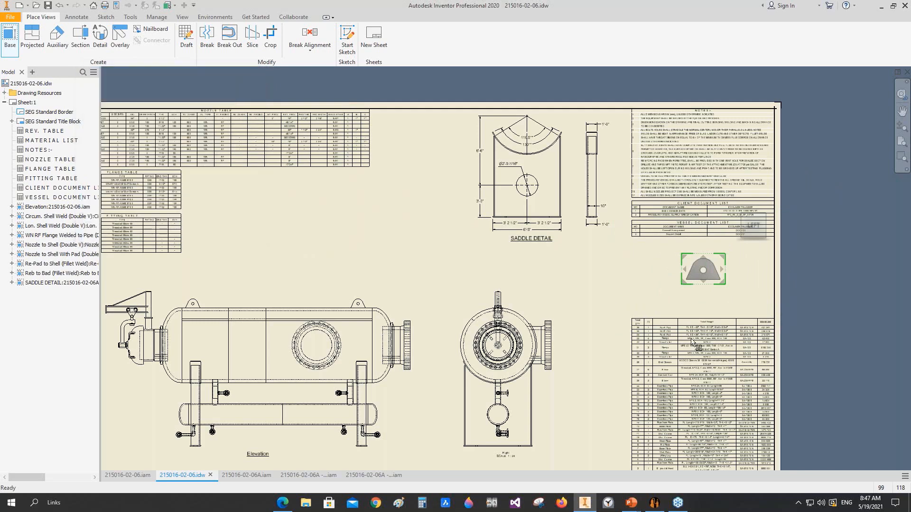
# Step: Move the lifting lug view left beneath the vessel document list and shift its label slightly lower
pyautogui.scroll(3, 707, 277)
pyautogui.moveTo(648, 262); pyautogui.dragTo(571, 259)
pyautogui.moveTo(632, 288); pyautogui.dragTo(632, 306)
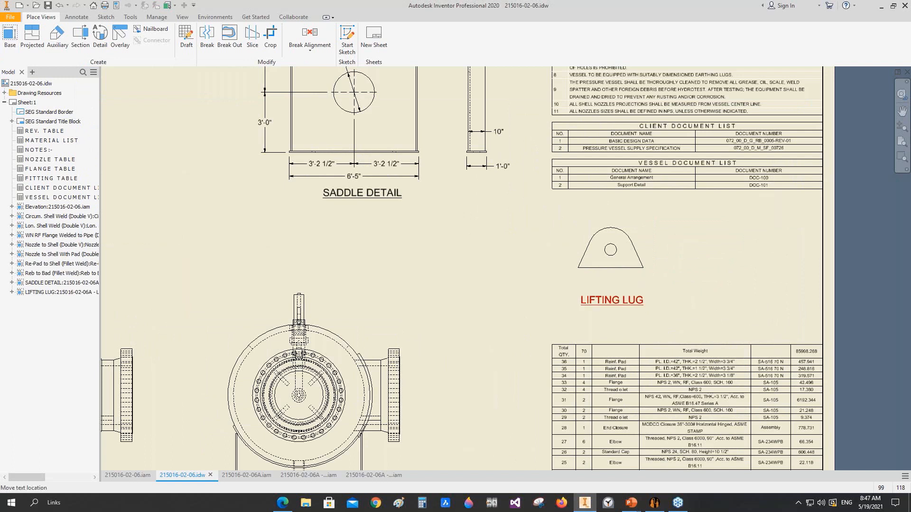
pyautogui.click(80, 36)
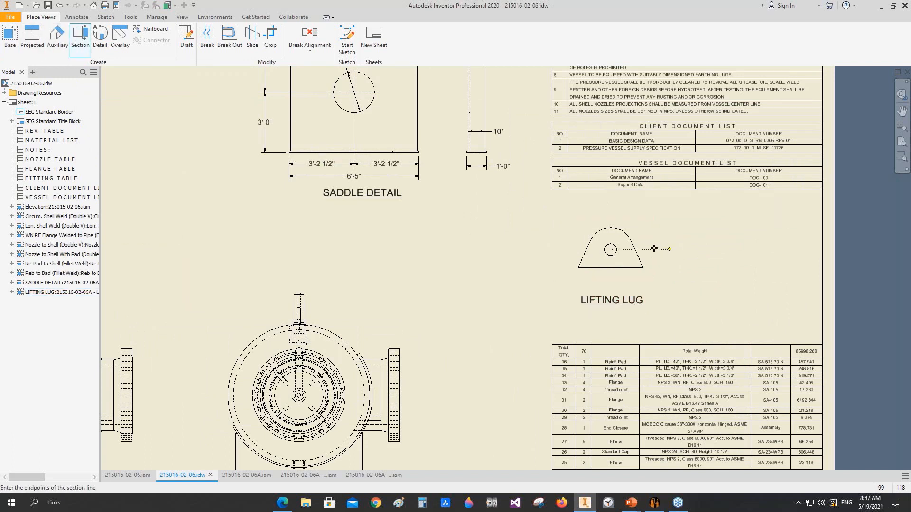
pyautogui.click(32, 36)
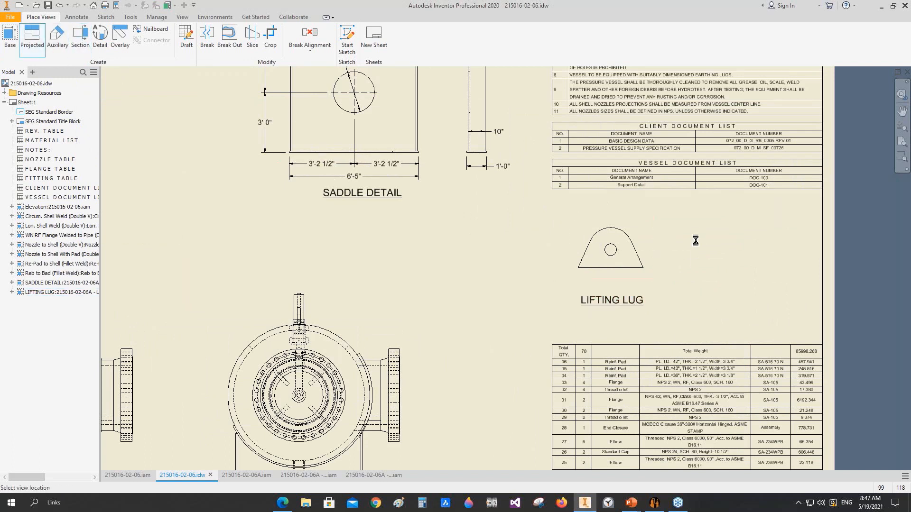
pyautogui.press('Escape')
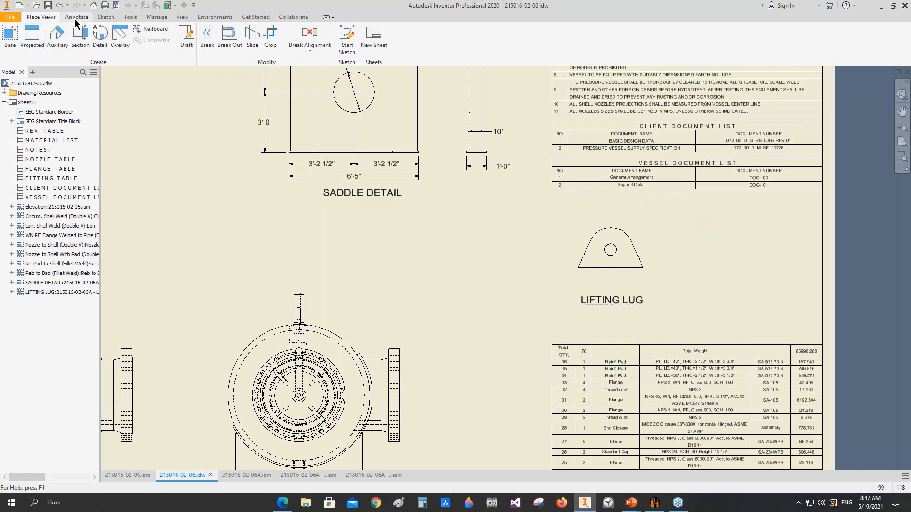
# Step: Add a centre mark to the hole in the lifting lug view
pyautogui.click(76, 18)
pyautogui.click(384, 40)
pyautogui.scroll(3, 584, 235)
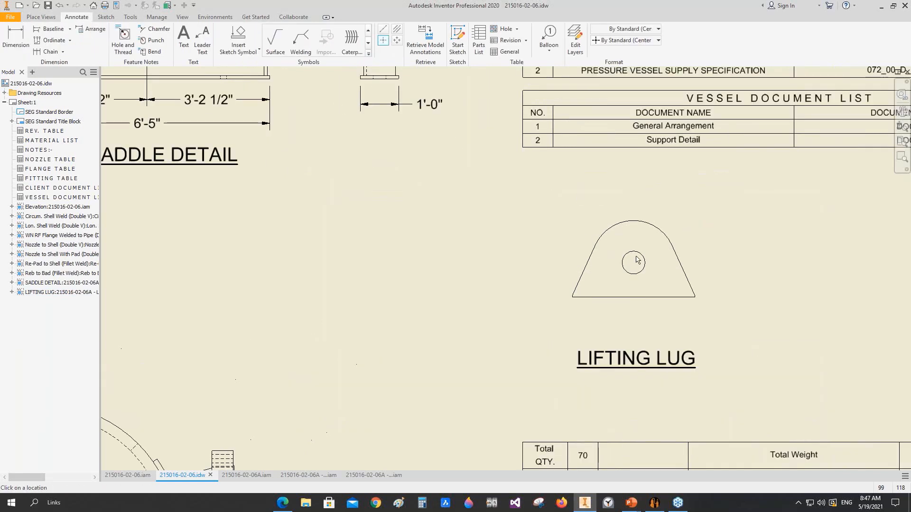
# Step: Project a side view from the lifting lug's front view and place it to the right
pyautogui.click(41, 18)
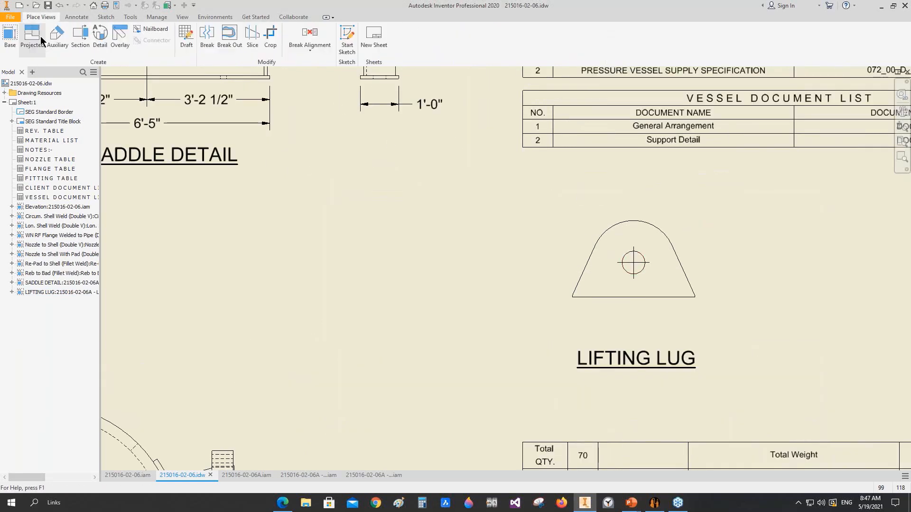
pyautogui.click(38, 39)
pyautogui.click(634, 272)
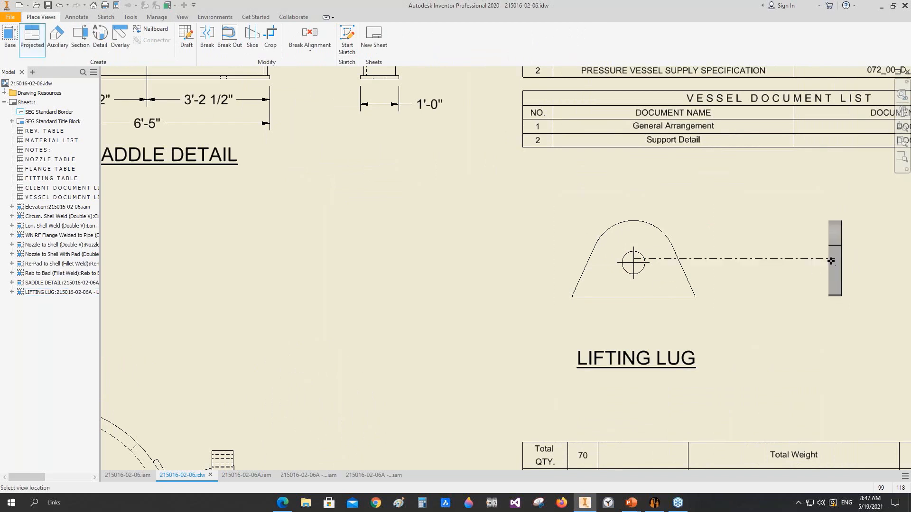
pyautogui.click(830, 262)
pyautogui.rightClick(773, 216)
pyautogui.click(811, 217)
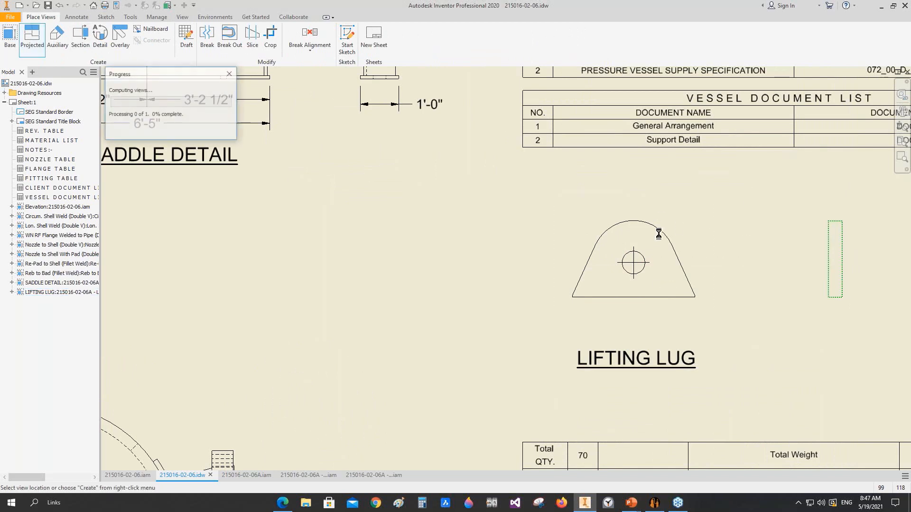
# Step: Add a radius dimension to the lug's rounded top and a diameter dimension to its hole, both placed at the upper left
pyautogui.click(75, 17)
pyautogui.click(16, 40)
pyautogui.click(666, 240)
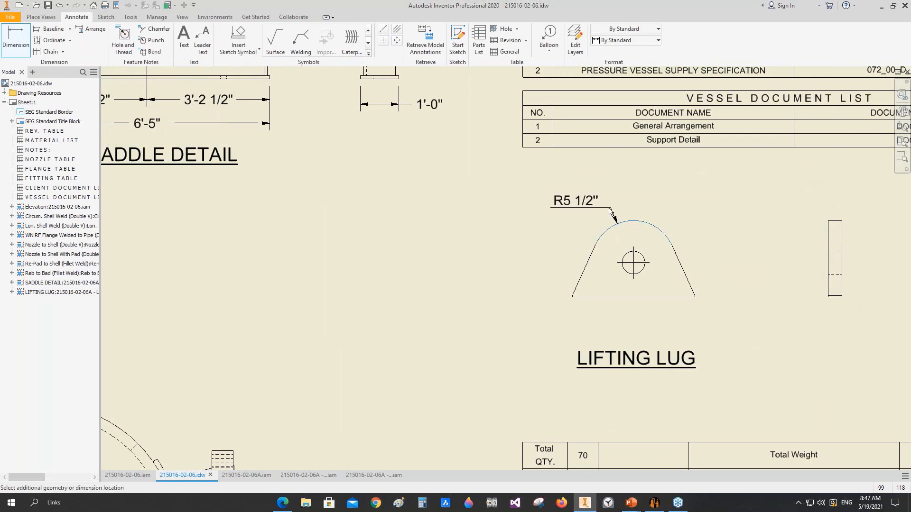
pyautogui.scroll(3, 611, 211)
pyautogui.click(597, 187)
pyautogui.click(647, 297)
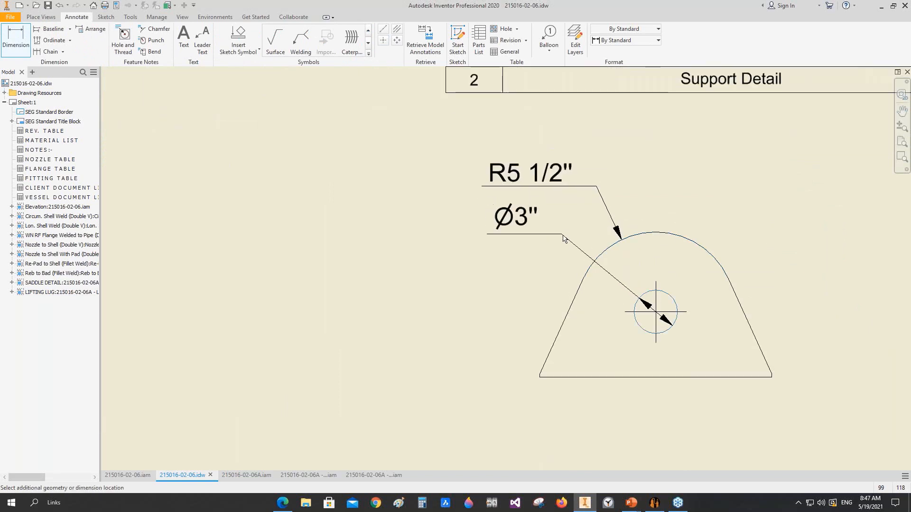
pyautogui.click(564, 238)
# Step: Dimension the hole centre's height above the lug's bottom edge, and the bottom edge's full length below the view
pyautogui.scroll(-4, 569, 288)
pyautogui.scroll(3, 571, 245)
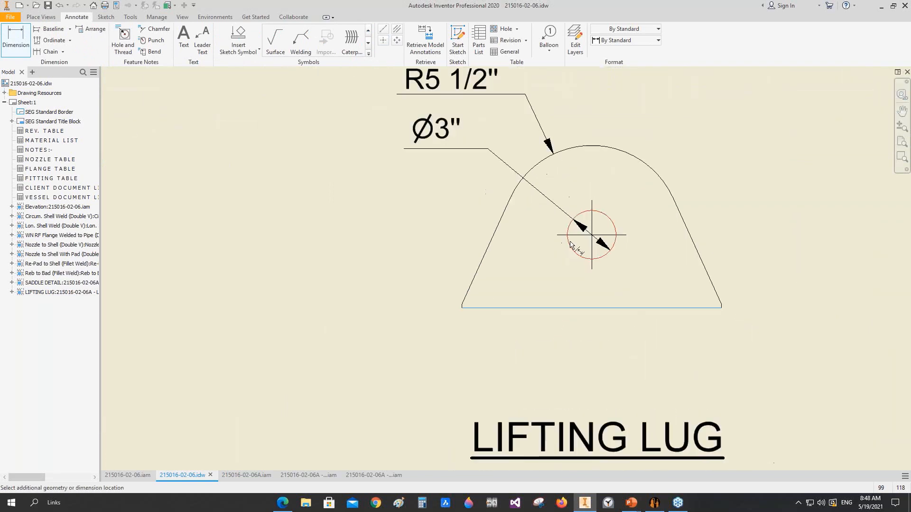
pyautogui.click(572, 245)
pyautogui.click(372, 249)
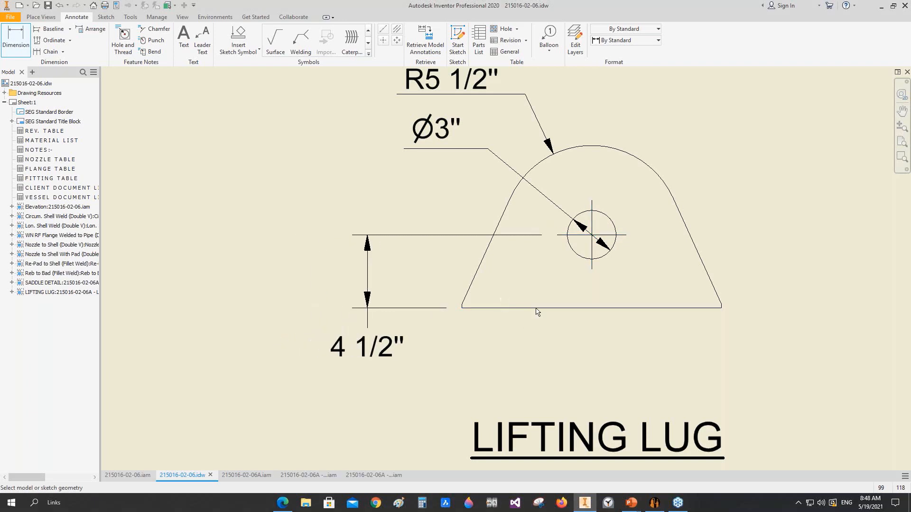
pyautogui.click(536, 309)
pyautogui.click(548, 369)
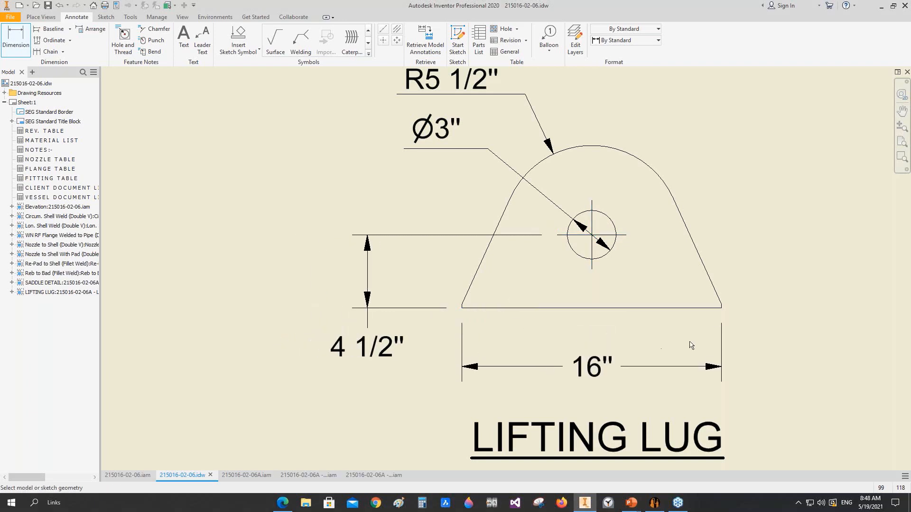
# Step: Dimension the short vertical edge at the lug's lower right corner, placed to the right of the view
pyautogui.moveTo(727, 304); pyautogui.dragTo(490, 283, button='middle')
pyautogui.scroll(5, 489, 283)
pyautogui.click(448, 301)
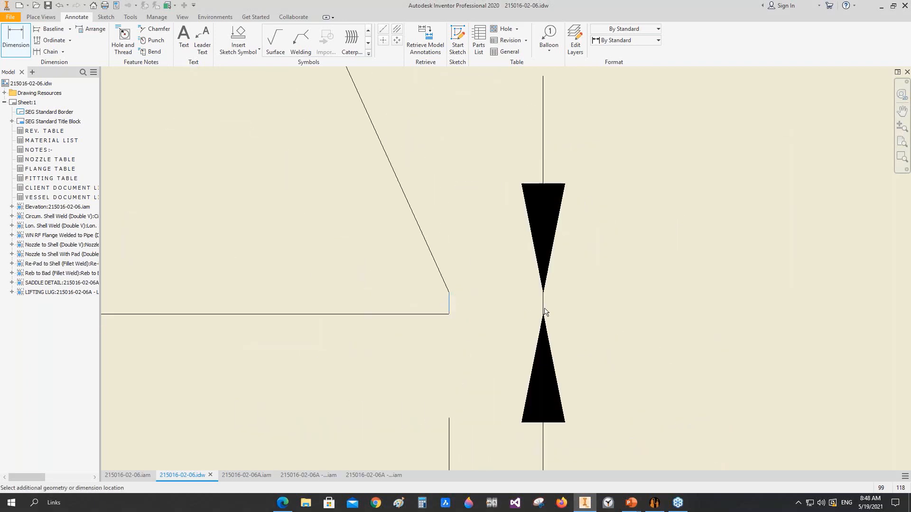
pyautogui.scroll(-5, 603, 306)
pyautogui.click(620, 311)
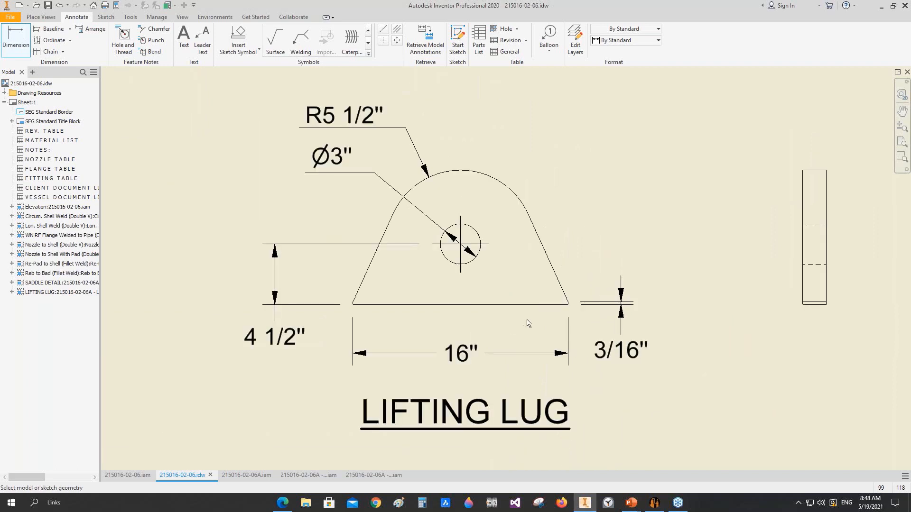
# Step: Dimension the horizontal distance from the hole's centre mark to the lug's right edge, above the overall length dimension
pyautogui.moveTo(559, 294); pyautogui.dragTo(506, 287, button='middle')
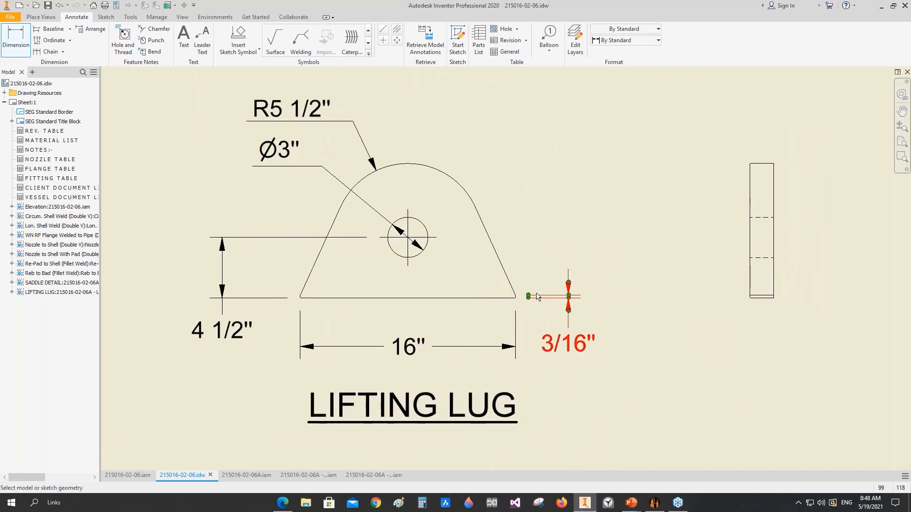
pyautogui.click(406, 265)
pyautogui.scroll(5, 516, 299)
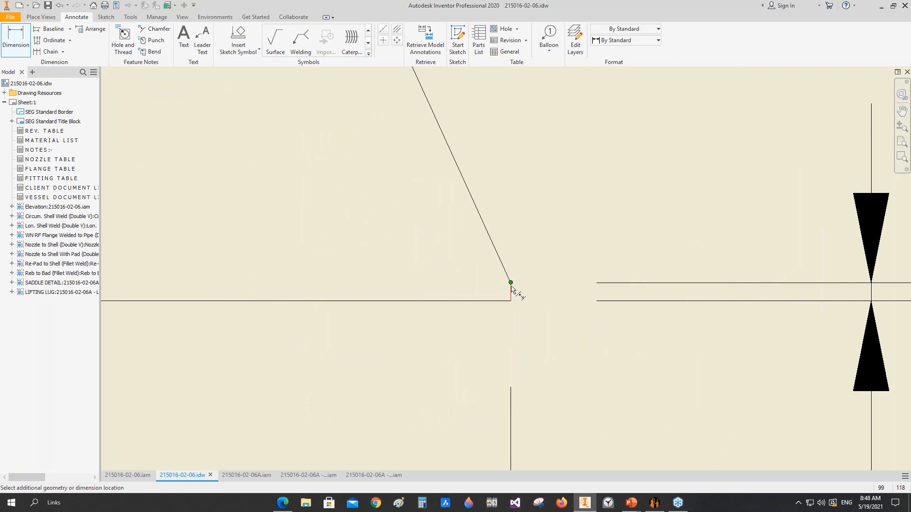
pyautogui.scroll(-5, 512, 289)
pyautogui.press('Escape')
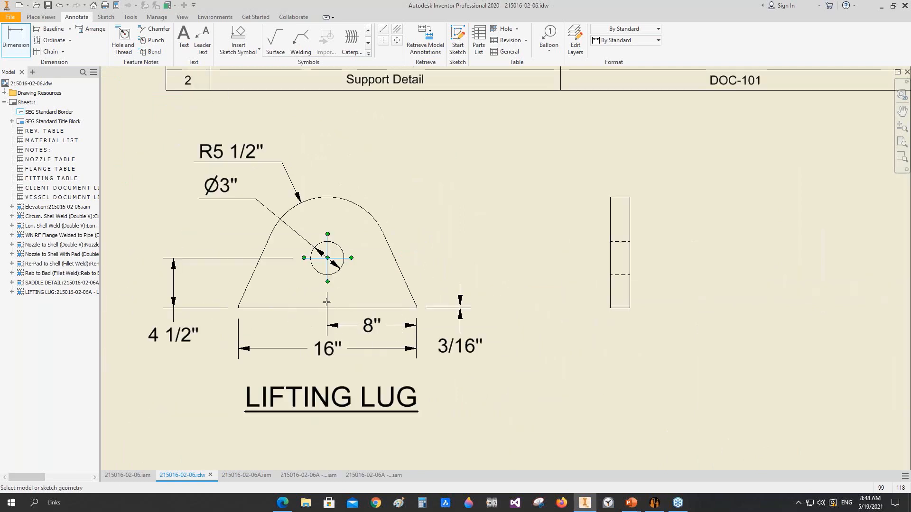
# Step: Dimension the horizontal distance from the hole's centre mark to the lug's left edge, above the overall length dimension
pyautogui.scroll(3, 328, 276)
pyautogui.click(328, 274)
pyautogui.scroll(5, 156, 332)
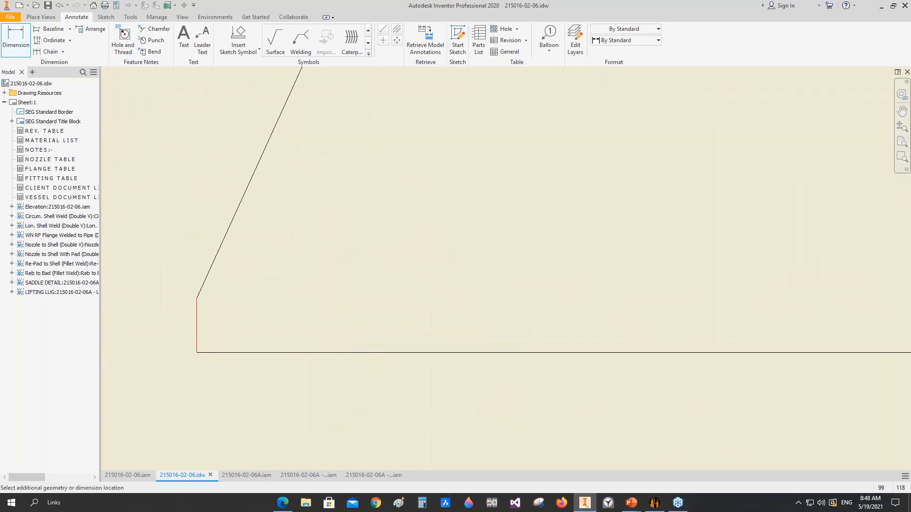
pyautogui.scroll(-5, 276, 358)
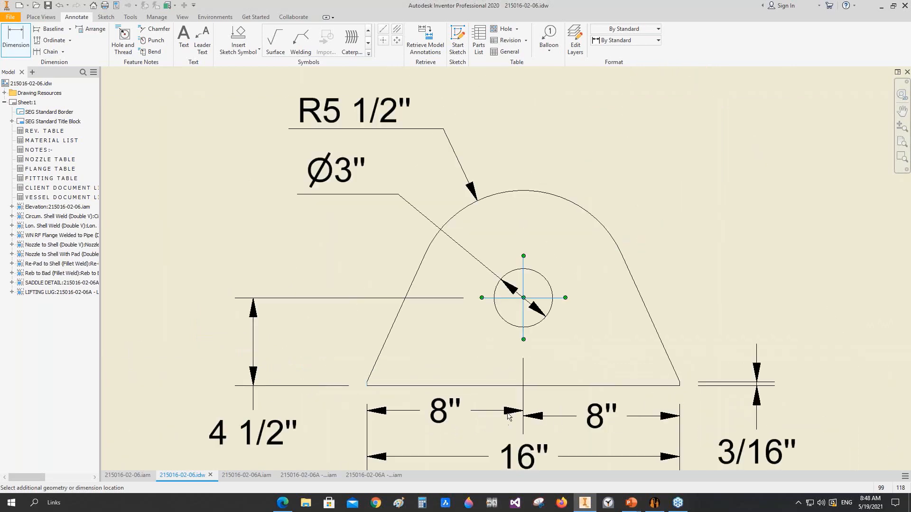
pyautogui.click(506, 417)
# Step: Move the lug's overall length dimension and the LIFTING LUG title slightly lower beneath the view
pyautogui.scroll(-3, 522, 372)
pyautogui.moveTo(522, 373); pyautogui.dragTo(521, 311, button='middle')
pyautogui.scroll(-3, 521, 311)
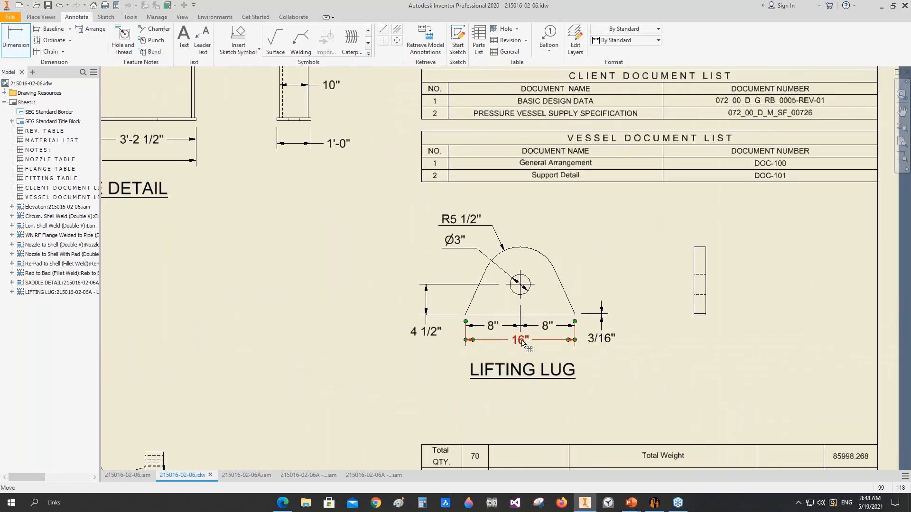
pyautogui.moveTo(522, 341); pyautogui.dragTo(522, 349)
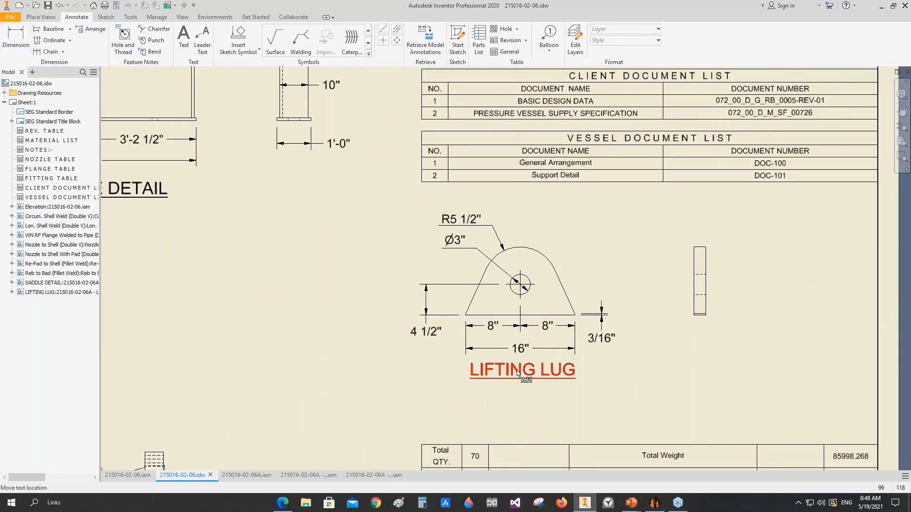
# Step: Change the lug's overall length dimension to the SEG linear (ft) style
pyautogui.click(531, 352)
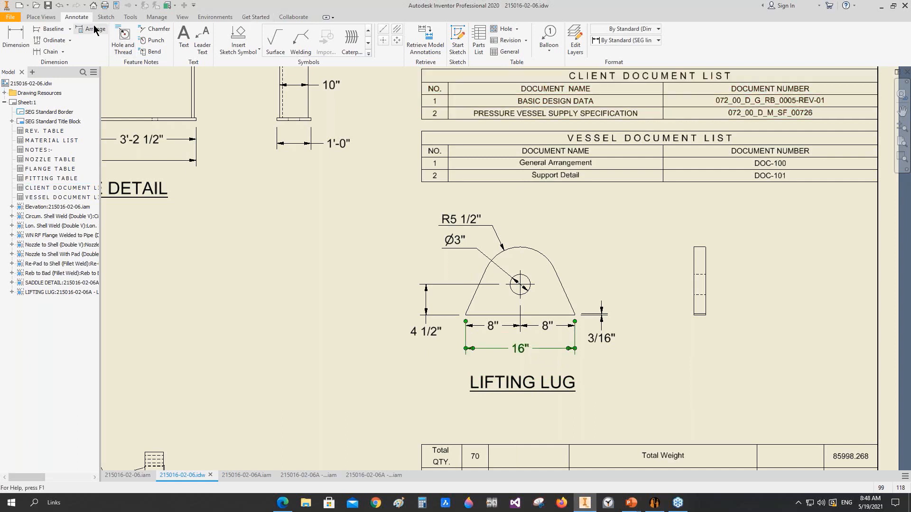
pyautogui.click(630, 39)
pyautogui.click(630, 39)
pyautogui.click(630, 38)
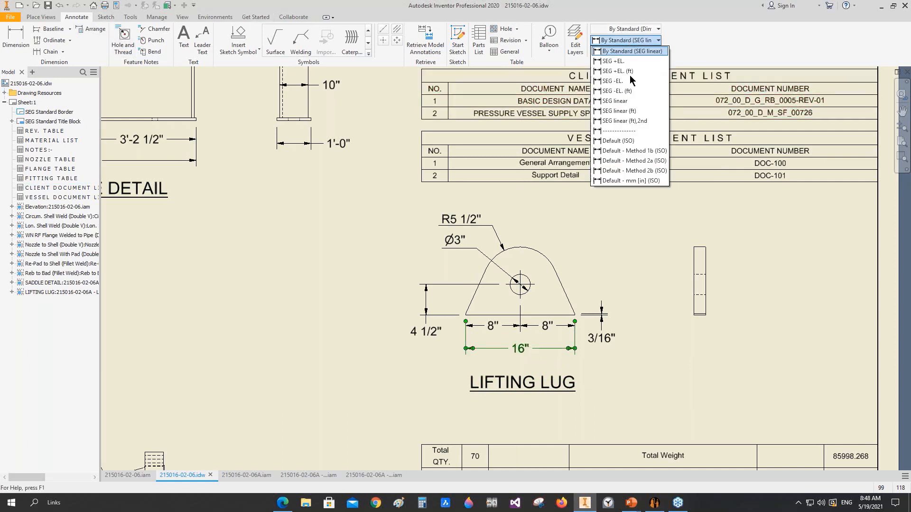
pyautogui.click(634, 111)
# Step: Move the lug's side view closer to the front view and dimension its thickness above the view
pyautogui.scroll(3, 699, 300)
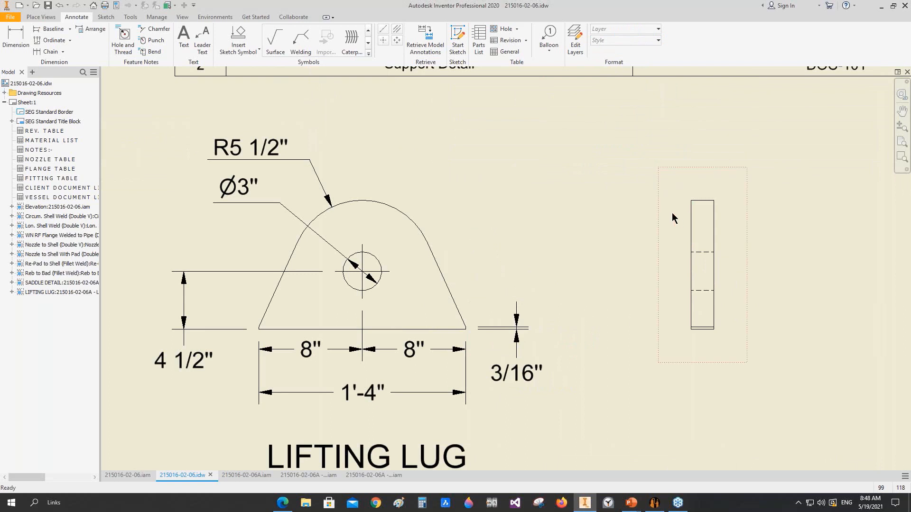
pyautogui.moveTo(672, 214); pyautogui.dragTo(619, 216)
pyautogui.press('d')
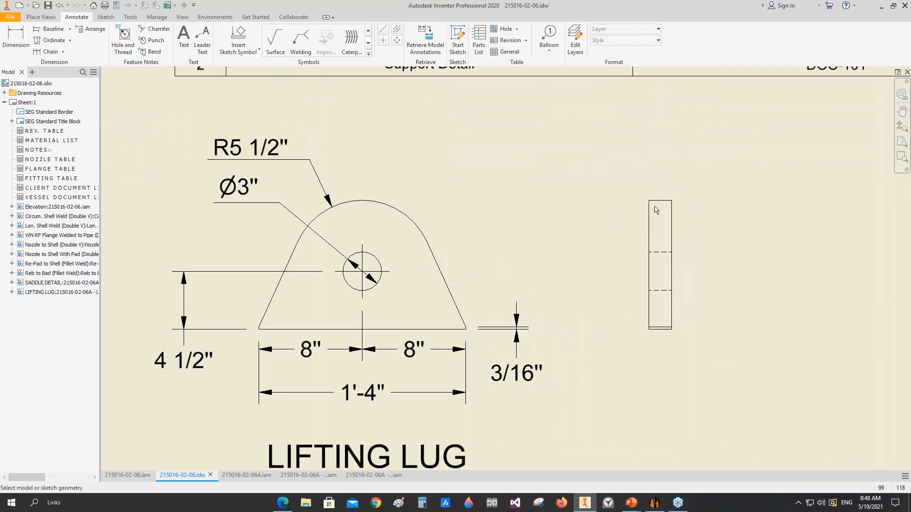
pyautogui.click(649, 211)
pyautogui.click(672, 210)
pyautogui.click(673, 166)
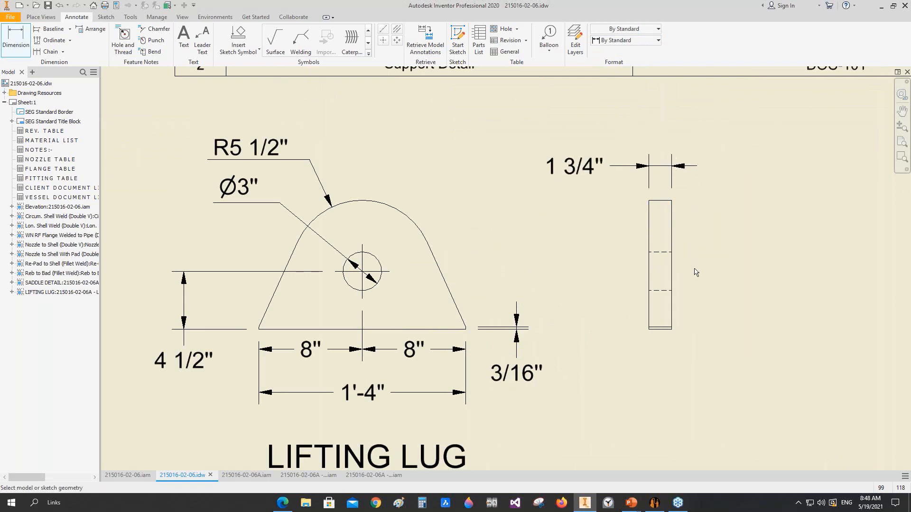
# Step: Add a bisector centerline between the two hidden hole edges in the lug's side view
pyautogui.scroll(3, 693, 268)
pyautogui.click(401, 31)
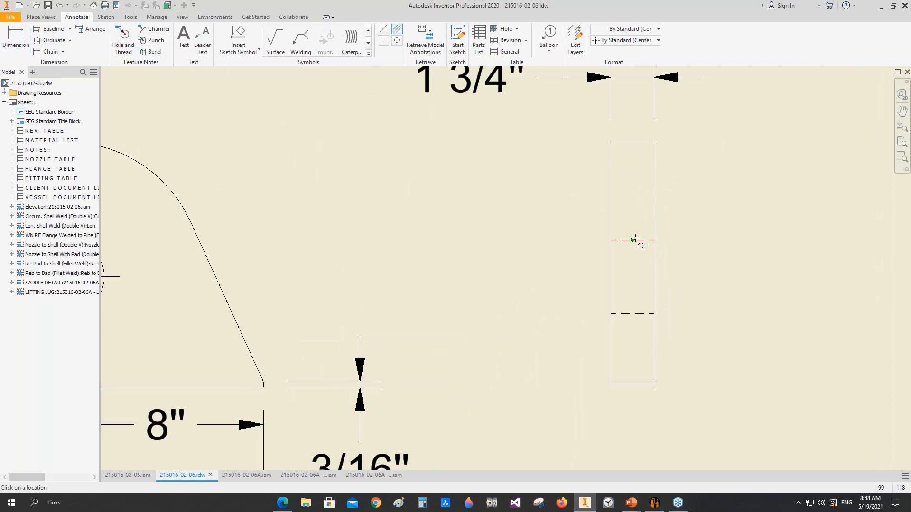
pyautogui.scroll(-3, 540, 268)
pyautogui.moveTo(458, 244); pyautogui.dragTo(547, 261, button='middle')
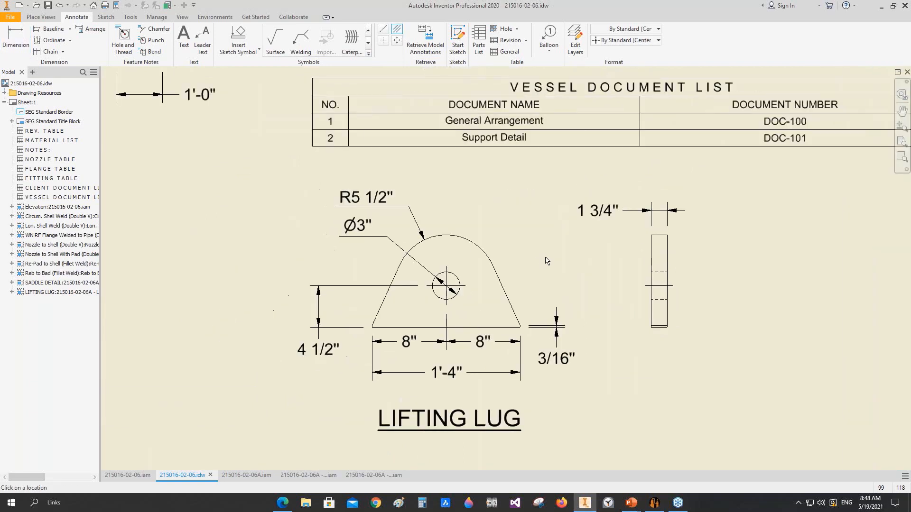
# Step: Attach a welding symbol to the lower right corner of the lug's side view, with its leader rising to the right
pyautogui.click(301, 41)
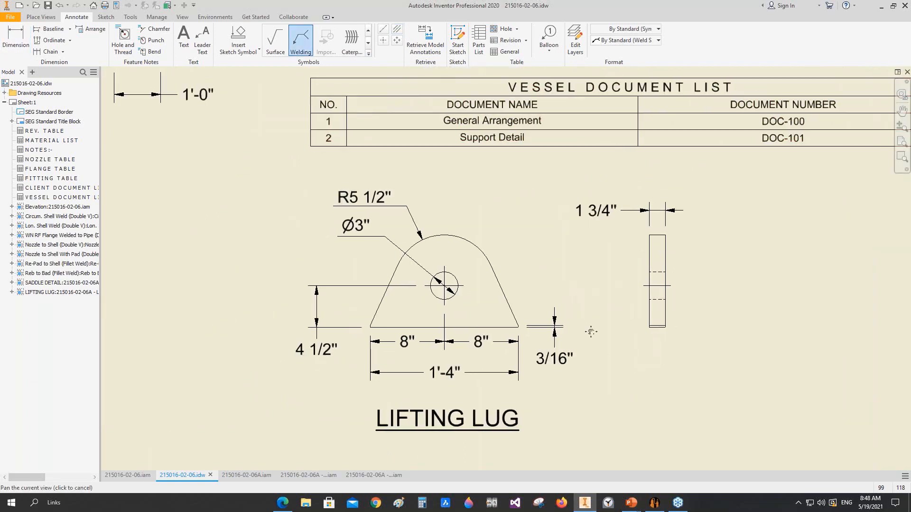
pyautogui.scroll(3, 727, 359)
pyautogui.click(669, 326)
pyautogui.scroll(-2, 695, 296)
pyautogui.moveTo(643, 253); pyautogui.dragTo(577, 306, button='middle')
pyautogui.rightClick(630, 264)
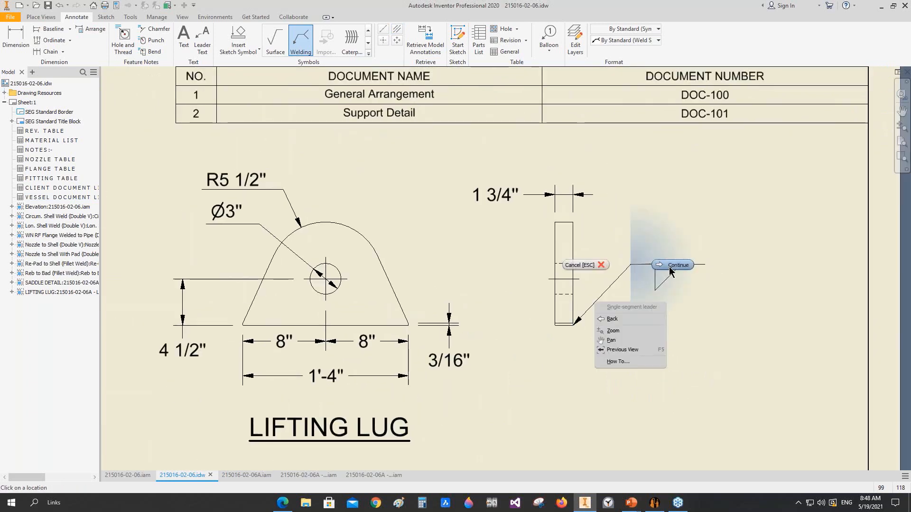
pyautogui.click(670, 268)
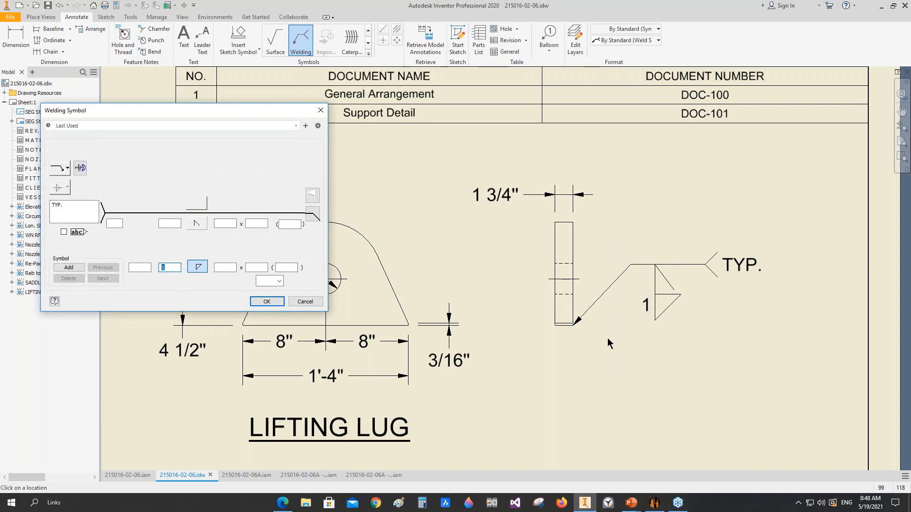
# Step: Add a bevel weld and a fillet weld above the welding symbol's reference line, accept the symbol and end the command
pyautogui.click(201, 206)
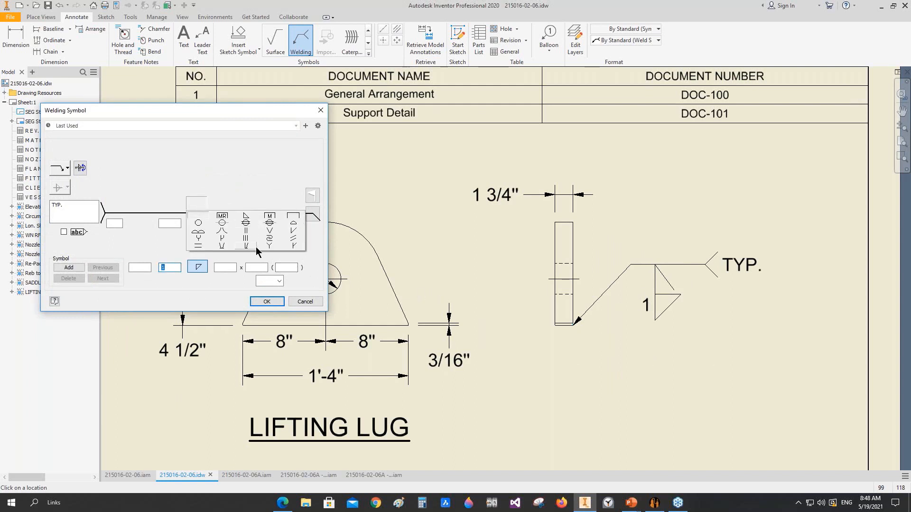
pyautogui.click(292, 232)
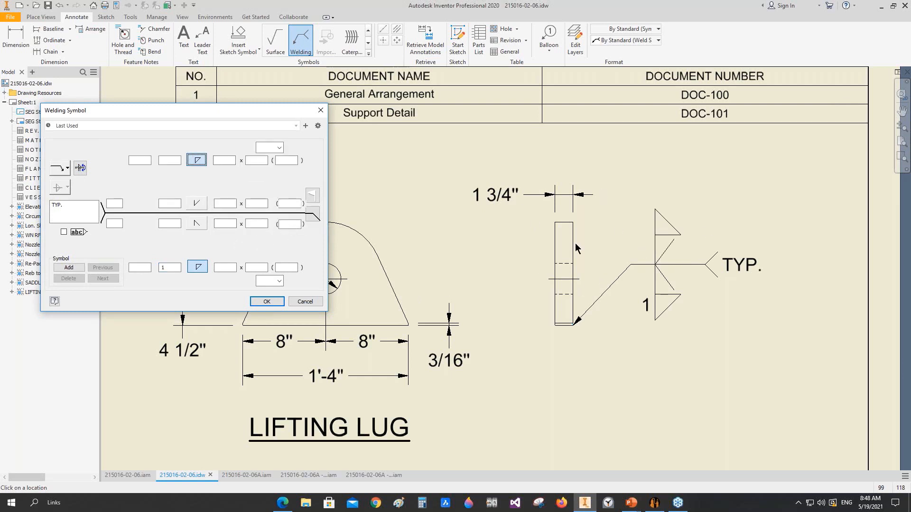
pyautogui.click(266, 301)
pyautogui.scroll(-5, 625, 347)
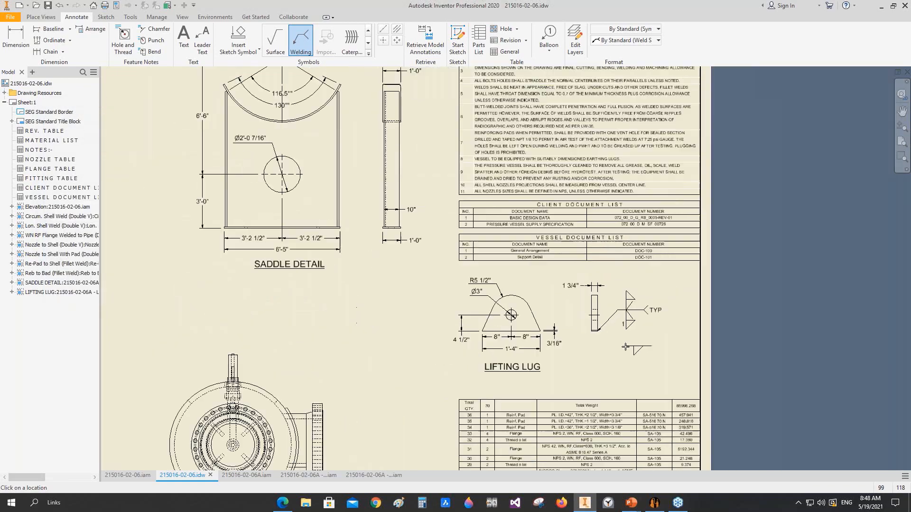
pyautogui.moveTo(625, 347); pyautogui.dragTo(703, 274, button='middle')
pyautogui.rightClick(473, 263)
pyautogui.click(439, 261)
# Step: Add horizontal bisector centerlines to the main shell and the smaller lower vessel in the Elevation view
pyautogui.scroll(-5, 417, 281)
pyautogui.moveTo(522, 259); pyautogui.dragTo(538, 257, button='middle')
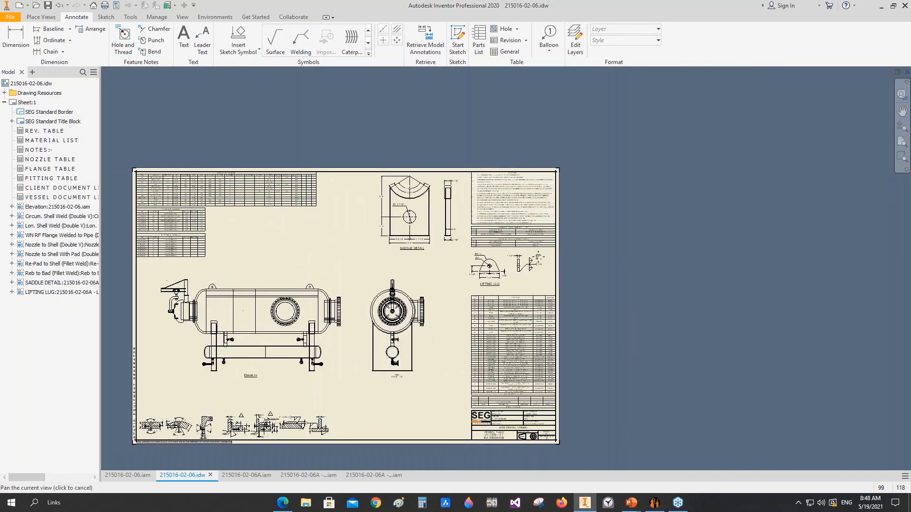
pyautogui.moveTo(210, 317); pyautogui.dragTo(378, 274, button='middle')
pyautogui.scroll(3, 378, 274)
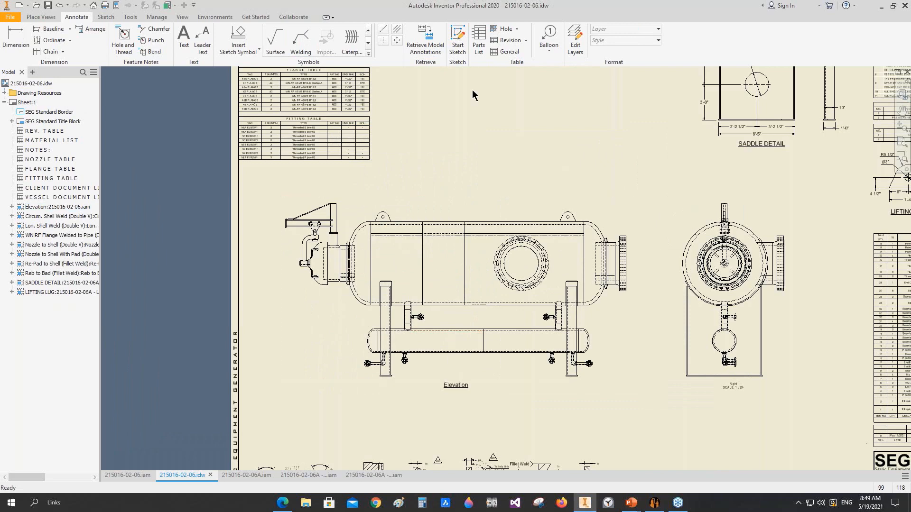
pyautogui.click(396, 31)
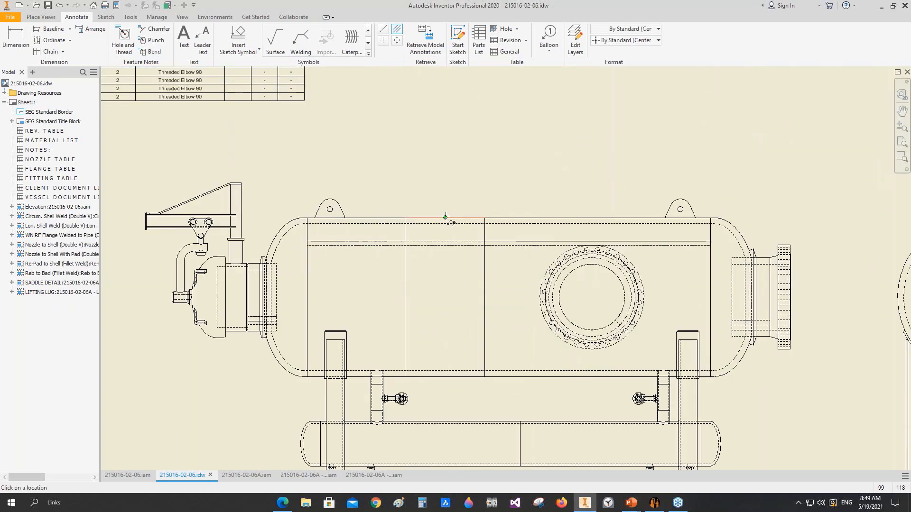
pyautogui.click(464, 377)
pyautogui.moveTo(476, 428); pyautogui.dragTo(472, 337, button='middle')
pyautogui.click(473, 332)
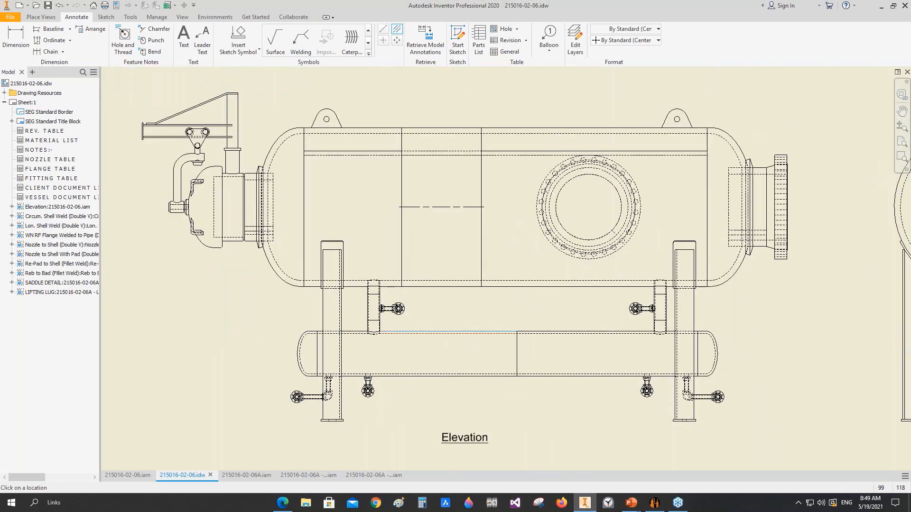
pyautogui.click(467, 376)
# Step: Add centerlines to the vertical and horizontal pipe runs of the elbowed nozzle under the lower vessel's left end
pyautogui.scroll(10, 323, 391)
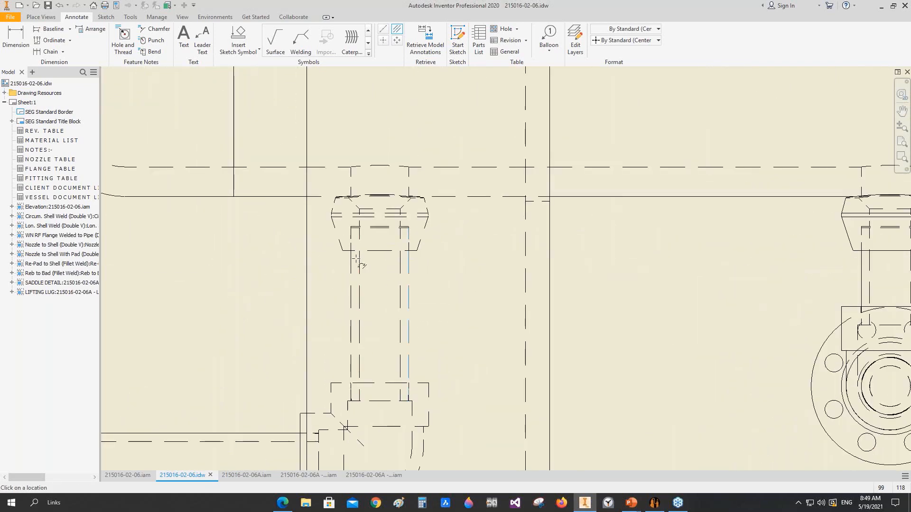
pyautogui.scroll(-4, 380, 284)
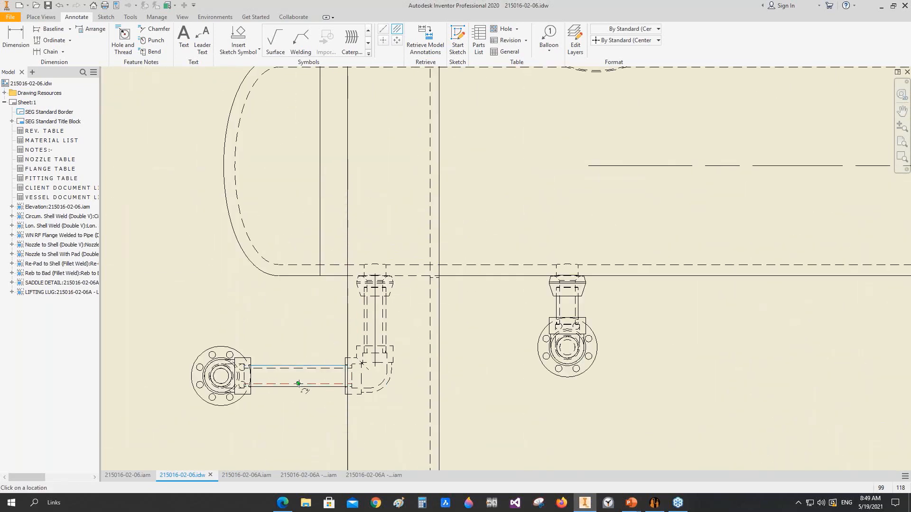
pyautogui.click(298, 383)
pyautogui.scroll(-5, 580, 302)
# Step: Add centerlines to the left pipe connecting the two vessels and to its horizontal side nozzle
pyautogui.scroll(8, 495, 239)
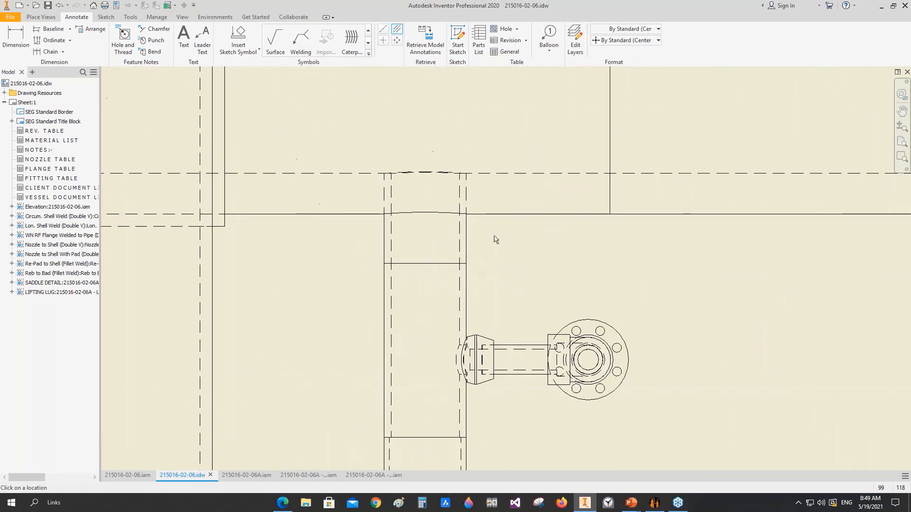
pyautogui.click(384, 238)
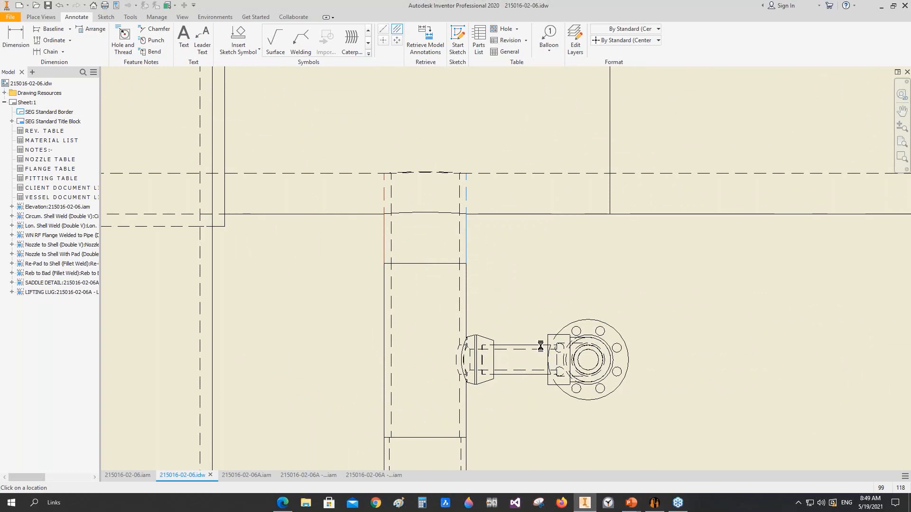
pyautogui.click(540, 346)
pyautogui.click(528, 374)
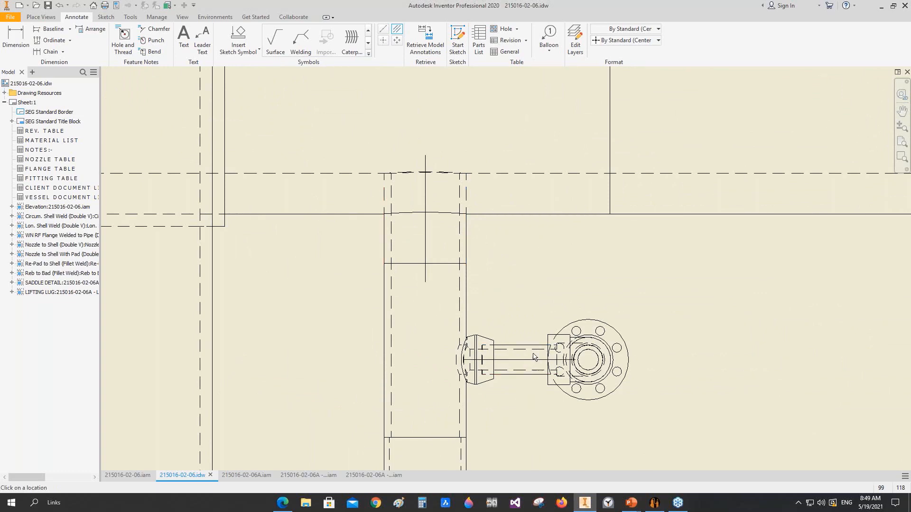
# Step: Add vertical bisector centerlines to the left and right saddle supports in the Elevation view
pyautogui.scroll(-6, 609, 333)
pyautogui.moveTo(570, 322); pyautogui.dragTo(316, 297, button='middle')
pyautogui.scroll(4, 426, 279)
pyautogui.scroll(-6, 413, 305)
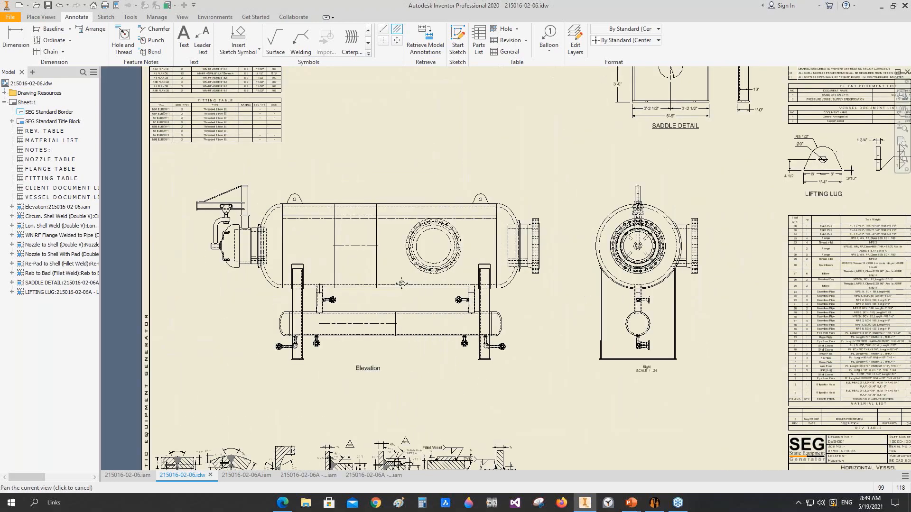
pyautogui.scroll(5, 187, 315)
pyautogui.click(347, 266)
pyautogui.scroll(-4, 580, 286)
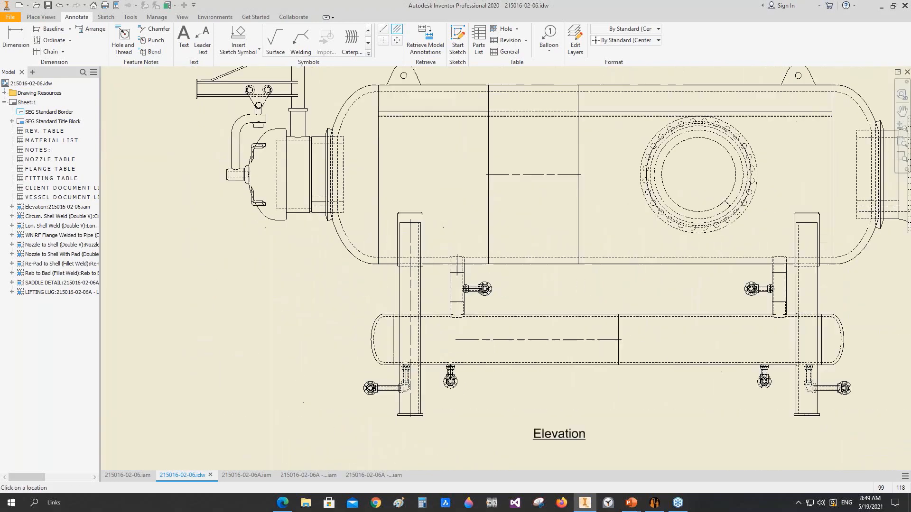
pyautogui.moveTo(815, 293); pyautogui.dragTo(515, 243, button='middle')
pyautogui.scroll(5, 511, 241)
pyautogui.click(466, 224)
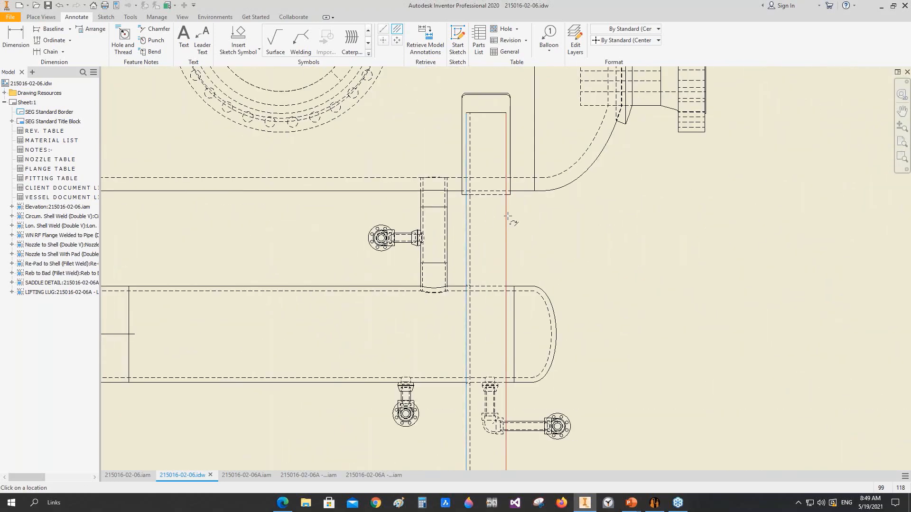
# Step: Add centerlines to the right pipe connecting the two vessels and to its horizontal side nozzle
pyautogui.scroll(5, 450, 201)
pyautogui.click(435, 243)
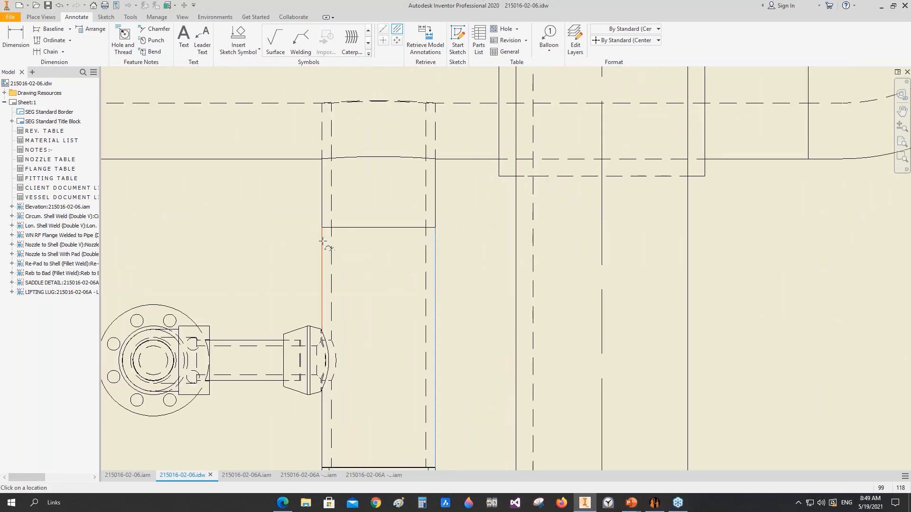
pyautogui.click(262, 341)
pyautogui.click(259, 381)
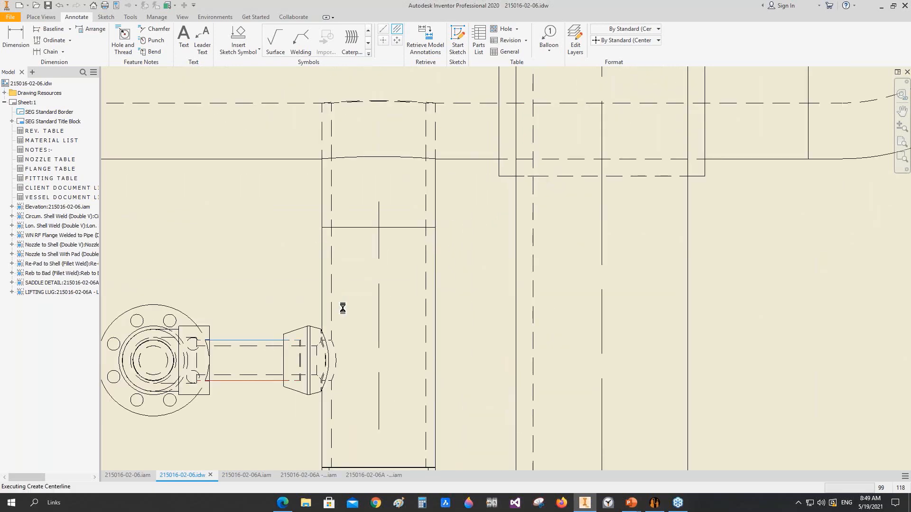
# Step: Add centerlines to the lower vessel's right bottom nozzle and to the vertical and horizontal runs of the right elbowed nozzle in the Elevation view
pyautogui.scroll(-4, 481, 303)
pyautogui.scroll(-4, 564, 188)
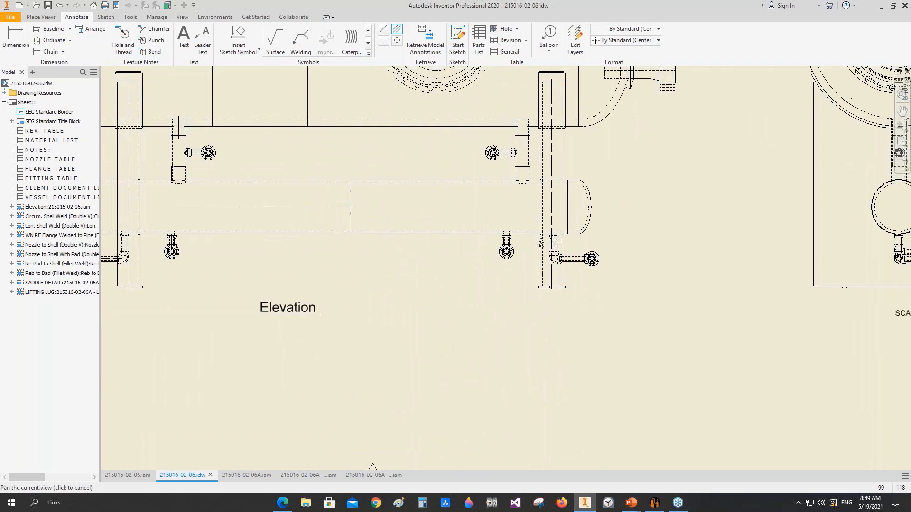
pyautogui.scroll(5, 464, 260)
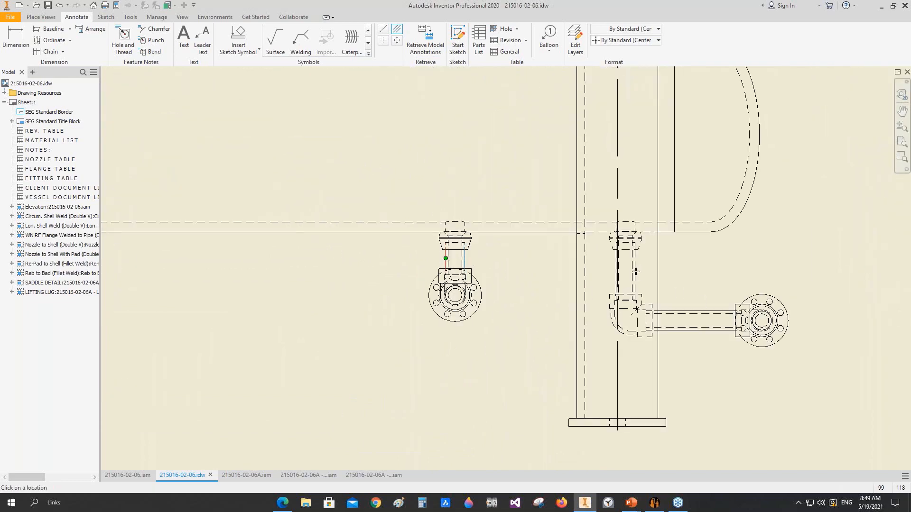
pyautogui.scroll(5, 635, 269)
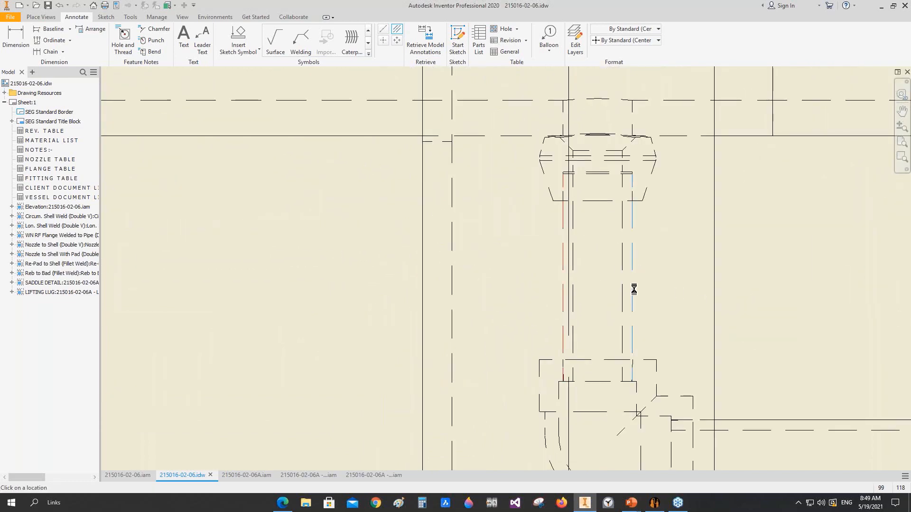
pyautogui.scroll(-5, 763, 368)
pyautogui.scroll(3, 576, 308)
pyautogui.click(578, 267)
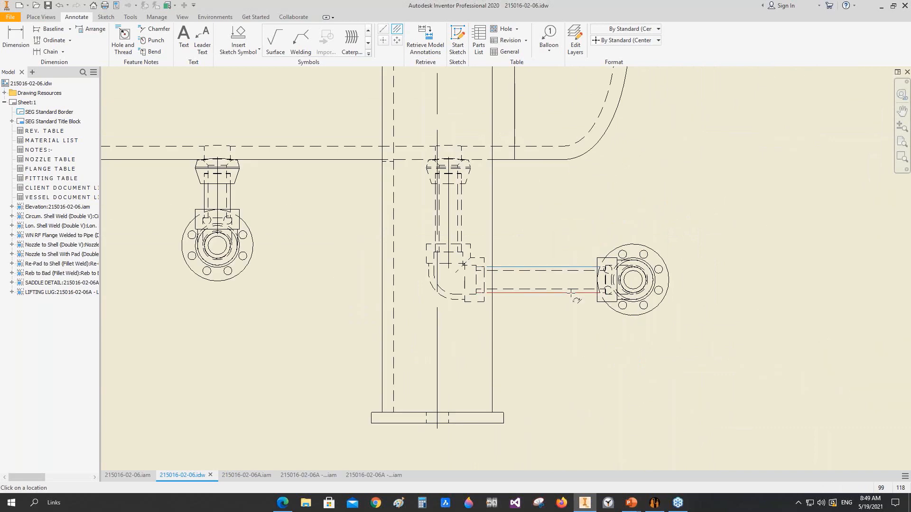
pyautogui.scroll(-5, 533, 280)
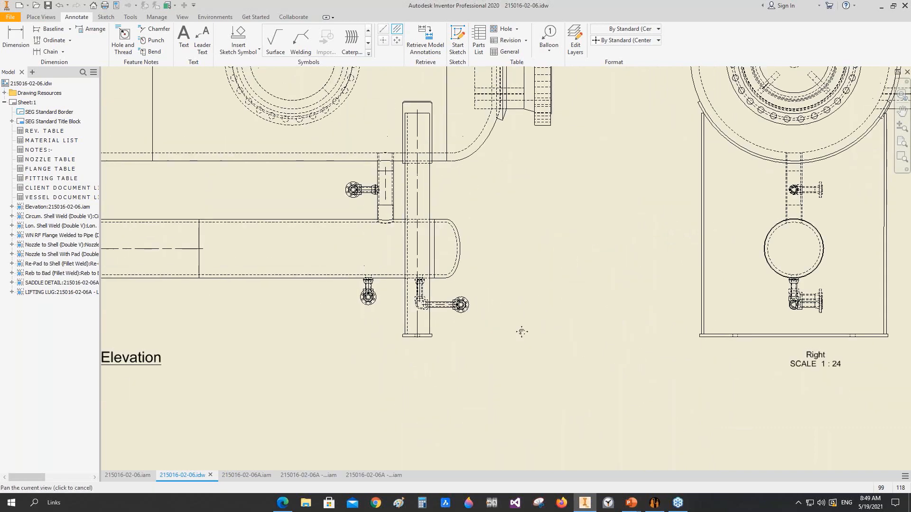
# Step: Add centerlines to the connecting pipe's side nozzle and to both horizontal nozzles under the lower vessel in the Right view
pyautogui.scroll(5, 681, 327)
pyautogui.scroll(3, 619, 286)
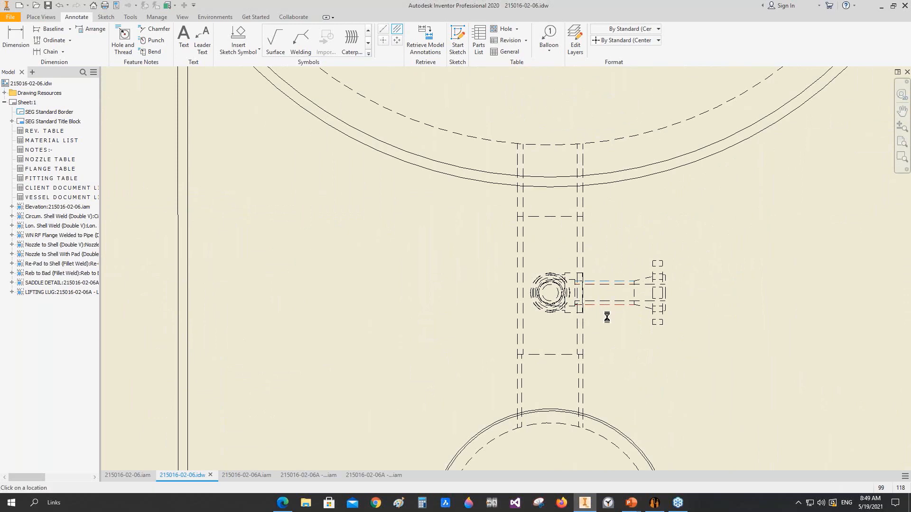
pyautogui.scroll(-5, 607, 317)
pyautogui.scroll(6, 496, 335)
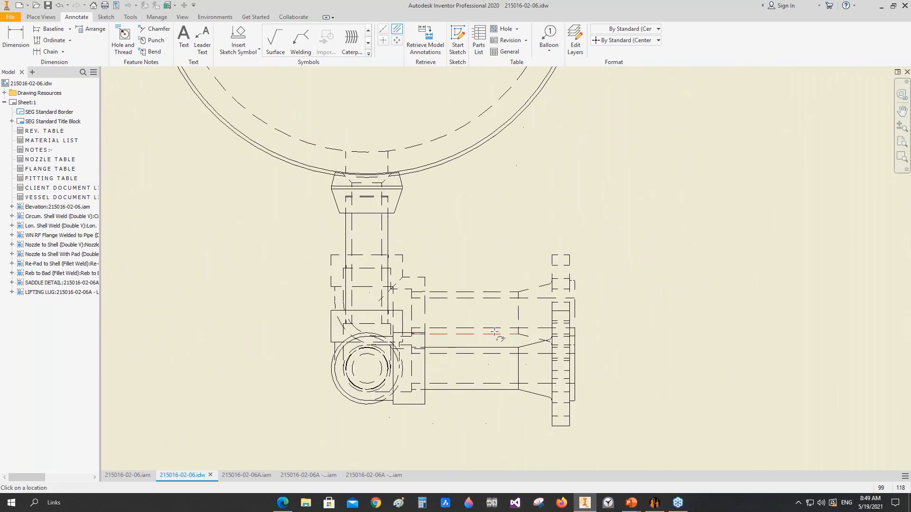
pyautogui.click(490, 292)
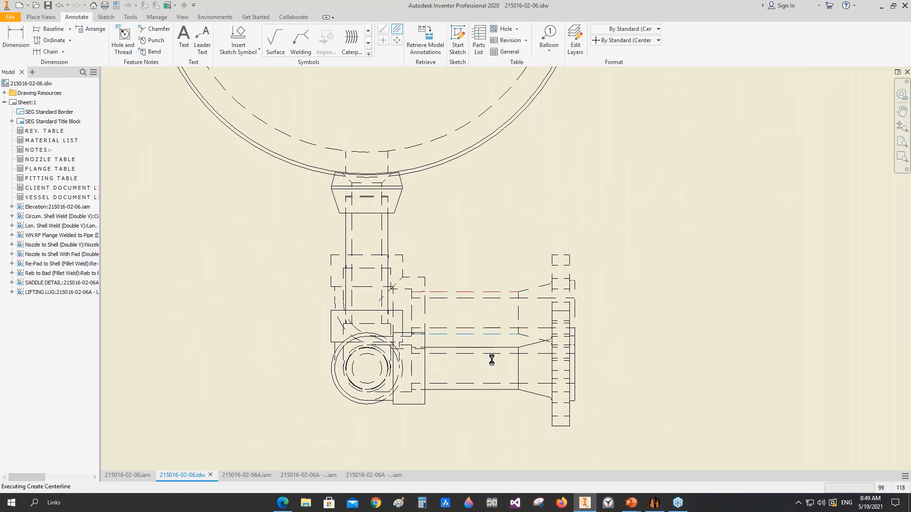
pyautogui.click(493, 347)
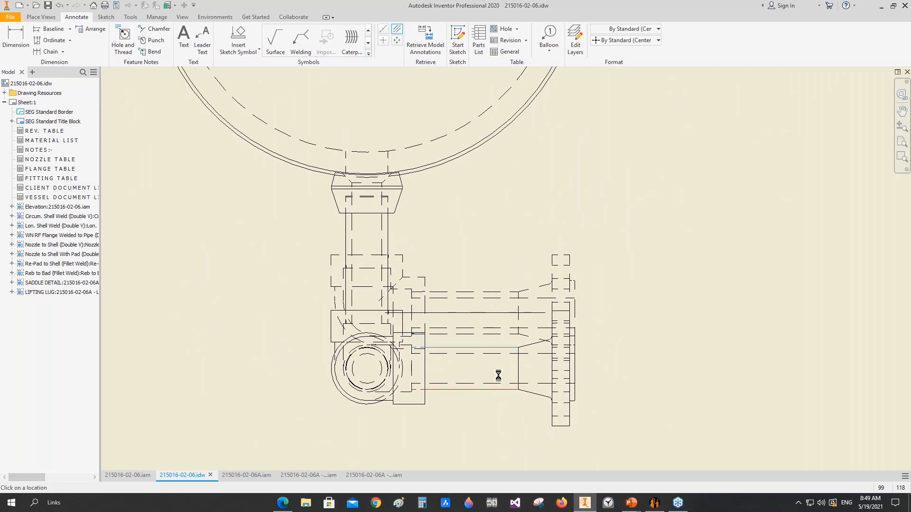
# Step: Place center marks on both lifting lug holes, the large round flanged nozzle and the connecting pipes' side nozzle flanges in the Elevation view
pyautogui.scroll(-5, 498, 376)
pyautogui.scroll(5, 391, 338)
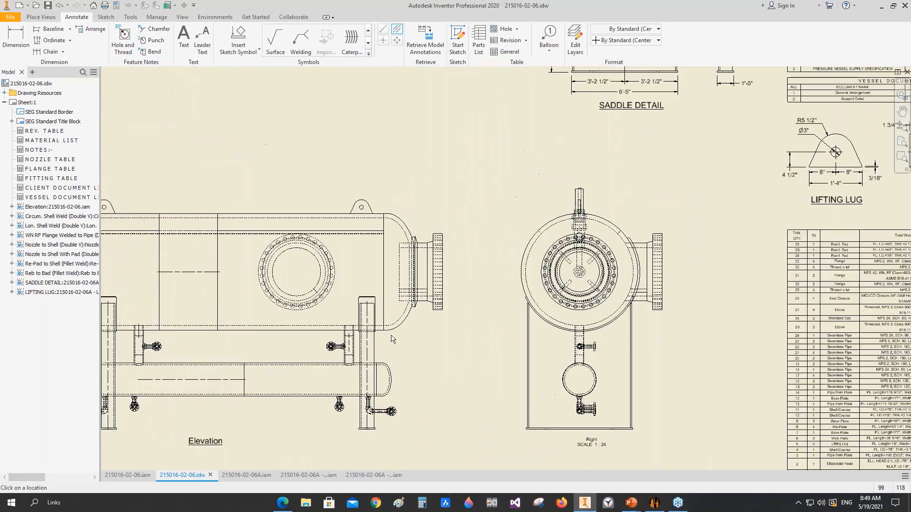
pyautogui.moveTo(387, 336)
pyautogui.mouseDown(button='middle')
pyautogui.moveTo(589, 283)
pyautogui.moveTo(528, 283)
pyautogui.mouseUp(button='middle')
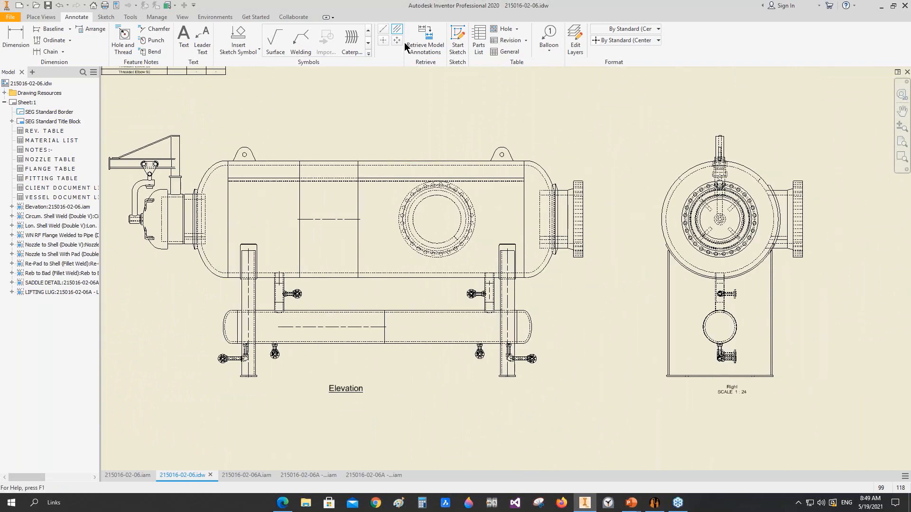
pyautogui.click(383, 40)
pyautogui.scroll(3, 452, 203)
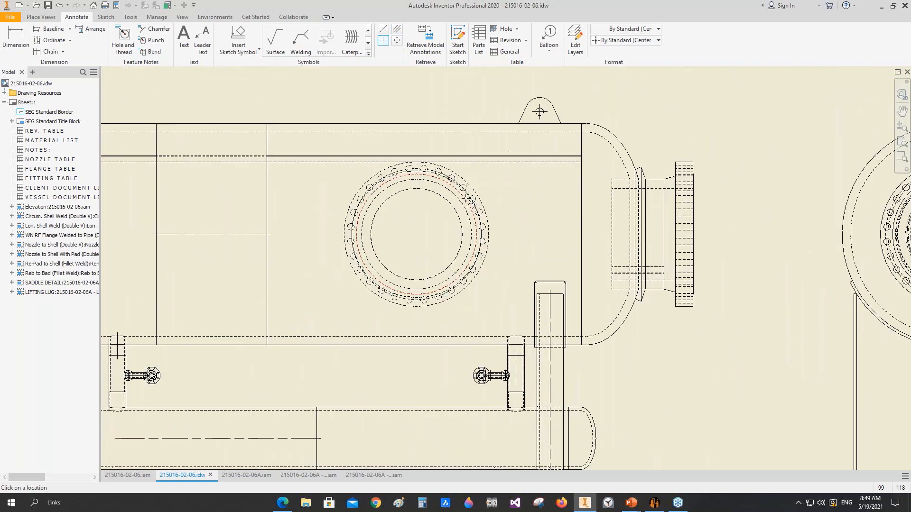
pyautogui.scroll(-3, 440, 196)
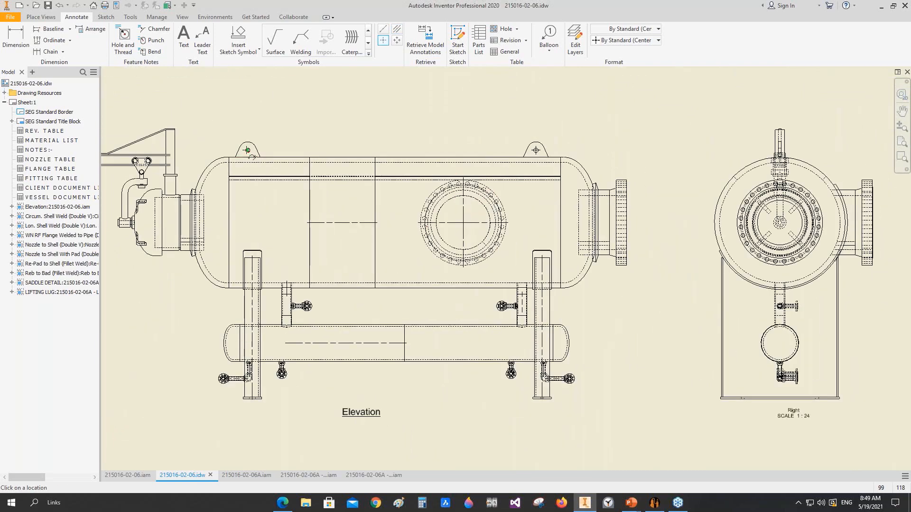
pyautogui.scroll(3, 314, 317)
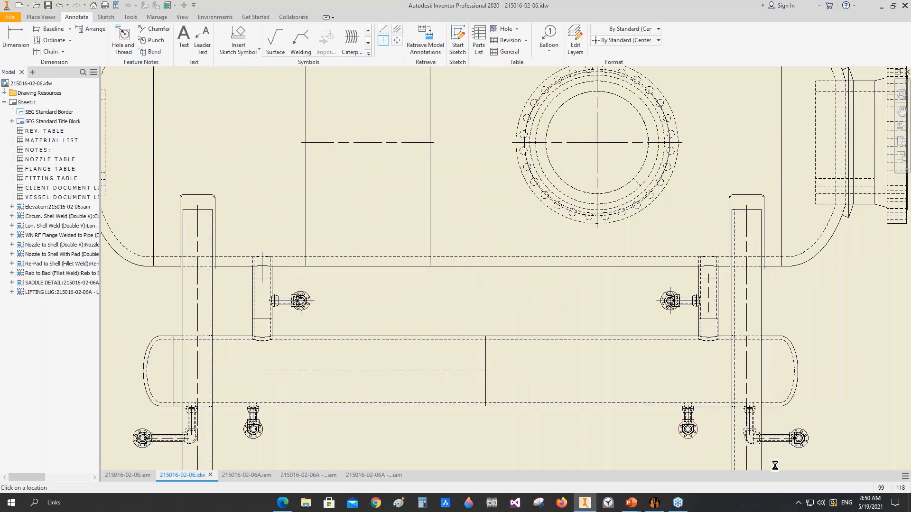
# Step: Place center marks on the lower vessel's right elbowed nozzle flange in the Elevation view and on both vessels' circles in the Right view
pyautogui.click(806, 454)
pyautogui.scroll(-5, 385, 391)
pyautogui.moveTo(382, 390); pyautogui.dragTo(345, 378, button='middle')
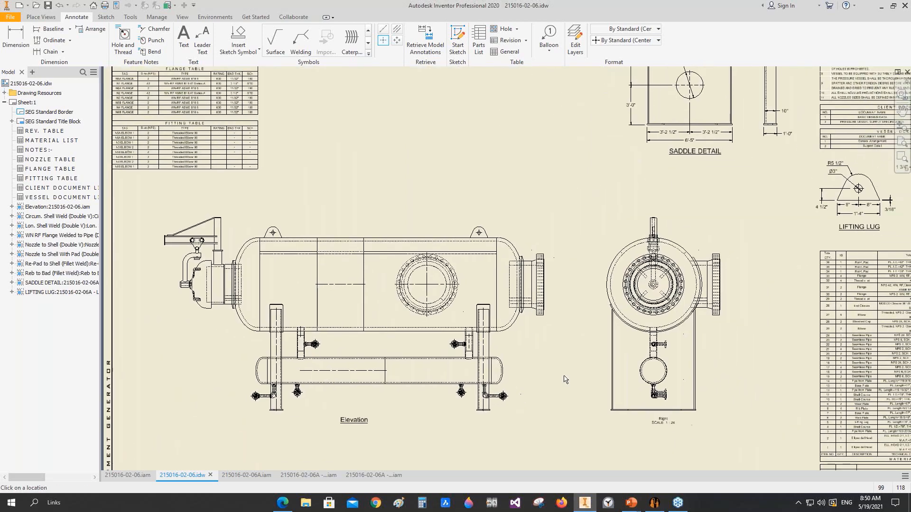
pyautogui.scroll(6, 621, 267)
pyautogui.moveTo(620, 266); pyautogui.dragTo(378, 231, button='middle')
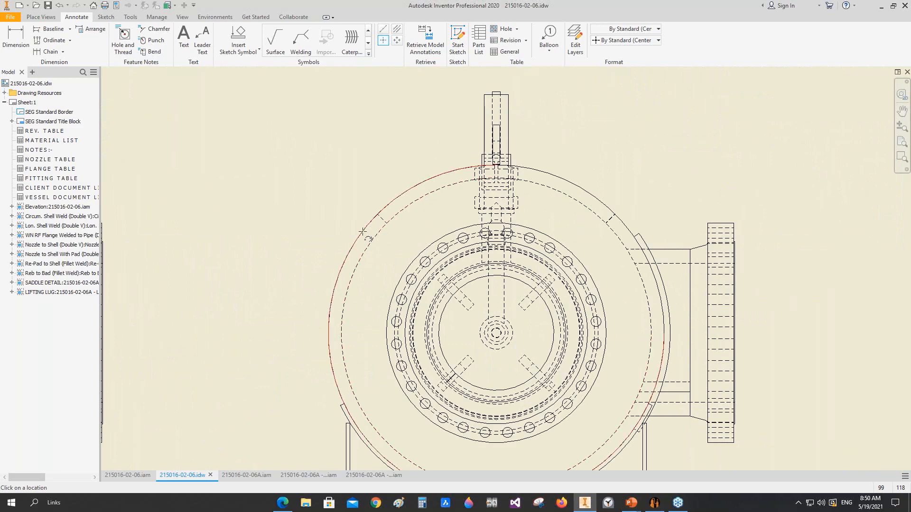
pyautogui.scroll(-3, 582, 232)
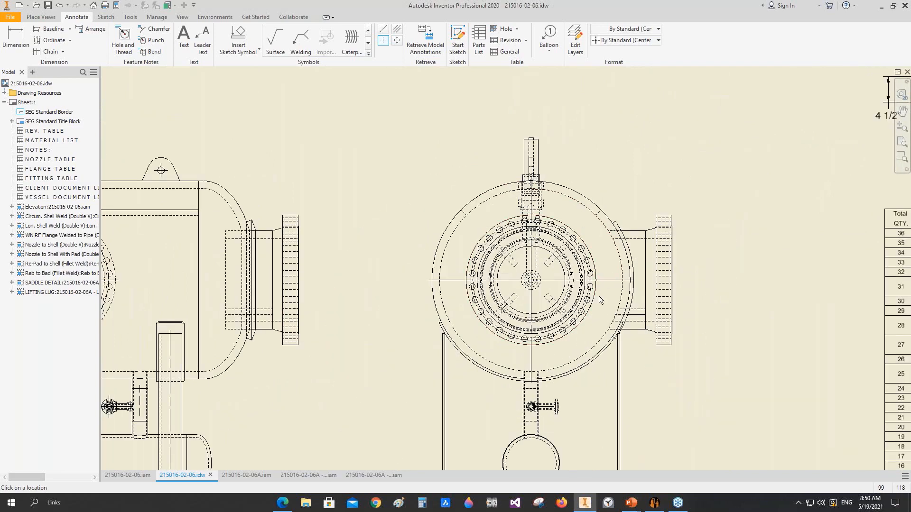
pyautogui.moveTo(563, 450); pyautogui.dragTo(548, 342, button='middle')
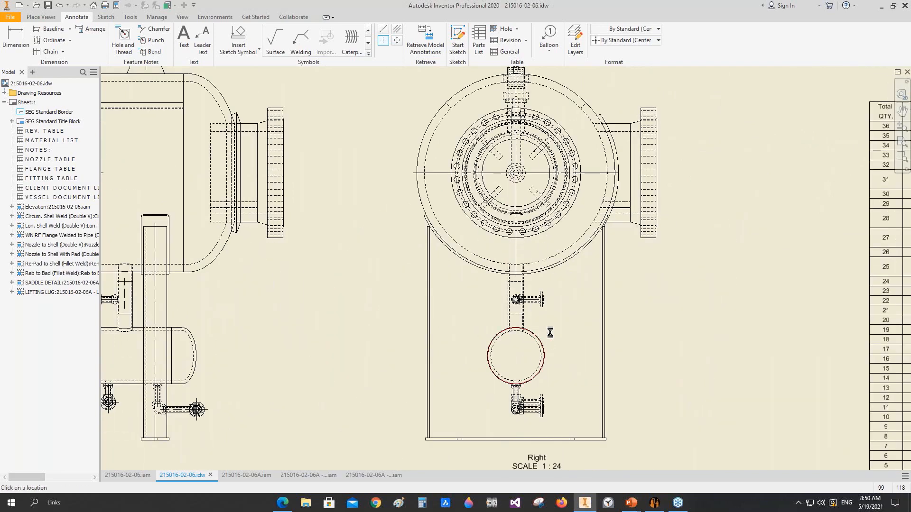
pyautogui.scroll(3, 534, 277)
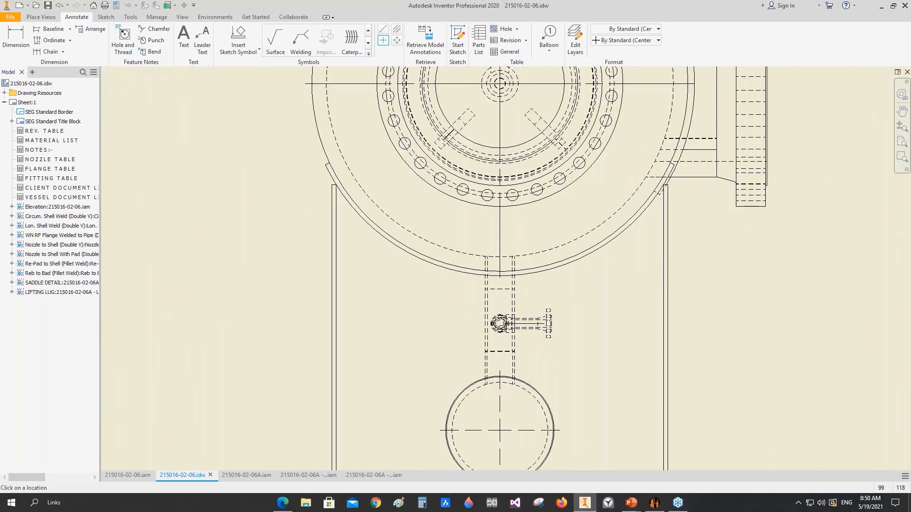
pyautogui.scroll(-7, 562, 289)
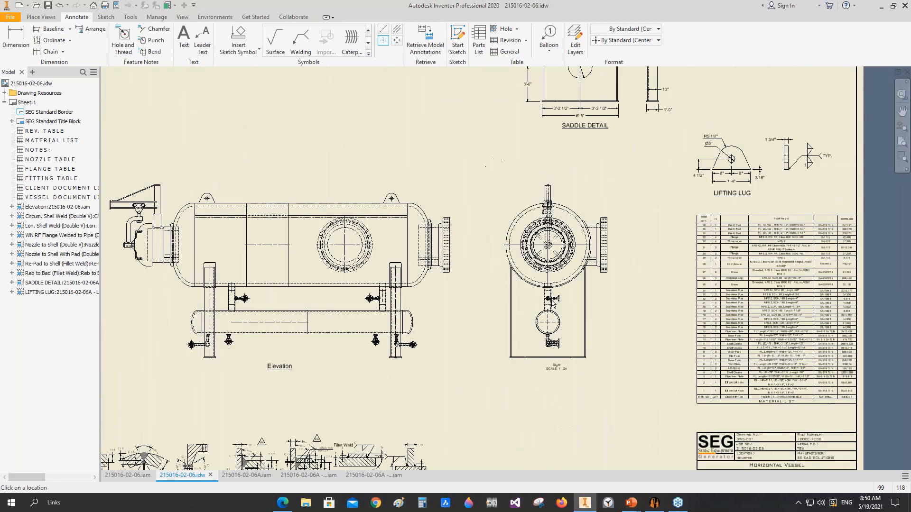
pyautogui.moveTo(562, 290); pyautogui.dragTo(565, 300, button='middle')
pyautogui.press('Escape')
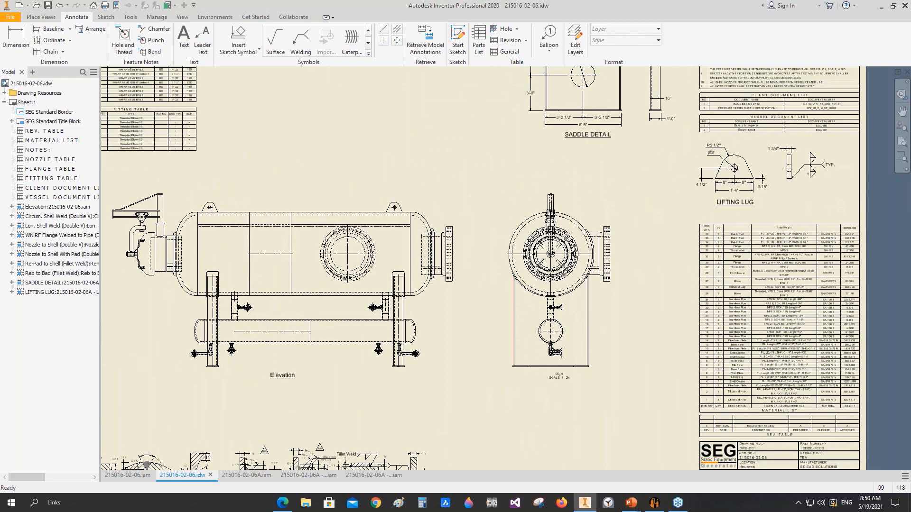
# Step: Extend the horizontal centerlines of the upper and lower vessels across their full lengths in the Elevation view
pyautogui.scroll(3, 283, 250)
pyautogui.moveTo(283, 251); pyautogui.dragTo(408, 264, button='middle')
pyautogui.moveTo(425, 271); pyautogui.dragTo(733, 270)
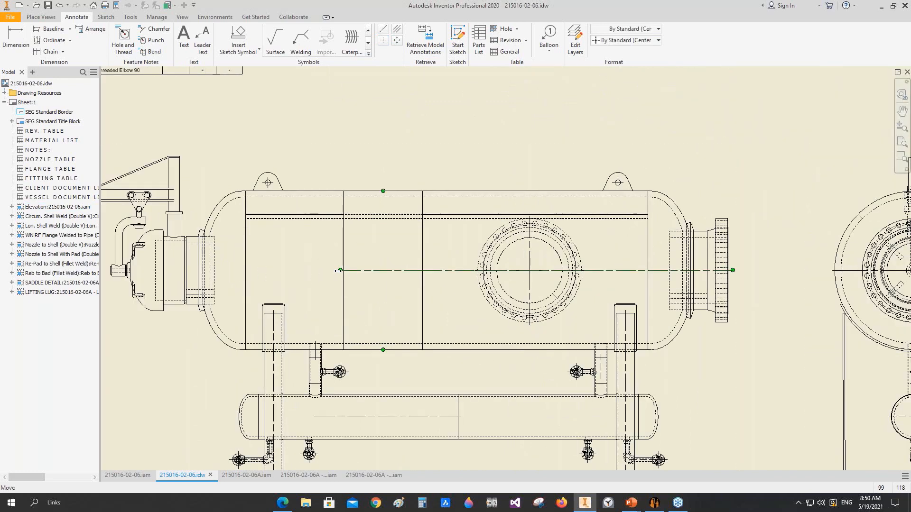
pyautogui.moveTo(340, 271); pyautogui.dragTo(115, 271)
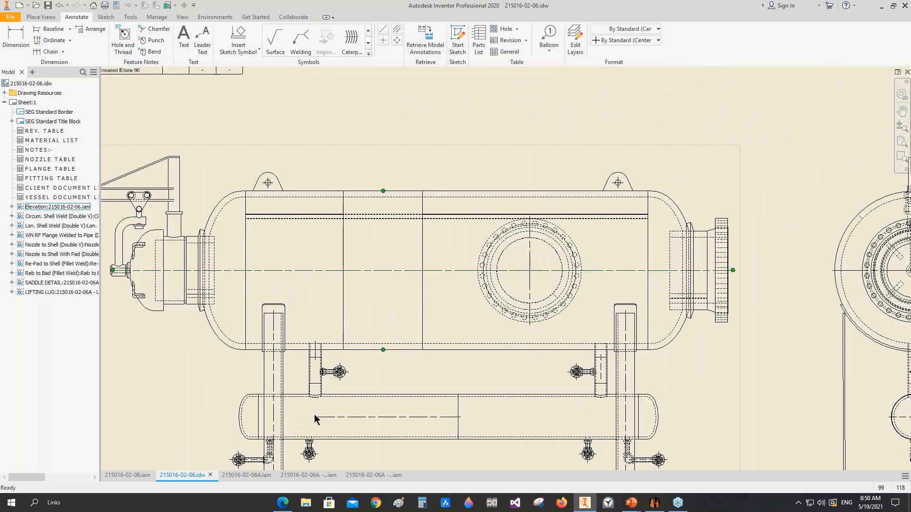
pyautogui.moveTo(313, 418); pyautogui.dragTo(237, 421)
pyautogui.moveTo(457, 416); pyautogui.dragTo(586, 421)
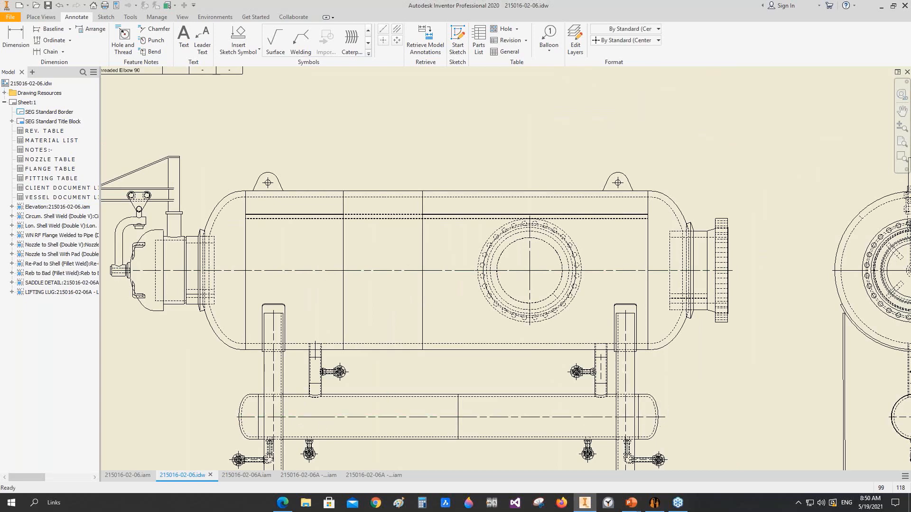
# Step: Add a vertical centerline along the left head's tangent line on the upper vessel in the Elevation view
pyautogui.scroll(-3, 657, 408)
pyautogui.moveTo(666, 420); pyautogui.dragTo(584, 358, button='middle')
pyautogui.scroll(2, 543, 288)
pyautogui.click(22, 38)
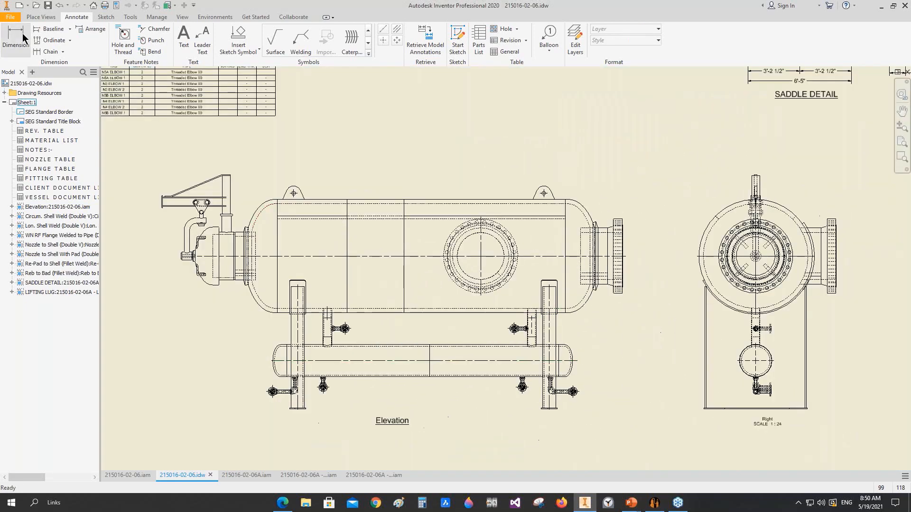
pyautogui.click(23, 38)
pyautogui.click(383, 30)
pyautogui.scroll(5, 275, 199)
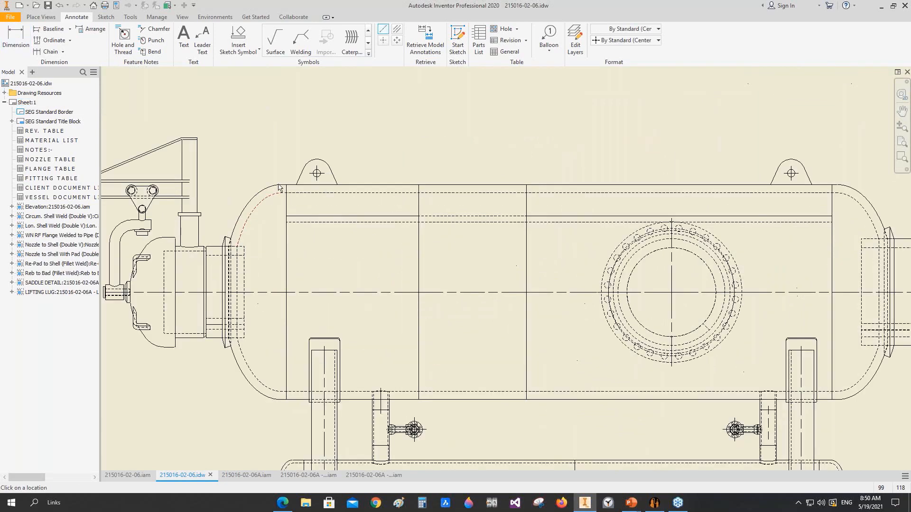
pyautogui.scroll(-5, 290, 189)
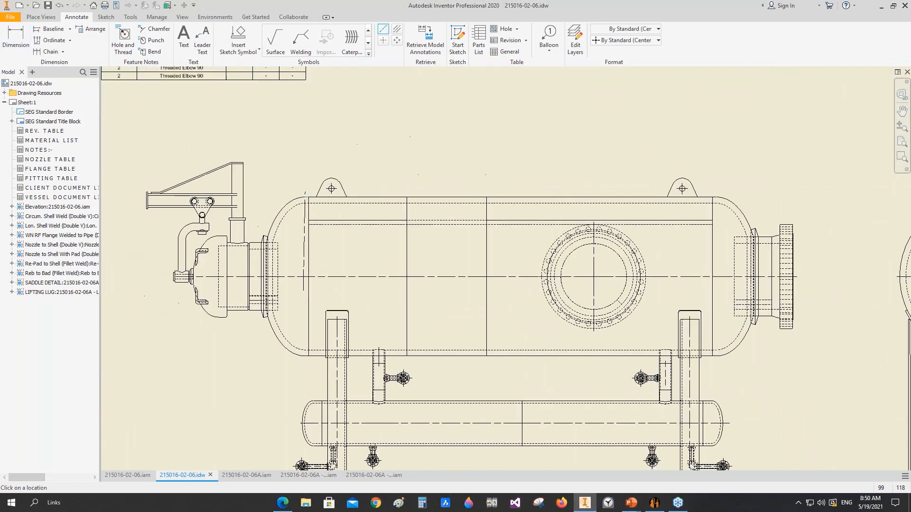
pyautogui.scroll(4, 310, 360)
pyautogui.click(311, 361)
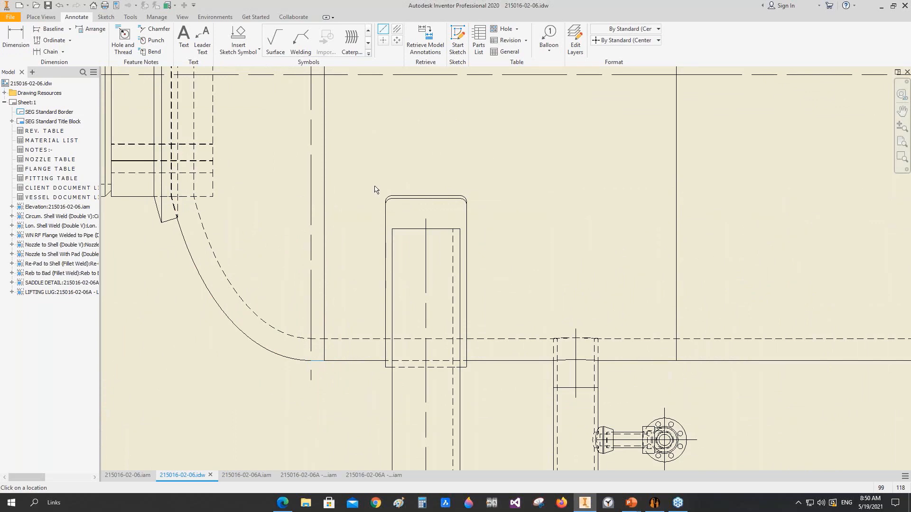
pyautogui.rightClick(374, 186)
pyautogui.click(391, 179)
pyautogui.scroll(-5, 522, 189)
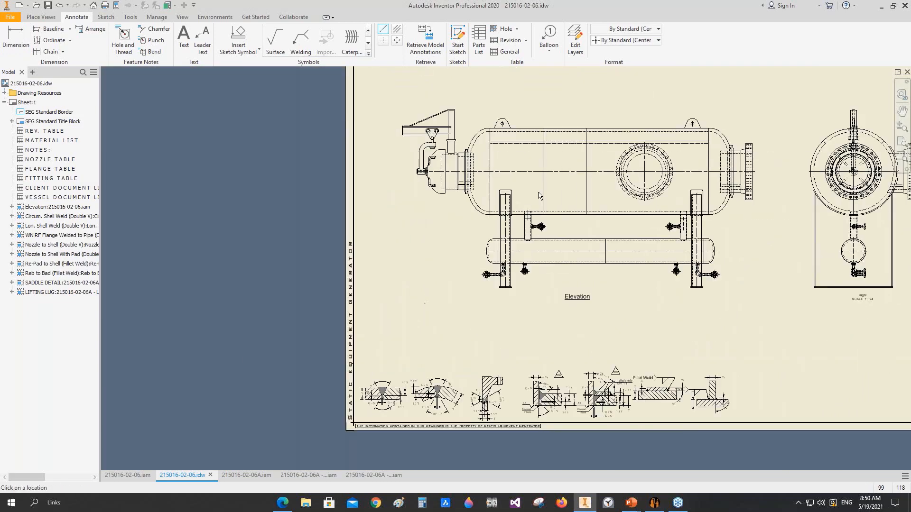
pyautogui.moveTo(539, 195); pyautogui.dragTo(383, 207, button='middle')
pyautogui.scroll(5, 562, 141)
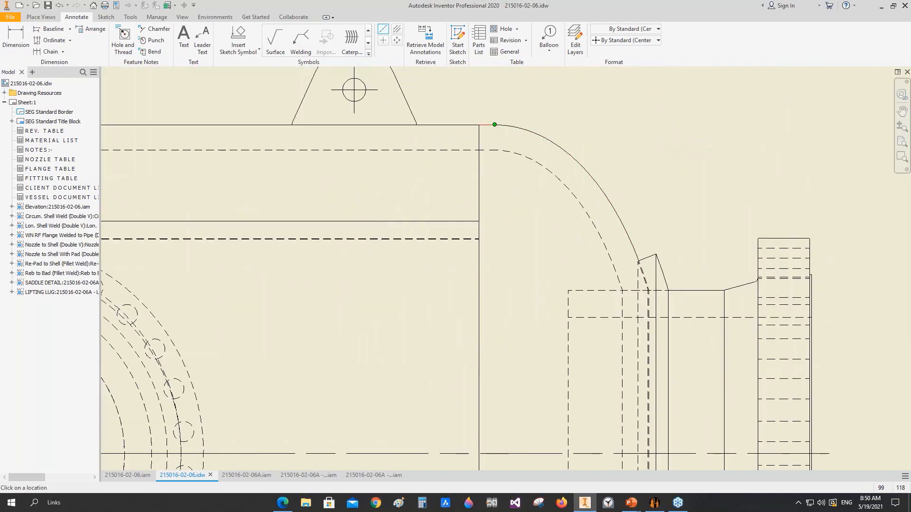
pyautogui.scroll(-3, 495, 165)
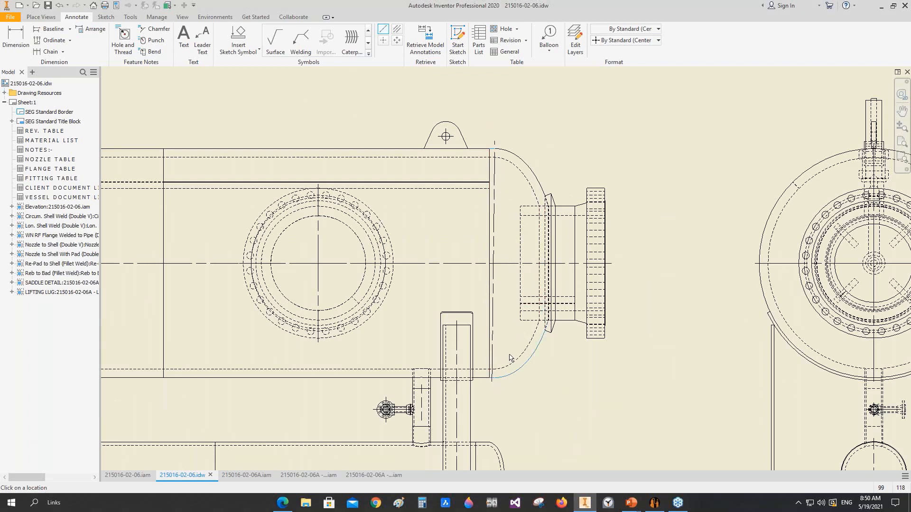
pyautogui.rightClick(520, 310)
pyautogui.click(476, 306)
# Step: Add a vertical centerline along the right head's tangent line on the upper vessel, between the curve's upper and lower start points
pyautogui.click(382, 30)
pyautogui.scroll(5, 495, 148)
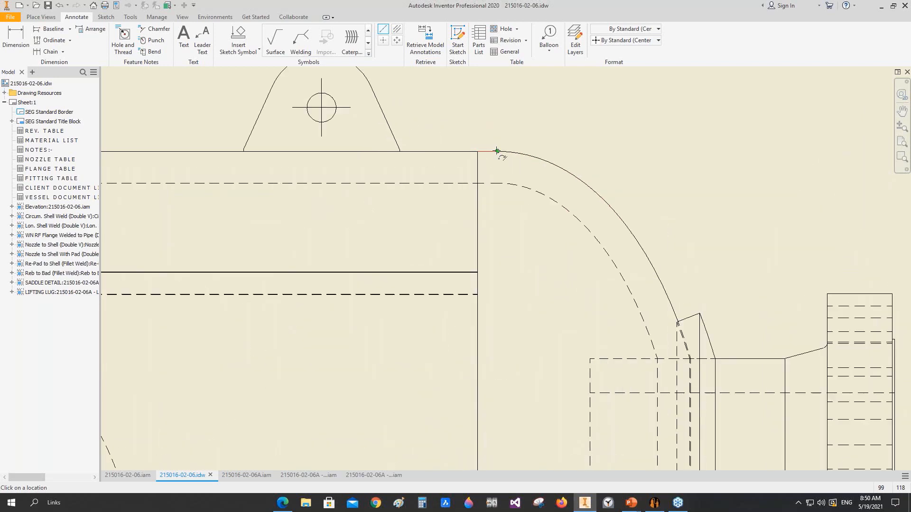
pyautogui.scroll(-5, 491, 164)
pyautogui.scroll(5, 486, 386)
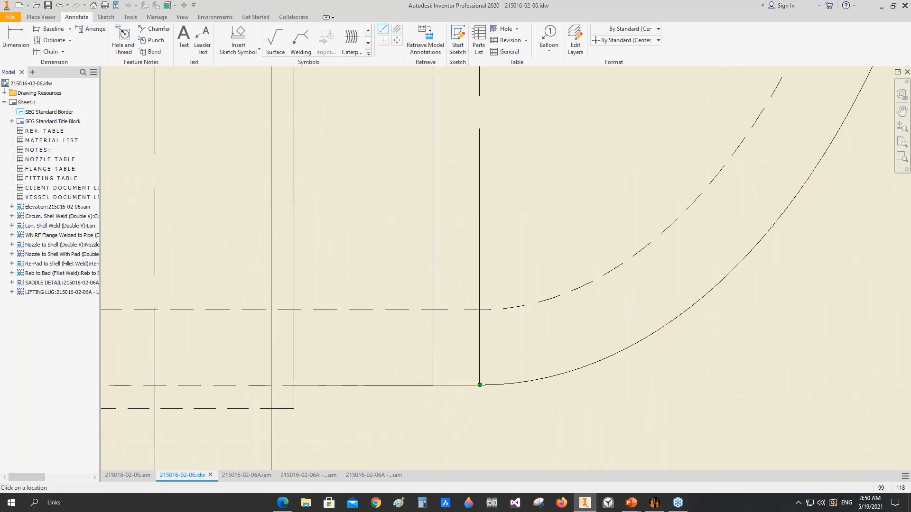
pyautogui.click(479, 385)
pyautogui.rightClick(516, 232)
pyautogui.click(547, 232)
# Step: Dimension the upper vessel's length between the two head tangent centerlines, placing the dimension above the vessel
pyautogui.scroll(-5, 522, 236)
pyautogui.scroll(3, 336, 231)
pyautogui.press('d')
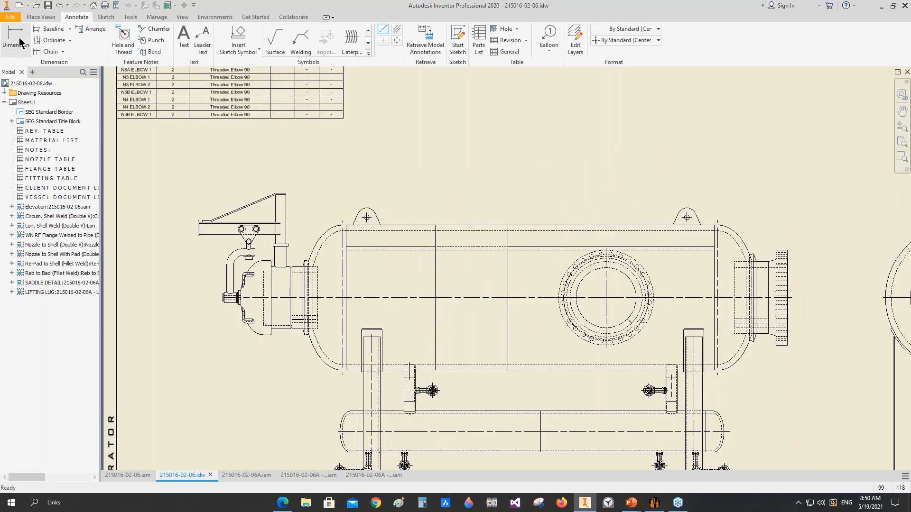
pyautogui.click(342, 235)
pyautogui.click(718, 235)
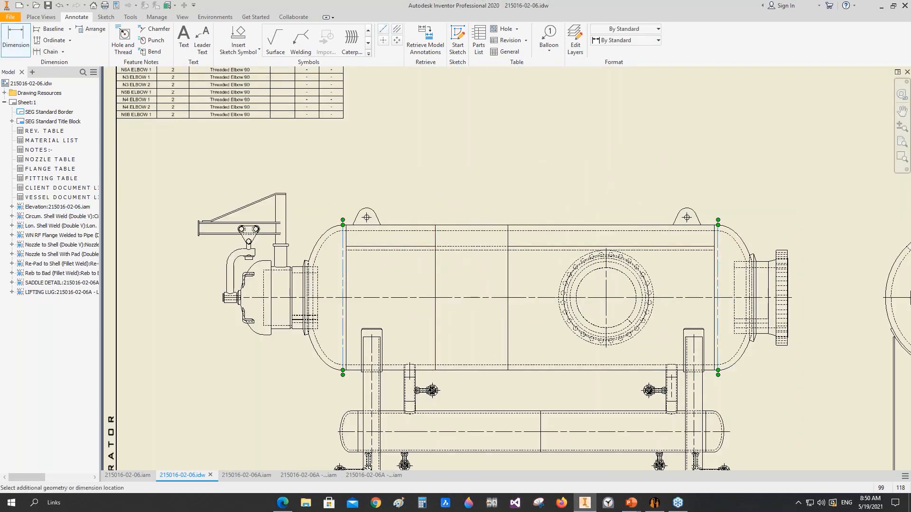
pyautogui.click(596, 160)
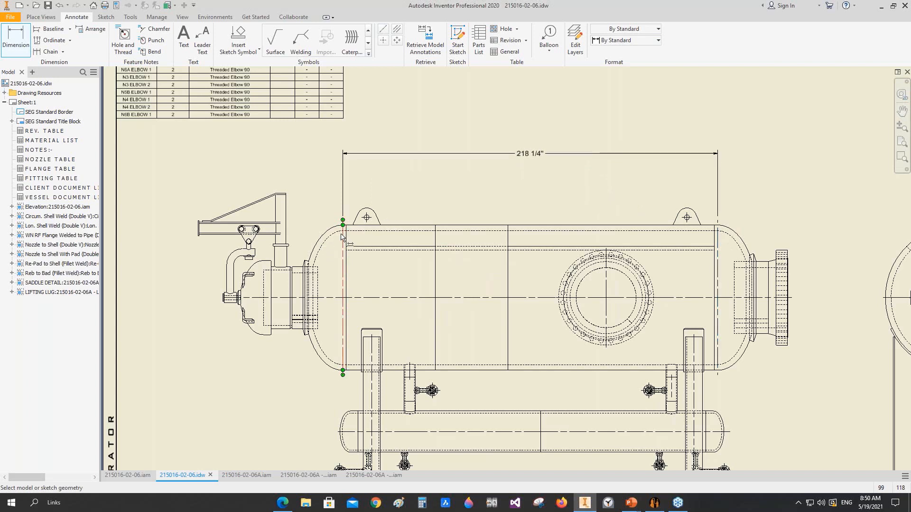
# Step: Dimension the left head's straight flange from its tangent centerline to the shell seam, below the overall length dimension
pyautogui.click(343, 244)
pyautogui.click(347, 244)
pyautogui.click(333, 181)
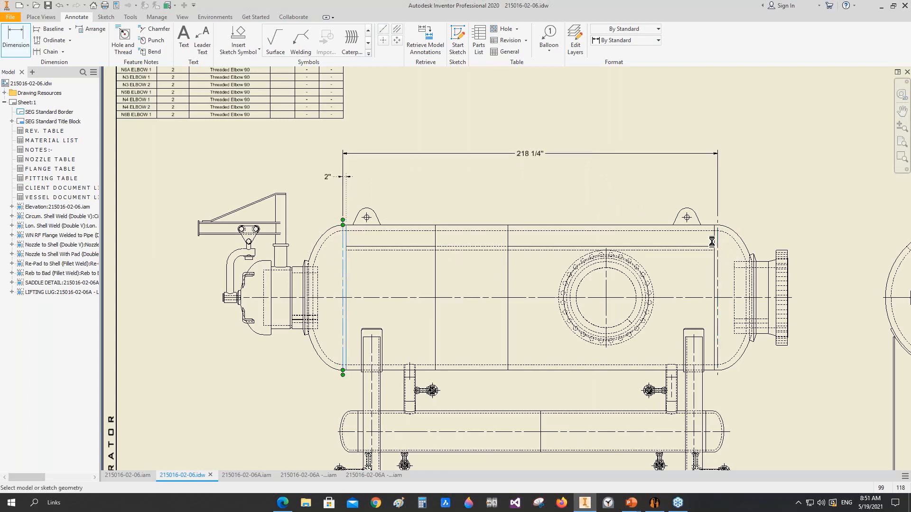
pyautogui.click(718, 237)
pyautogui.click(717, 237)
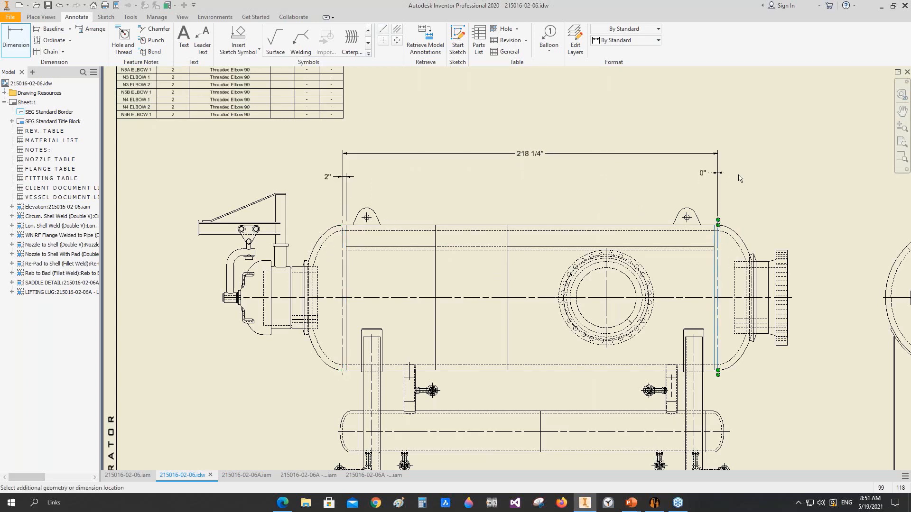
pyautogui.press('Escape')
pyautogui.press('Escape')
# Step: Dimension the right head's straight flange from the shell seam to its tangent centerline, aligned with the left straight flange dimension
pyautogui.scroll(3, 721, 236)
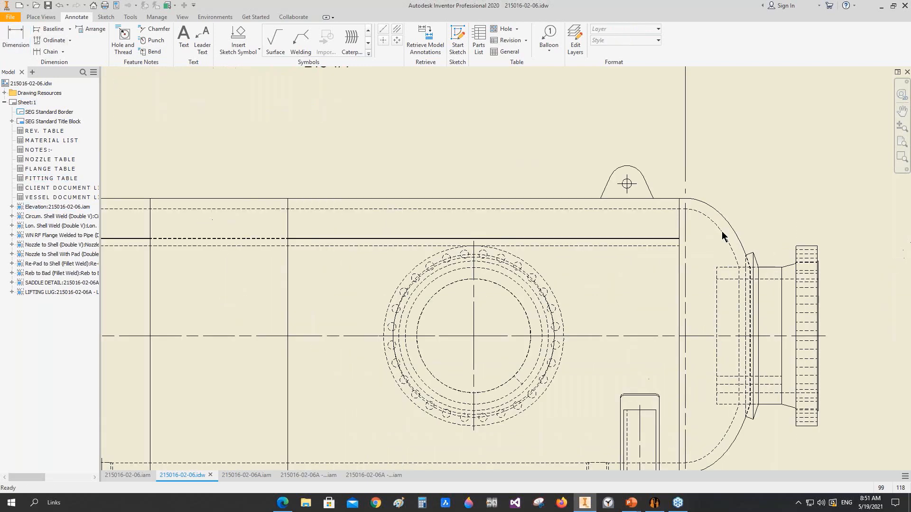
pyautogui.press('d')
pyautogui.click(682, 266)
pyautogui.click(679, 236)
pyautogui.scroll(-5, 685, 237)
pyautogui.scroll(3, 692, 166)
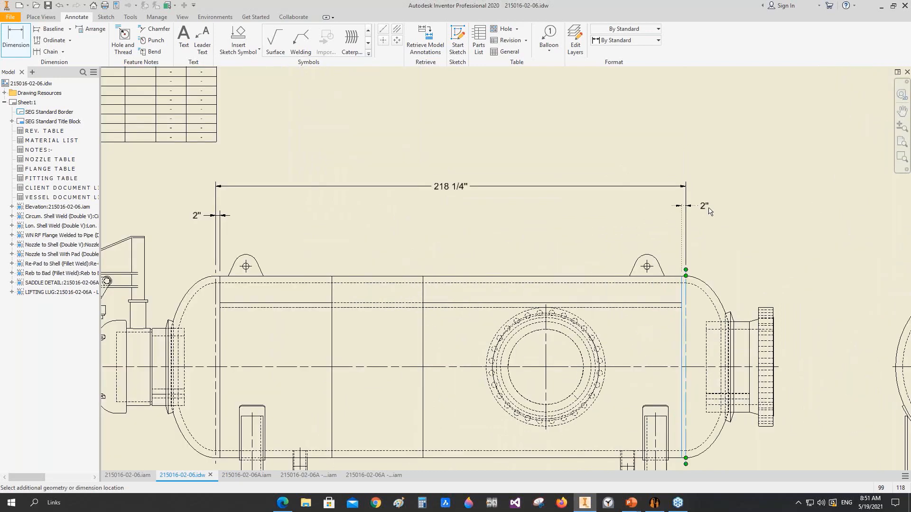
pyautogui.click(260, 215)
# Step: Dimension the lengths of the upper vessel's three shell courses in line with the straight flange dimensions
pyautogui.click(295, 276)
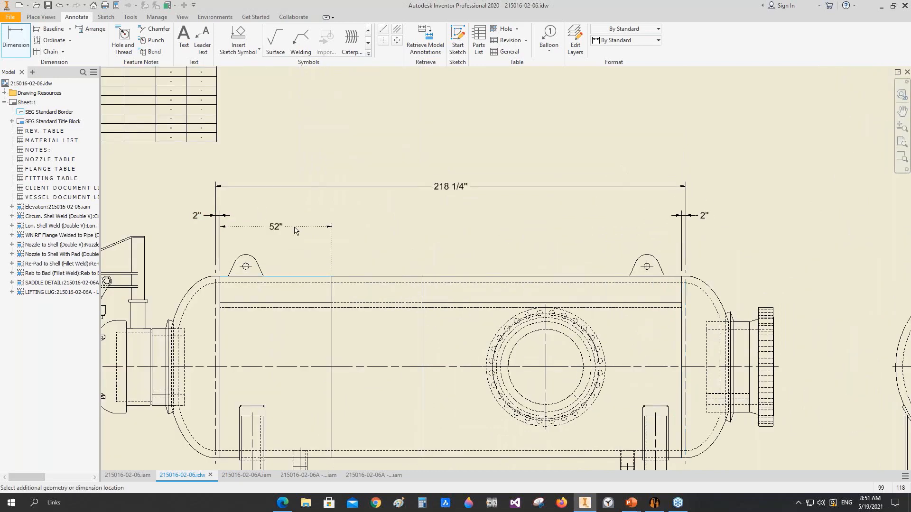
pyautogui.click(253, 216)
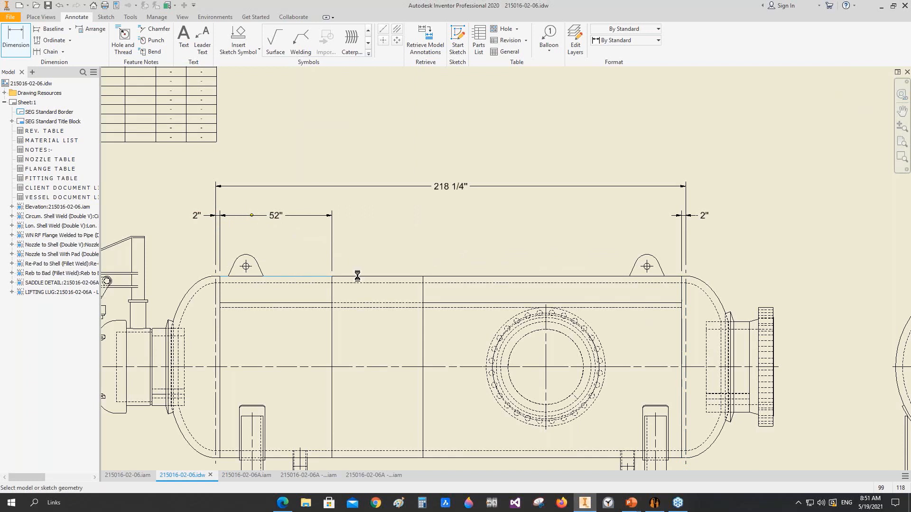
pyautogui.click(358, 276)
pyautogui.click(356, 217)
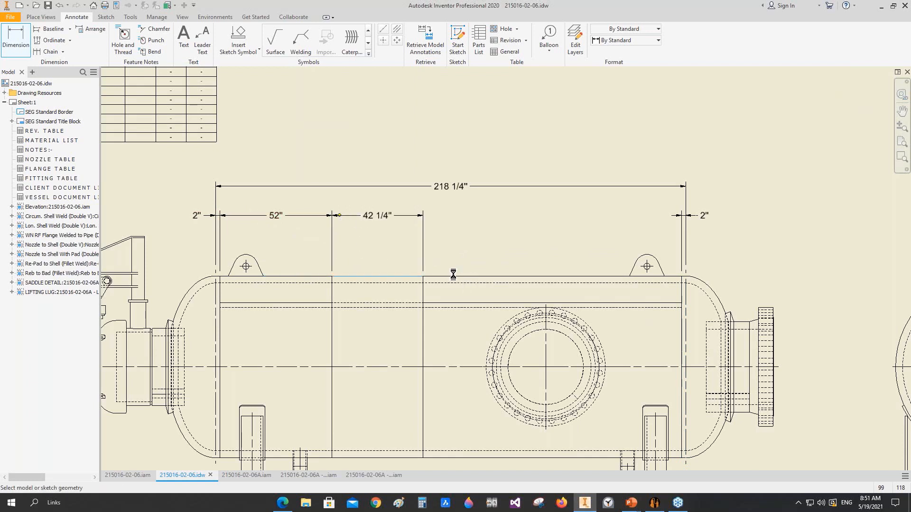
pyautogui.click(453, 276)
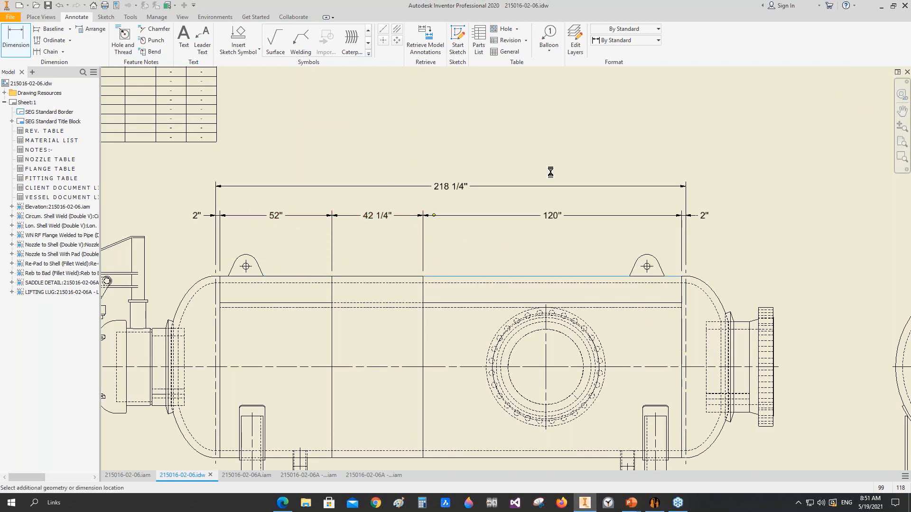
pyautogui.click(598, 163)
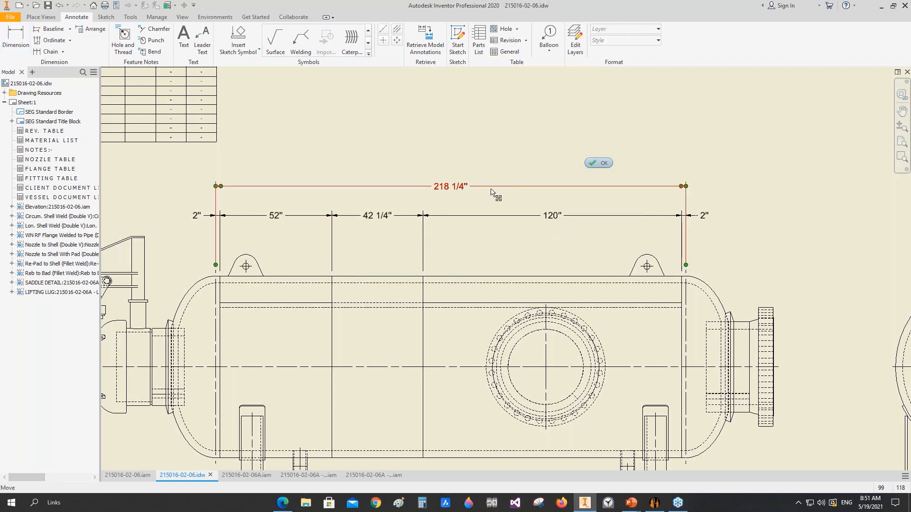
# Step: Apply the SEG linear (ft) dimension style to the overall length and the three shell course dimensions
pyautogui.click(491, 190)
pyautogui.keyDown('ctrl'); pyautogui.click(503, 216); pyautogui.keyUp('ctrl')
pyautogui.keyDown('ctrl'); pyautogui.click(385, 216); pyautogui.keyUp('ctrl')
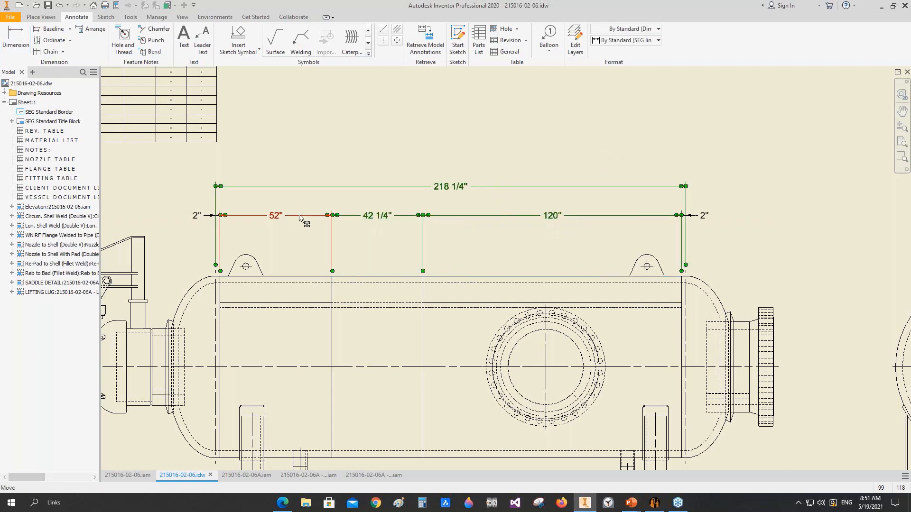
pyautogui.keyDown('ctrl'); pyautogui.click(300, 217); pyautogui.keyUp('ctrl')
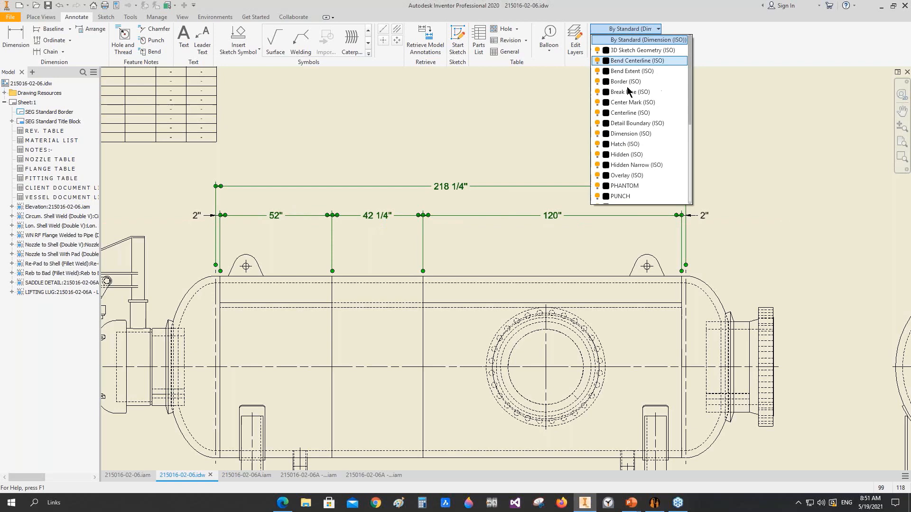
pyautogui.click(659, 29)
pyautogui.click(659, 41)
pyautogui.click(636, 110)
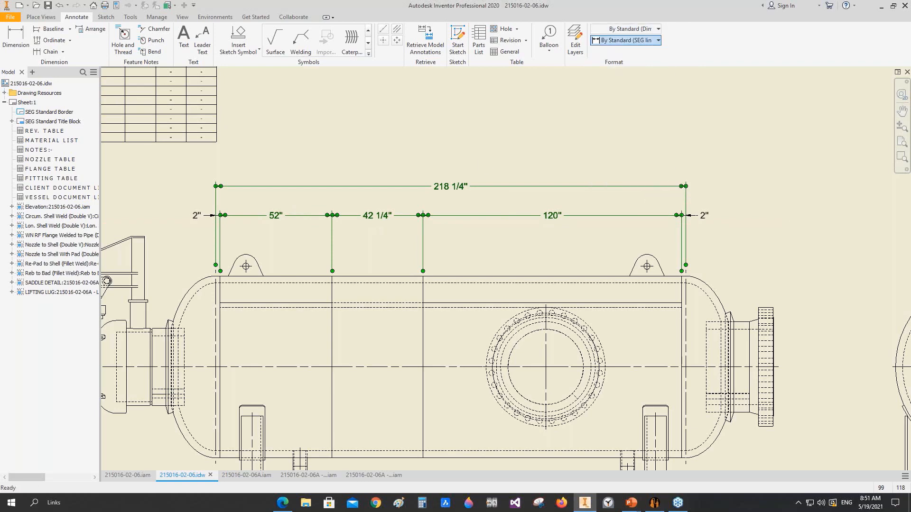
pyautogui.click(454, 160)
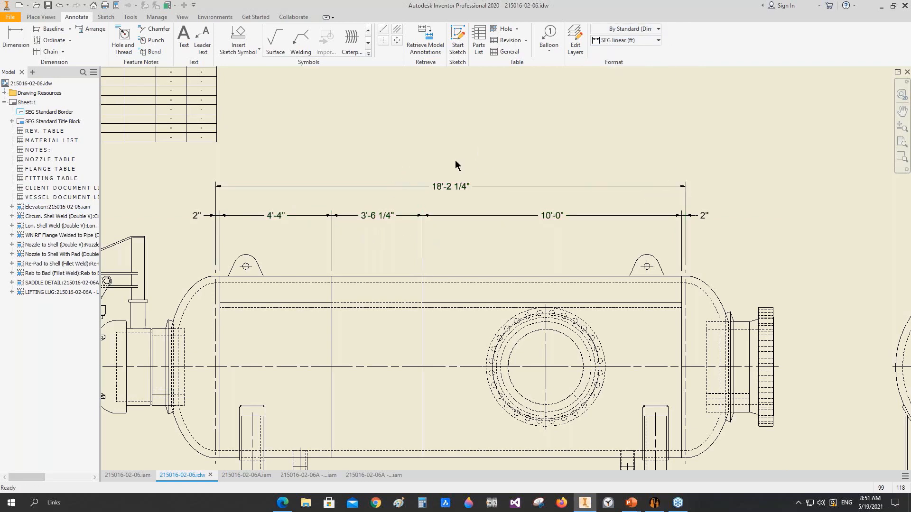
# Step: Dimension the upper vessel's inside diameter on the Elevation view, inside the middle shell course
pyautogui.scroll(-3, 455, 160)
pyautogui.scroll(3, 459, 198)
pyautogui.press('d')
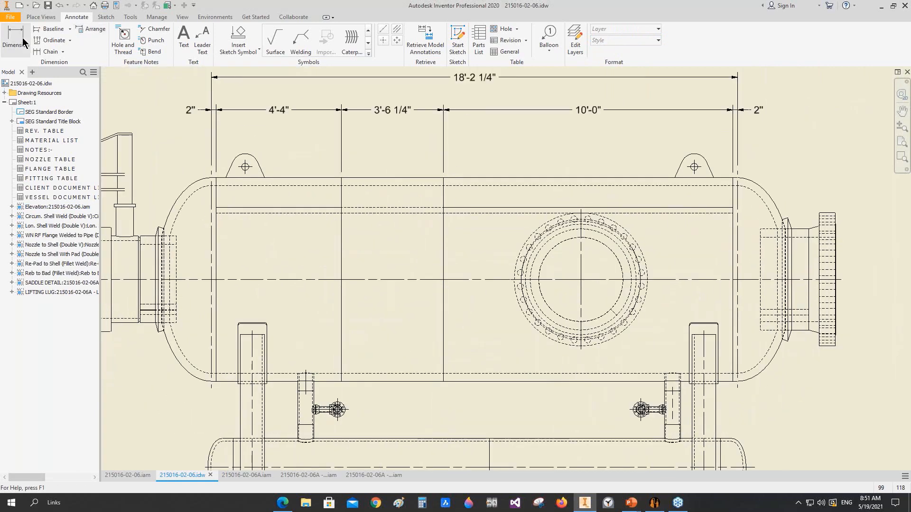
pyautogui.click(399, 188)
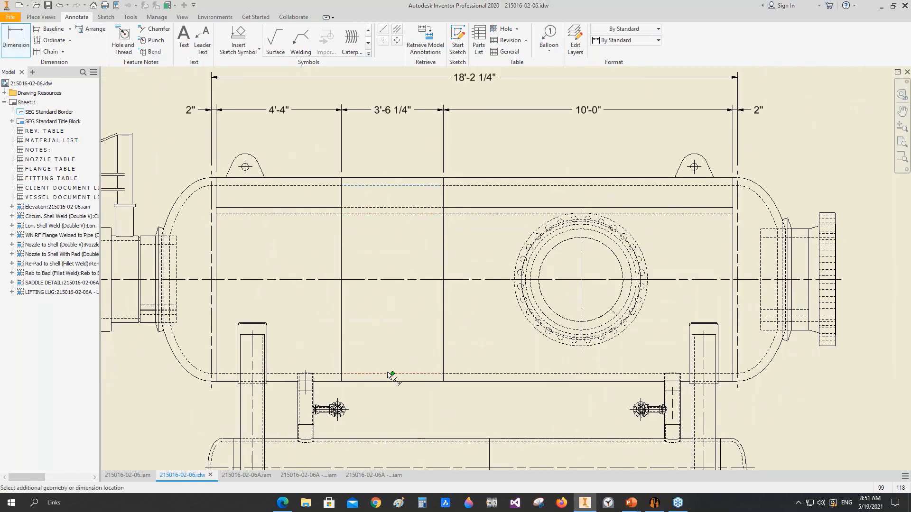
pyautogui.click(375, 375)
pyautogui.click(392, 337)
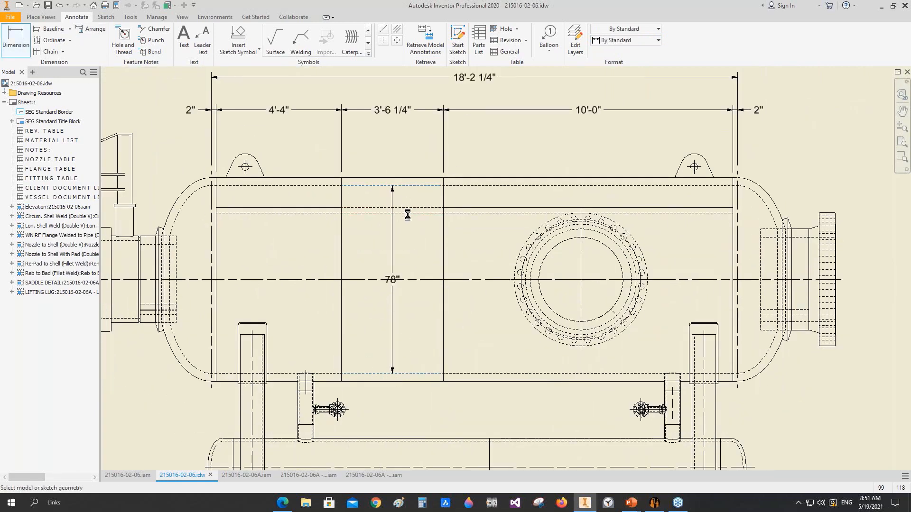
# Step: Dimension the lower vessel's inside diameter on the Elevation view, within its left shell course
pyautogui.scroll(4, 404, 362)
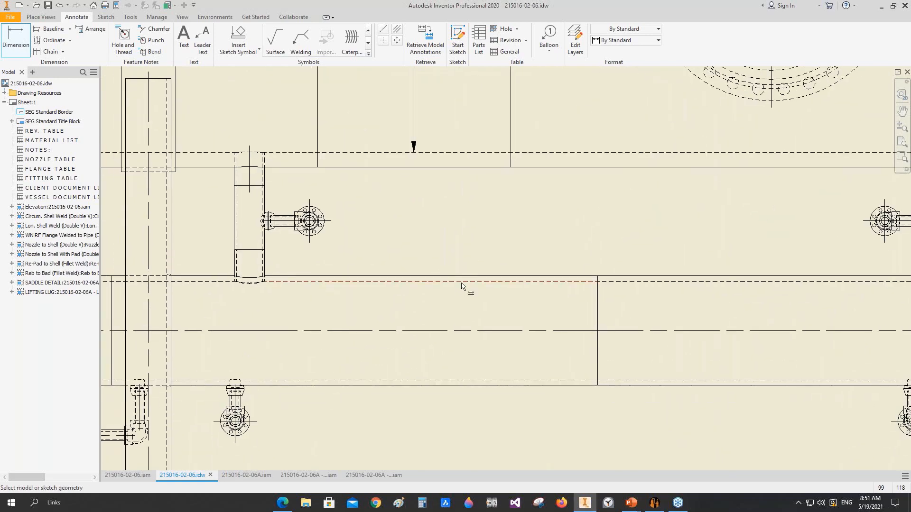
pyautogui.click(464, 282)
pyautogui.click(451, 379)
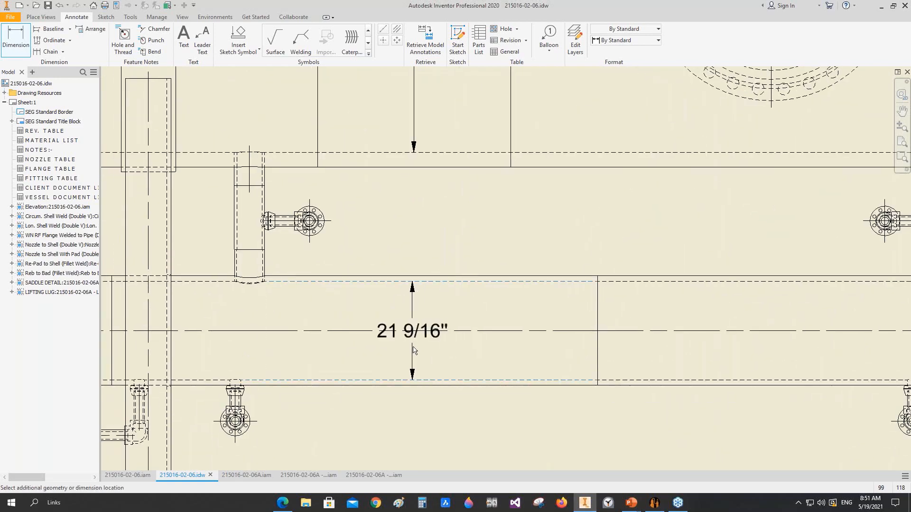
pyautogui.click(413, 347)
pyautogui.scroll(-3, 427, 304)
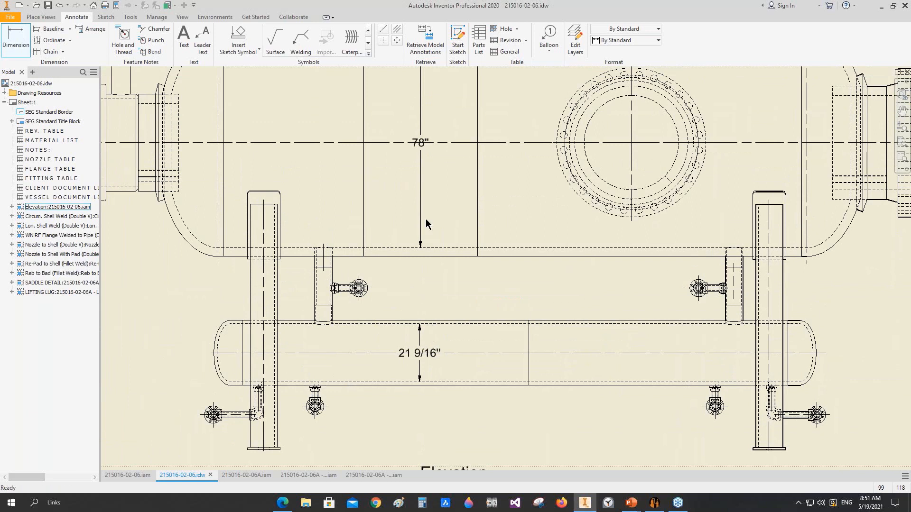
pyautogui.press('Escape')
# Step: Apply the SEG linear (ft),2nd style to both diameter dimensions and move the lower vessel's dimension text above its shell
pyautogui.click(421, 368)
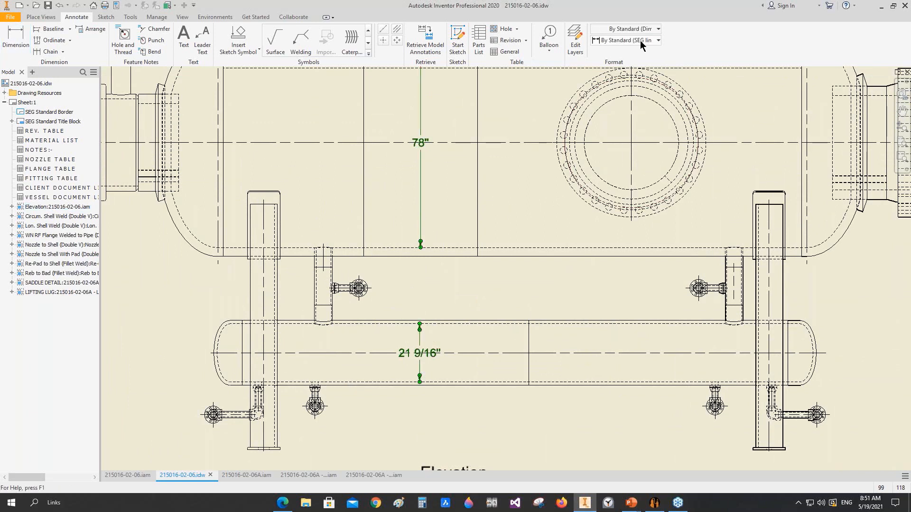
pyautogui.click(639, 41)
pyautogui.click(648, 121)
pyautogui.moveTo(435, 164)
pyautogui.mouseDown(button='middle')
pyautogui.moveTo(438, 208)
pyautogui.moveTo(435, 148)
pyautogui.mouseUp(button='middle')
pyautogui.moveTo(420, 269); pyautogui.dragTo(457, 282)
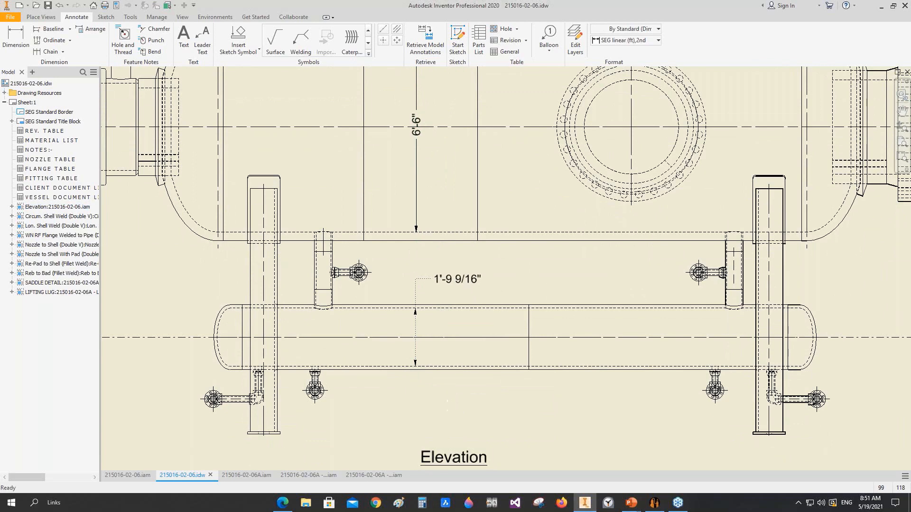
# Step: Dimension the length of the lower vessel's left shell course below the Elevation view
pyautogui.scroll(3, 511, 374)
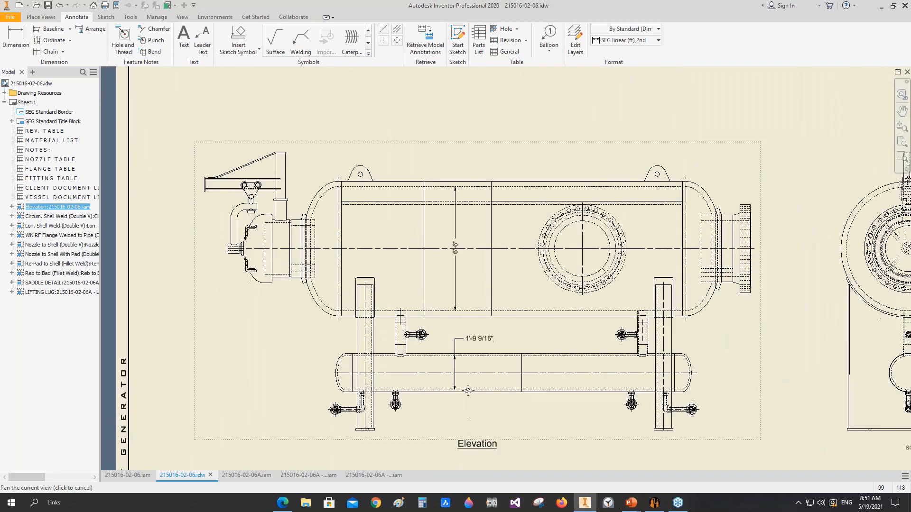
pyautogui.click(30, 42)
pyautogui.moveTo(426, 375); pyautogui.dragTo(423, 316, button='middle')
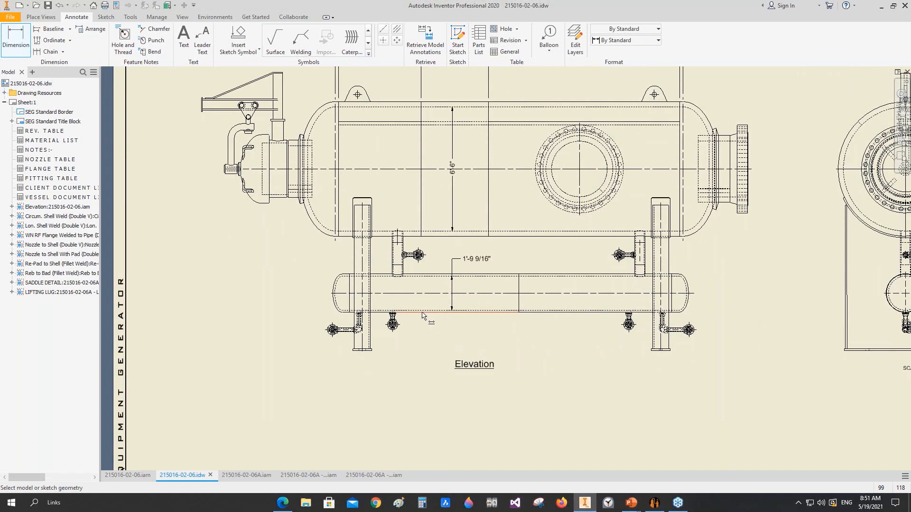
pyautogui.click(521, 304)
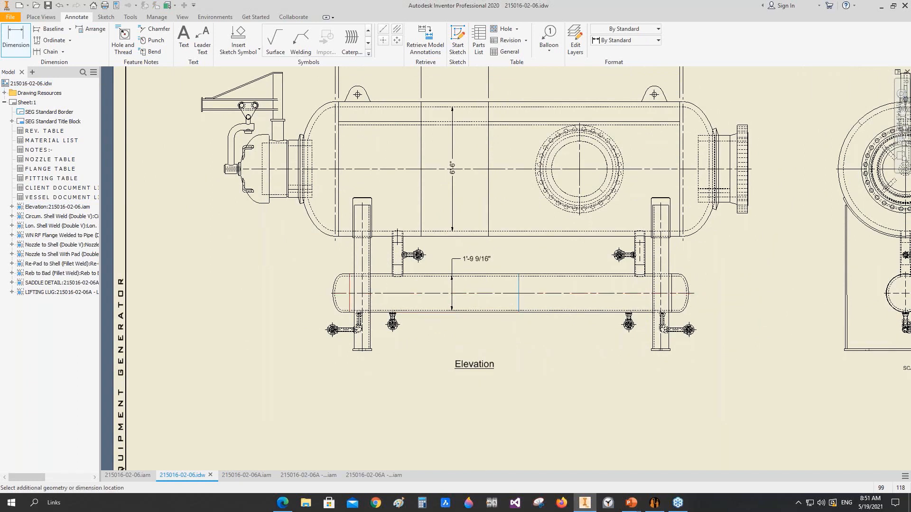
pyautogui.click(464, 374)
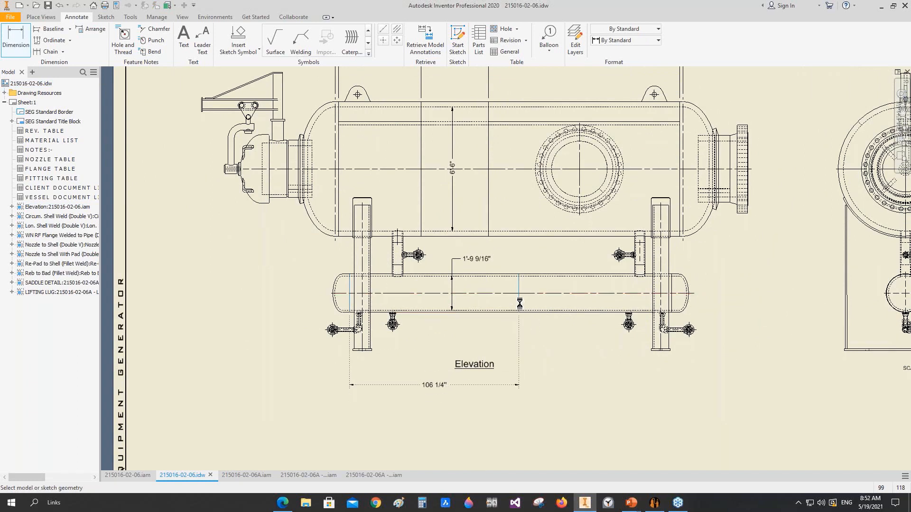
# Step: Dimension the lower vessel's right shell course in line with the left one, and move the Elevation label below both dimensions
pyautogui.click(671, 293)
pyautogui.scroll(-3, 669, 297)
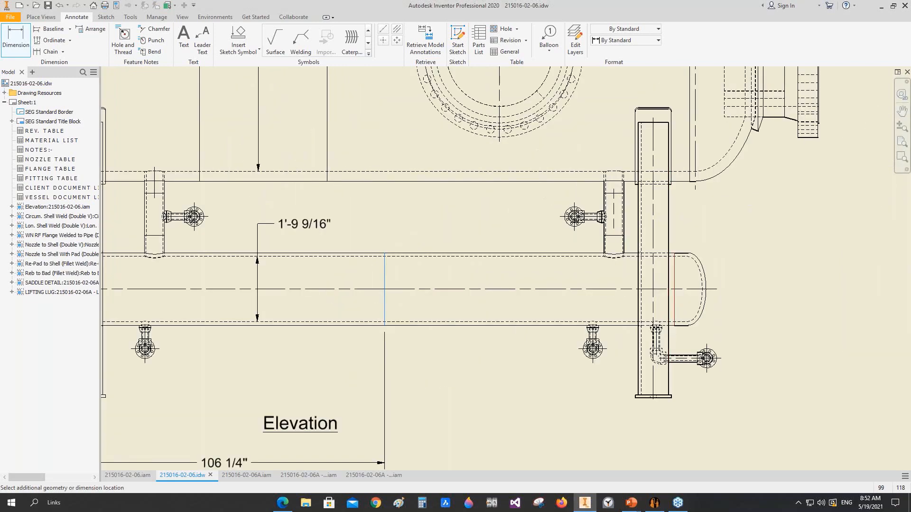
pyautogui.scroll(4, 505, 411)
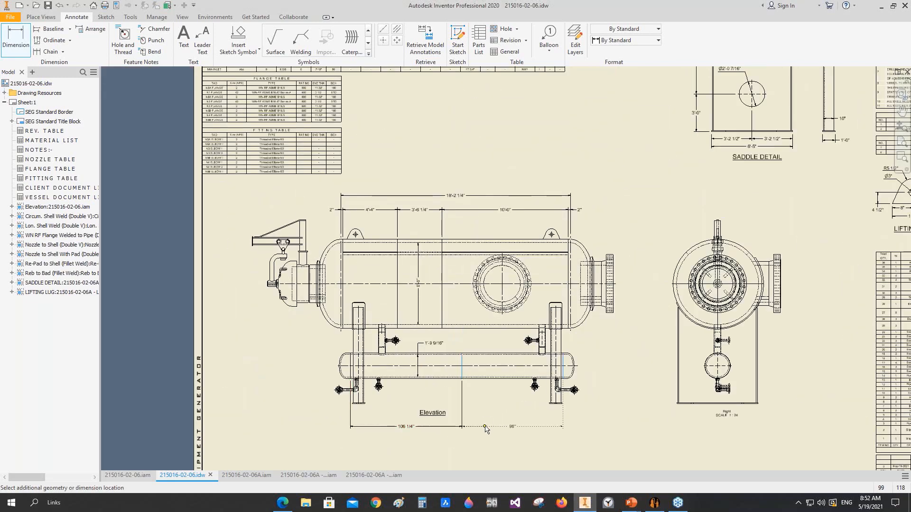
pyautogui.click(485, 429)
pyautogui.press('Escape')
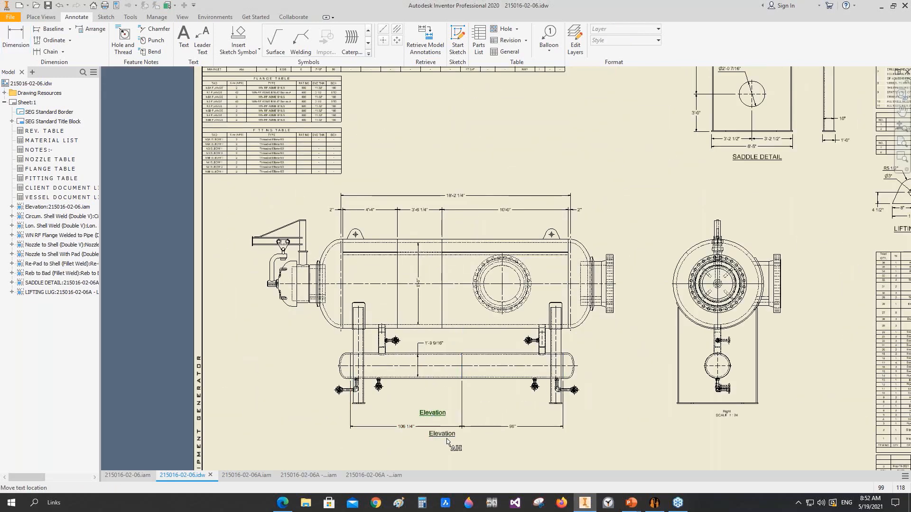
pyautogui.moveTo(431, 414); pyautogui.dragTo(465, 448)
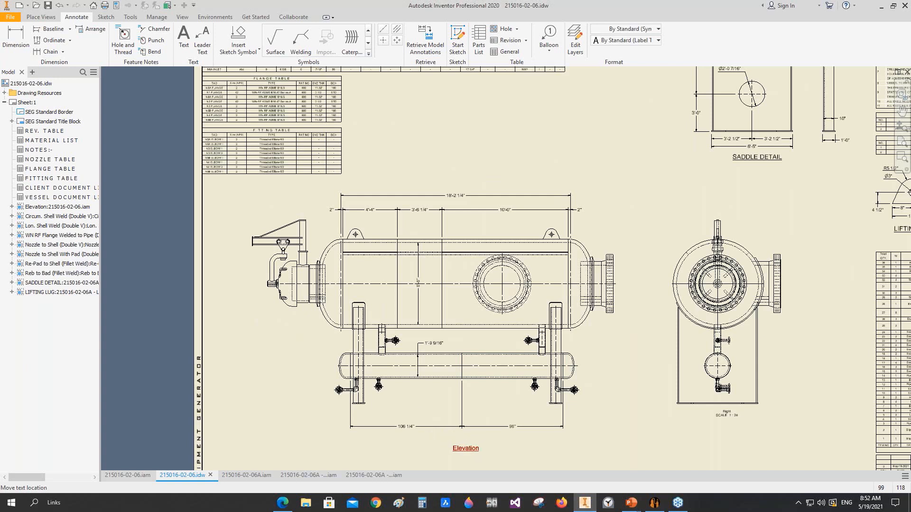
# Step: Balloon the upper vessel's left head using the Item No in Bill of material style and the Parts Only (legacy) BOM view
pyautogui.click(549, 38)
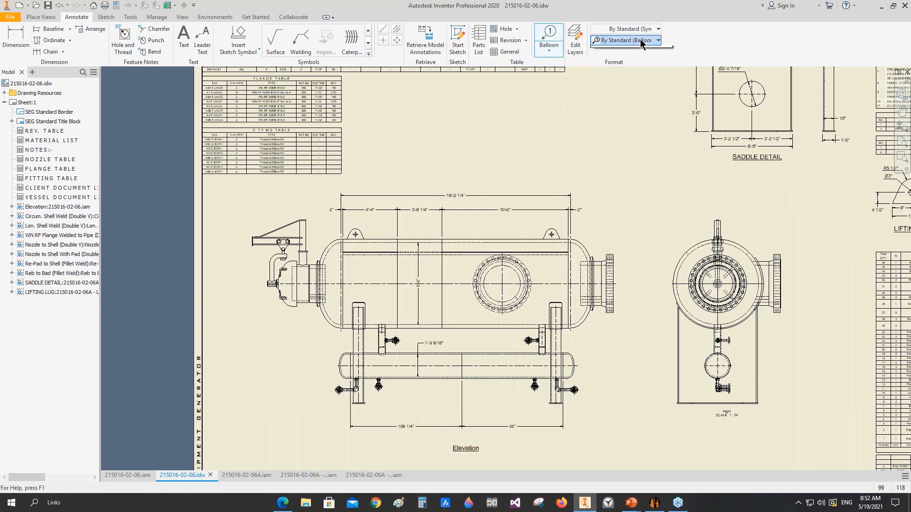
pyautogui.click(640, 40)
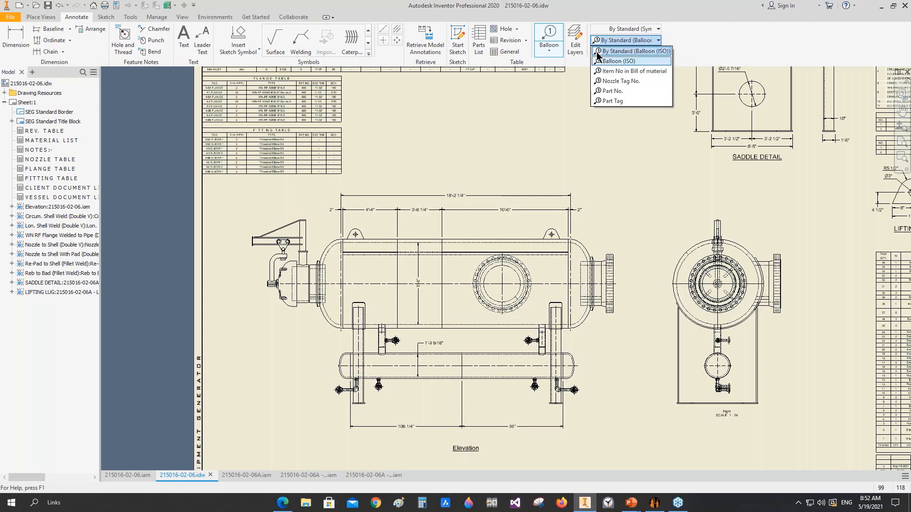
pyautogui.click(634, 72)
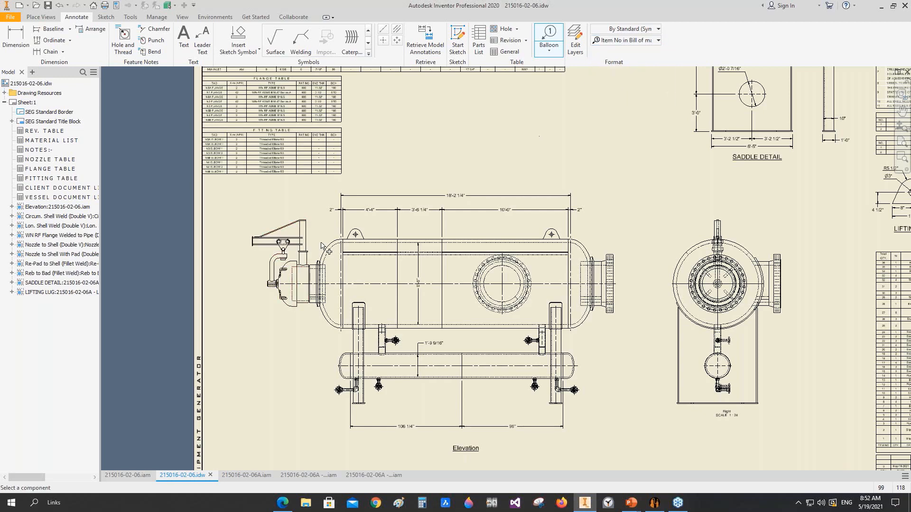
pyautogui.scroll(5, 322, 245)
pyautogui.click(337, 223)
pyautogui.click(152, 148)
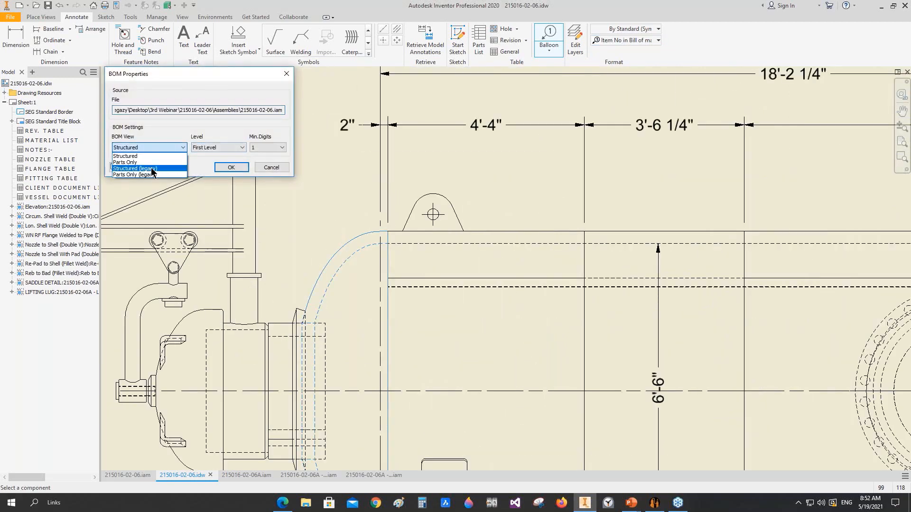
pyautogui.click(152, 174)
pyautogui.click(231, 167)
pyautogui.scroll(-5, 294, 143)
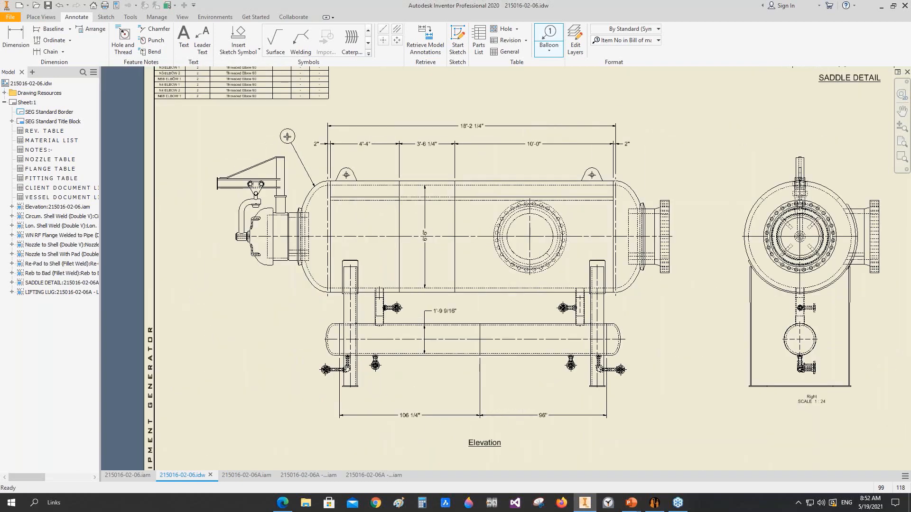
pyautogui.rightClick(287, 137)
pyautogui.click(244, 137)
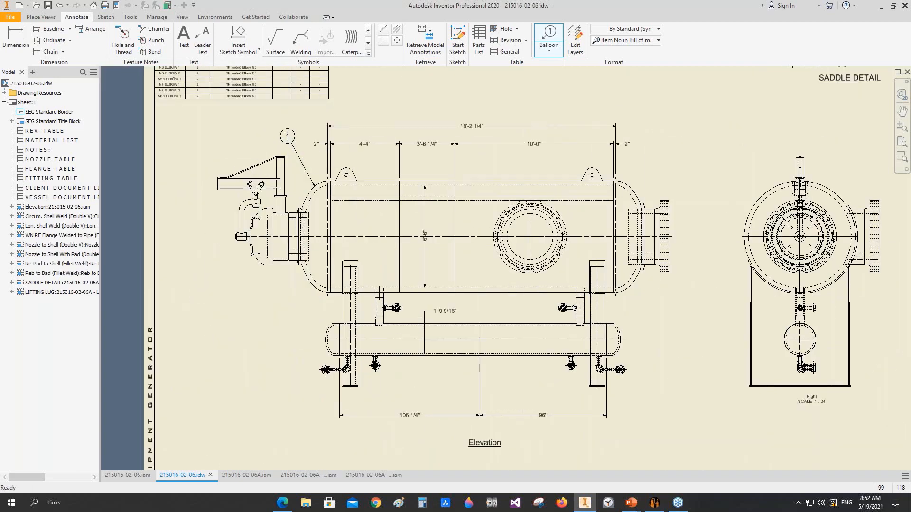
# Step: Balloon the upper vessel's right head, placing the balloon above and outside the head
pyautogui.click(631, 189)
pyautogui.click(653, 163)
pyautogui.rightClick(653, 162)
pyautogui.click(702, 163)
# Step: Balloon the upper vessel's right and middle shell courses, aligned horizontally with the right head's balloon
pyautogui.click(522, 183)
pyautogui.scroll(-2, 524, 177)
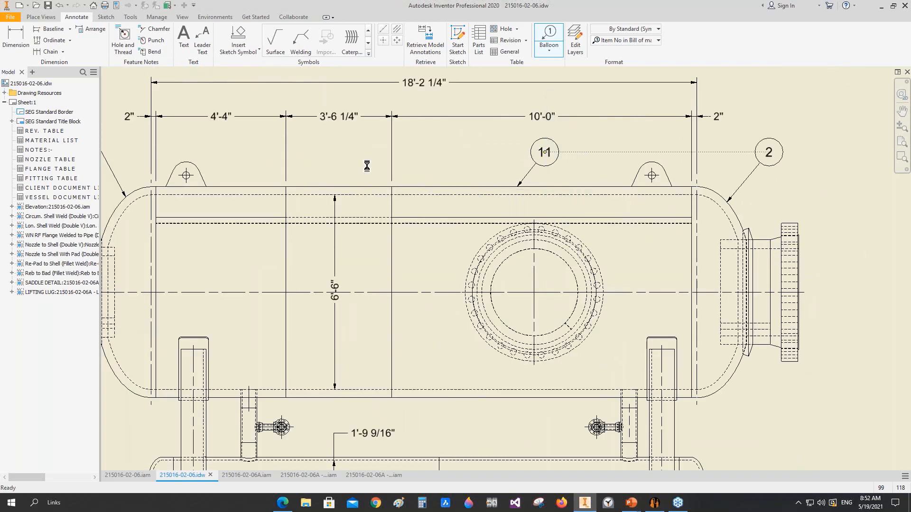
pyautogui.click(535, 163)
pyautogui.click(356, 186)
pyautogui.click(347, 152)
# Step: Balloon the upper vessel's left shell course in line with the other course balloons, and balloon the left lifting lug
pyautogui.click(241, 186)
pyautogui.click(252, 153)
pyautogui.rightClick(252, 152)
pyautogui.click(295, 154)
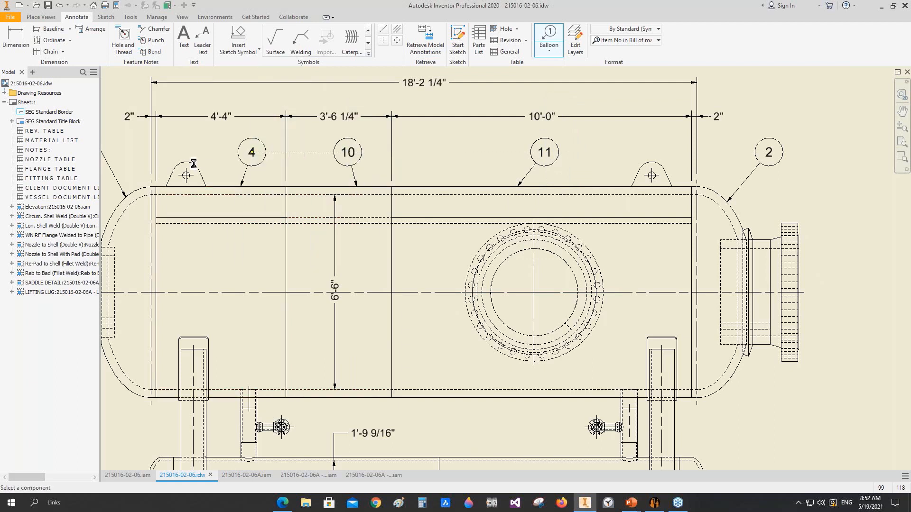
pyautogui.click(193, 164)
pyautogui.click(215, 139)
# Step: Balloon the saddle plate at the left solid edge of the saddle detail's side view, using the Parts Only (legacy) BOM view
pyautogui.scroll(-5, 491, 322)
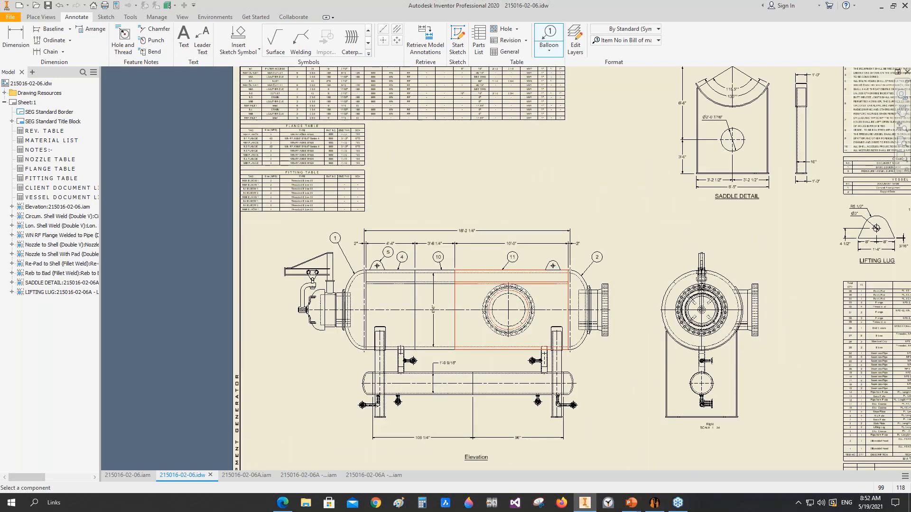
pyautogui.scroll(5, 704, 159)
pyautogui.moveTo(704, 158); pyautogui.dragTo(443, 210, button='middle')
pyautogui.moveTo(717, 268); pyautogui.dragTo(577, 332, button='middle')
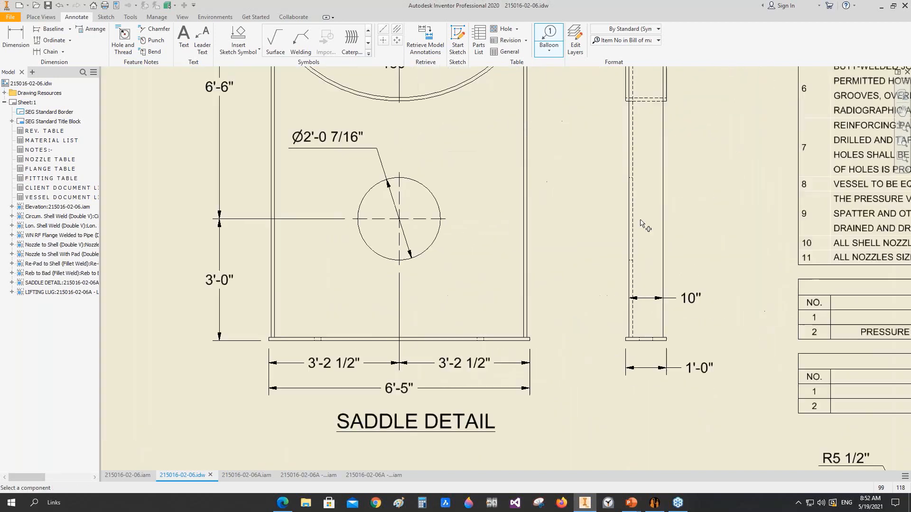
pyautogui.click(634, 223)
pyautogui.click(132, 148)
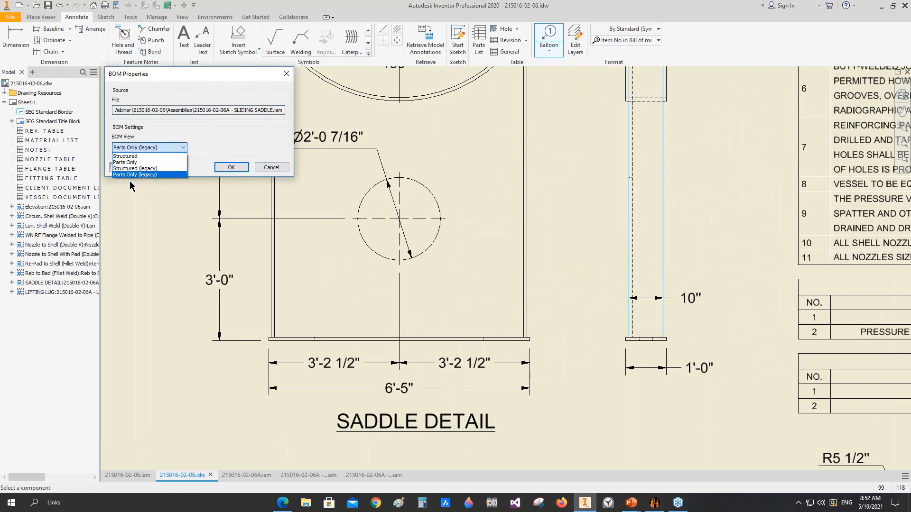
pyautogui.click(133, 178)
pyautogui.click(231, 167)
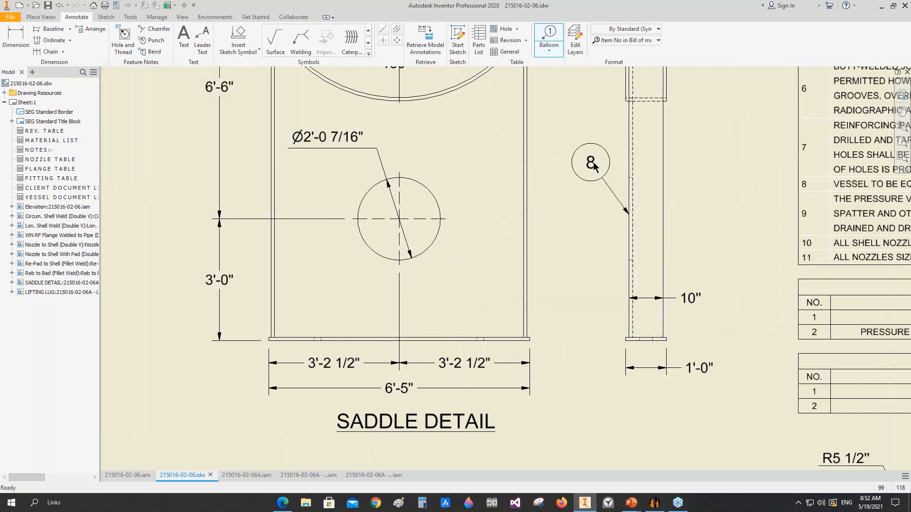
pyautogui.rightClick(593, 163)
pyautogui.click(641, 161)
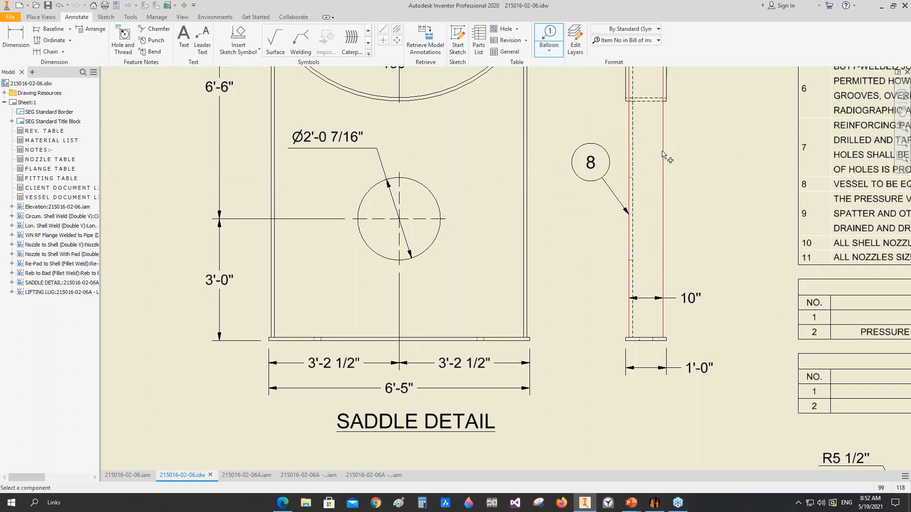
pyautogui.click(662, 151)
pyautogui.press('Escape')
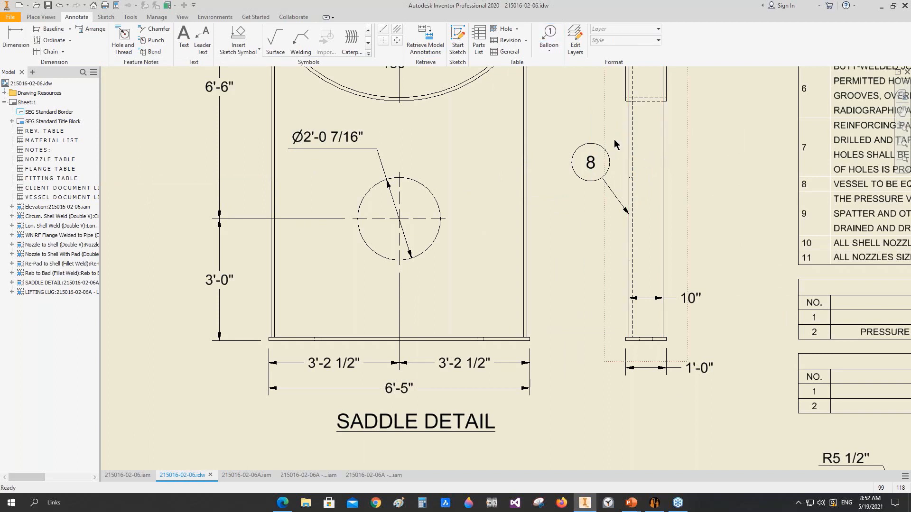
# Step: Balloon the plate shown by the dashed line in the saddle side view with the Item No in Bill of material style
pyautogui.click(553, 37)
pyautogui.click(614, 42)
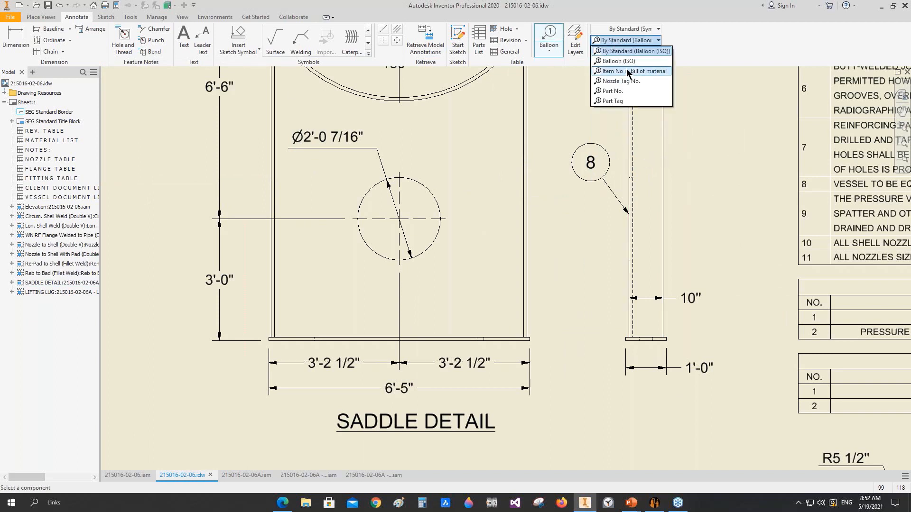
pyautogui.click(627, 70)
pyautogui.click(634, 149)
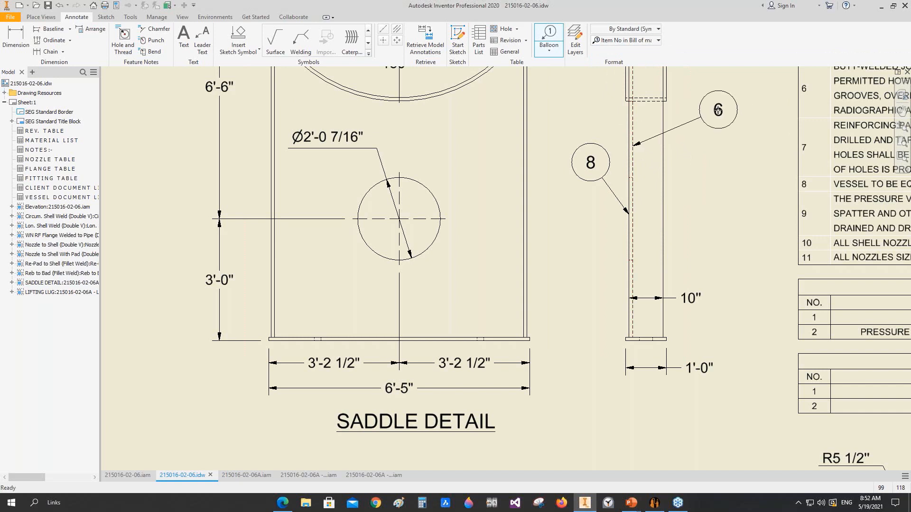
pyautogui.click(717, 109)
# Step: Balloon the curved wear plate at the top of the saddle detail's side view
pyautogui.moveTo(668, 187); pyautogui.dragTo(661, 230, button='middle')
pyautogui.click(659, 129)
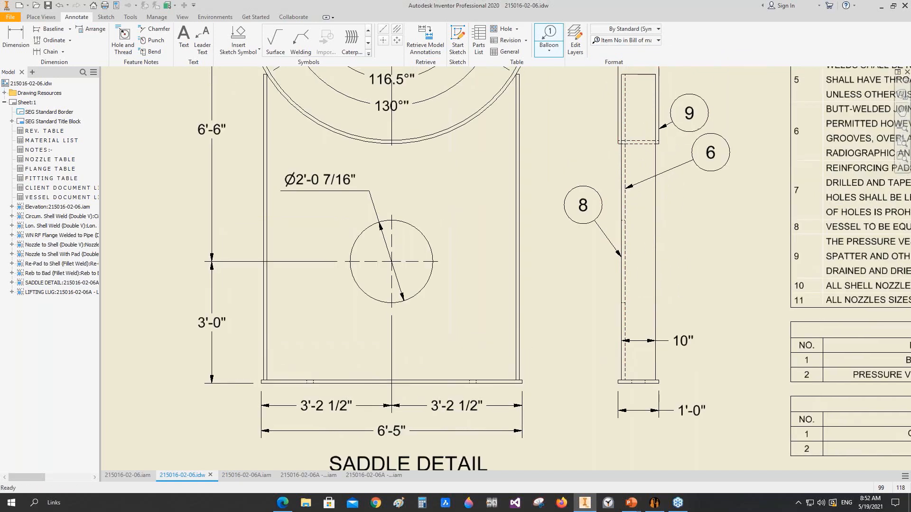
pyautogui.moveTo(689, 114); pyautogui.dragTo(623, 279, button='middle')
pyautogui.click(638, 242)
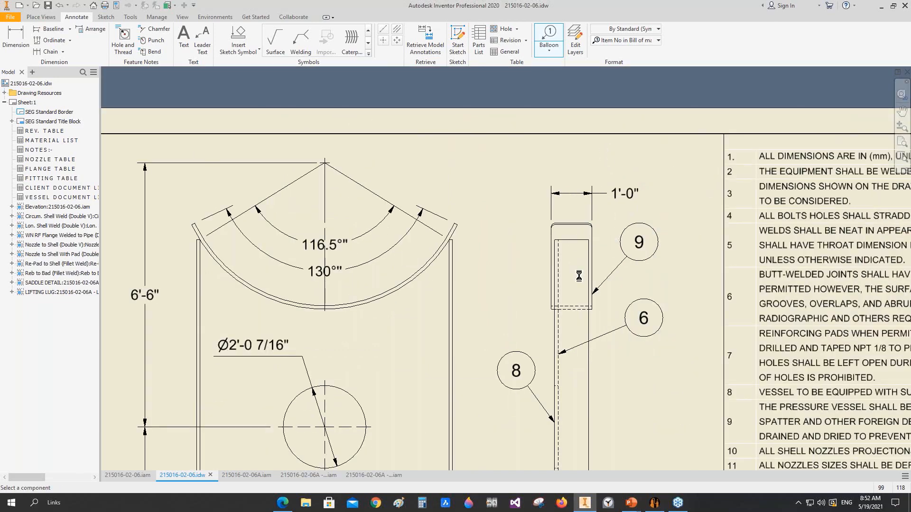
# Step: Balloon the base plate at the foot of the saddle detail's side view
pyautogui.moveTo(541, 347); pyautogui.dragTo(577, 152, button='middle')
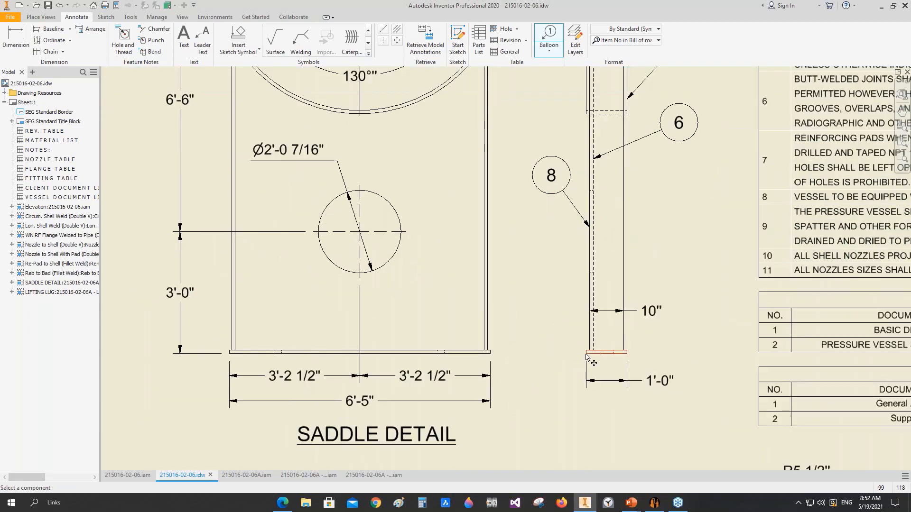
pyautogui.click(587, 353)
pyautogui.click(547, 381)
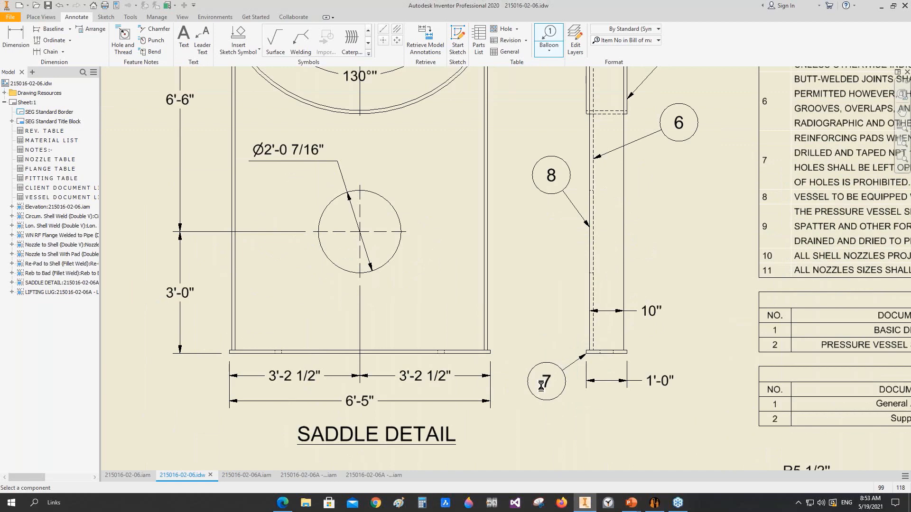
pyautogui.scroll(-3, 545, 398)
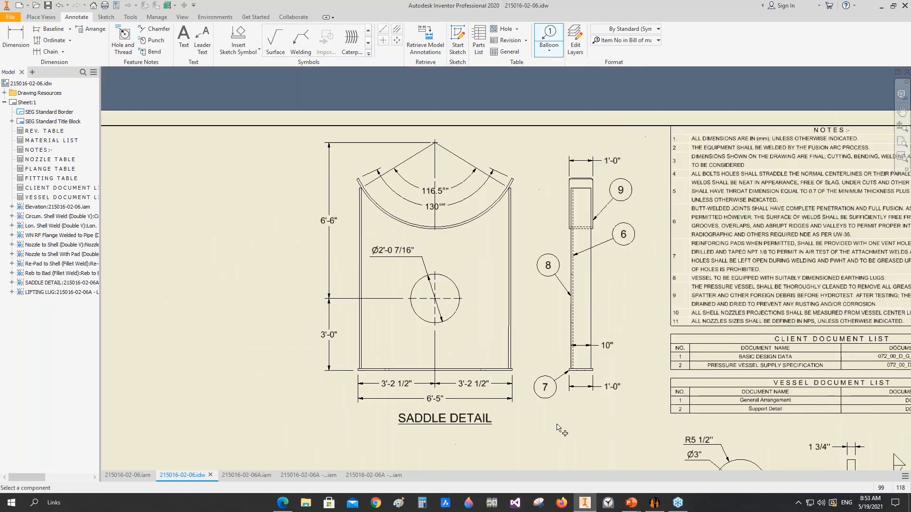
pyautogui.press('Escape')
# Step: Examine the material list's saddle plate, shell course and head rows, including their technical characteristics, material and weight
pyautogui.scroll(-5, 547, 411)
pyautogui.moveTo(548, 410); pyautogui.dragTo(472, 126, button='middle')
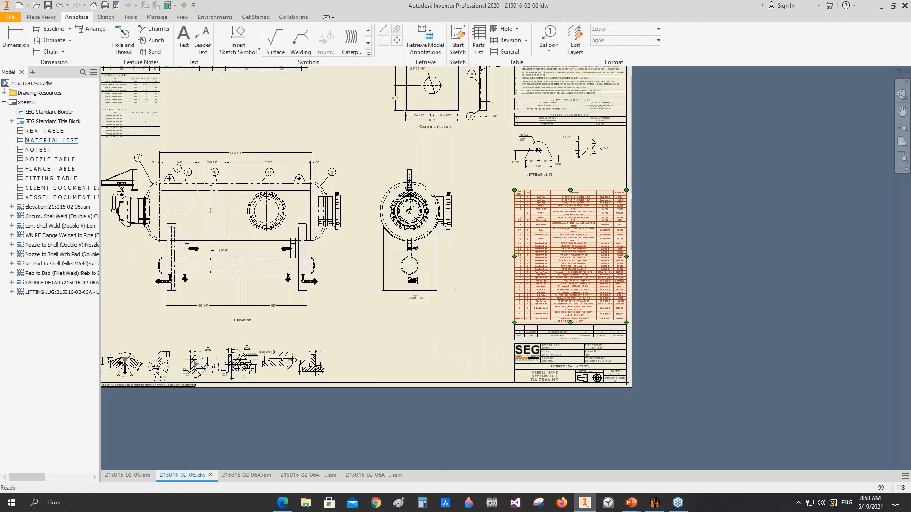
pyautogui.scroll(3, 538, 243)
pyautogui.scroll(4, 512, 333)
pyautogui.moveTo(486, 346); pyautogui.dragTo(461, 303, button='middle')
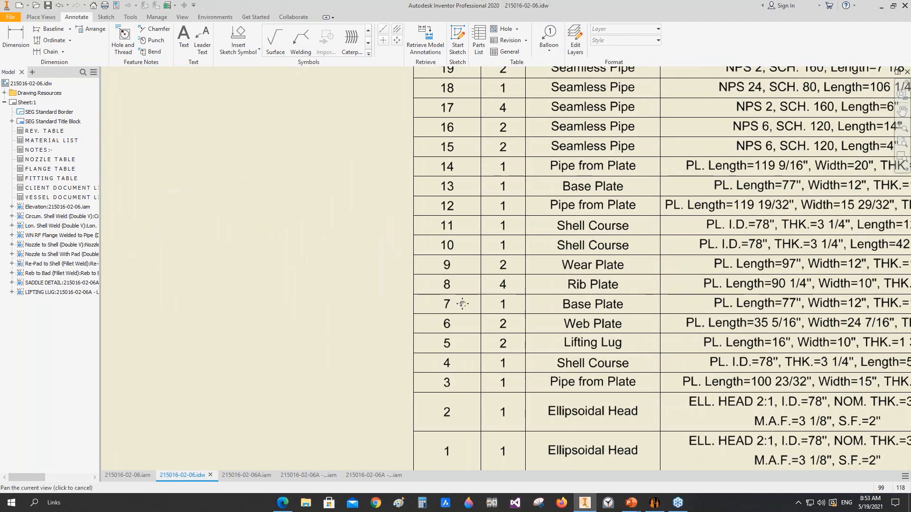
pyautogui.moveTo(604, 307)
pyautogui.mouseDown(button='middle')
pyautogui.moveTo(563, 287)
pyautogui.moveTo(527, 284)
pyautogui.mouseUp(button='middle')
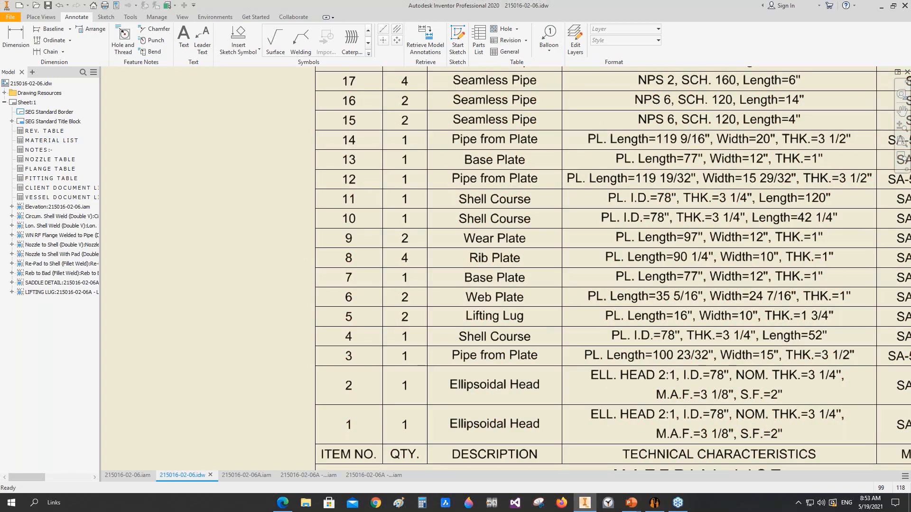
pyautogui.moveTo(708, 282); pyautogui.dragTo(515, 282, button='middle')
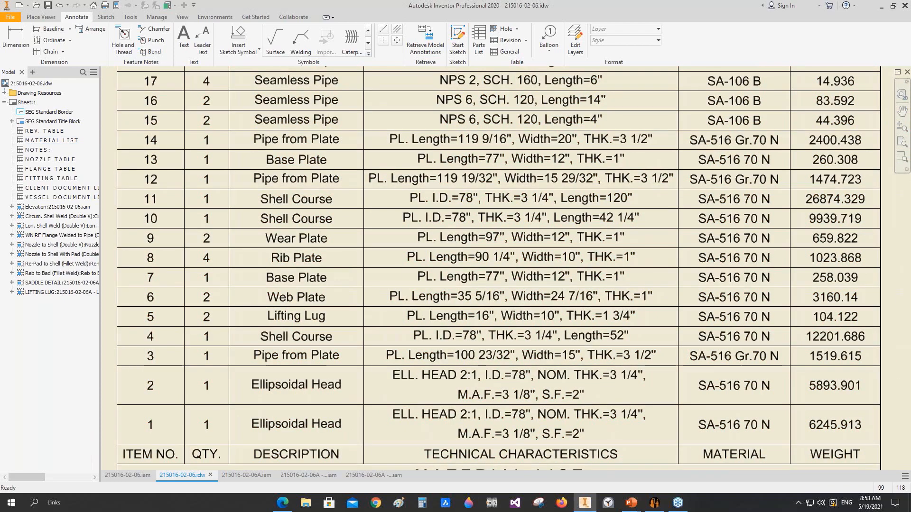
# Step: Dimension the vertical distance between the centres of the upper and lower vessels in the Right view
pyautogui.press('Home')
pyautogui.press('d')
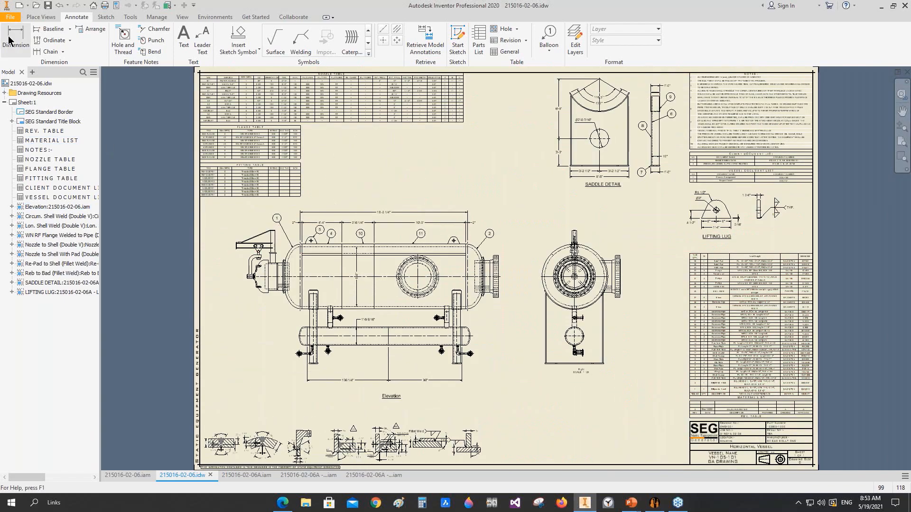
pyautogui.scroll(3, 509, 301)
pyautogui.click(620, 373)
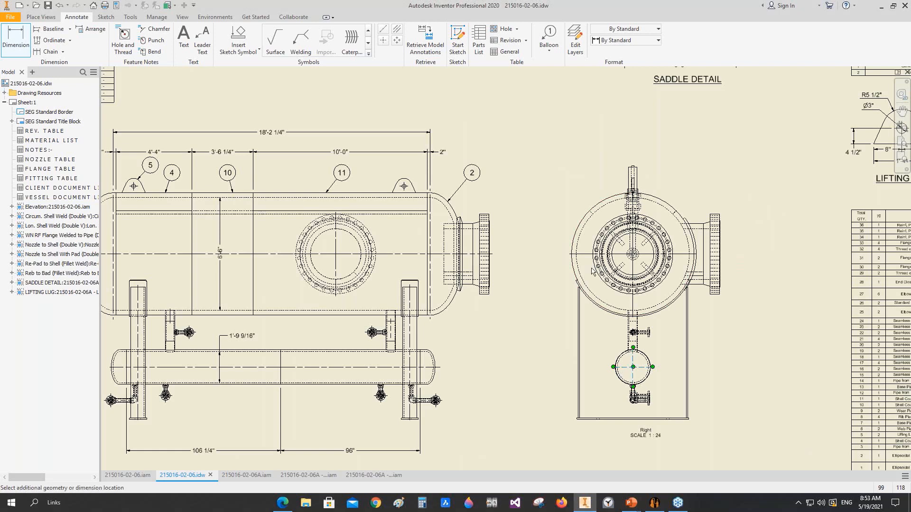
pyautogui.click(573, 263)
pyautogui.click(751, 306)
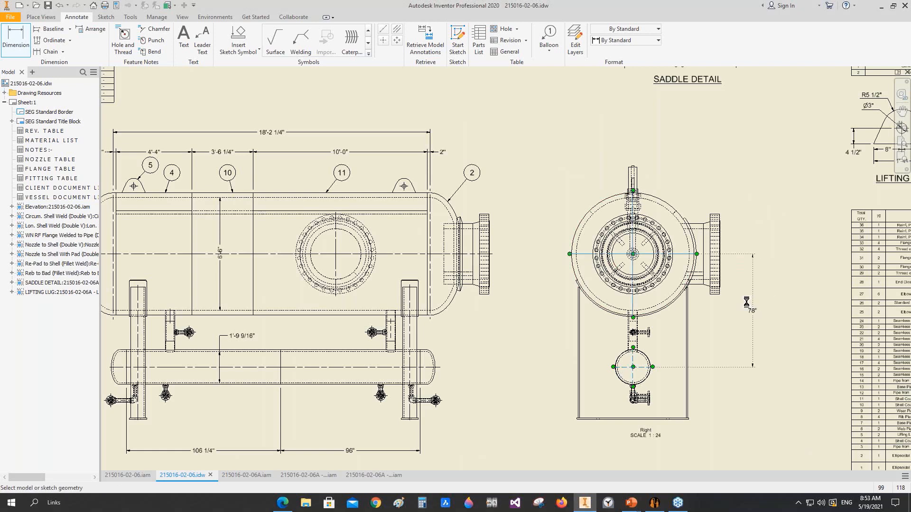
# Step: Dimension the height from the saddle's base to the lower vessel's centre in the Right view, aligned with the centre-to-centre dimension above it
pyautogui.click(649, 377)
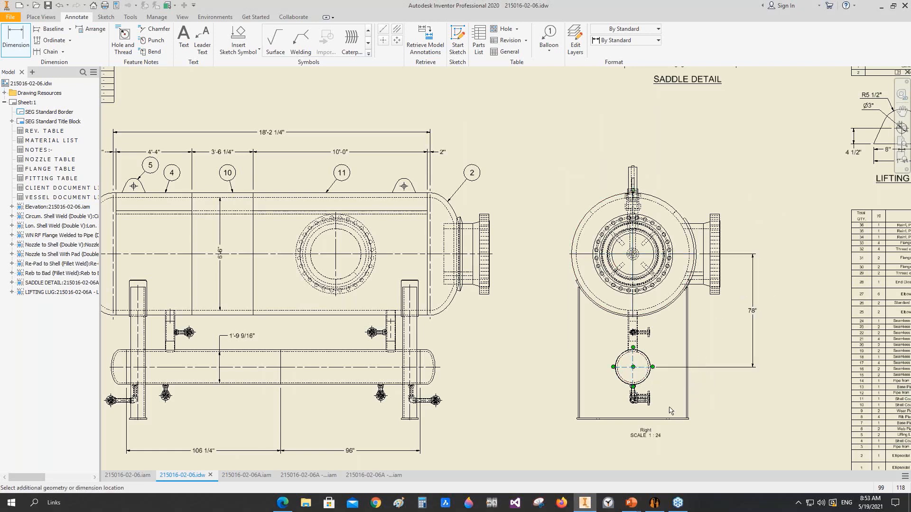
pyautogui.scroll(5, 671, 428)
pyautogui.scroll(-6, 673, 424)
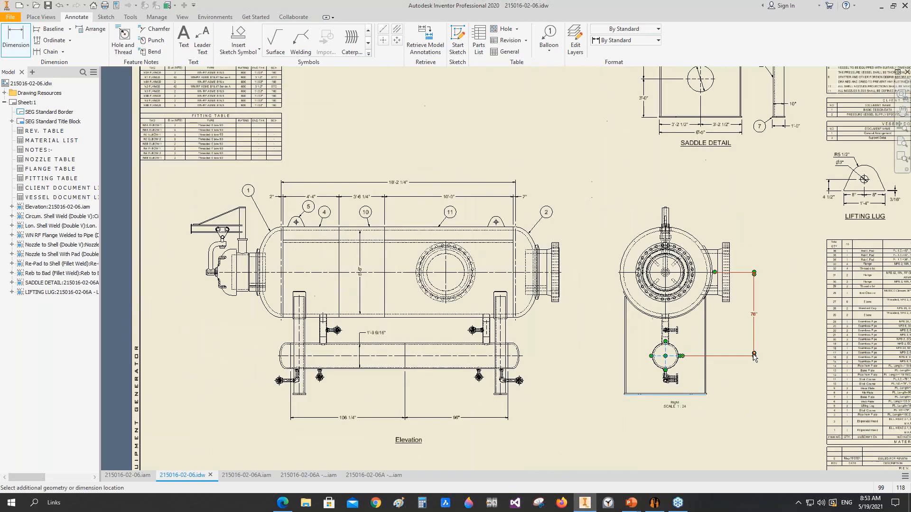
pyautogui.click(756, 372)
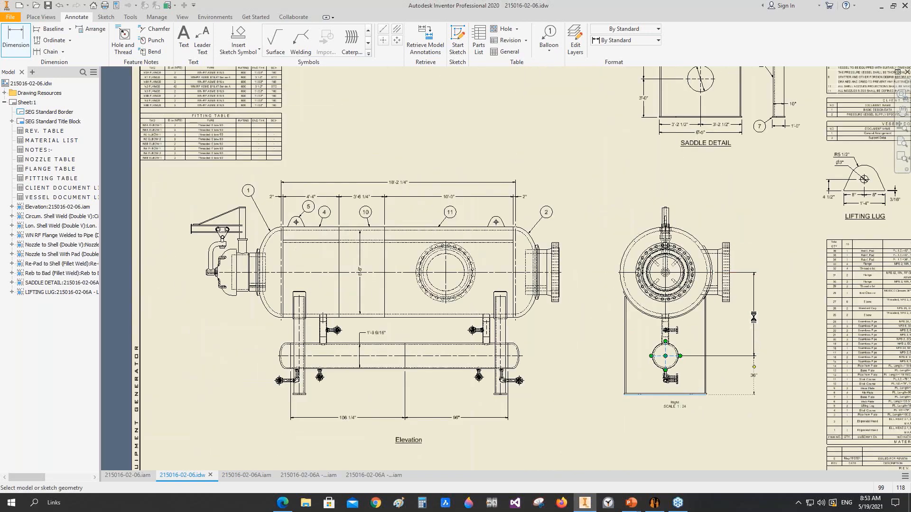
pyautogui.press('Escape')
# Step: Change the Right view's two vertical dimensions to the SEG linear (ft) style
pyautogui.click(754, 315)
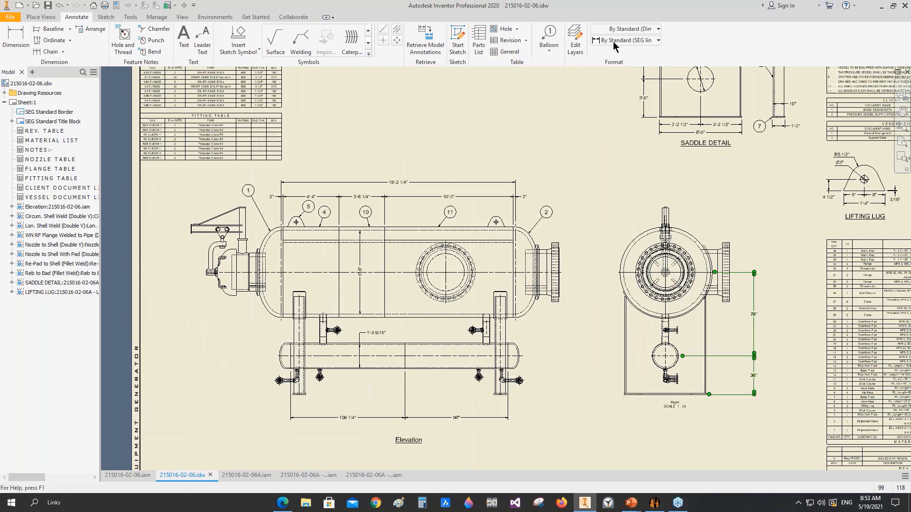
pyautogui.click(615, 41)
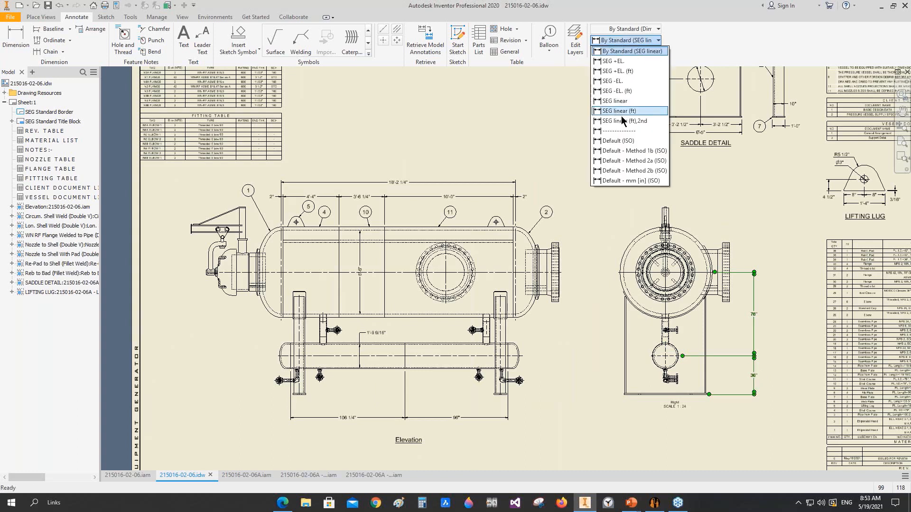
pyautogui.click(623, 111)
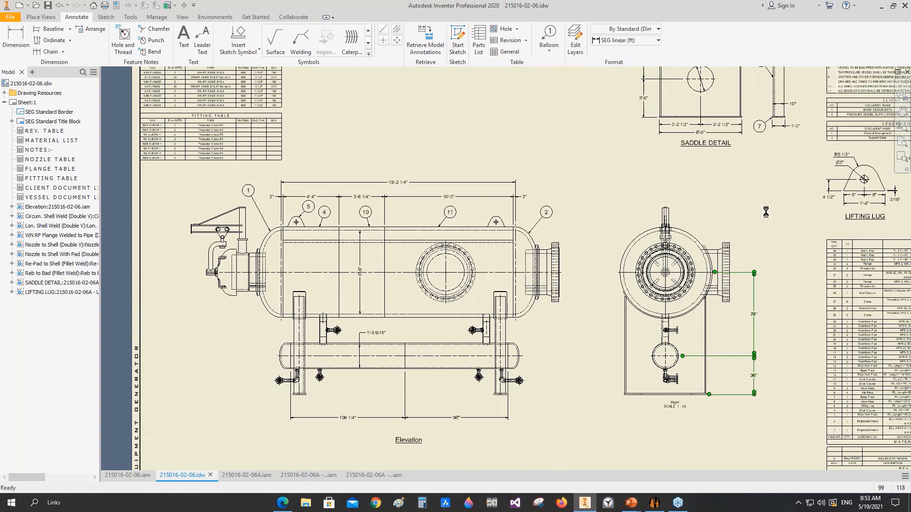
pyautogui.click(748, 212)
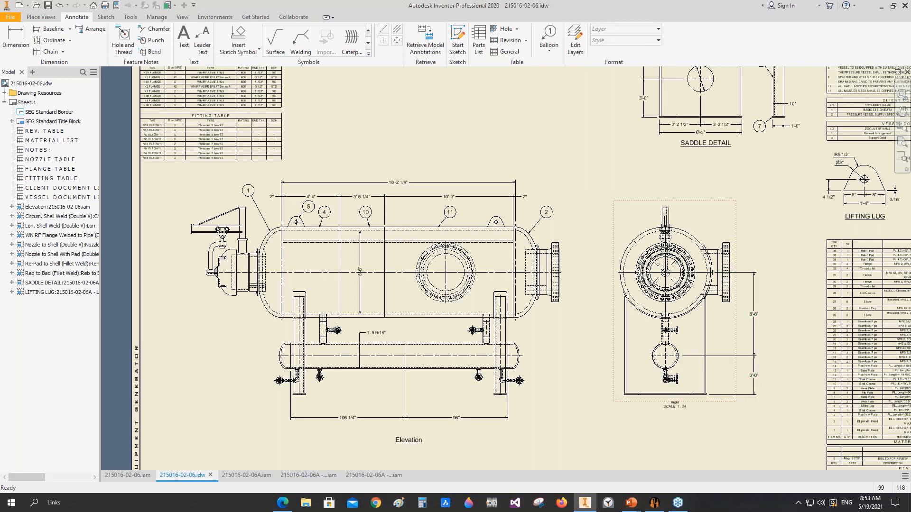
# Step: Balloon the flanged nozzle on the upper vessel's right head in the Nozzle Tag No. style, placing the tag beyond its flange
pyautogui.click(549, 38)
pyautogui.click(626, 40)
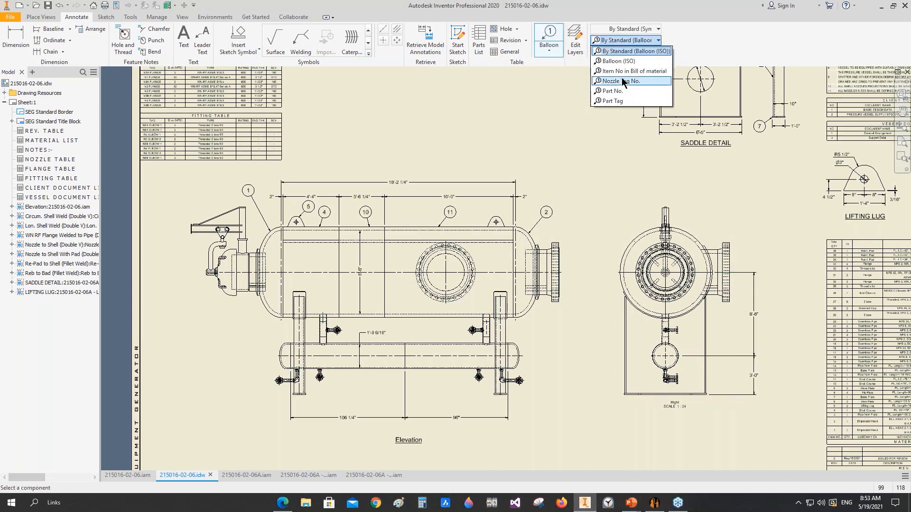
pyautogui.click(621, 81)
pyautogui.scroll(-5, 552, 256)
pyautogui.click(550, 257)
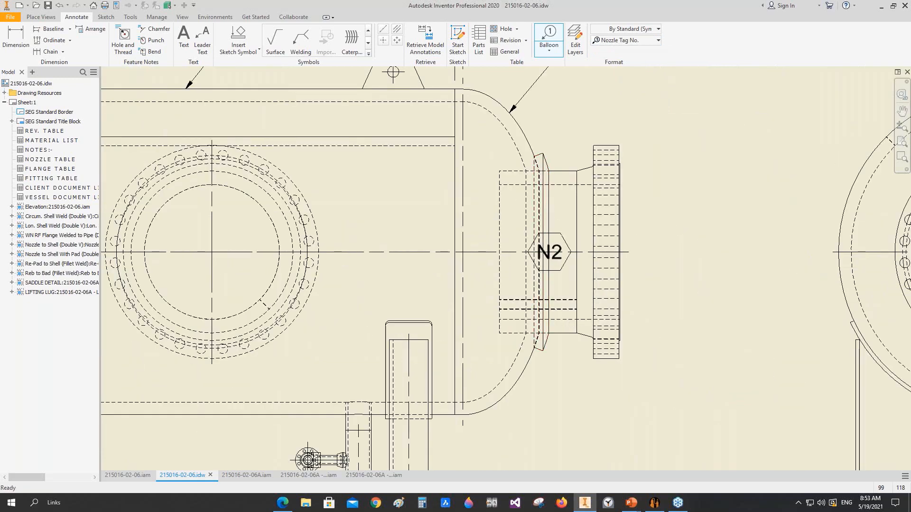
pyautogui.click(678, 256)
pyautogui.rightClick(678, 255)
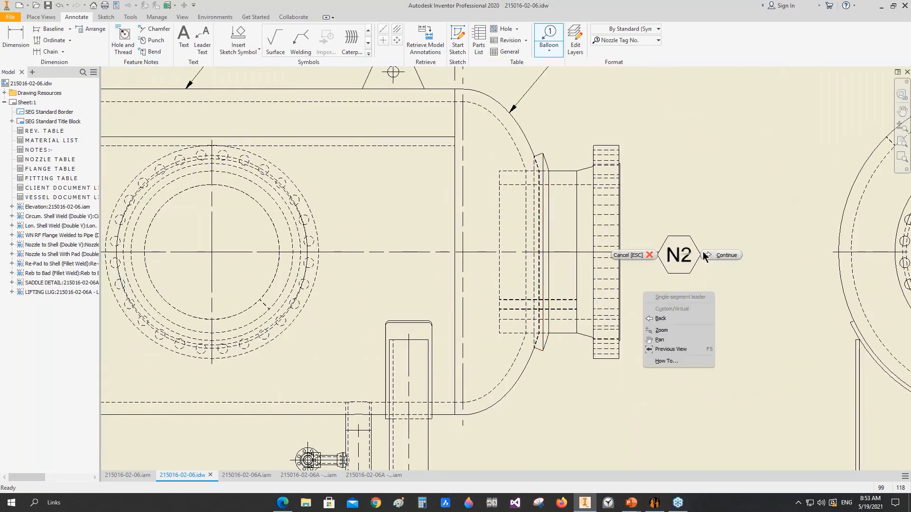
pyautogui.click(708, 254)
# Step: Tag the upper section of the right connecting pipe between the two vessels with a nozzle balloon beside it
pyautogui.scroll(5, 681, 252)
pyautogui.moveTo(603, 265); pyautogui.dragTo(603, 198, button='middle')
pyautogui.scroll(-5, 573, 269)
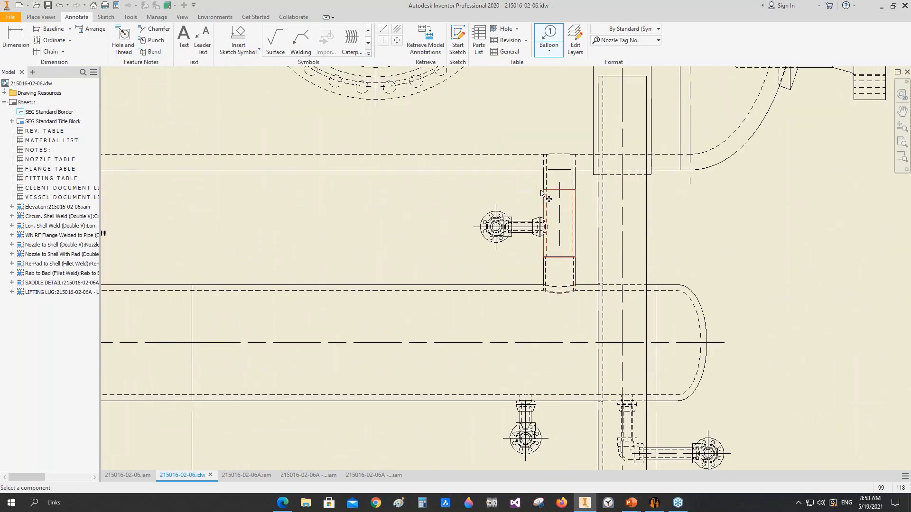
pyautogui.click(543, 176)
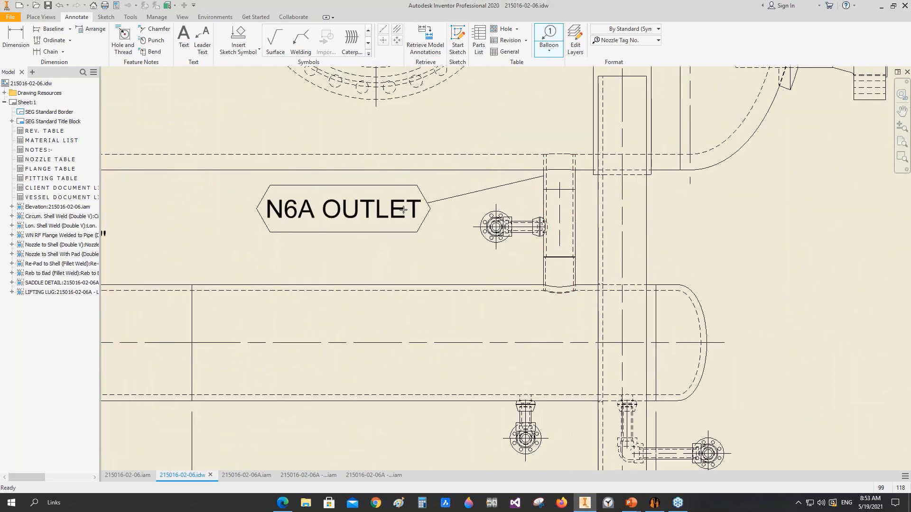
pyautogui.click(407, 202)
pyautogui.rightClick(406, 203)
pyautogui.click(444, 201)
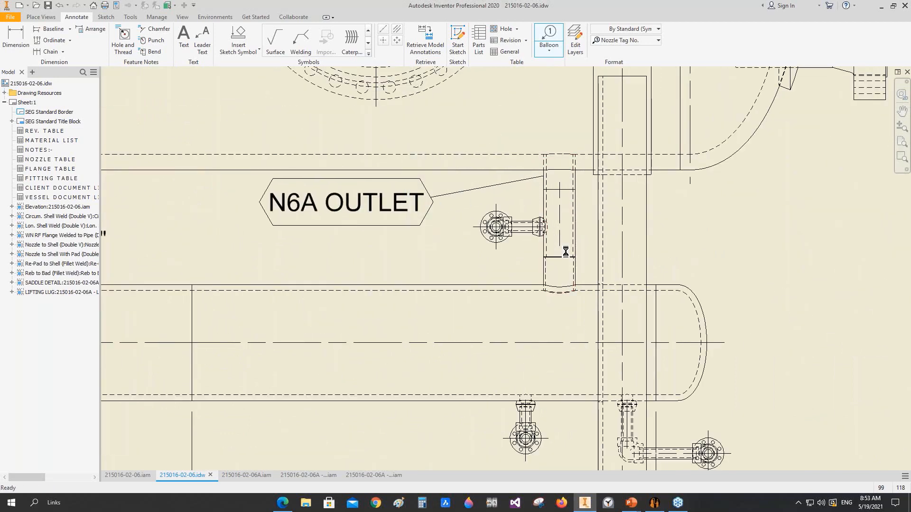
# Step: Tag the small side coupling on the right connecting pipe with a nozzle balloon beyond the right saddle
pyautogui.click(540, 228)
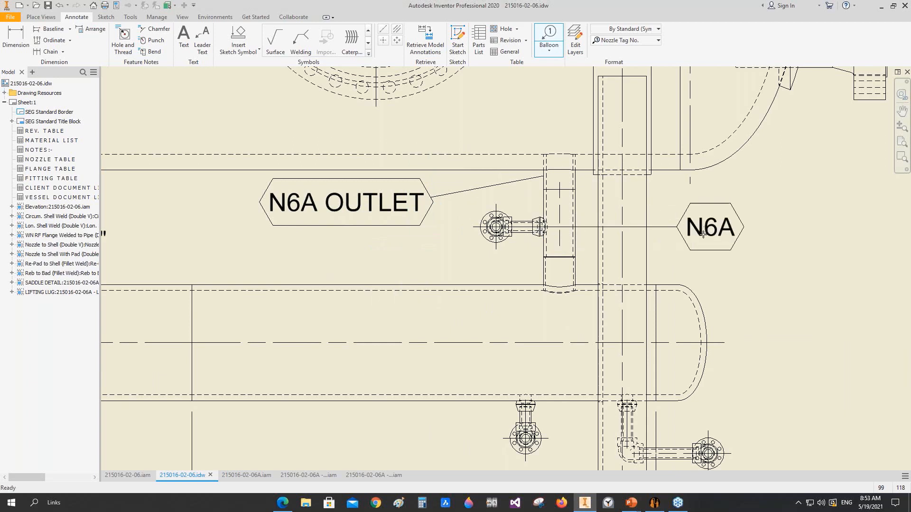
pyautogui.click(704, 234)
pyautogui.rightClick(703, 235)
pyautogui.click(746, 235)
# Step: Tag the lower section of the right connecting pipe with a nozzle balloon below the upper section's tag
pyautogui.moveTo(618, 300); pyautogui.dragTo(612, 255, button='middle')
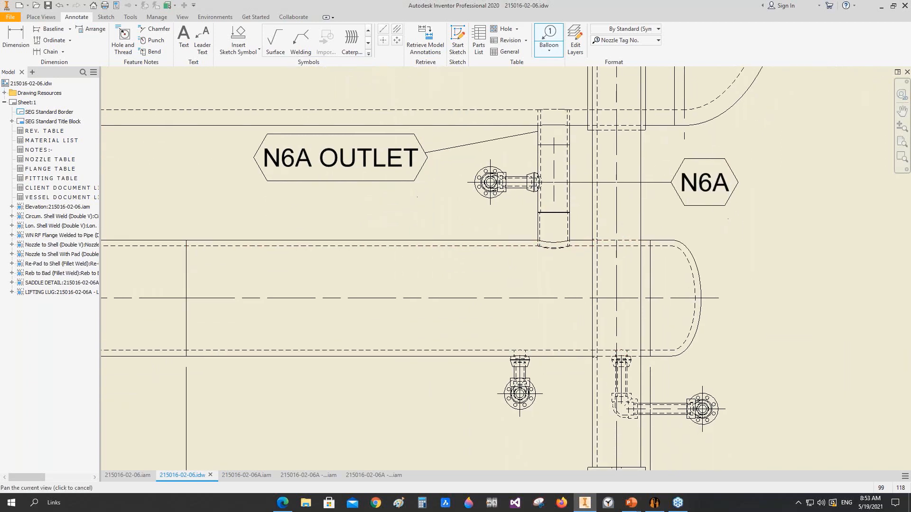
pyautogui.click(537, 231)
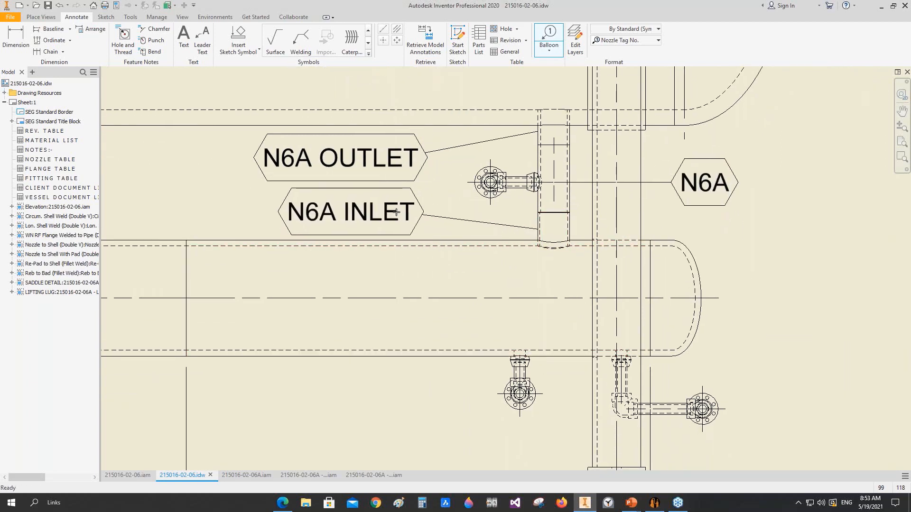
pyautogui.click(396, 212)
pyautogui.rightClick(396, 212)
pyautogui.click(432, 213)
# Step: Tag the small nozzle under the lower vessel, just inside the right saddle, with a nozzle balloon directly below it
pyautogui.scroll(-3, 472, 265)
pyautogui.moveTo(475, 281); pyautogui.dragTo(463, 264, button='middle')
pyautogui.scroll(6, 473, 331)
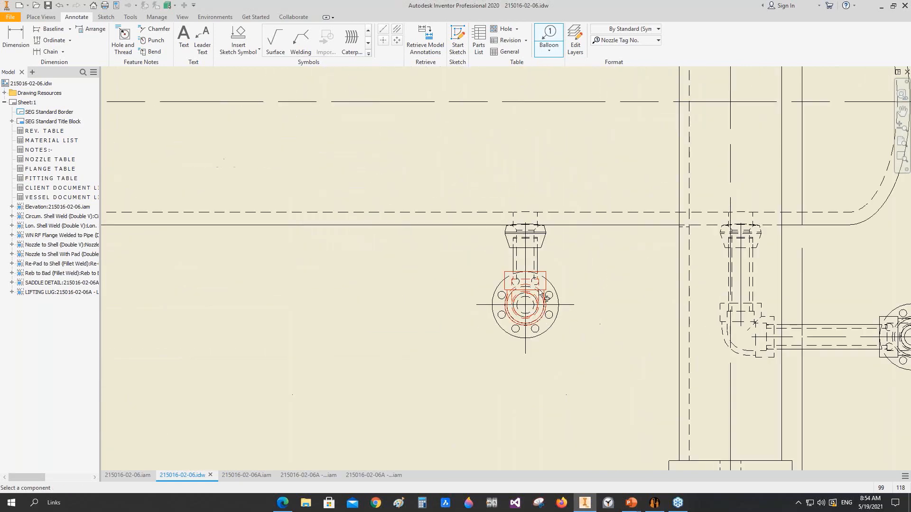
pyautogui.click(527, 249)
pyautogui.scroll(-3, 526, 306)
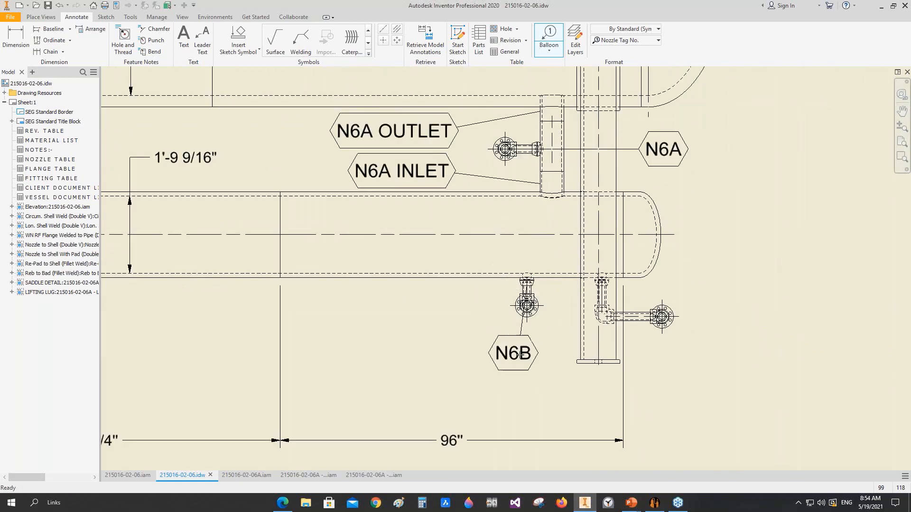
pyautogui.click(524, 353)
pyautogui.rightClick(524, 352)
pyautogui.click(559, 353)
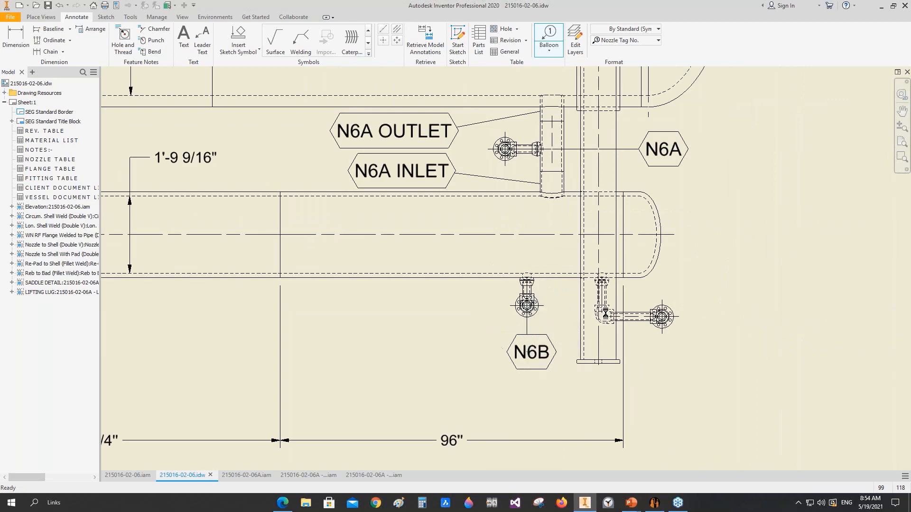
# Step: Tag the elbowed nozzle under the lower vessel at the right saddle with a nozzle balloon below the saddle base
pyautogui.scroll(6, 600, 294)
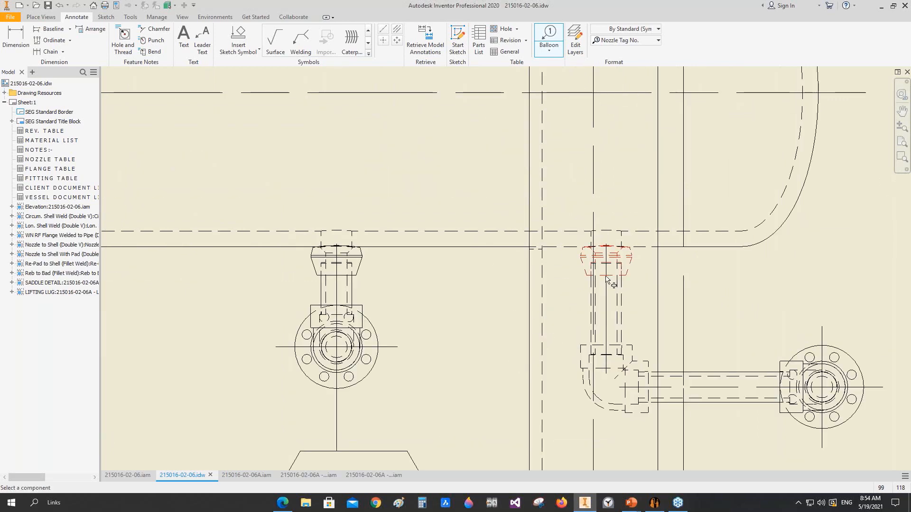
pyautogui.click(606, 278)
pyautogui.scroll(-6, 606, 280)
pyautogui.click(602, 356)
pyautogui.rightClick(602, 356)
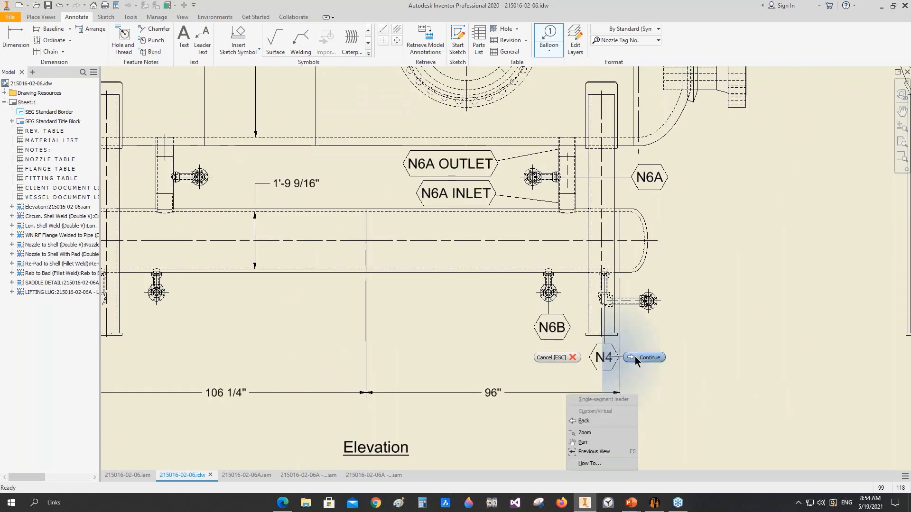
pyautogui.click(645, 358)
# Step: Tag the small nozzle under the lower vessel, just inside the left saddle, with a nozzle balloon directly below it
pyautogui.scroll(-3, 698, 313)
pyautogui.scroll(8, 389, 285)
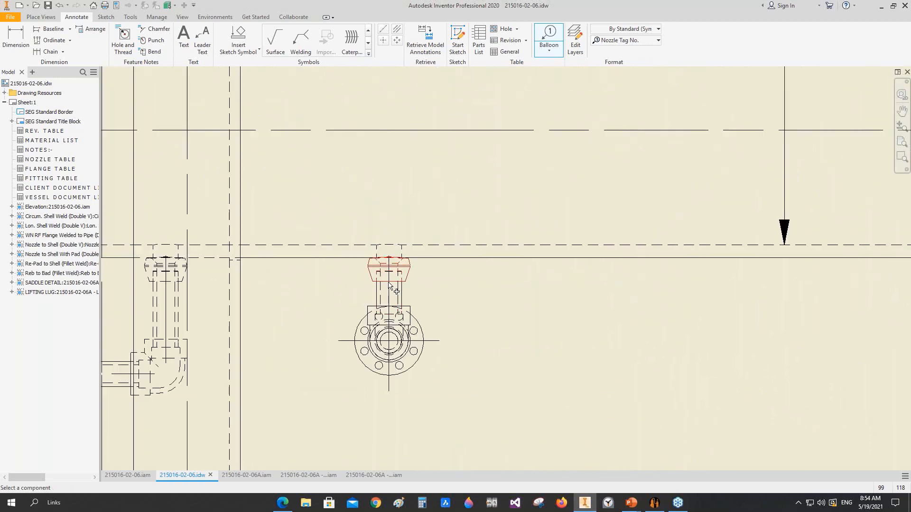
pyautogui.click(389, 285)
pyautogui.scroll(-6, 362, 351)
pyautogui.click(381, 430)
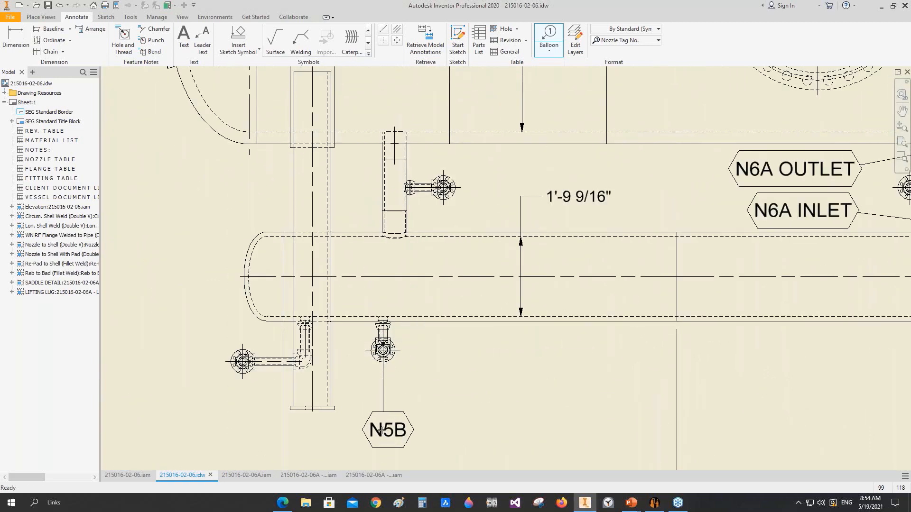
pyautogui.rightClick(381, 430)
pyautogui.click(424, 429)
# Step: Dimension the distance between the two saddle centrelines below the Elevation view, using the SEG linear (ft) dimension style
pyautogui.scroll(-2, 348, 290)
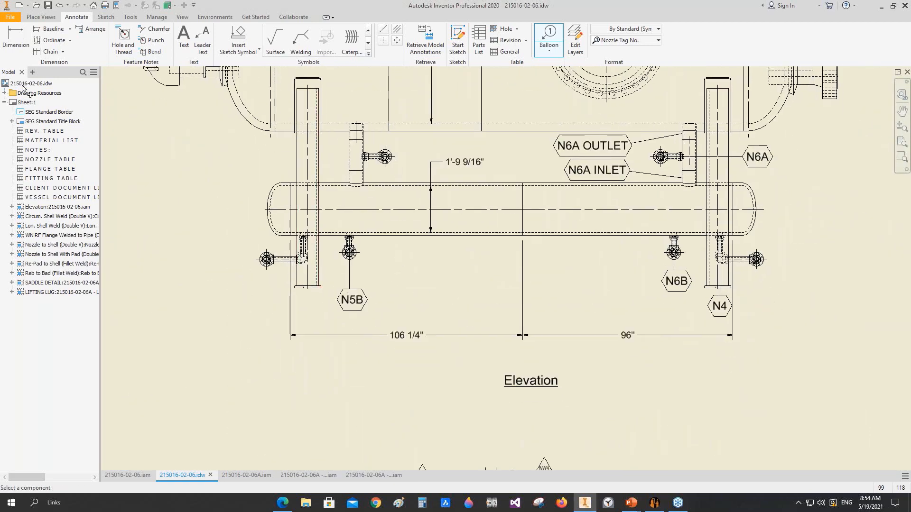
pyautogui.press('d')
pyautogui.click(308, 266)
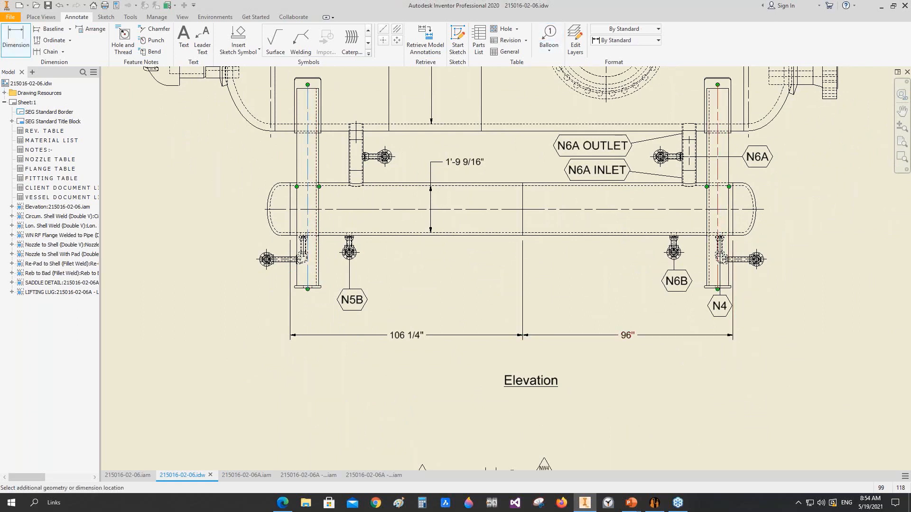
pyautogui.click(718, 279)
pyautogui.click(535, 322)
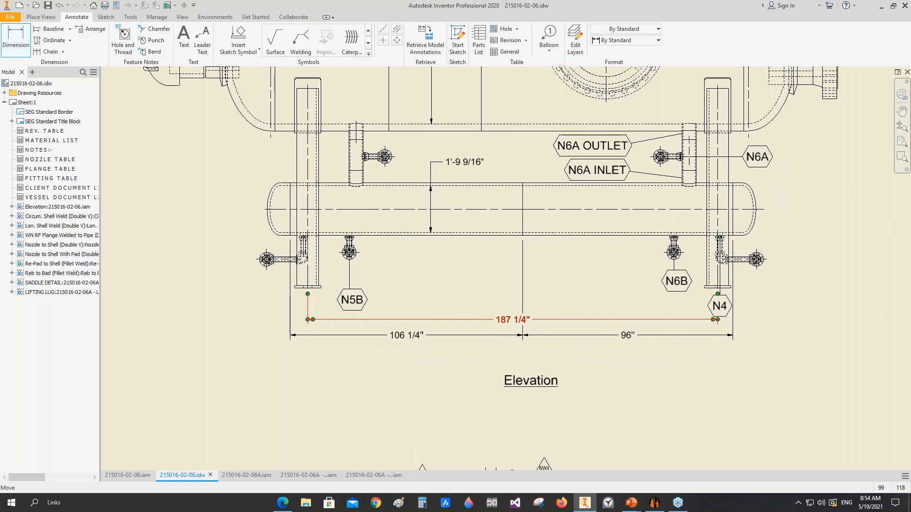
pyautogui.click(645, 29)
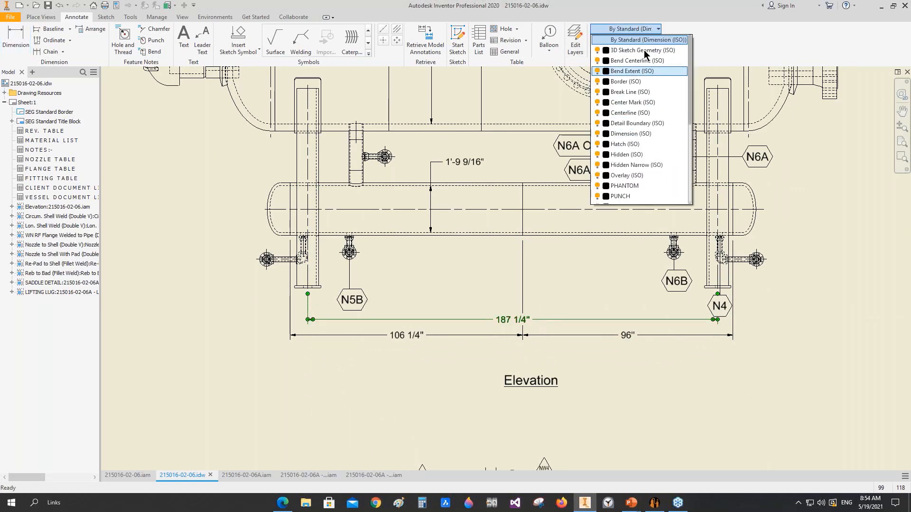
pyautogui.click(656, 40)
pyautogui.click(656, 41)
pyautogui.click(638, 114)
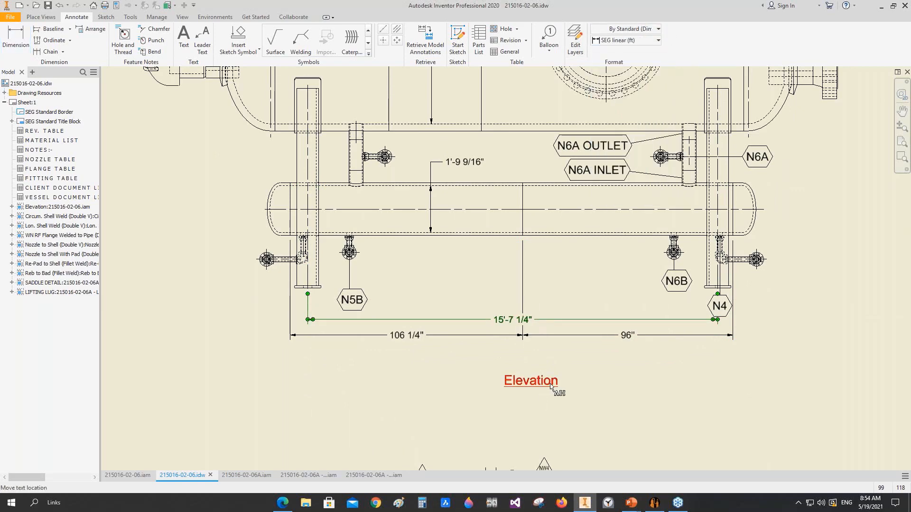
# Step: Expand the drawing resources to list the available sketch symbols
pyautogui.click(552, 383)
pyautogui.scroll(-3, 550, 370)
pyautogui.scroll(-3, 560, 370)
pyautogui.moveTo(602, 371)
pyautogui.mouseDown(button='middle')
pyautogui.moveTo(431, 332)
pyautogui.moveTo(451, 392)
pyautogui.mouseUp(button='middle')
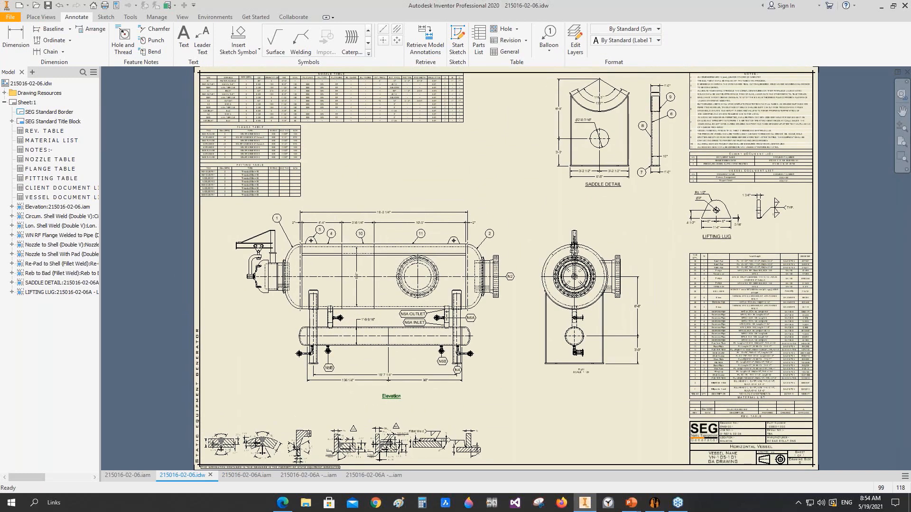
pyautogui.click(13, 104)
pyautogui.click(4, 93)
pyautogui.click(11, 131)
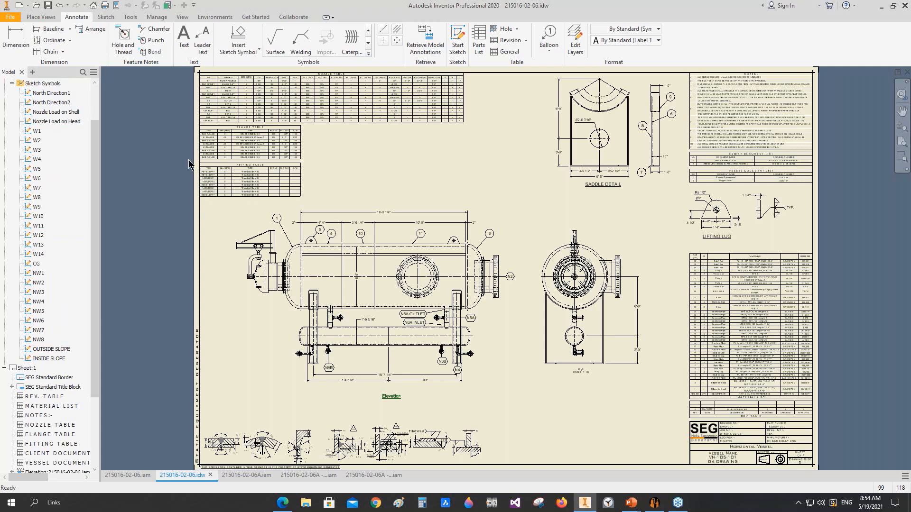
# Step: Create a projected top view from the Elevation view, placed above the sheet
pyautogui.click(41, 17)
pyautogui.click(31, 38)
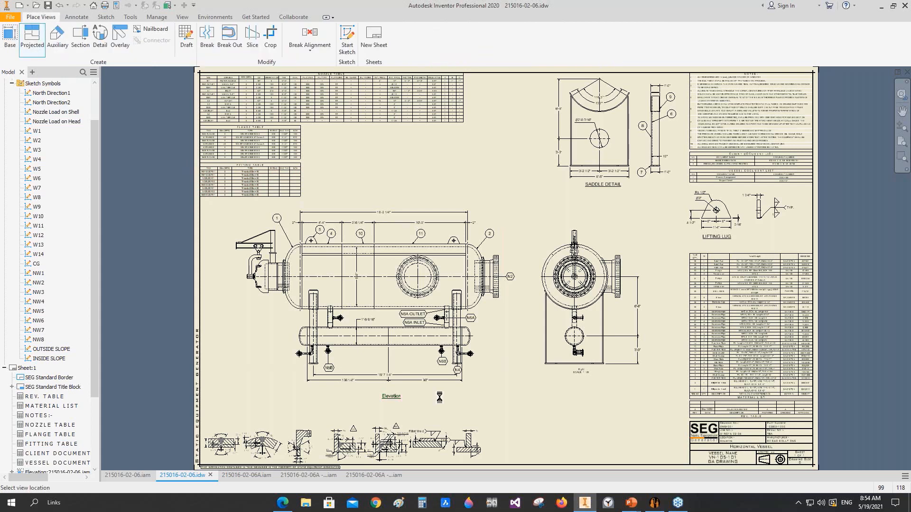
pyautogui.scroll(-3, 377, 208)
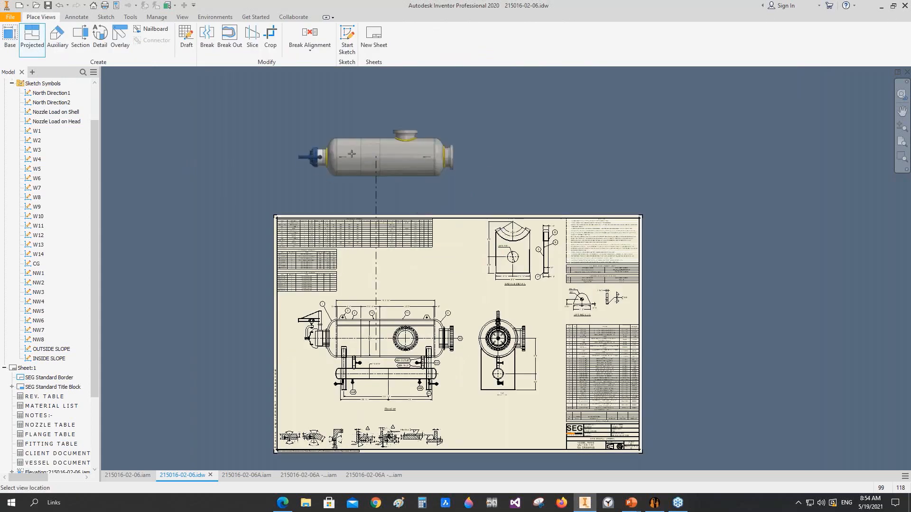
pyautogui.rightClick(381, 159)
pyautogui.click(417, 167)
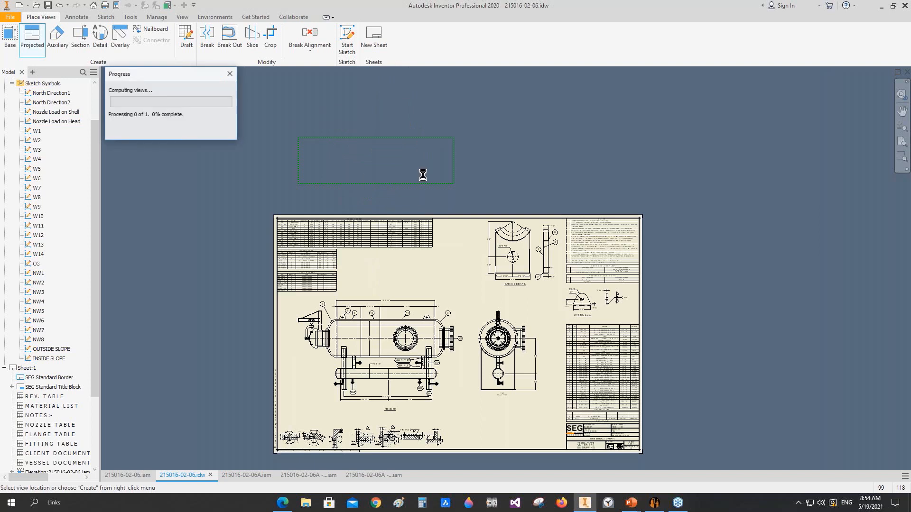
# Step: Break the projected top view's alignment and move the view into the empty sheet area below the Right view
pyautogui.rightClick(451, 139)
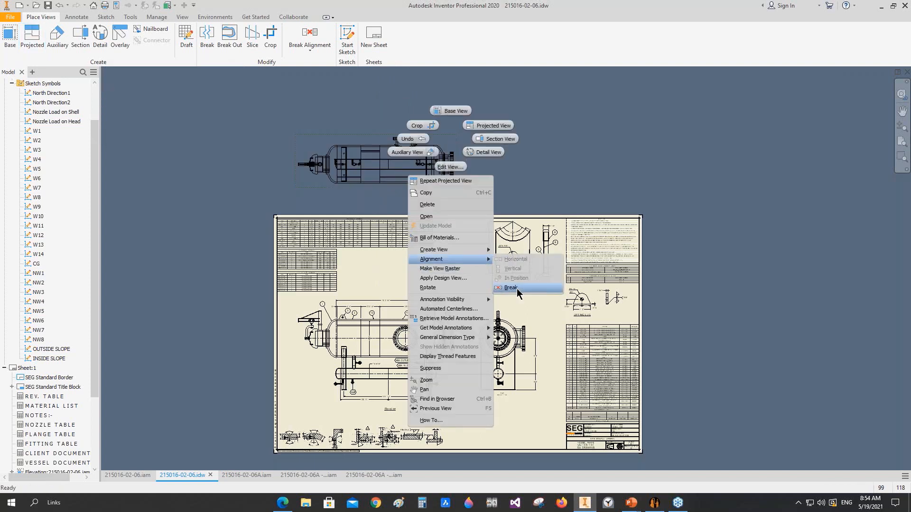
pyautogui.click(516, 288)
pyautogui.moveTo(444, 185); pyautogui.dragTo(557, 438)
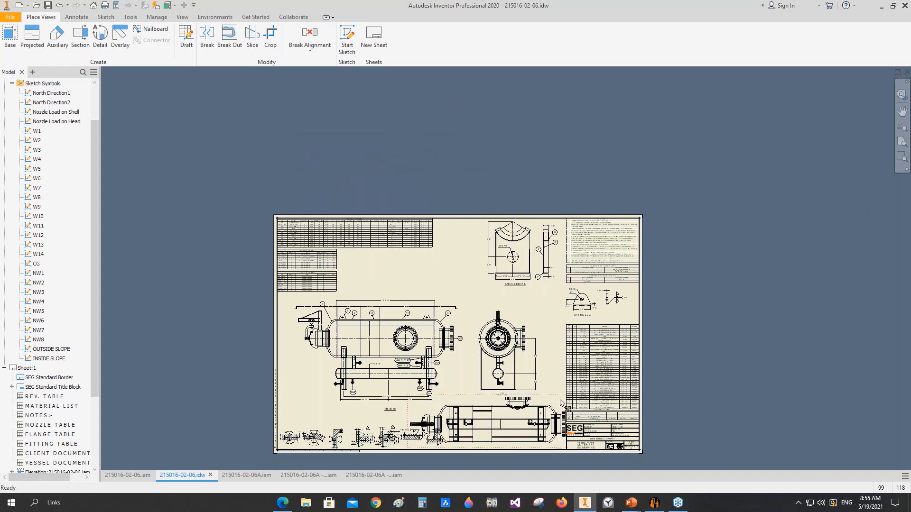
# Step: Scale the relocated top view to 1:60 and raise its view projection line above the Elevation view's overall length dimension
pyautogui.doubleClick(561, 402)
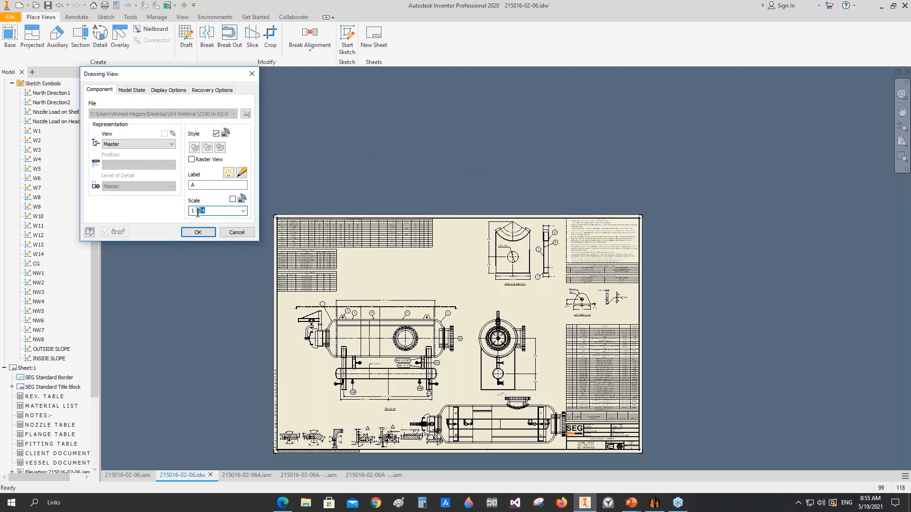
pyautogui.press('Return')
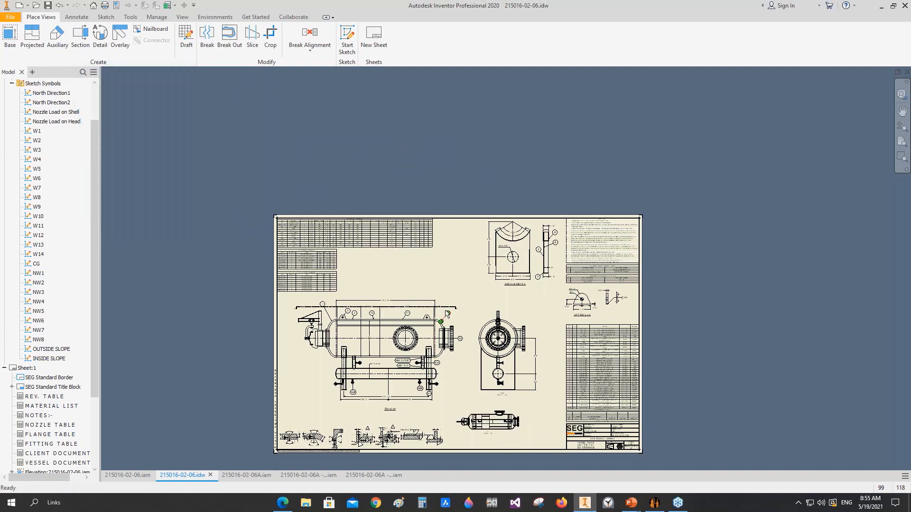
pyautogui.moveTo(435, 312); pyautogui.dragTo(444, 298)
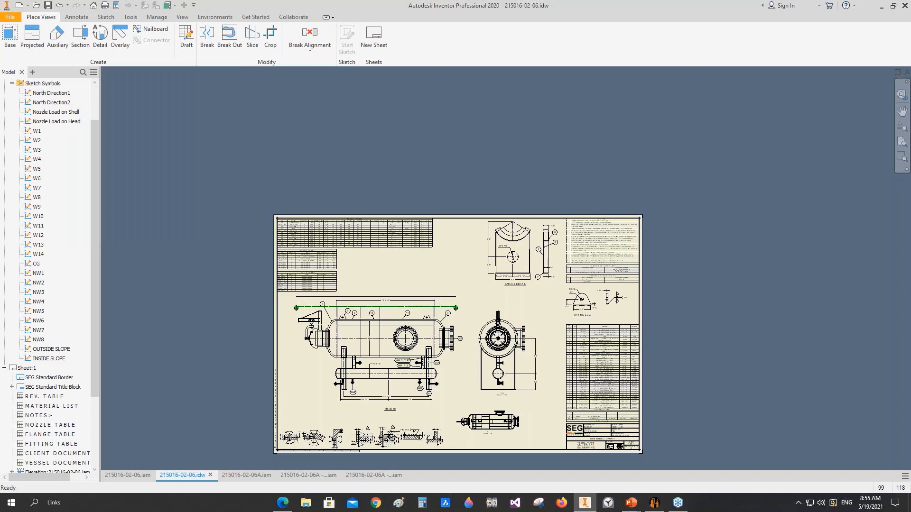
# Step: Change the label of the 1:60 top view to KEY PLAN
pyautogui.scroll(6, 501, 439)
pyautogui.moveTo(502, 439); pyautogui.dragTo(483, 340, button='middle')
pyautogui.moveTo(550, 321); pyautogui.dragTo(618, 344)
pyautogui.doubleClick(617, 338)
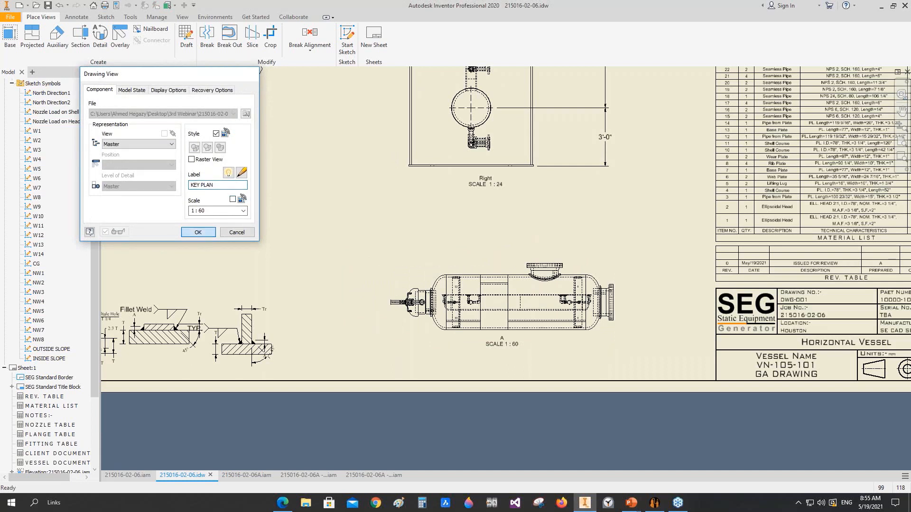
pyautogui.press('Return')
pyautogui.scroll(-3, 565, 315)
pyautogui.moveTo(565, 314); pyautogui.dragTo(615, 327, button='middle')
# Step: Insert the North Direction1 symbol without a leader beside the front end of the KEY PLAN view
pyautogui.scroll(-1, 615, 327)
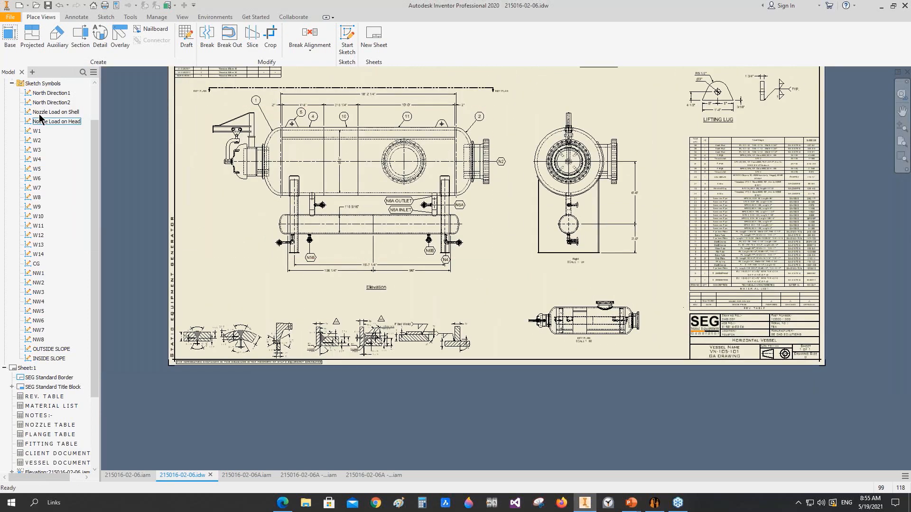
pyautogui.doubleClick(60, 96)
pyautogui.scroll(3, 512, 331)
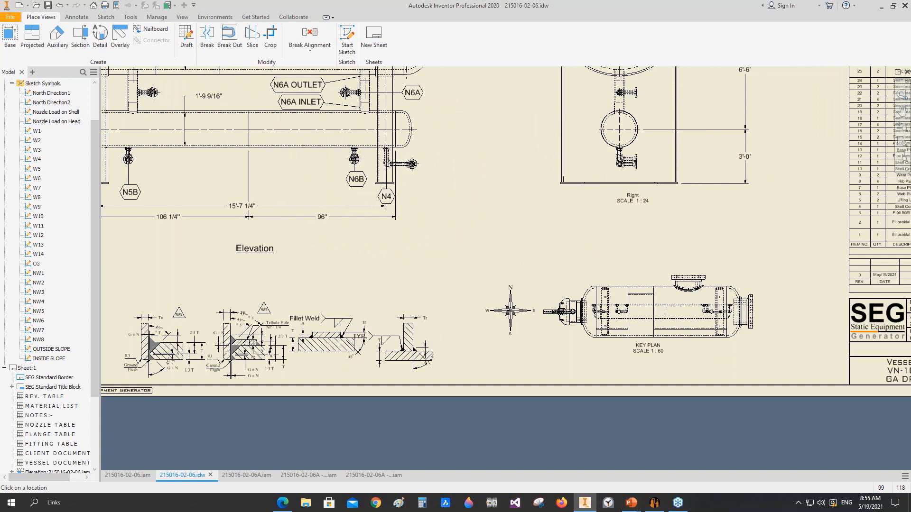
pyautogui.click(512, 310)
pyautogui.rightClick(476, 235)
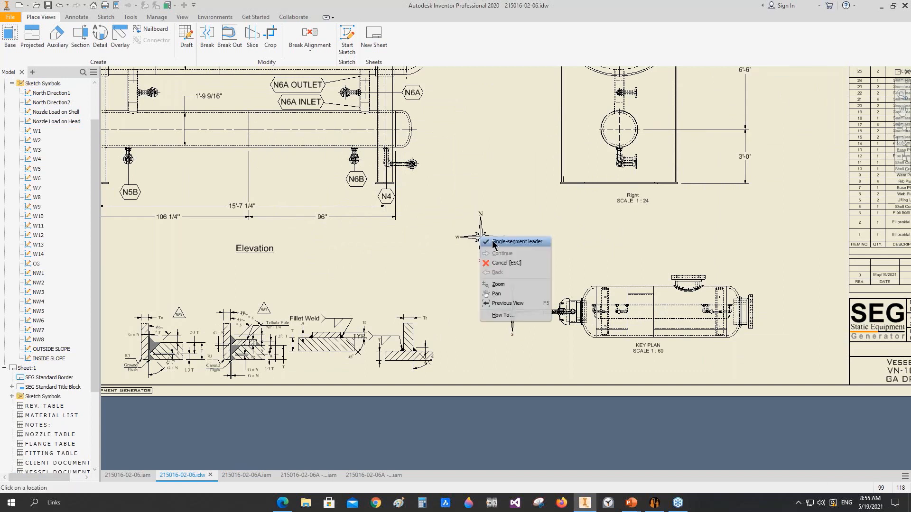
pyautogui.click(496, 261)
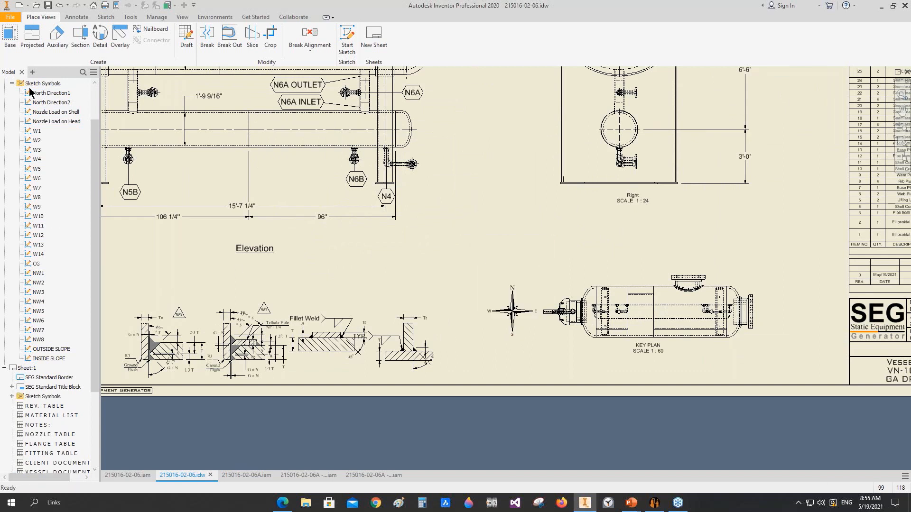
# Step: Place the W1 weld symbol above the circumferential shell weld detail
pyautogui.moveTo(525, 319); pyautogui.dragTo(575, 308, button='middle')
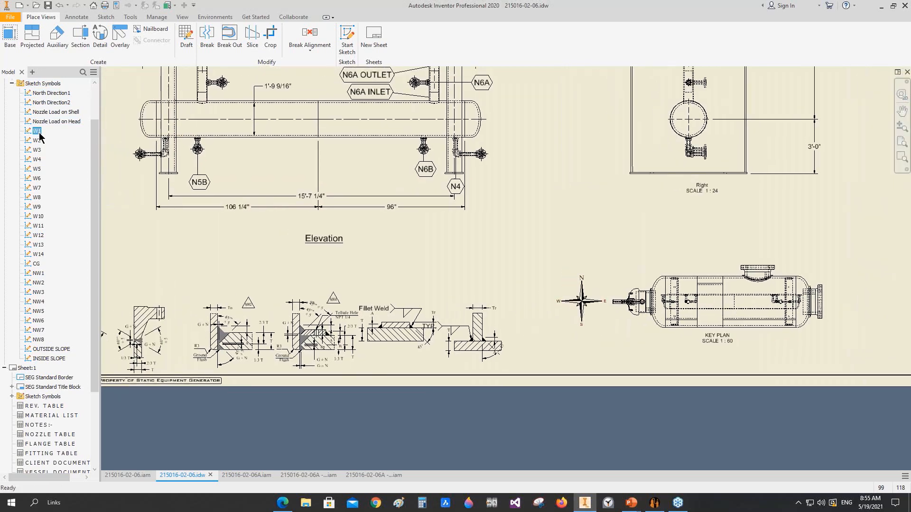
pyautogui.doubleClick(39, 133)
pyautogui.scroll(3, 162, 291)
pyautogui.moveTo(162, 291); pyautogui.dragTo(663, 199, button='middle')
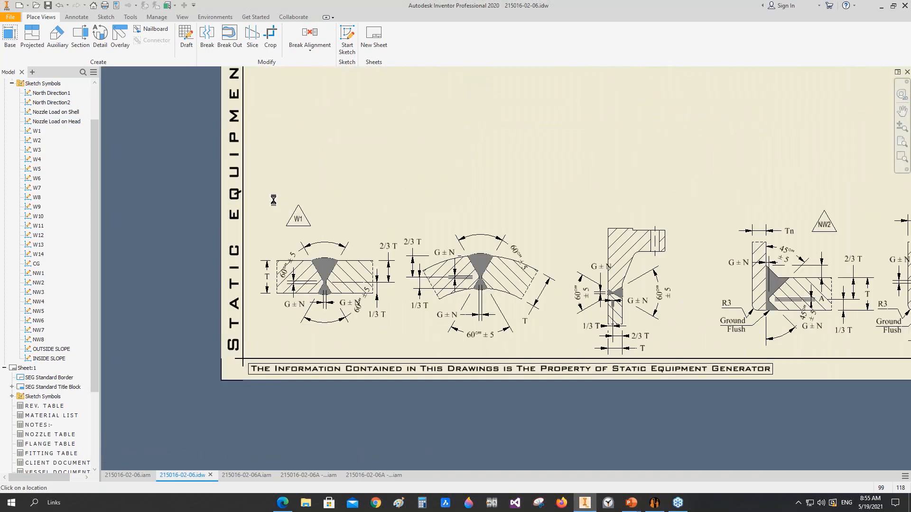
# Step: Place the W2 symbol above the longitudinal shell weld detail and the W3 symbol above the flange-to-pipe weld detail
pyautogui.doubleClick(37, 141)
pyautogui.click(439, 218)
pyautogui.press('Escape')
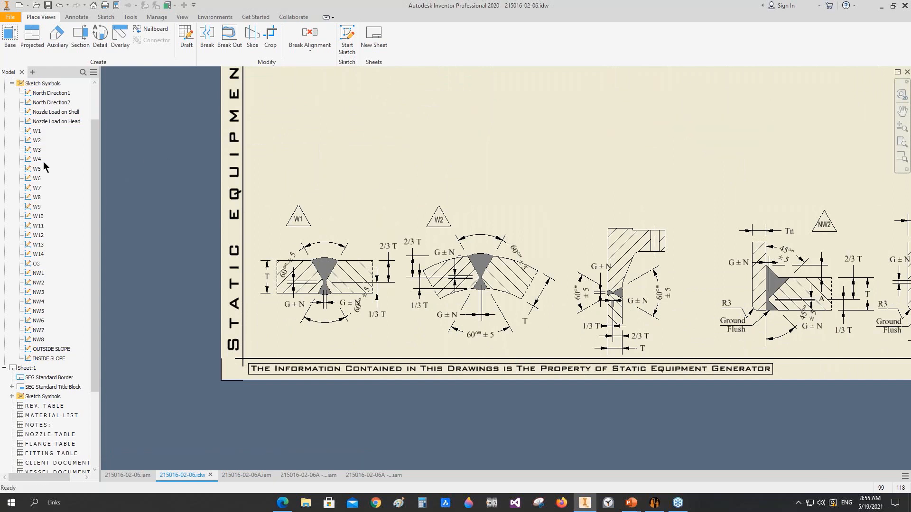
pyautogui.doubleClick(37, 153)
pyautogui.click(583, 202)
pyautogui.press('Escape')
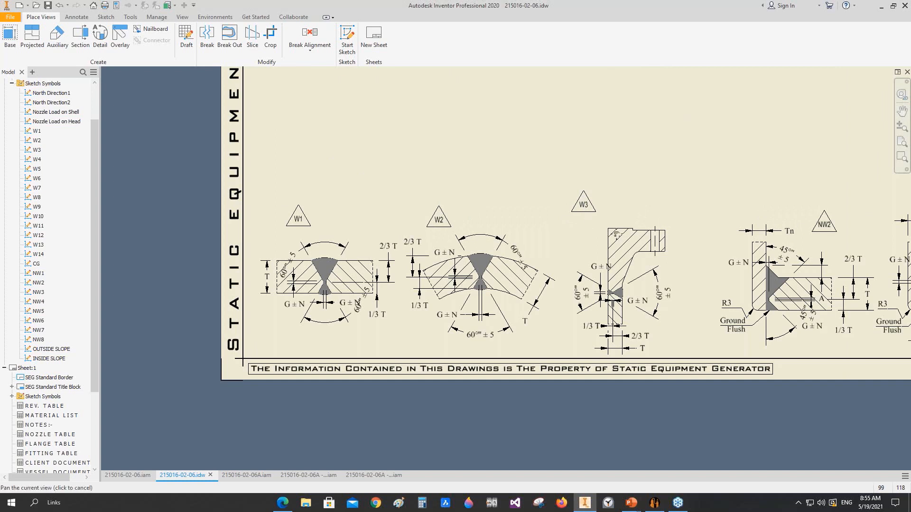
# Step: Place the W4 weld symbol above the re-pad to shell fillet weld detail
pyautogui.moveTo(624, 232); pyautogui.dragTo(614, 228, button='middle')
pyautogui.moveTo(342, 307); pyautogui.dragTo(327, 324, button='middle')
pyautogui.press('Escape')
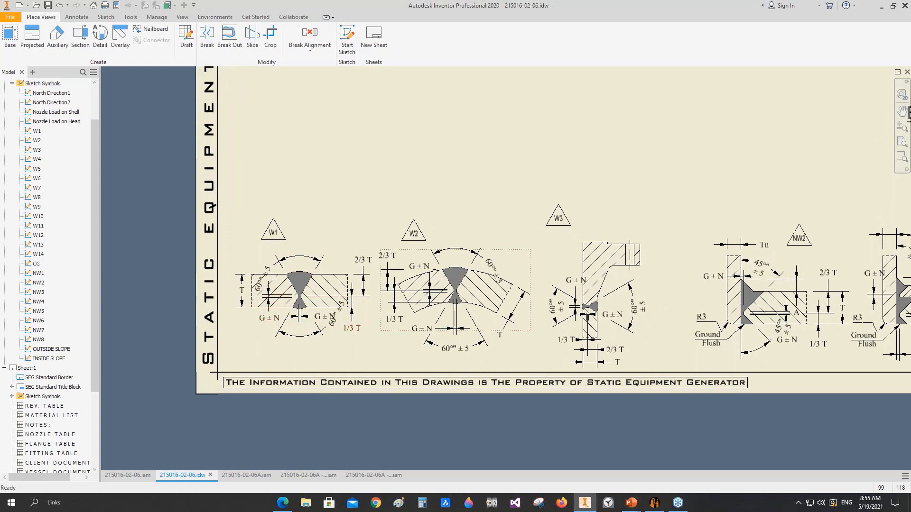
pyautogui.moveTo(619, 426); pyautogui.dragTo(519, 397, button='middle')
pyautogui.scroll(-3, 488, 324)
pyautogui.moveTo(419, 317); pyautogui.dragTo(414, 319, button='middle')
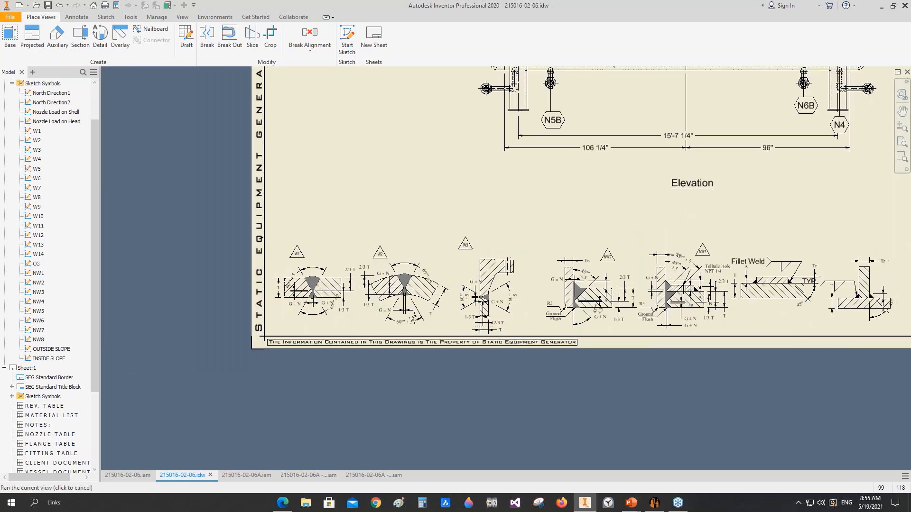
pyautogui.moveTo(485, 298); pyautogui.dragTo(332, 287, button='middle')
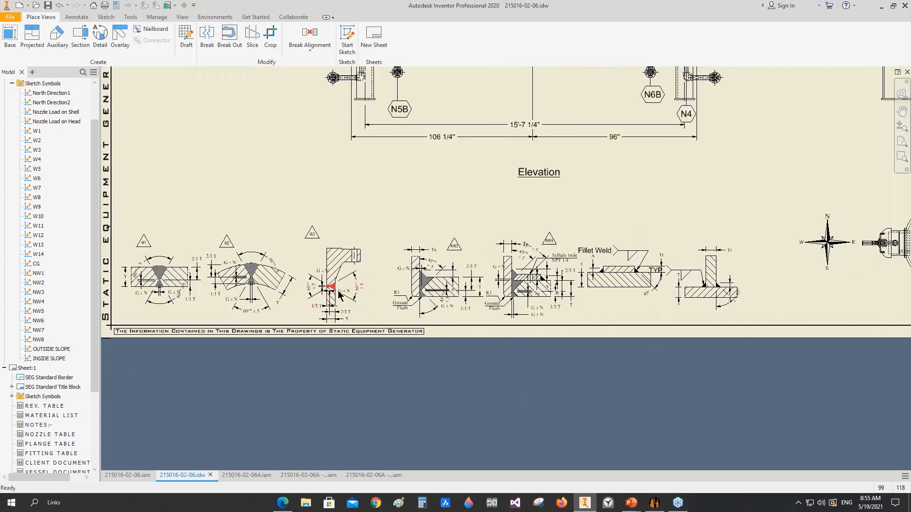
pyautogui.moveTo(405, 301); pyautogui.dragTo(388, 302, button='middle')
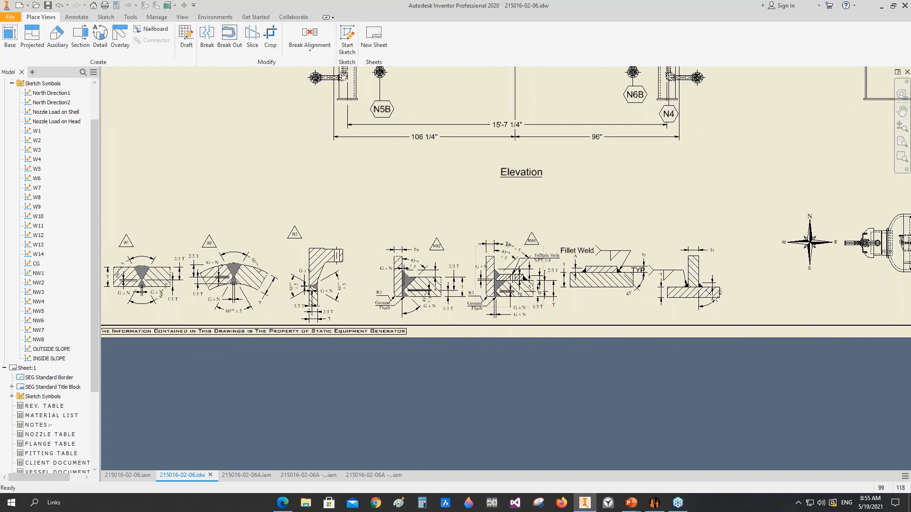
pyautogui.moveTo(517, 280); pyautogui.dragTo(417, 267, button='middle')
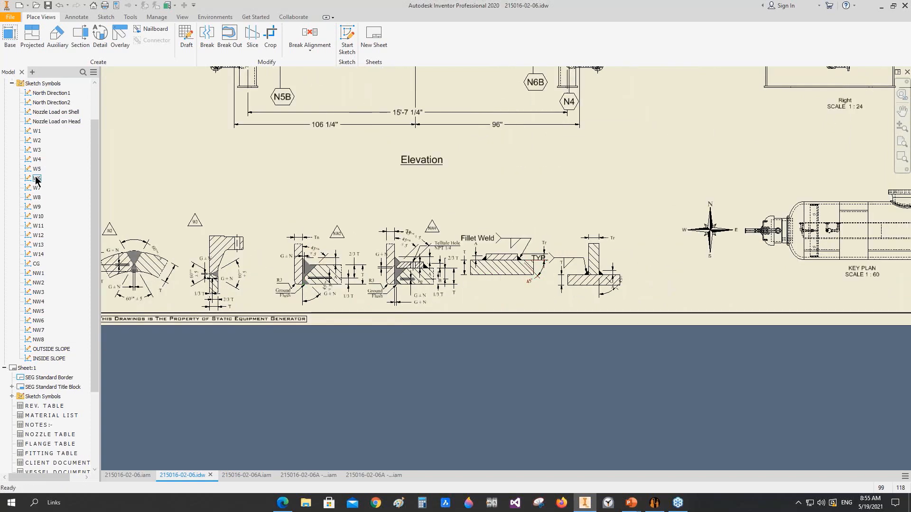
pyautogui.moveTo(38, 162); pyautogui.dragTo(515, 226)
pyautogui.scroll(3, 516, 226)
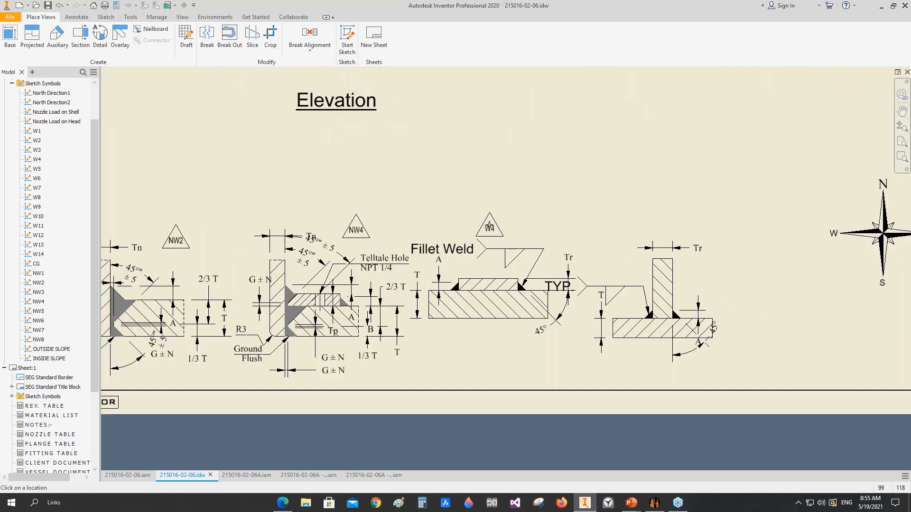
# Step: Place the W5 weld symbol above the last fillet weld detail in the row
pyautogui.moveTo(38, 172); pyautogui.dragTo(646, 225)
pyautogui.scroll(-3, 646, 226)
pyautogui.moveTo(551, 257); pyautogui.dragTo(590, 295, button='middle')
# Step: Insert a W1 symbol with a leader to the shell seam between parts 4 and 10 in the Elevation view
pyautogui.moveTo(154, 324)
pyautogui.mouseDown(button='middle')
pyautogui.moveTo(366, 298)
pyautogui.moveTo(361, 340)
pyautogui.mouseUp(button='middle')
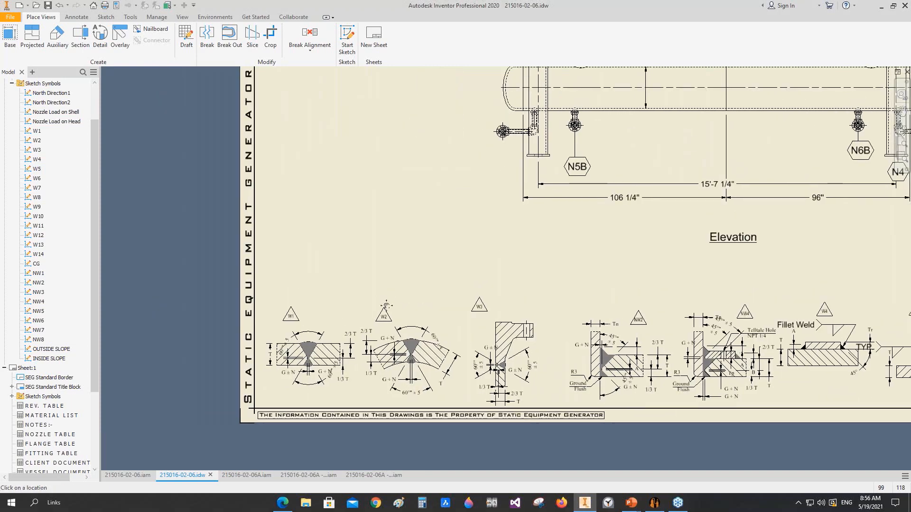
pyautogui.moveTo(385, 308); pyautogui.dragTo(306, 369, button='middle')
pyautogui.click(76, 19)
pyautogui.click(237, 38)
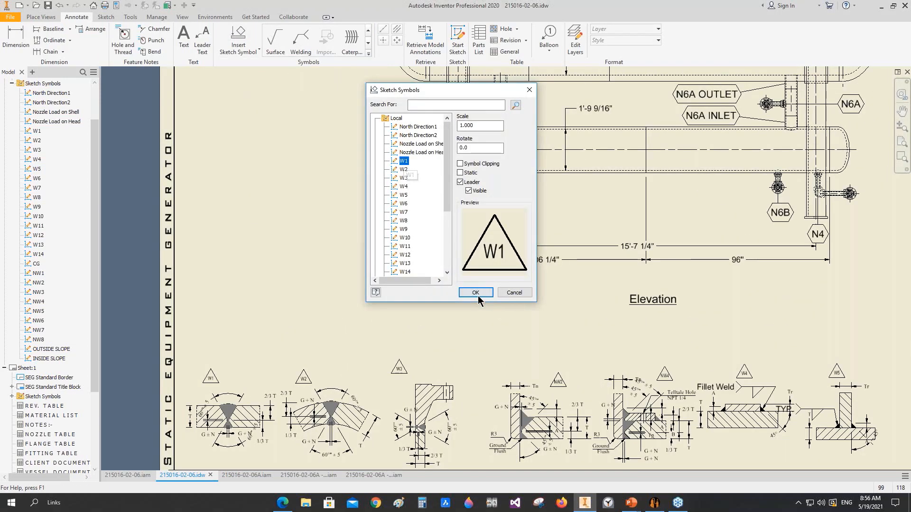
pyautogui.click(477, 297)
pyautogui.moveTo(556, 128); pyautogui.dragTo(405, 288, button='middle')
pyautogui.moveTo(393, 144); pyautogui.dragTo(402, 290, button='middle')
pyautogui.scroll(3, 398, 232)
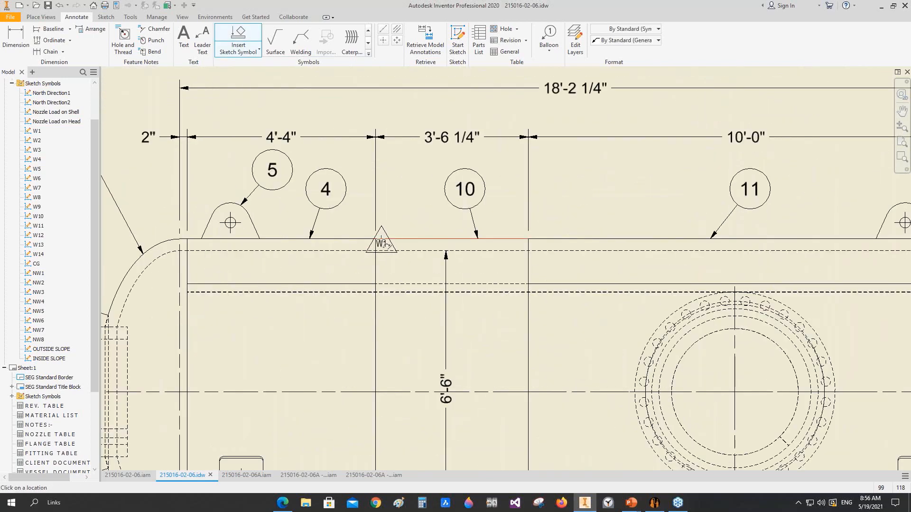
pyautogui.click(382, 240)
pyautogui.rightClick(406, 186)
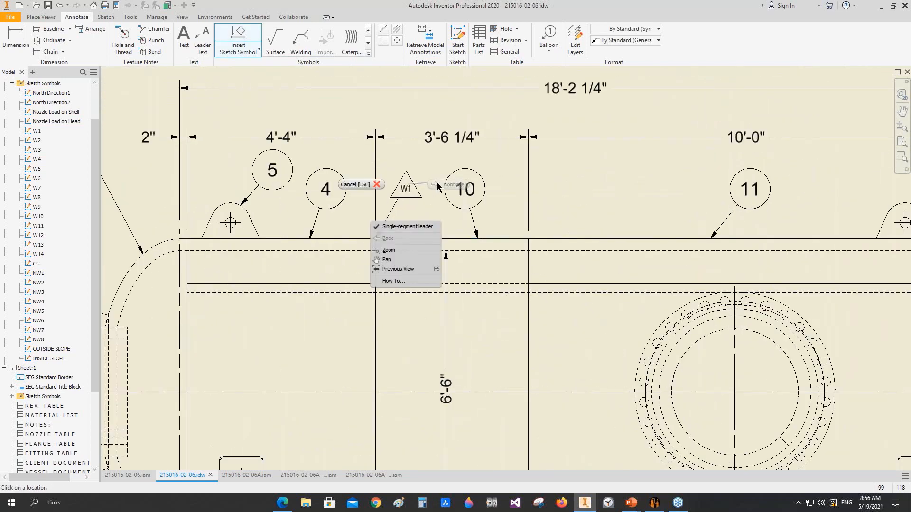
pyautogui.click(437, 185)
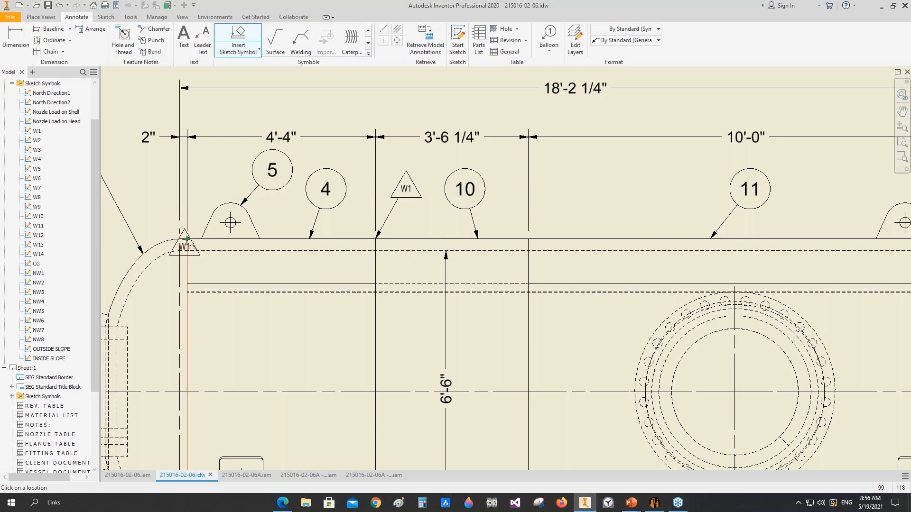
# Step: Insert W1 symbols with leaders at the Elevation seams between parts 1 and 4, 10 and 11, and 11 and 2
pyautogui.click(186, 235)
pyautogui.moveTo(648, 211); pyautogui.dragTo(602, 208, button='middle')
pyautogui.click(483, 236)
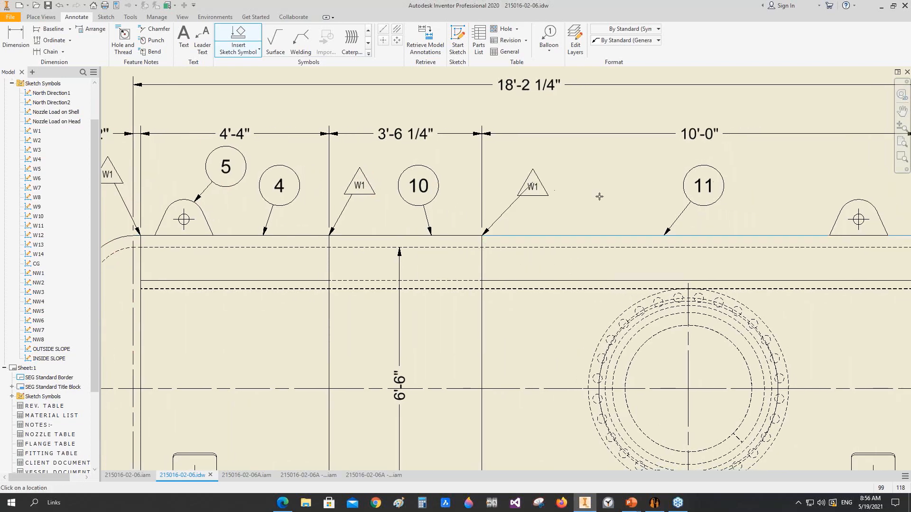
pyautogui.scroll(-5, 573, 192)
pyautogui.scroll(3, 695, 203)
pyautogui.moveTo(695, 203); pyautogui.dragTo(512, 208, button='middle')
pyautogui.click(508, 218)
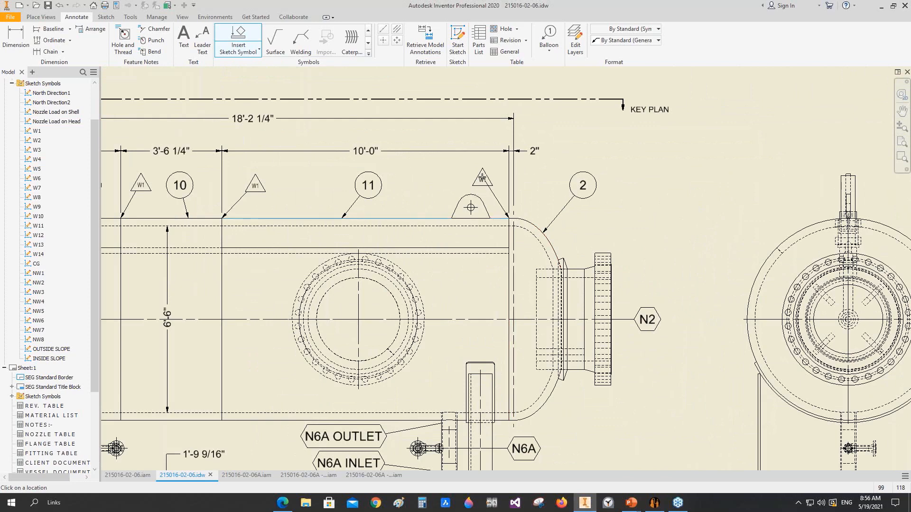
# Step: Insert W2 symbols with leaders to the longitudinal seams of shell parts 11, 10 and 4 in the Elevation view
pyautogui.click(238, 45)
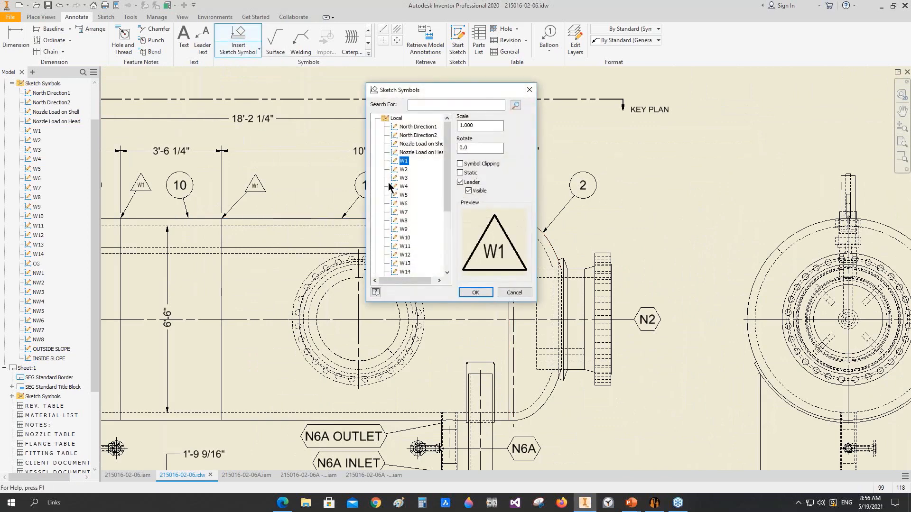
pyautogui.click(403, 169)
pyautogui.click(476, 293)
pyautogui.moveTo(254, 276); pyautogui.dragTo(507, 216, button='middle')
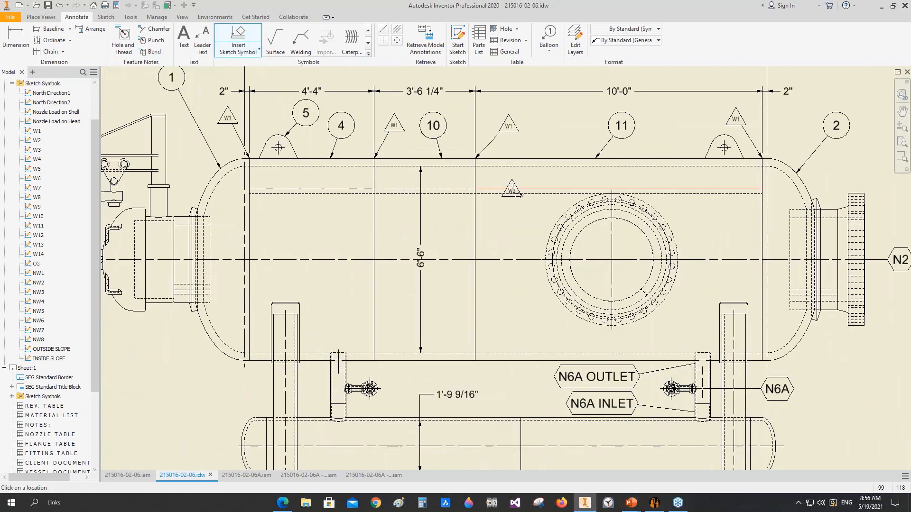
pyautogui.click(512, 190)
pyautogui.click(504, 217)
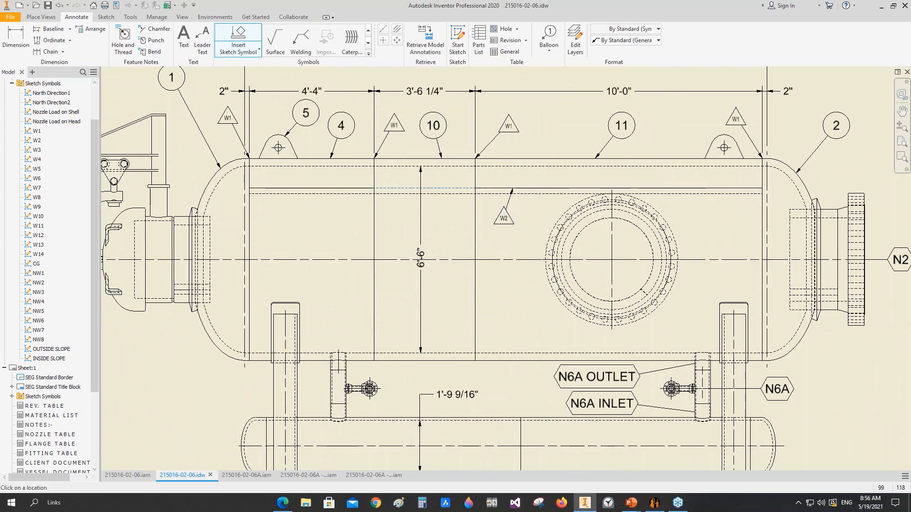
pyautogui.click(438, 190)
pyautogui.click(321, 189)
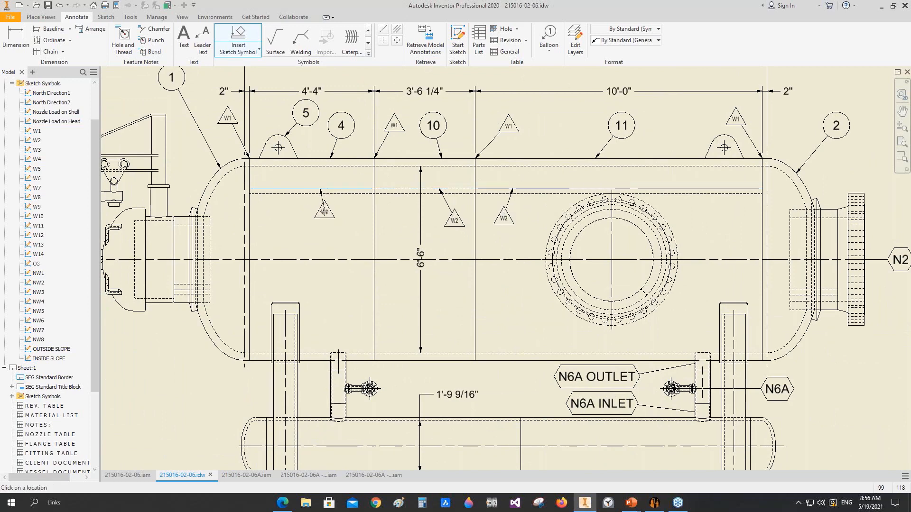
pyautogui.scroll(-2, 336, 207)
pyautogui.moveTo(337, 207); pyautogui.dragTo(320, 200, button='middle')
# Step: Insert a W3 symbol with a leader to the flange-to-pipe weld of nozzle N2 in the Elevation view
pyautogui.click(240, 40)
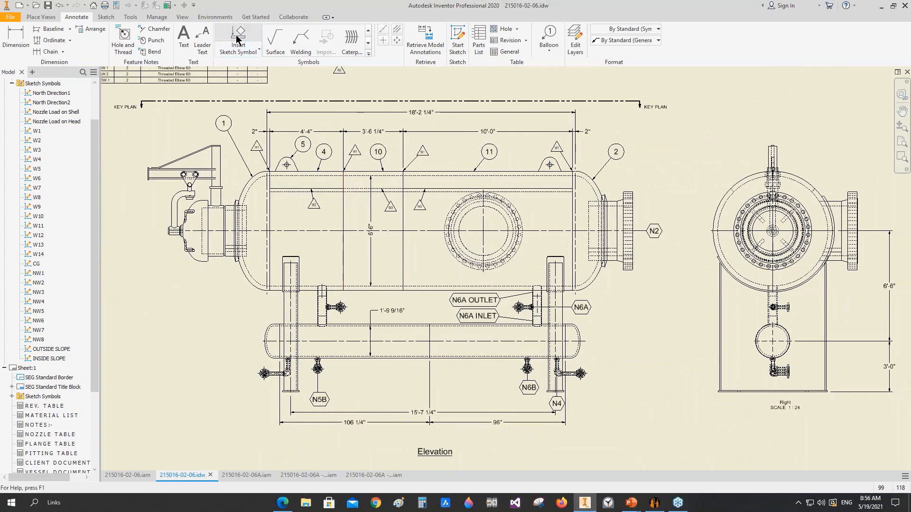
pyautogui.click(405, 177)
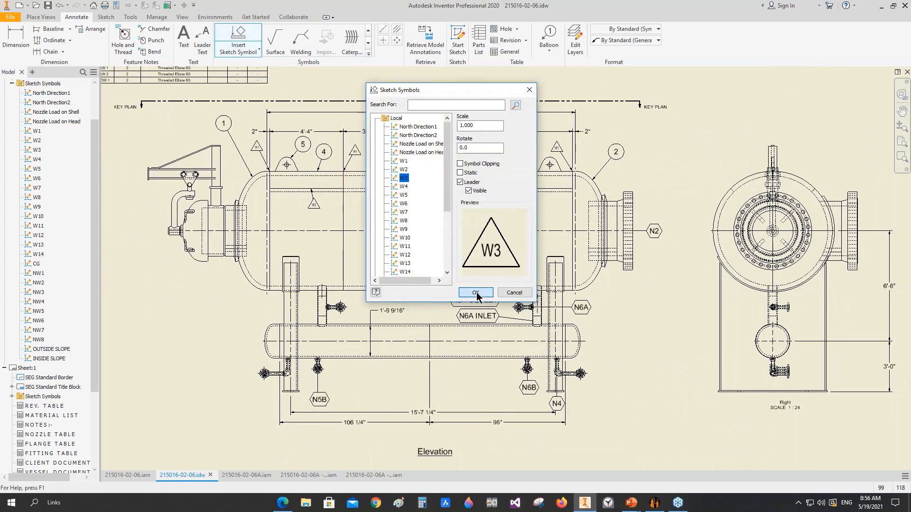
pyautogui.click(475, 289)
pyautogui.scroll(5, 638, 277)
pyautogui.click(563, 220)
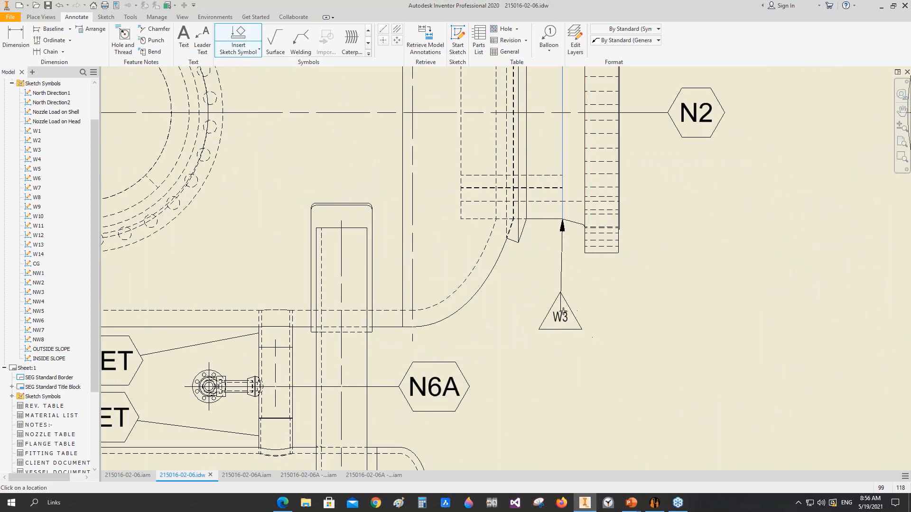
# Step: Add another W3 symbol with a leader to the side nozzle's flange-to-pipe weld in the Right view
pyautogui.scroll(-4, 579, 317)
pyautogui.scroll(5, 562, 182)
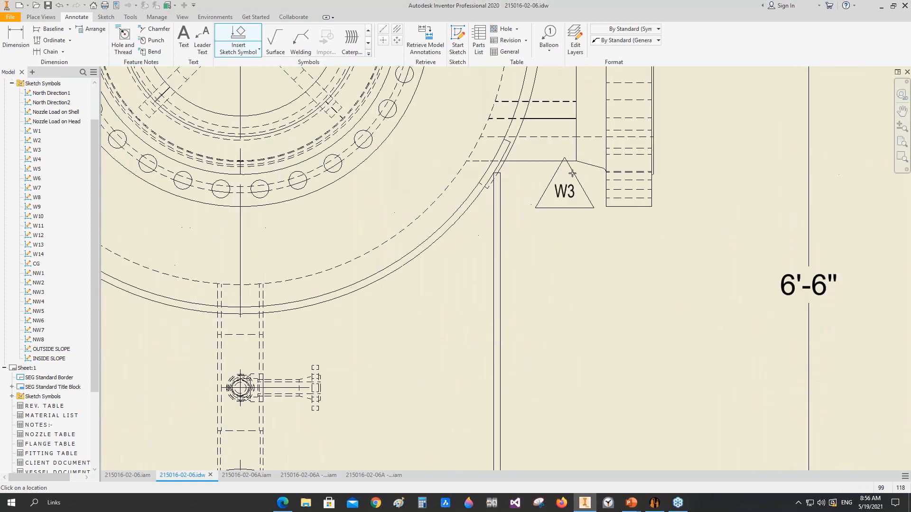
pyautogui.click(576, 162)
pyautogui.click(597, 275)
pyautogui.press('Return')
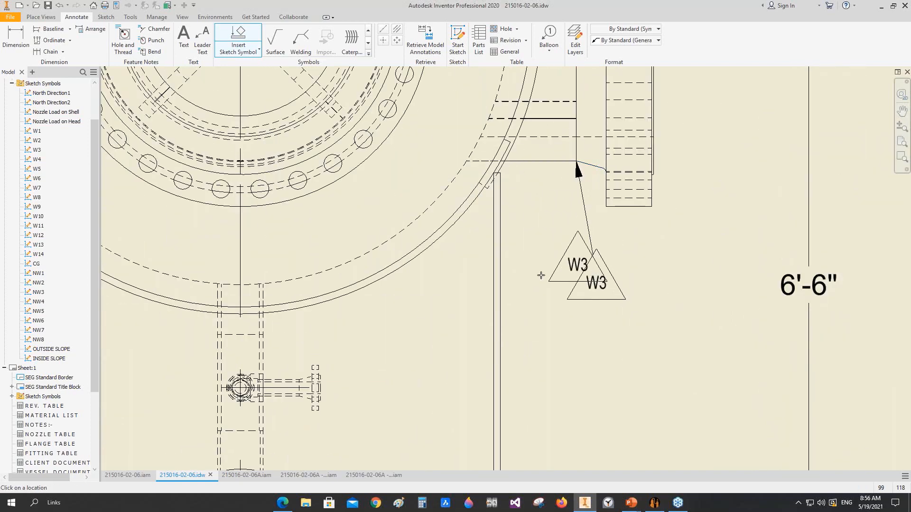
# Step: Check the tagged weld details and insert an NW4 symbol with a leader to nozzle N2's re-pad weld in the Elevation view
pyautogui.scroll(-4, 493, 264)
pyautogui.moveTo(484, 262); pyautogui.dragTo(588, 116, button='middle')
pyautogui.moveTo(380, 332); pyautogui.dragTo(583, 120, button='middle')
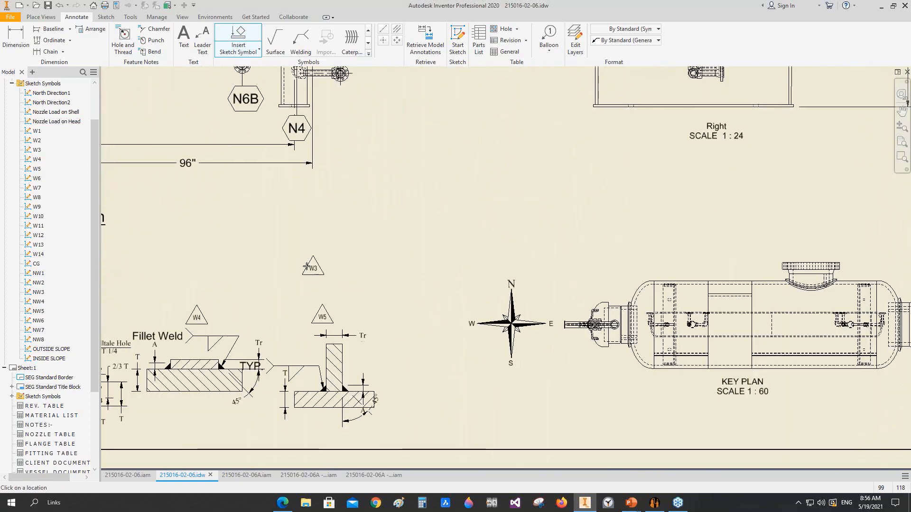
pyautogui.moveTo(289, 284); pyautogui.dragTo(711, 152, button='middle')
pyautogui.scroll(4, 400, 270)
pyautogui.moveTo(572, 248); pyautogui.dragTo(484, 278, button='middle')
pyautogui.scroll(-3, 483, 270)
pyautogui.click(238, 41)
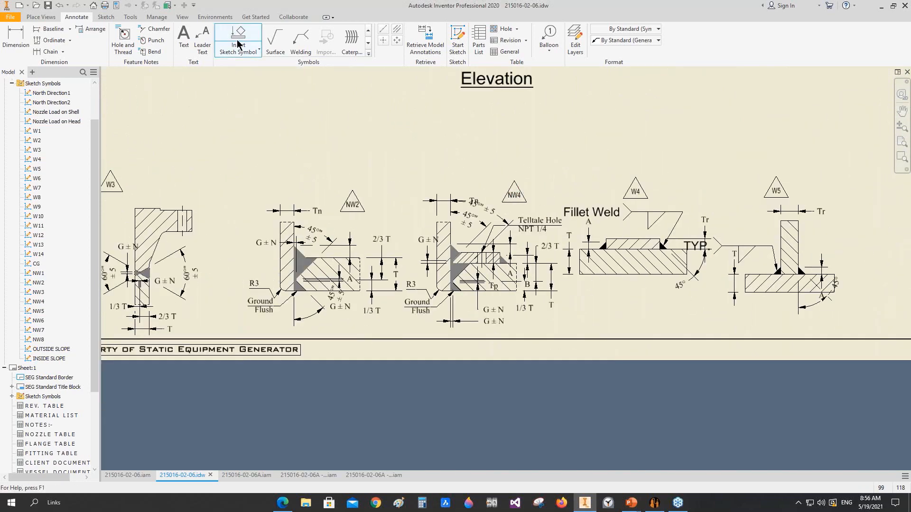
pyautogui.scroll(-2, 420, 247)
pyautogui.click(406, 263)
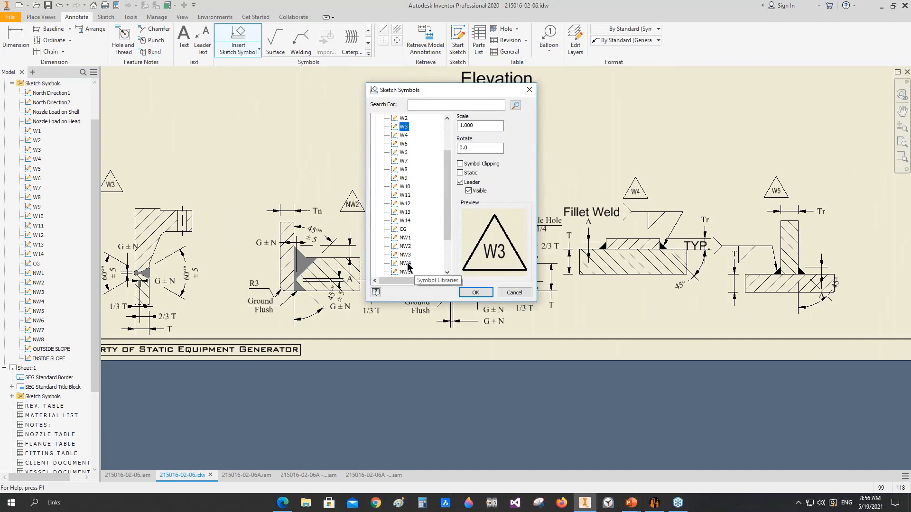
pyautogui.click(468, 294)
pyautogui.scroll(-3, 427, 238)
pyautogui.scroll(6, 358, 159)
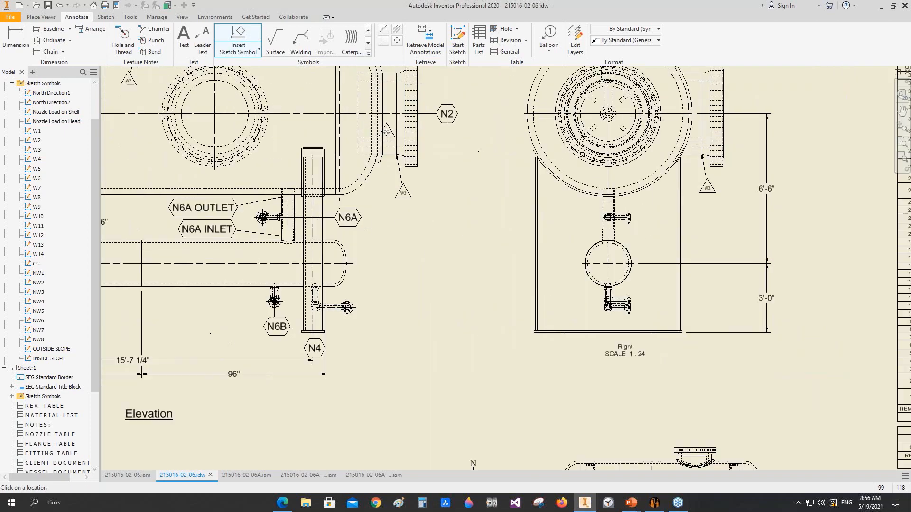
pyautogui.click(358, 159)
pyautogui.scroll(-3, 383, 223)
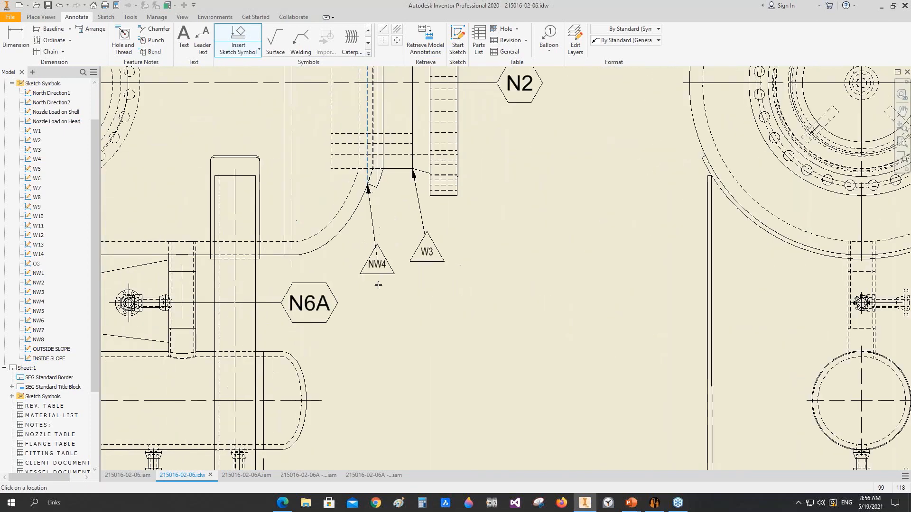
# Step: Attach another NW4 symbol with a leader to the re-pad weld of the nozzle on head 1 in the Elevation view
pyautogui.scroll(-3, 396, 303)
pyautogui.moveTo(643, 297); pyautogui.dragTo(375, 282, button='middle')
pyautogui.scroll(3, 493, 226)
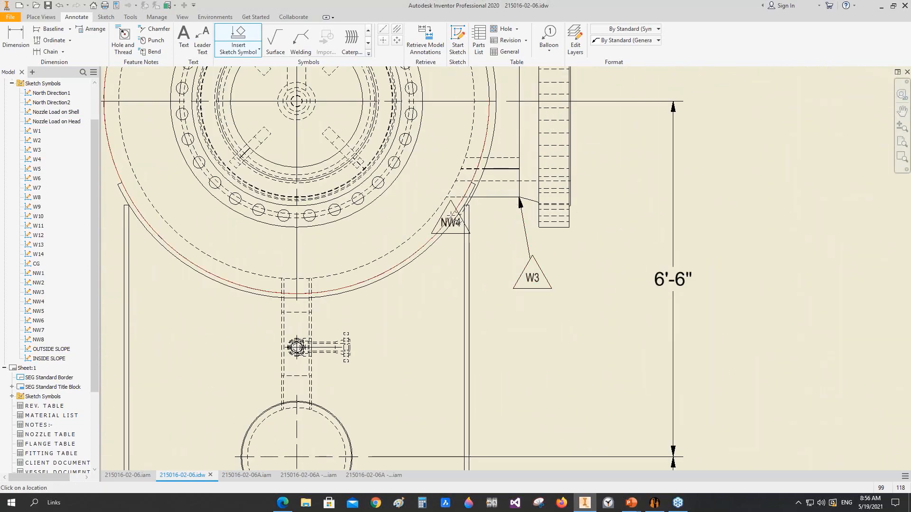
pyautogui.scroll(-3, 460, 236)
pyautogui.moveTo(483, 254); pyautogui.dragTo(610, 256, button='middle')
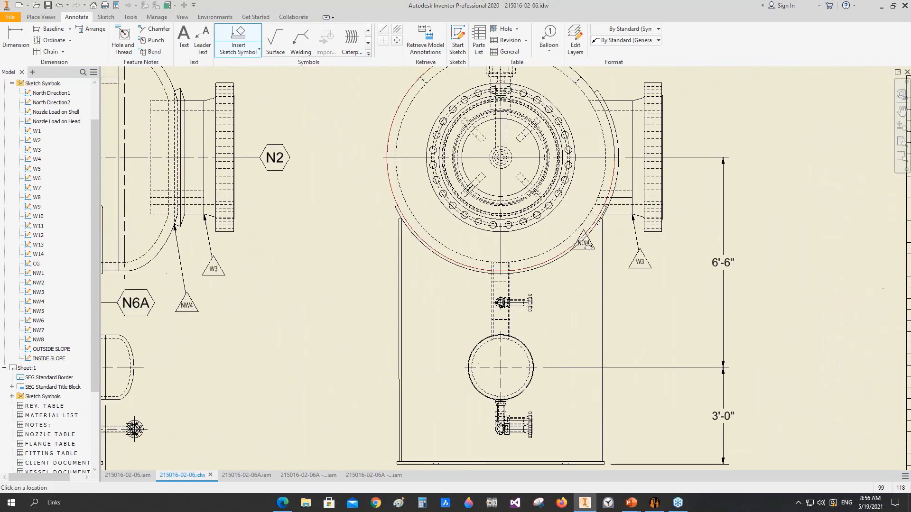
pyautogui.scroll(-3, 584, 236)
pyautogui.moveTo(296, 261); pyautogui.dragTo(607, 245, button='middle')
pyautogui.scroll(5, 229, 213)
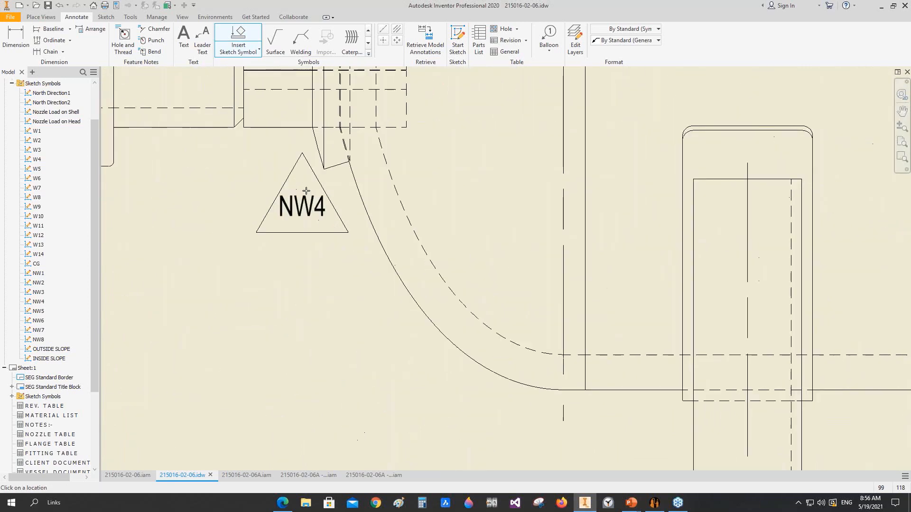
pyautogui.click(350, 160)
pyautogui.scroll(-3, 311, 252)
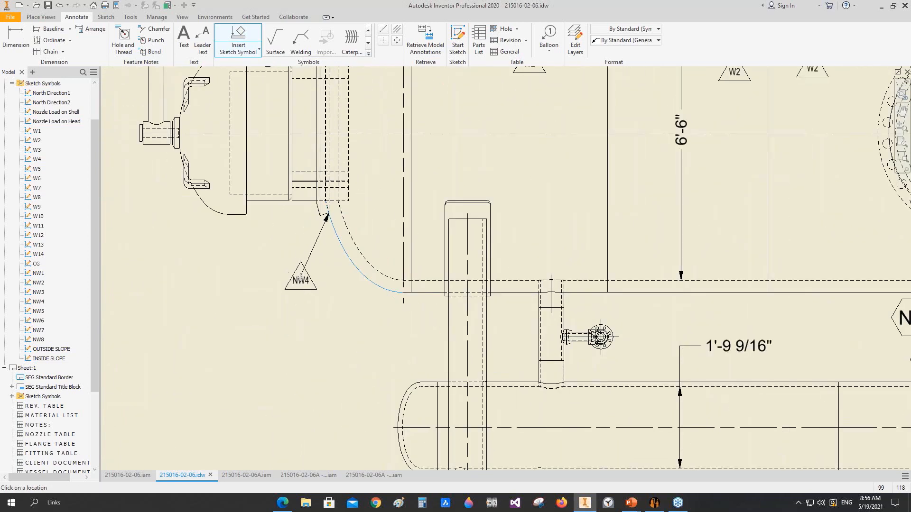
pyautogui.scroll(-4, 316, 248)
pyautogui.moveTo(324, 237); pyautogui.dragTo(229, 159, button='middle')
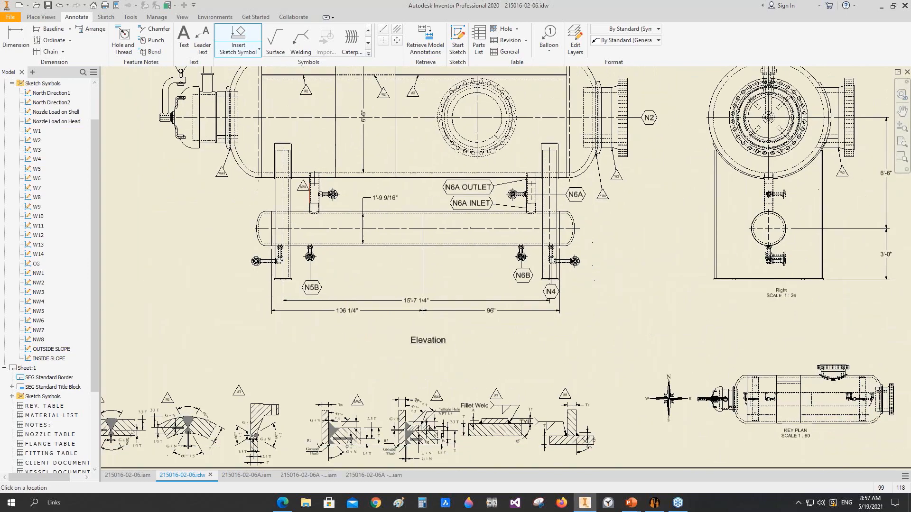
pyautogui.moveTo(338, 300)
pyautogui.mouseDown(button='middle')
pyautogui.moveTo(432, 256)
pyautogui.moveTo(263, 297)
pyautogui.mouseUp(button='middle')
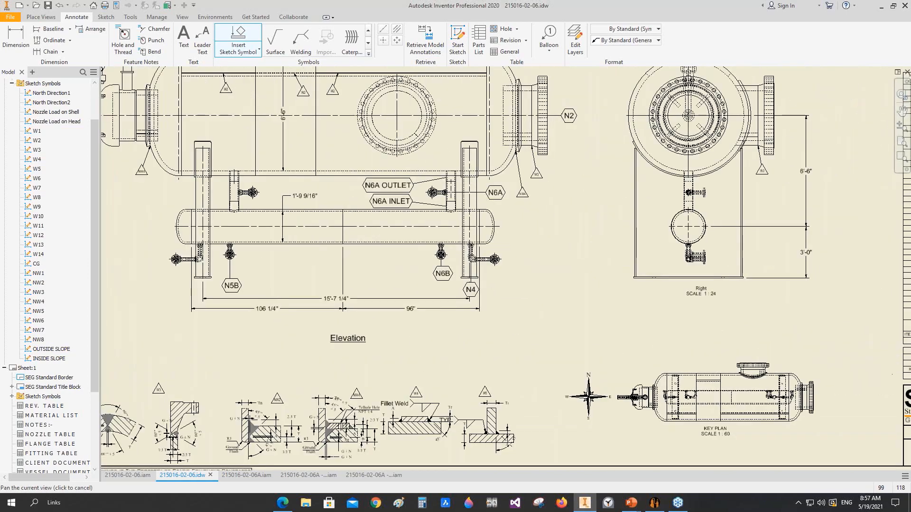
pyautogui.middleClick(266, 296)
pyautogui.middleClick(265, 296)
pyautogui.press('Escape')
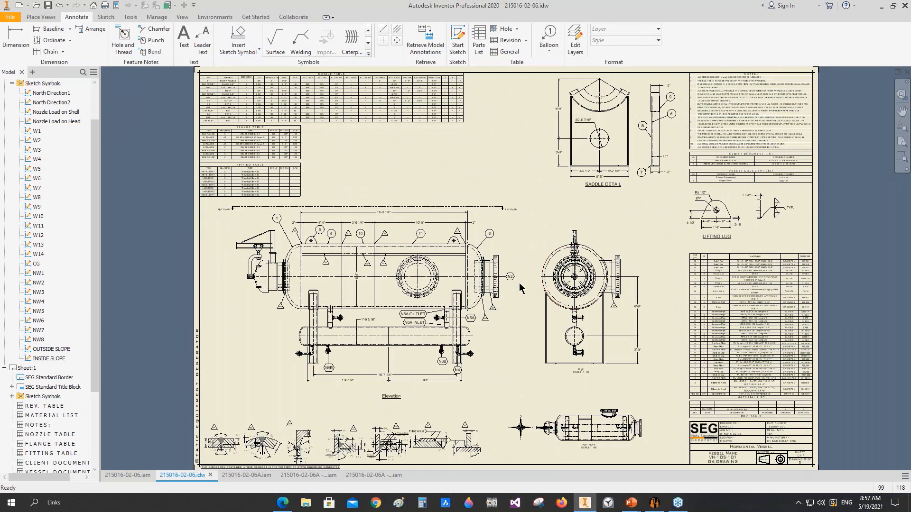
# Step: Switch to the running PowerPoint slide show and bring up the first point on the session topics slide
pyautogui.moveTo(631, 502)
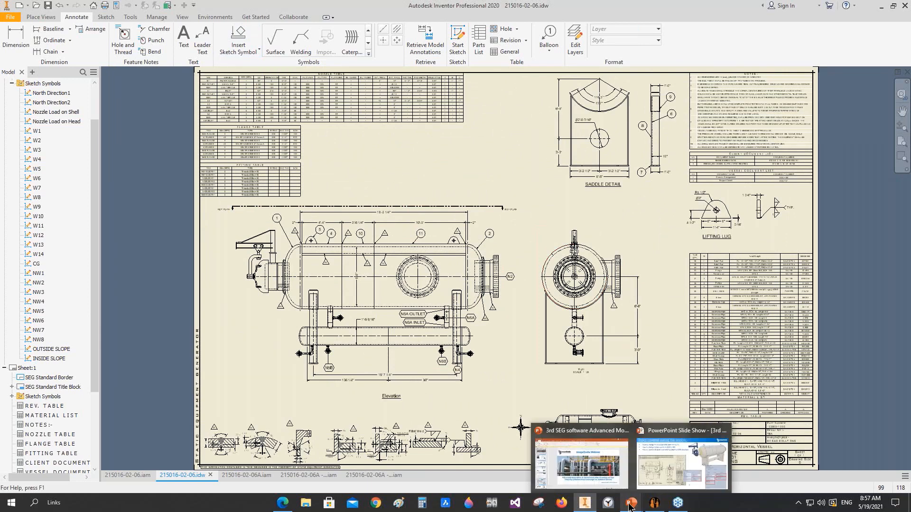
pyautogui.click(670, 459)
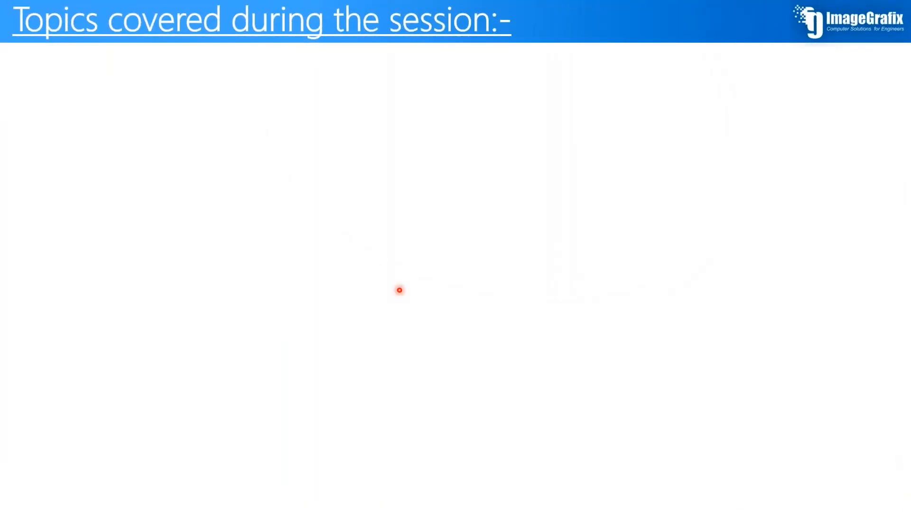
pyautogui.click(399, 290)
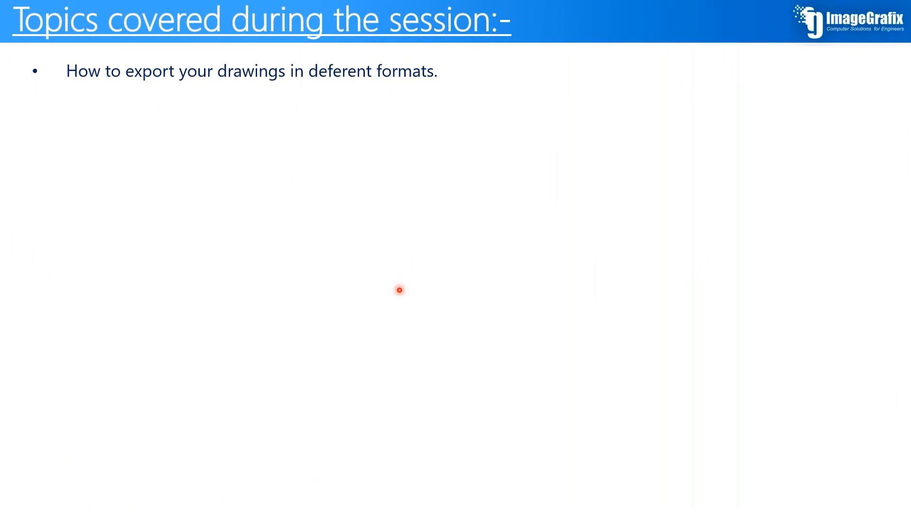